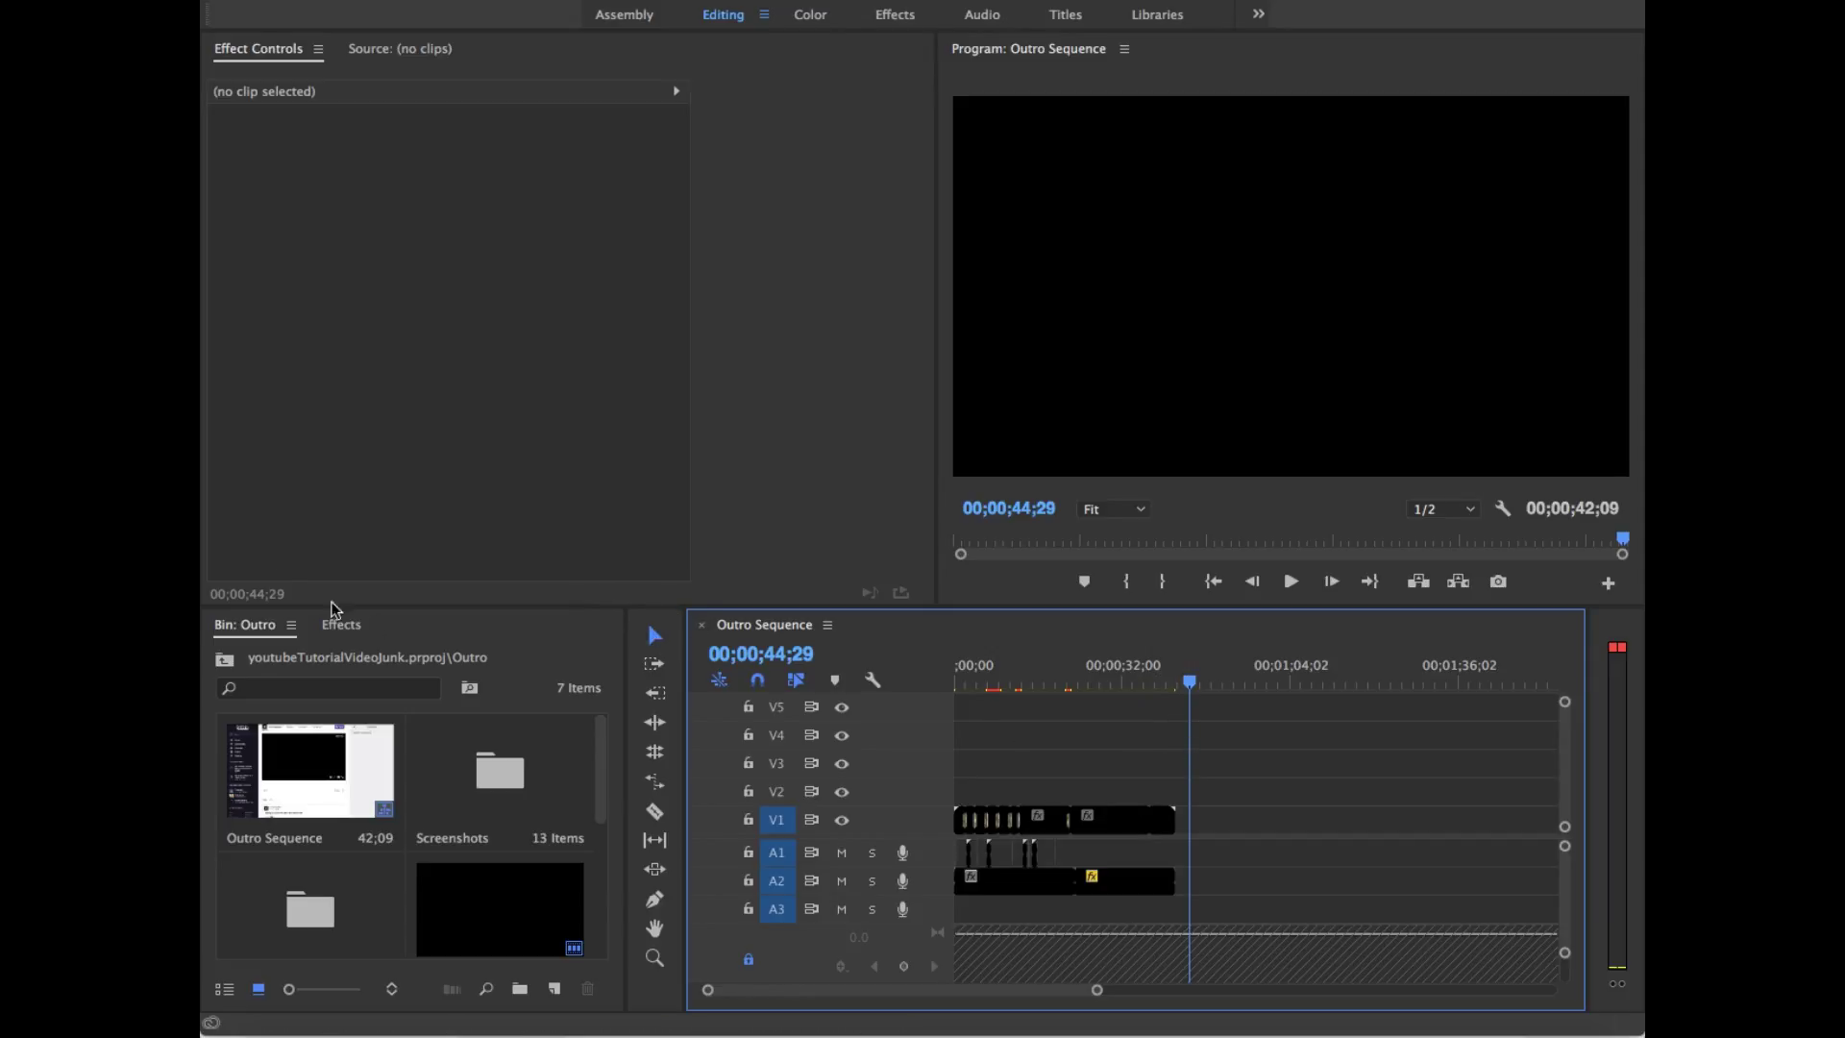
Step: At the project root, select the eight loose items from Twitch through Store
{"action": "left_click", "coordinate": [227, 660]}
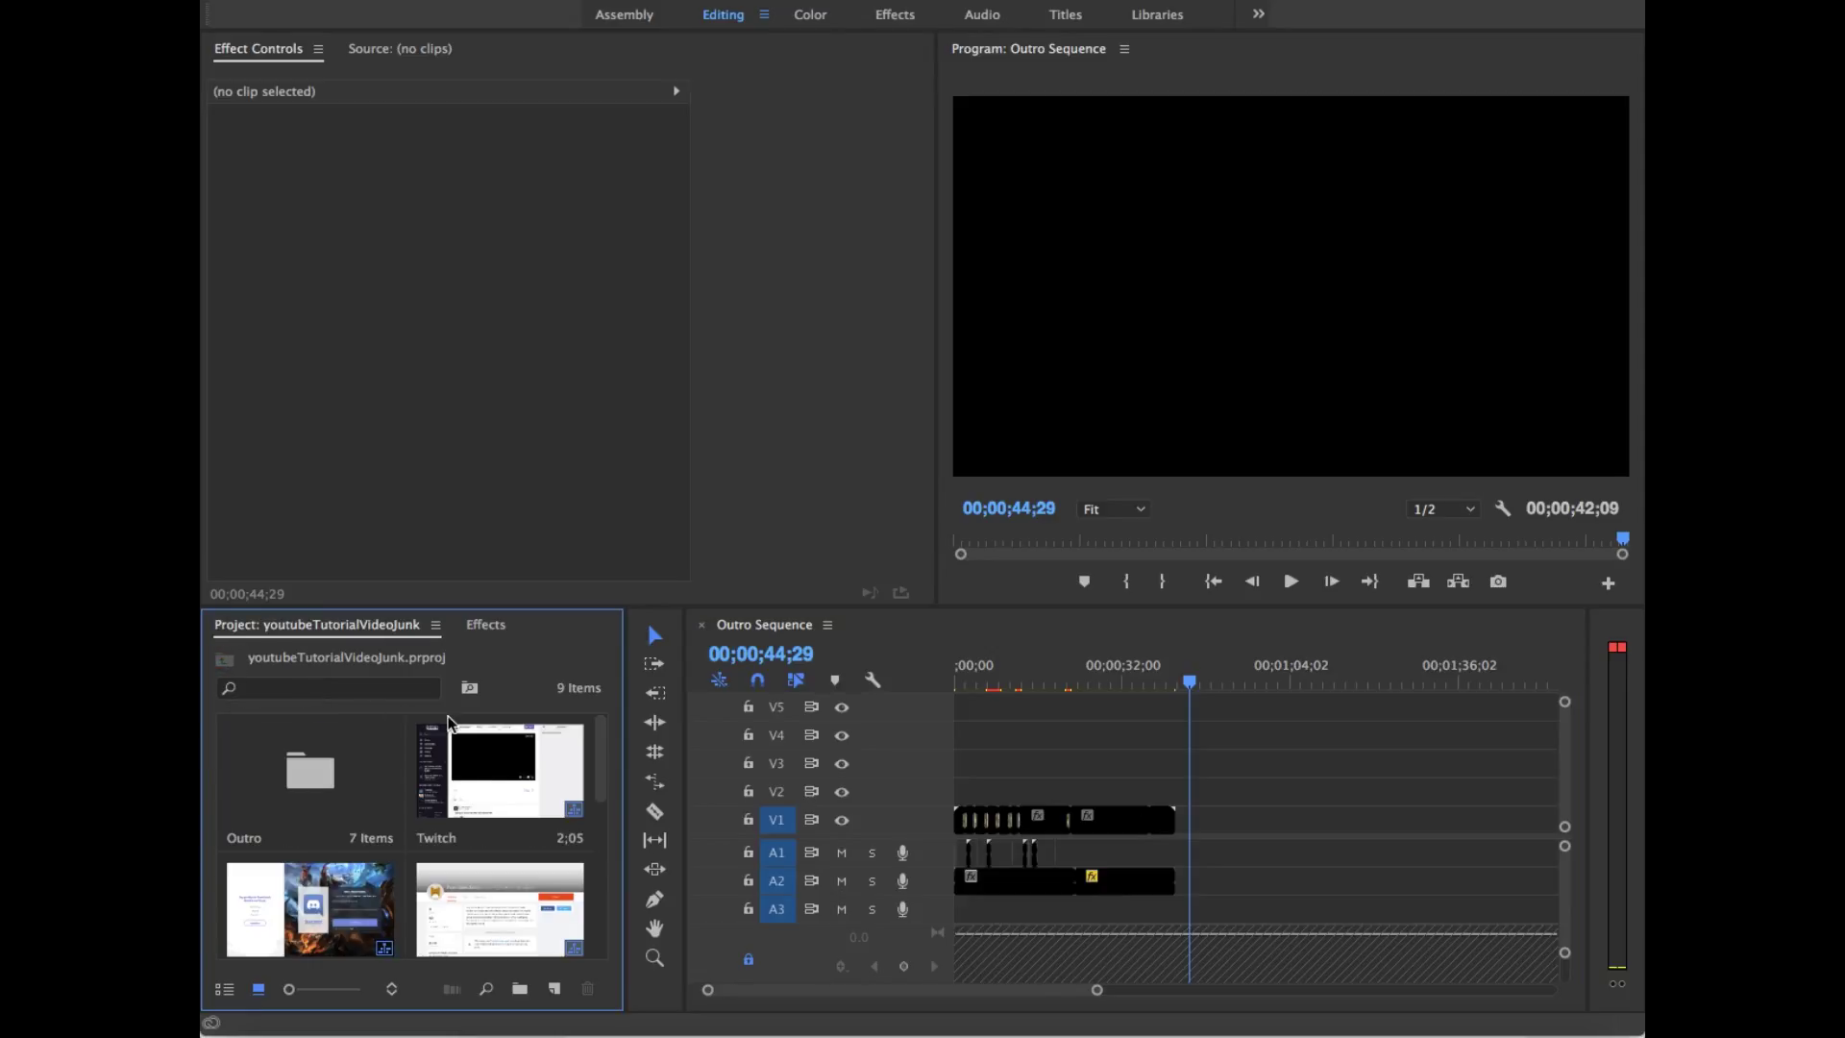
{"action": "scroll", "coordinate": [471, 798], "scroll_direction": "down", "scroll_amount": 3}
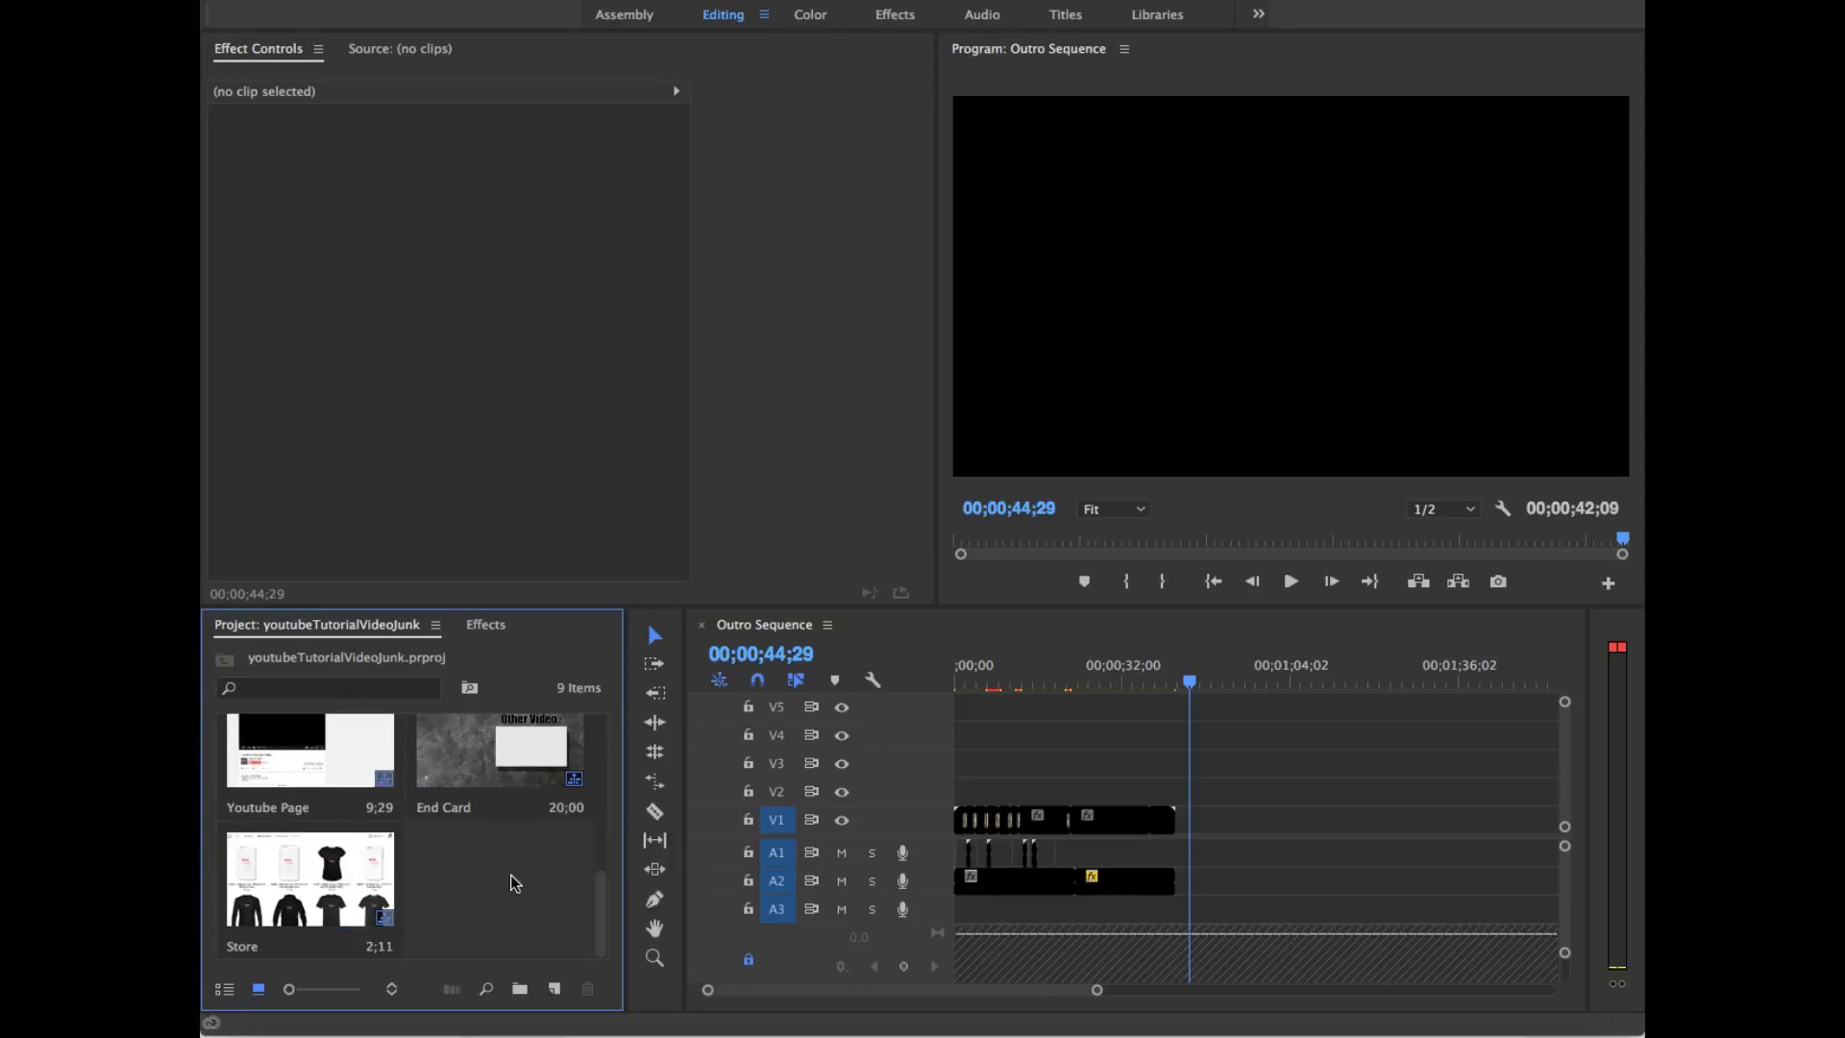
{"action": "scroll", "coordinate": [500, 865], "scroll_direction": "up", "scroll_amount": 5}
{"action": "scroll", "coordinate": [452, 836], "scroll_direction": "down", "scroll_amount": 5}
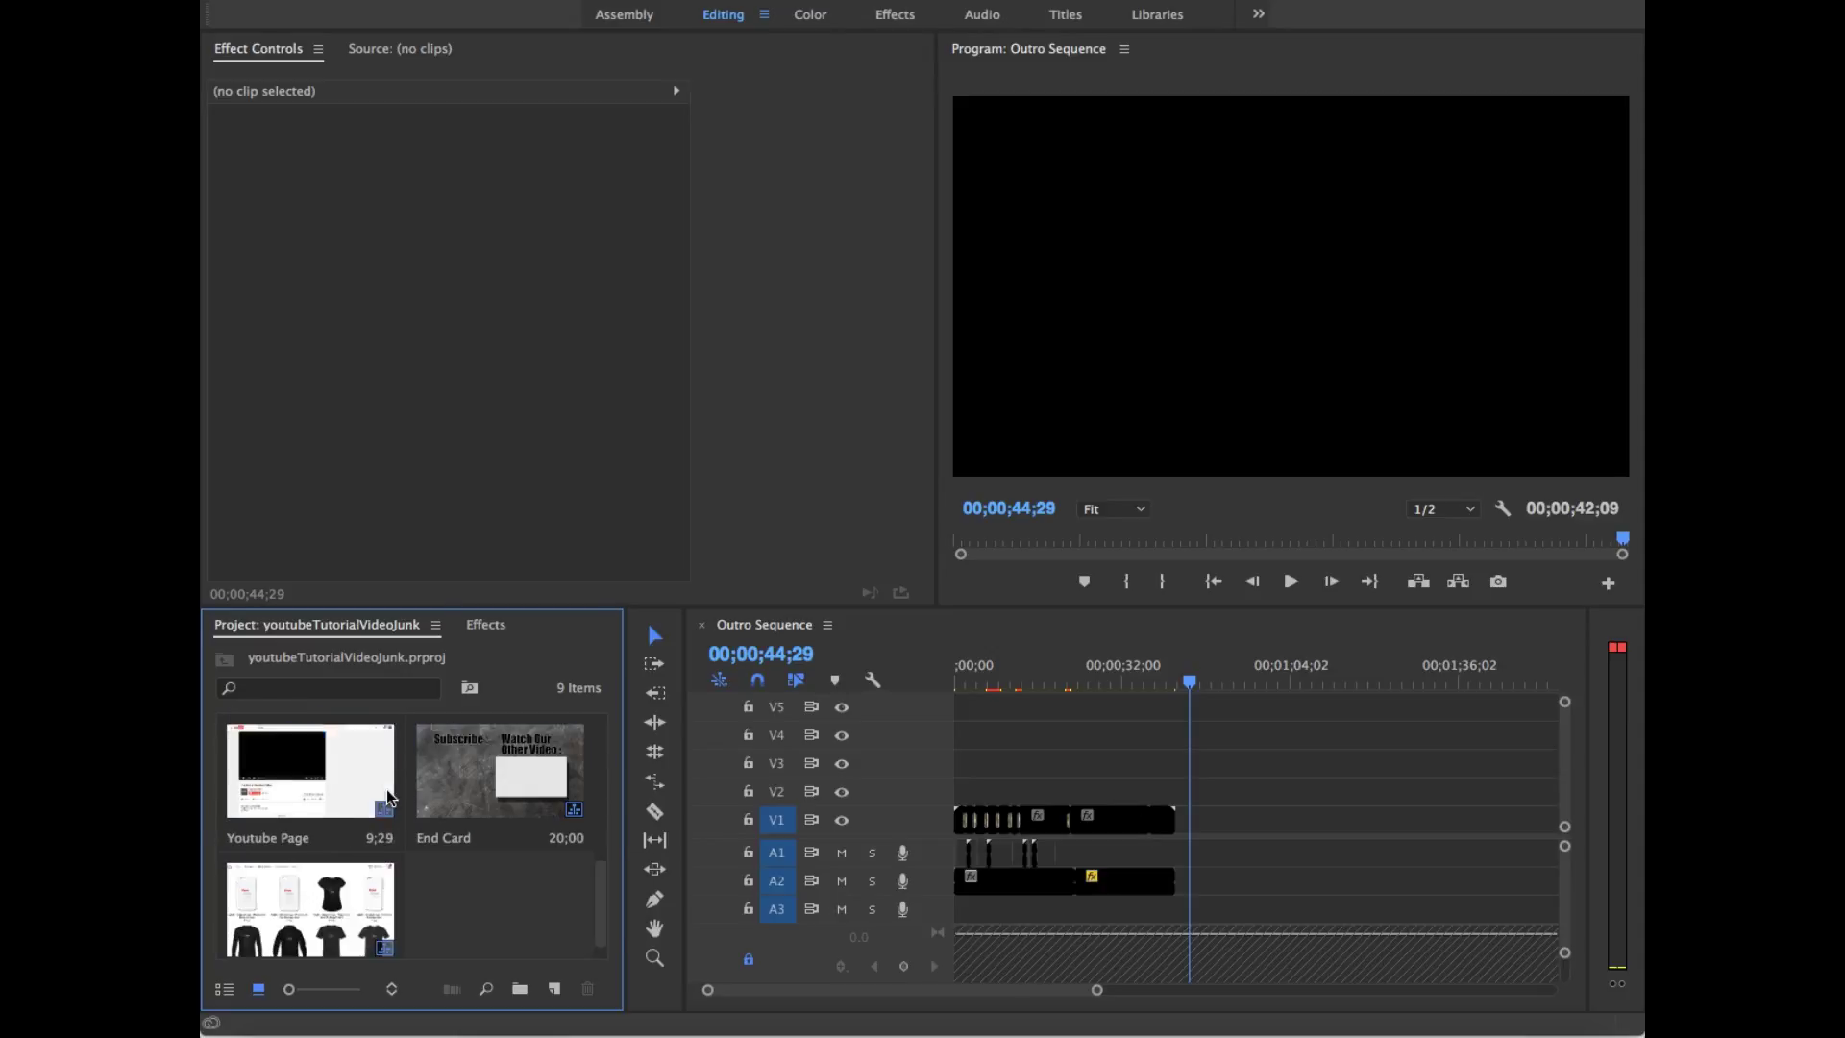
{"action": "scroll", "coordinate": [389, 798], "scroll_direction": "down", "scroll_amount": 1}
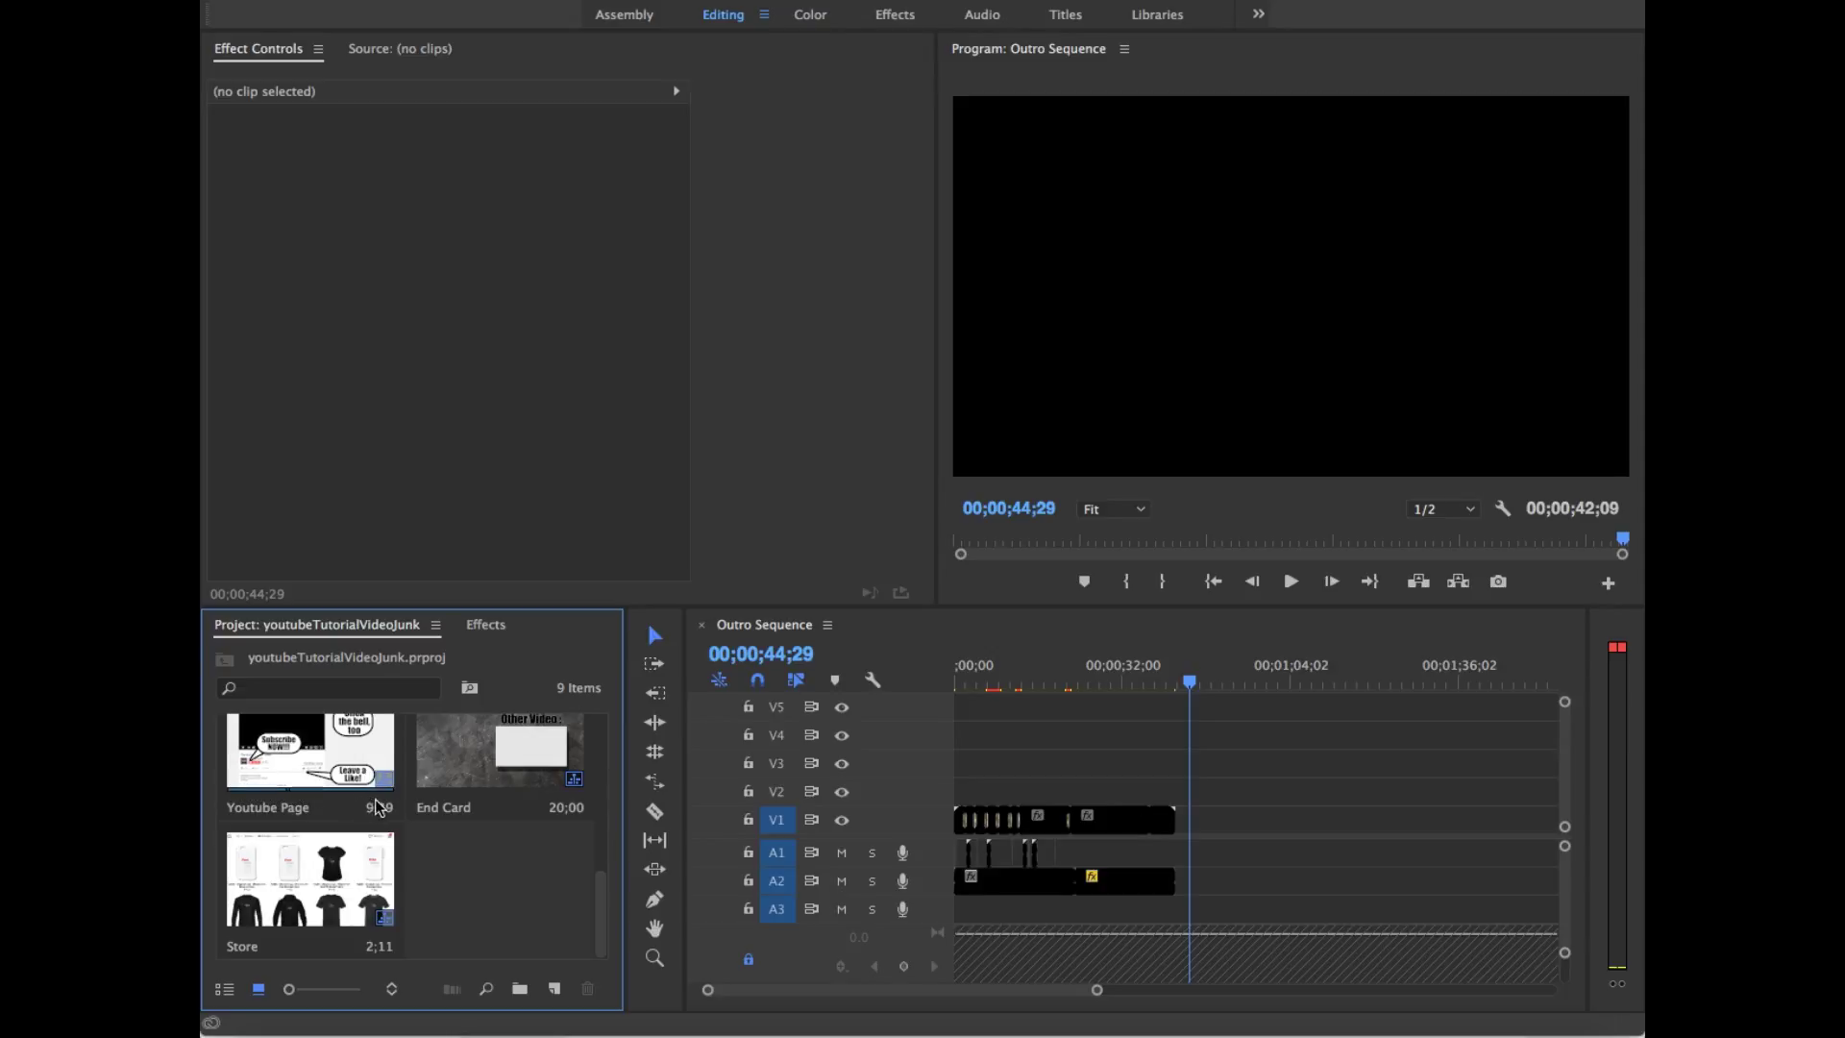
{"action": "scroll", "coordinate": [474, 885], "scroll_direction": "up", "scroll_amount": 3}
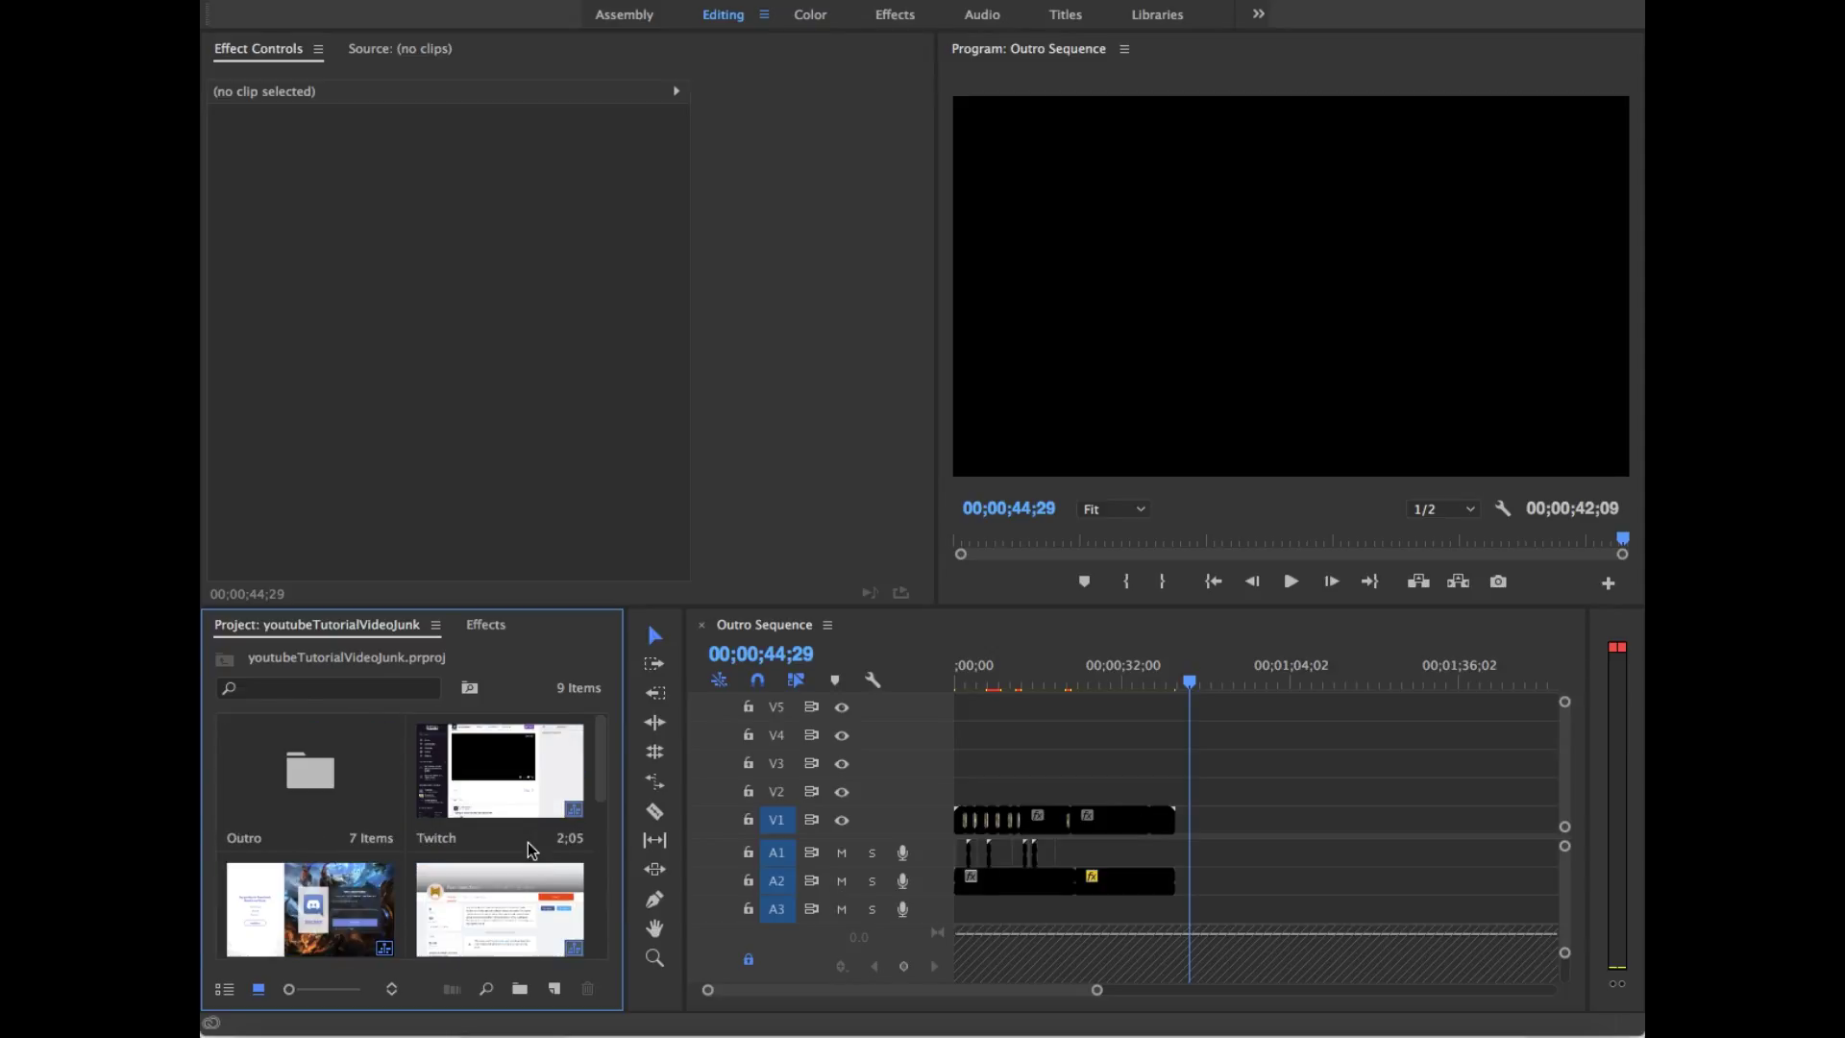
{"action": "left_click_drag", "start_coordinate": [516, 855], "coordinate": [394, 827]}
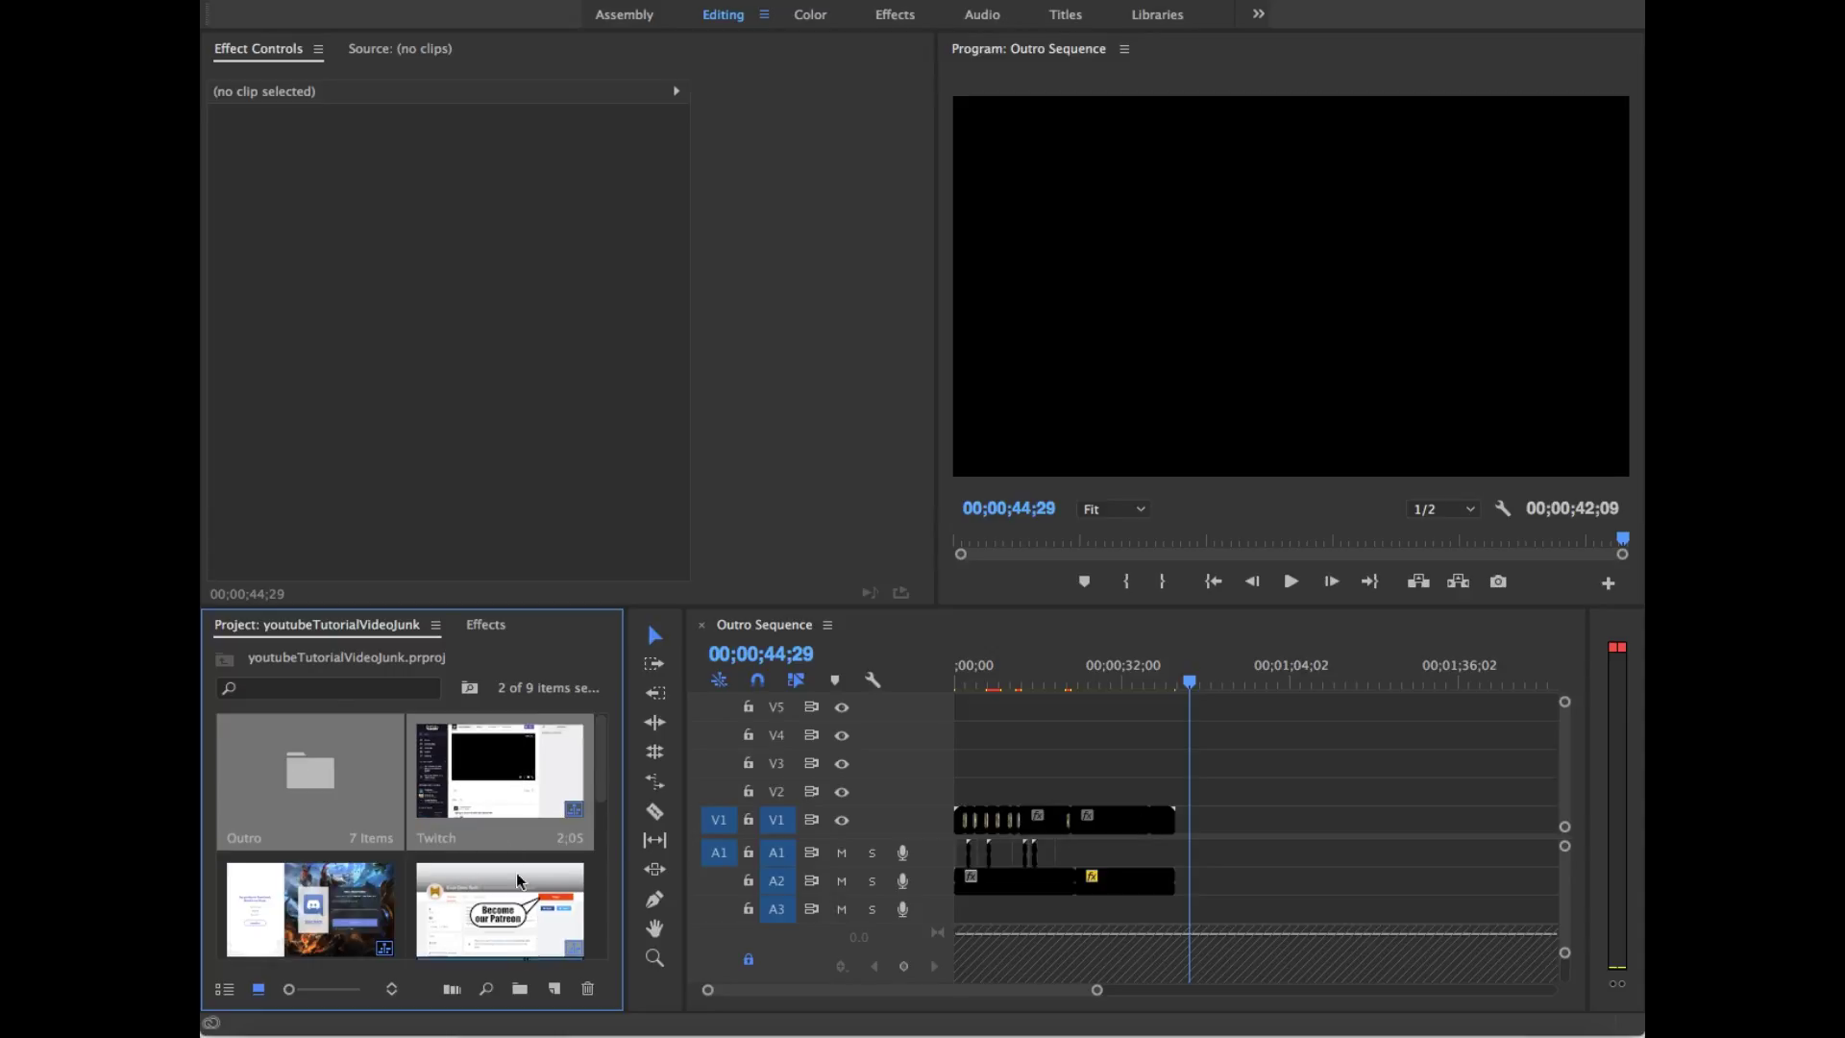
{"action": "left_click", "coordinate": [504, 812]}
{"action": "scroll", "coordinate": [605, 817], "scroll_direction": "down", "scroll_amount": 3}
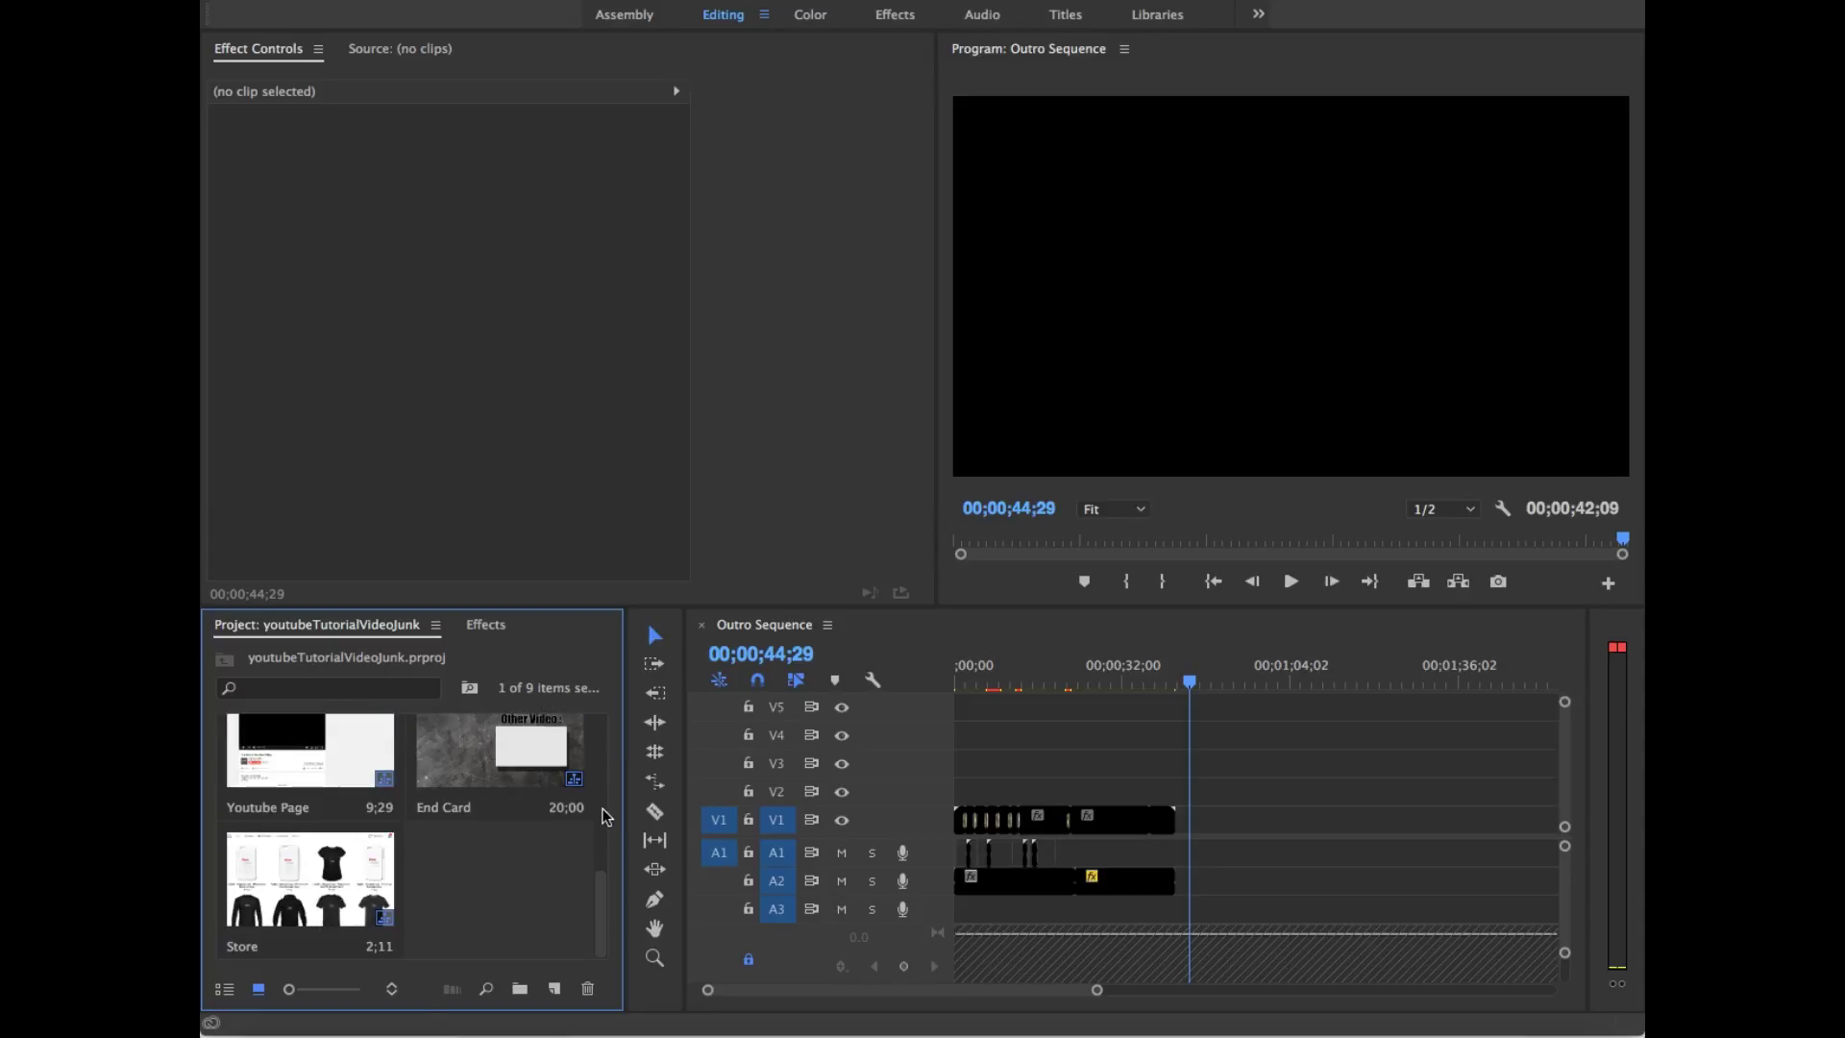
{"action": "left_click", "coordinate": [331, 865], "text": "shift"}
Step: Move the eight selected items into the Outro bin and check it now holds 15 items
{"action": "scroll", "coordinate": [440, 836], "scroll_direction": "up", "scroll_amount": 3}
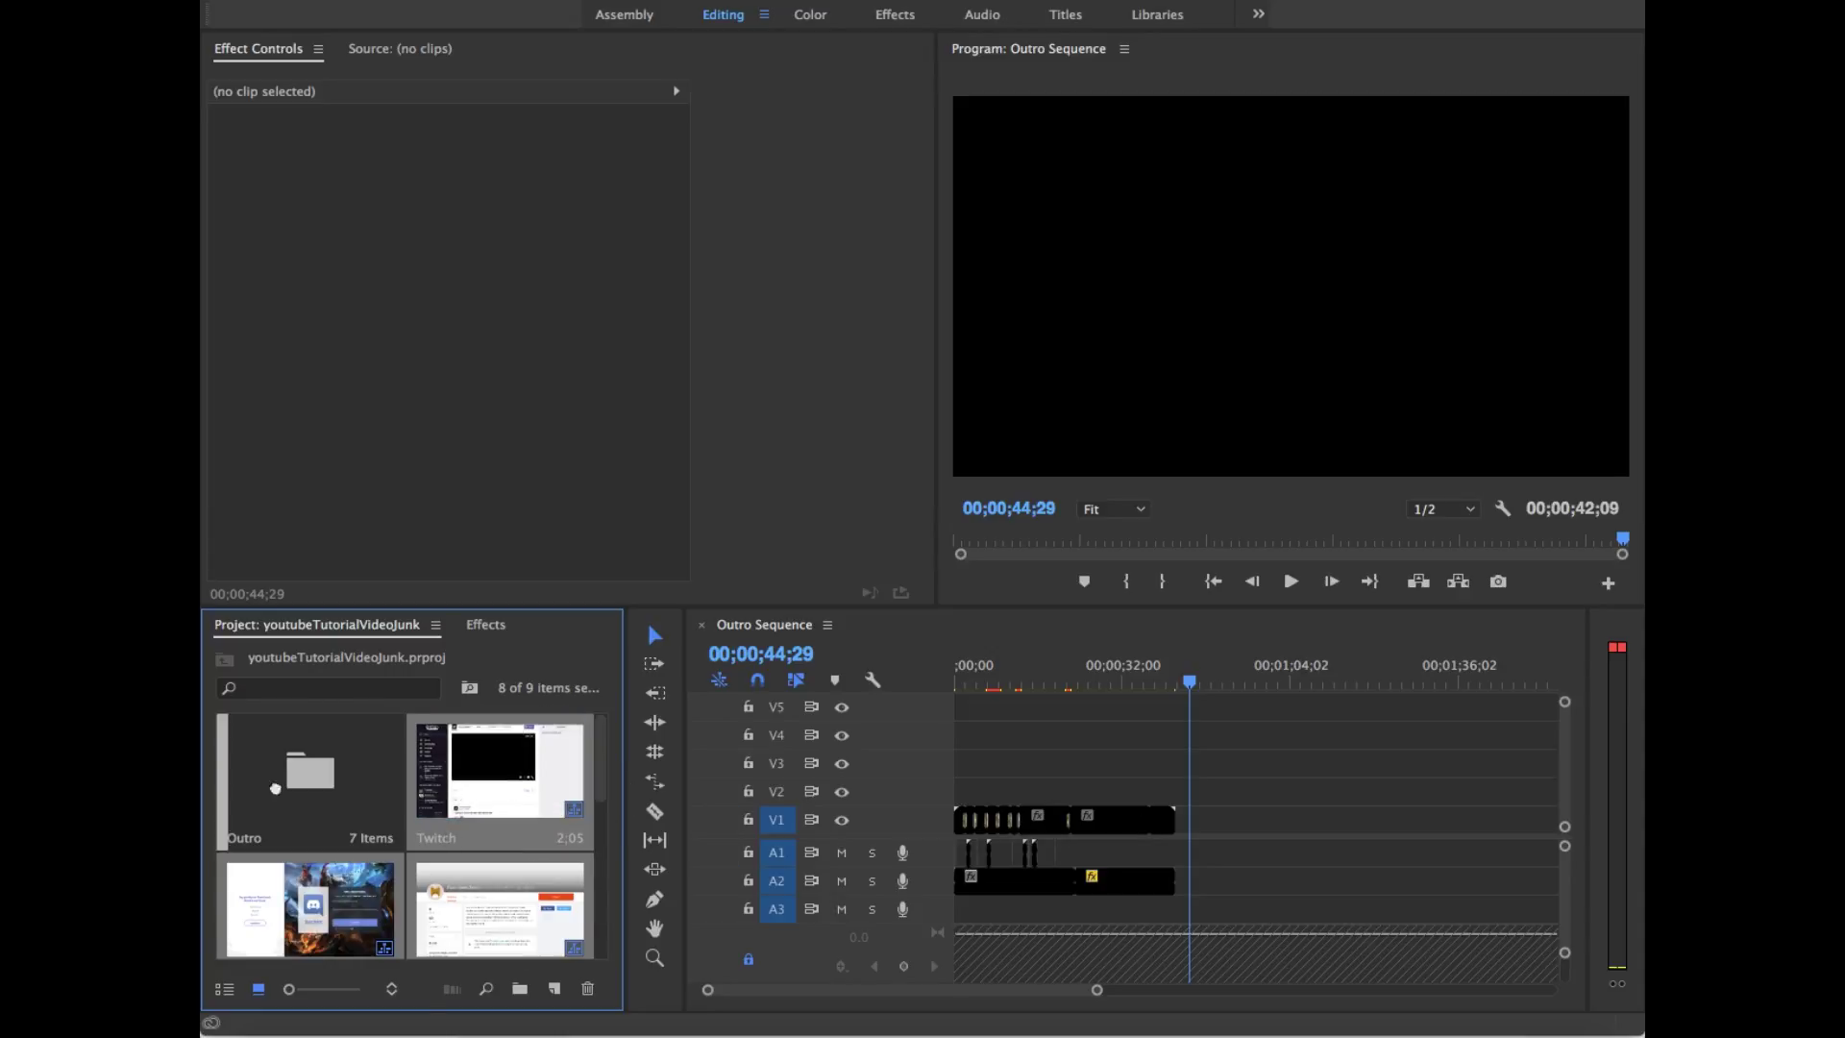
{"action": "left_click_drag", "start_coordinate": [275, 789], "coordinate": [307, 798]}
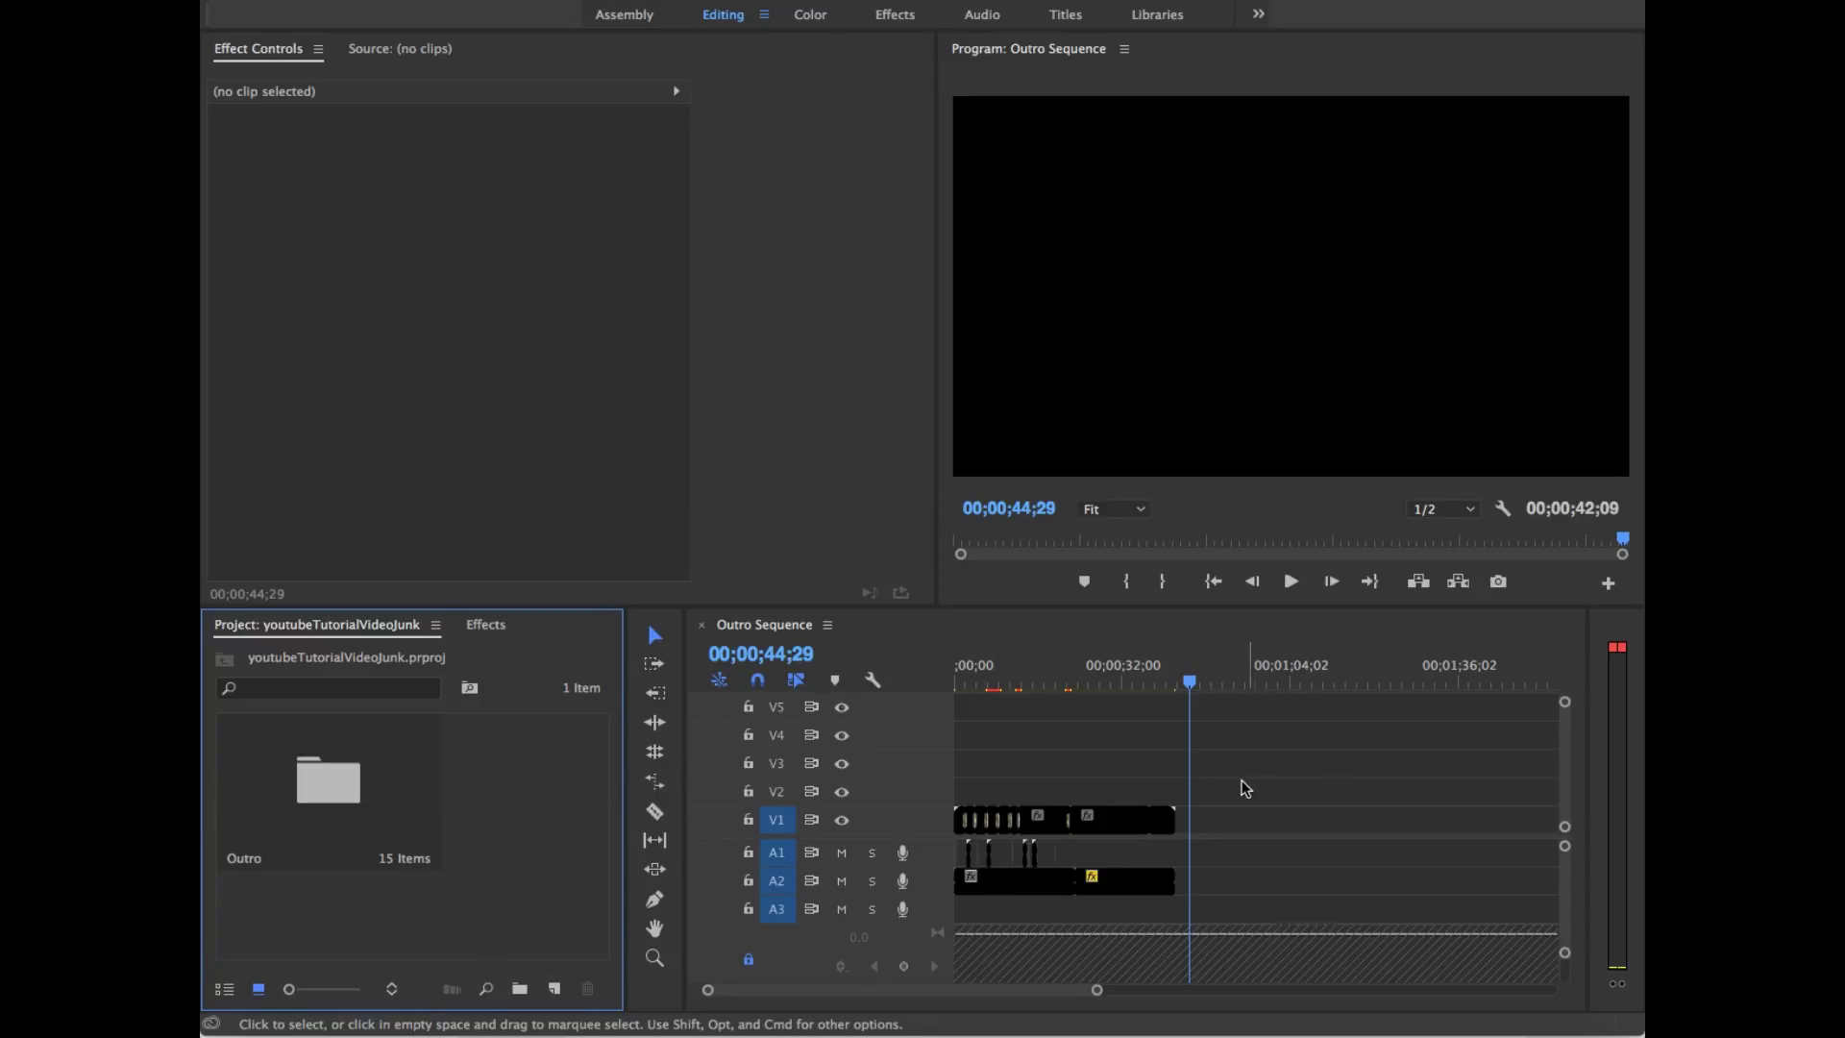
{"action": "double_click", "coordinate": [291, 774]}
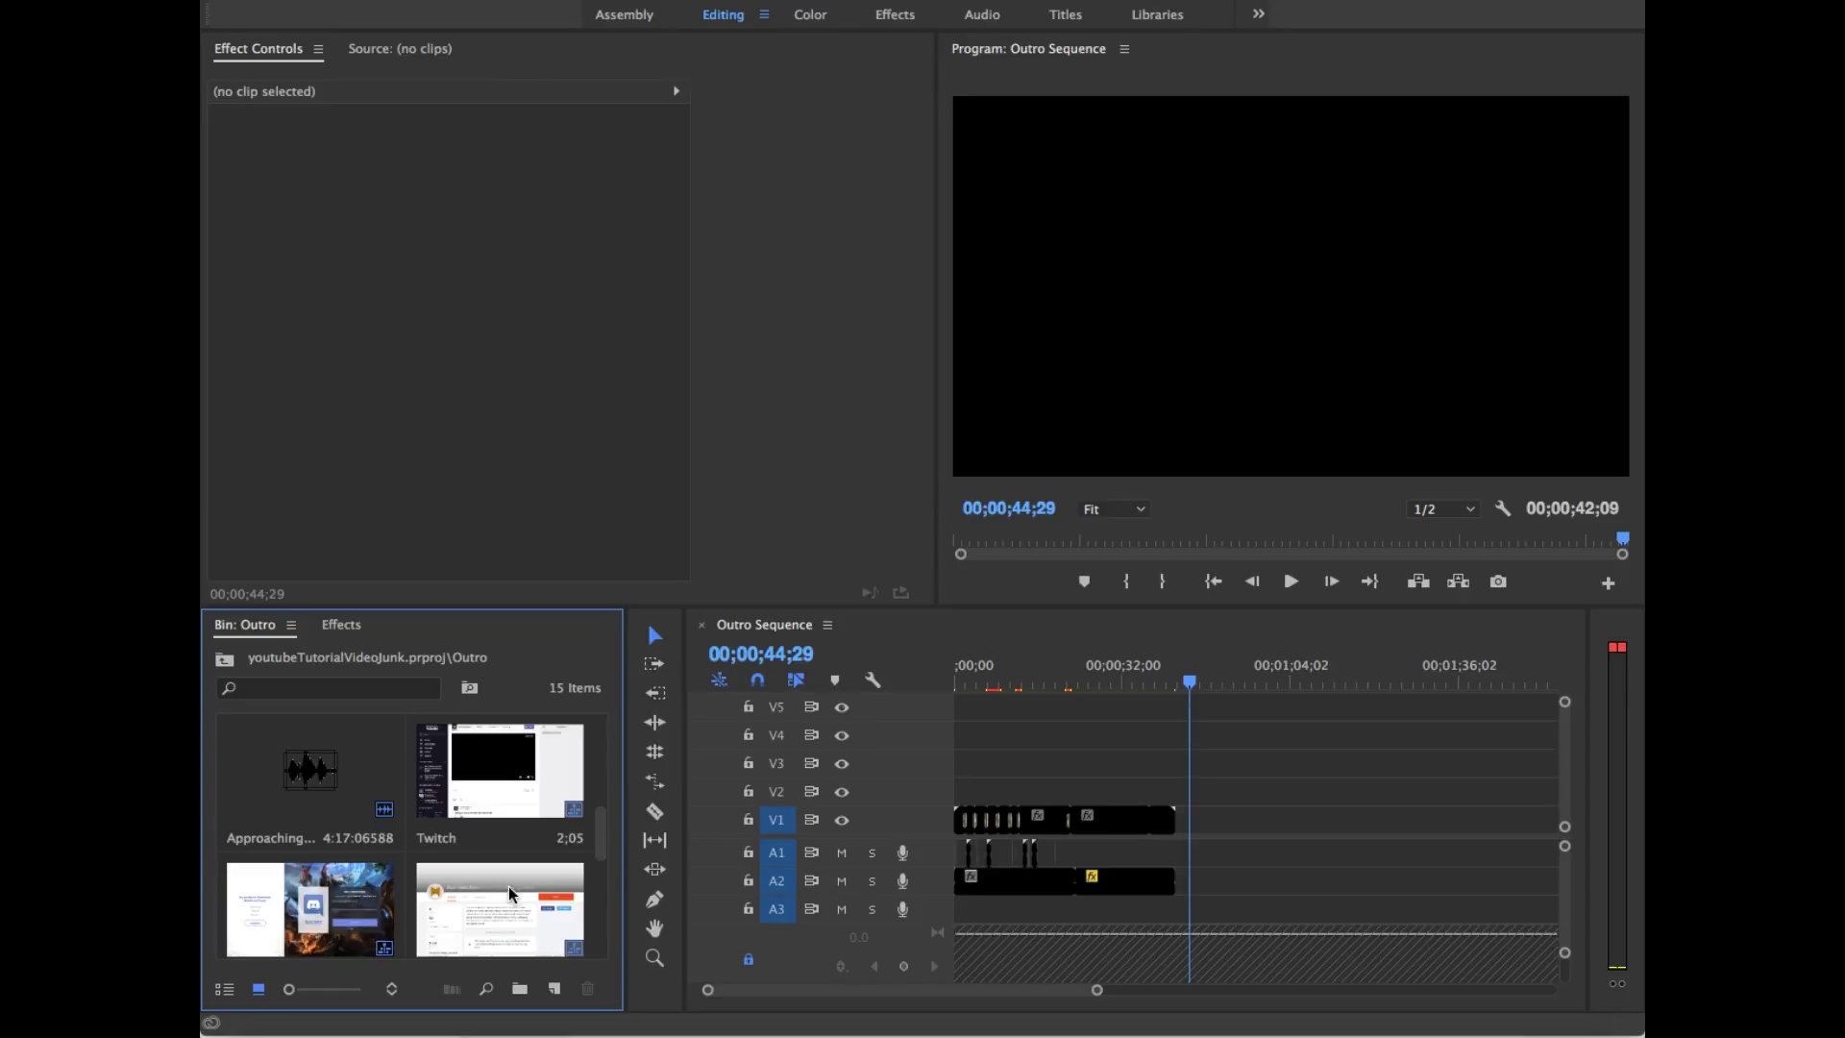
{"action": "left_click", "coordinate": [224, 659]}
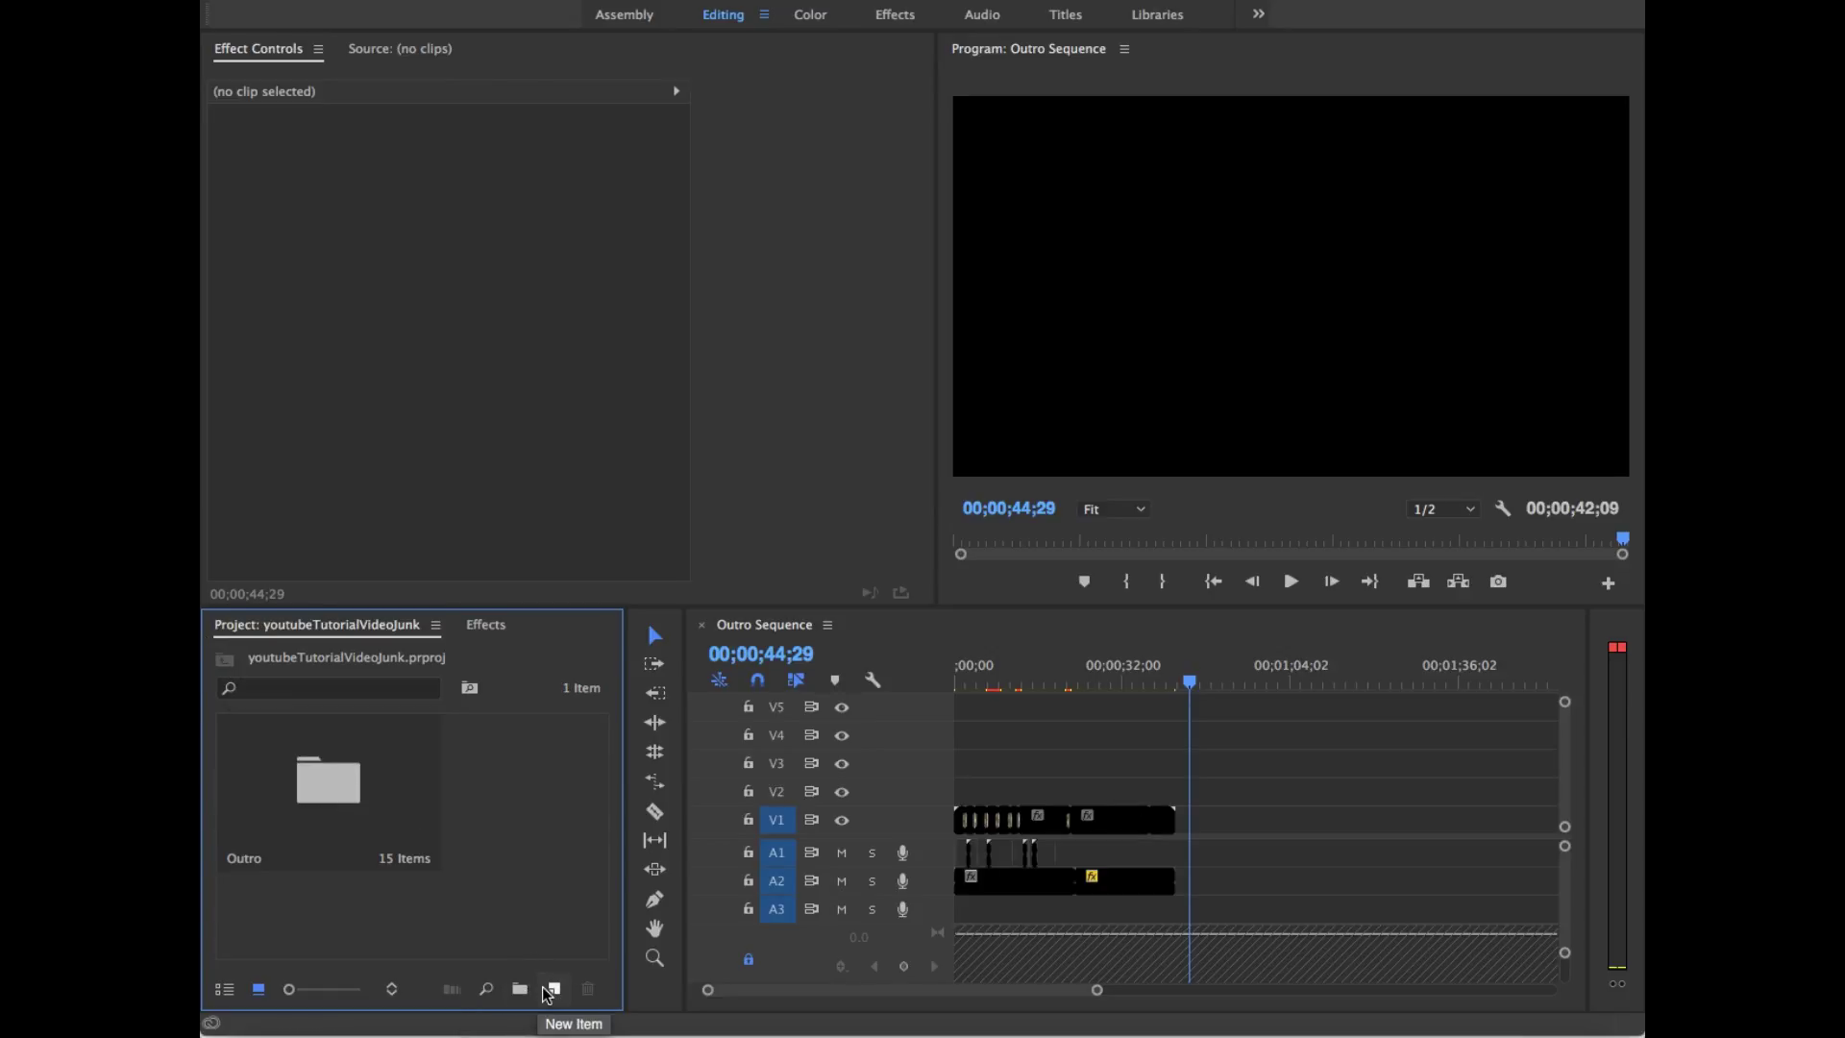
Step: Create a new sequence named Main
{"action": "left_click", "coordinate": [553, 990]}
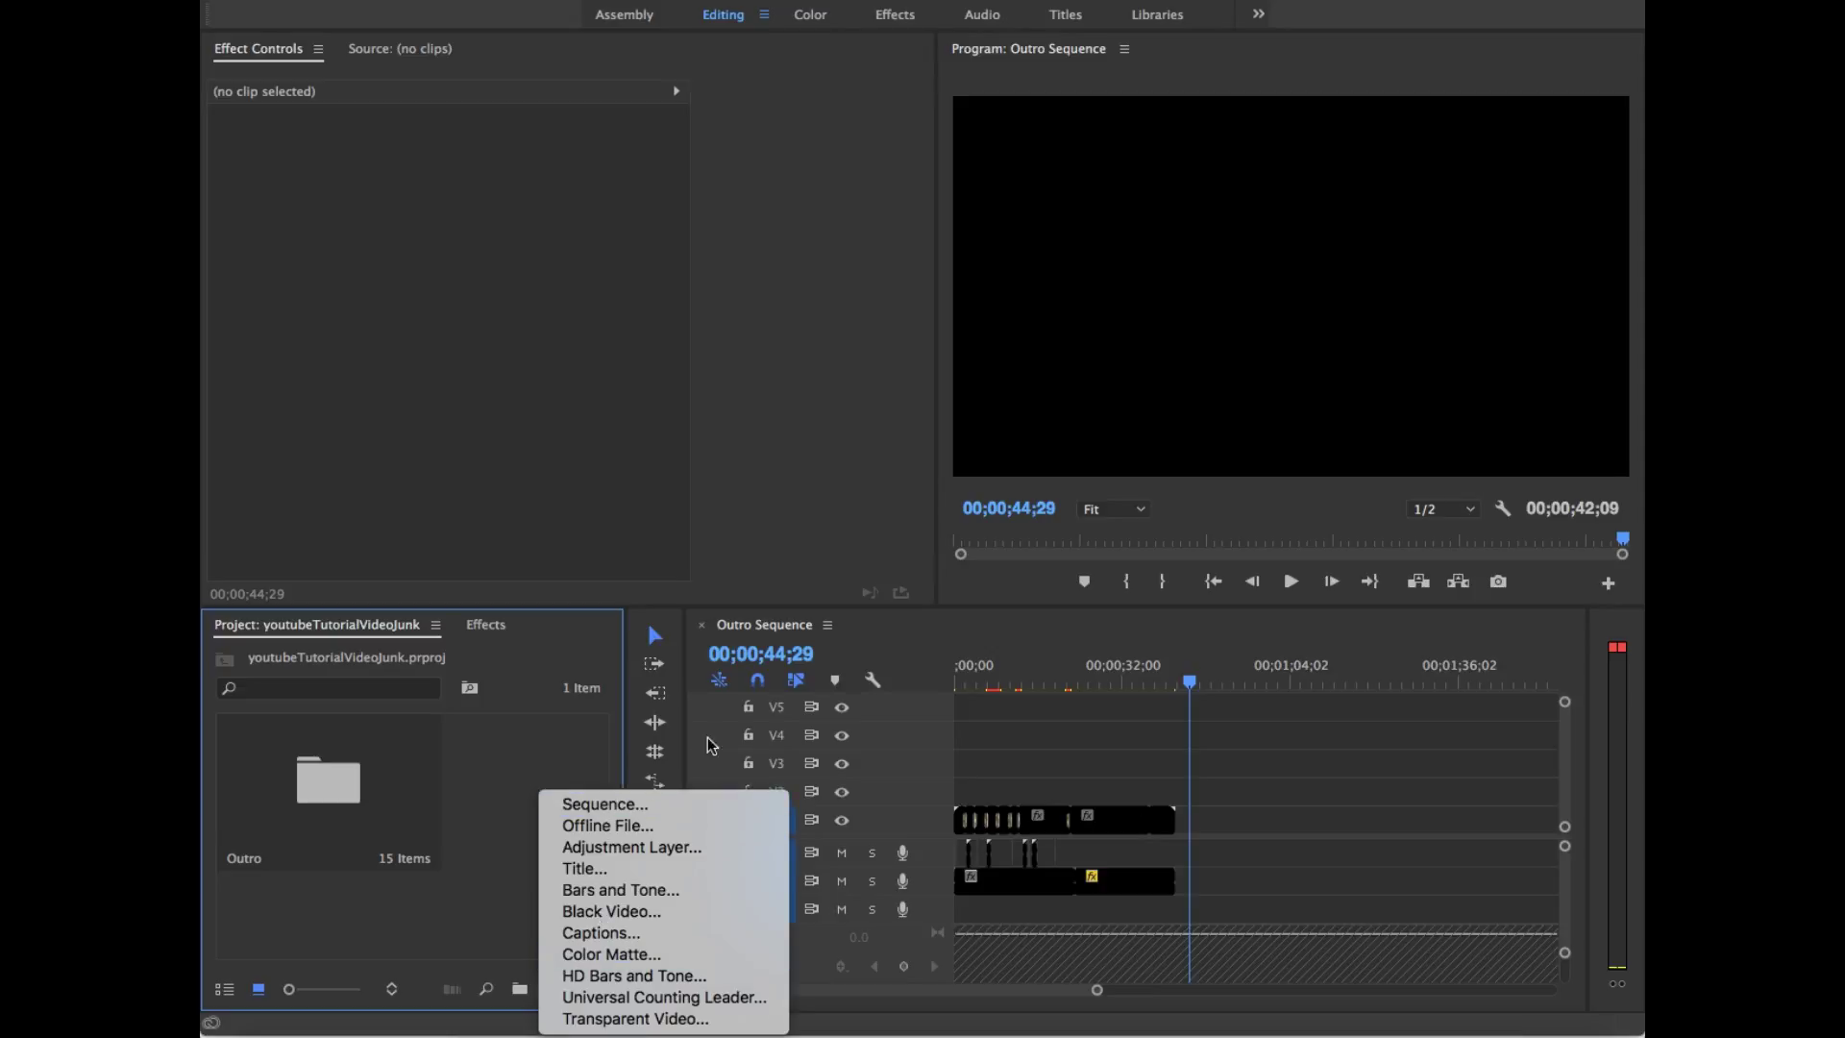
{"action": "left_click", "coordinate": [742, 805]}
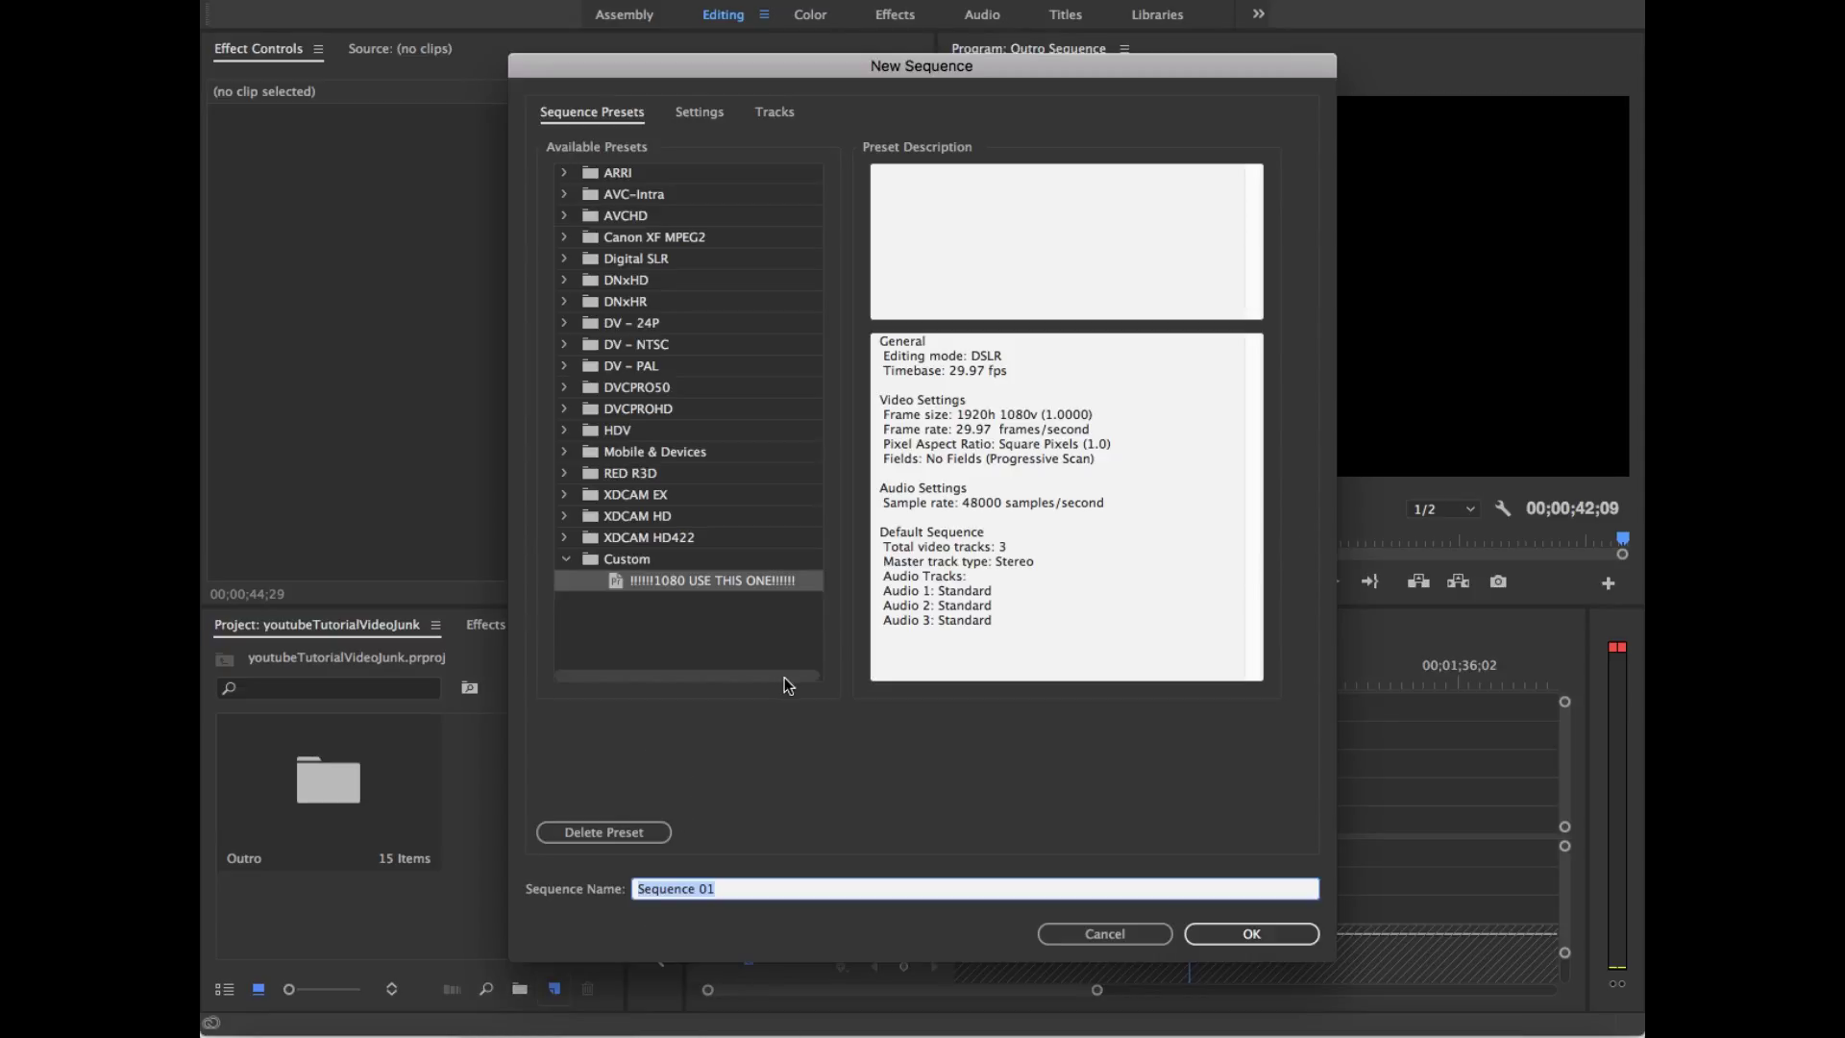
{"action": "type", "text": "Main"}
{"action": "key", "text": "Return"}
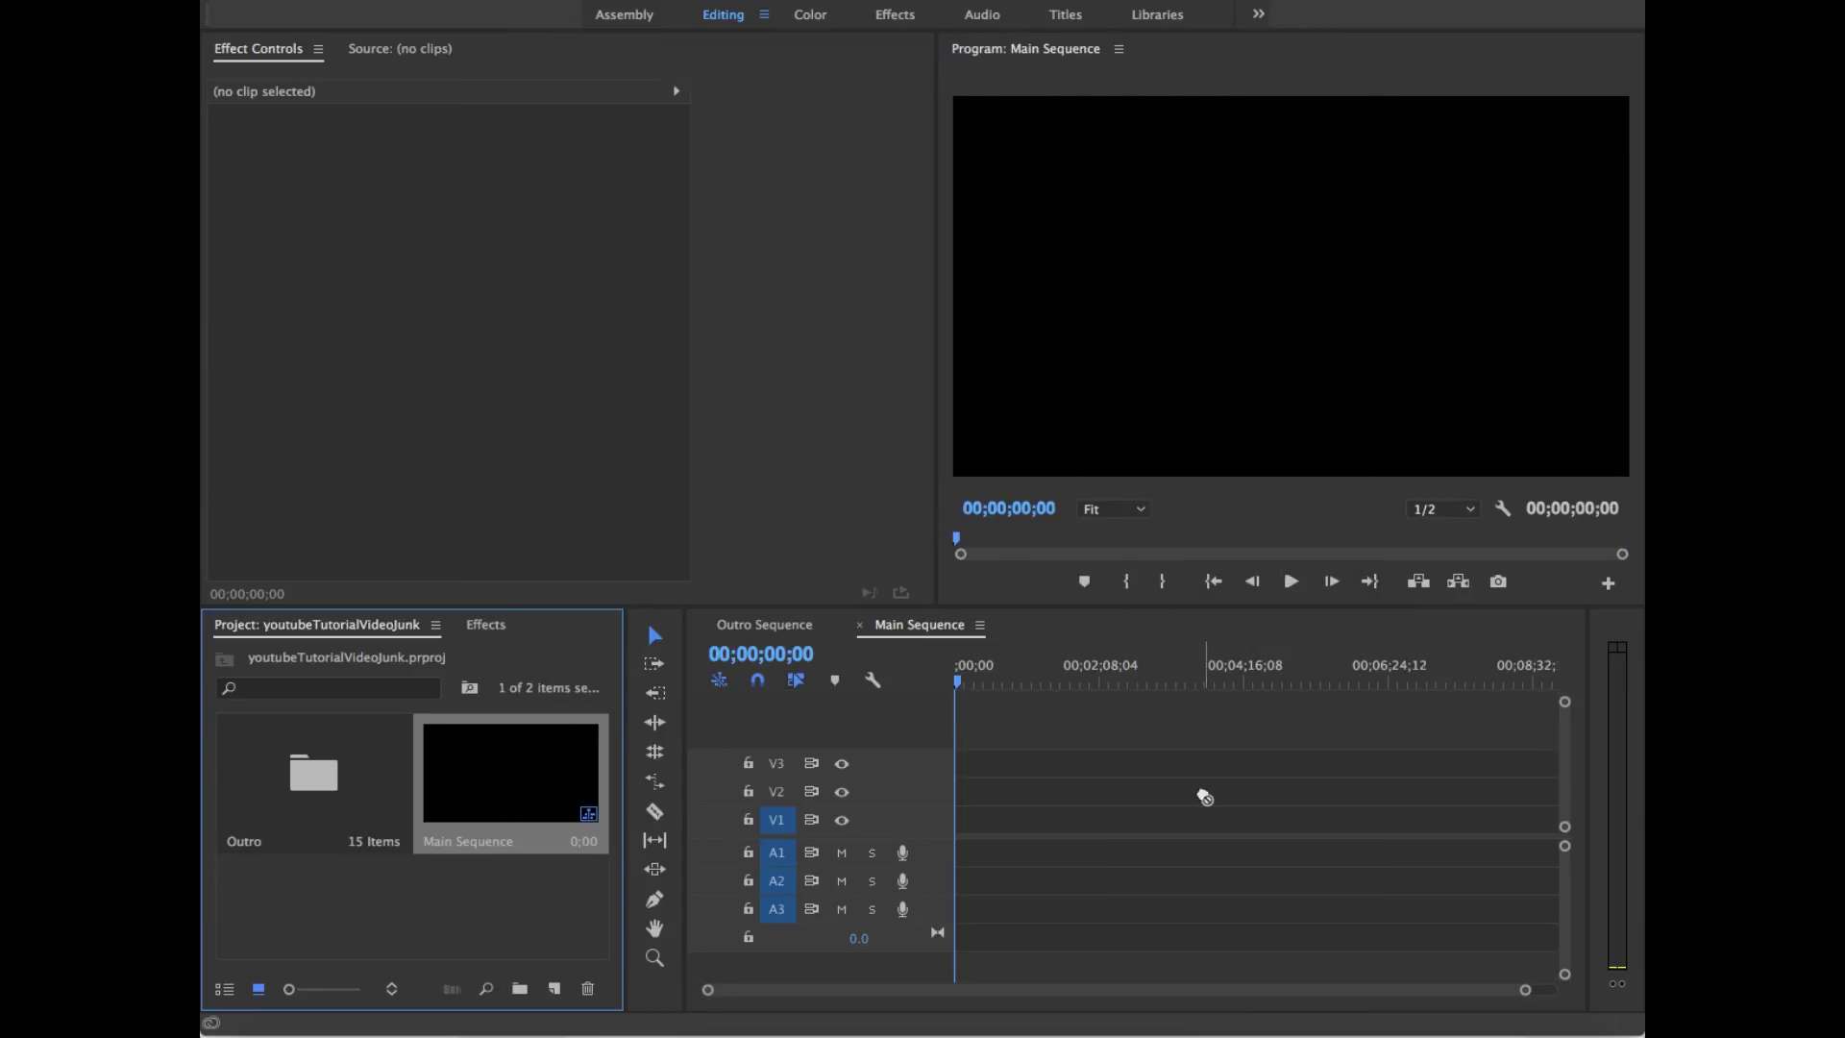
Step: Close the Outro Sequence tab and place the Outro Sequence into the Main Sequence timeline
{"action": "left_click", "coordinate": [702, 624]}
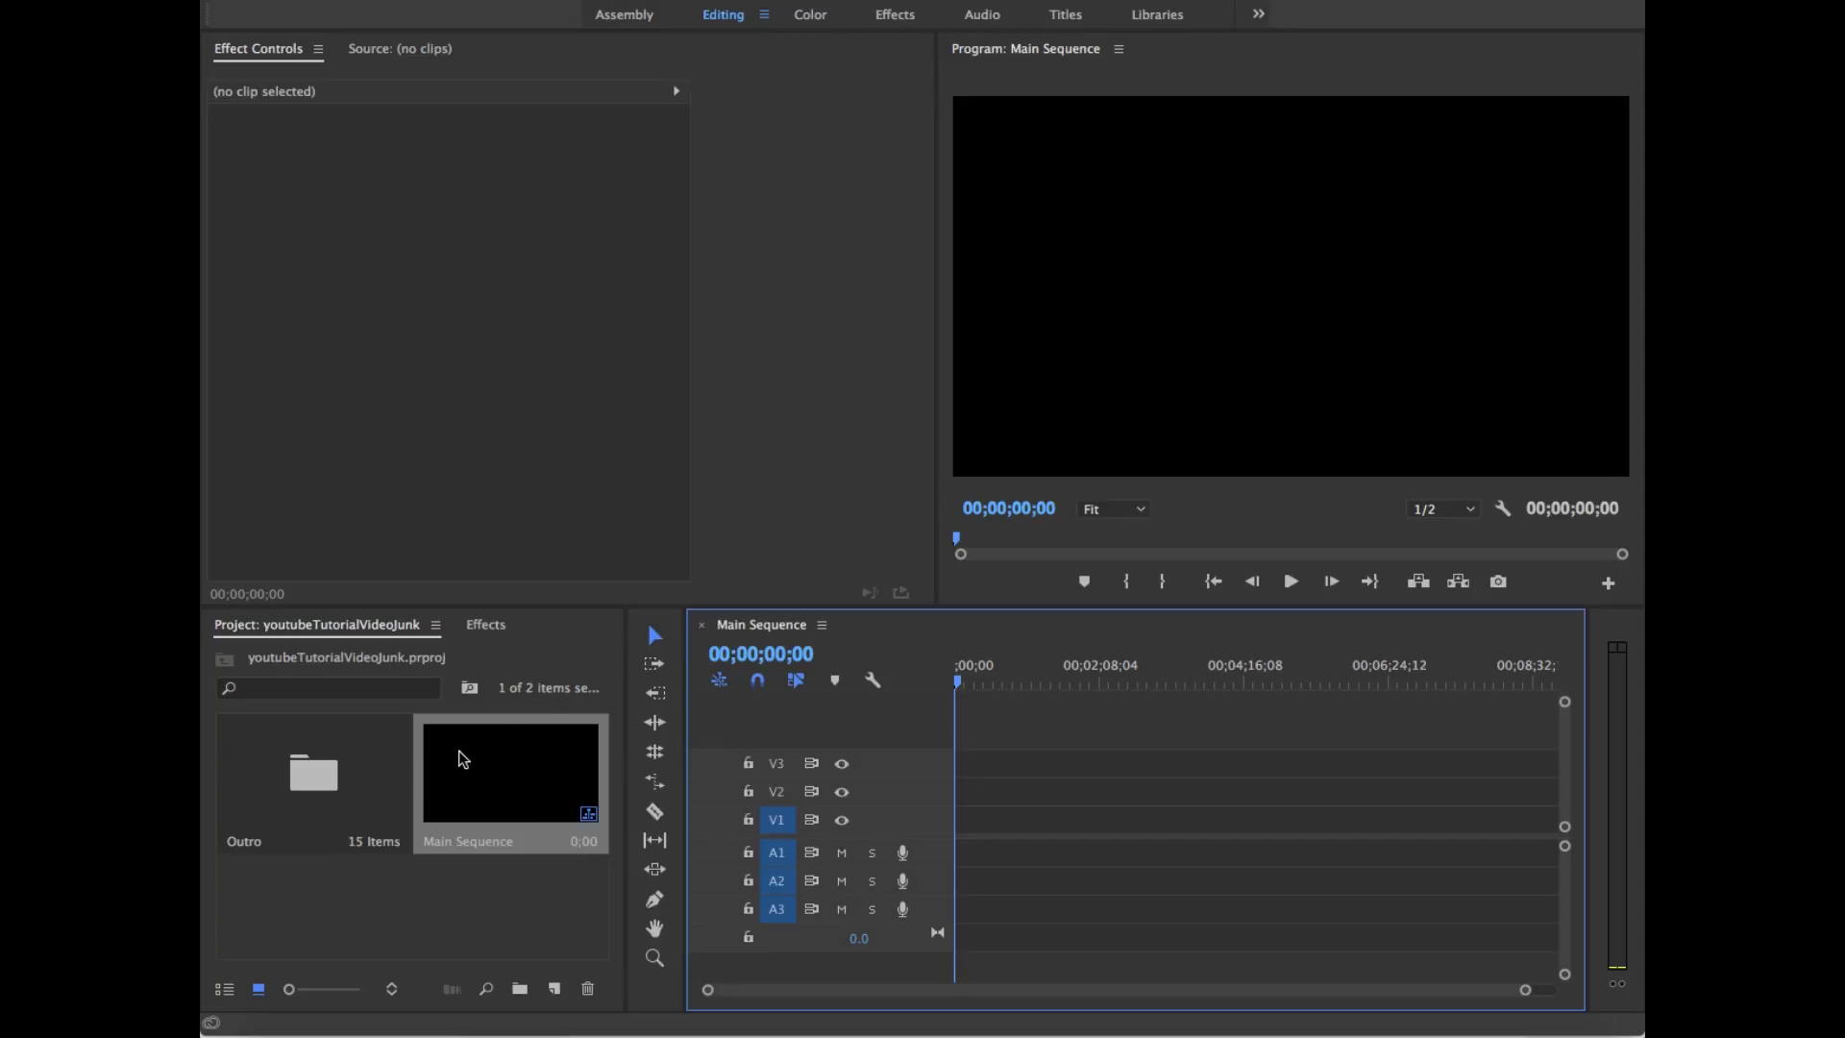
{"action": "double_click", "coordinate": [341, 790]}
{"action": "left_click_drag", "start_coordinate": [289, 788], "coordinate": [1322, 841]}
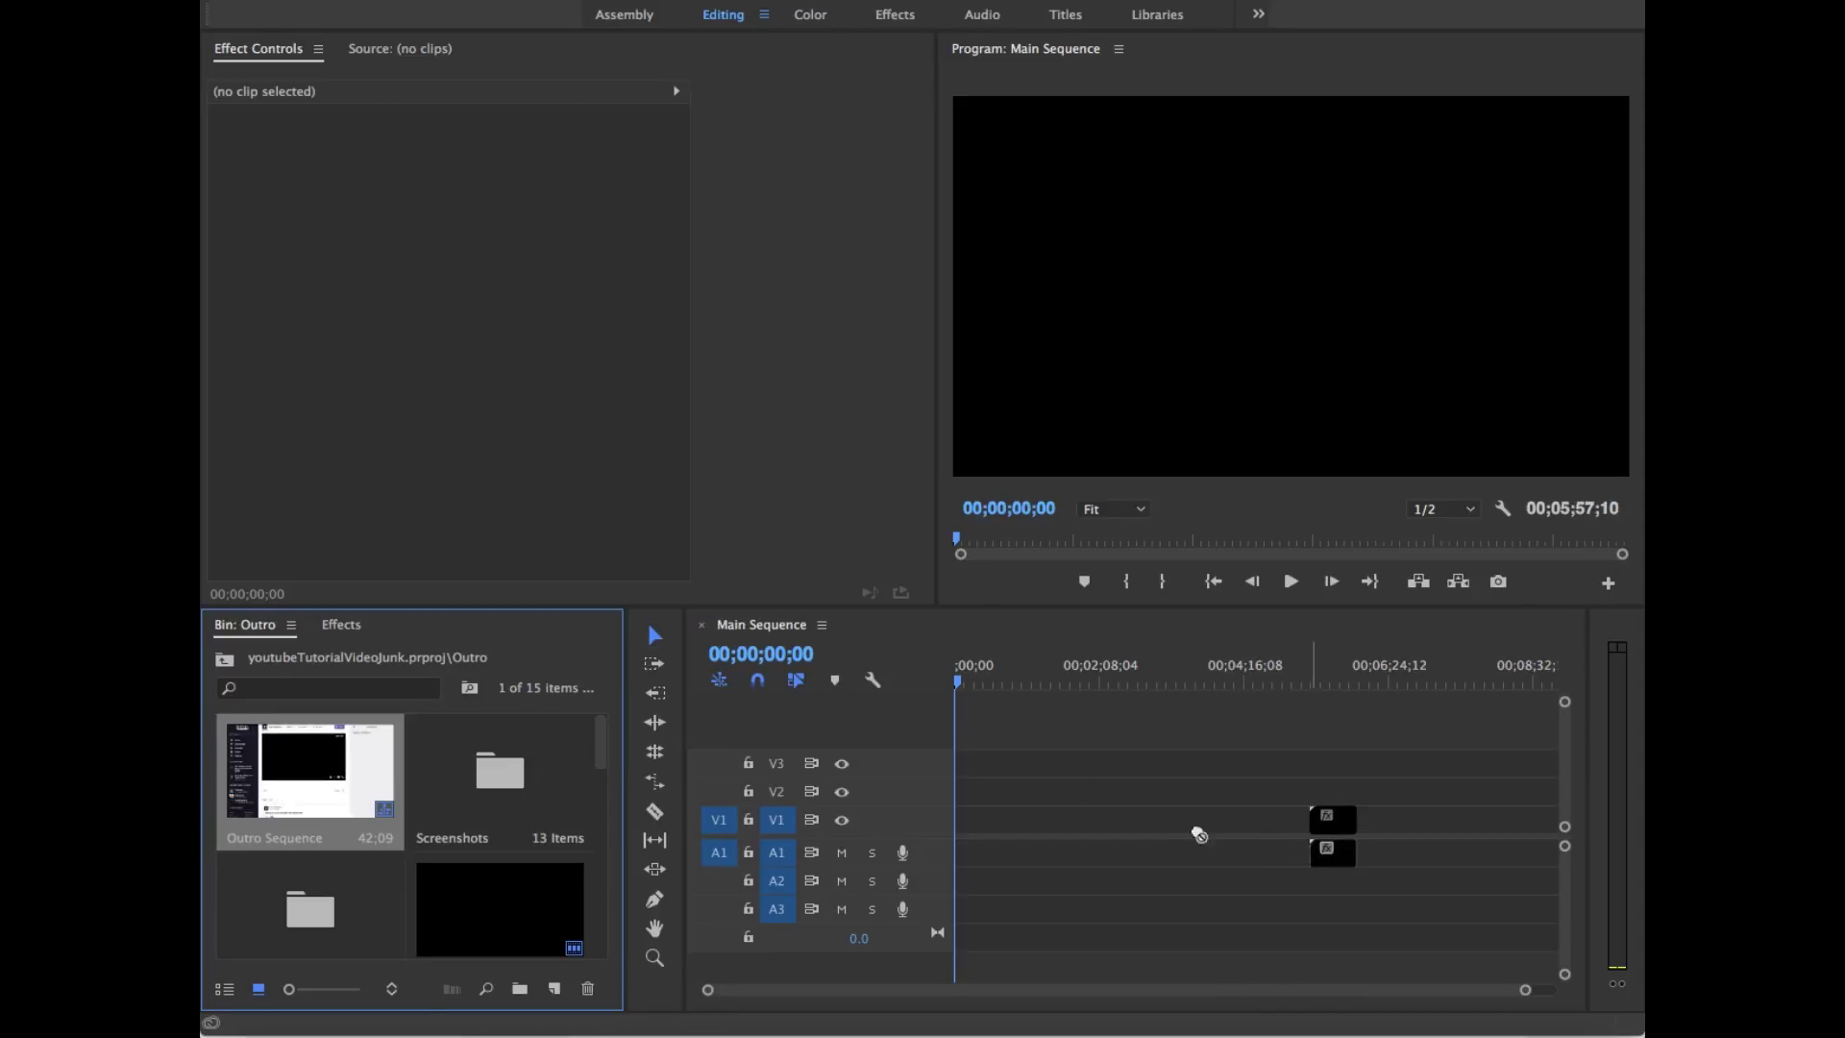
{"action": "left_click", "coordinate": [226, 661]}
Step: Play back the Main Sequence from the start of the outro clip
{"action": "left_click", "coordinate": [1315, 682]}
{"action": "key", "text": "space"}
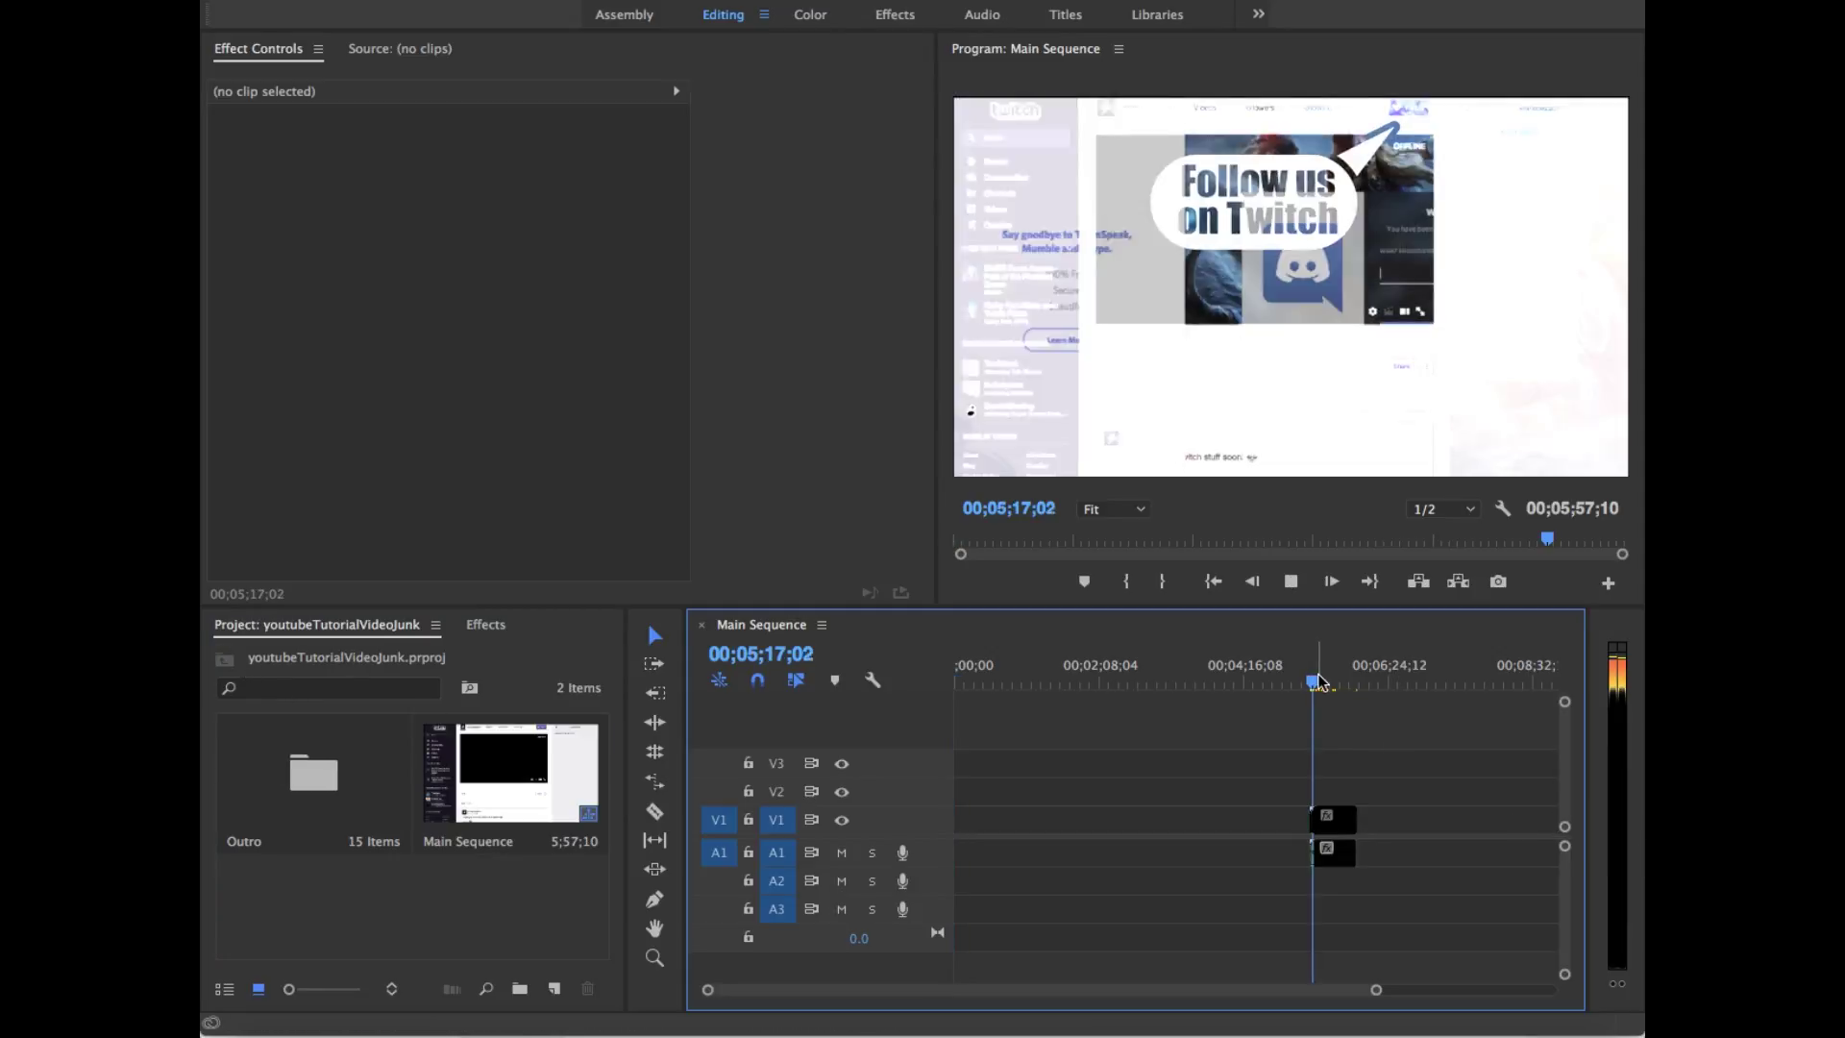
{"action": "left_click_drag", "start_coordinate": [1320, 683], "coordinate": [956, 685]}
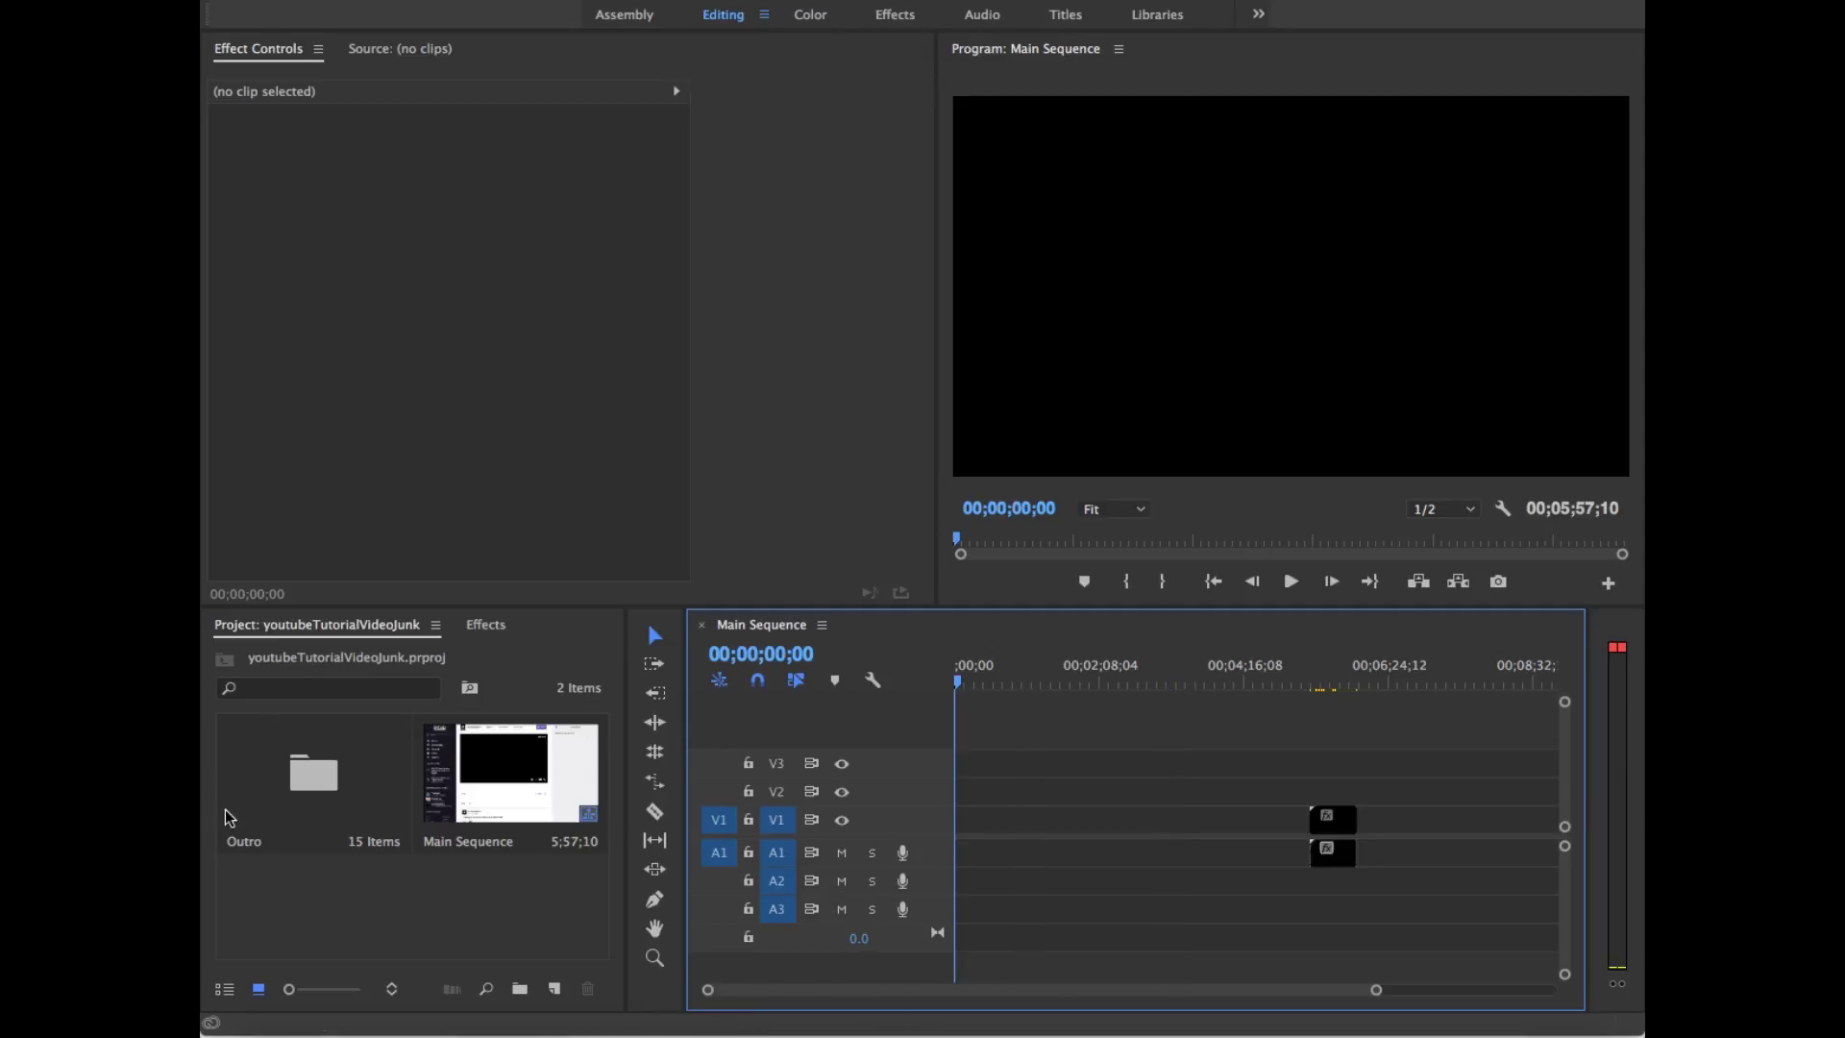
{"action": "left_click", "coordinate": [426, 946]}
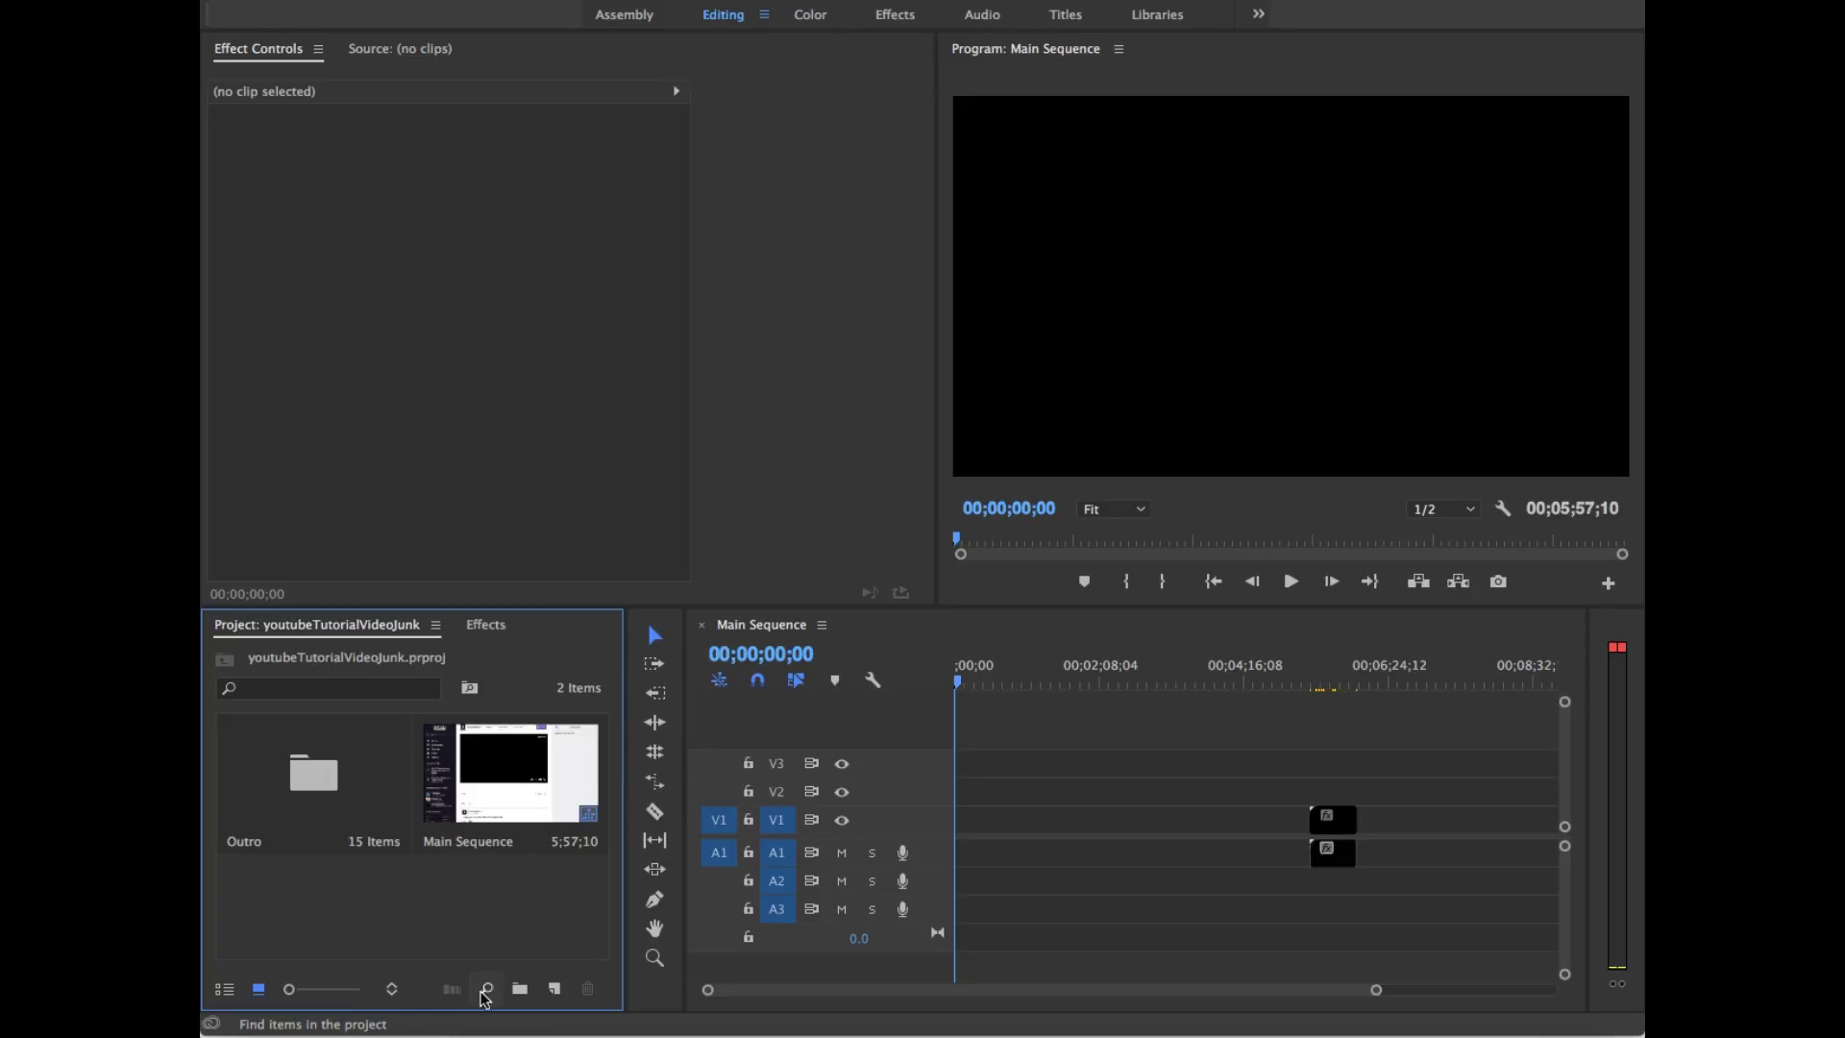
Step: Save the project and create a Lower 3rd bin at the top level
{"action": "key", "text": "ctrl+s"}
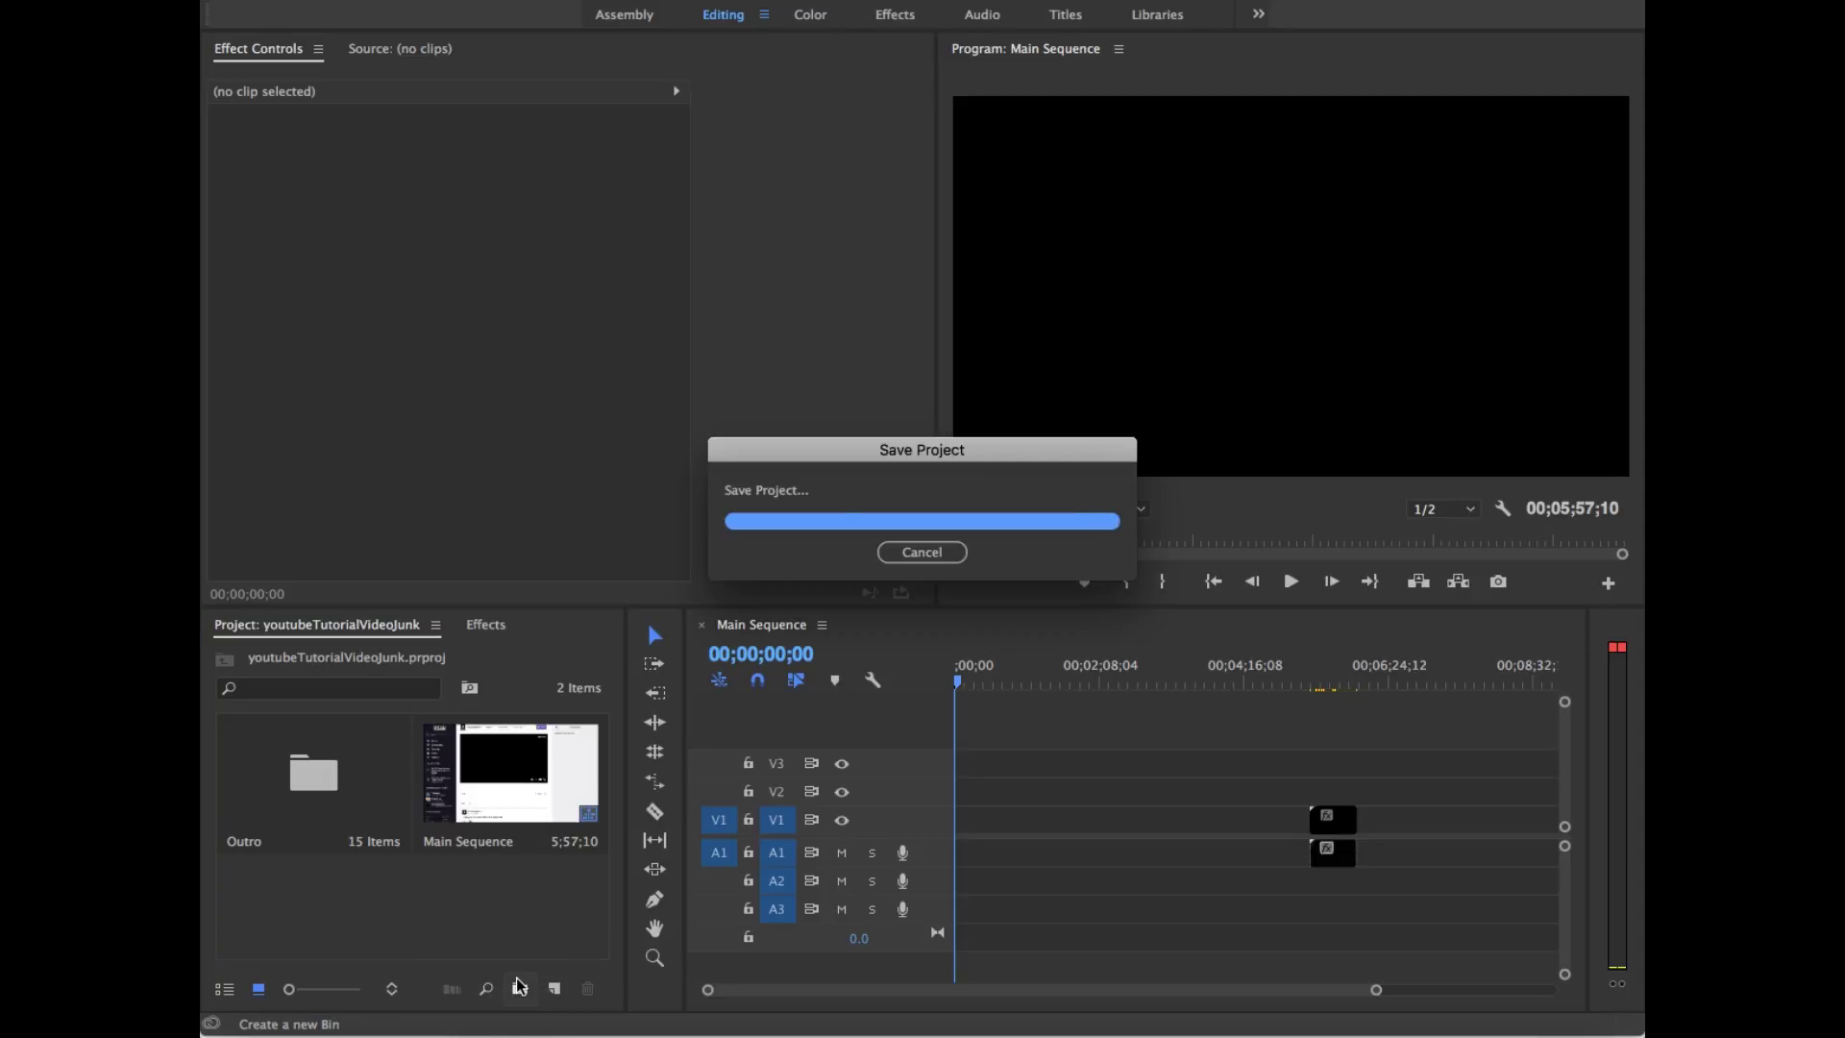
{"action": "left_click", "coordinate": [519, 987]}
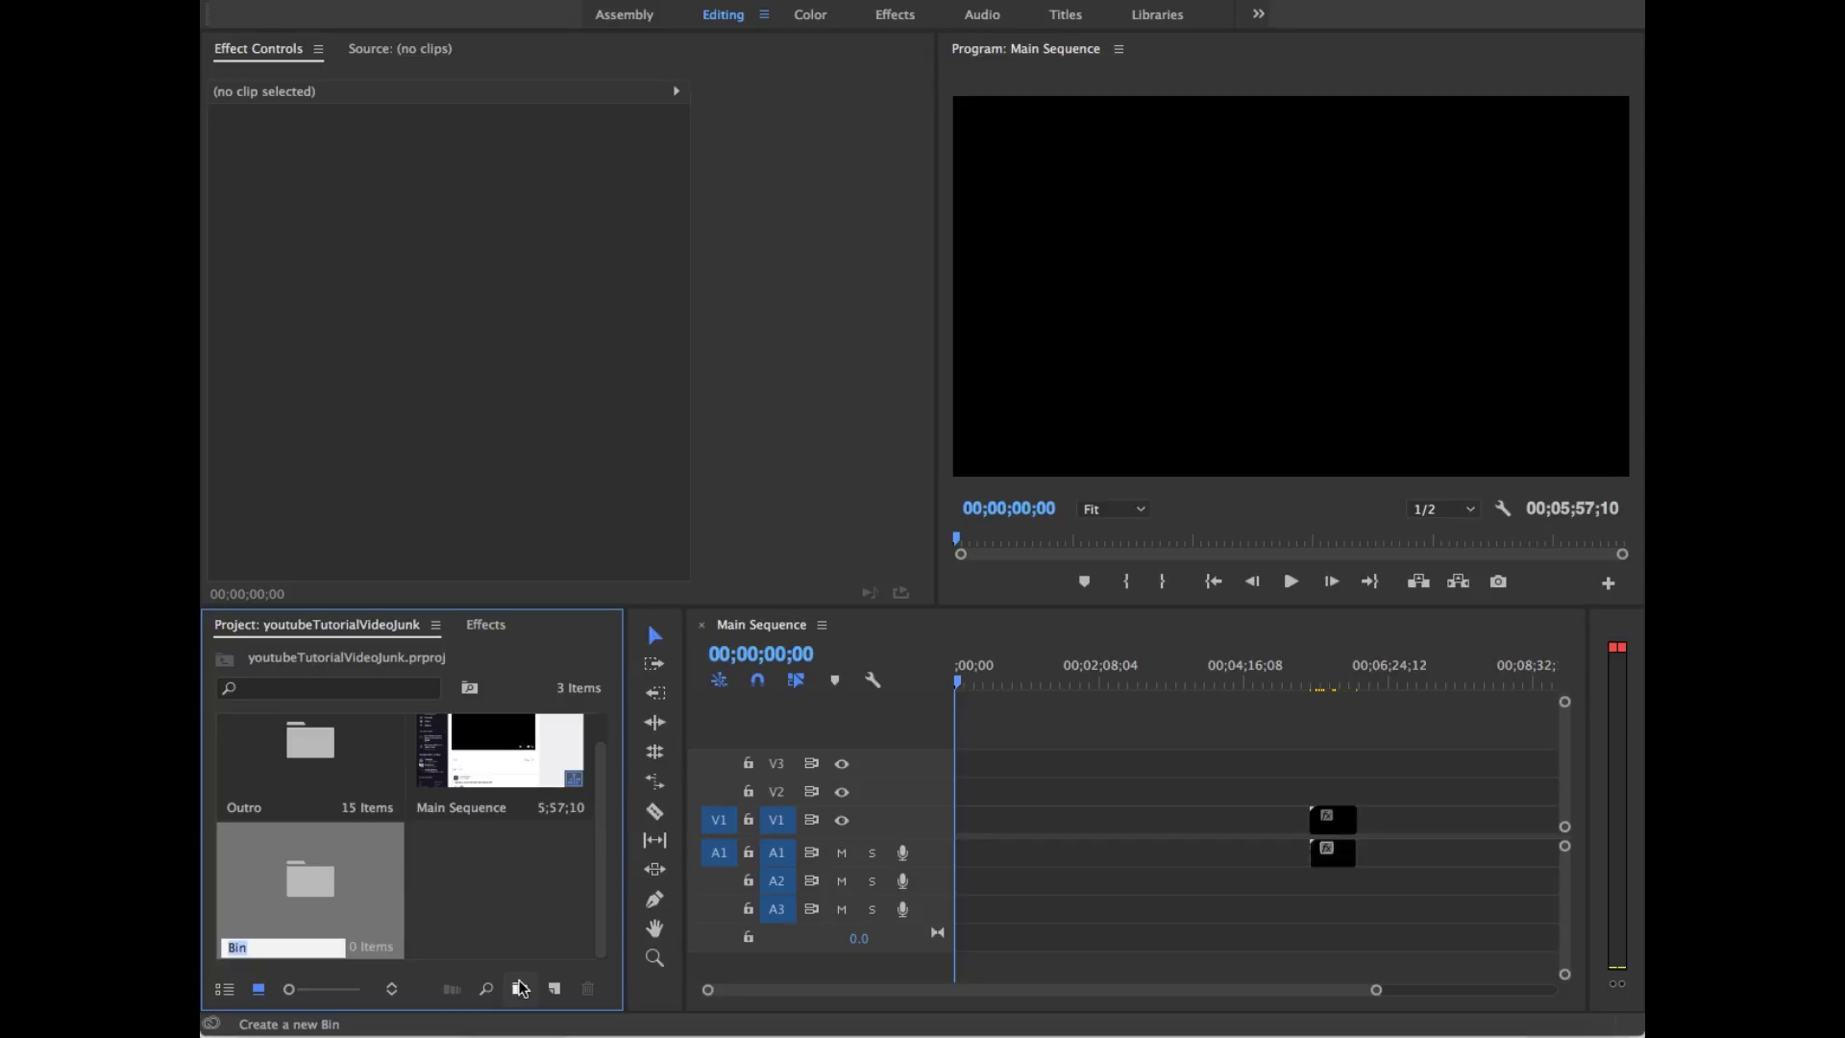
{"action": "type", "text": "Lo"}
{"action": "key", "text": "BackSpace"}
{"action": "key", "text": "BackSpace"}
{"action": "key", "text": "BackSpace"}
{"action": "type", "text": "wer 3rd"}
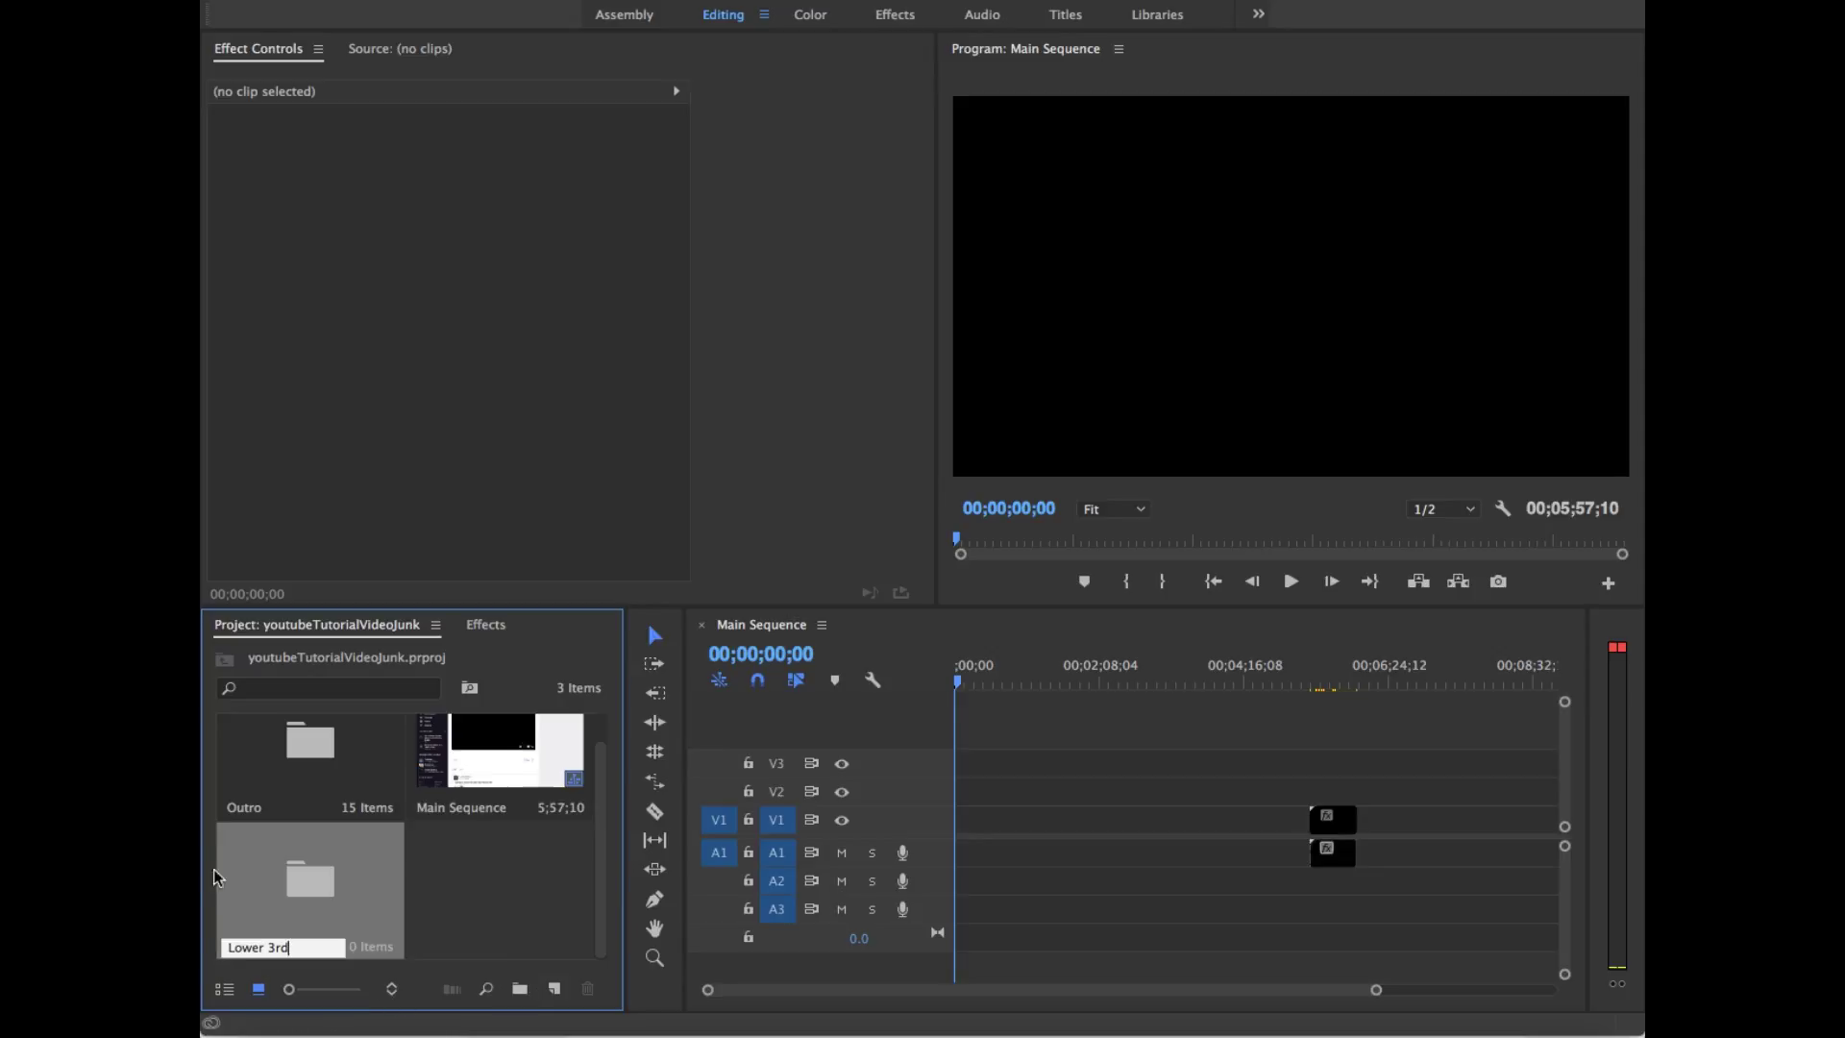
{"action": "double_click", "coordinate": [252, 878]}
Step: Inside Lower 3rd, add two sub-bins named Person and Title
{"action": "left_click", "coordinate": [520, 990]}
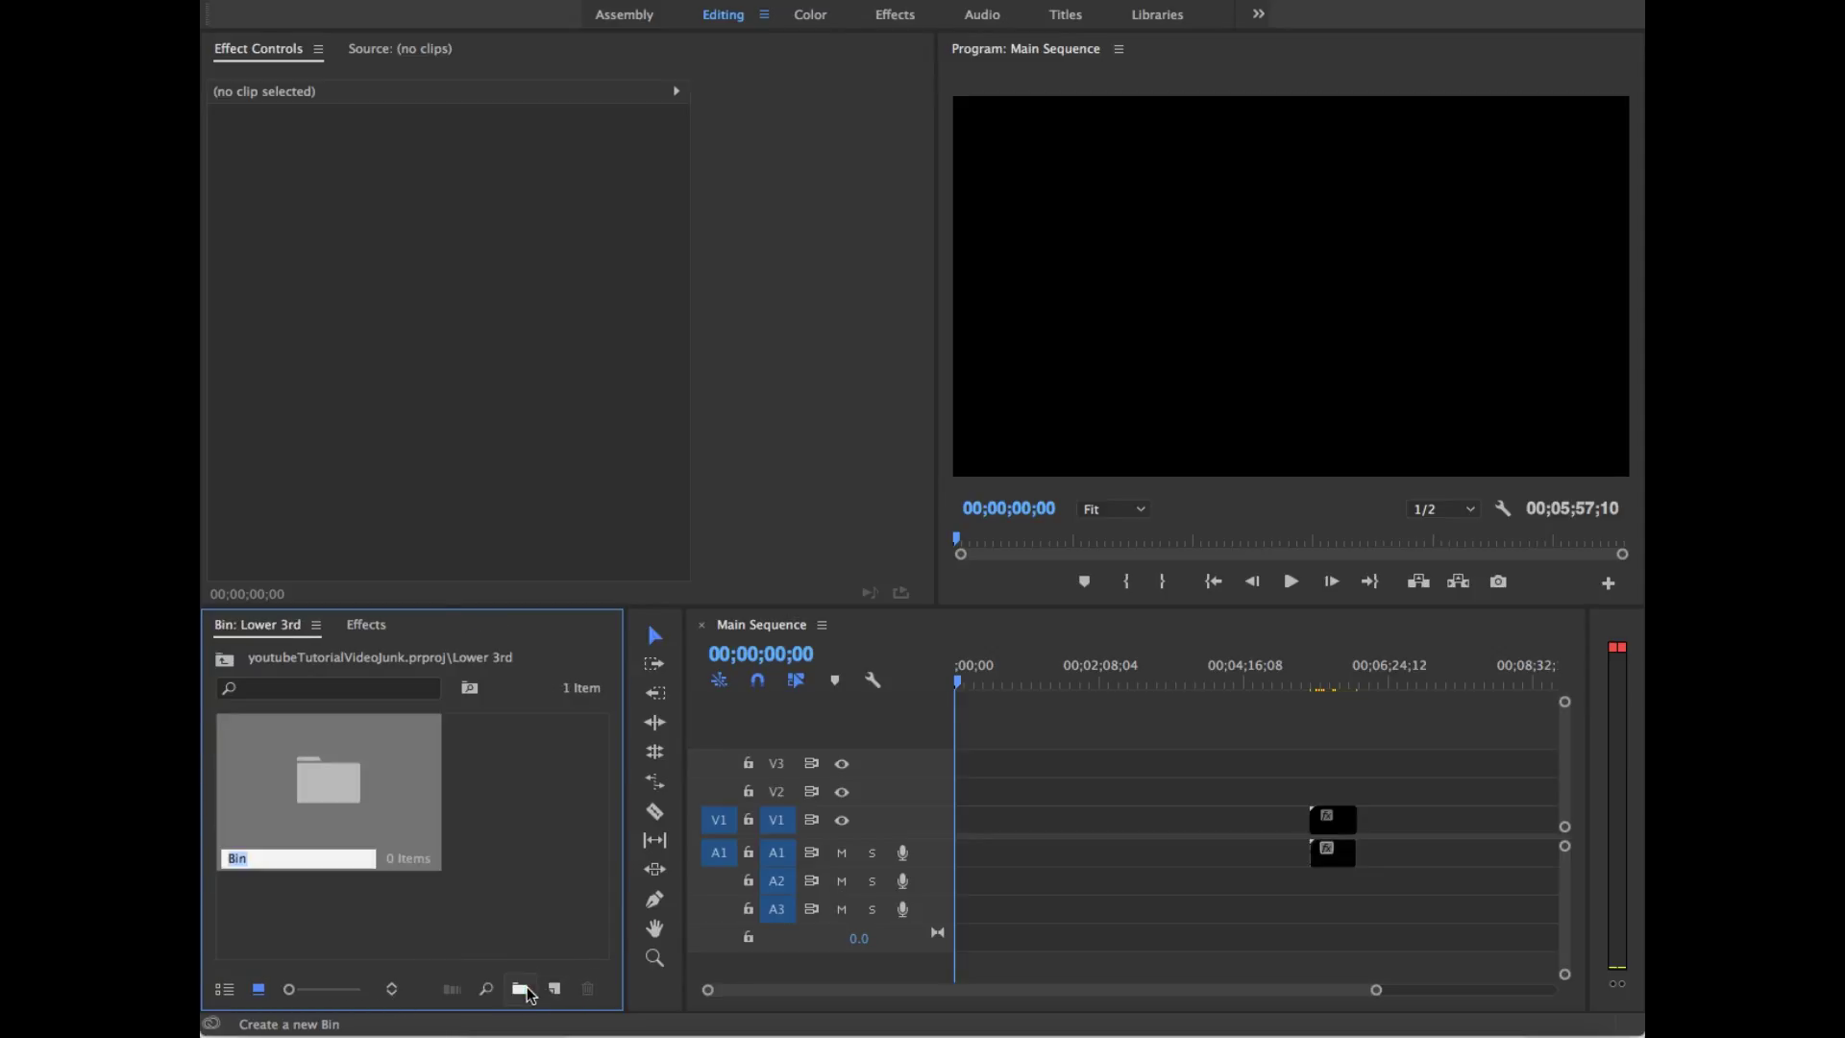
{"action": "type", "text": "Person"}
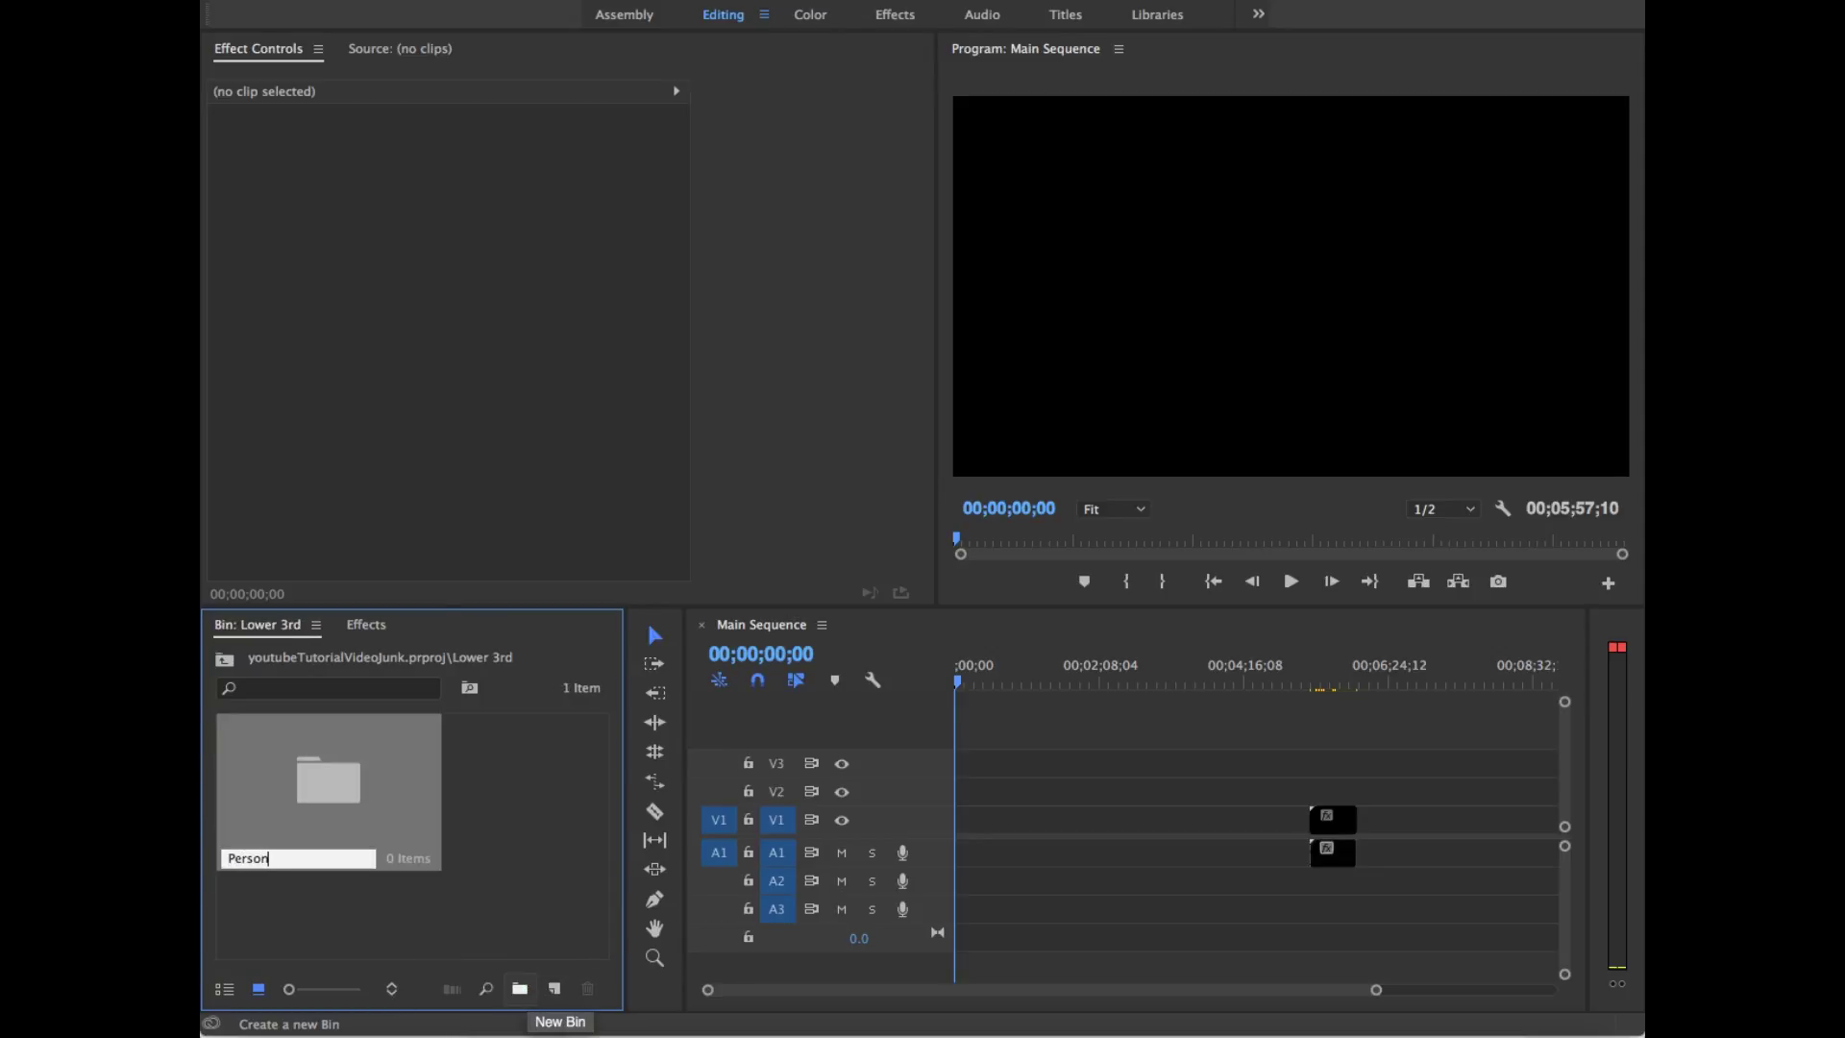
{"action": "key", "text": "Return"}
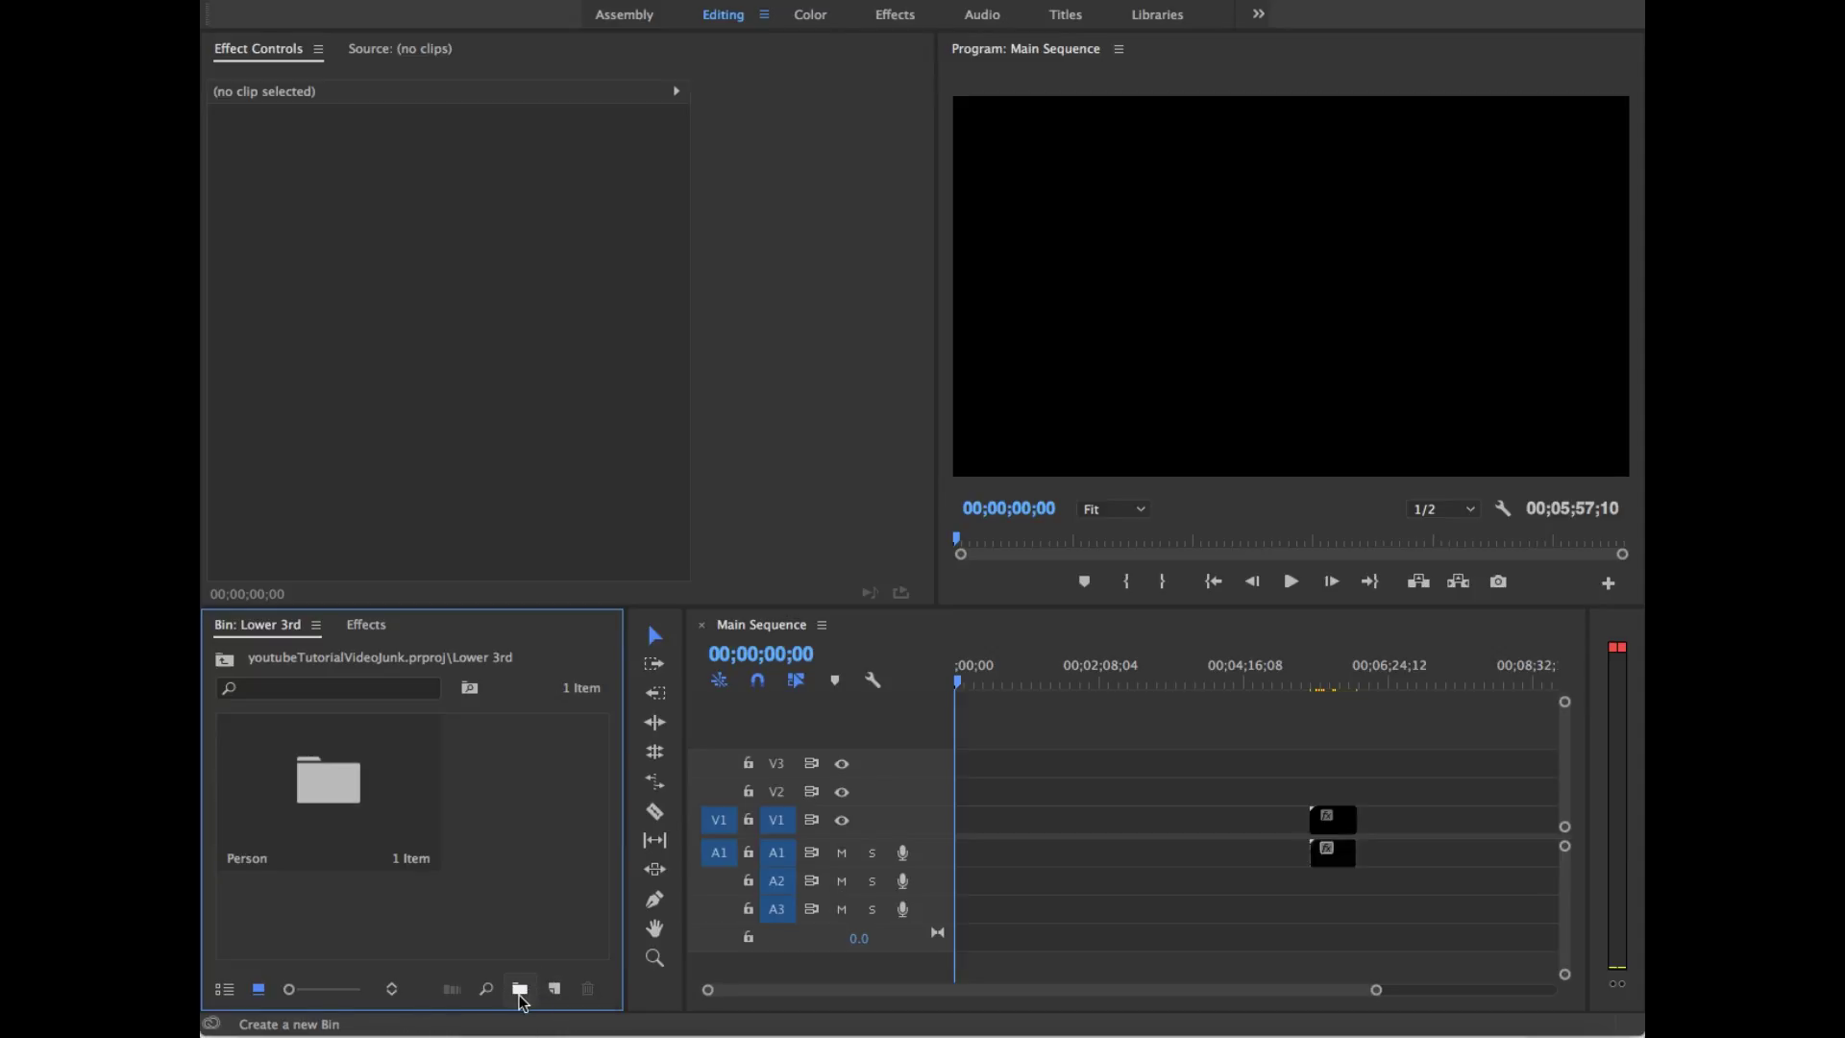
{"action": "left_click", "coordinate": [418, 812]}
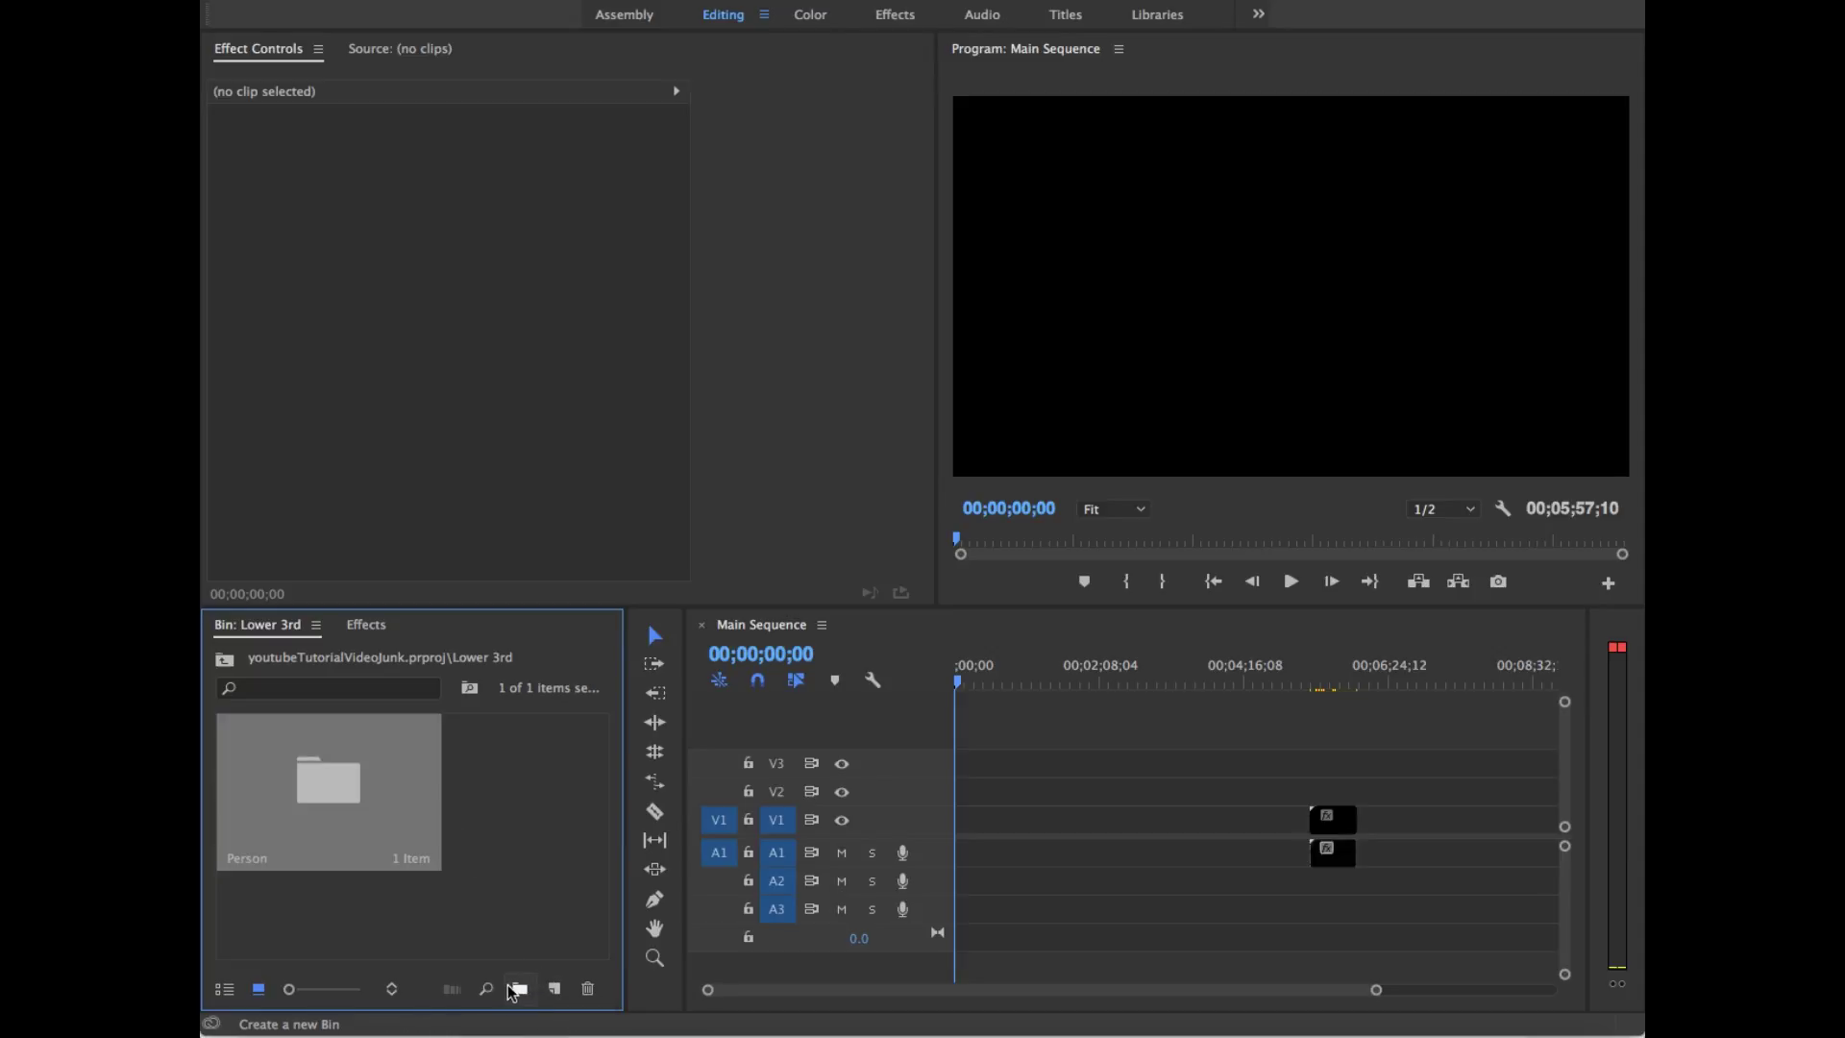
{"action": "left_click", "coordinate": [533, 891]}
{"action": "left_click", "coordinate": [520, 989]}
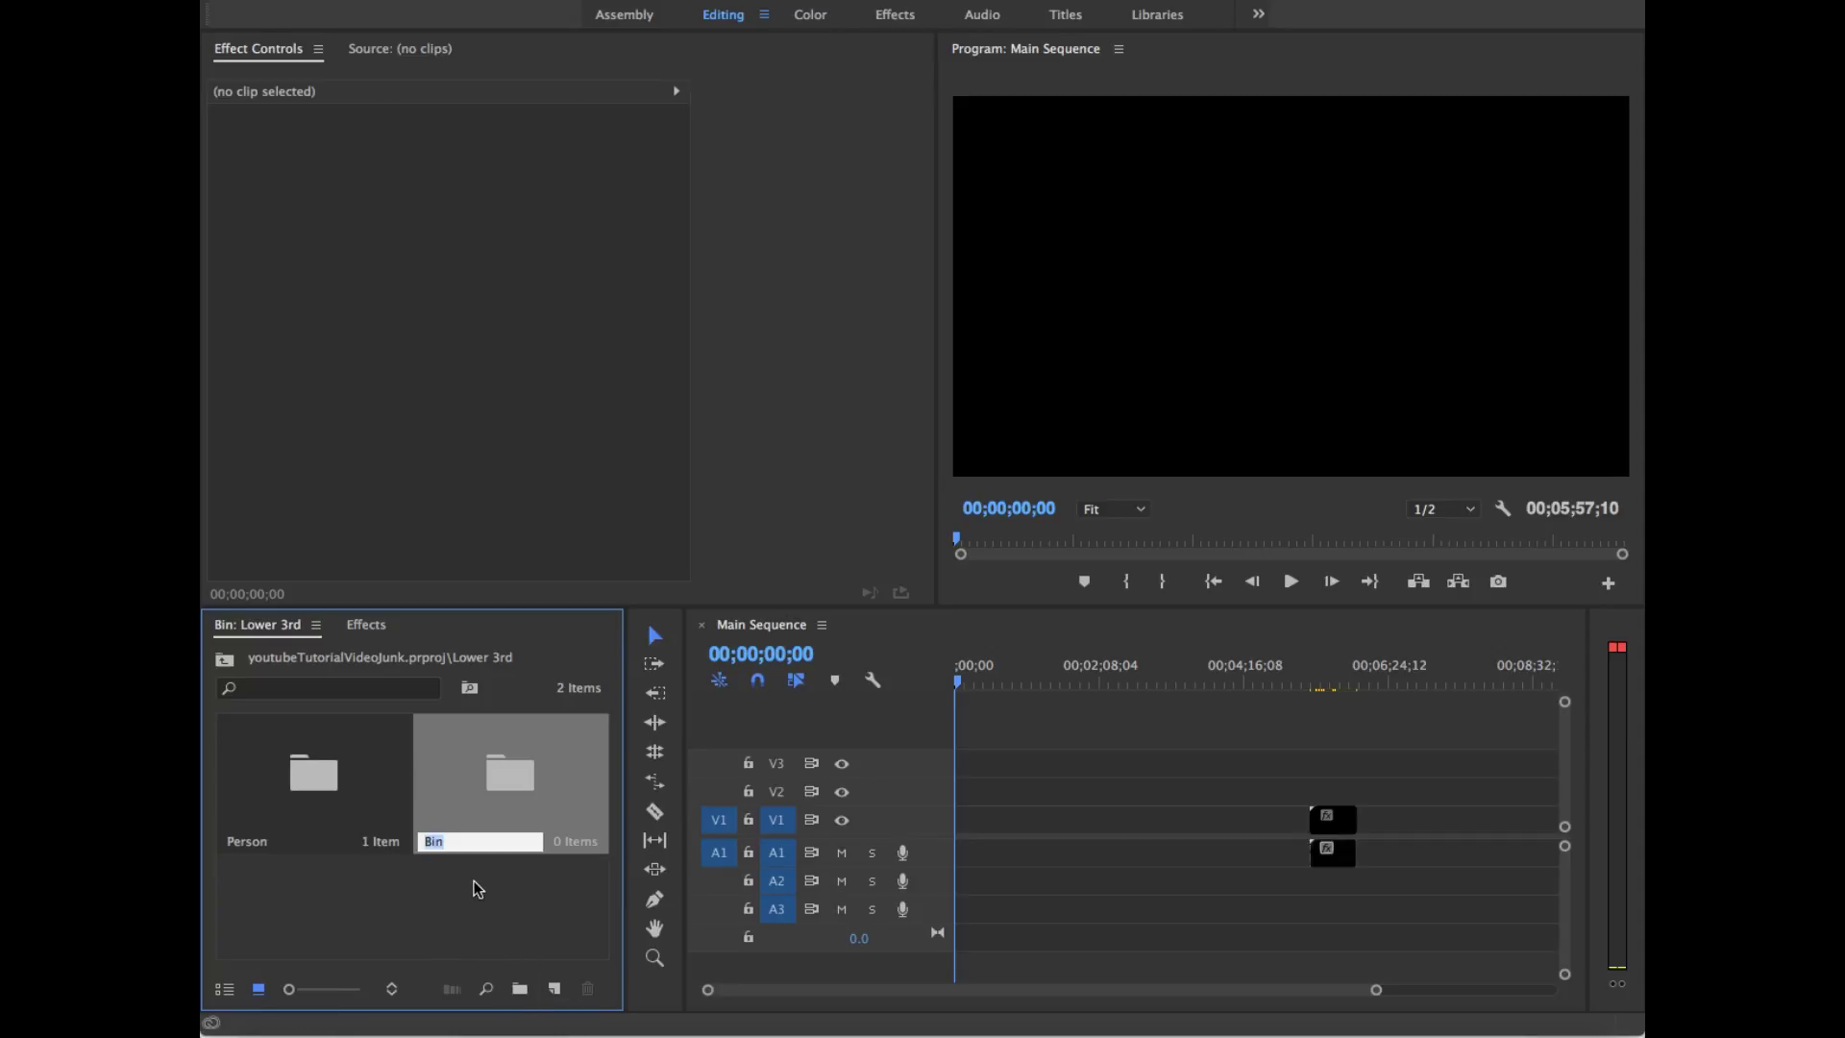
{"action": "type", "text": "Title"}
{"action": "key", "text": "shift+Tab"}
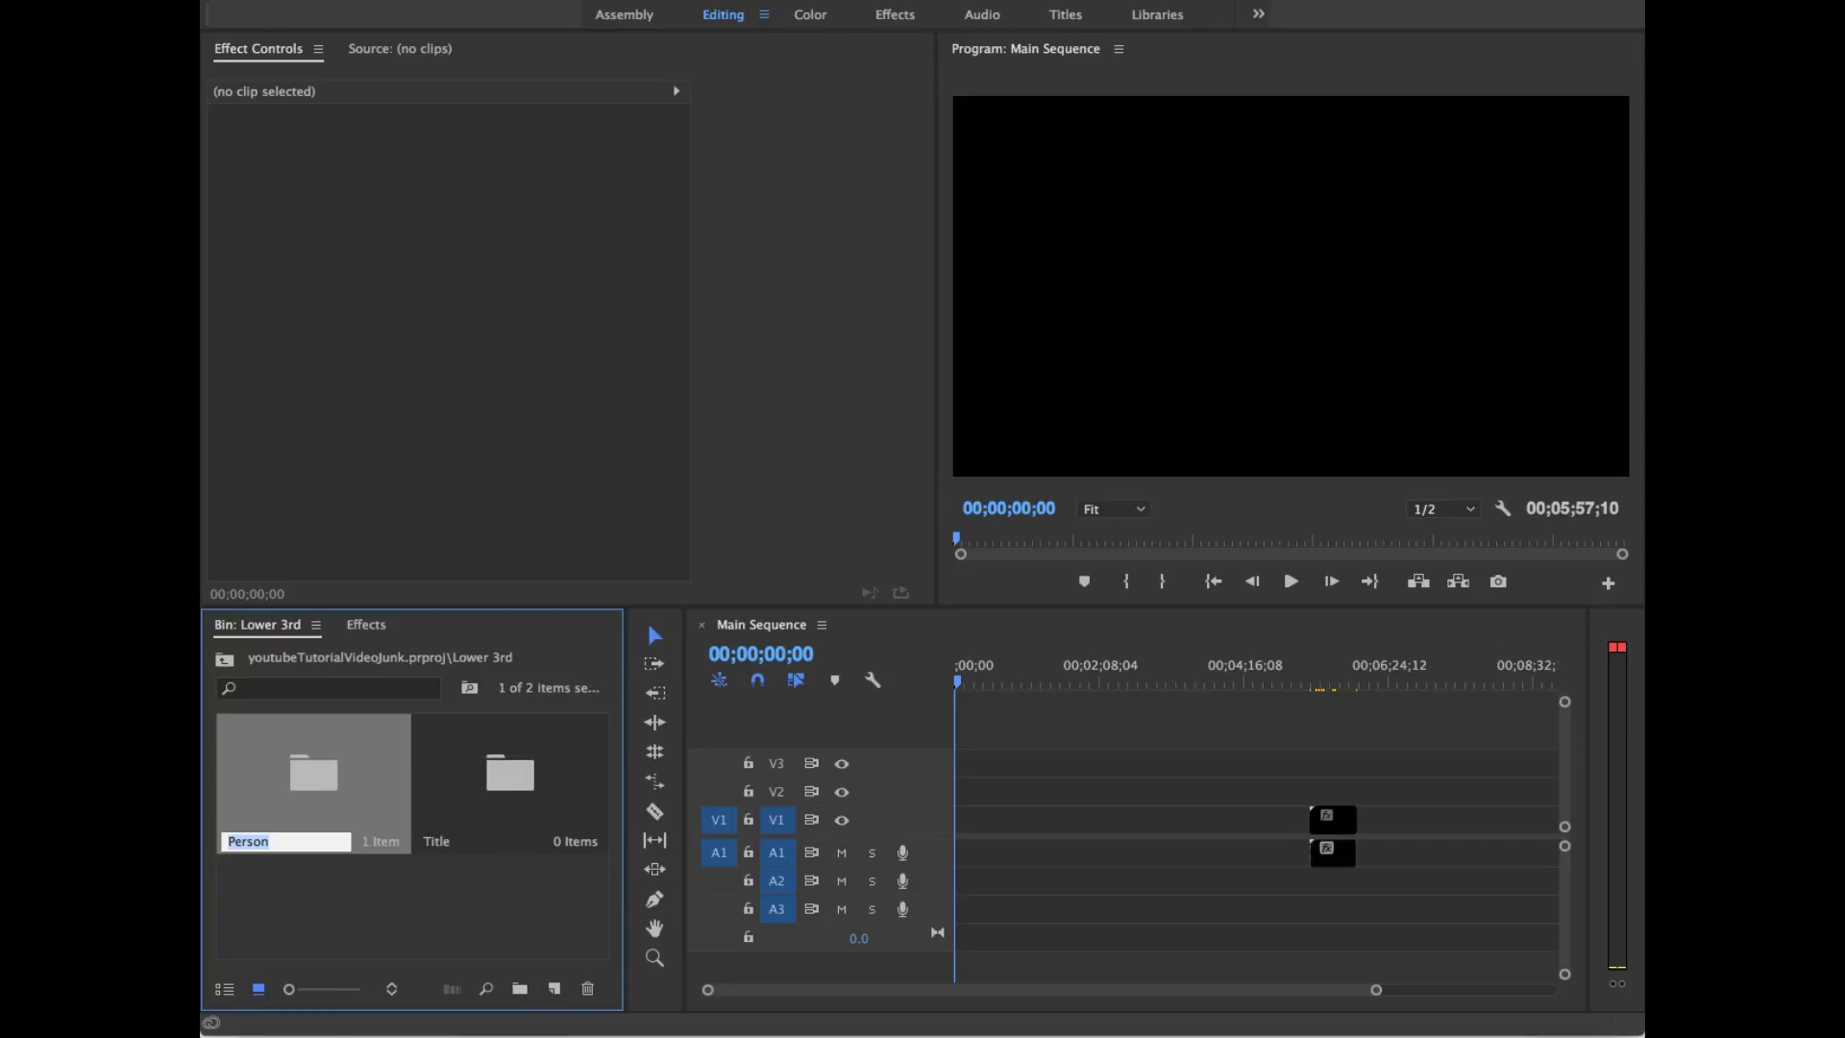
Step: Delete the stray bin inside Person and return to the Lower 3rd bin
{"action": "double_click", "coordinate": [344, 768]}
{"action": "left_click", "coordinate": [340, 822]}
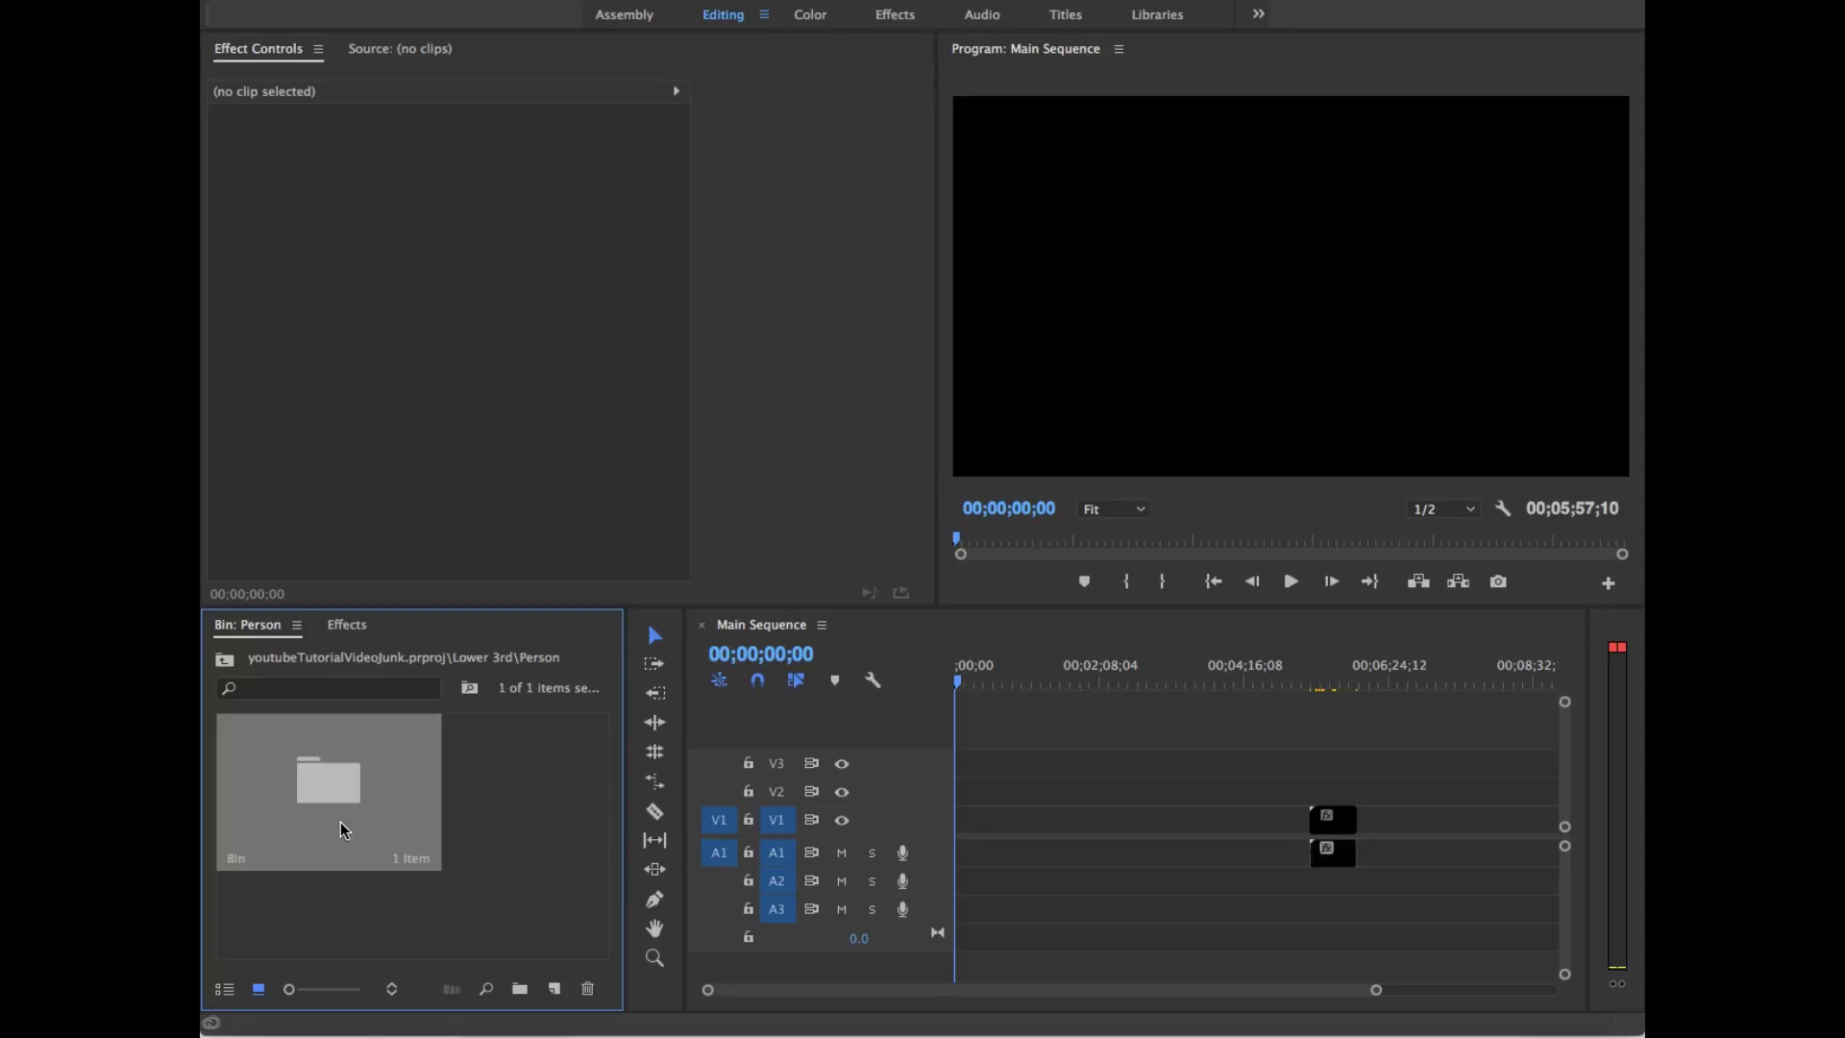
{"action": "left_click", "coordinate": [587, 989]}
{"action": "left_click", "coordinate": [224, 659]}
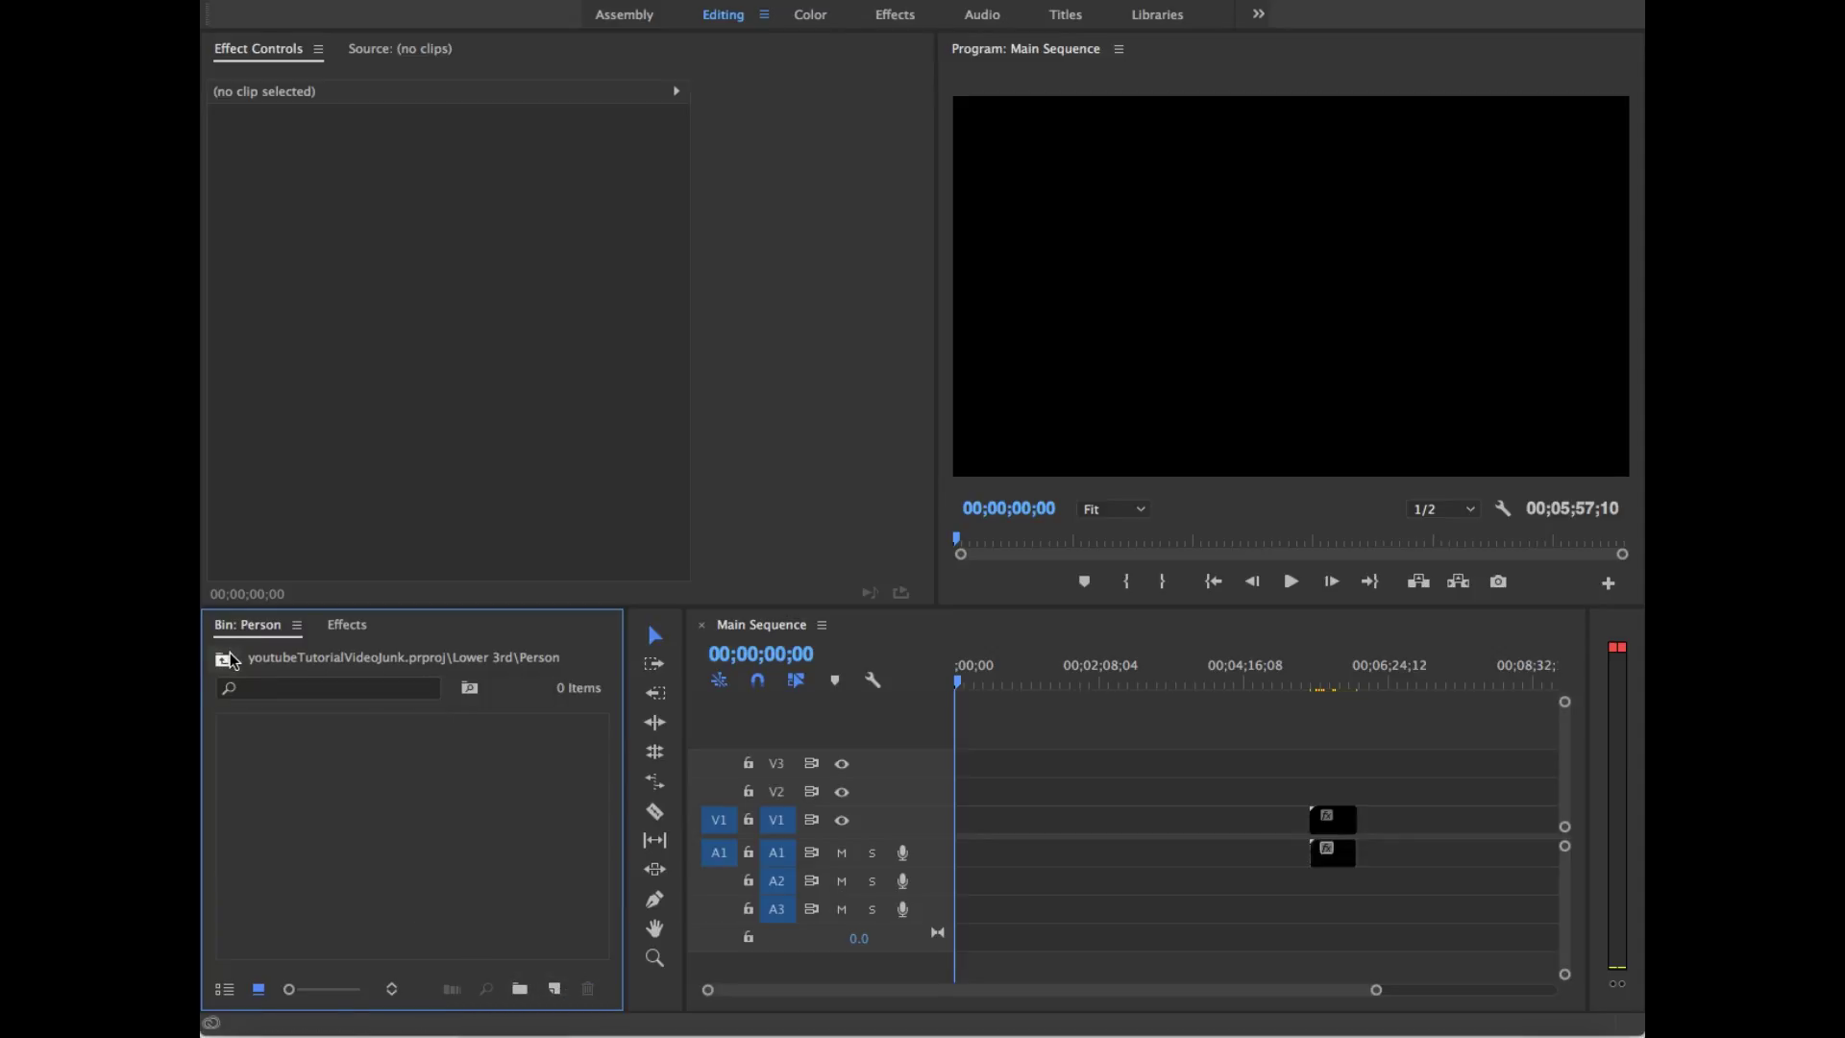
{"action": "left_click", "coordinate": [361, 776]}
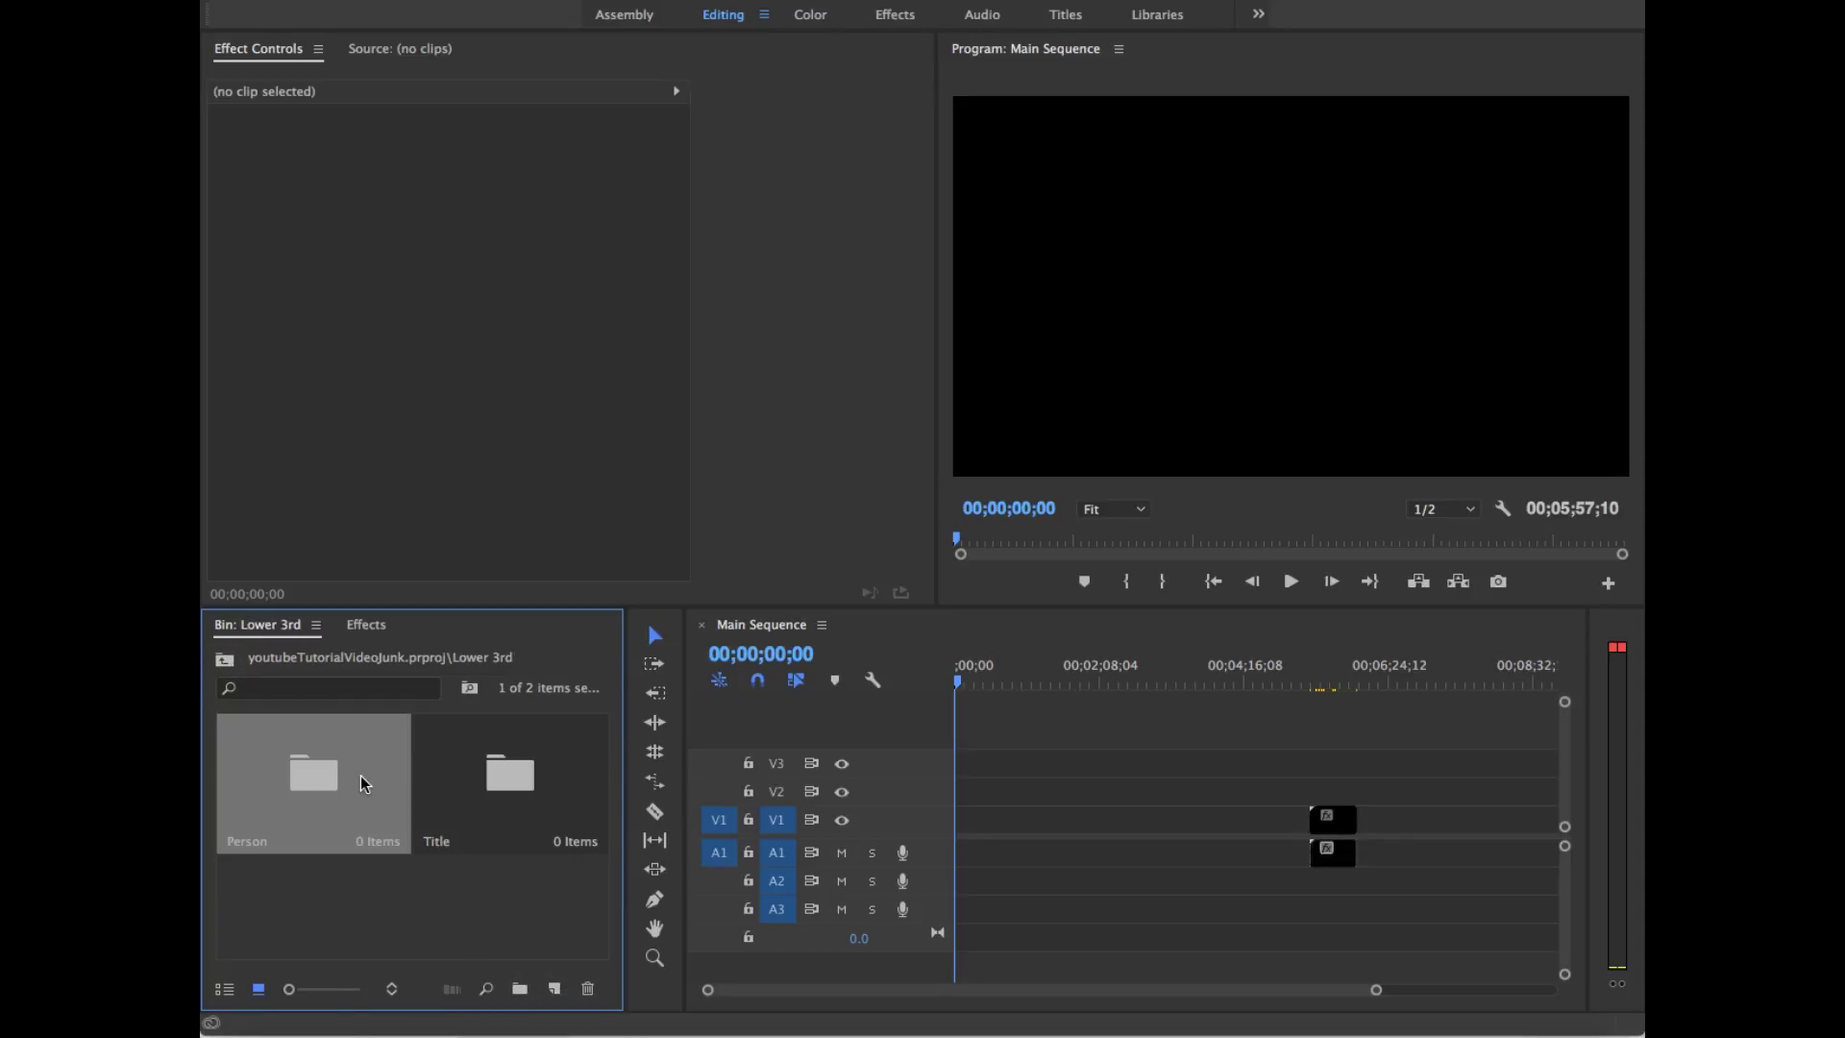
{"action": "double_click", "coordinate": [441, 784]}
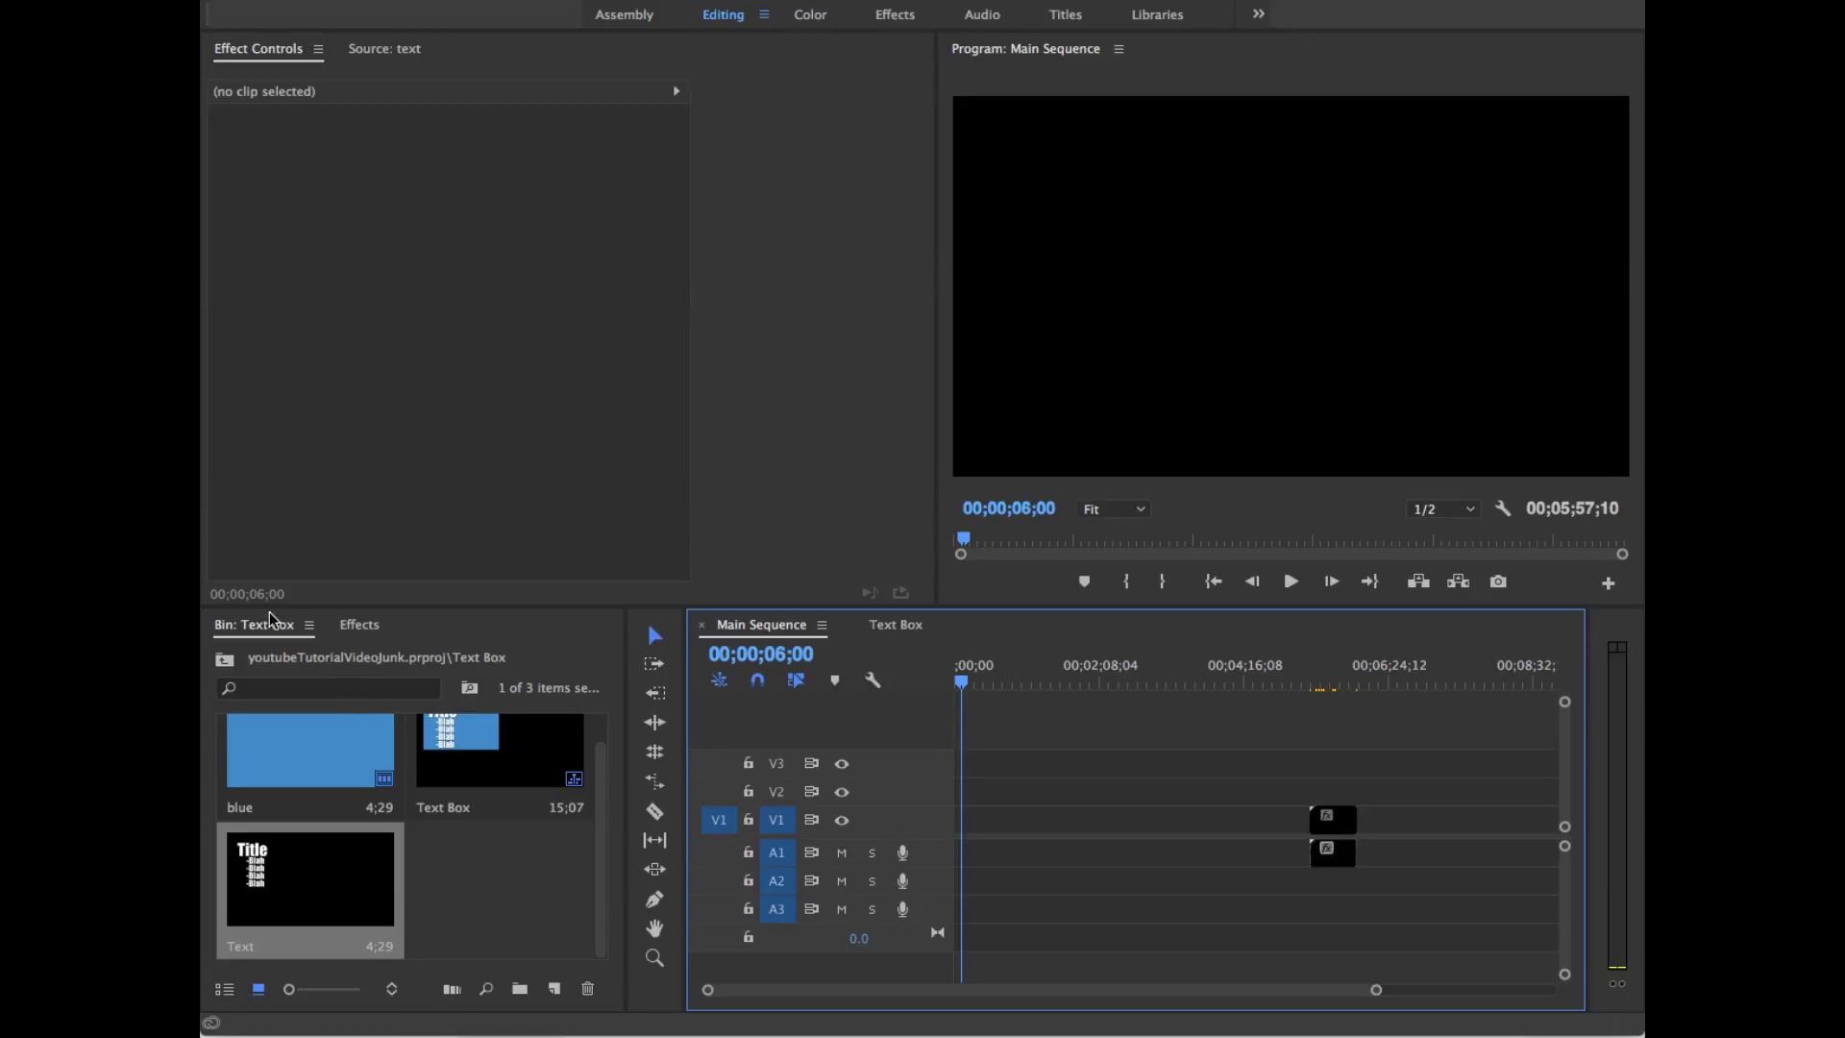
Step: Open the Title Lower Third sequence from the Lower 3rd > Title bin
{"action": "left_click", "coordinate": [231, 661]}
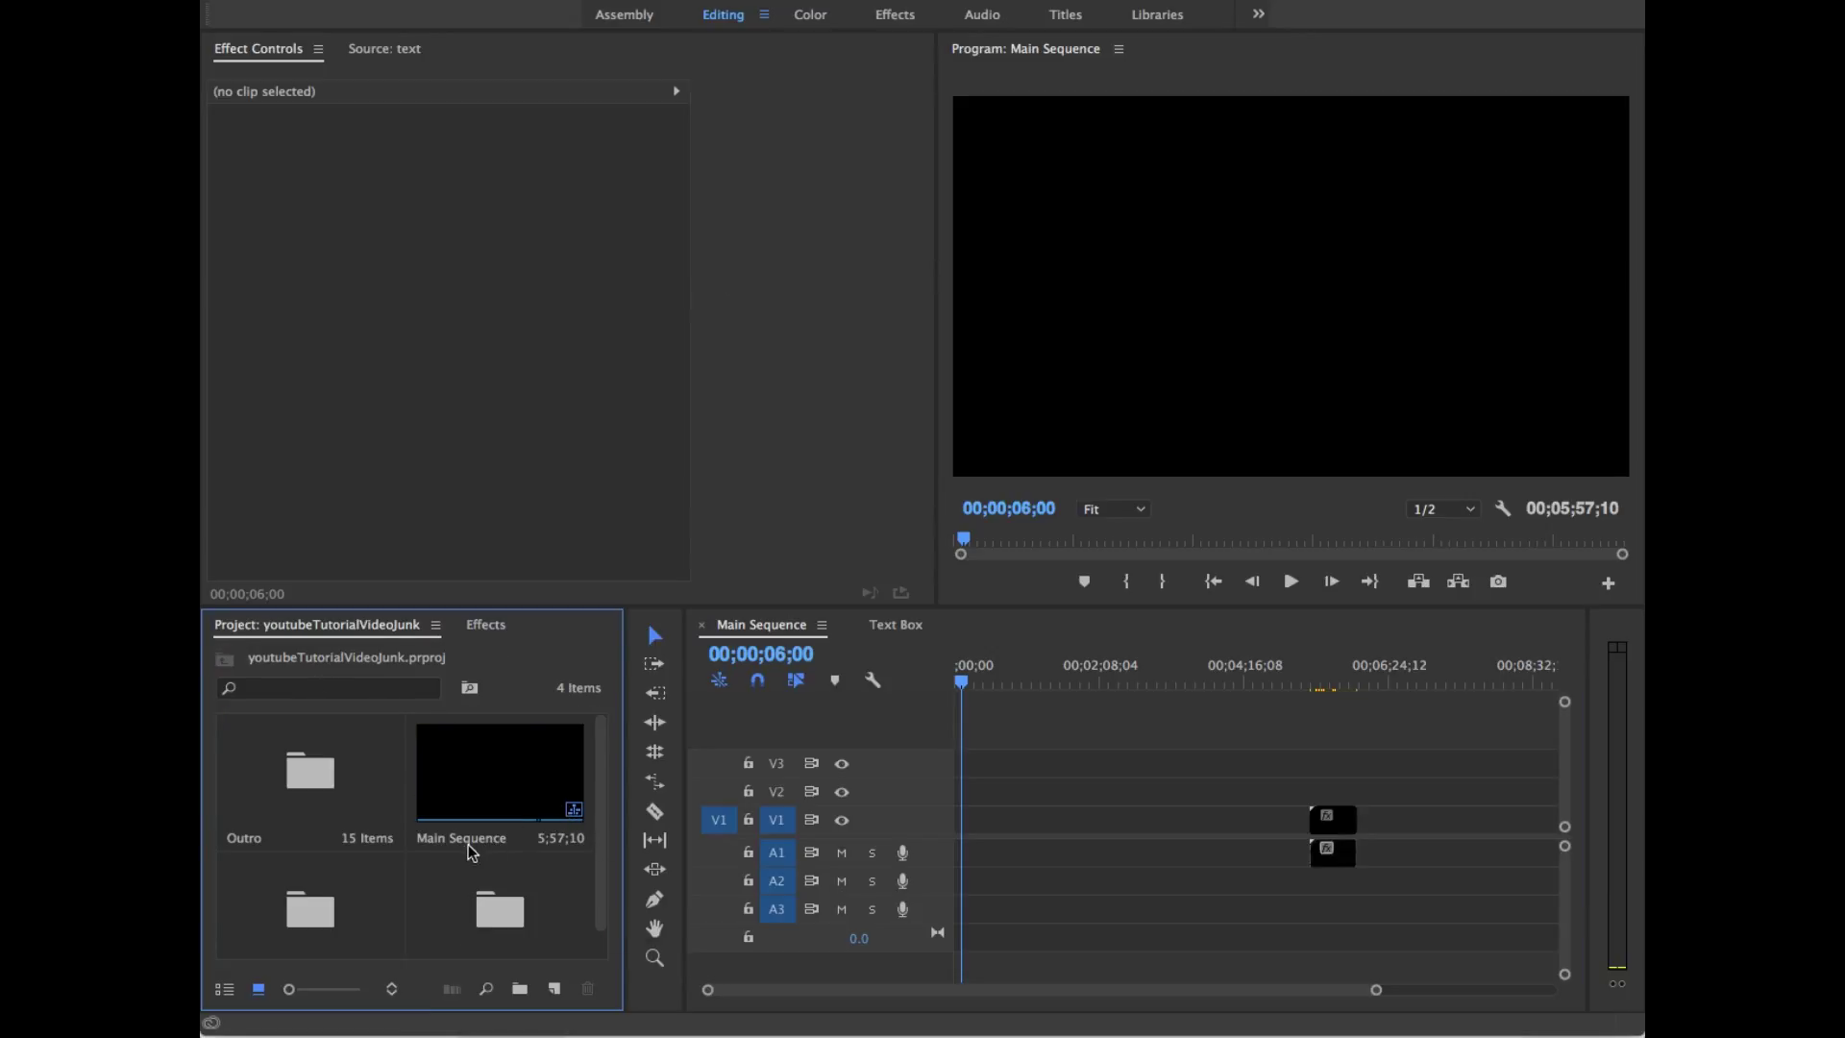
{"action": "scroll", "coordinate": [467, 832], "scroll_direction": "down", "scroll_amount": 1}
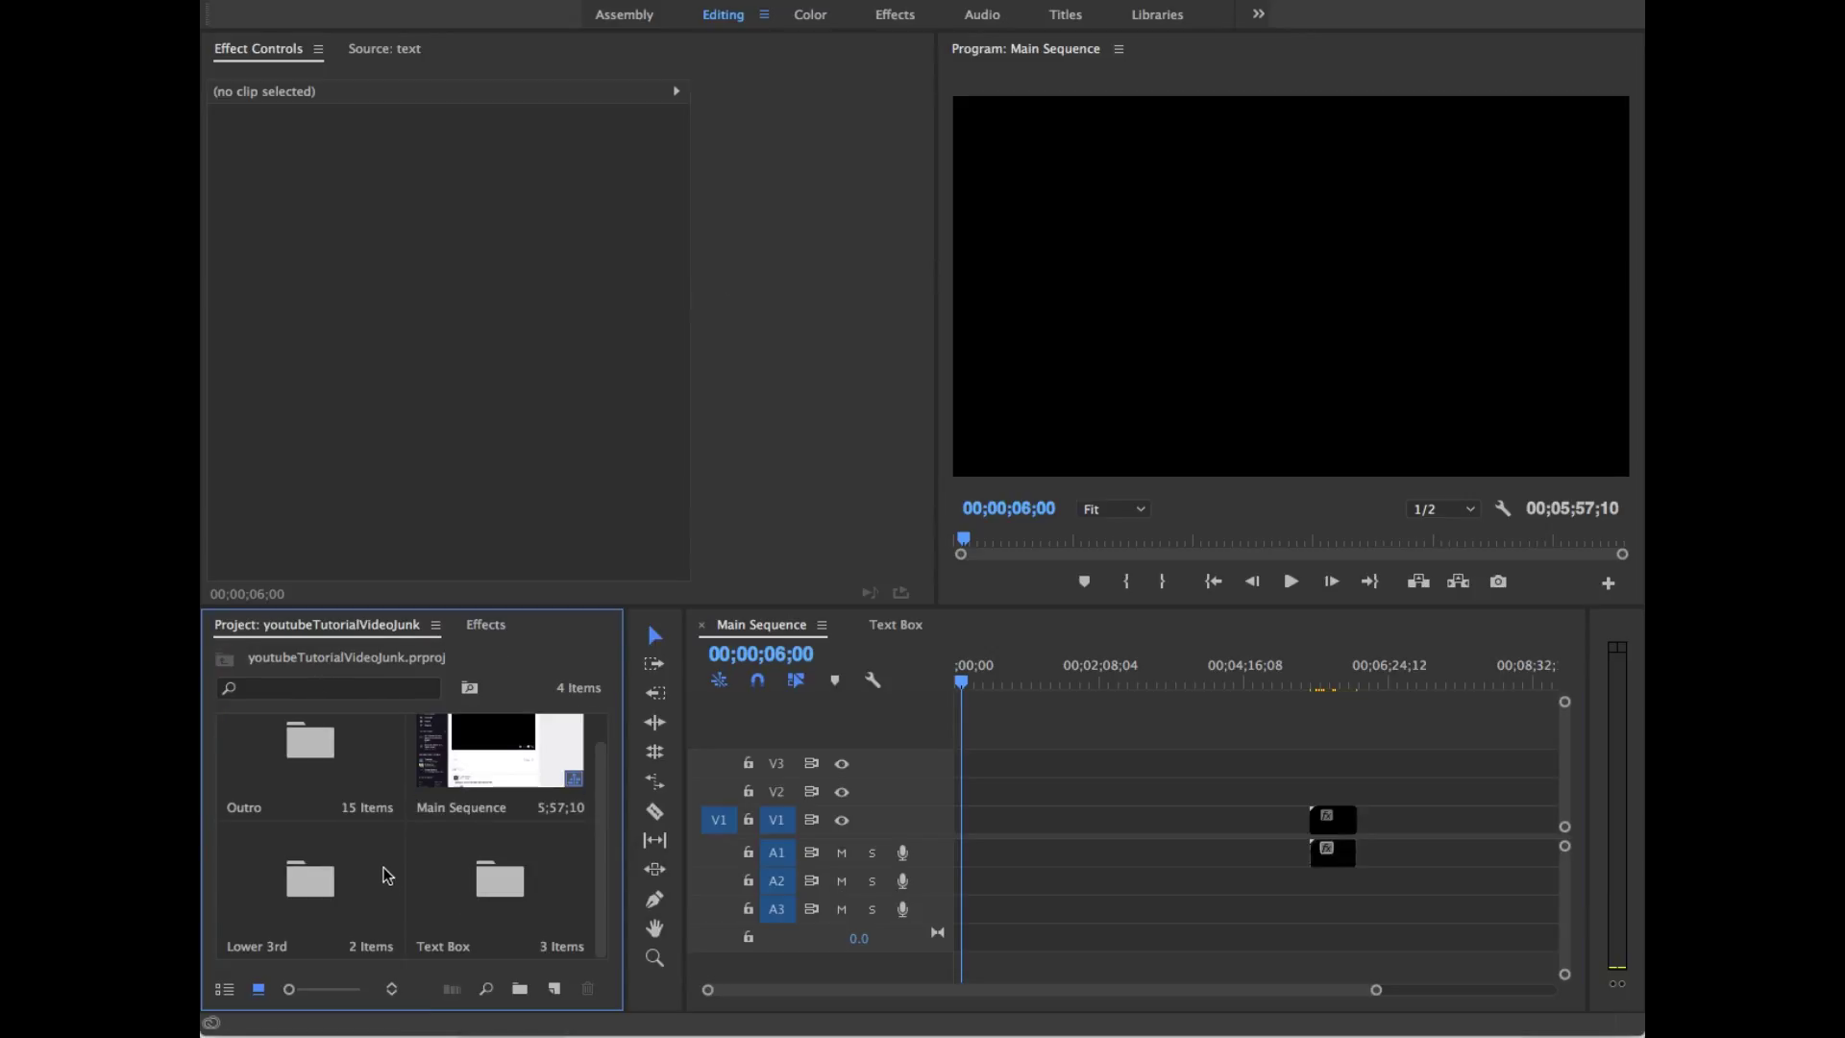
{"action": "left_click", "coordinate": [339, 892]}
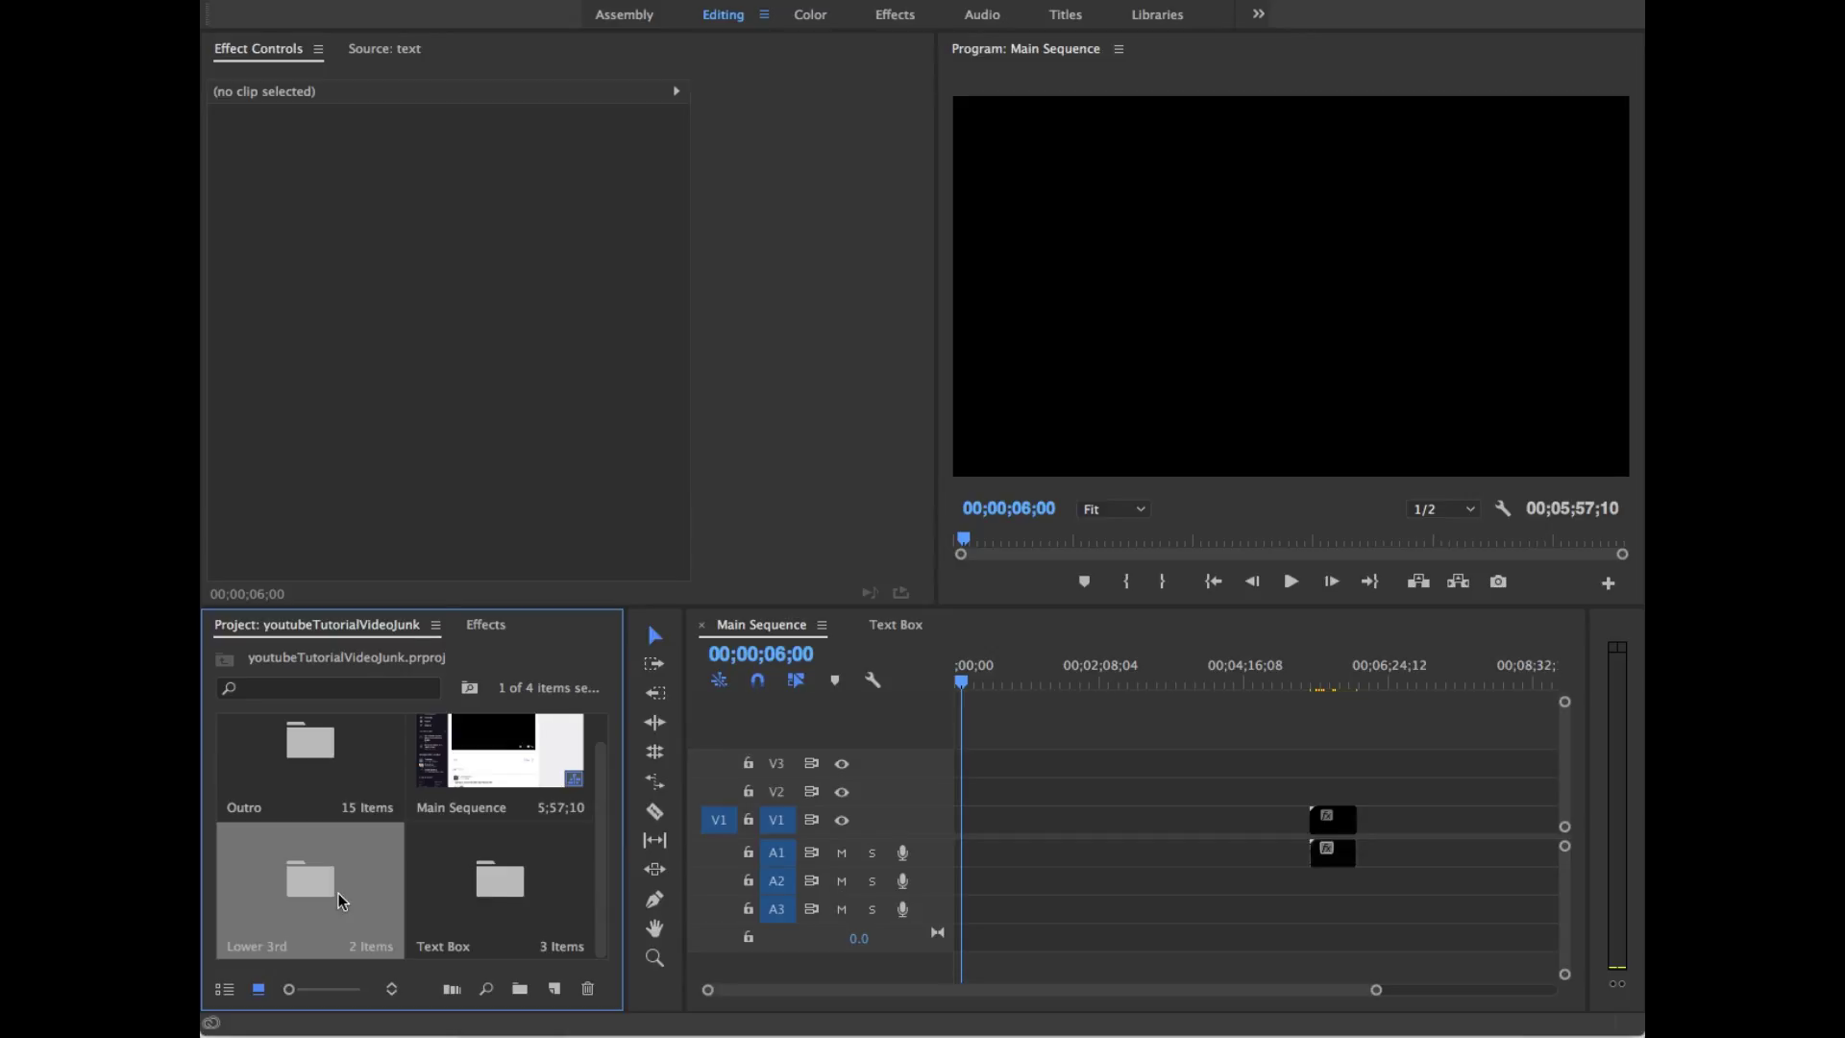
{"action": "double_click", "coordinate": [338, 892]}
{"action": "double_click", "coordinate": [315, 806]}
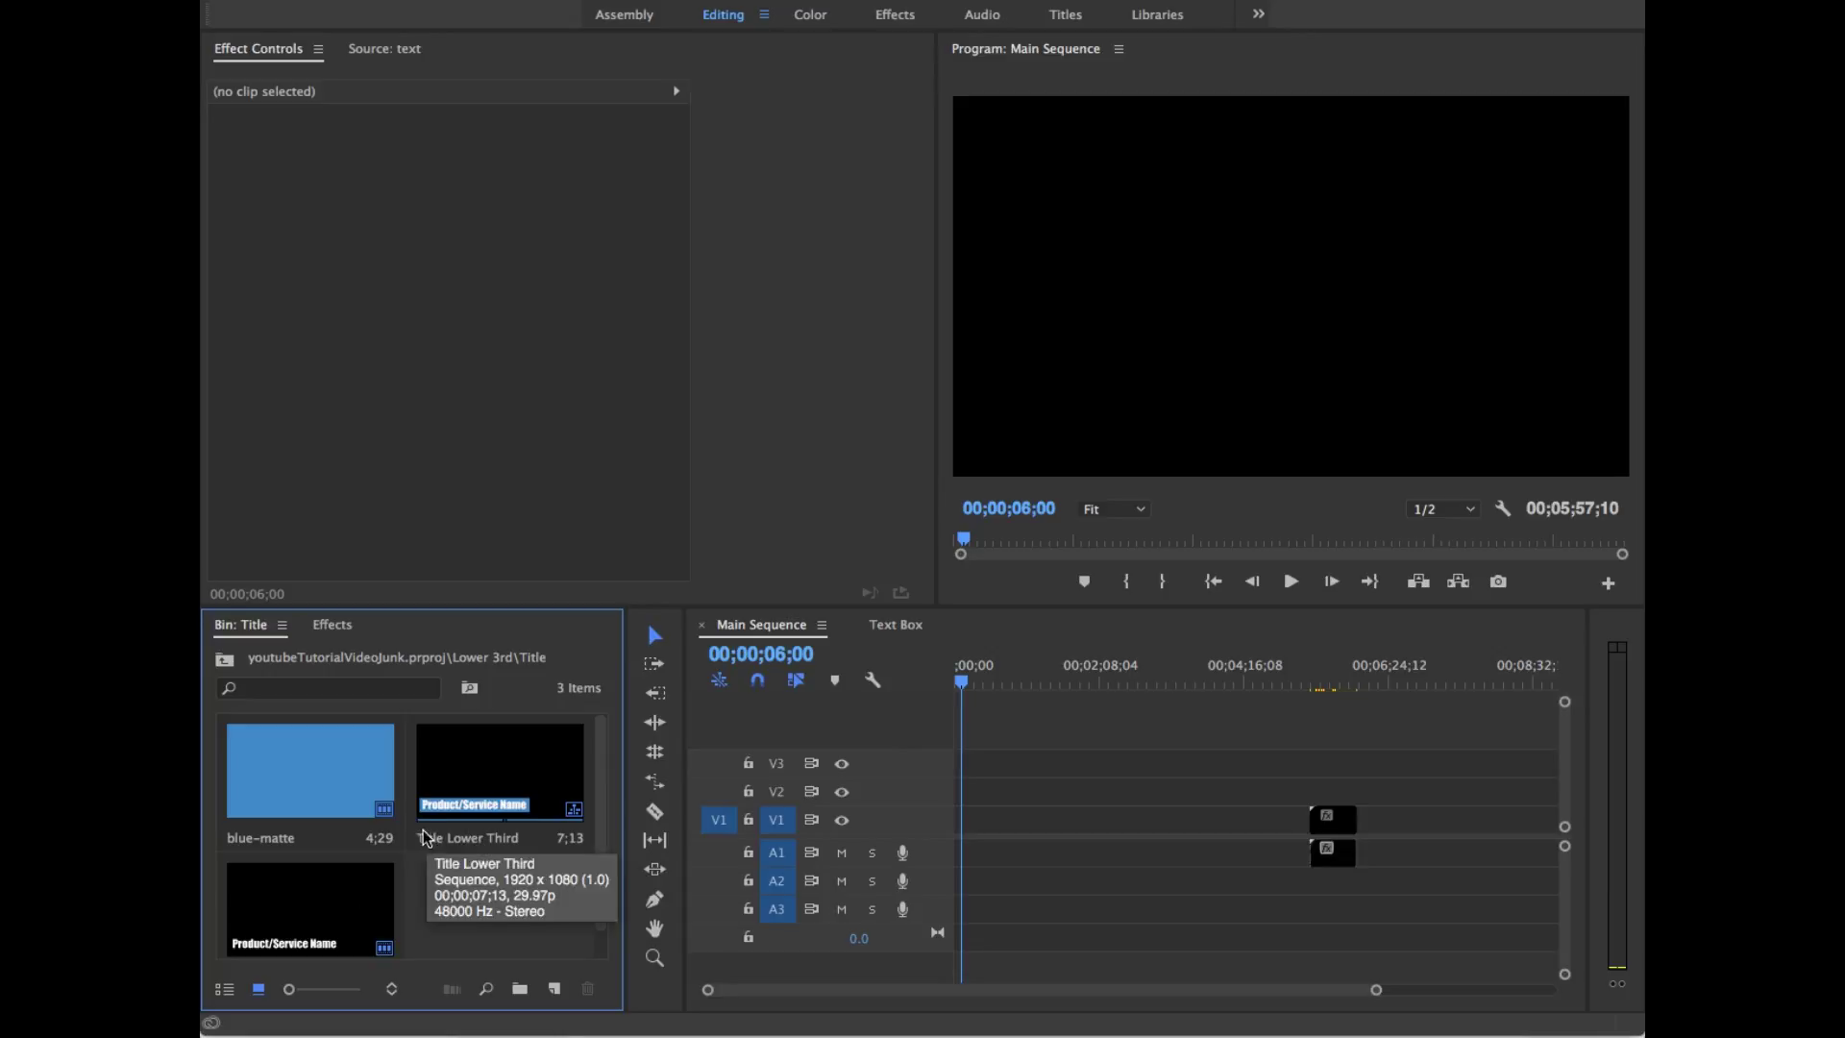
{"action": "left_click", "coordinate": [540, 843]}
{"action": "double_click", "coordinate": [503, 773]}
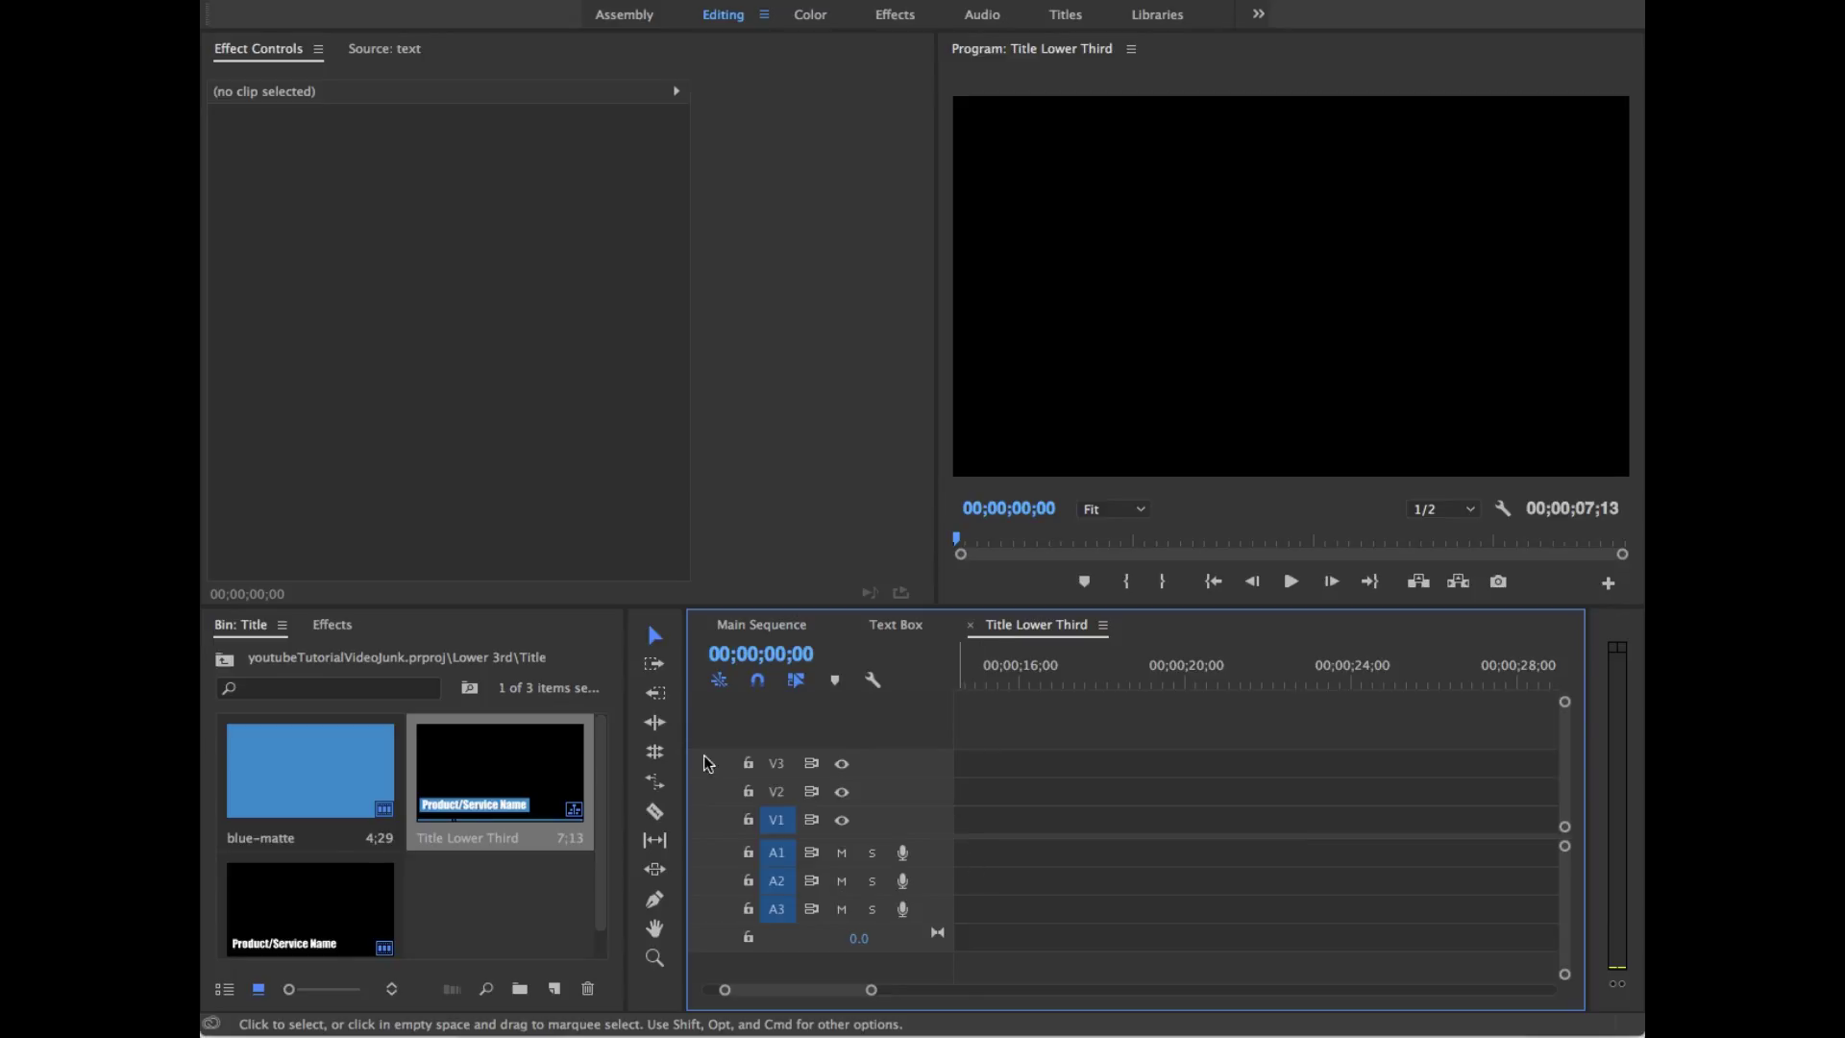
Step: Remove the Product/Service Name text clip from V2 and from the Title bin
{"action": "left_click", "coordinate": [309, 921]}
{"action": "key", "text": "Delete"}
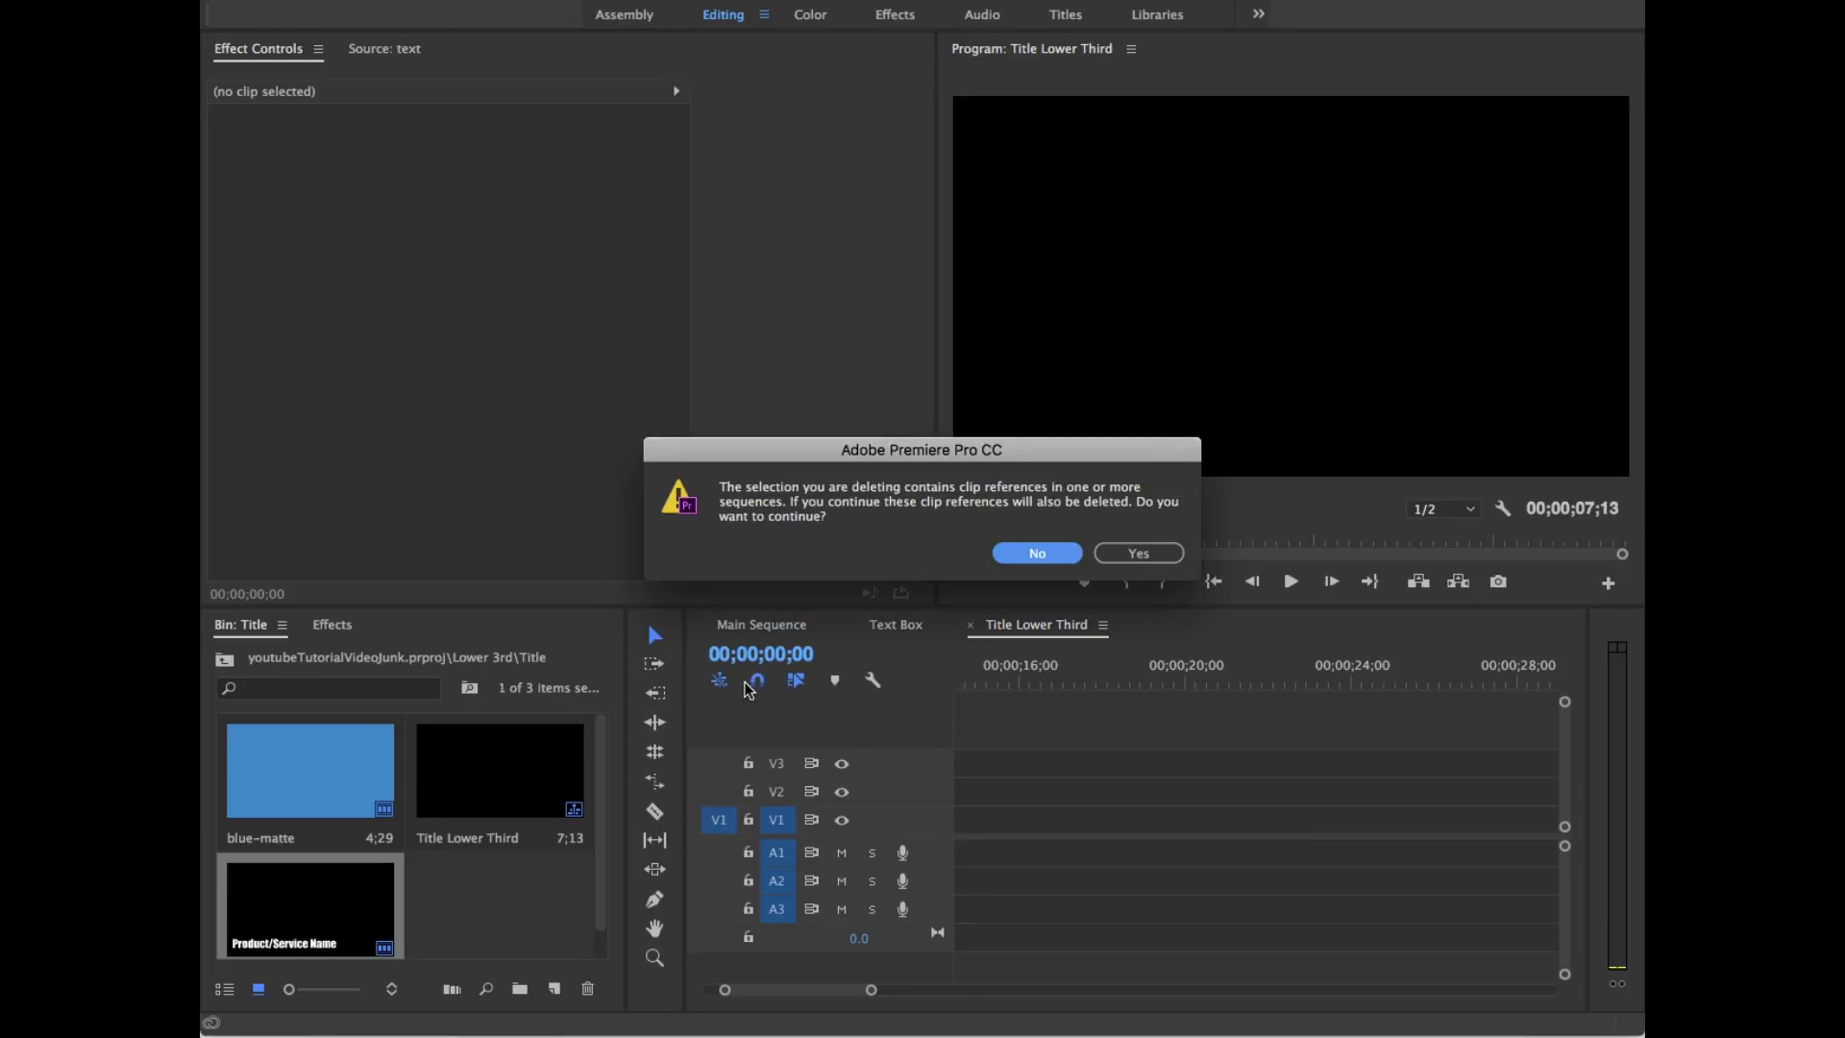
{"action": "key", "text": "Escape"}
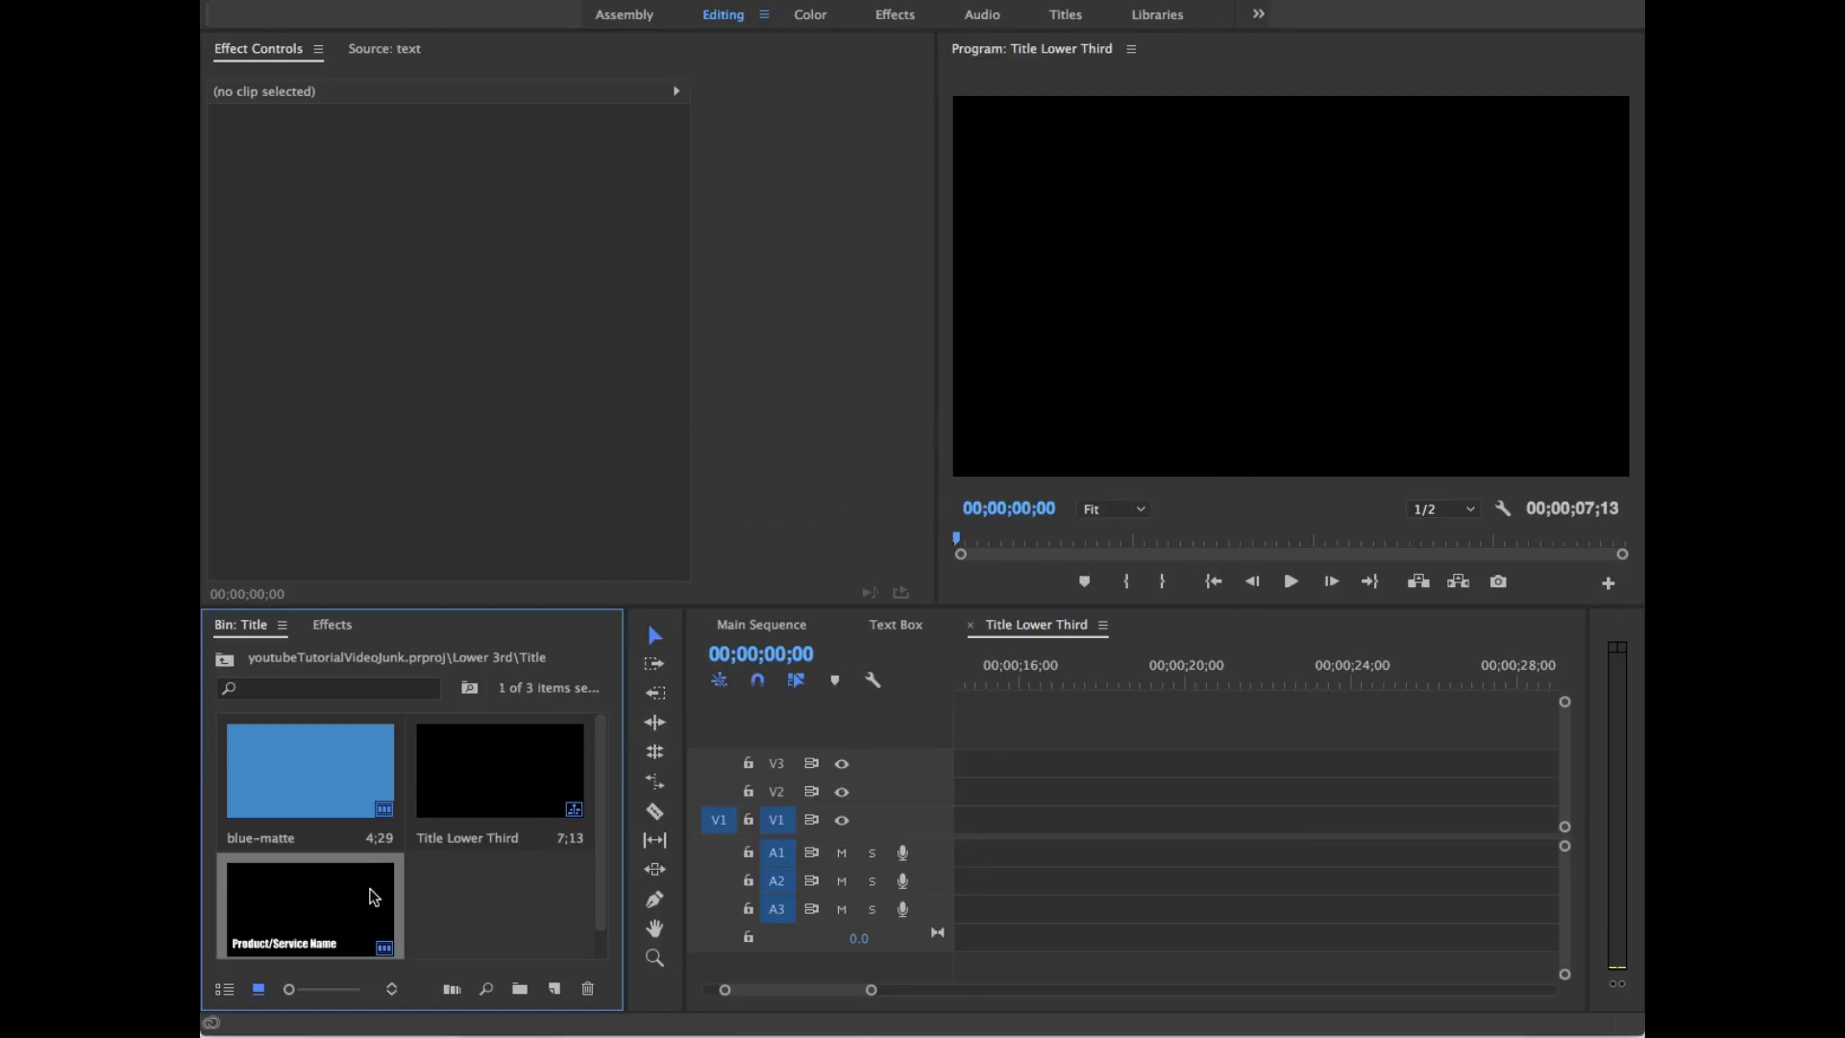
{"action": "key", "text": "="}
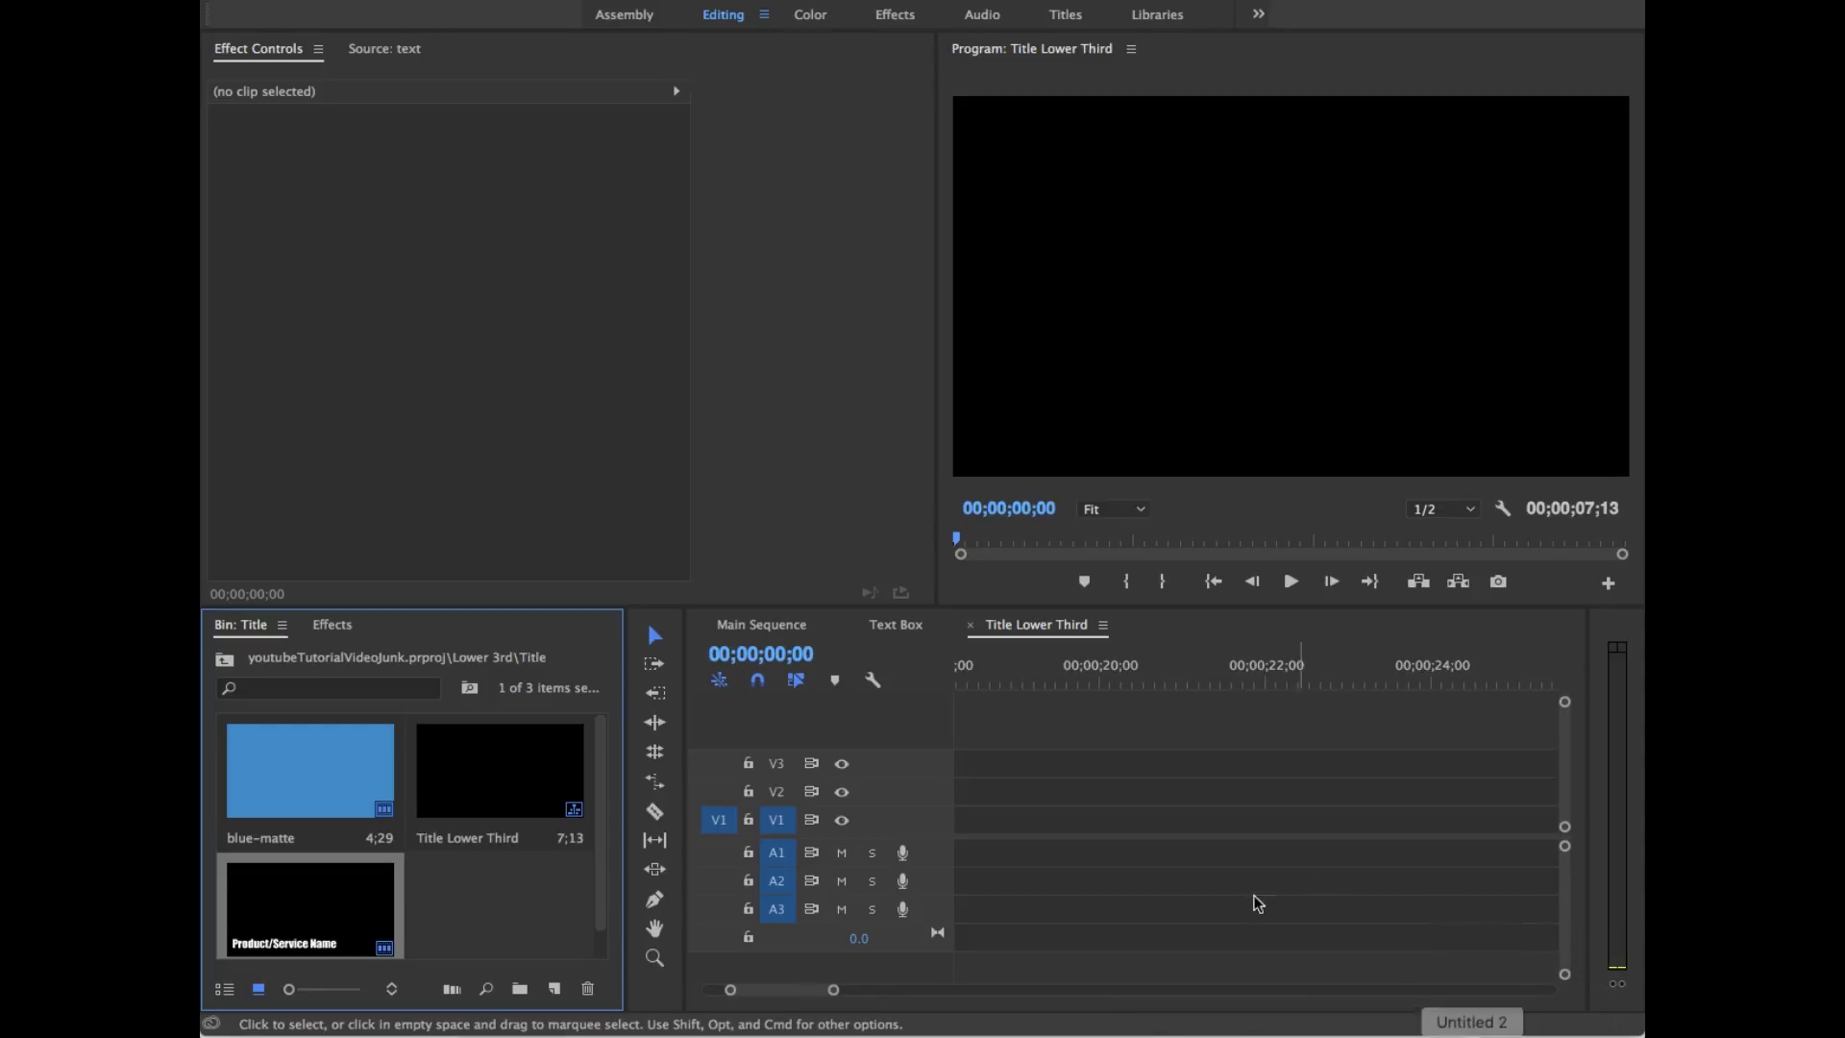
{"action": "left_click_drag", "start_coordinate": [782, 990], "coordinate": [725, 1007]}
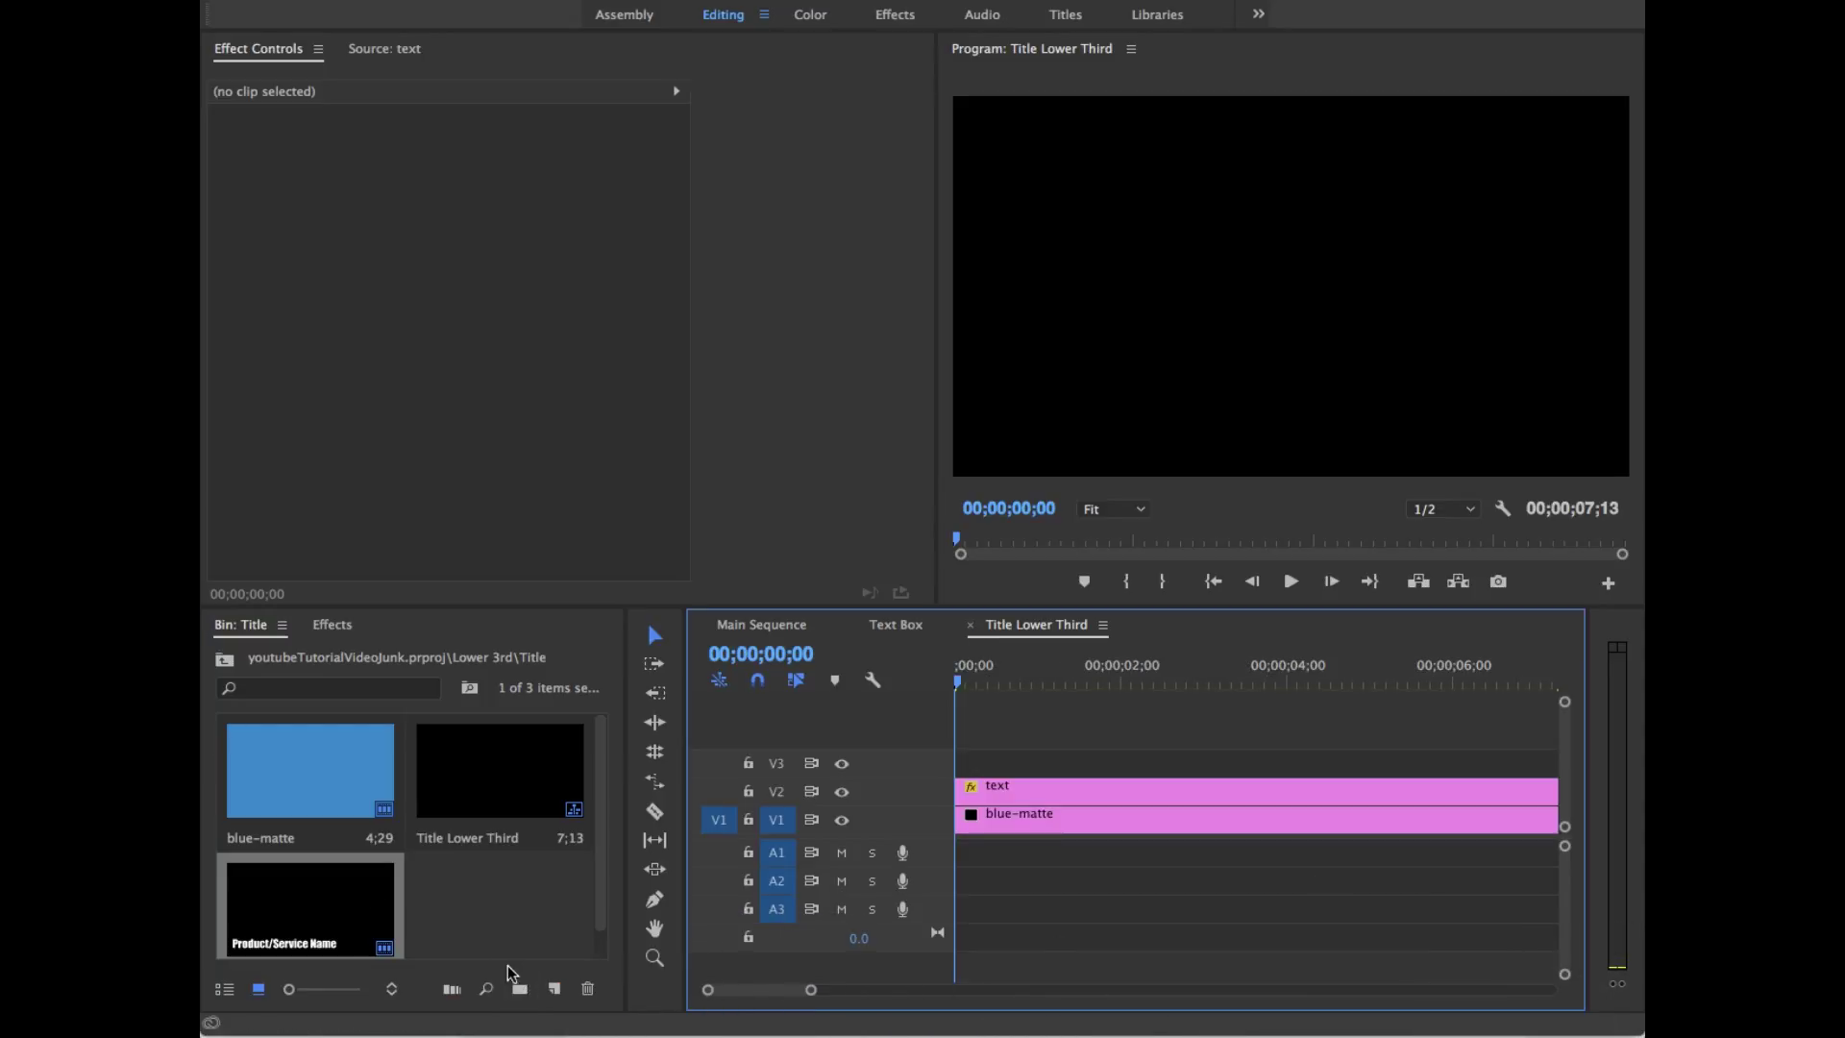
{"action": "left_click", "coordinate": [1153, 786]}
{"action": "key", "text": "Delete"}
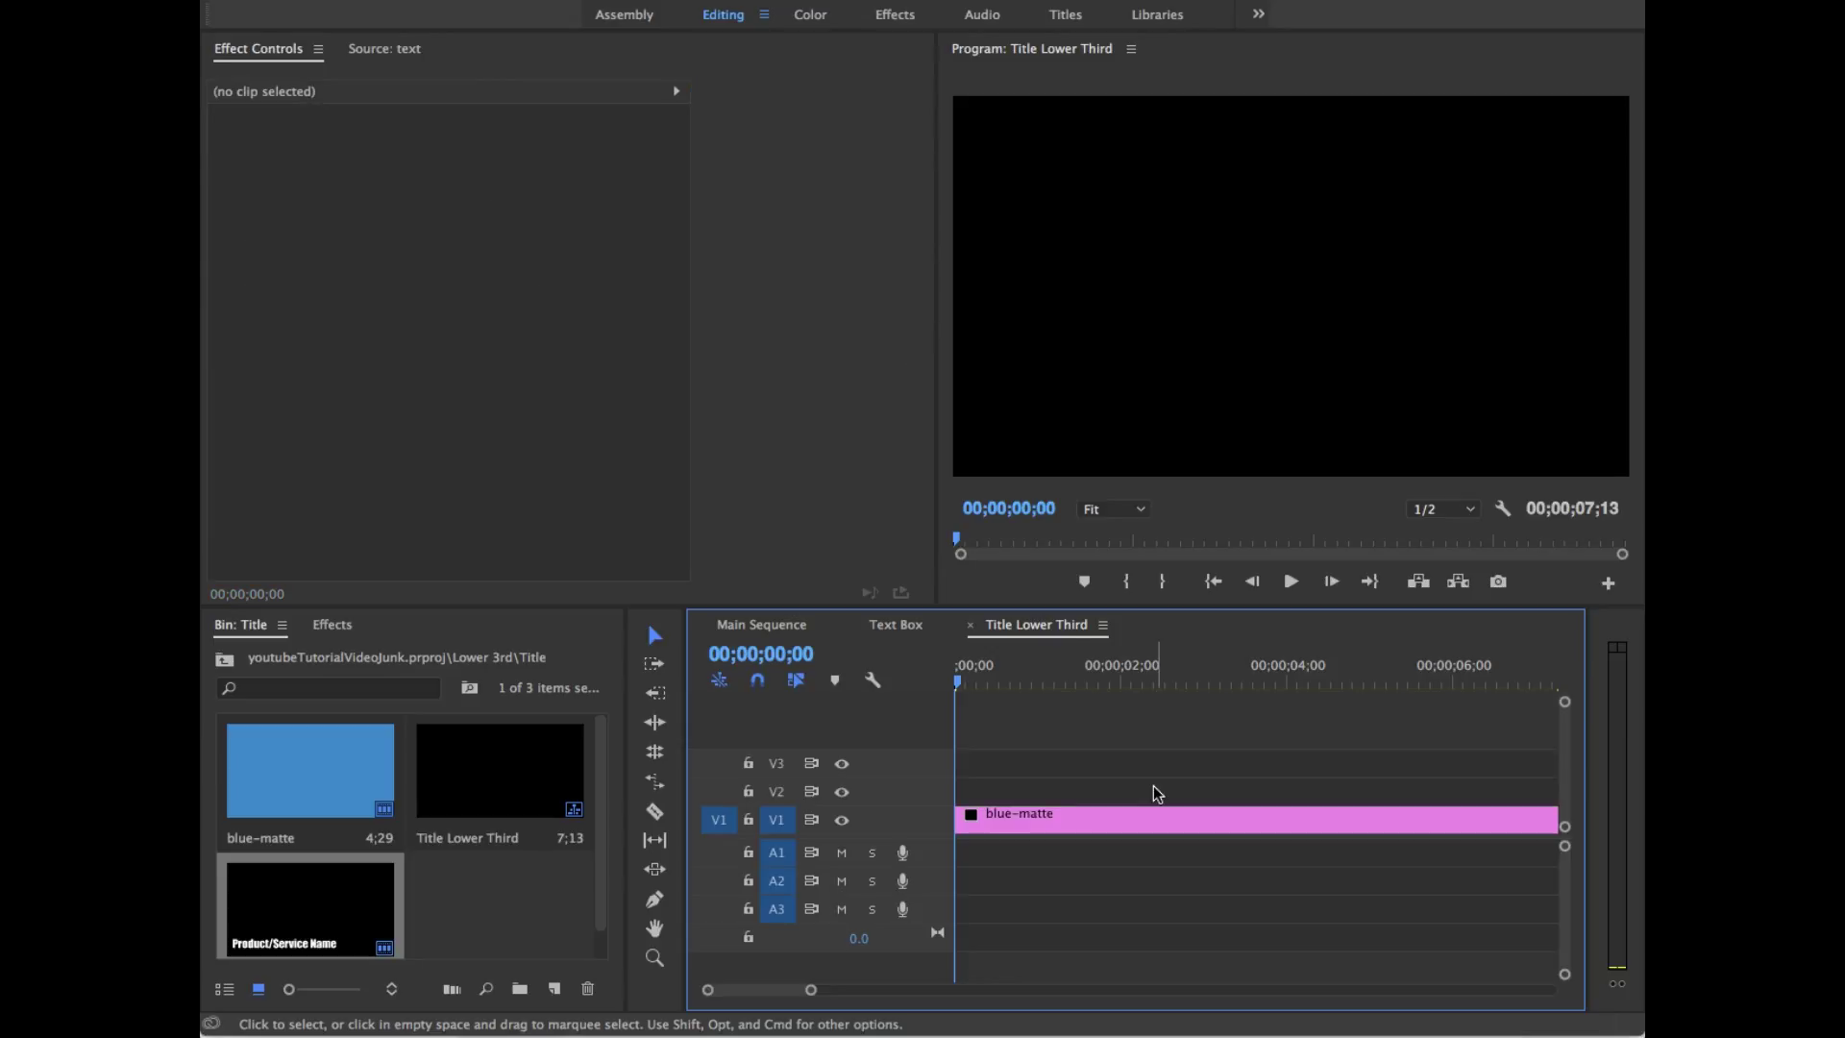
{"action": "left_click", "coordinate": [301, 896]}
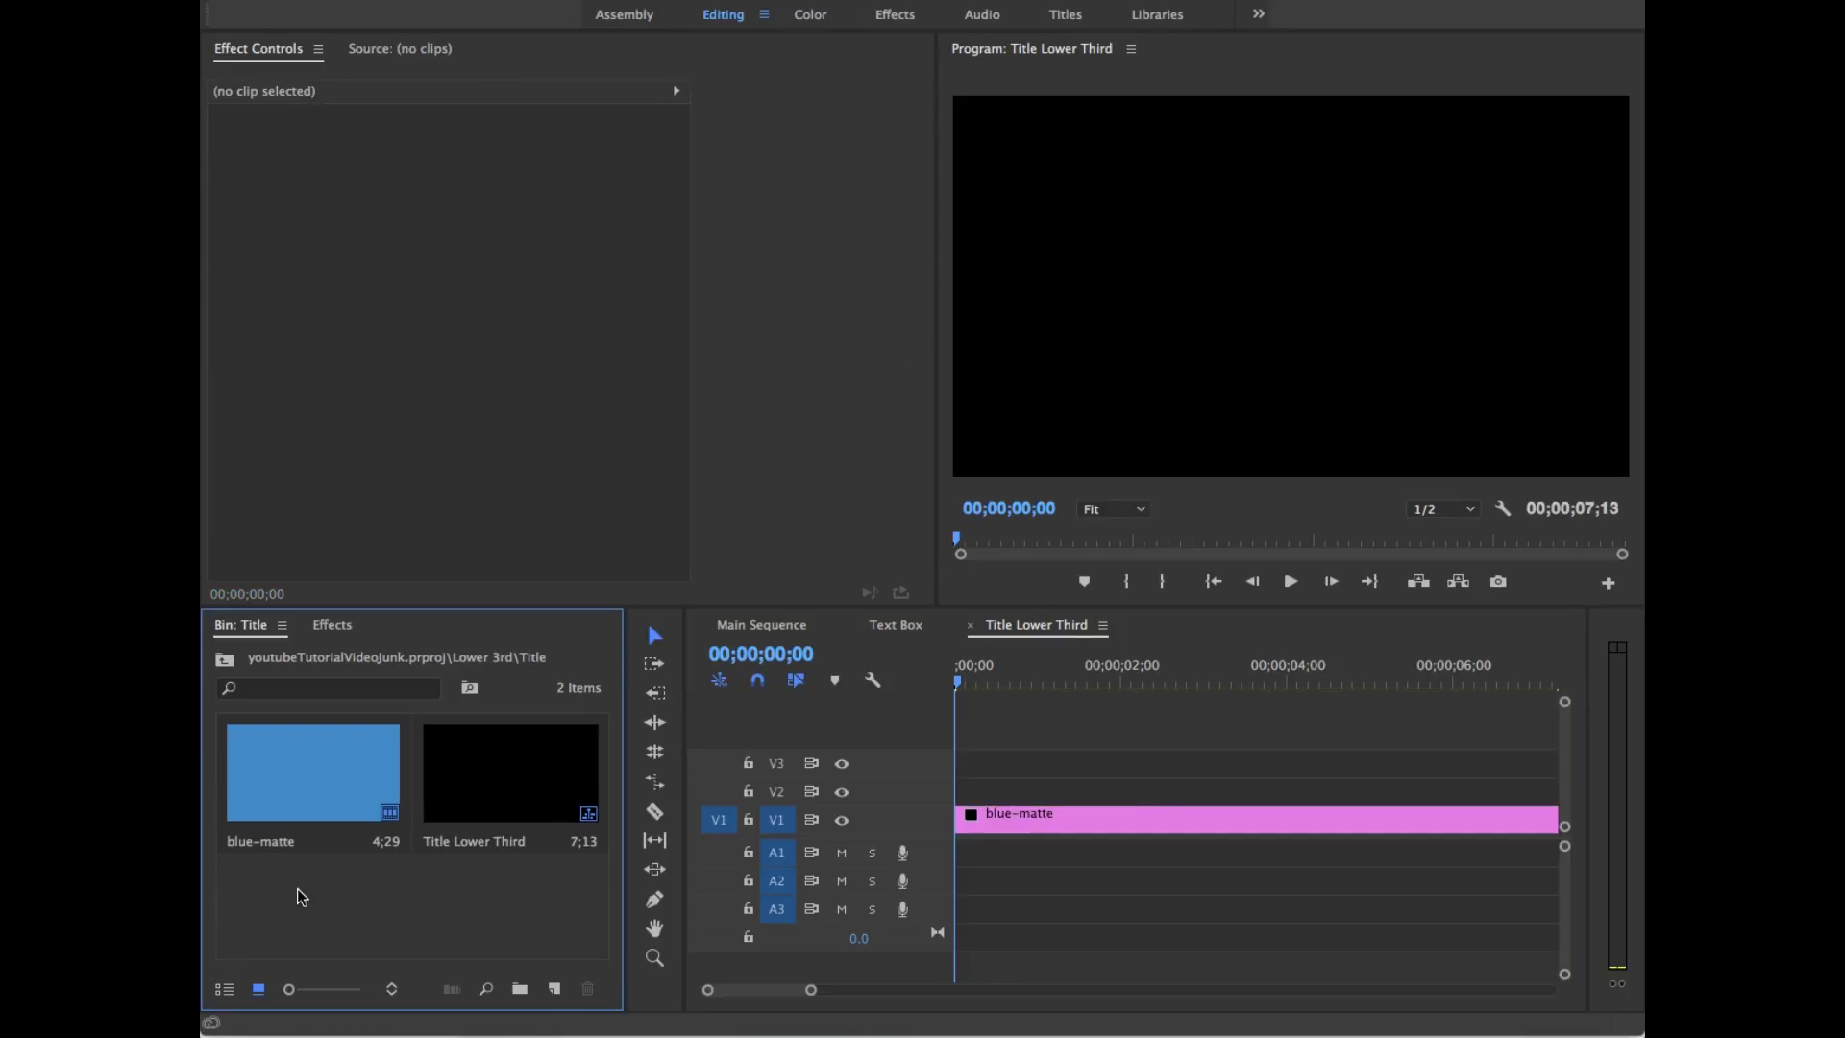
{"action": "left_click", "coordinate": [555, 988]}
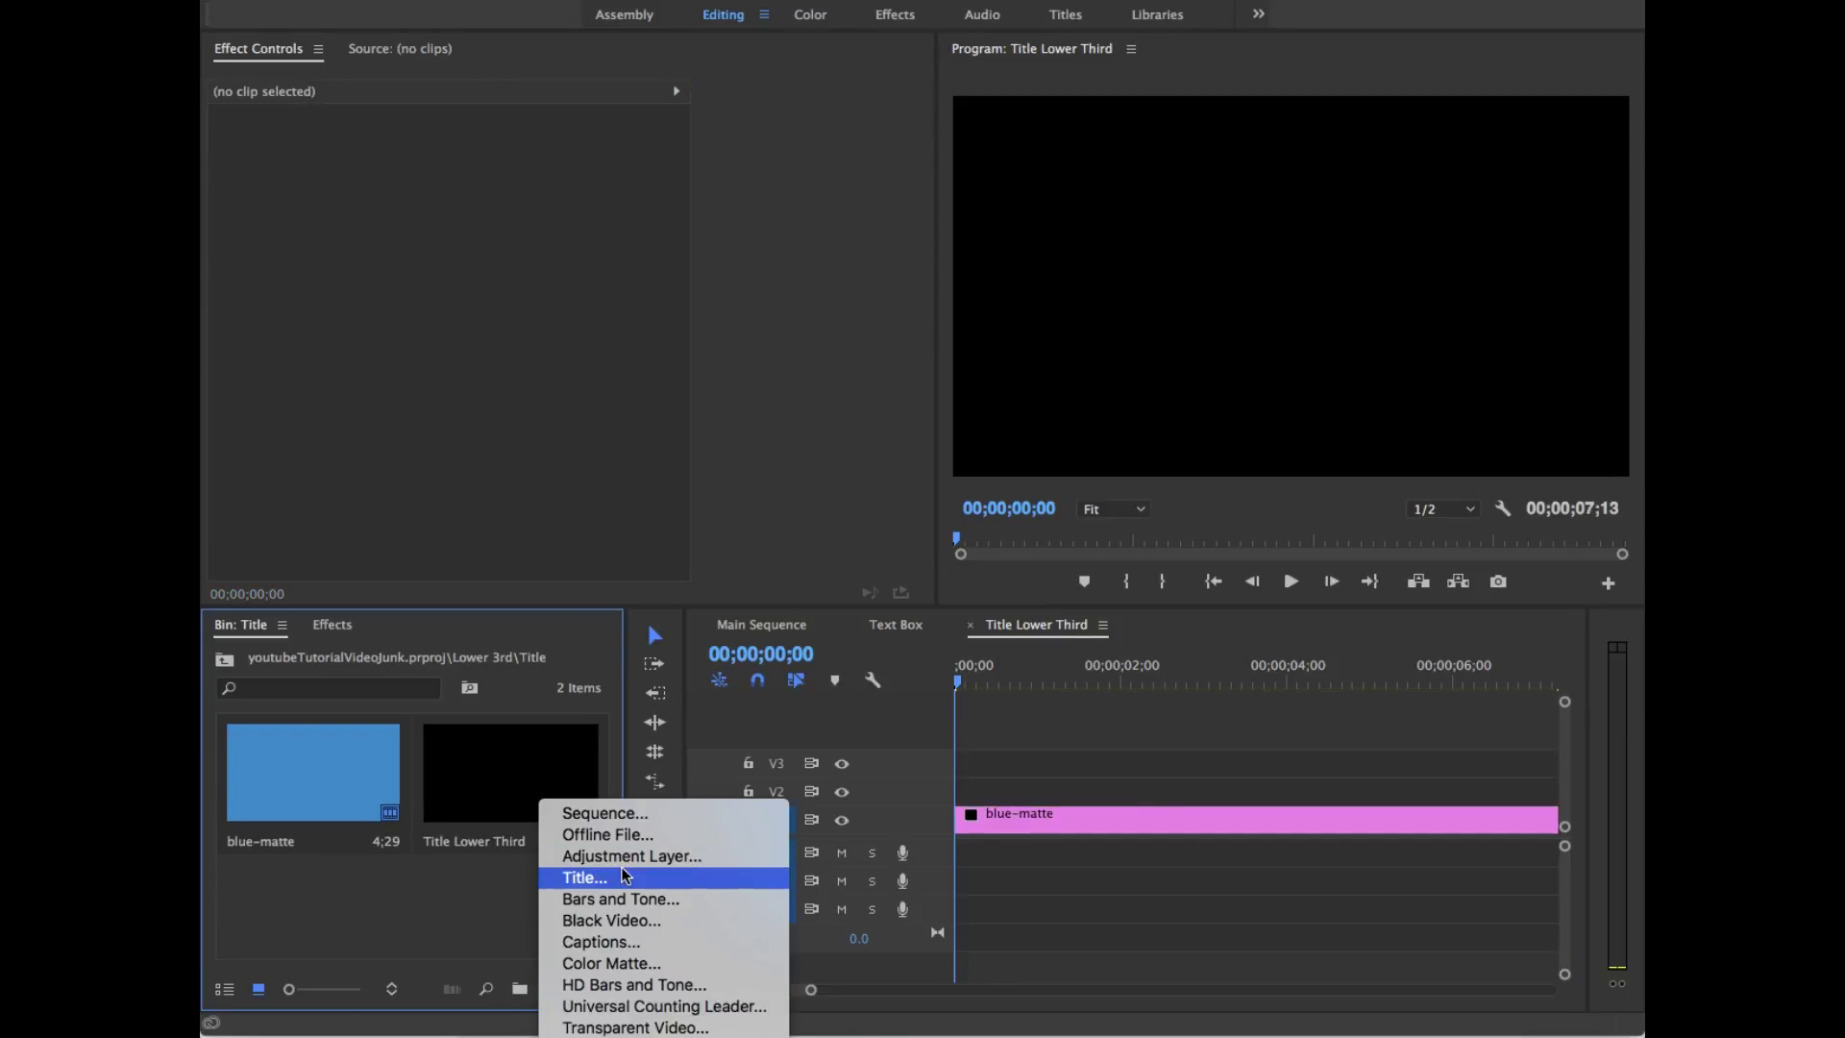
Step: Create an empty title named 'text' in the Title bin and close the title editor
{"action": "left_click", "coordinate": [585, 877]}
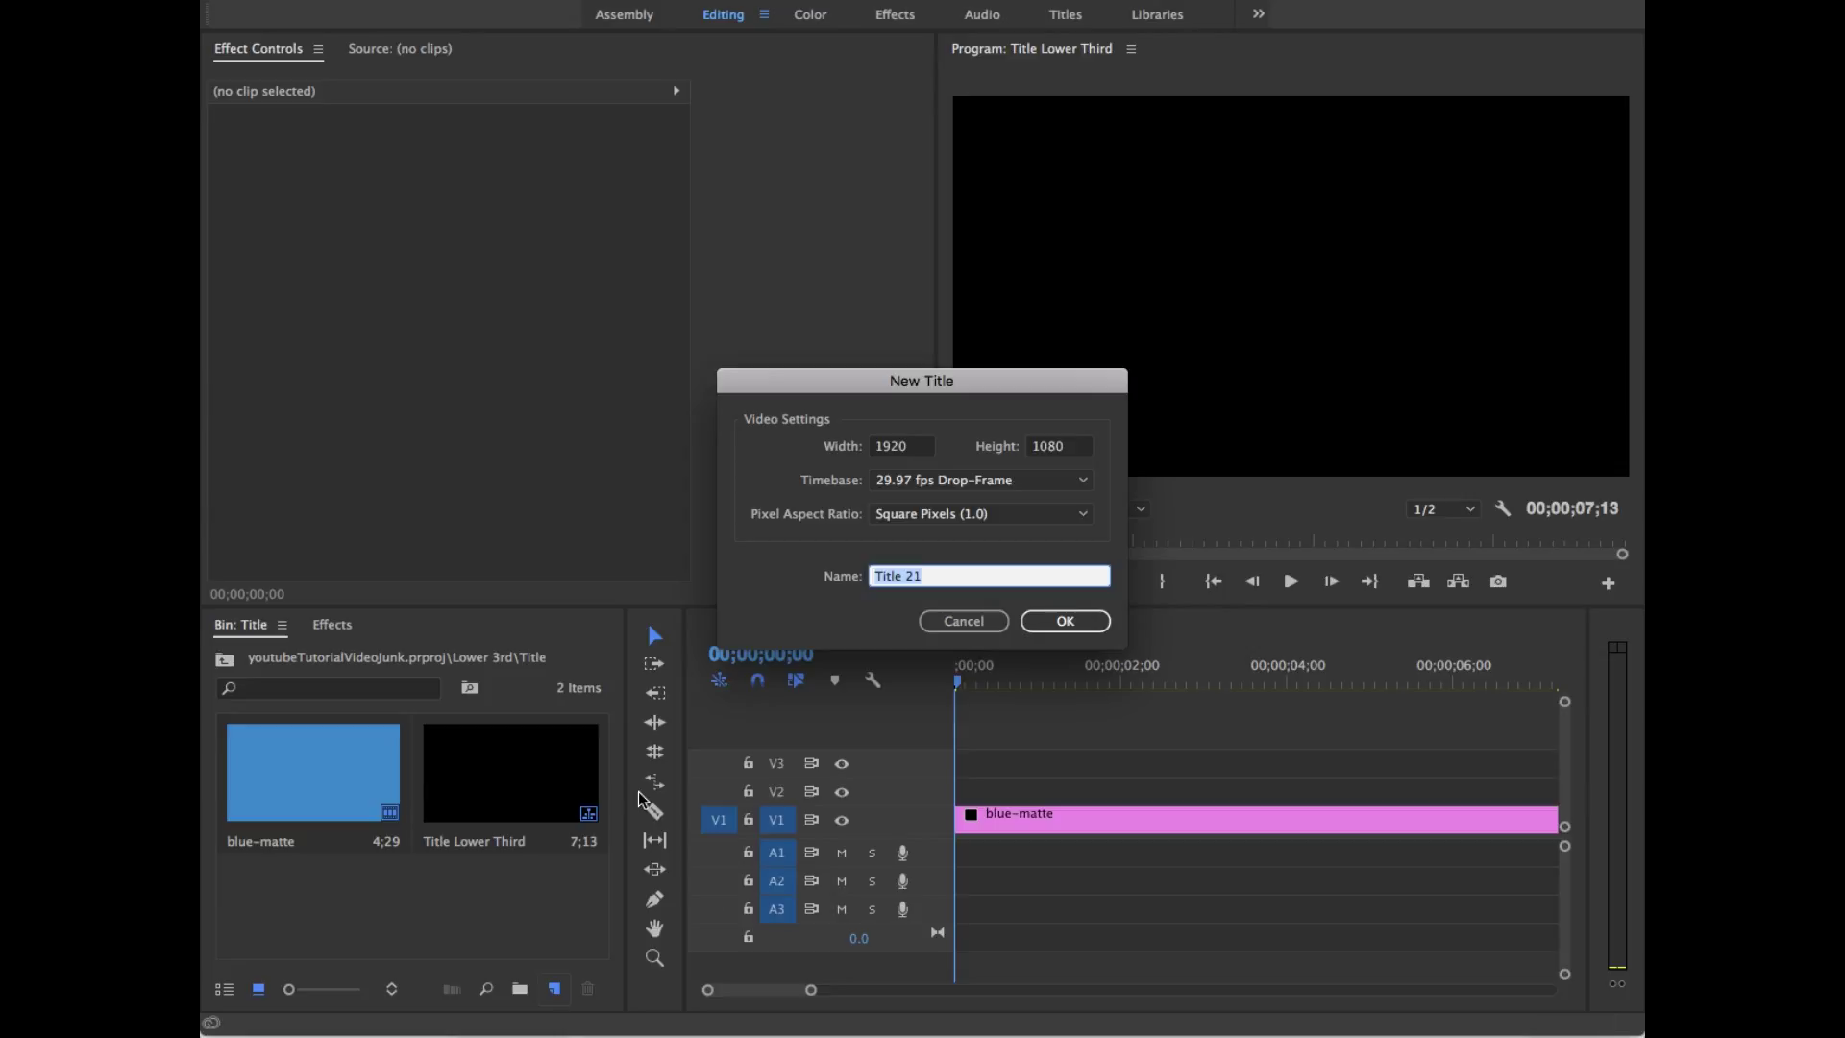
{"action": "type", "text": "text"}
{"action": "key", "text": "Return"}
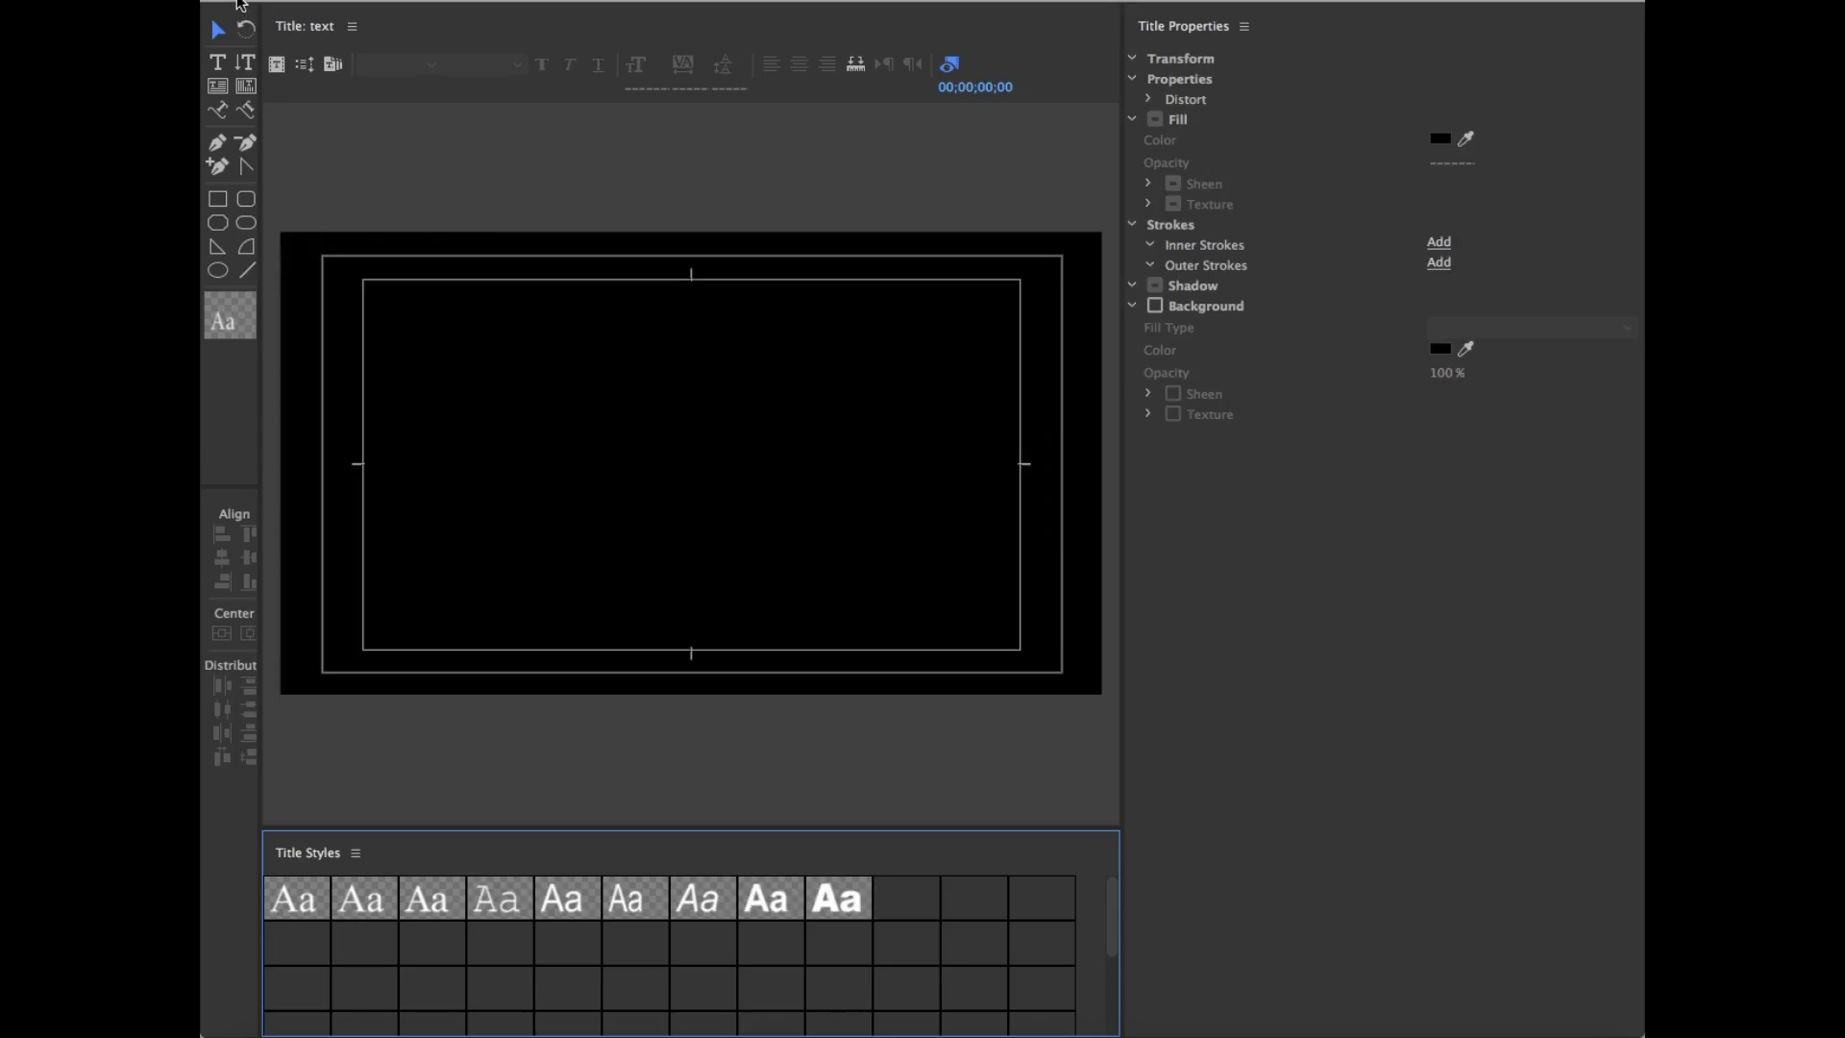
{"action": "left_click", "coordinate": [248, 10]}
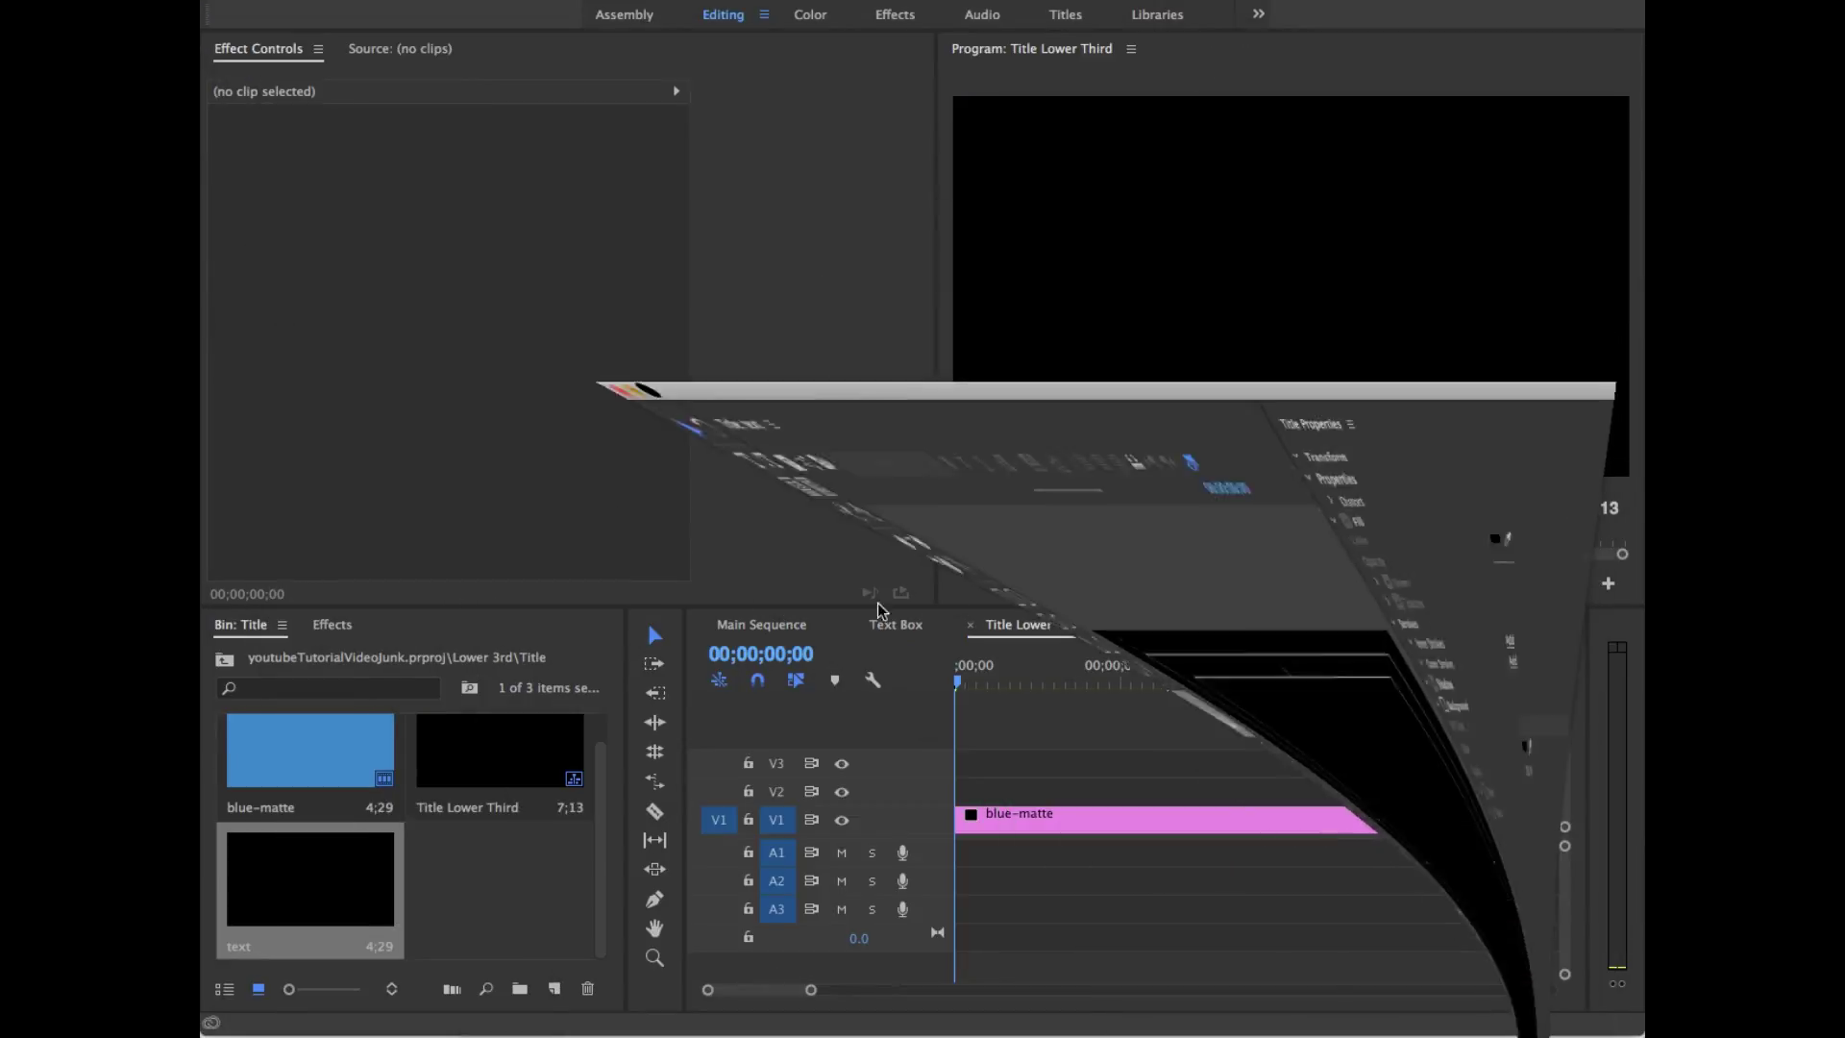
Step: Re-add the blue-matte clip to the sequence on track V1
{"action": "left_click", "coordinate": [1113, 816]}
{"action": "key", "text": "Delete"}
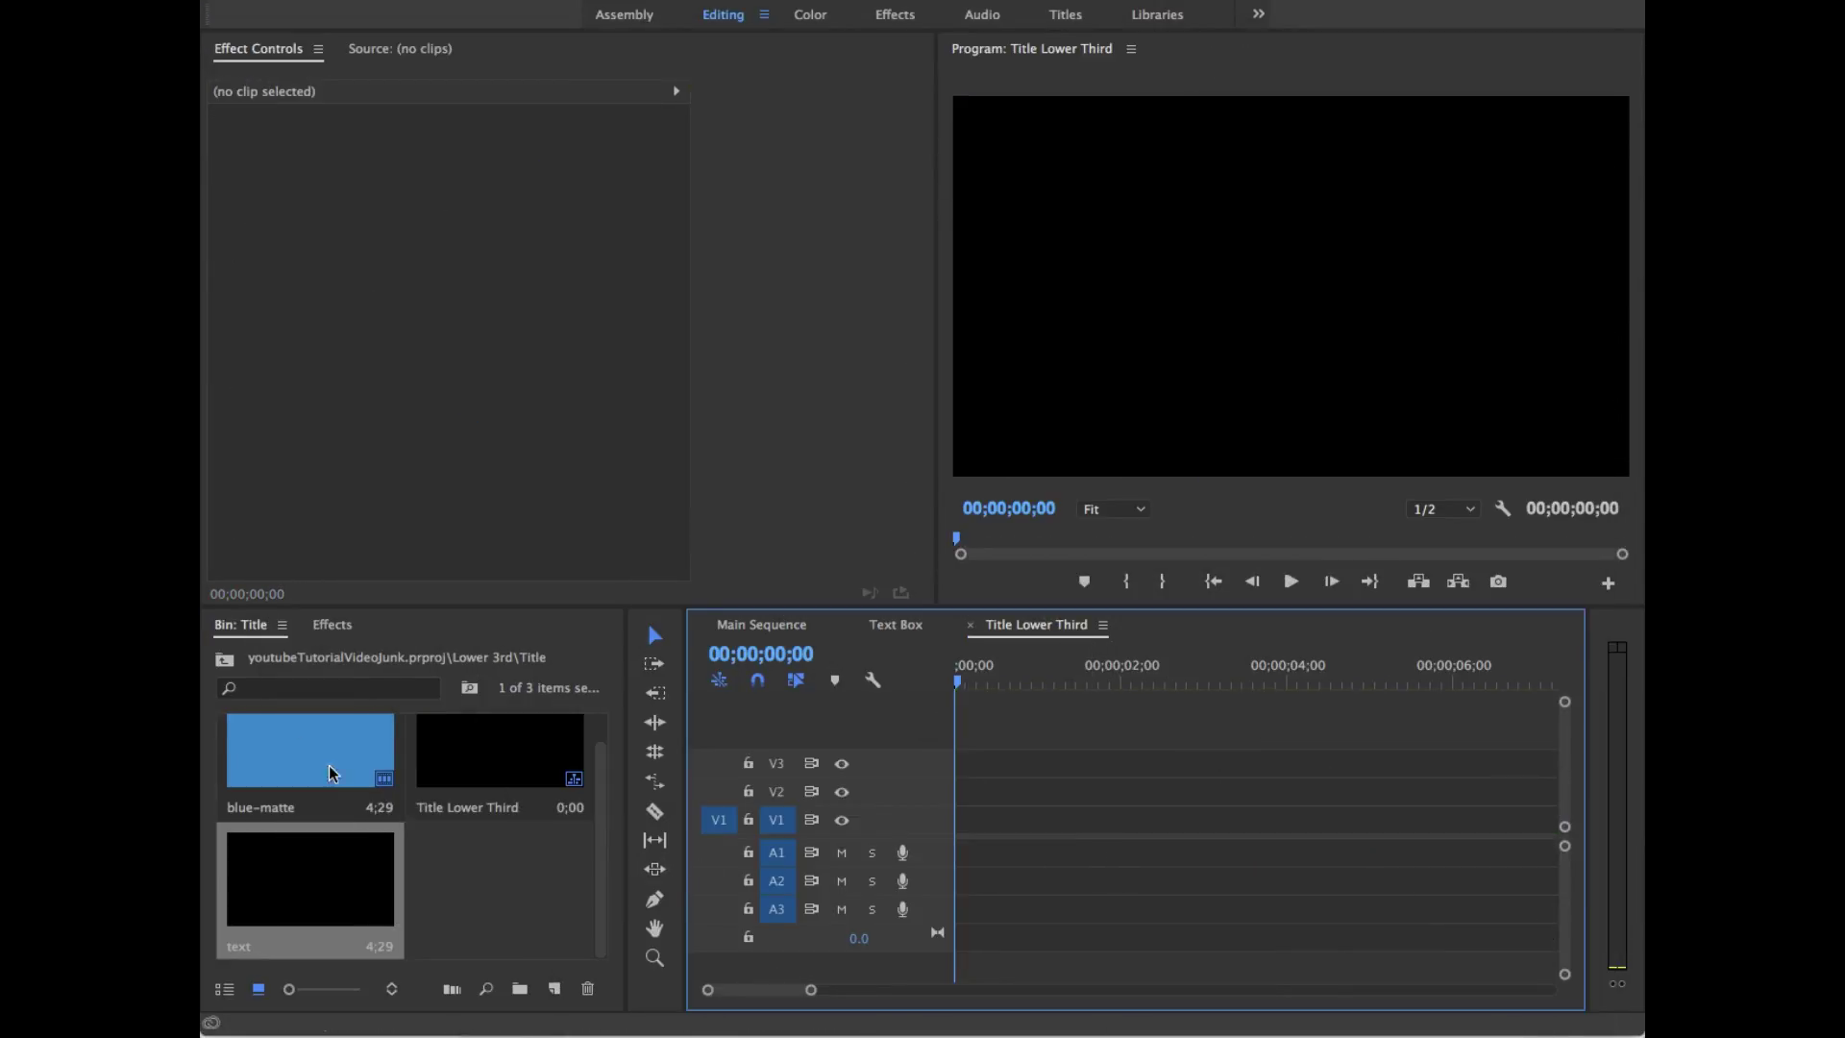
{"action": "left_click_drag", "start_coordinate": [305, 754], "coordinate": [915, 819]}
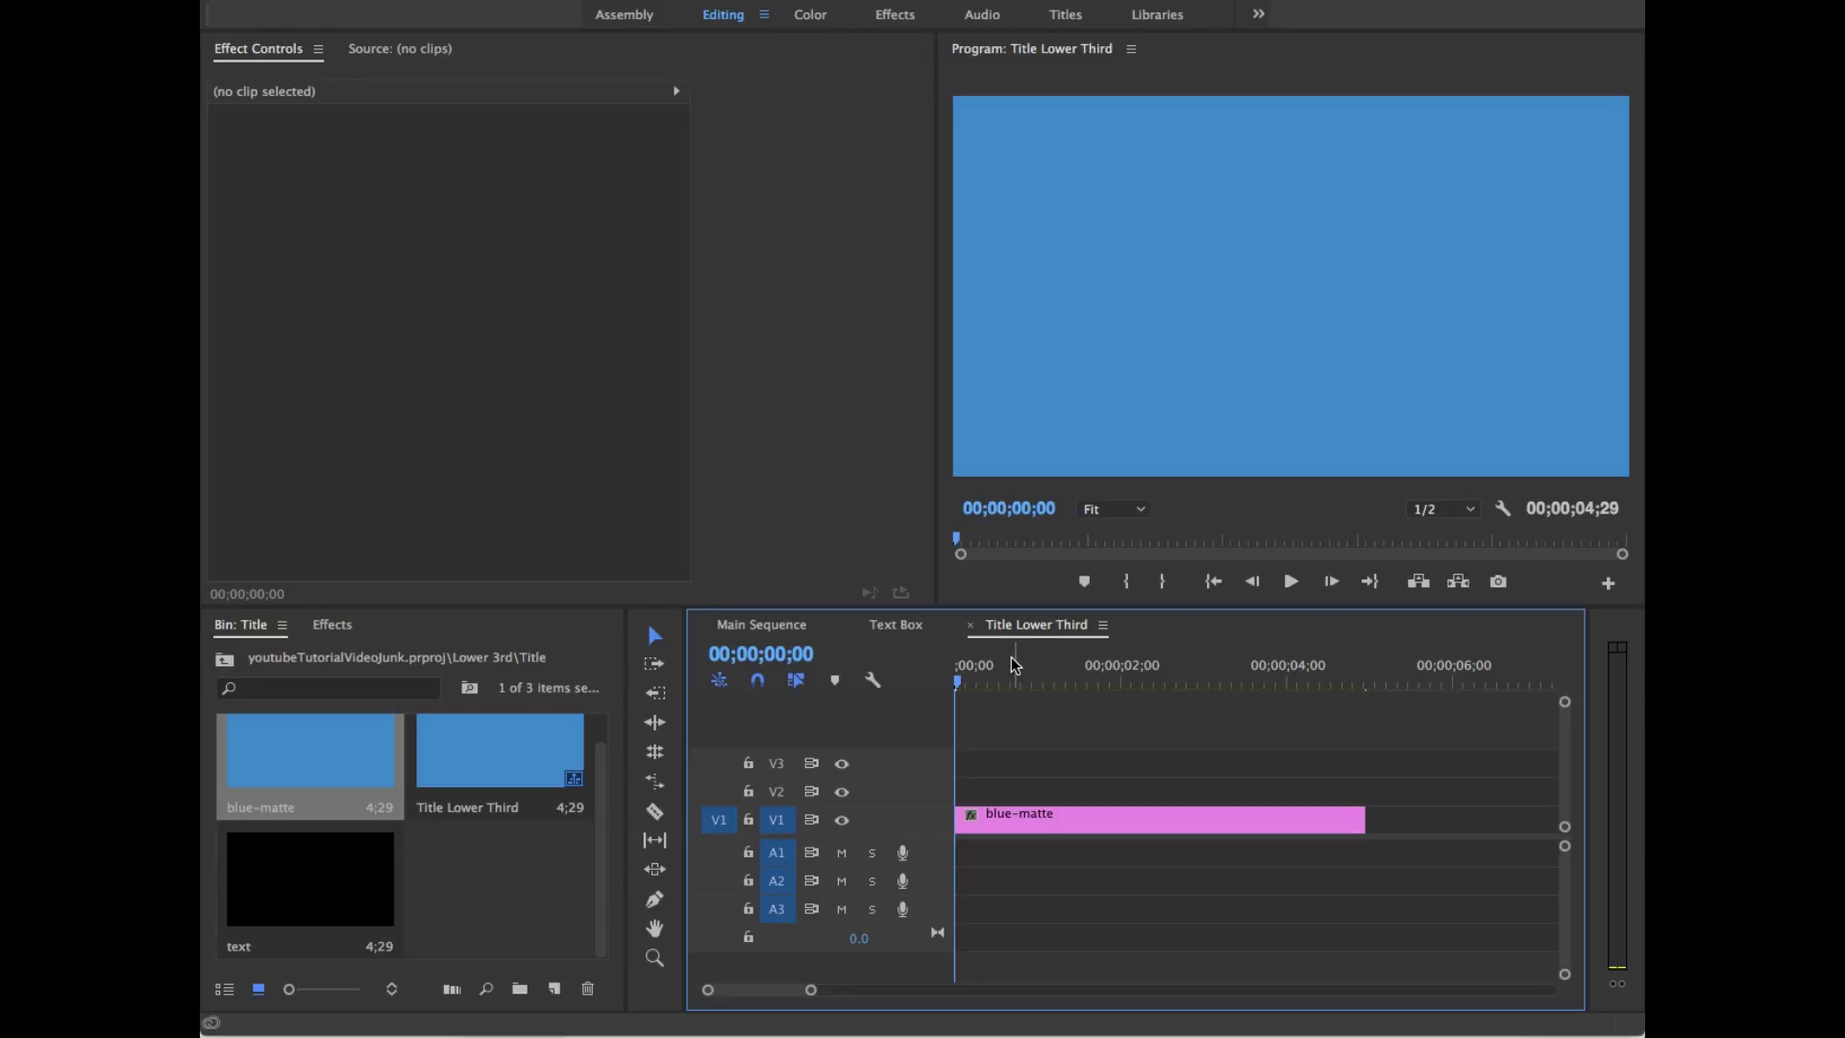
{"action": "left_click_drag", "start_coordinate": [1002, 675], "coordinate": [886, 684]}
{"action": "left_click", "coordinate": [1150, 825]}
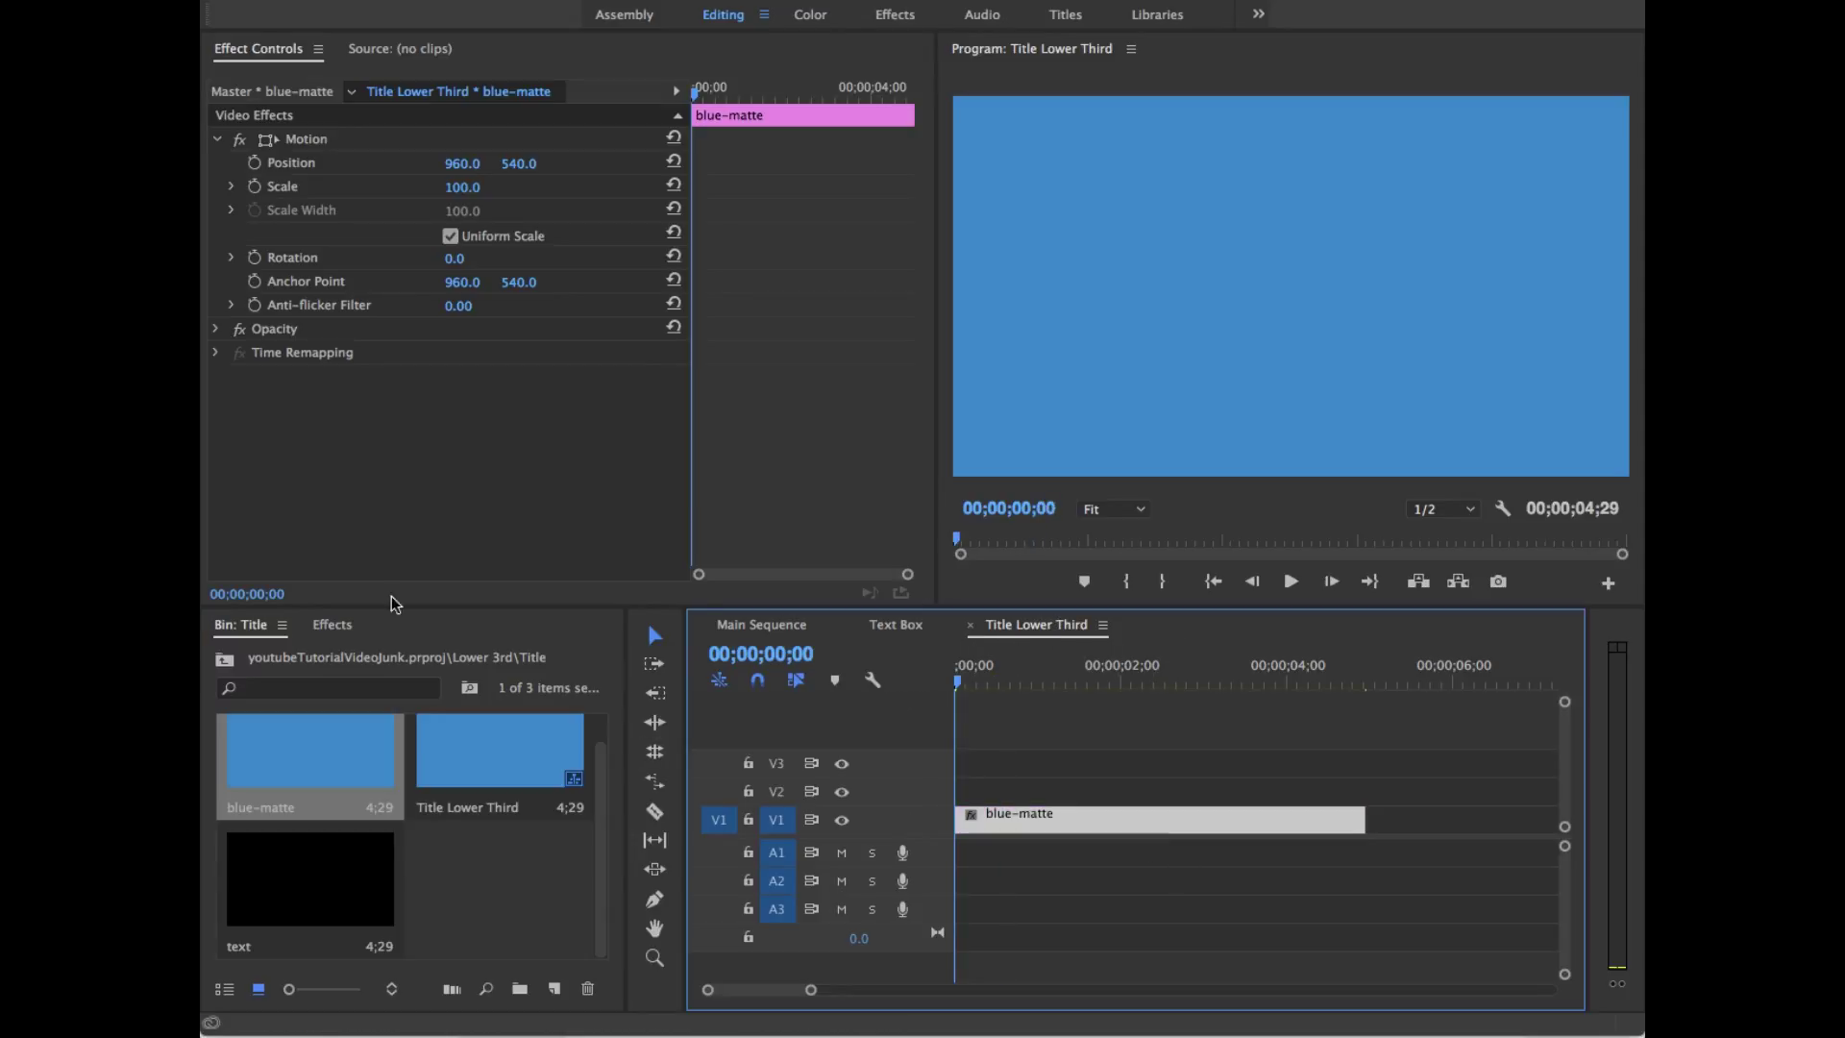
Step: Apply Crop to blue-matte with Left 4%, Top 80%, Right 37%, Bottom 6%
{"action": "left_click", "coordinate": [350, 627]}
{"action": "left_click_drag", "start_coordinate": [320, 820], "coordinate": [1080, 822]}
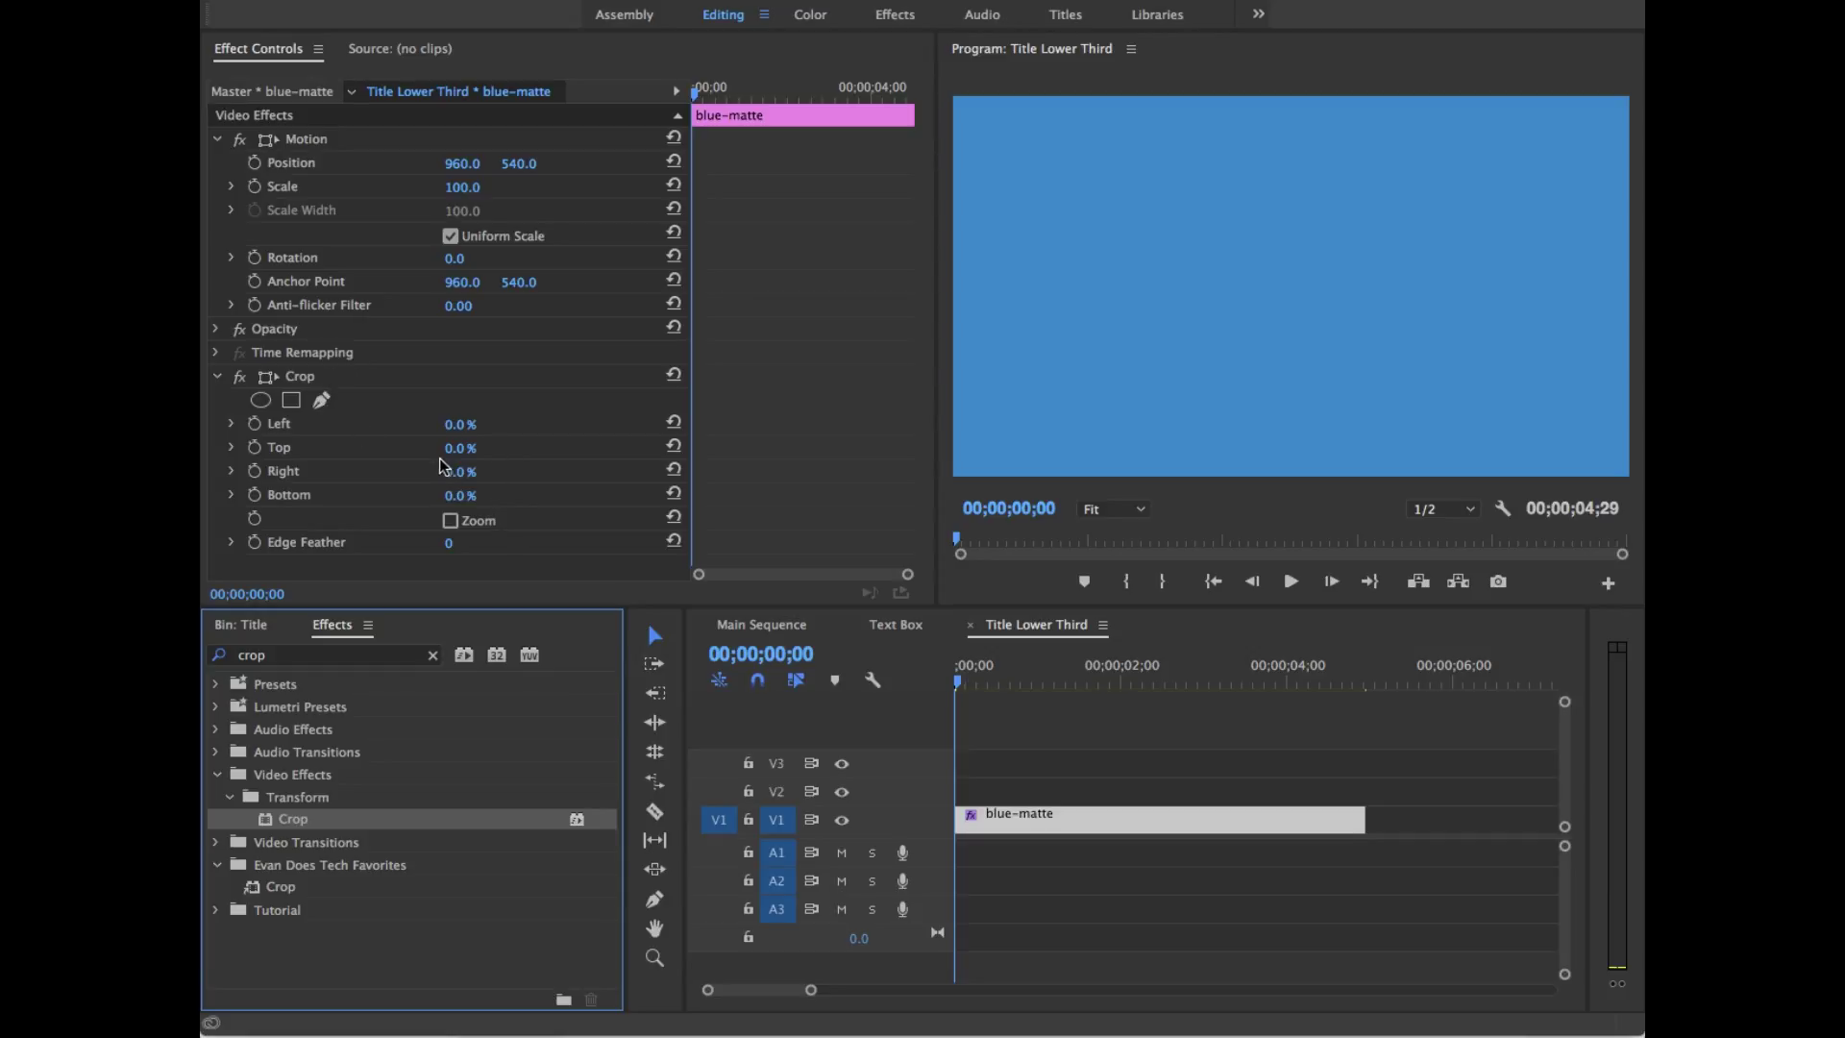
{"action": "left_click_drag", "start_coordinate": [449, 434], "coordinate": [480, 496]}
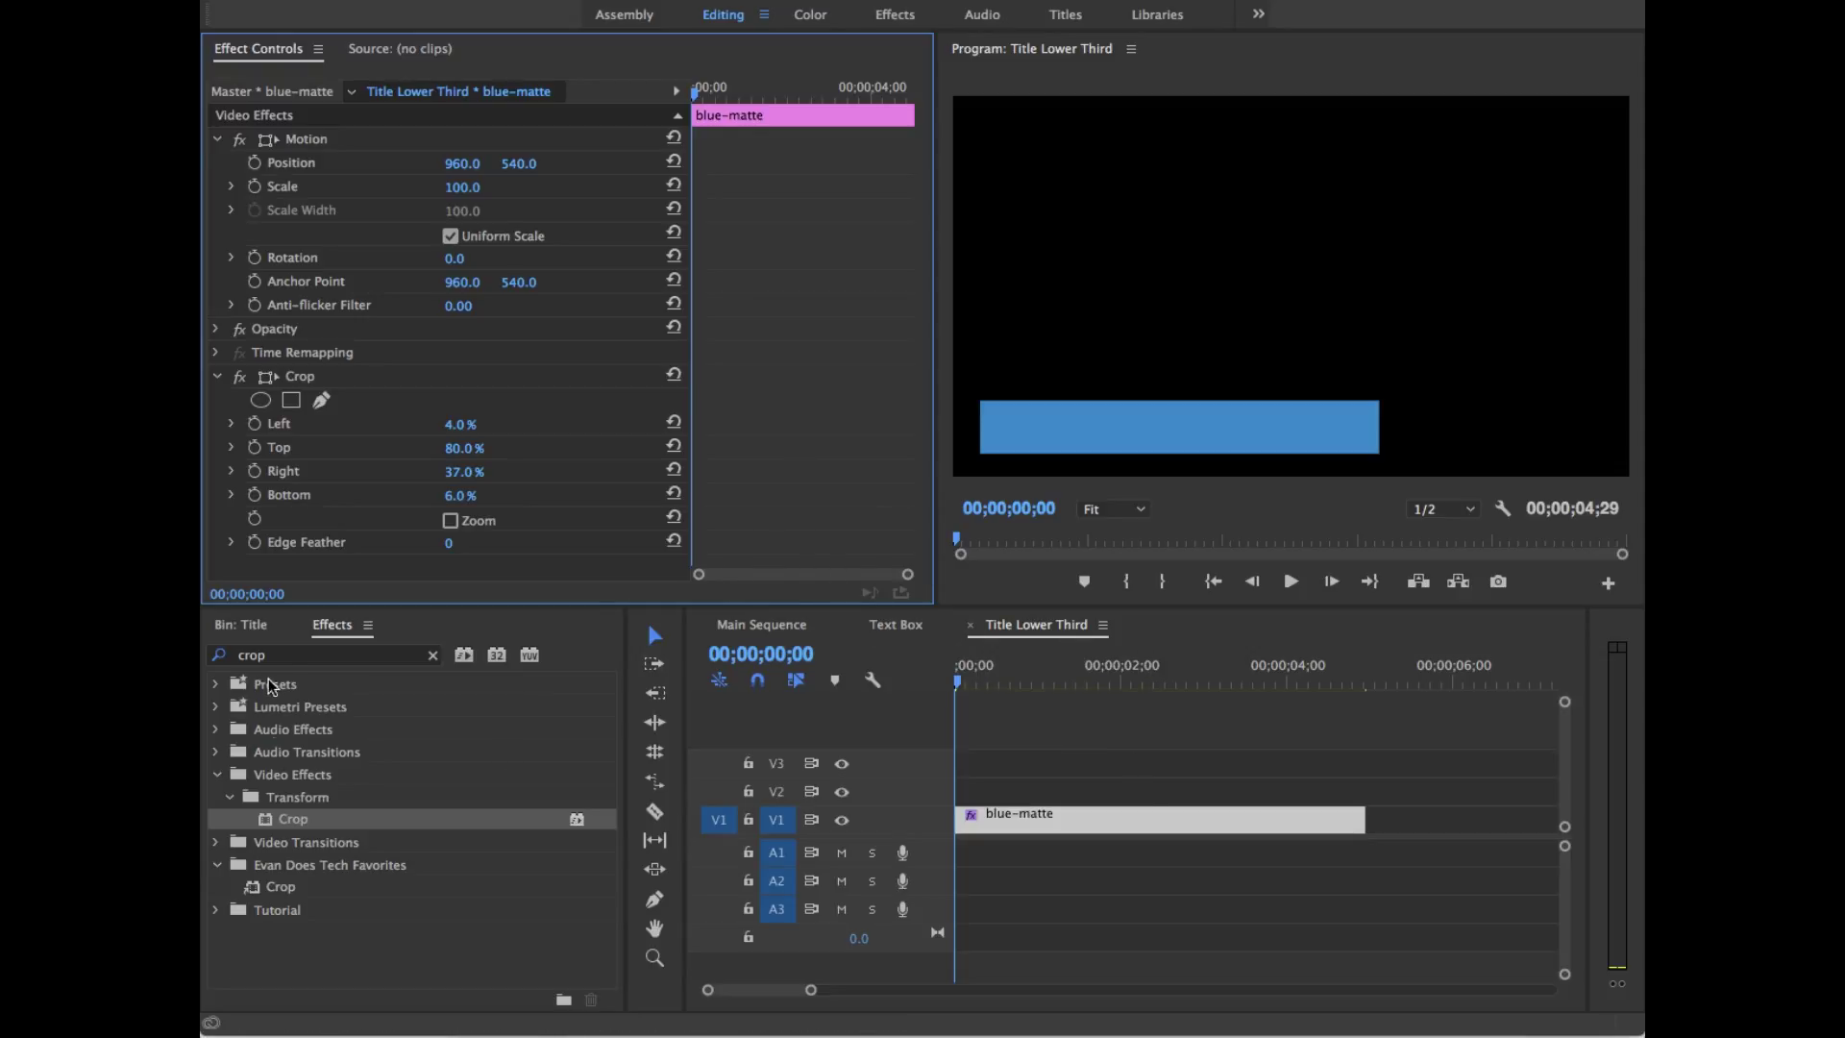
{"action": "left_click", "coordinate": [242, 626]}
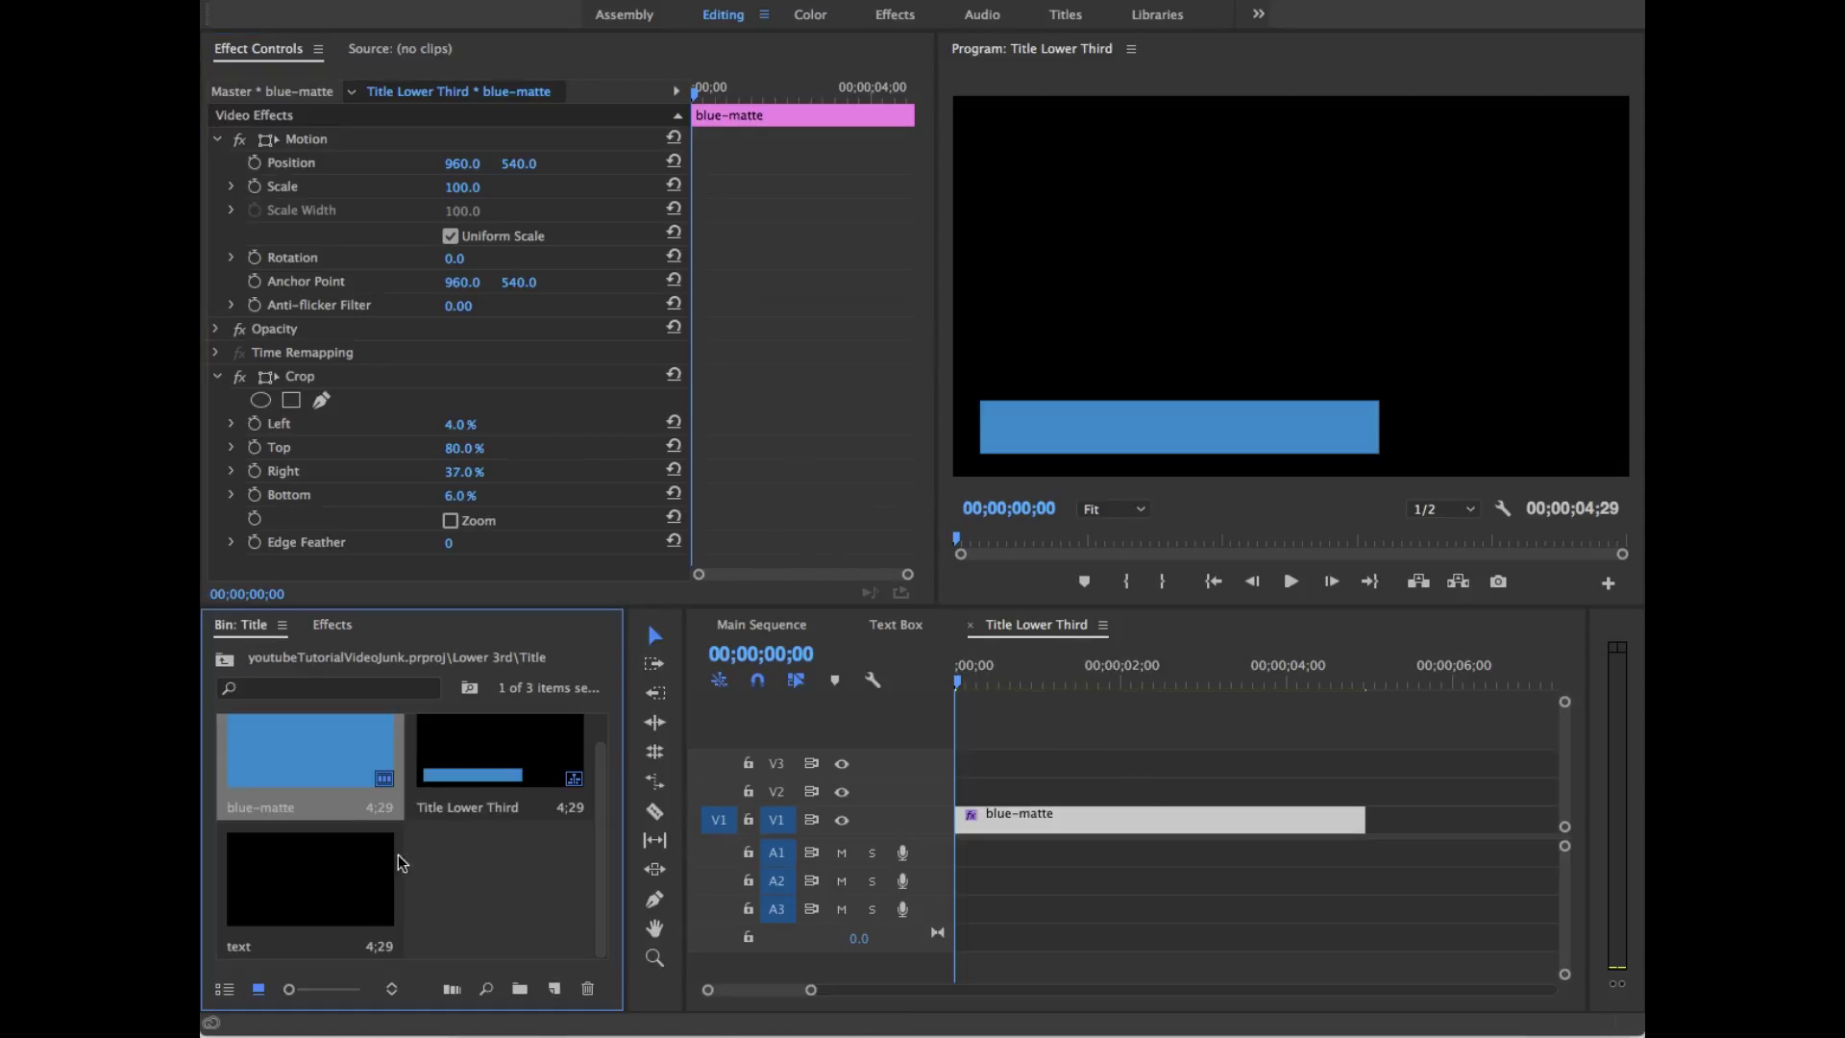
Step: Type 'Product/Service Name' on the blue bar in the Impact hard drop shadow style
{"action": "double_click", "coordinate": [348, 898]}
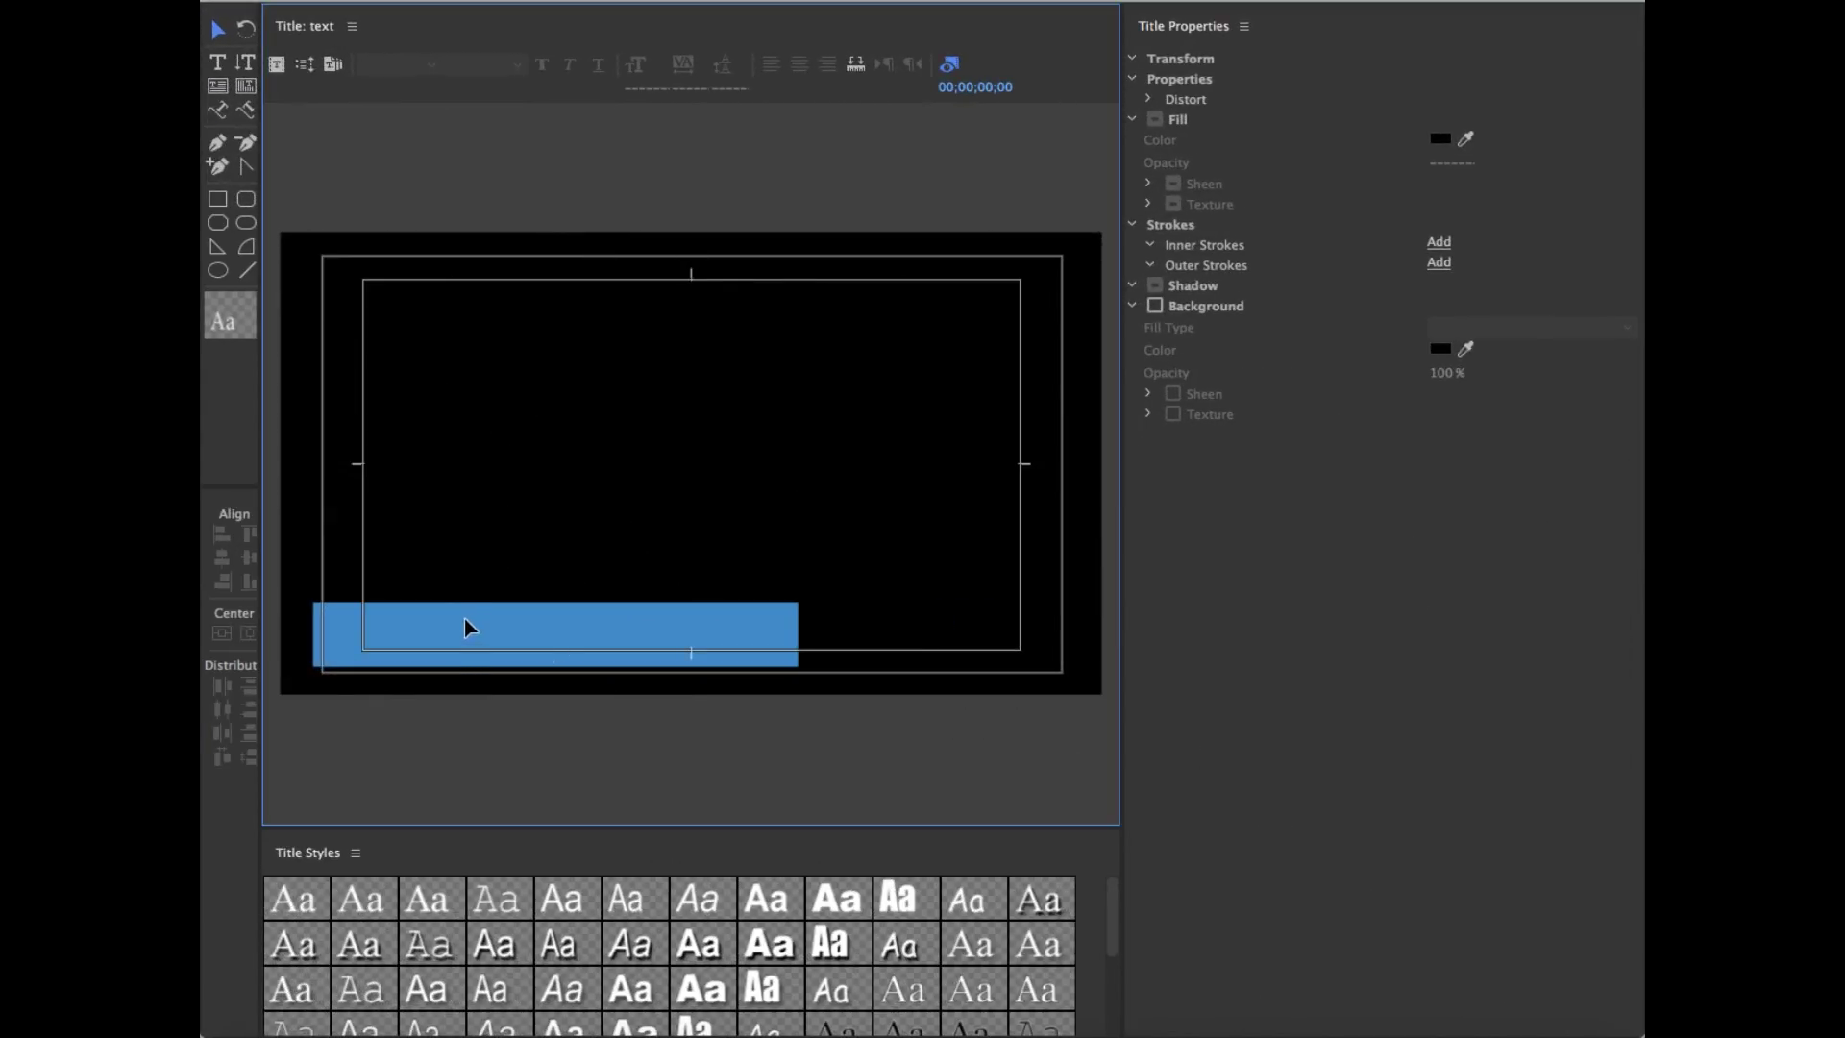
{"action": "left_click", "coordinate": [217, 63]}
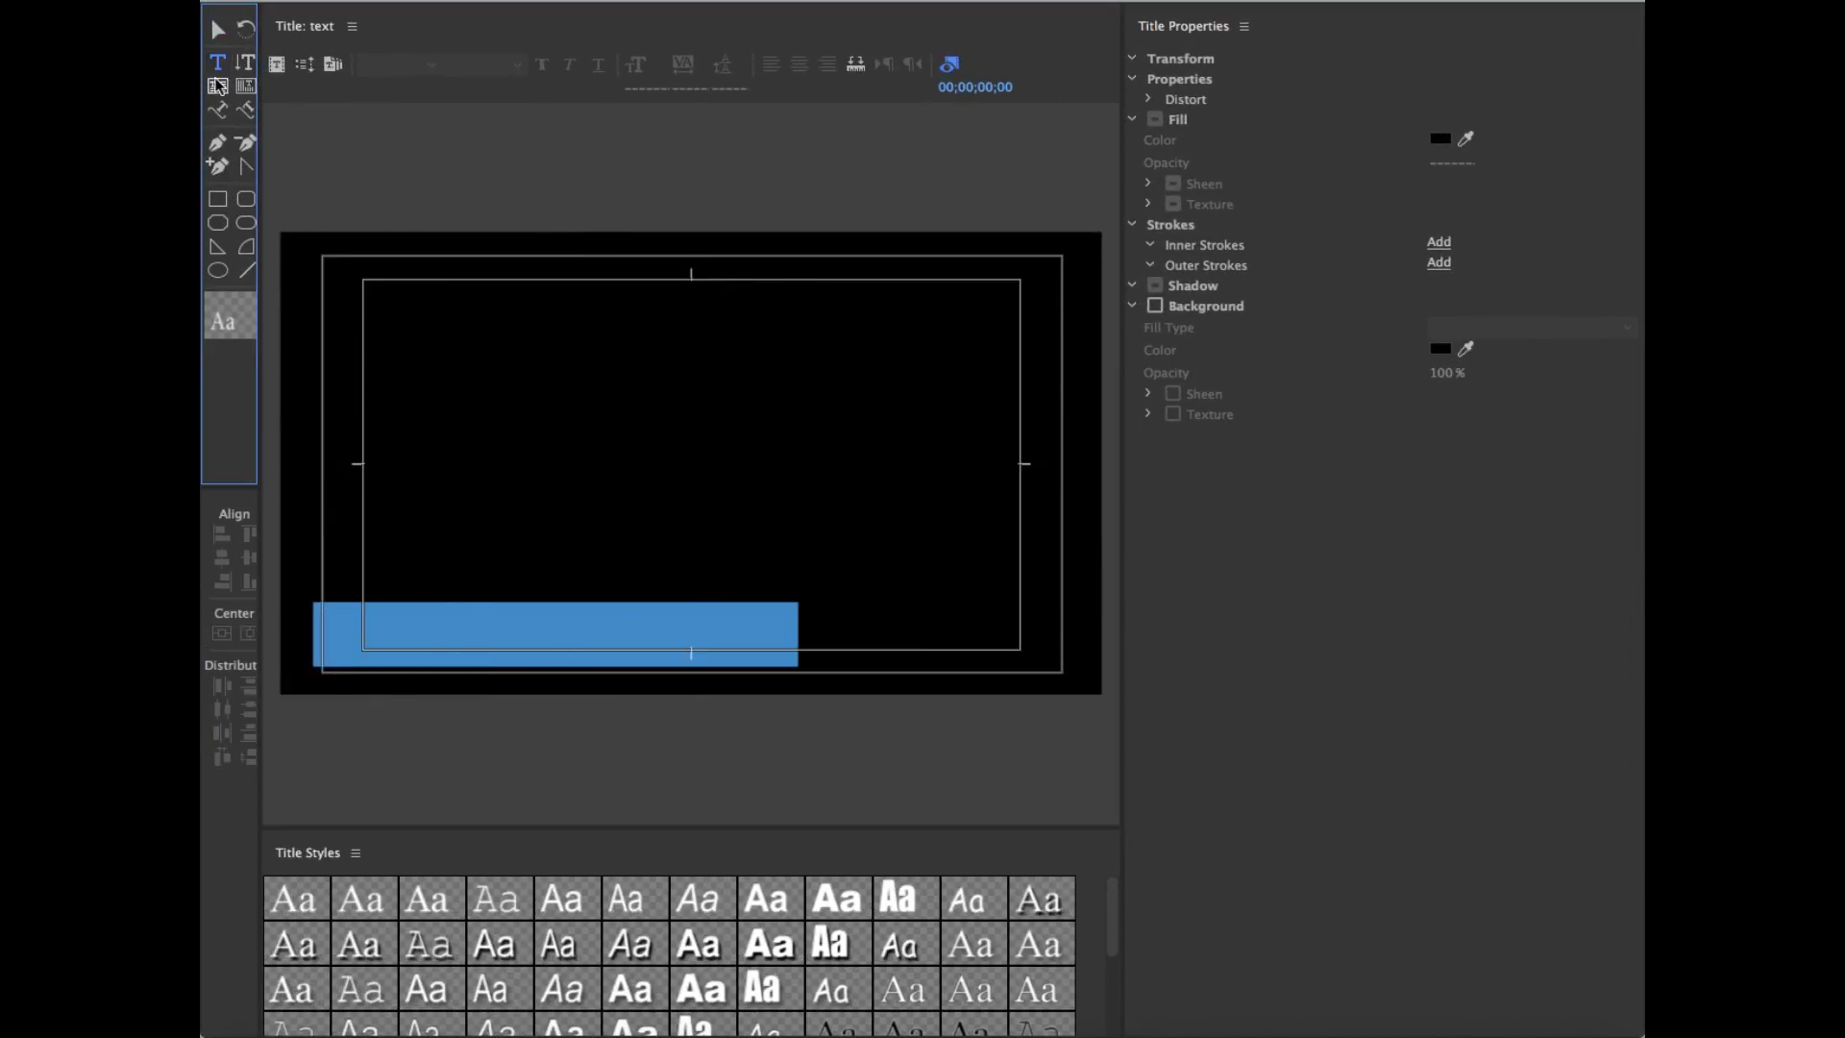
{"action": "left_click", "coordinate": [337, 624]}
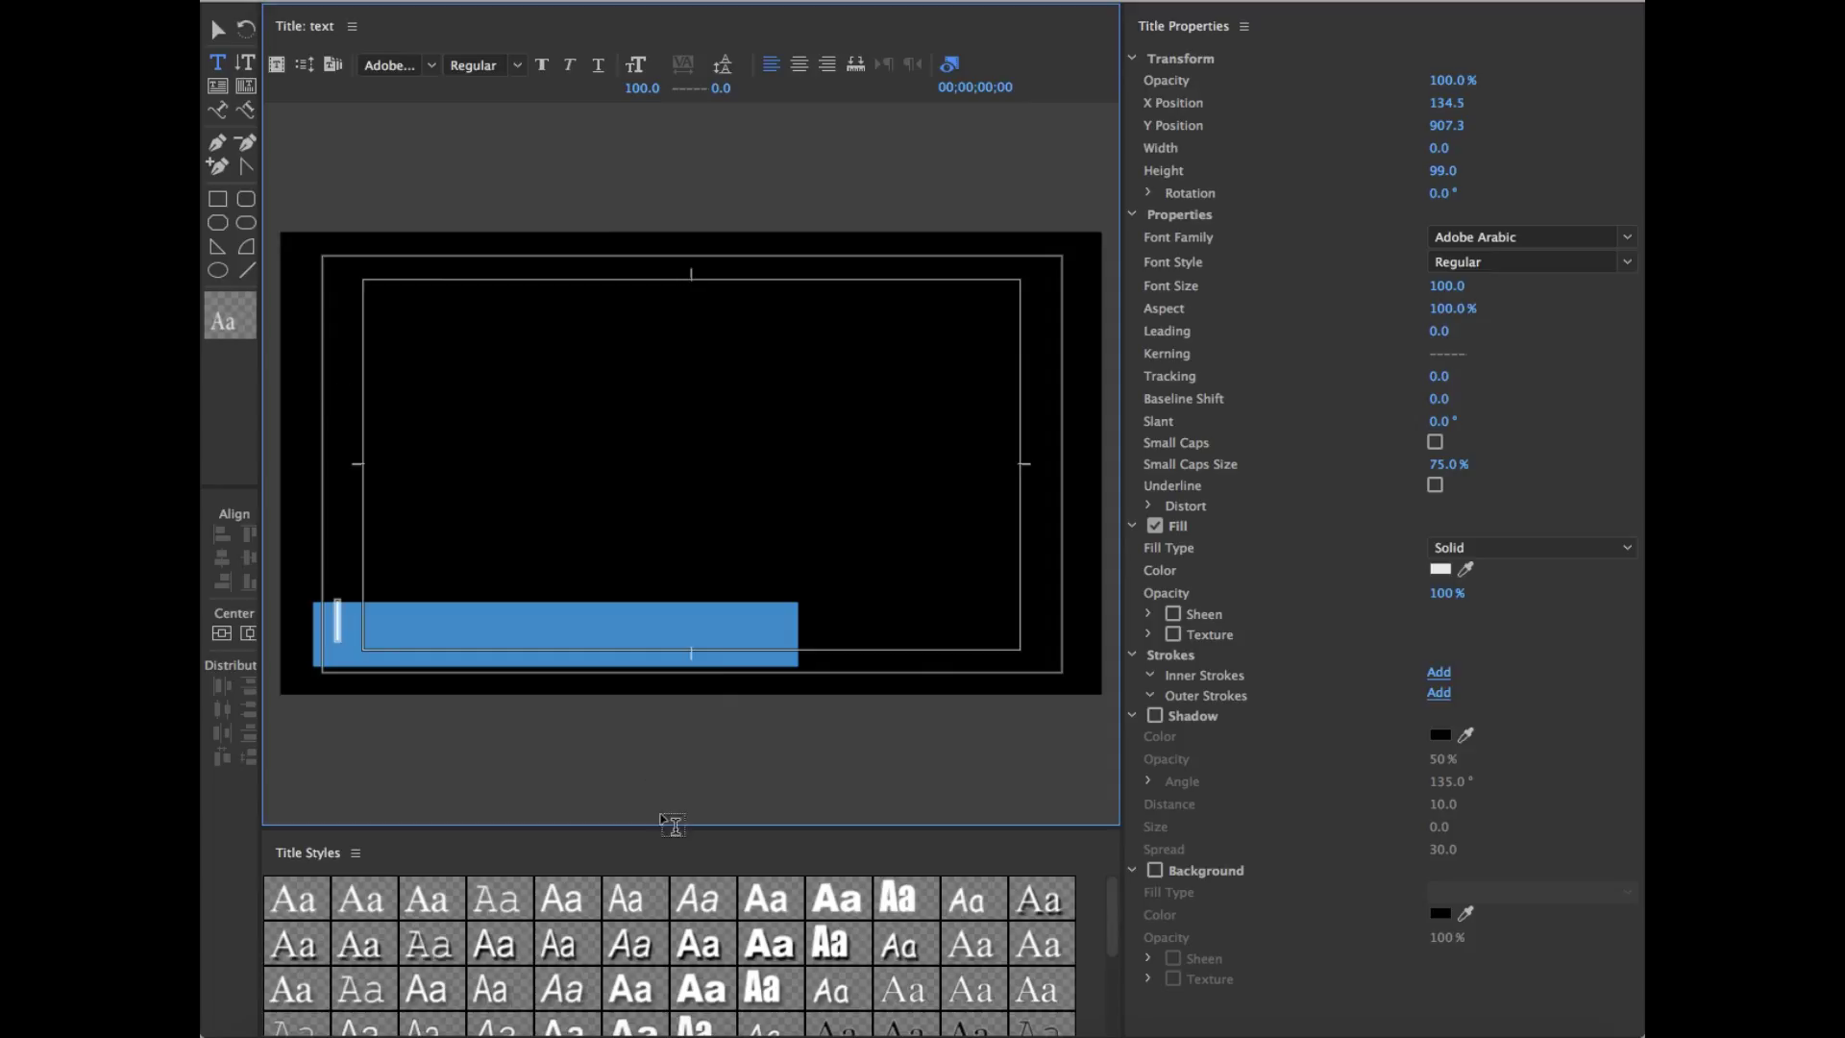
{"action": "left_click", "coordinate": [836, 942]}
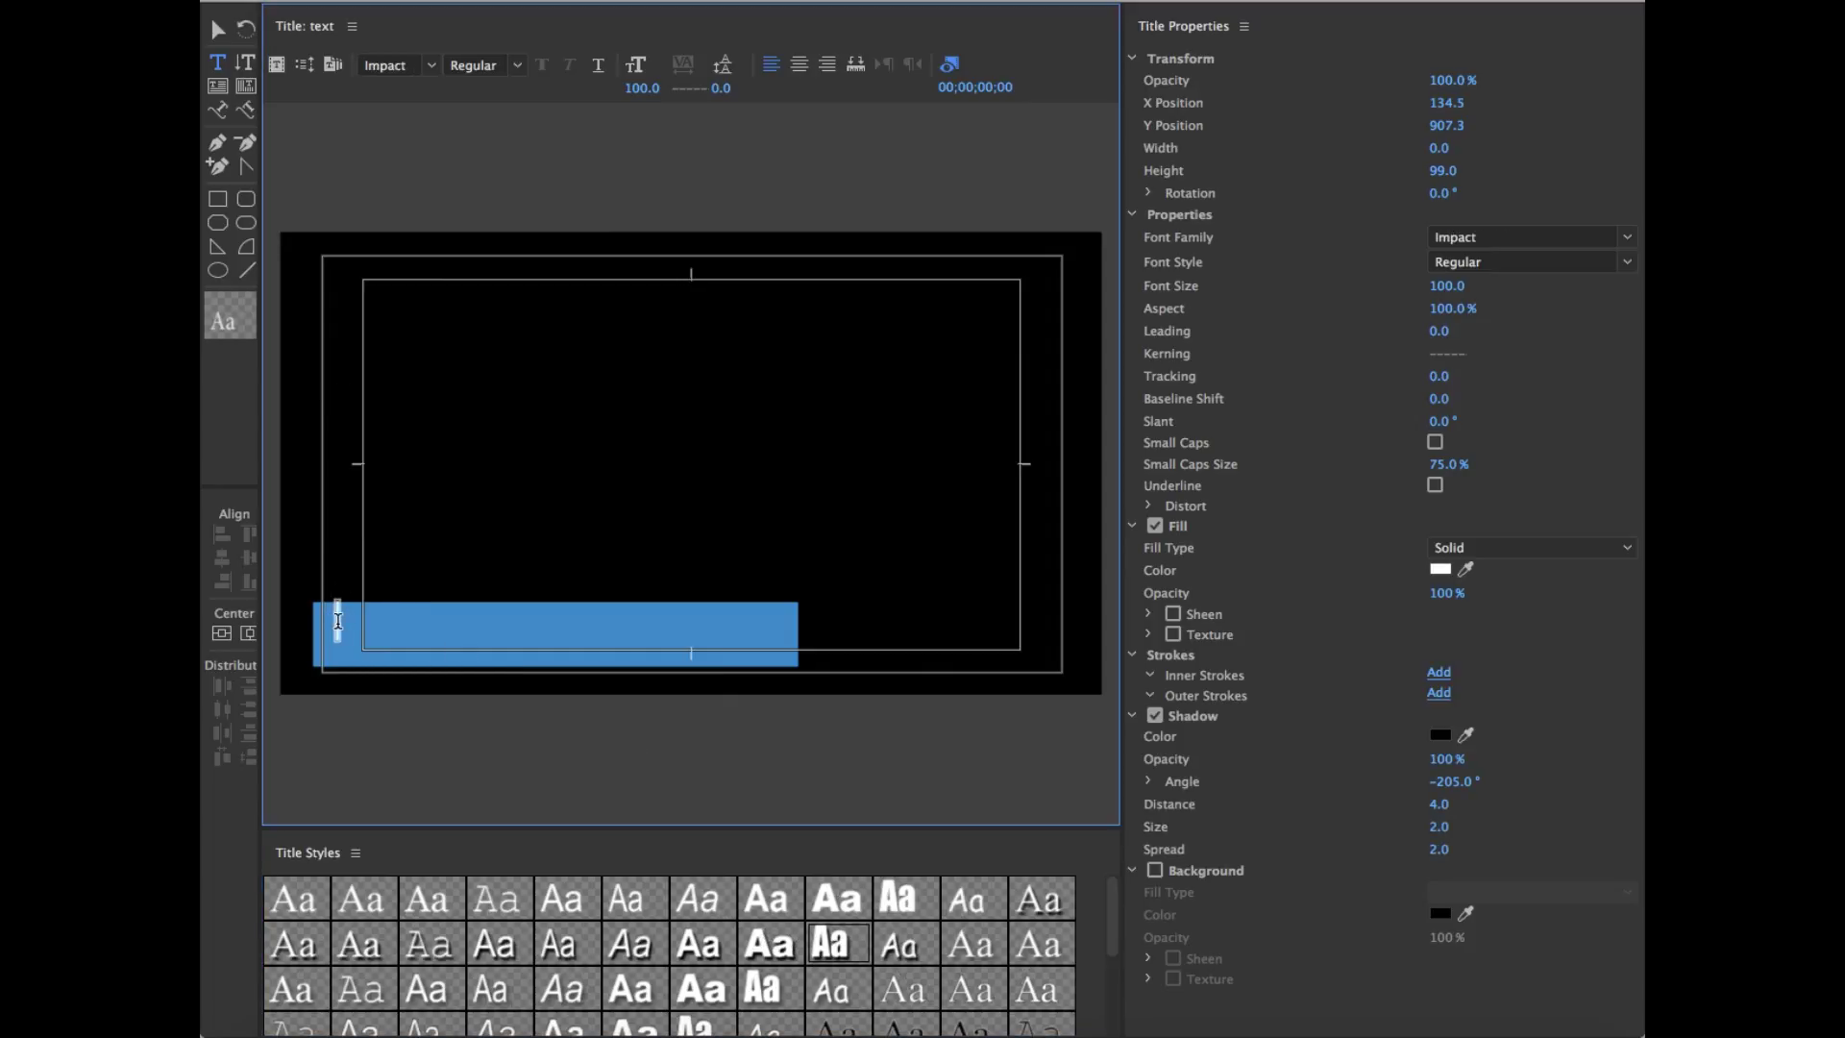
{"action": "type", "text": "I"}
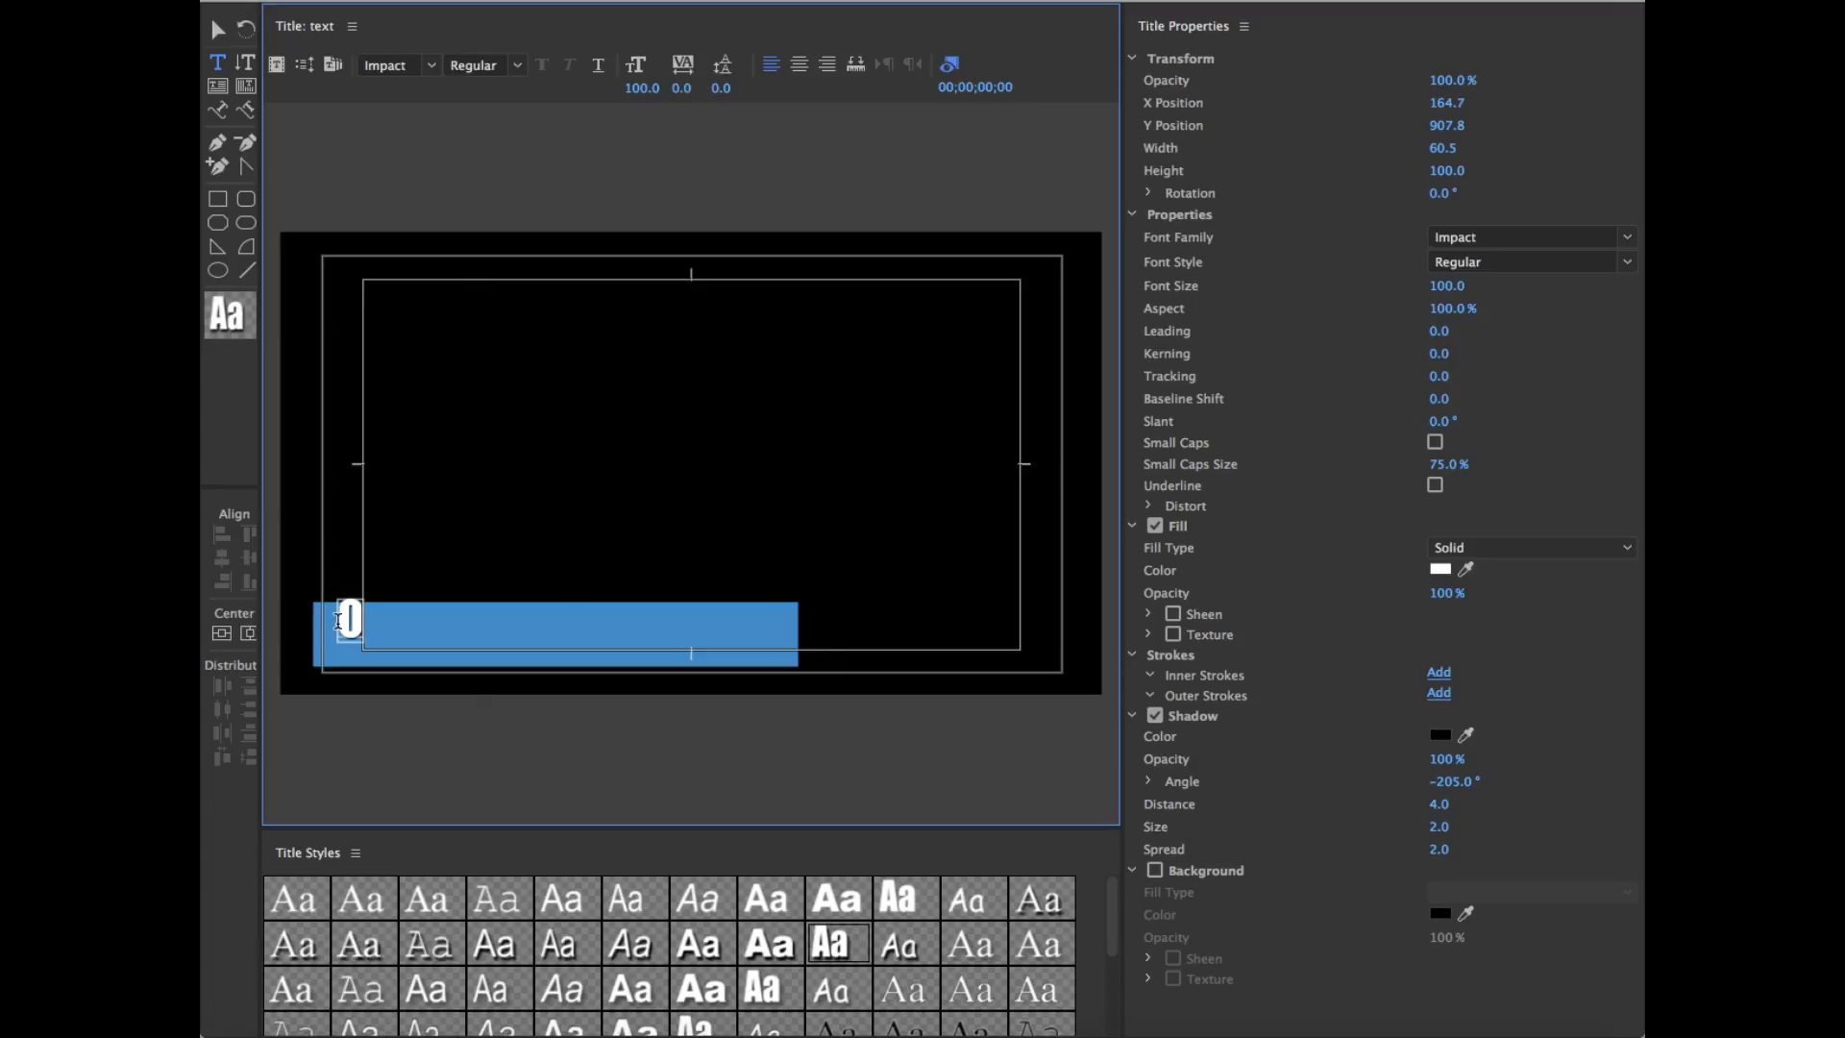
{"action": "type", "text": "roduct"}
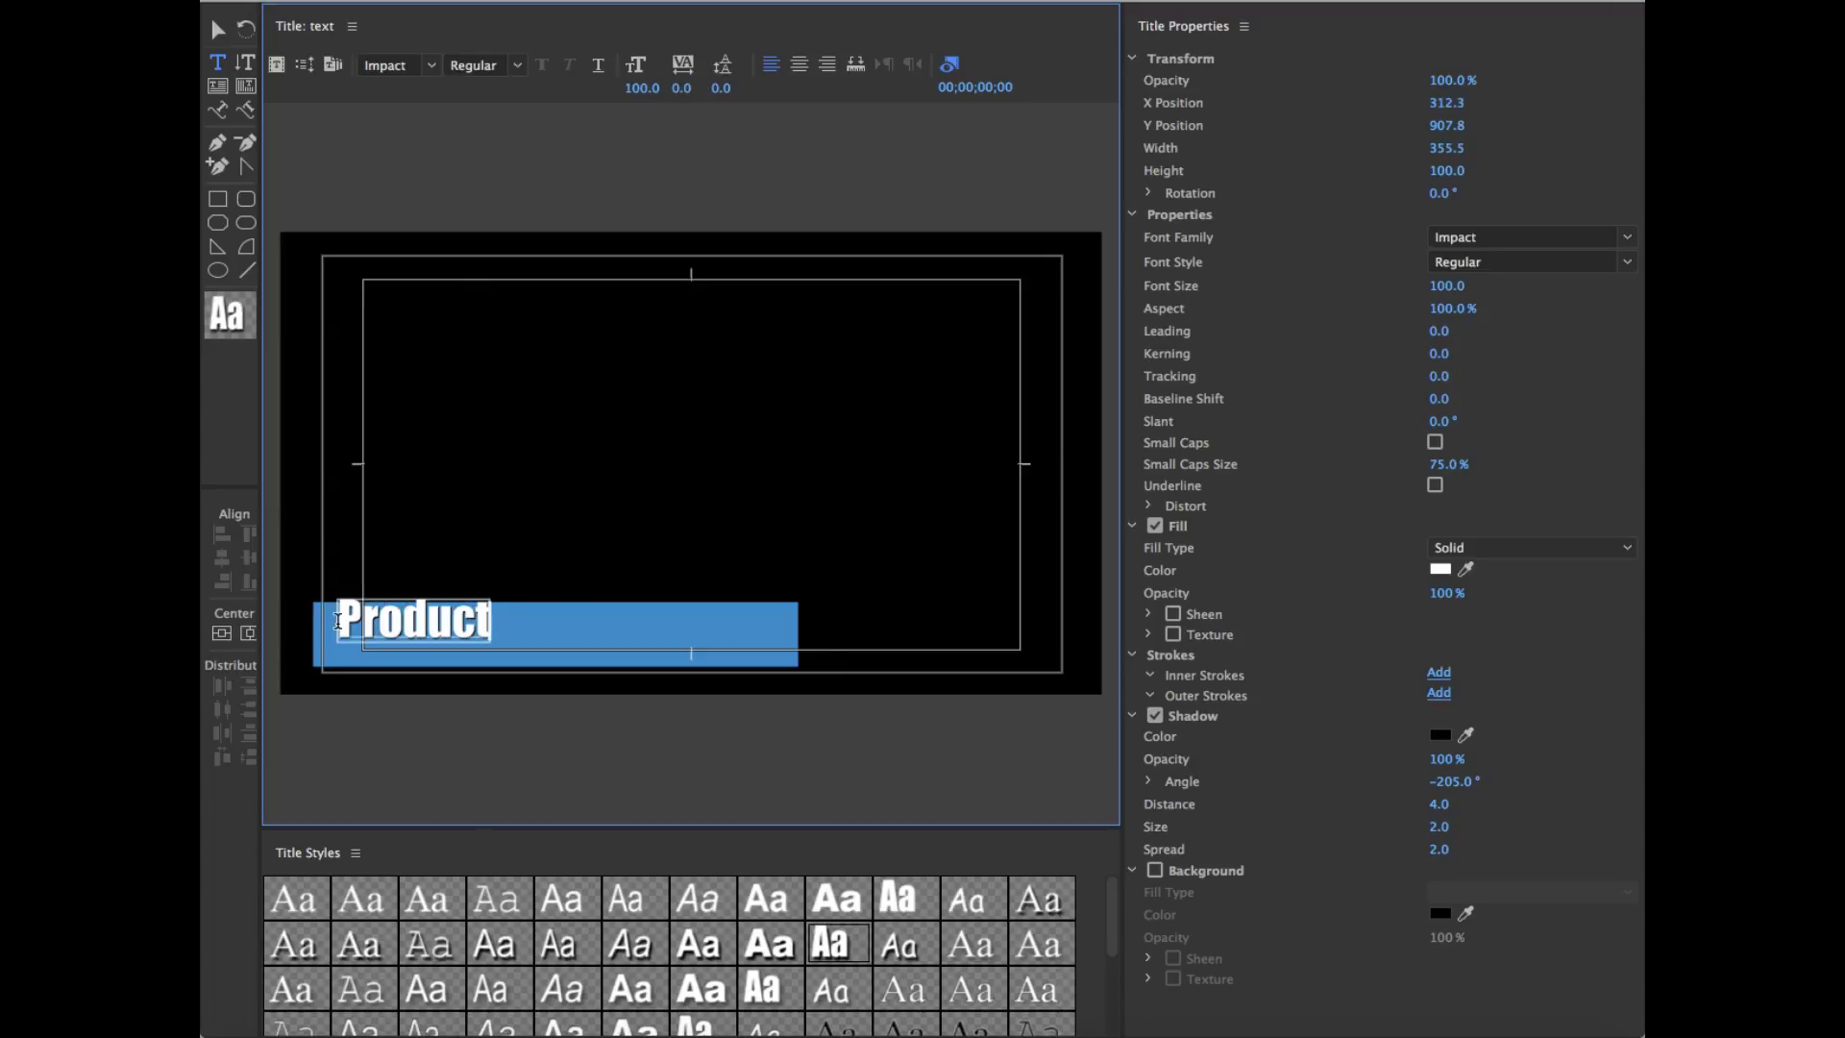
{"action": "type", "text": "/Servic"}
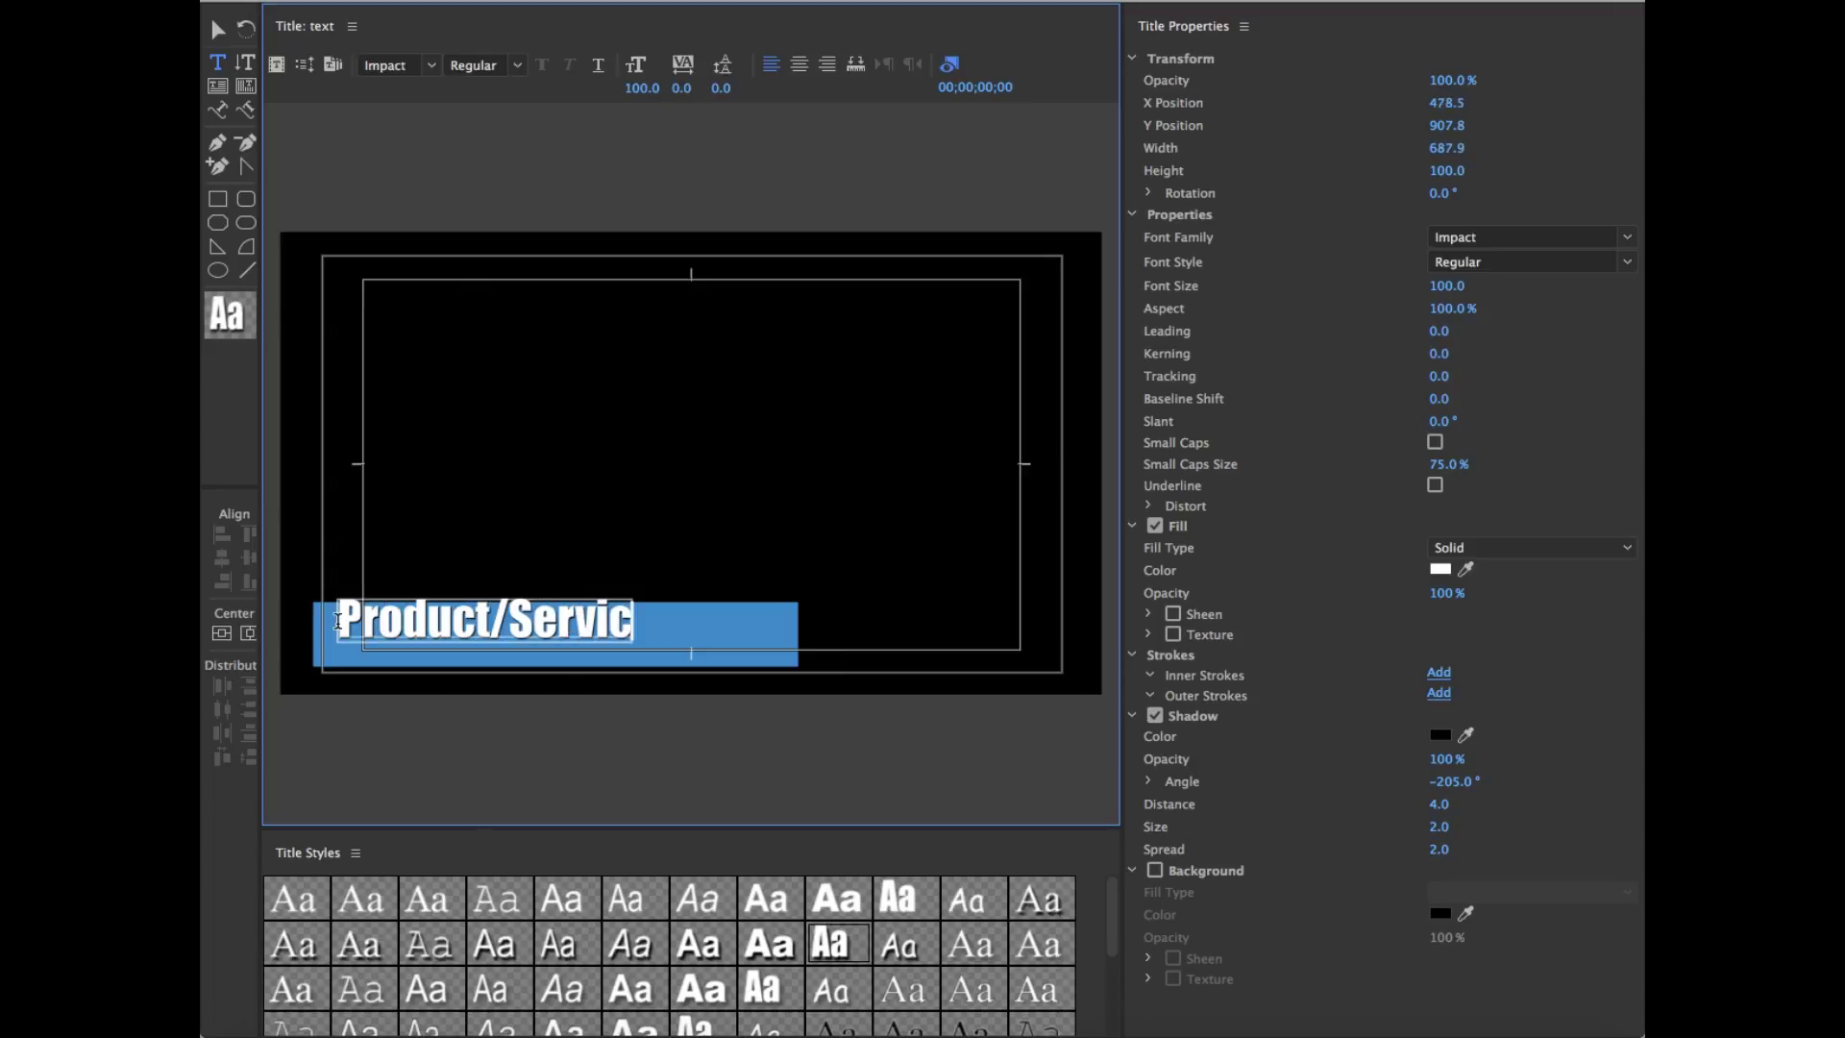
{"action": "type", "text": "e Name"}
{"action": "key", "text": "ctrl+s"}
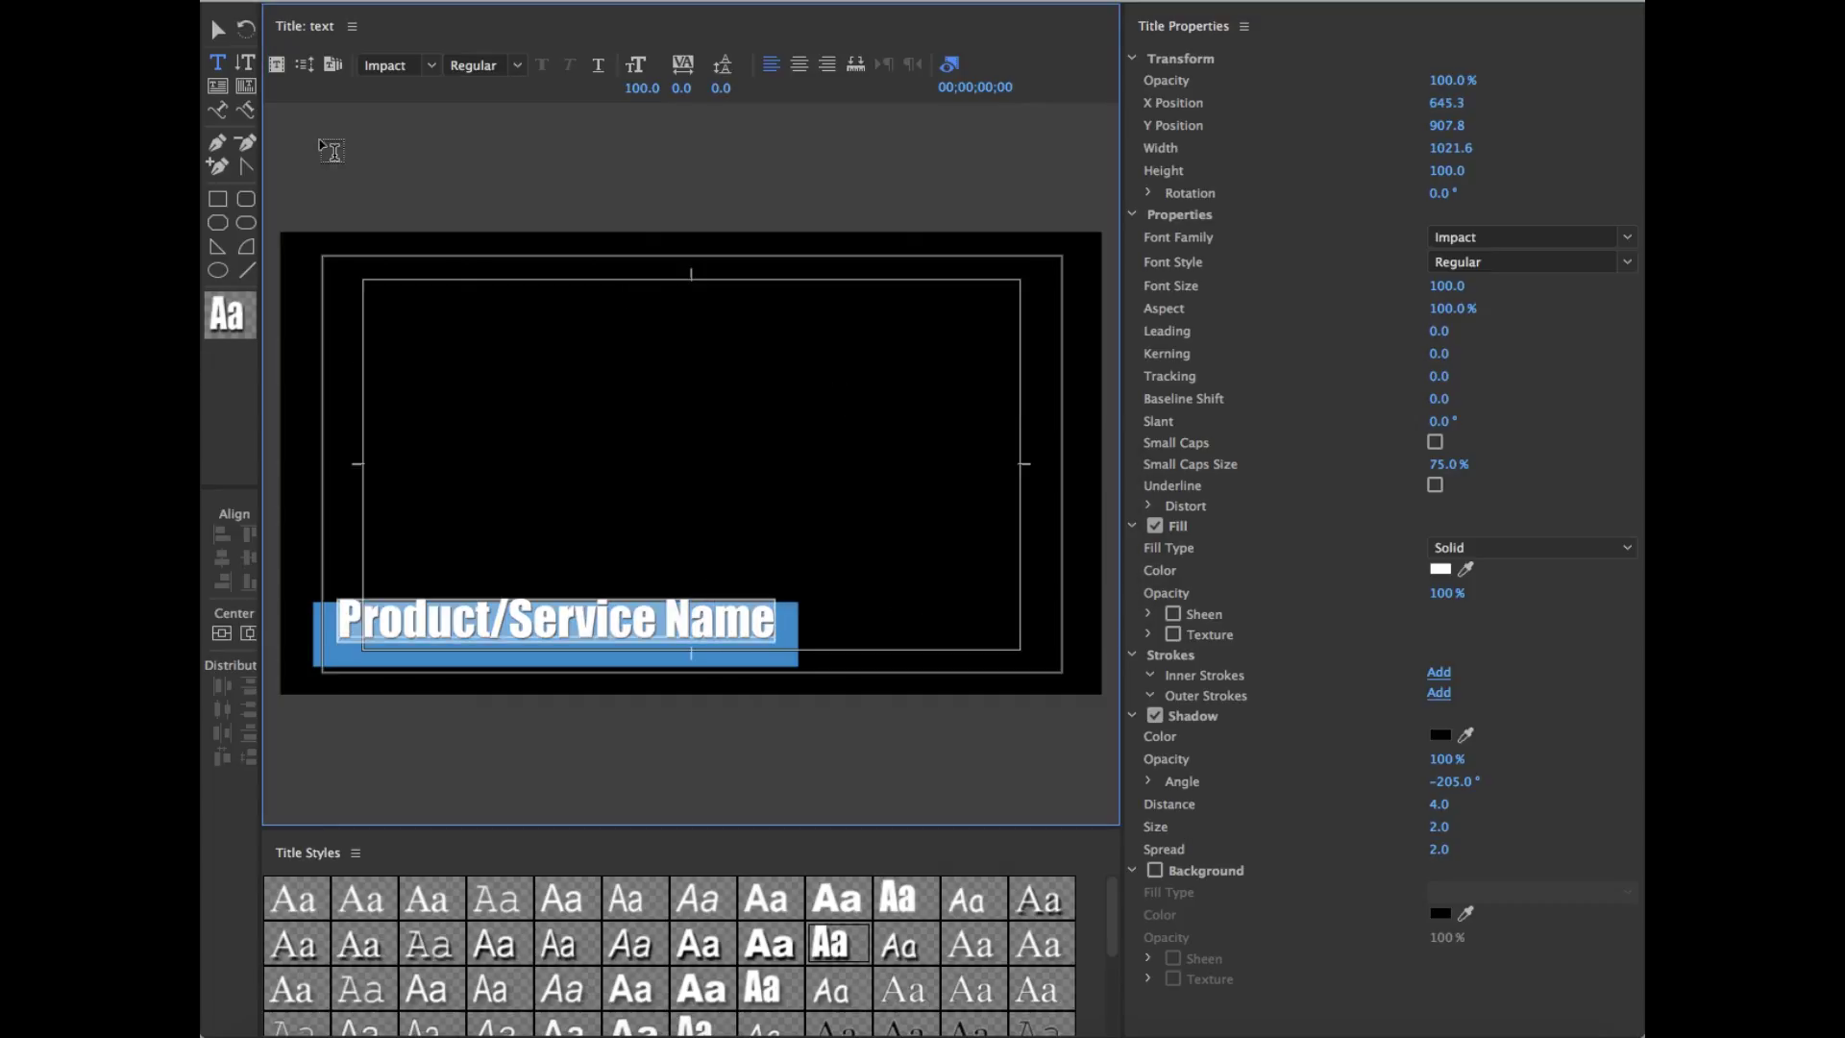
Step: Size the title text to 96, position it over the blue bar, and close the editor
{"action": "key", "text": "v"}
{"action": "left_click", "coordinate": [469, 636]}
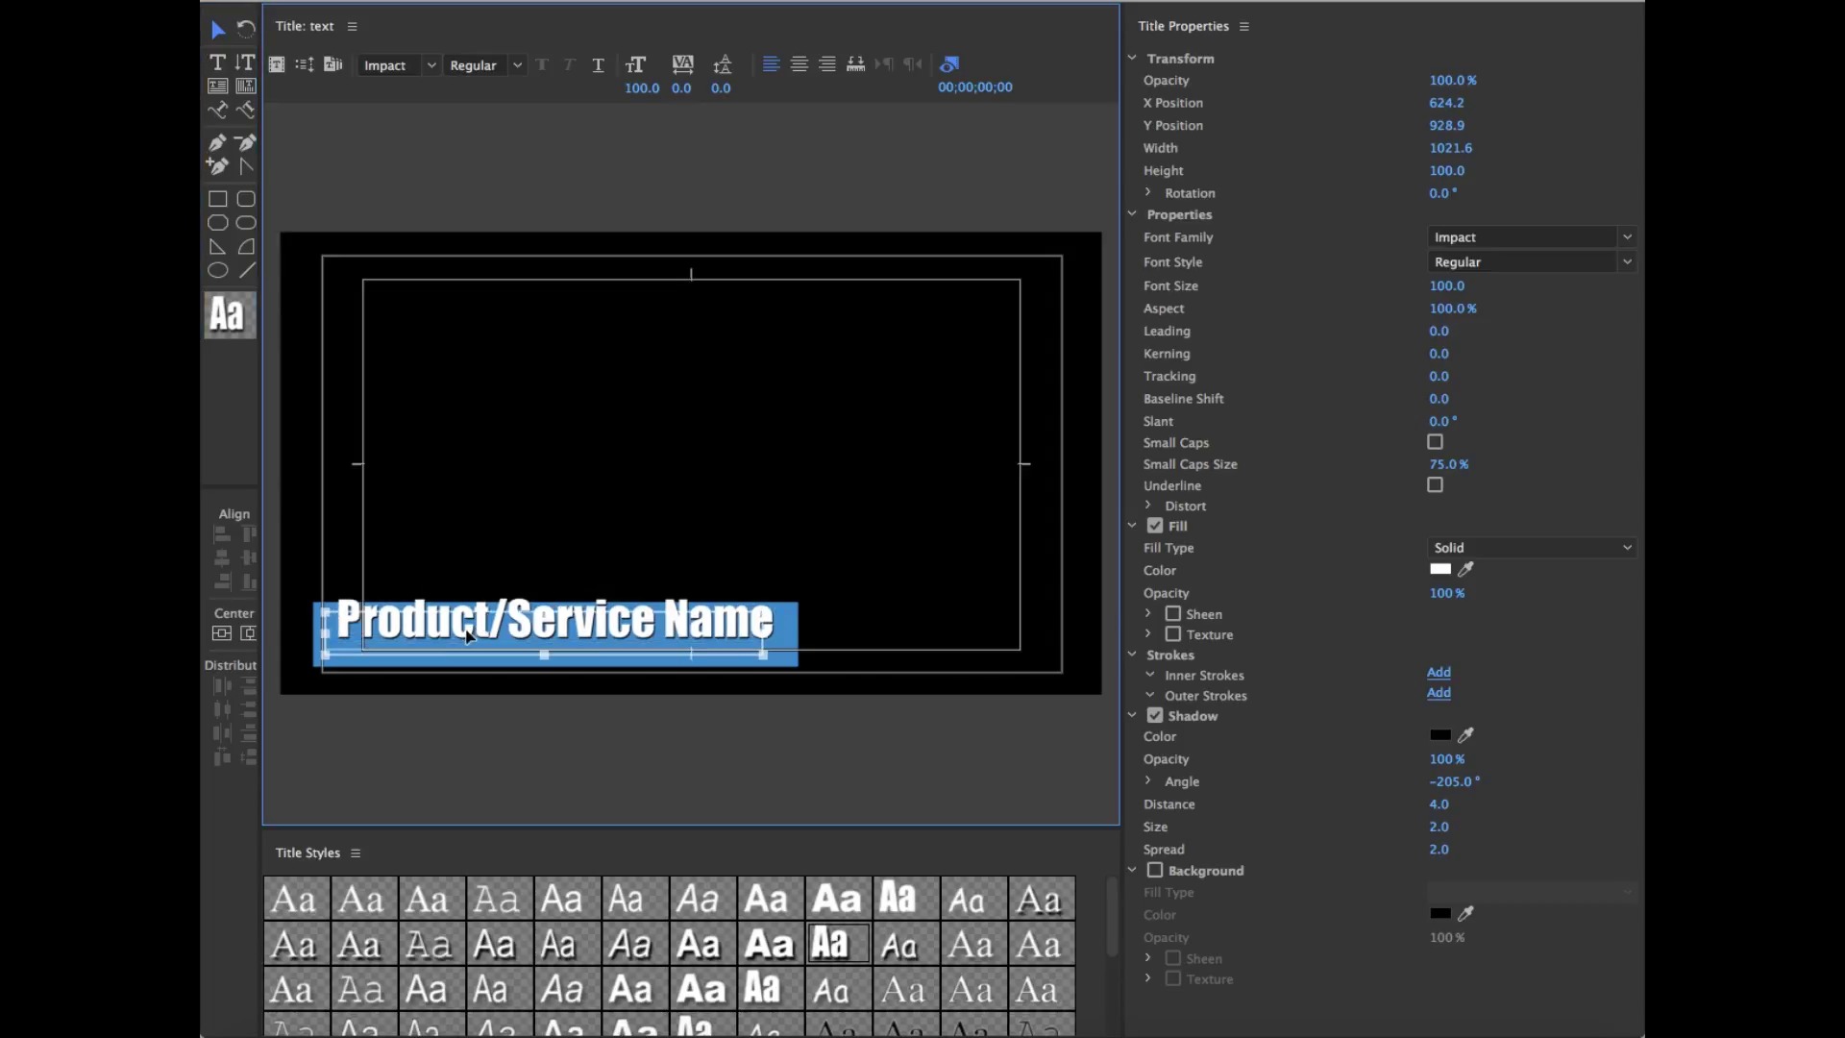
{"action": "left_click_drag", "start_coordinate": [469, 635], "coordinate": [465, 646]}
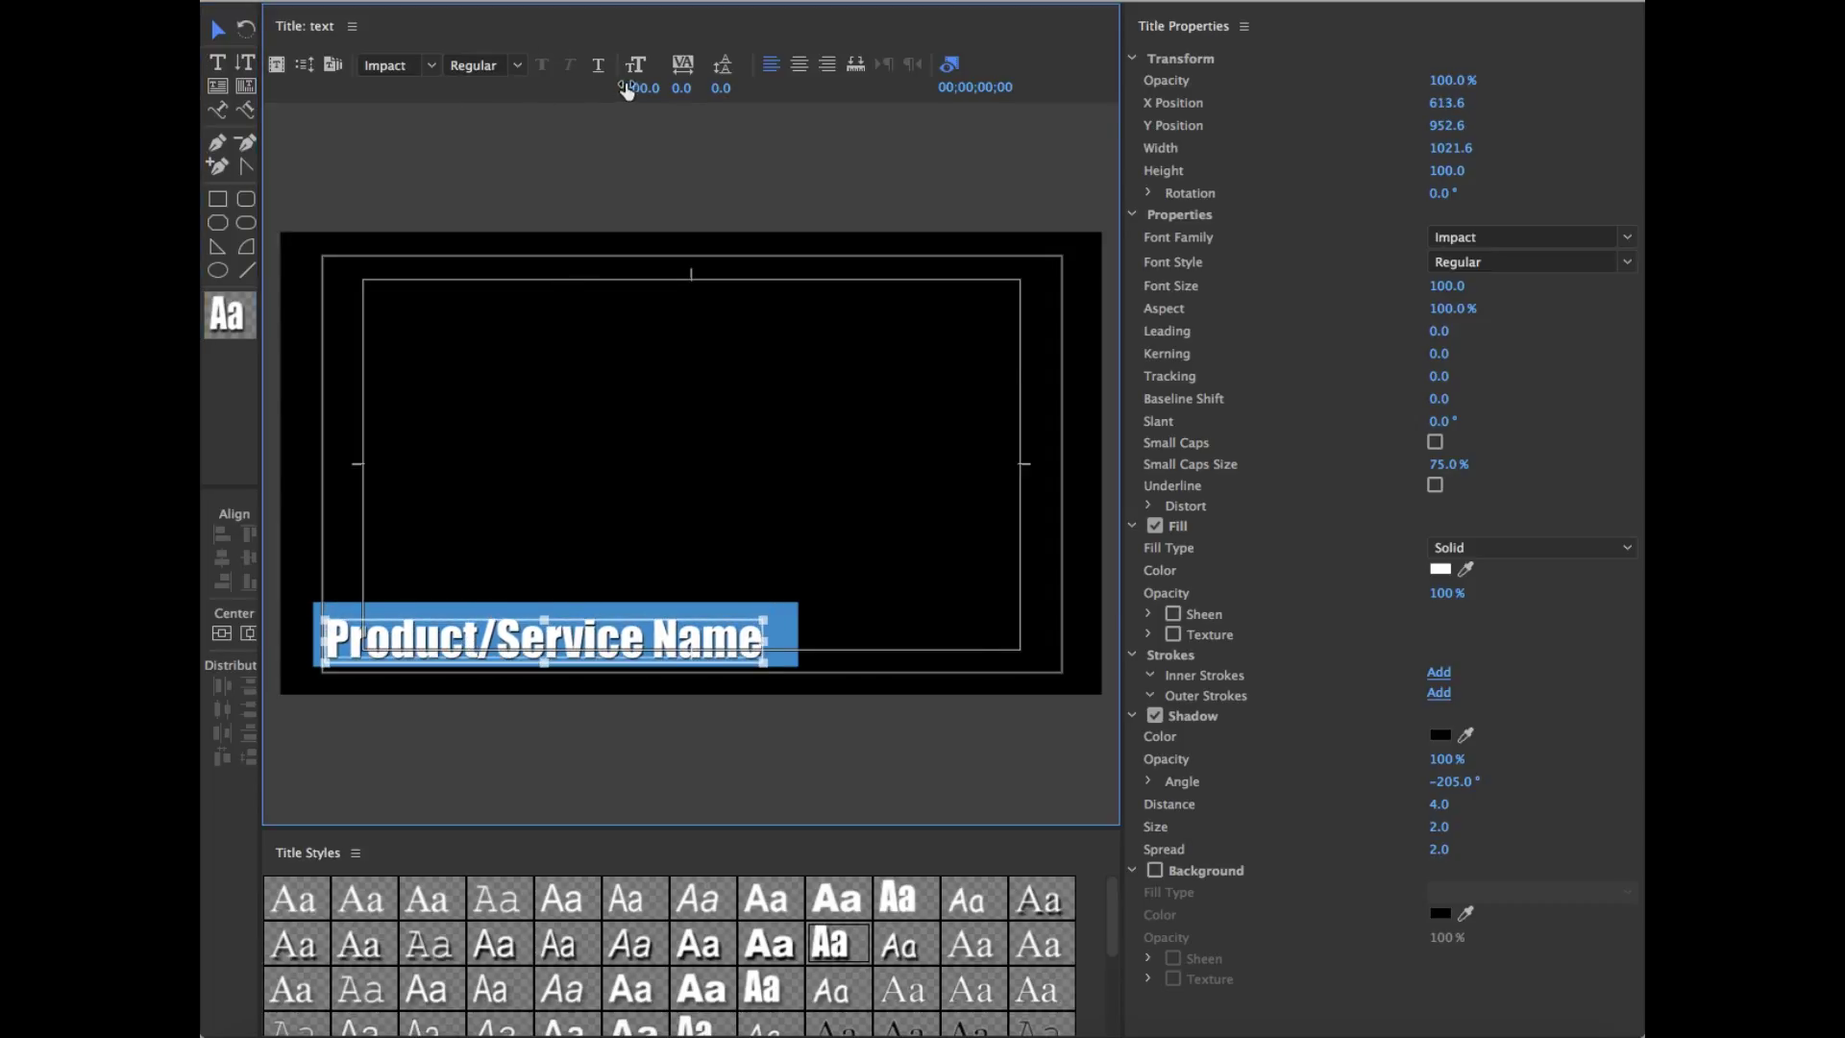
{"action": "mouse_move", "coordinate": [642, 88]}
{"action": "left_mouse_down"}
{"action": "mouse_move", "coordinate": [680, 87]}
{"action": "mouse_move", "coordinate": [646, 88]}
{"action": "left_mouse_up"}
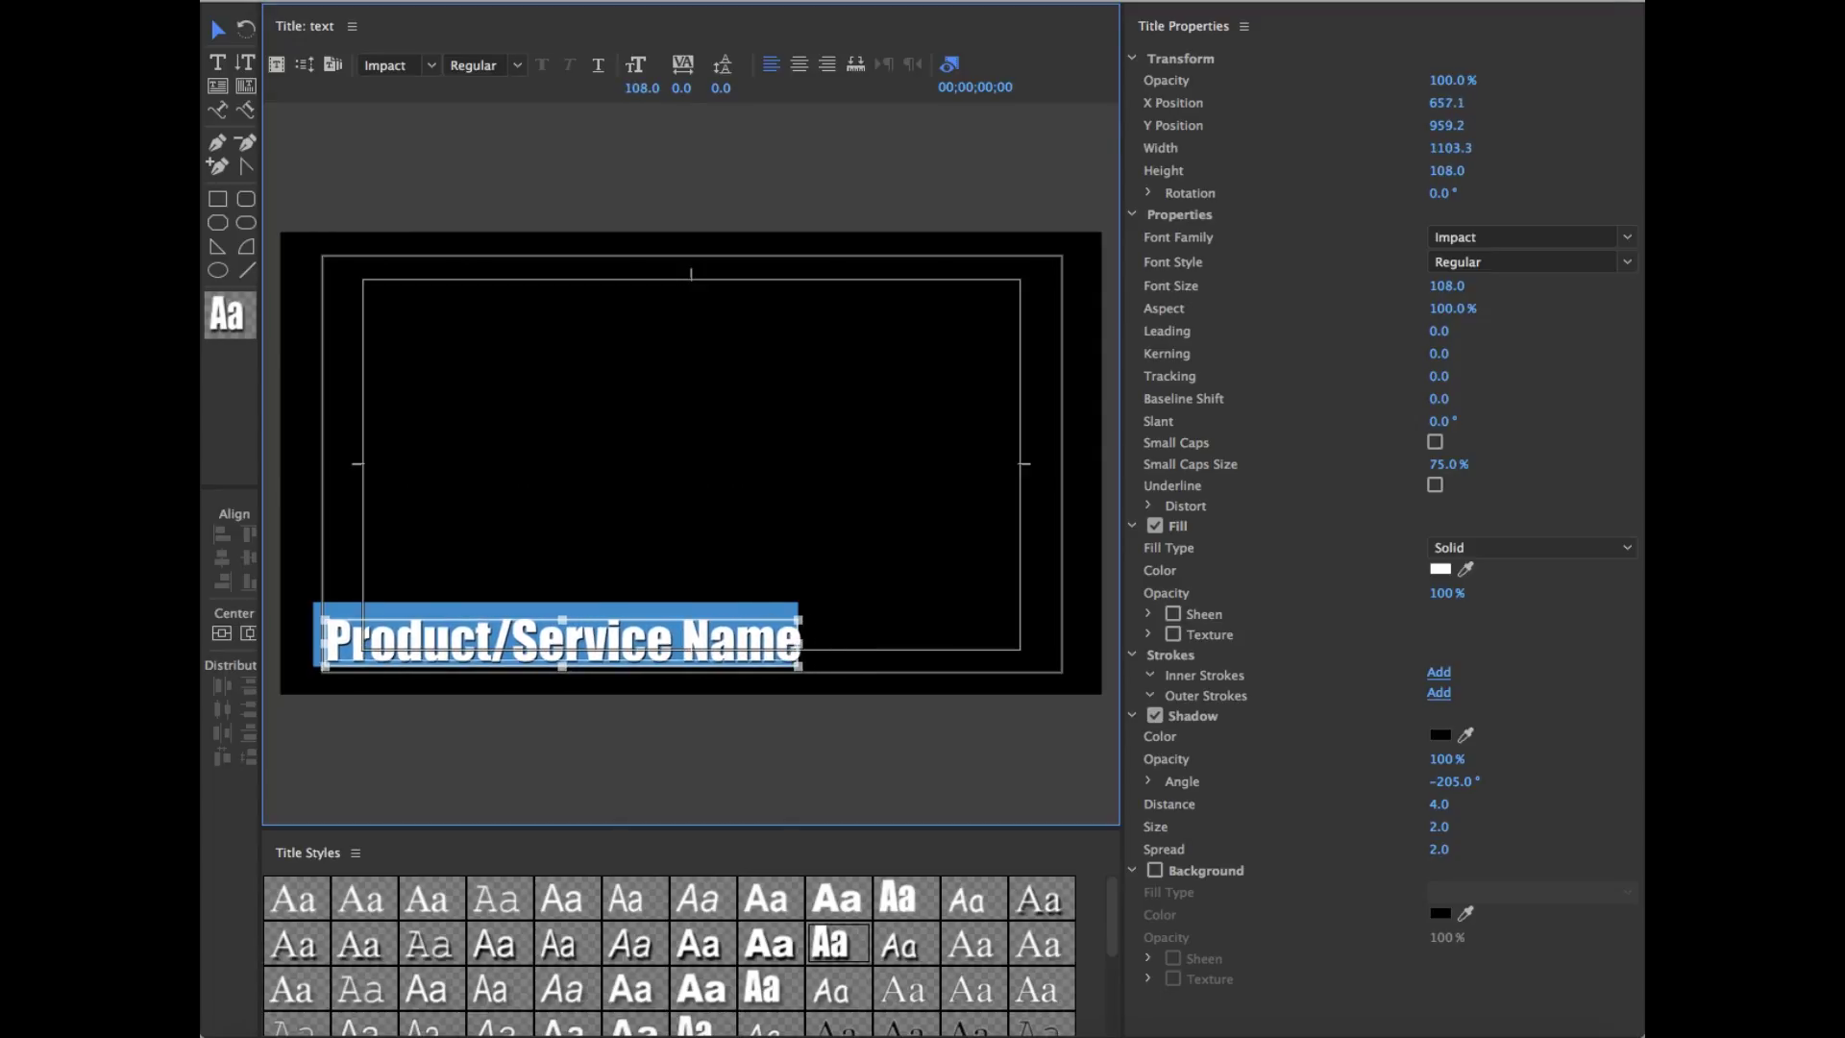
{"action": "left_click_drag", "start_coordinate": [582, 641], "coordinate": [573, 637]}
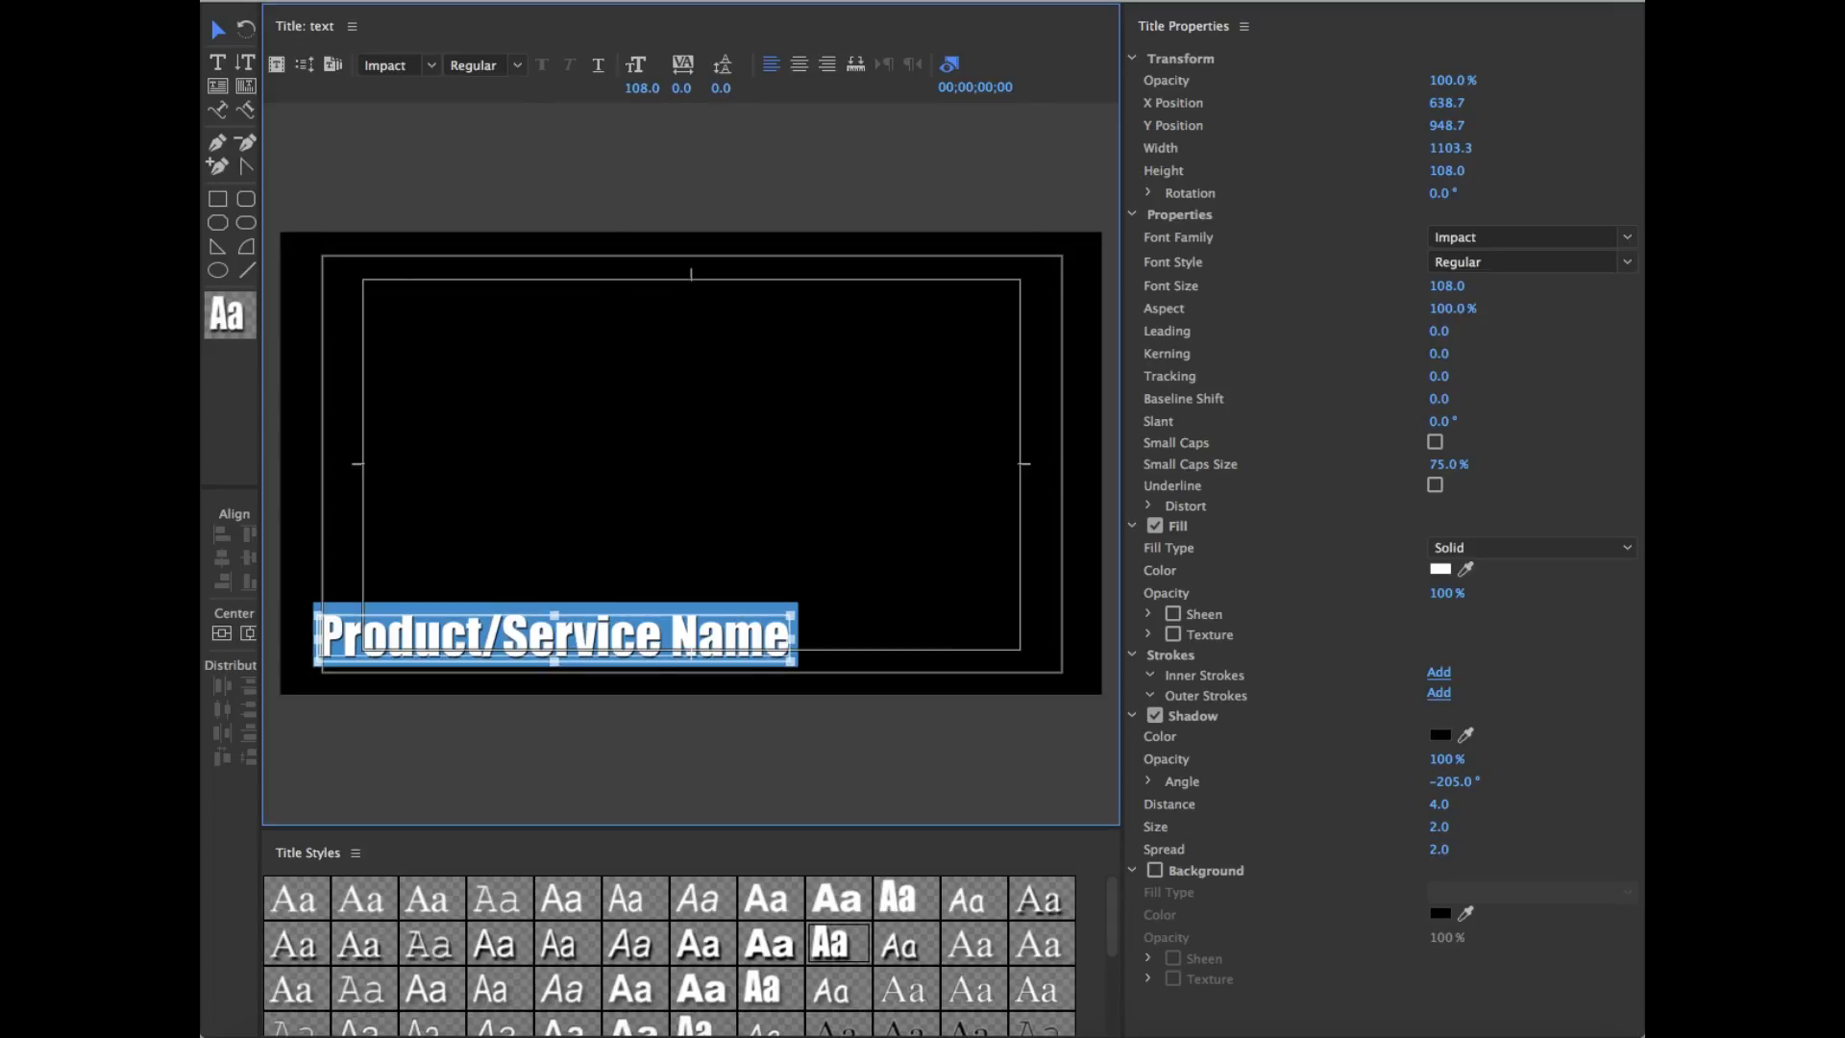
{"action": "left_click_drag", "start_coordinate": [642, 88], "coordinate": [644, 88]}
{"action": "left_click_drag", "start_coordinate": [509, 641], "coordinate": [525, 652]}
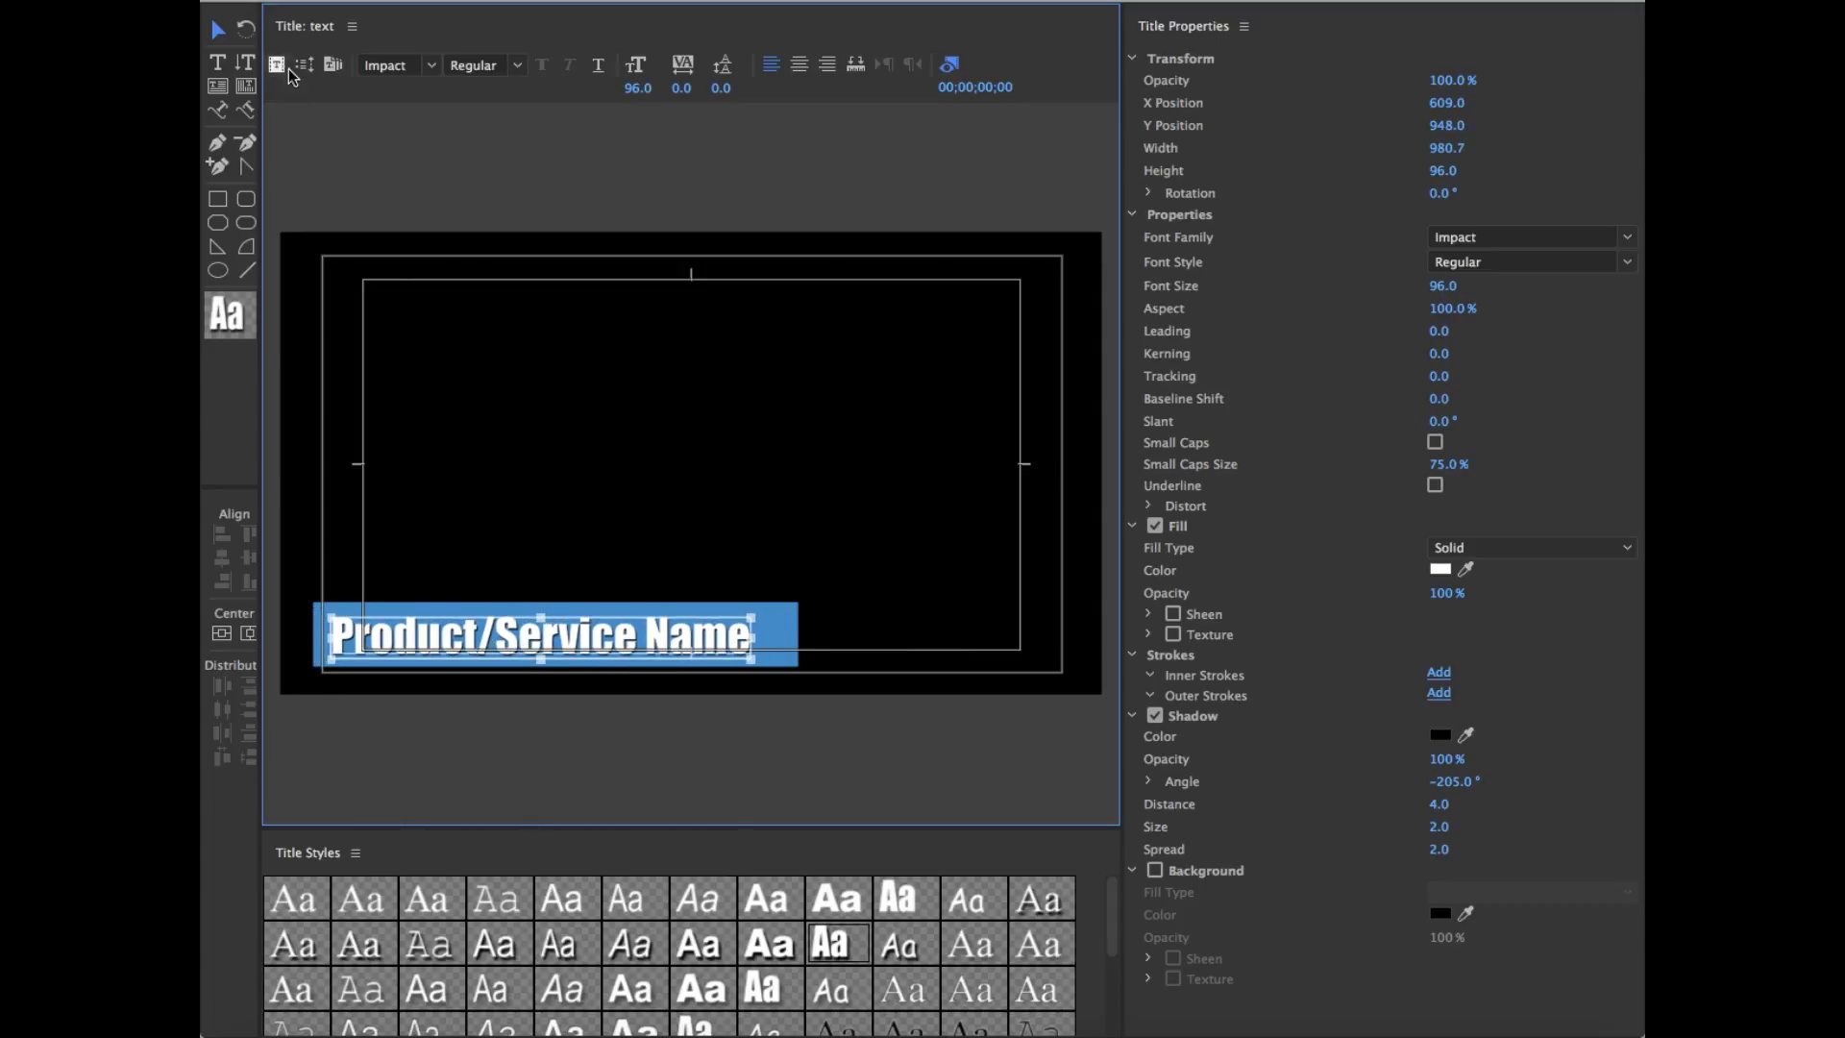
{"action": "left_click", "coordinate": [214, 3]}
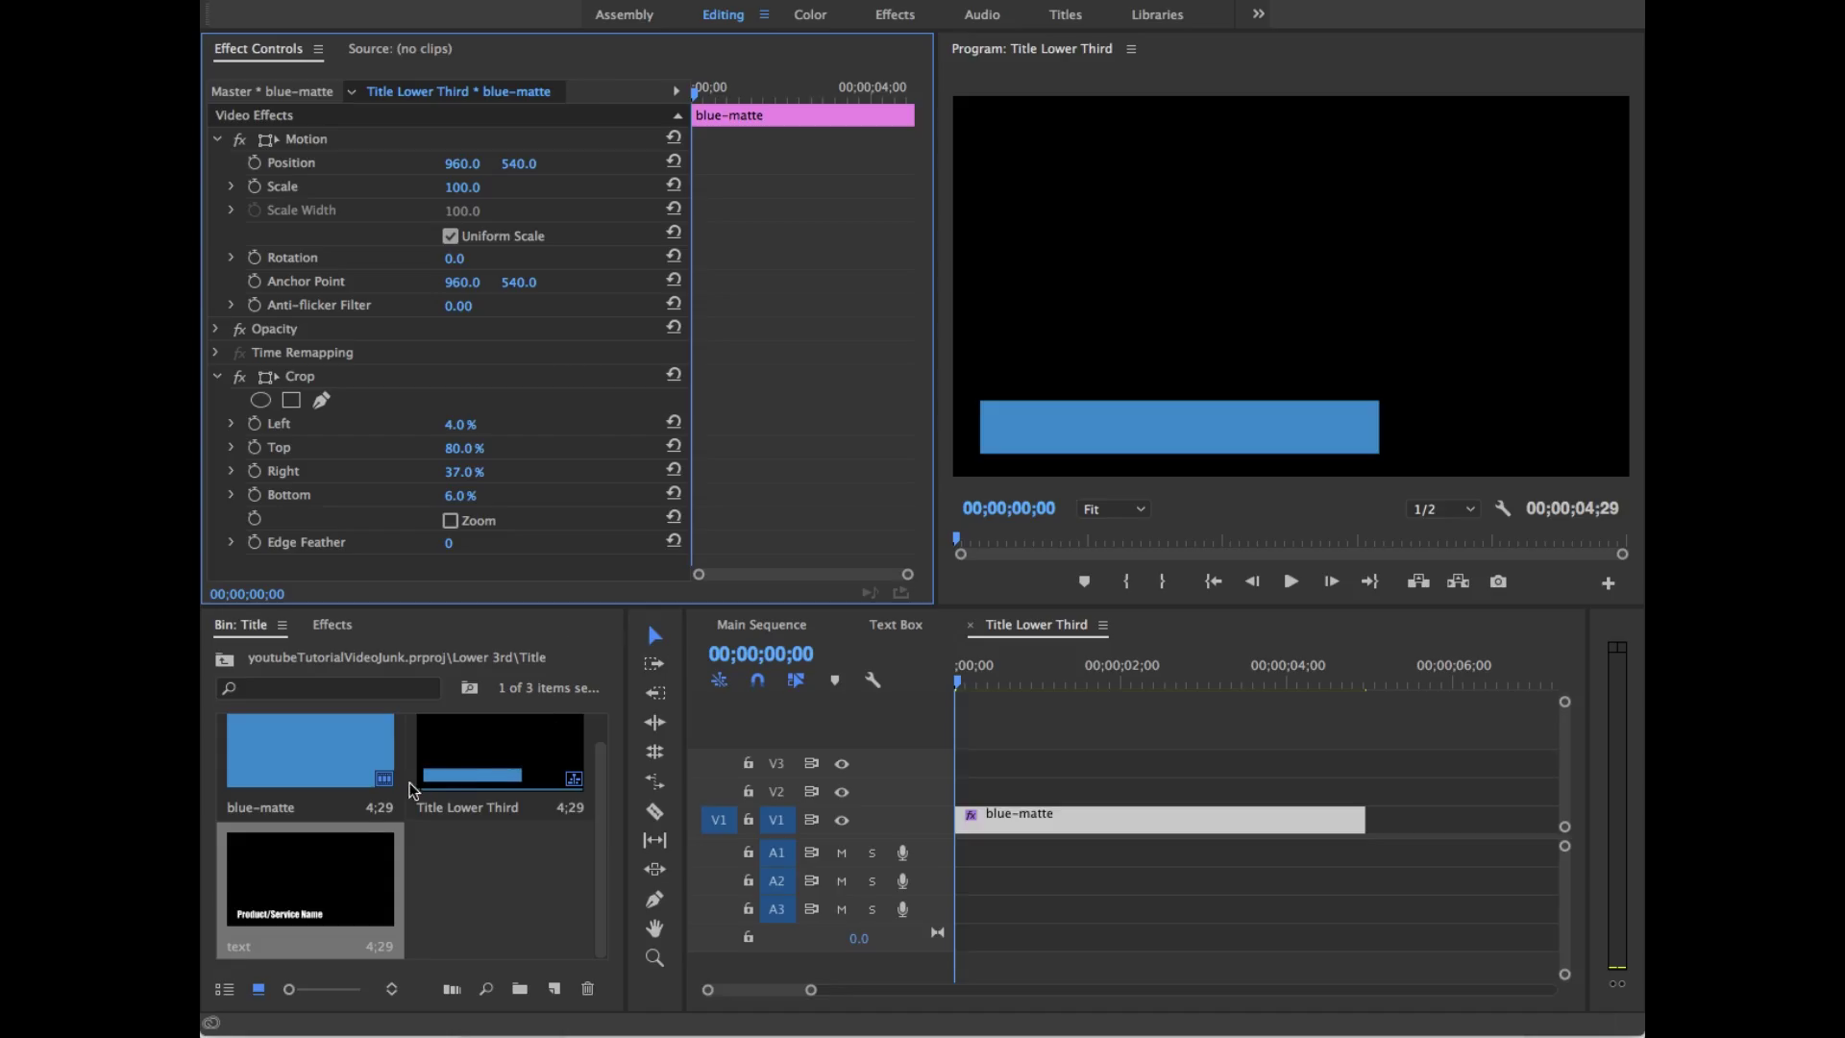
Step: Place the text title on V2 above blue-matte
{"action": "left_click_drag", "start_coordinate": [255, 937], "coordinate": [927, 790]}
{"action": "left_click", "coordinate": [966, 678]}
{"action": "mouse_move", "coordinate": [973, 676]}
{"action": "left_mouse_down"}
{"action": "mouse_move", "coordinate": [1386, 656]}
{"action": "mouse_move", "coordinate": [947, 672]}
{"action": "left_mouse_up"}
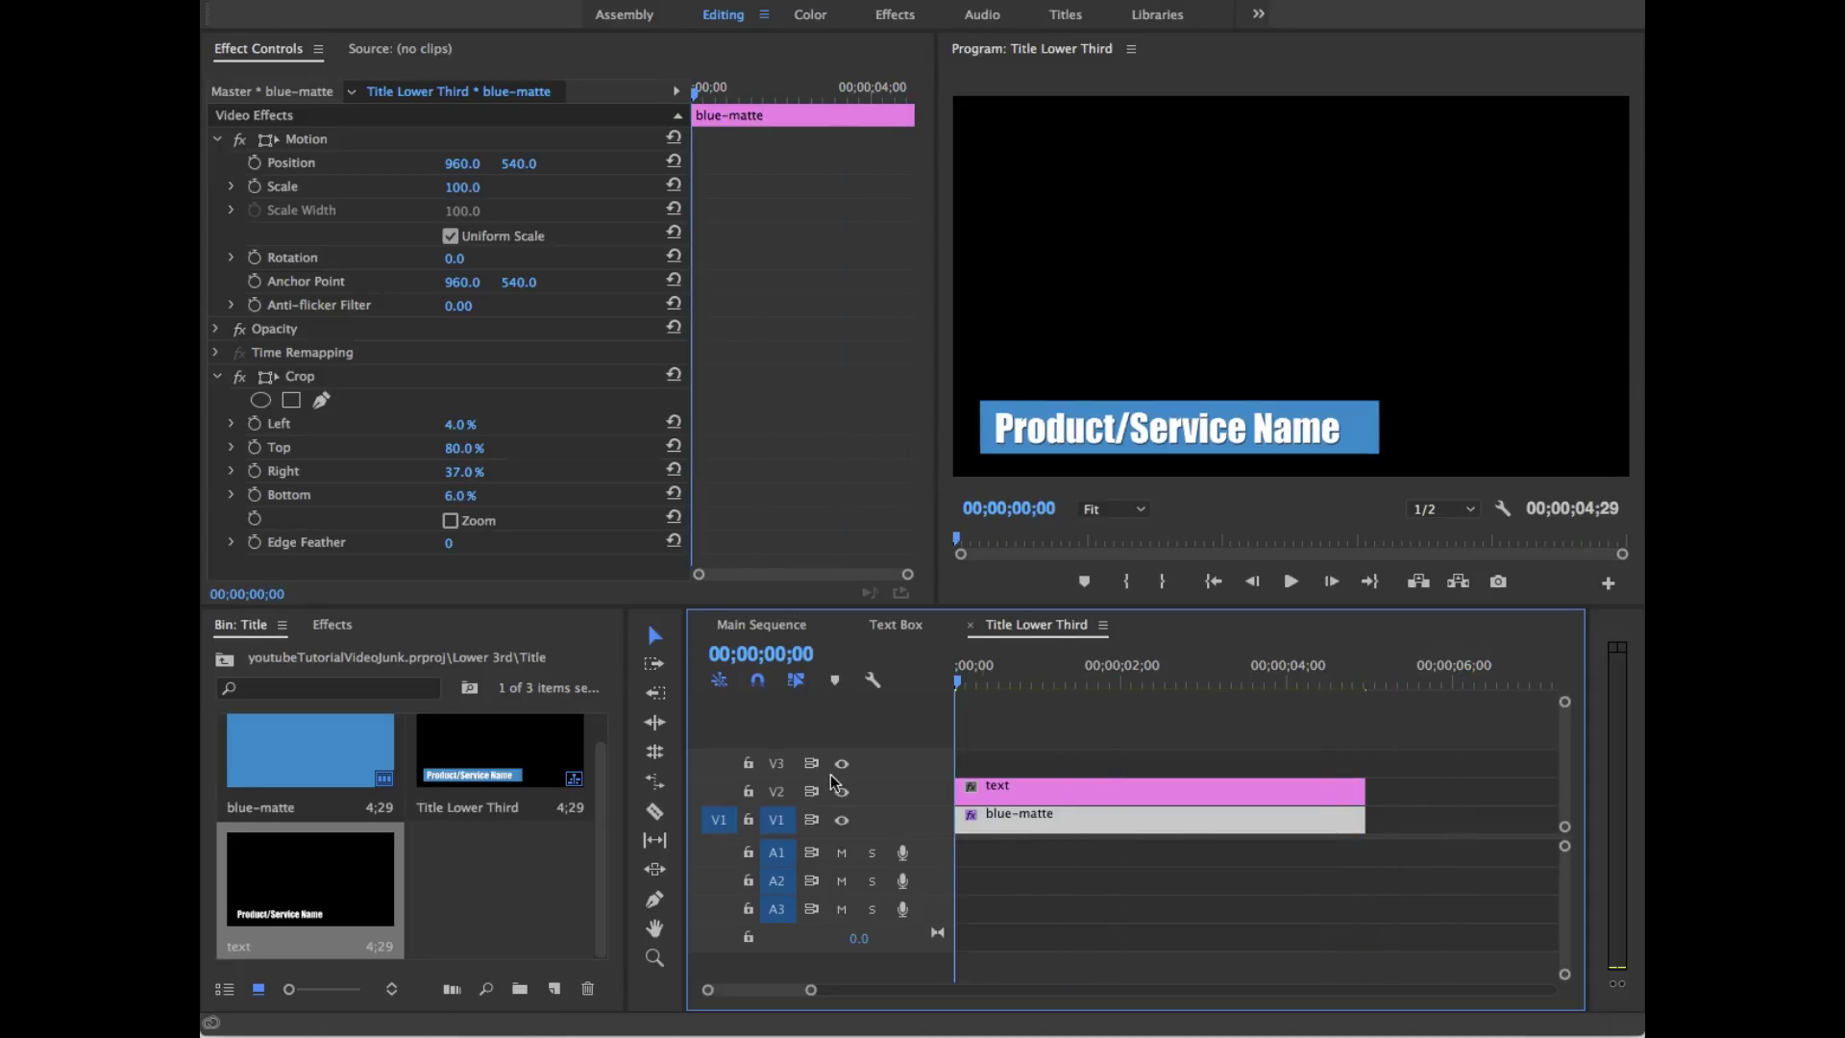
Step: Keyframe blue-matte Position X at -251 at the start, 1074 at frame 11, and 964 at frame 15
{"action": "left_click", "coordinate": [254, 162]}
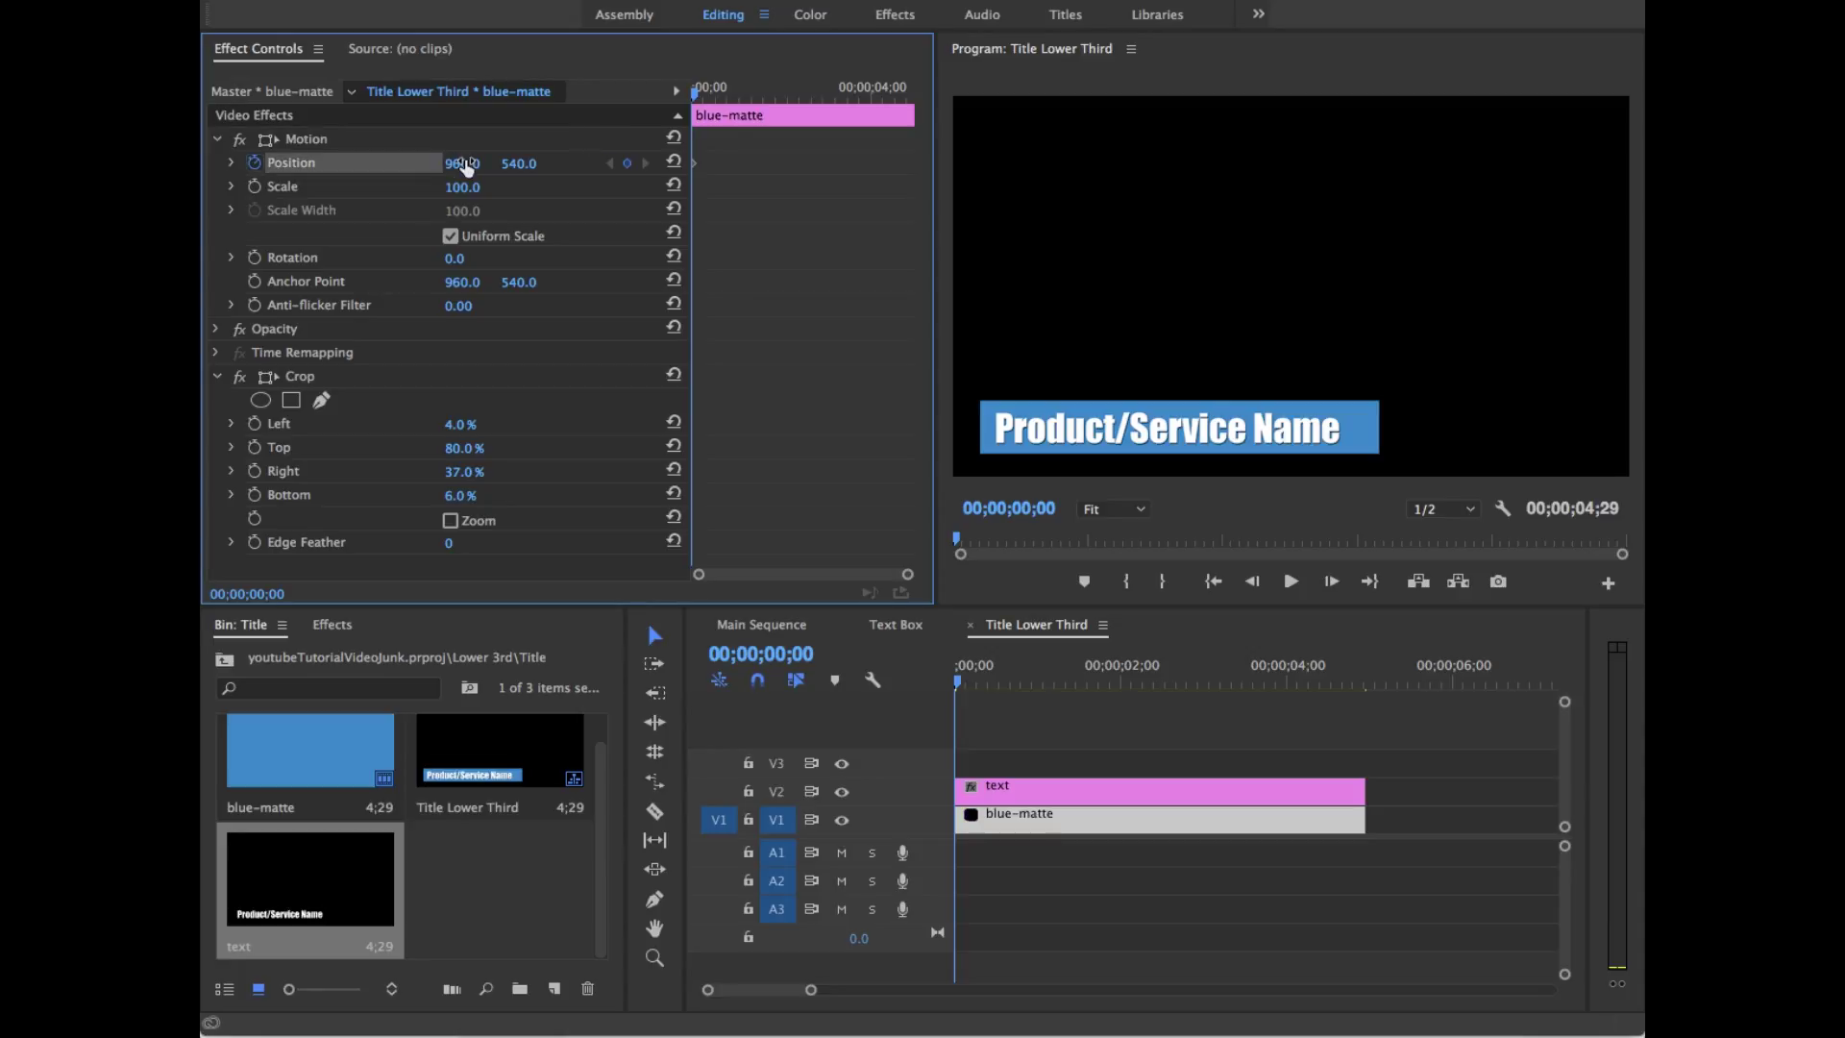
{"action": "left_click_drag", "start_coordinate": [463, 163], "coordinate": [190, 163]}
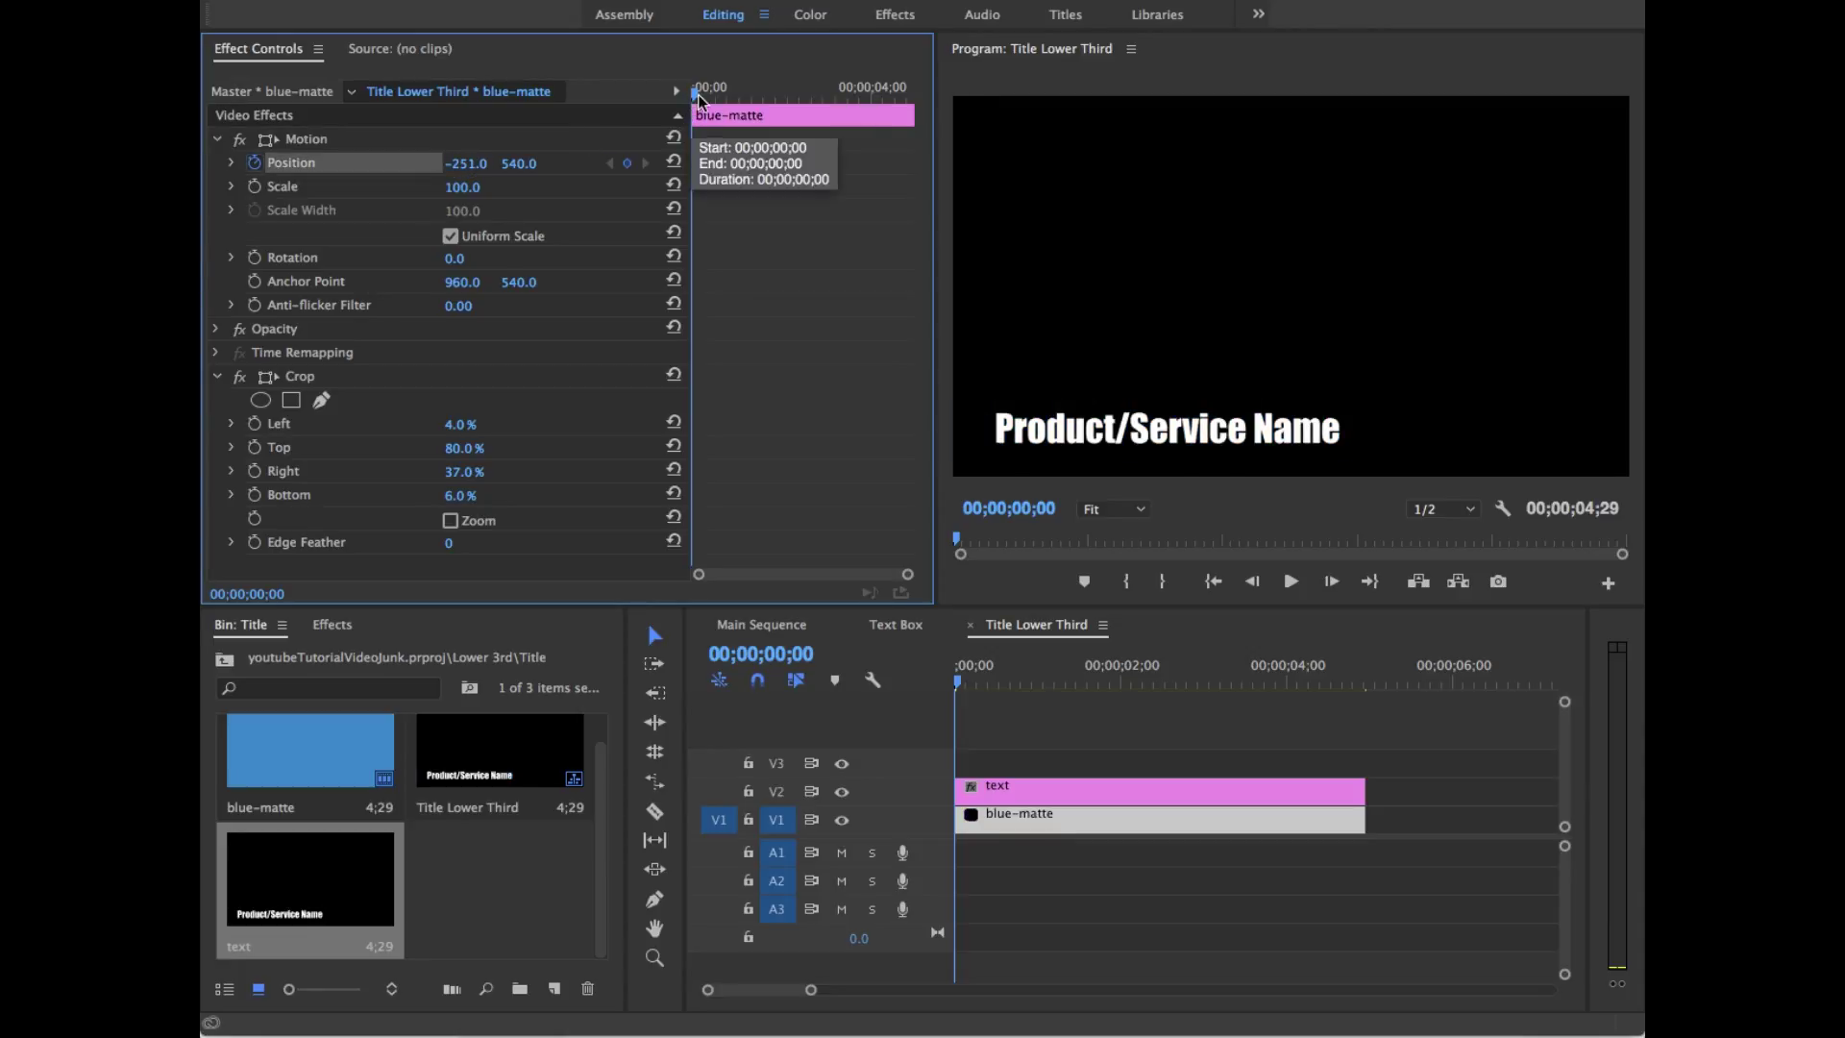
{"action": "left_click_drag", "start_coordinate": [699, 93], "coordinate": [709, 96]}
{"action": "left_click_drag", "start_coordinate": [466, 163], "coordinate": [774, 164]}
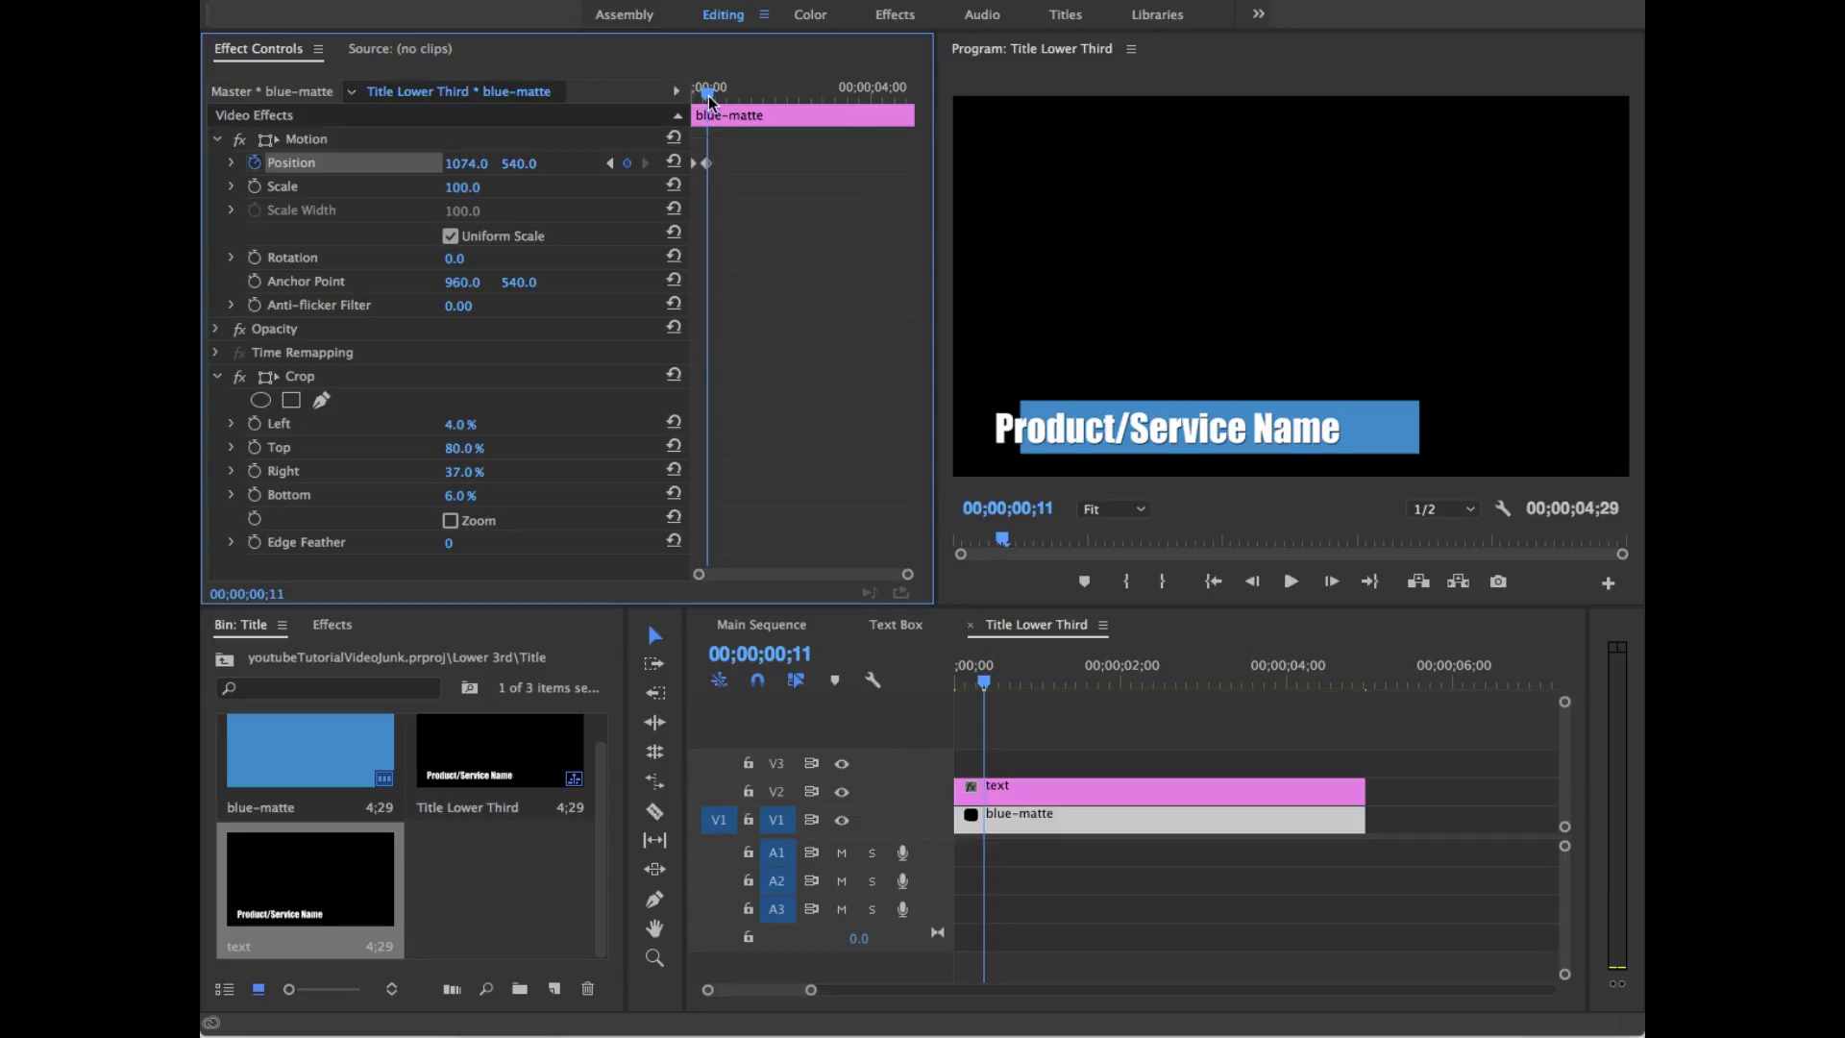
{"action": "left_click_drag", "start_coordinate": [708, 93], "coordinate": [714, 106]}
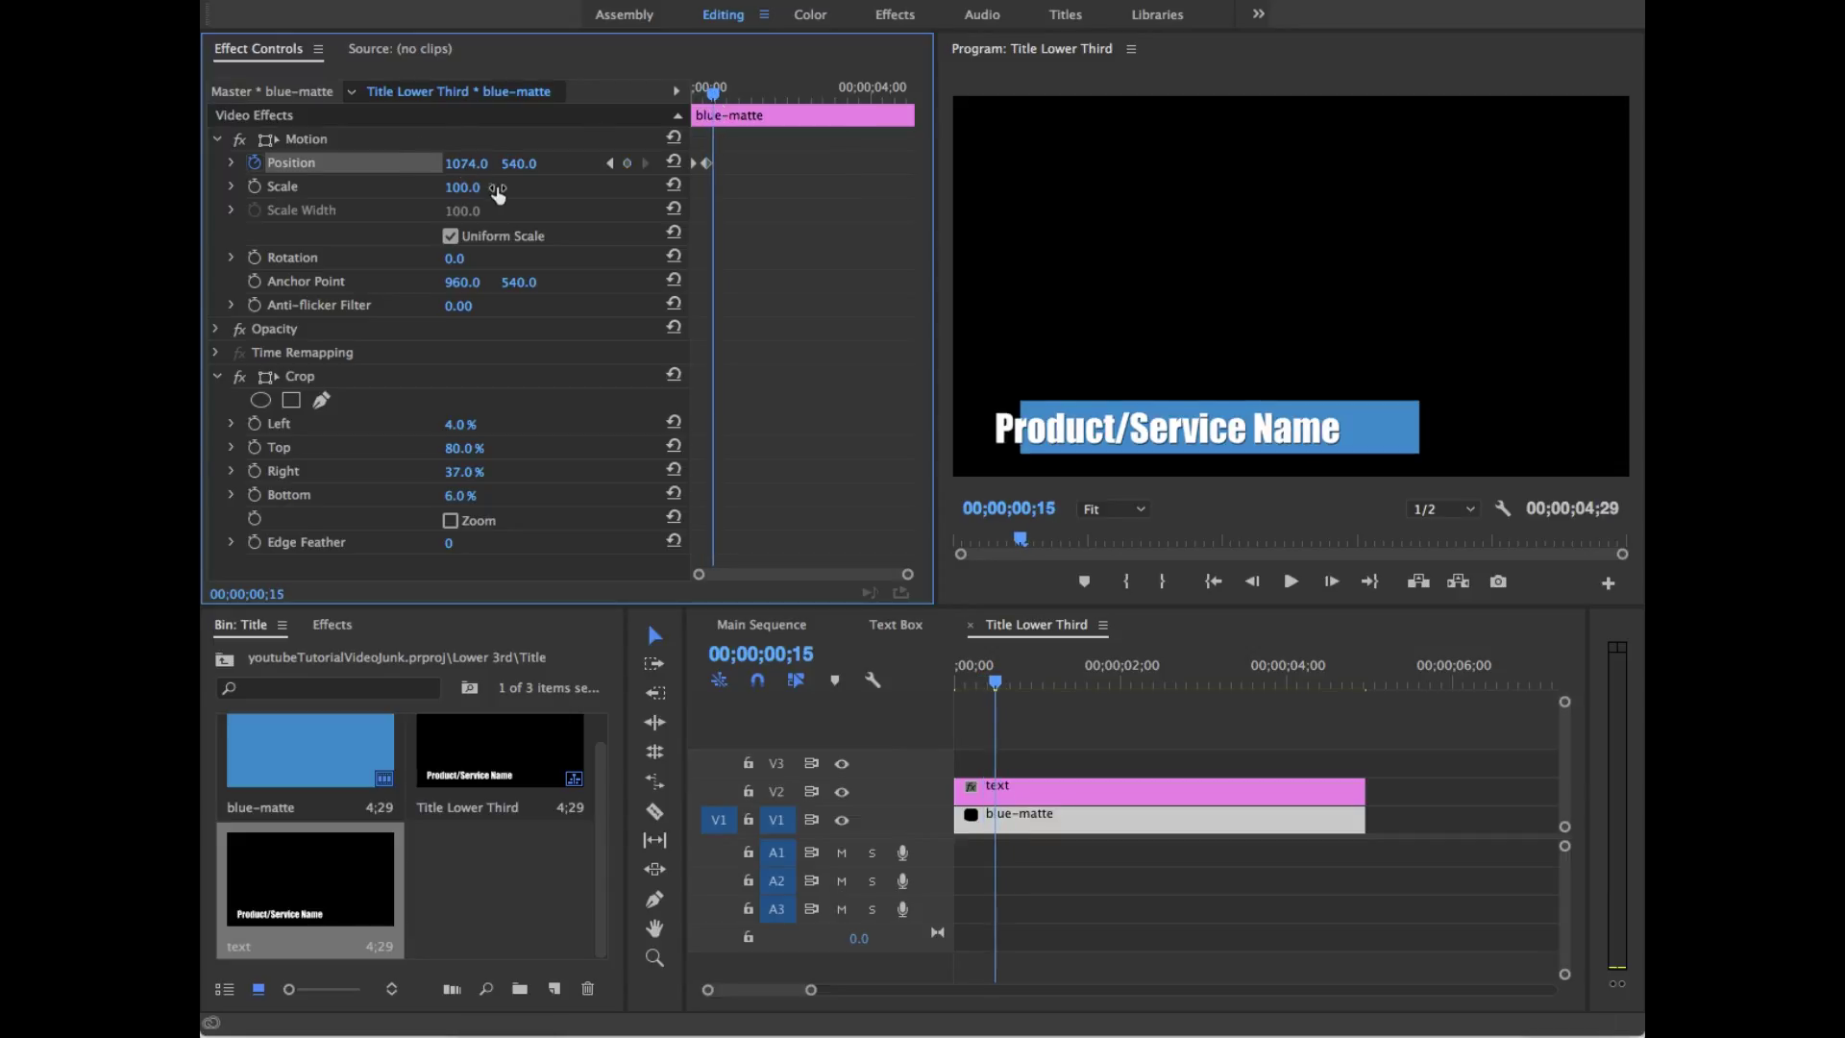
{"action": "left_click_drag", "start_coordinate": [479, 164], "coordinate": [376, 165]}
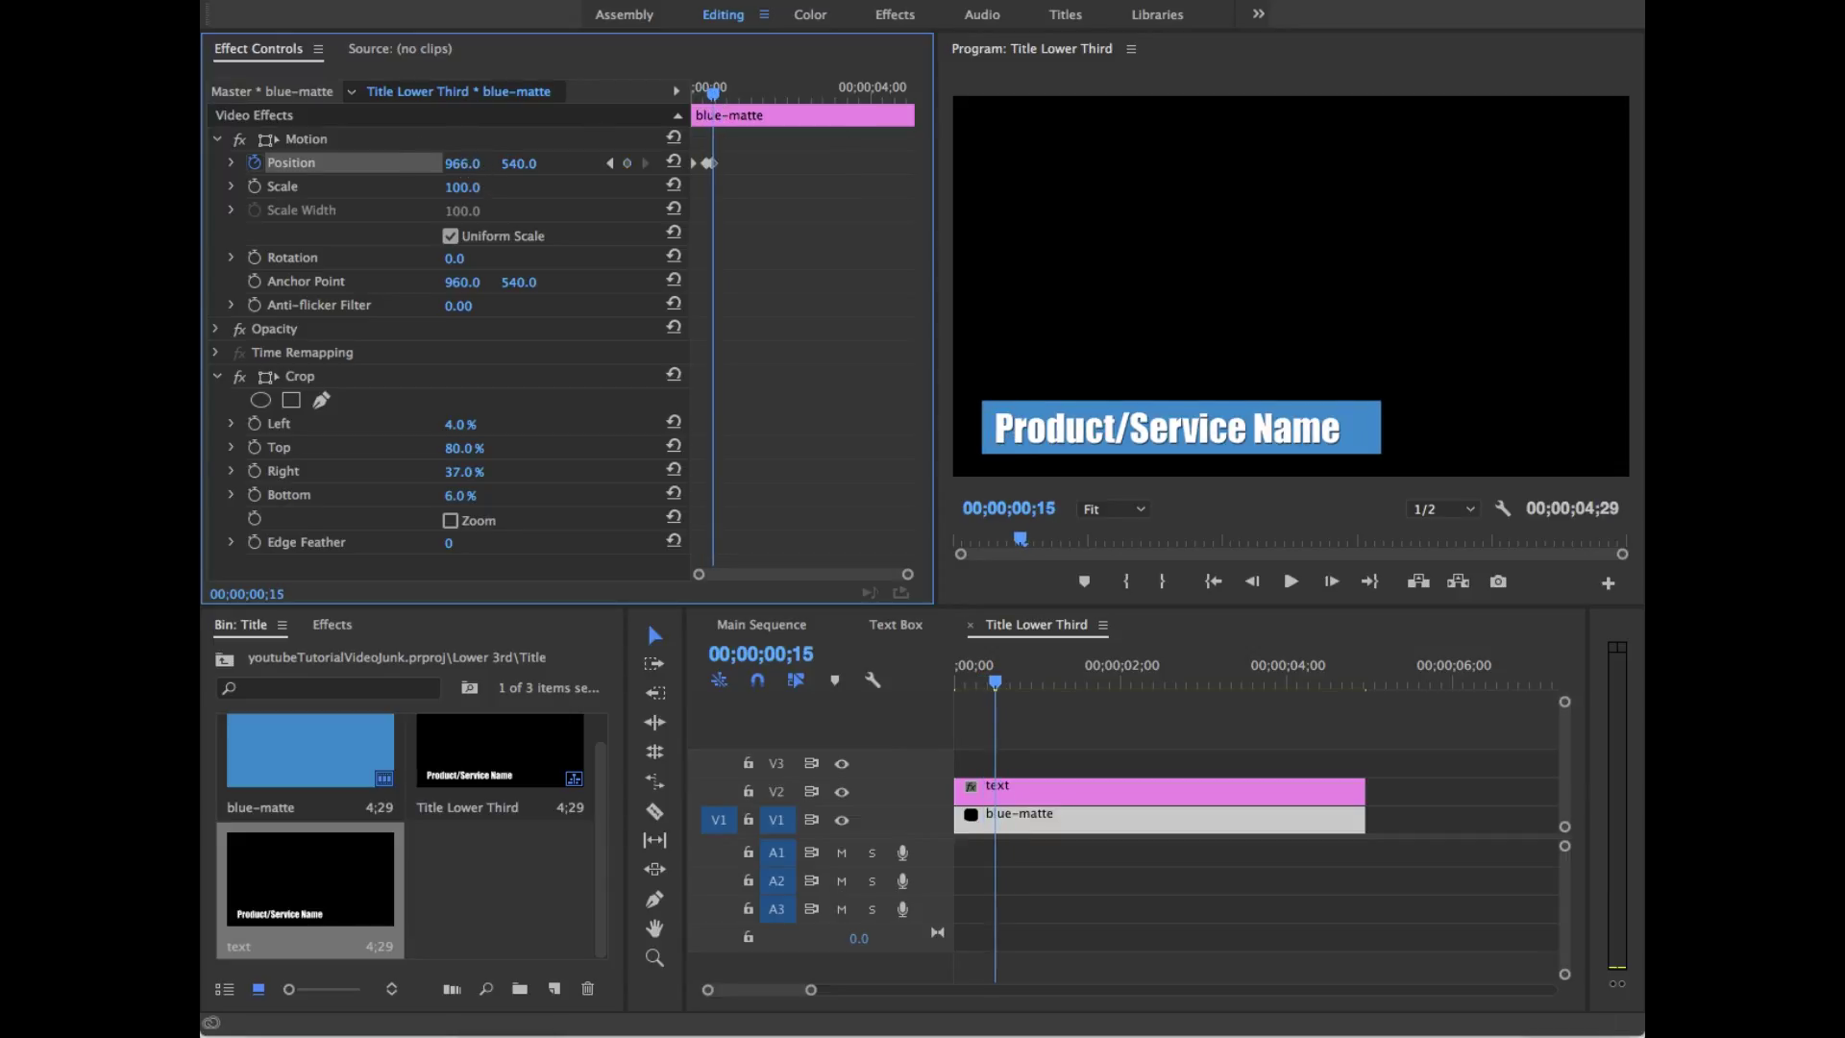
{"action": "left_click_drag", "start_coordinate": [714, 121], "coordinate": [710, 121]}
Step: Play back the blue bar slide-in and review its position keyframes
{"action": "key", "text": "space"}
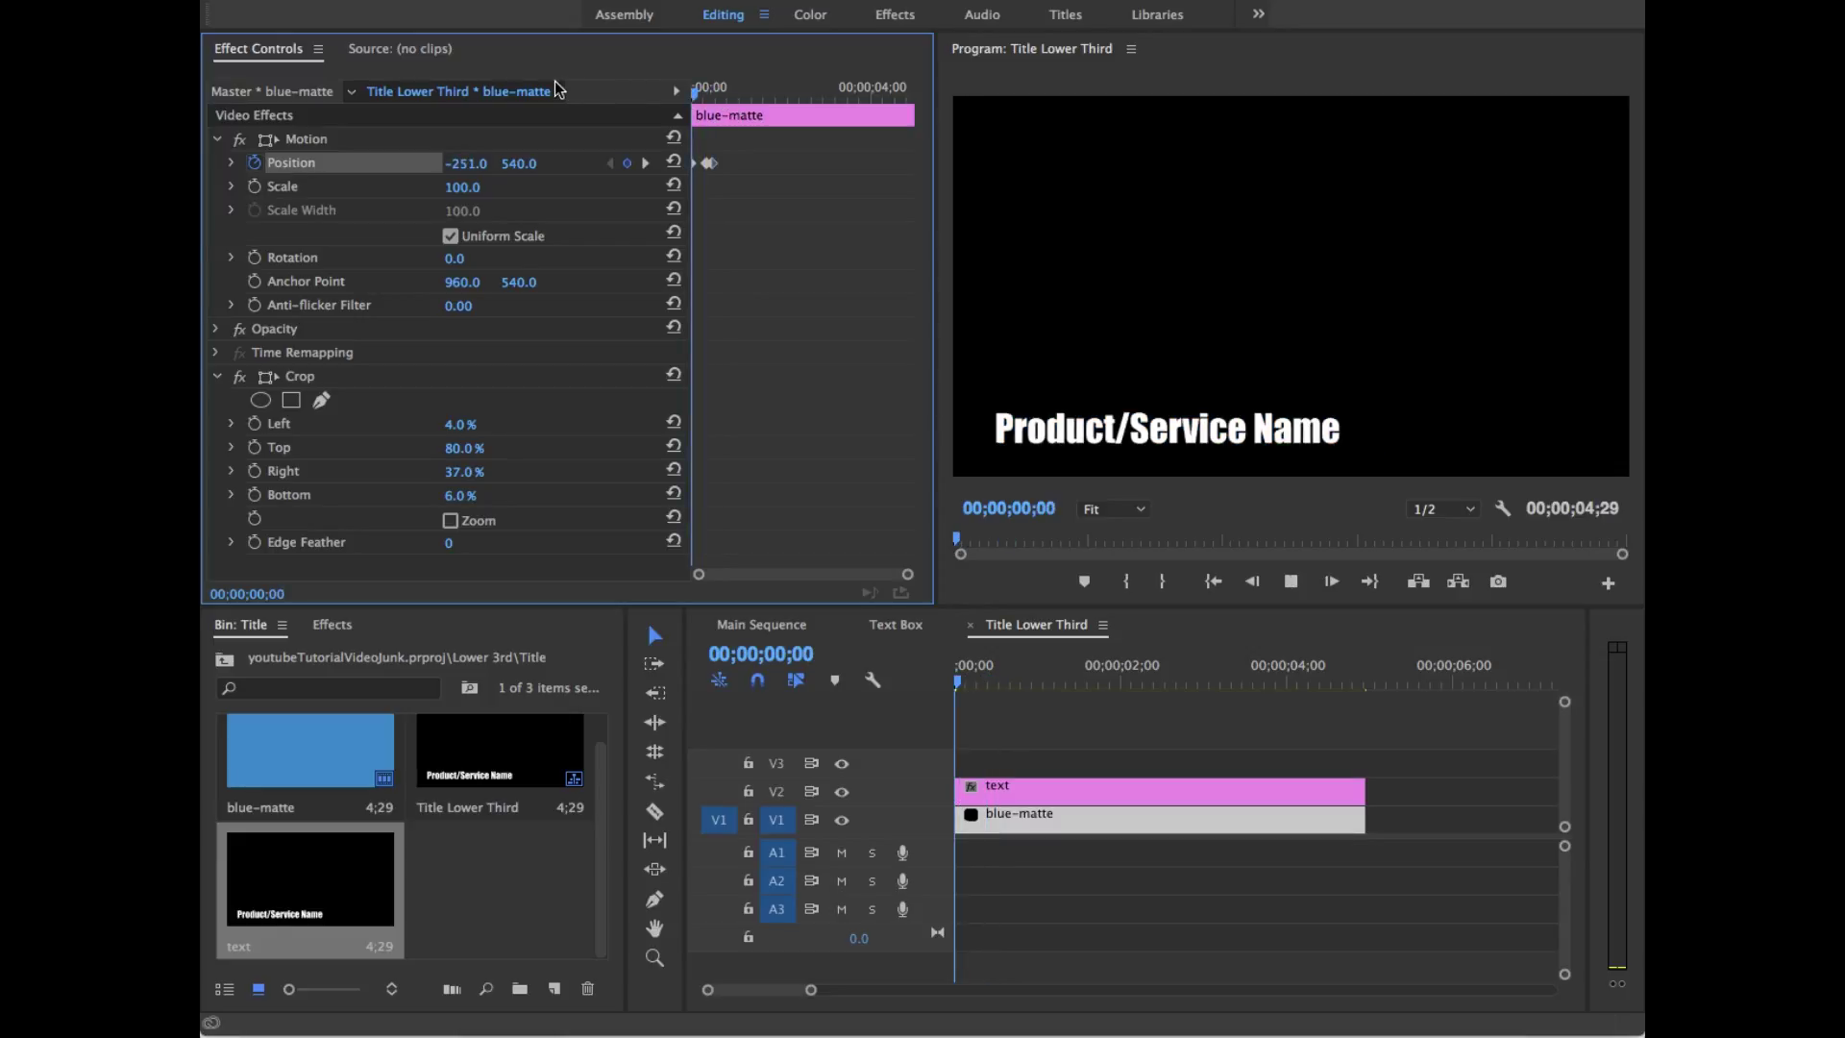
{"action": "key", "text": "space"}
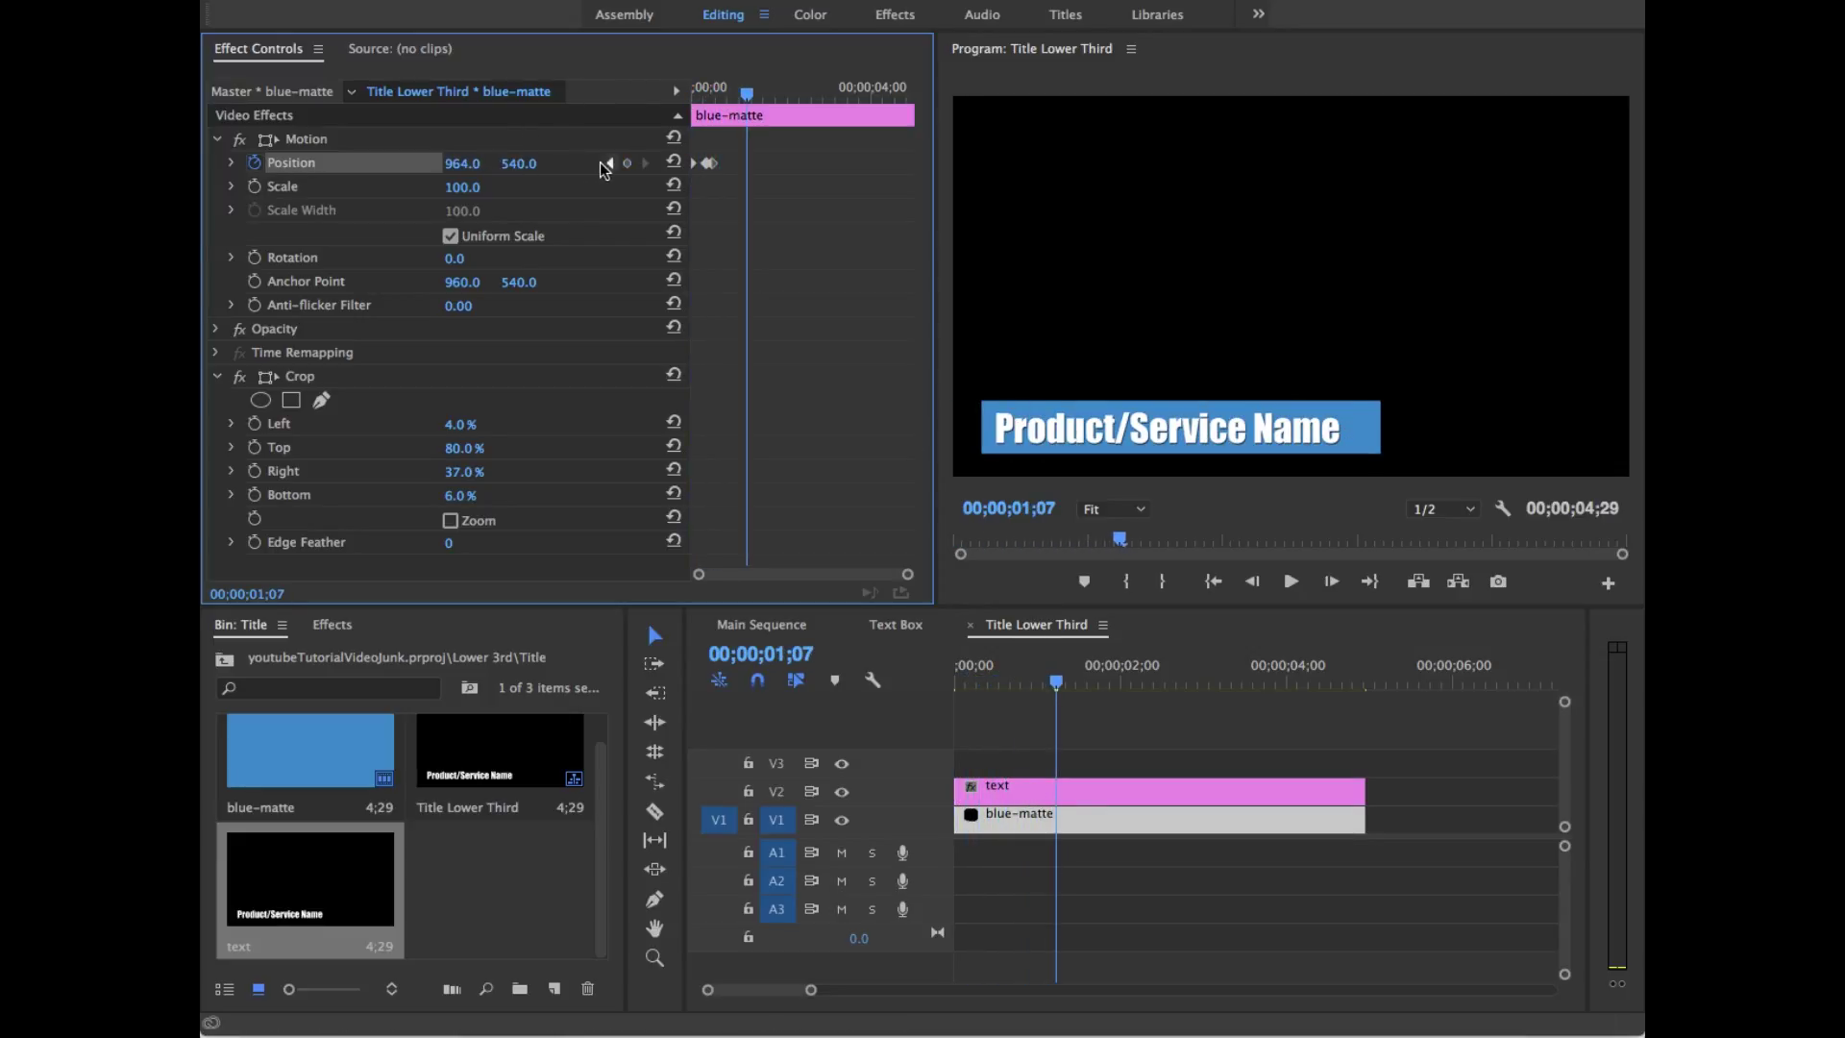
{"action": "left_click_drag", "start_coordinate": [723, 146], "coordinate": [665, 192]}
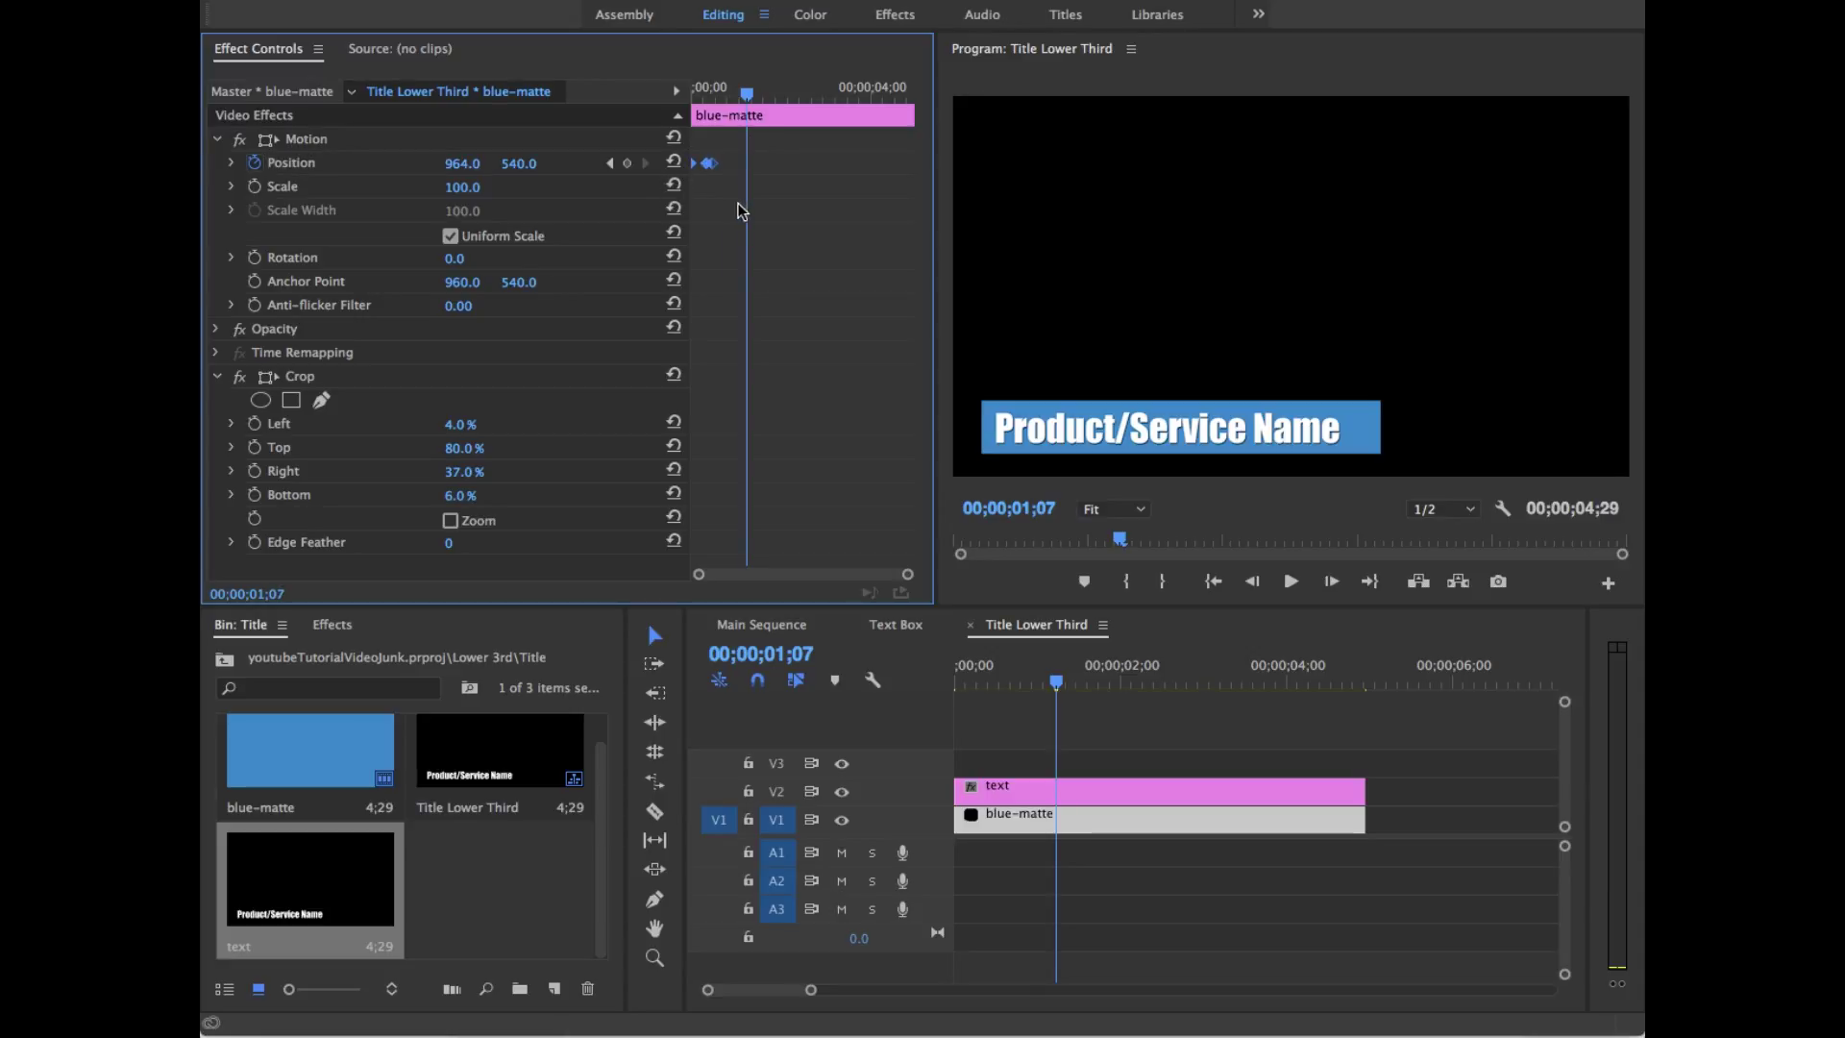
{"action": "left_click_drag", "start_coordinate": [730, 110], "coordinate": [691, 109]}
{"action": "left_click", "coordinate": [1166, 788]}
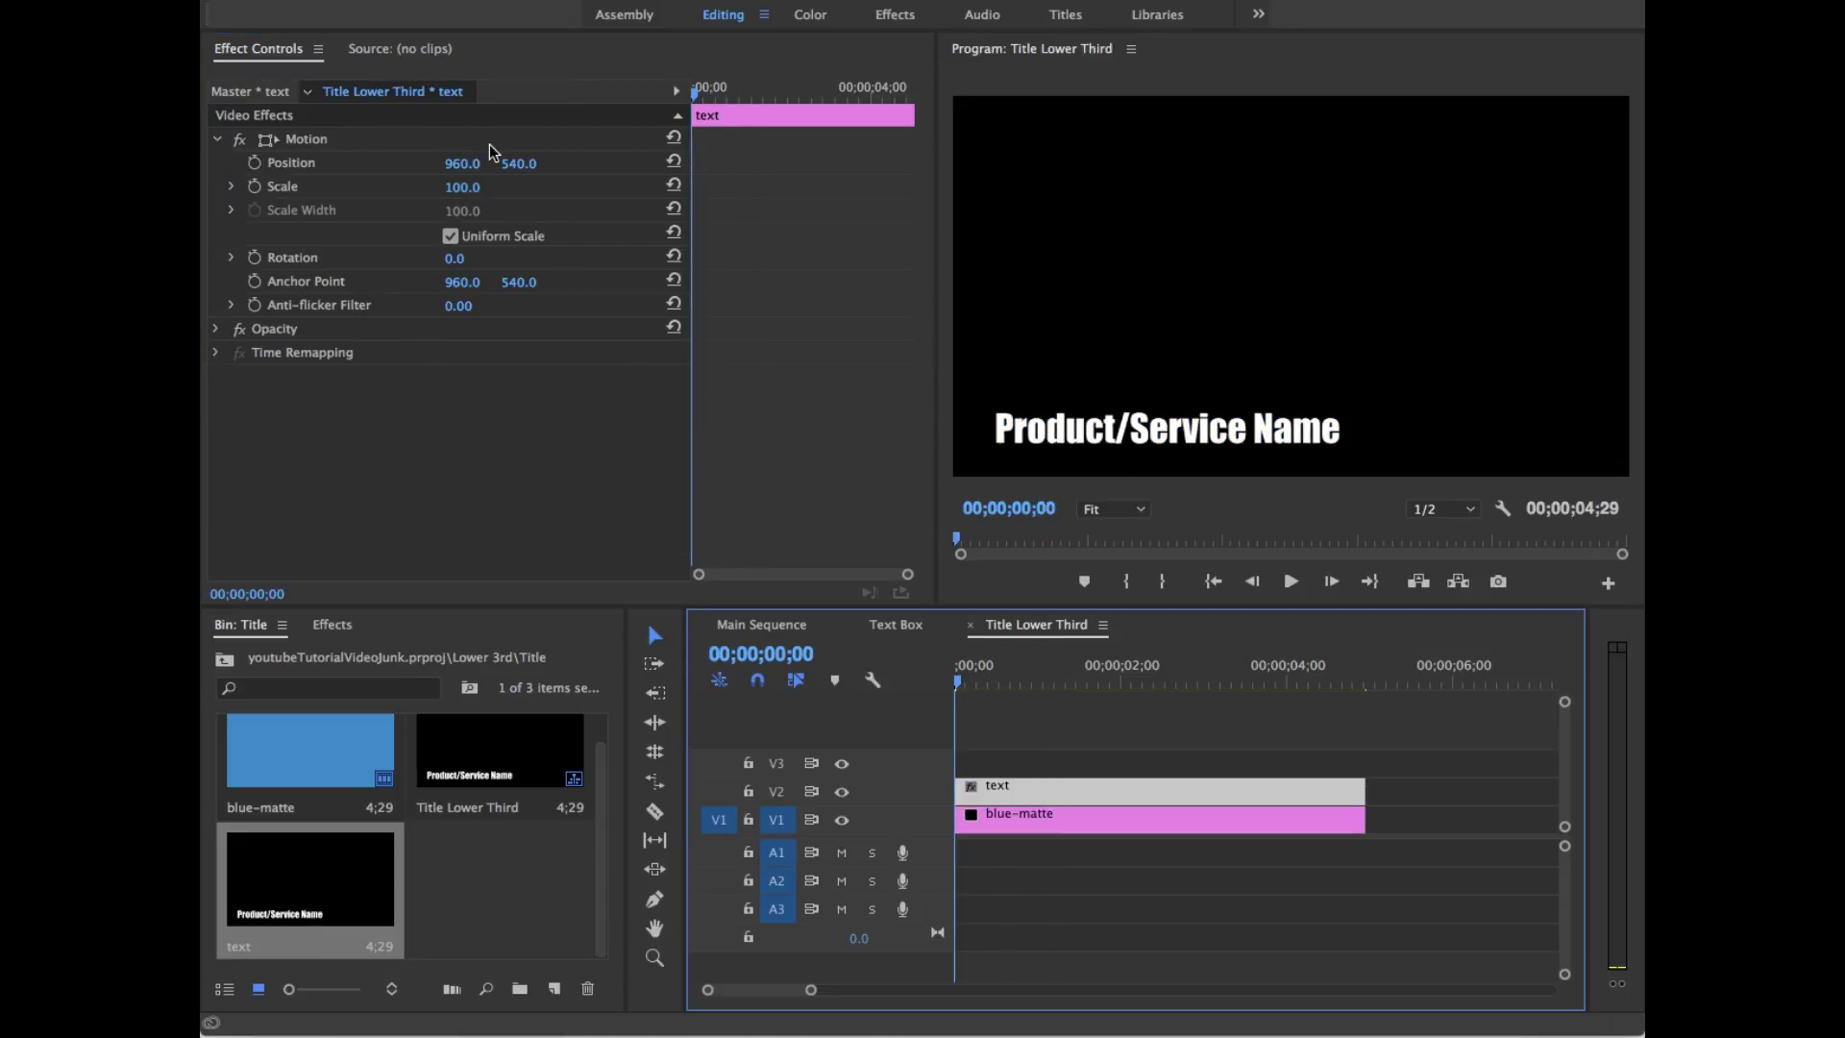
Step: Keyframe the text's Position X at -143 at the start and 1073 at frame 11
{"action": "left_click", "coordinate": [255, 162]}
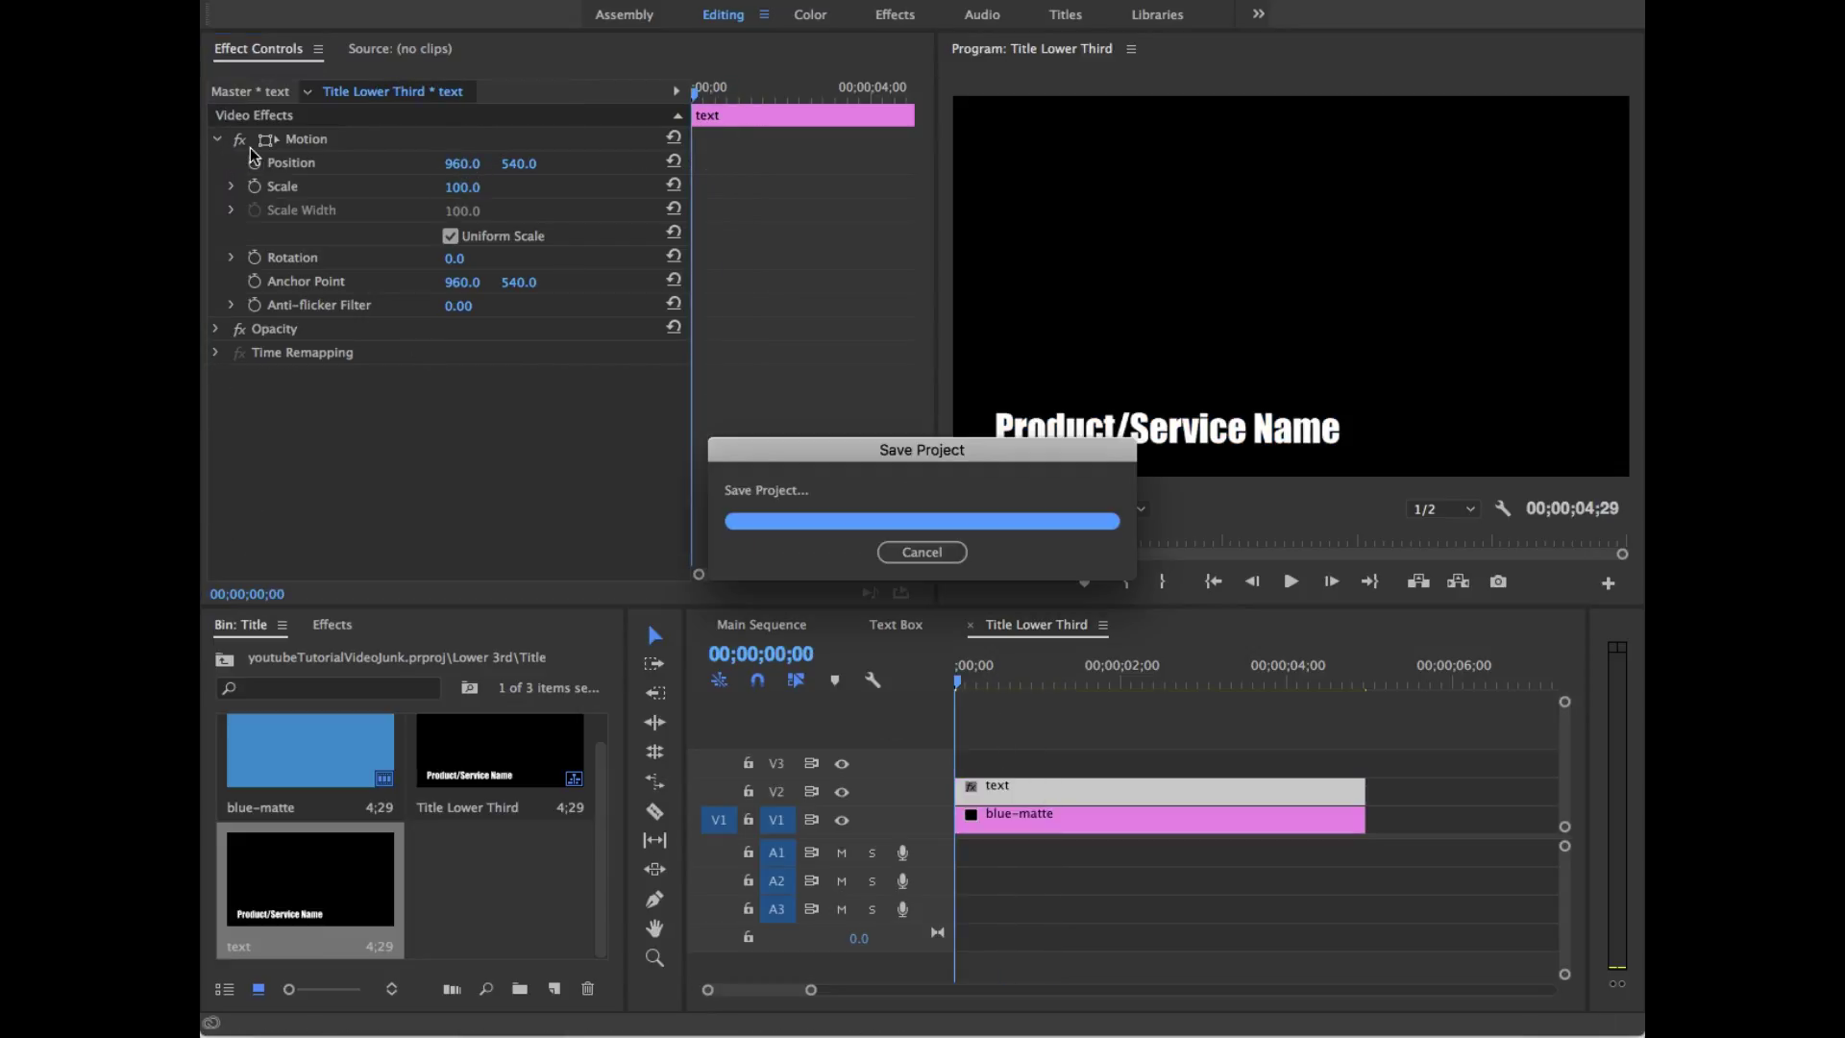
{"action": "left_click_drag", "start_coordinate": [472, 174], "coordinate": [215, 174]}
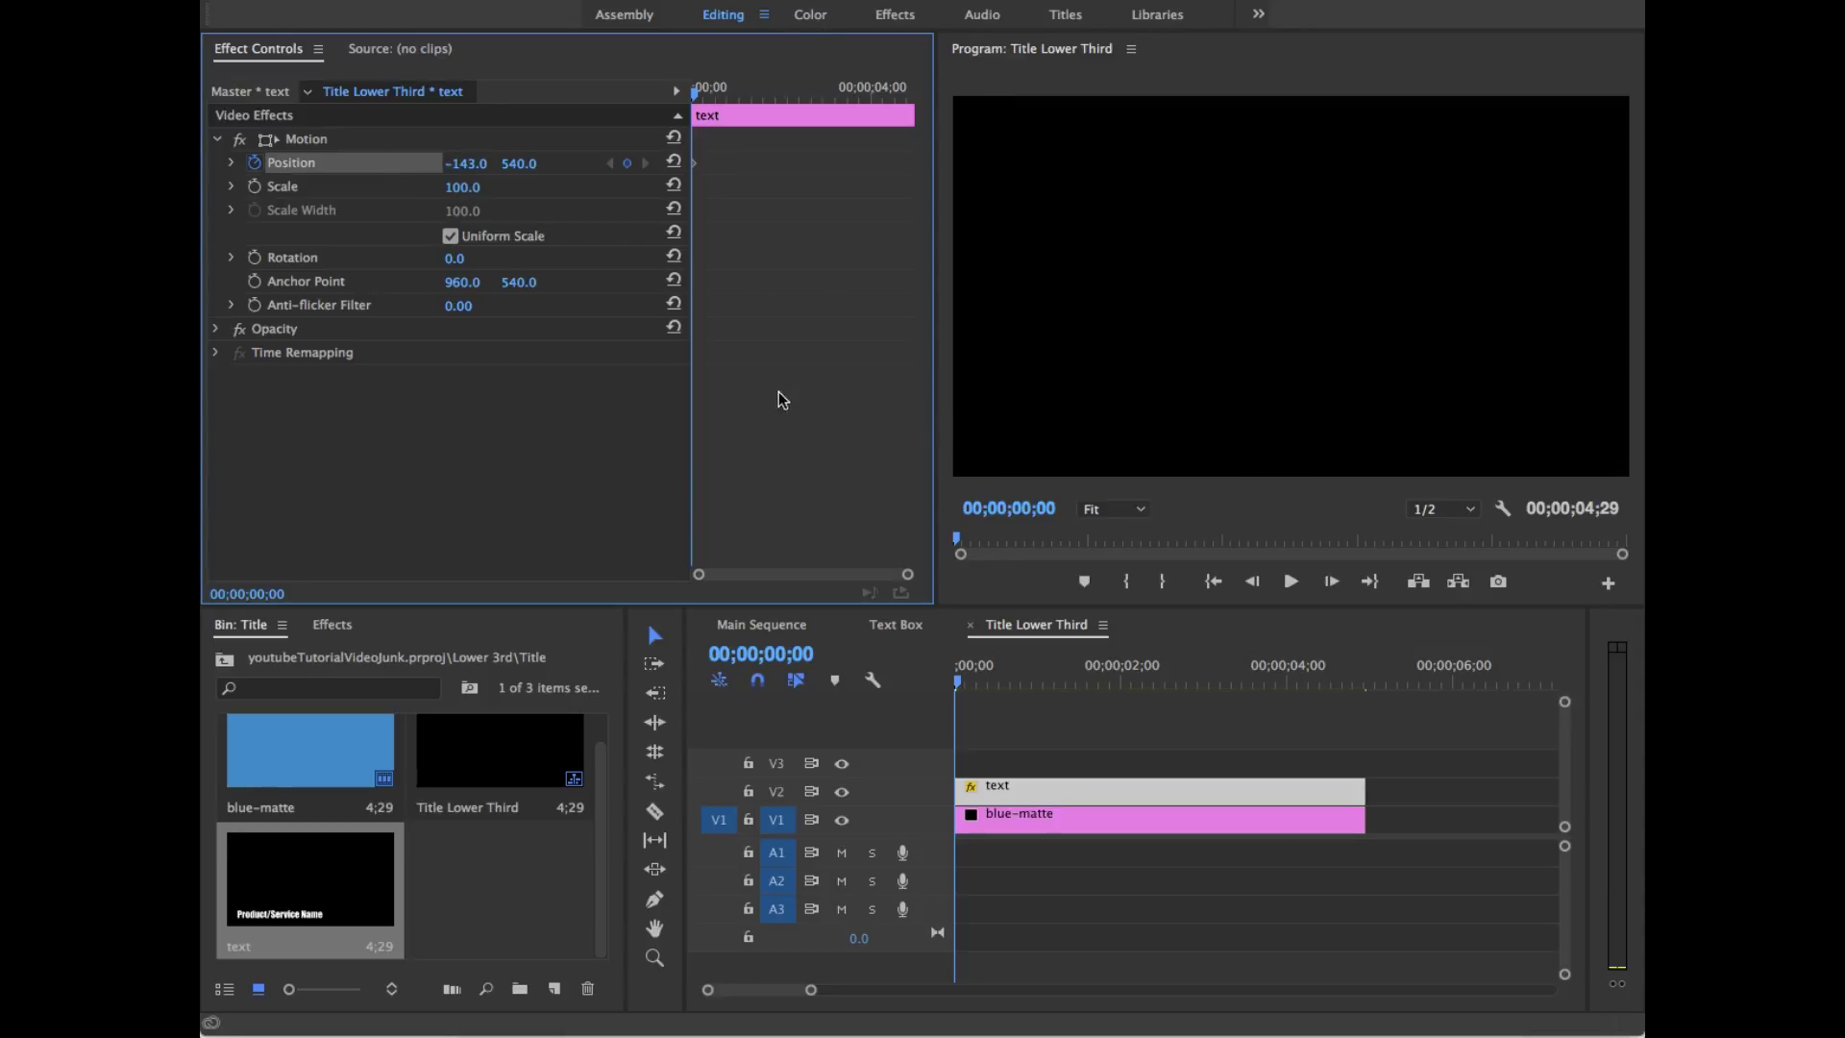
{"action": "left_click", "coordinate": [1047, 785]}
{"action": "left_click", "coordinate": [1057, 819]}
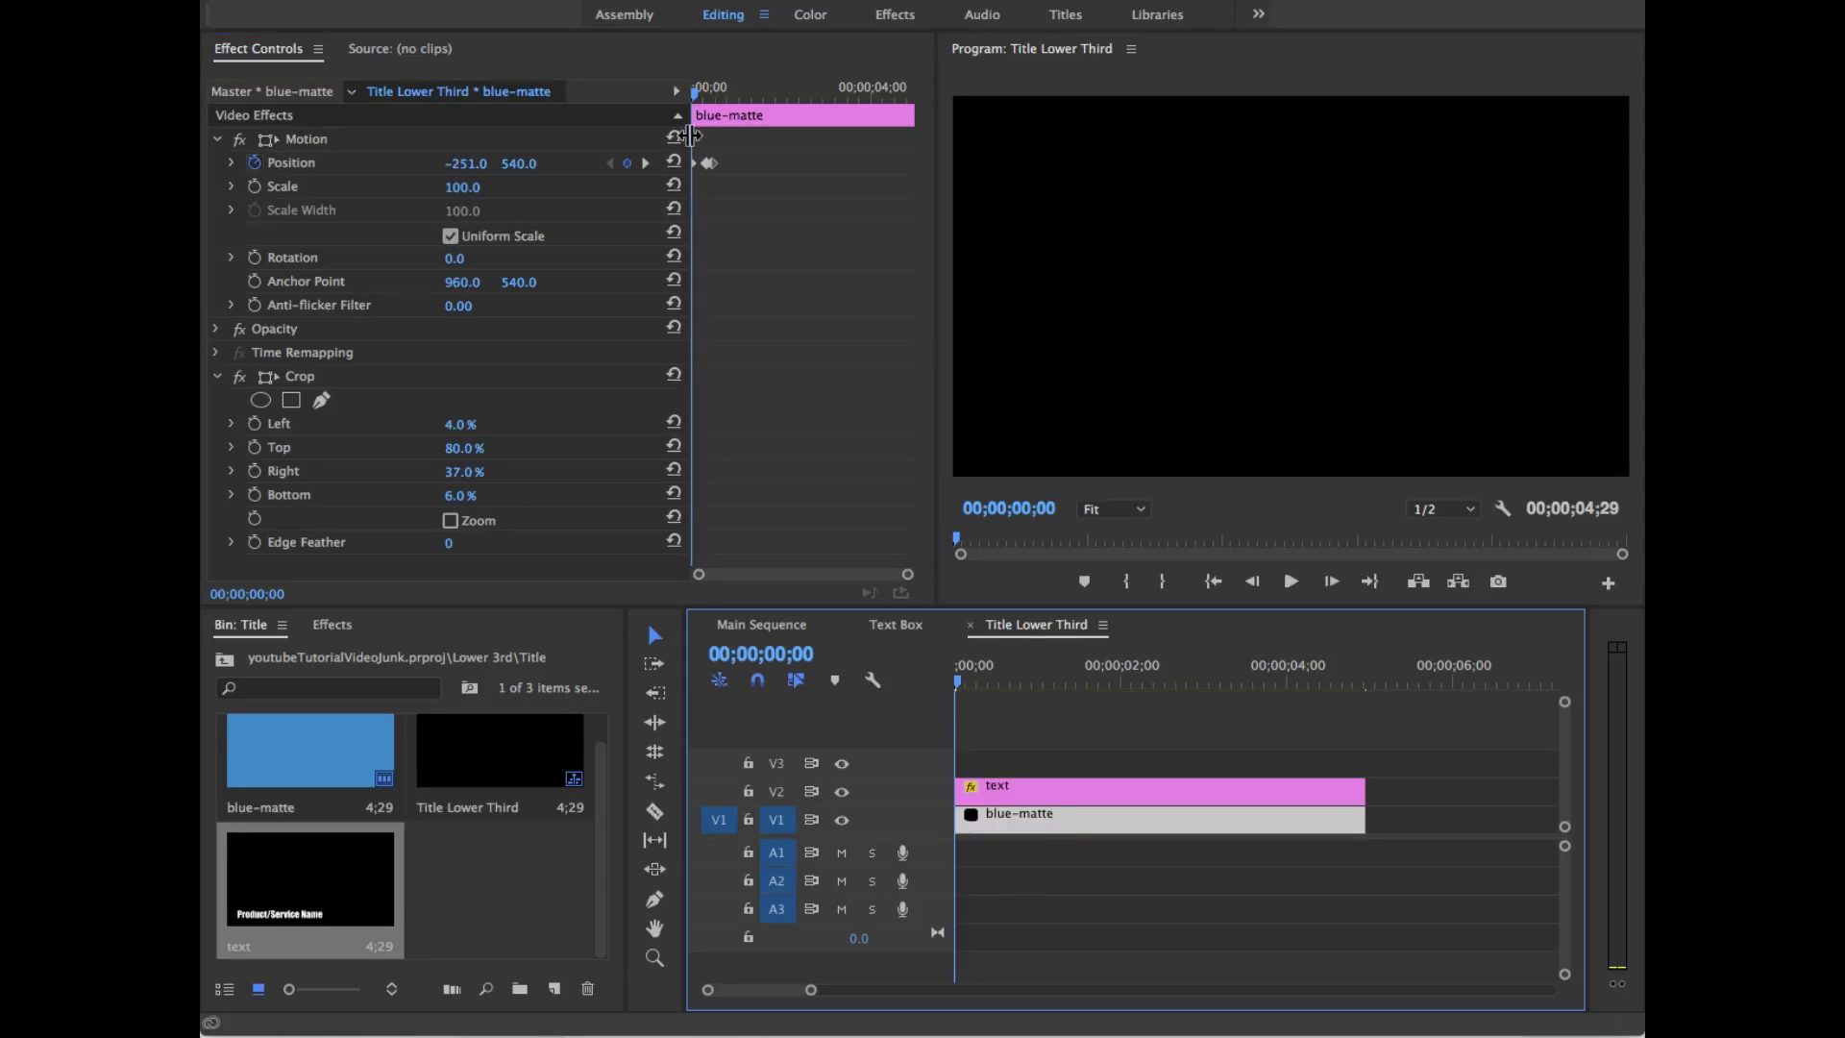
{"action": "left_click", "coordinate": [645, 163]}
{"action": "left_click", "coordinate": [1057, 789]}
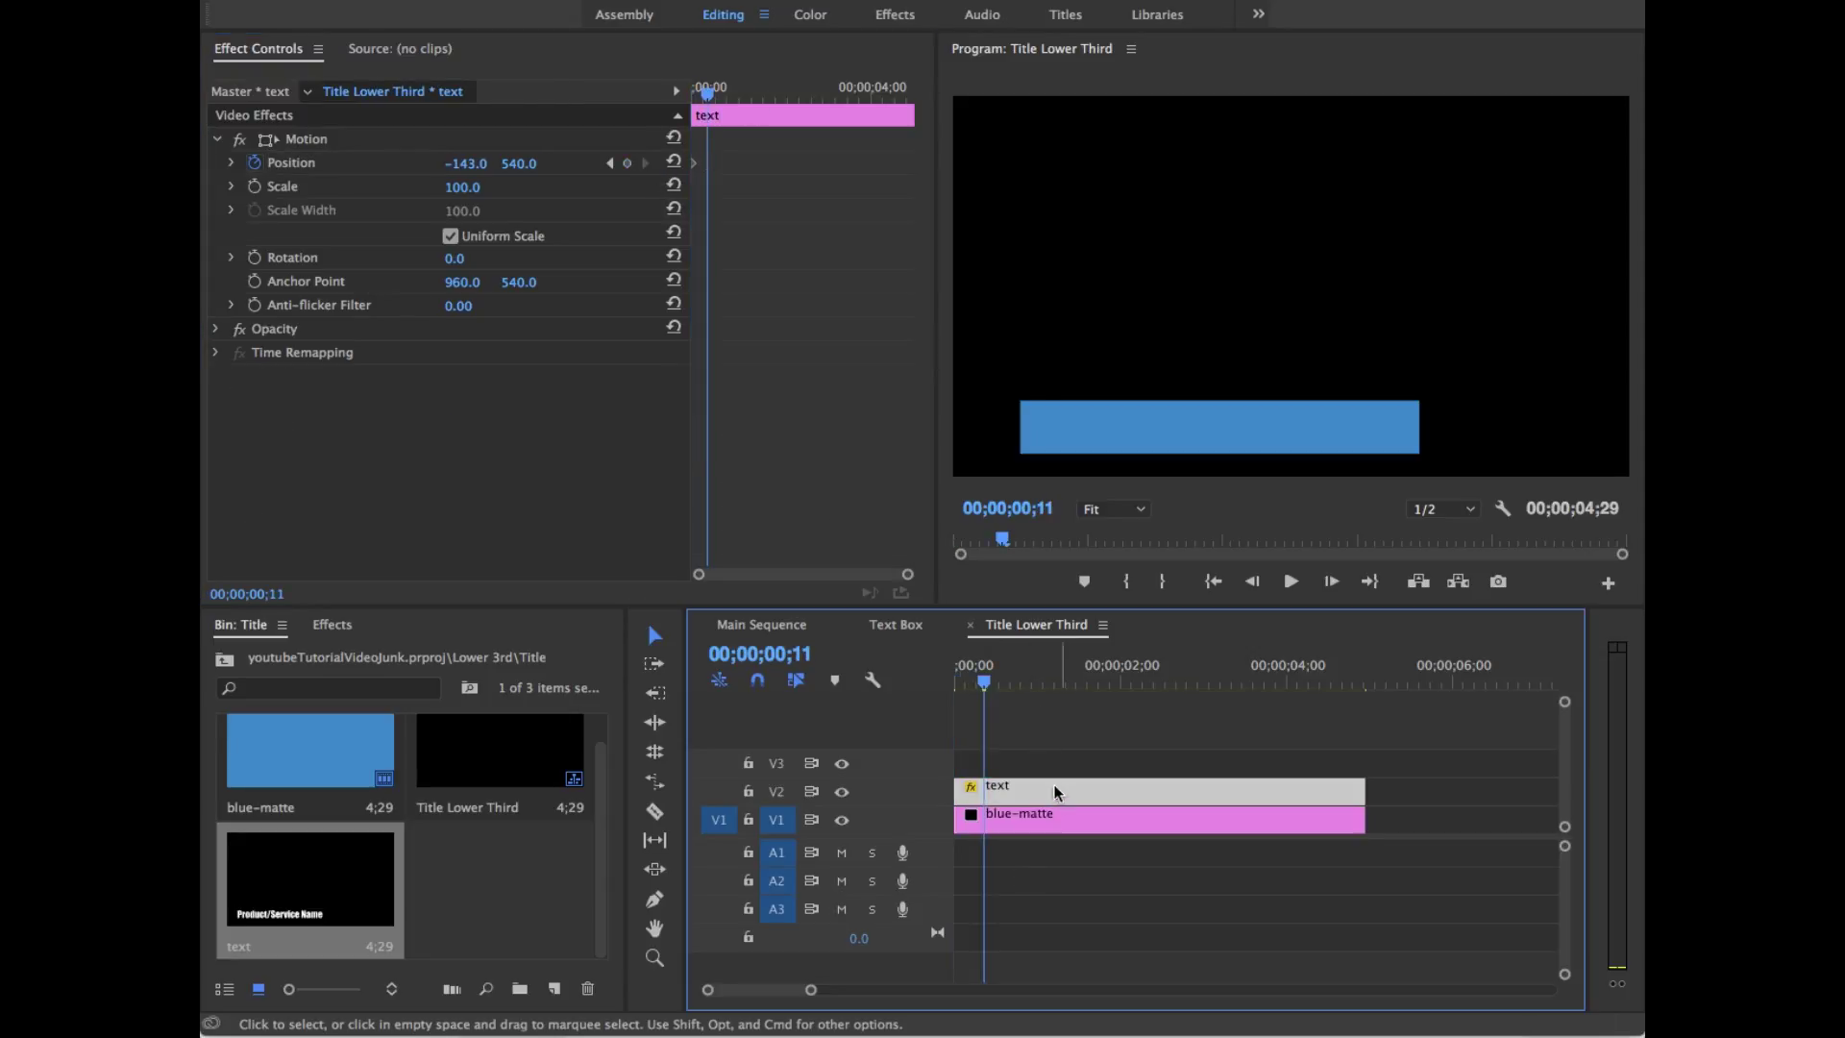
{"action": "left_click_drag", "start_coordinate": [467, 164], "coordinate": [699, 163]}
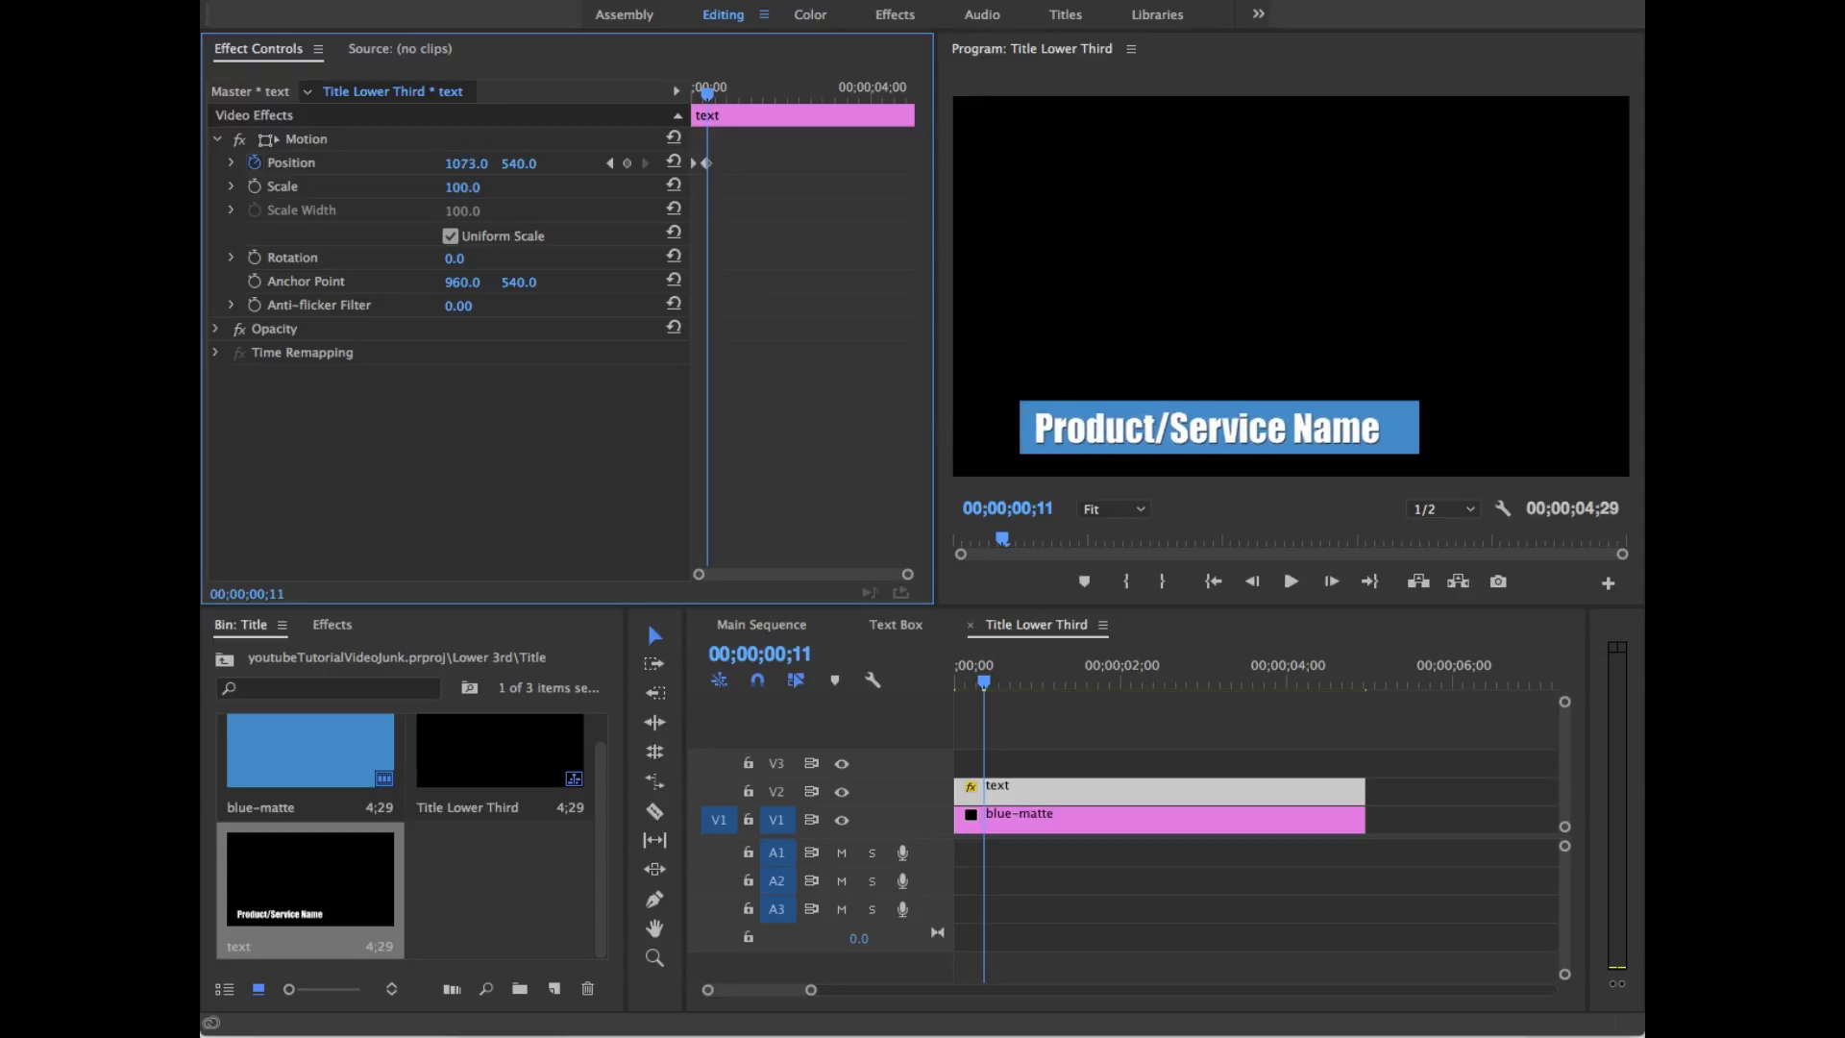
Step: Settle the text at X 968 at frame 15 and play back the animation
{"action": "left_click", "coordinate": [1148, 822]}
{"action": "left_click", "coordinate": [645, 163]}
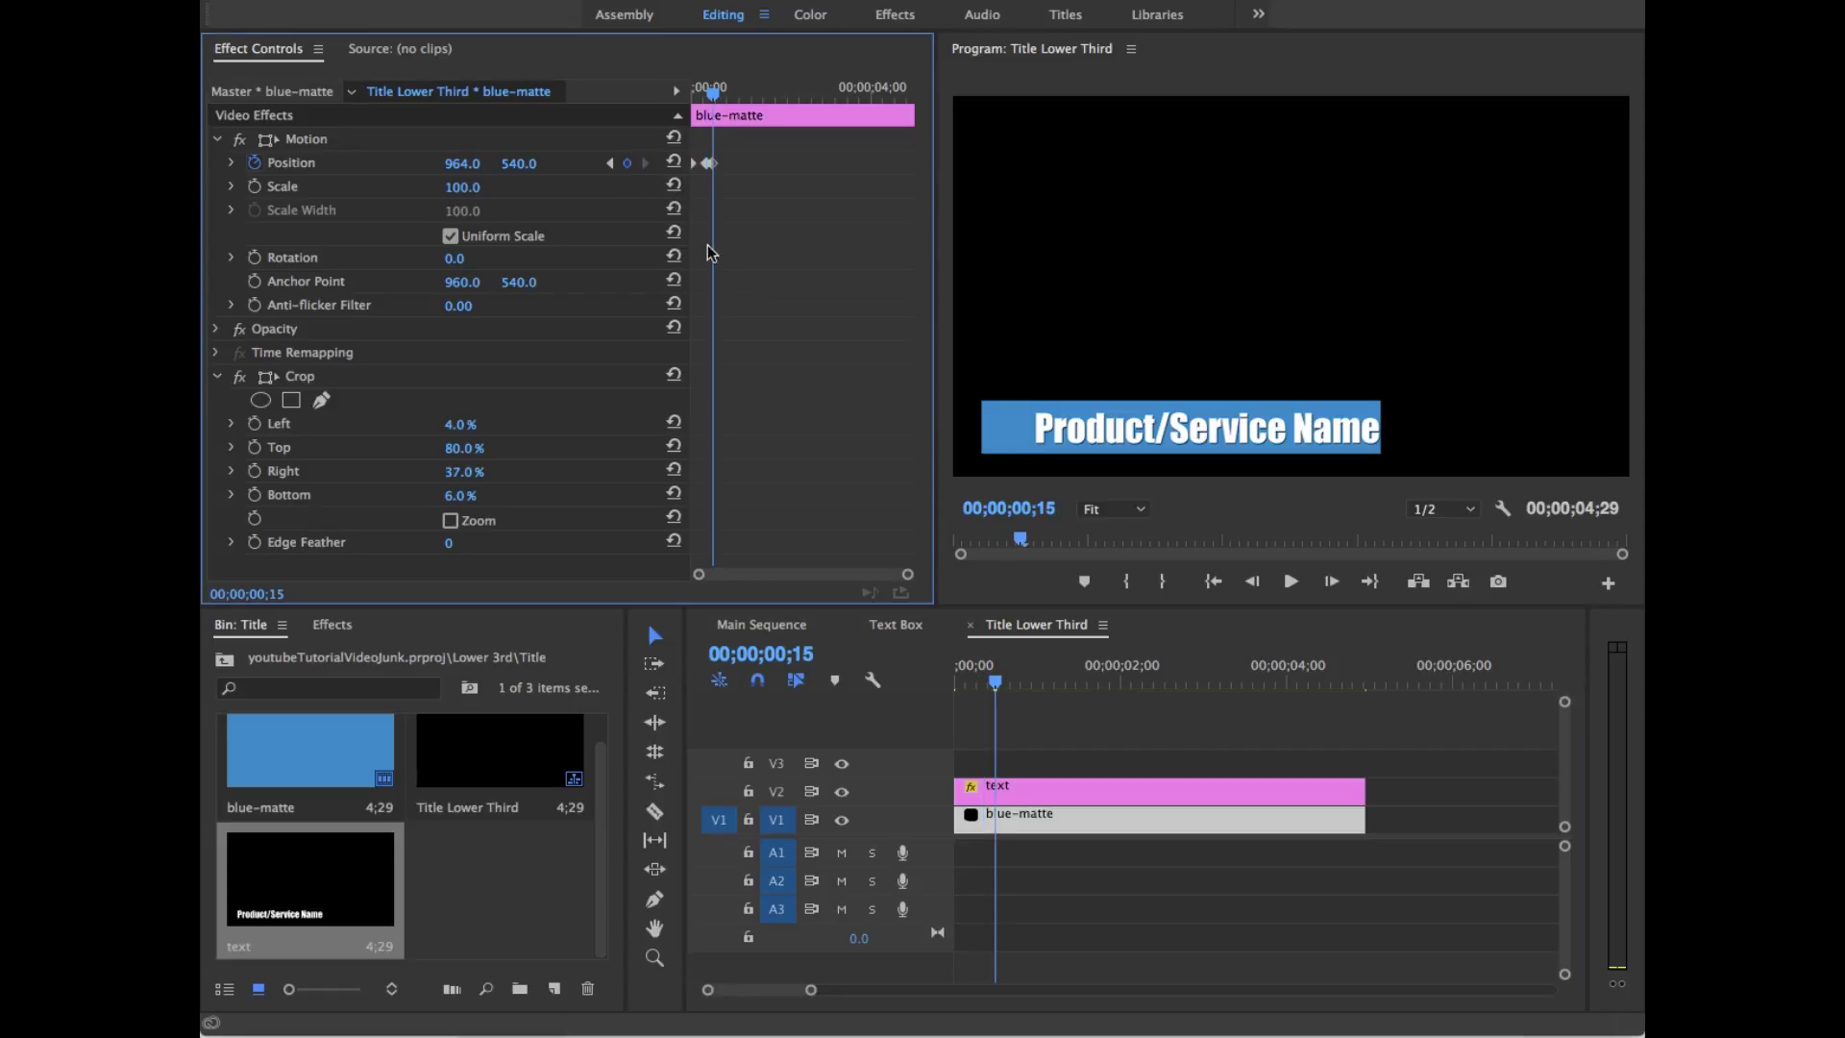
{"action": "left_click", "coordinate": [1115, 796]}
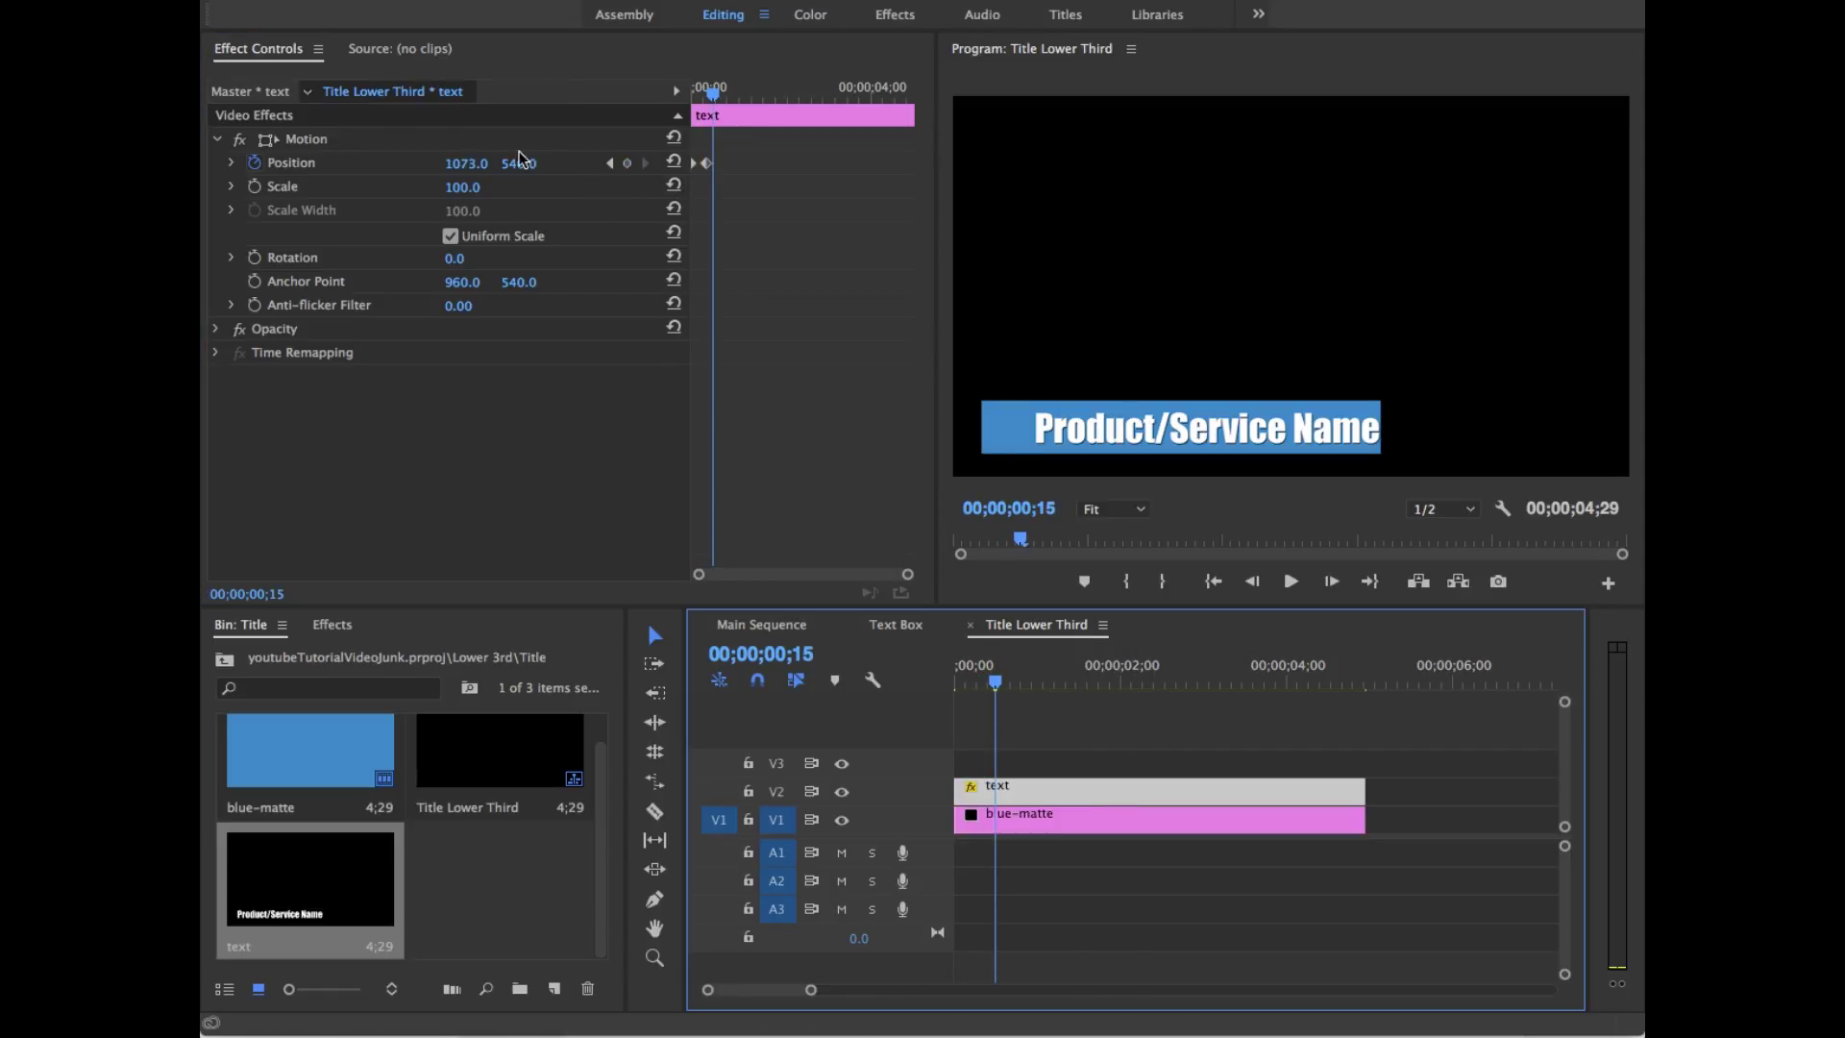
{"action": "left_click_drag", "start_coordinate": [474, 165], "coordinate": [373, 165]}
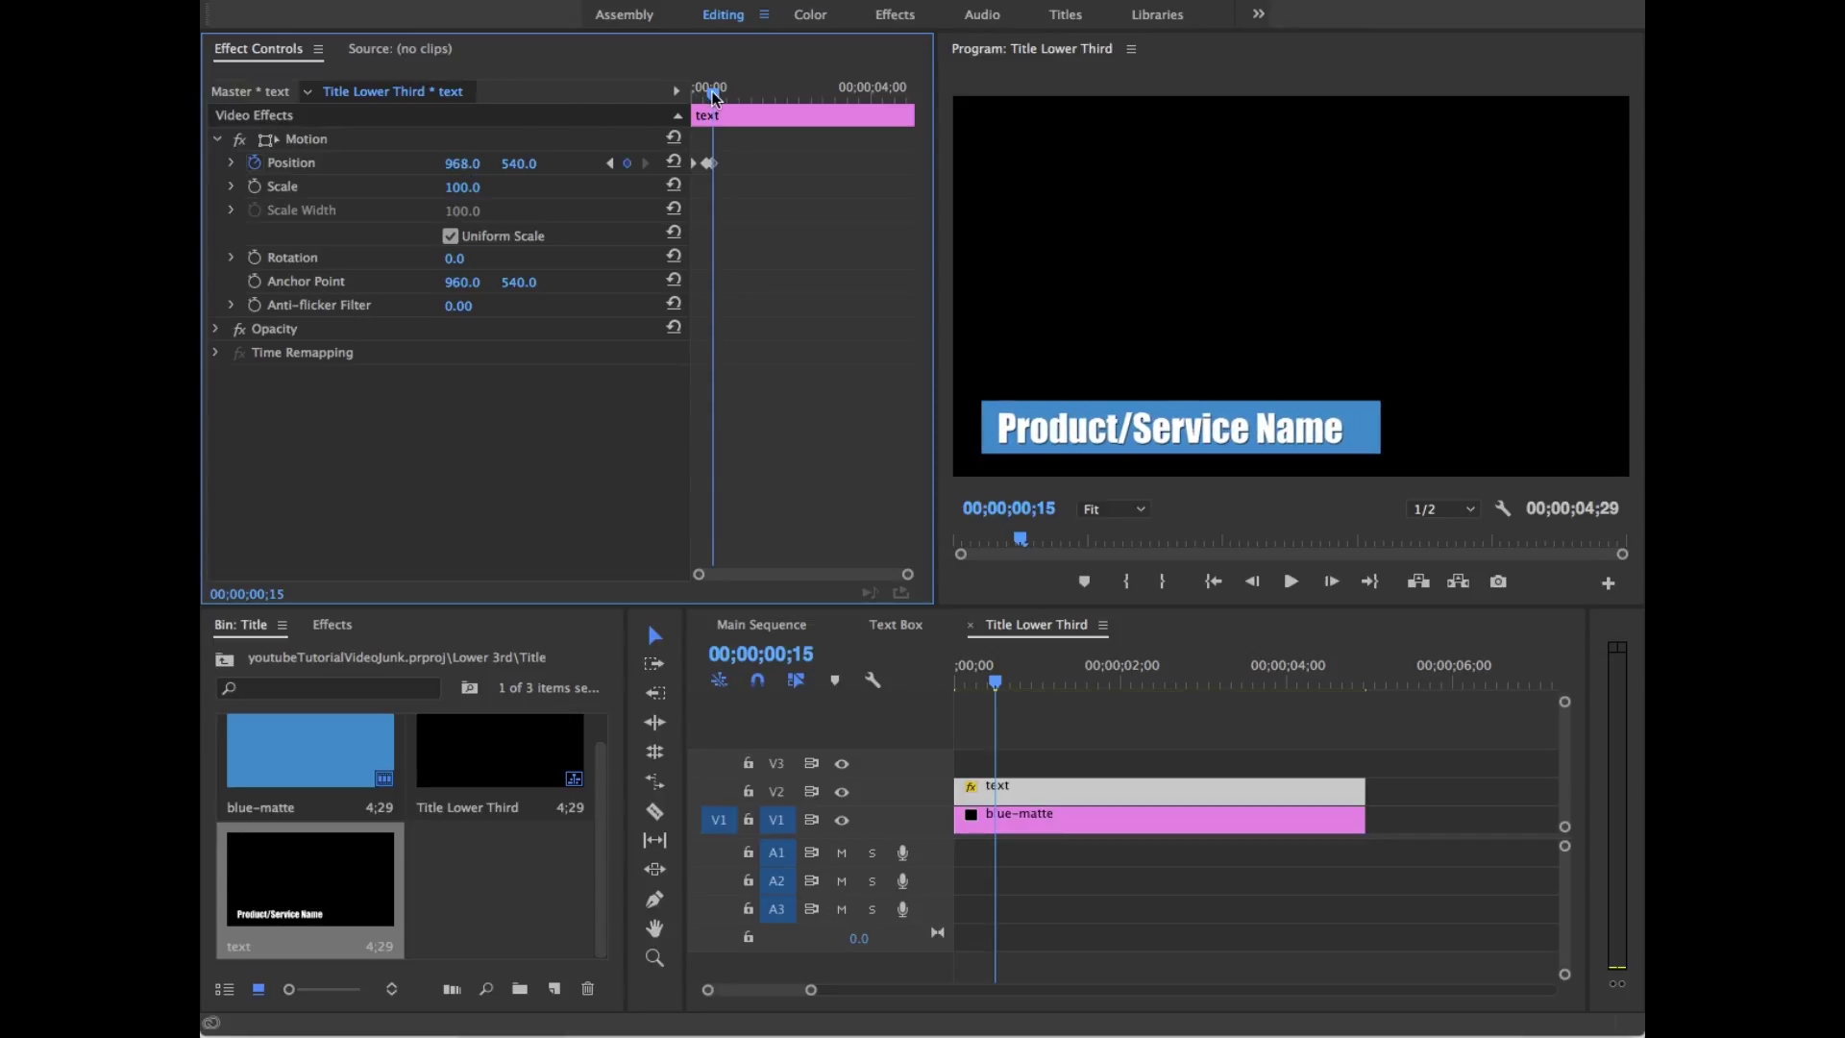
{"action": "key", "text": "space"}
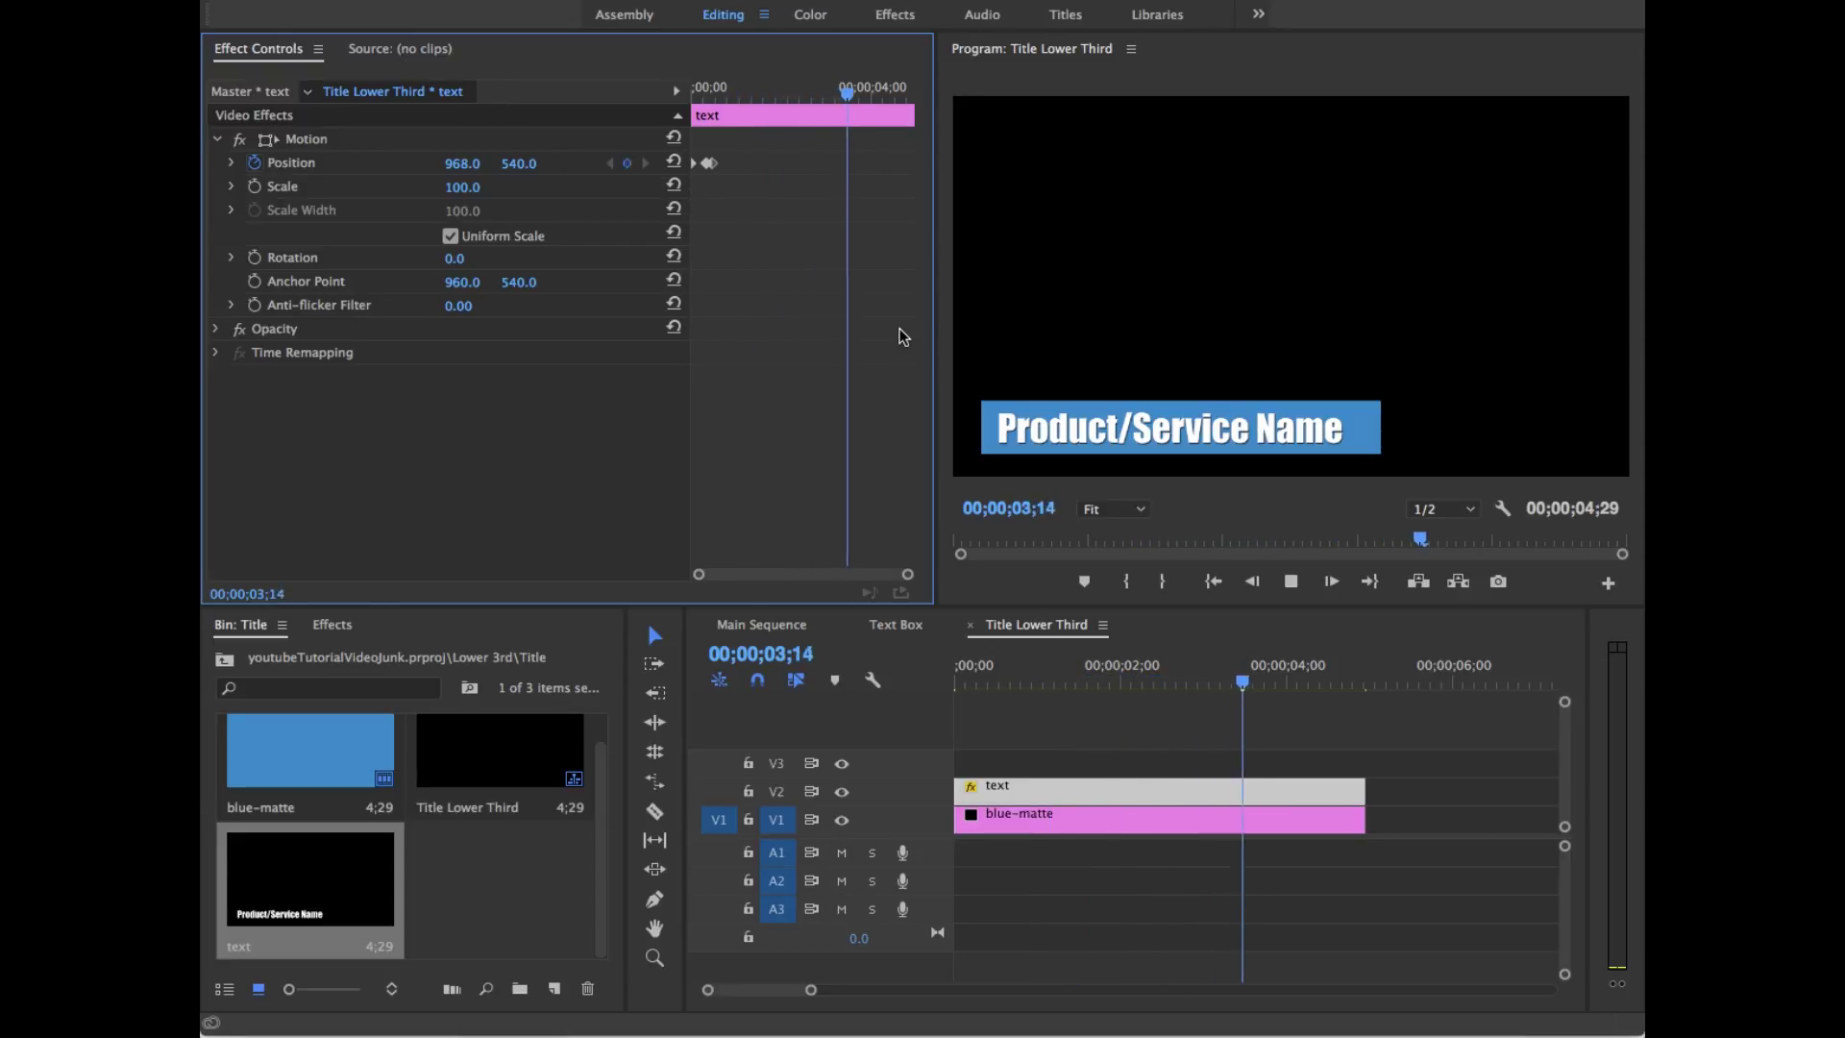
{"action": "key", "text": "space"}
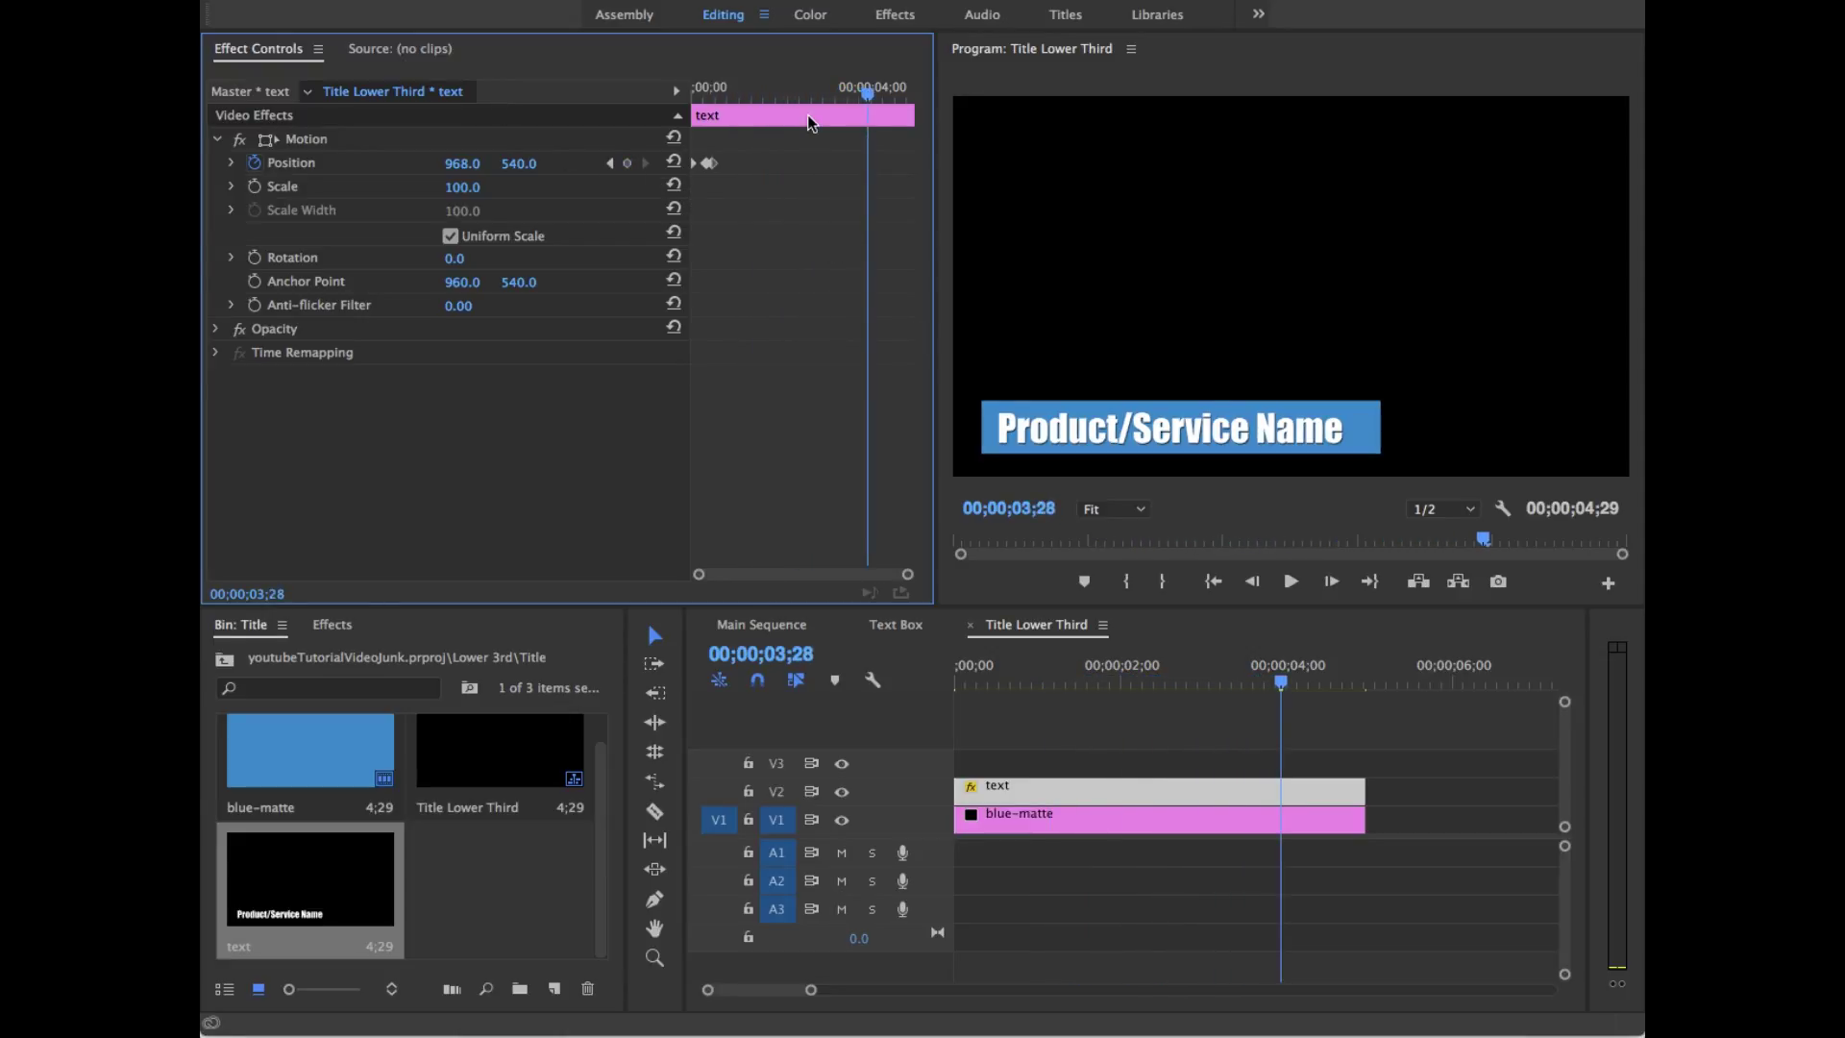
{"action": "left_click", "coordinate": [1082, 822]}
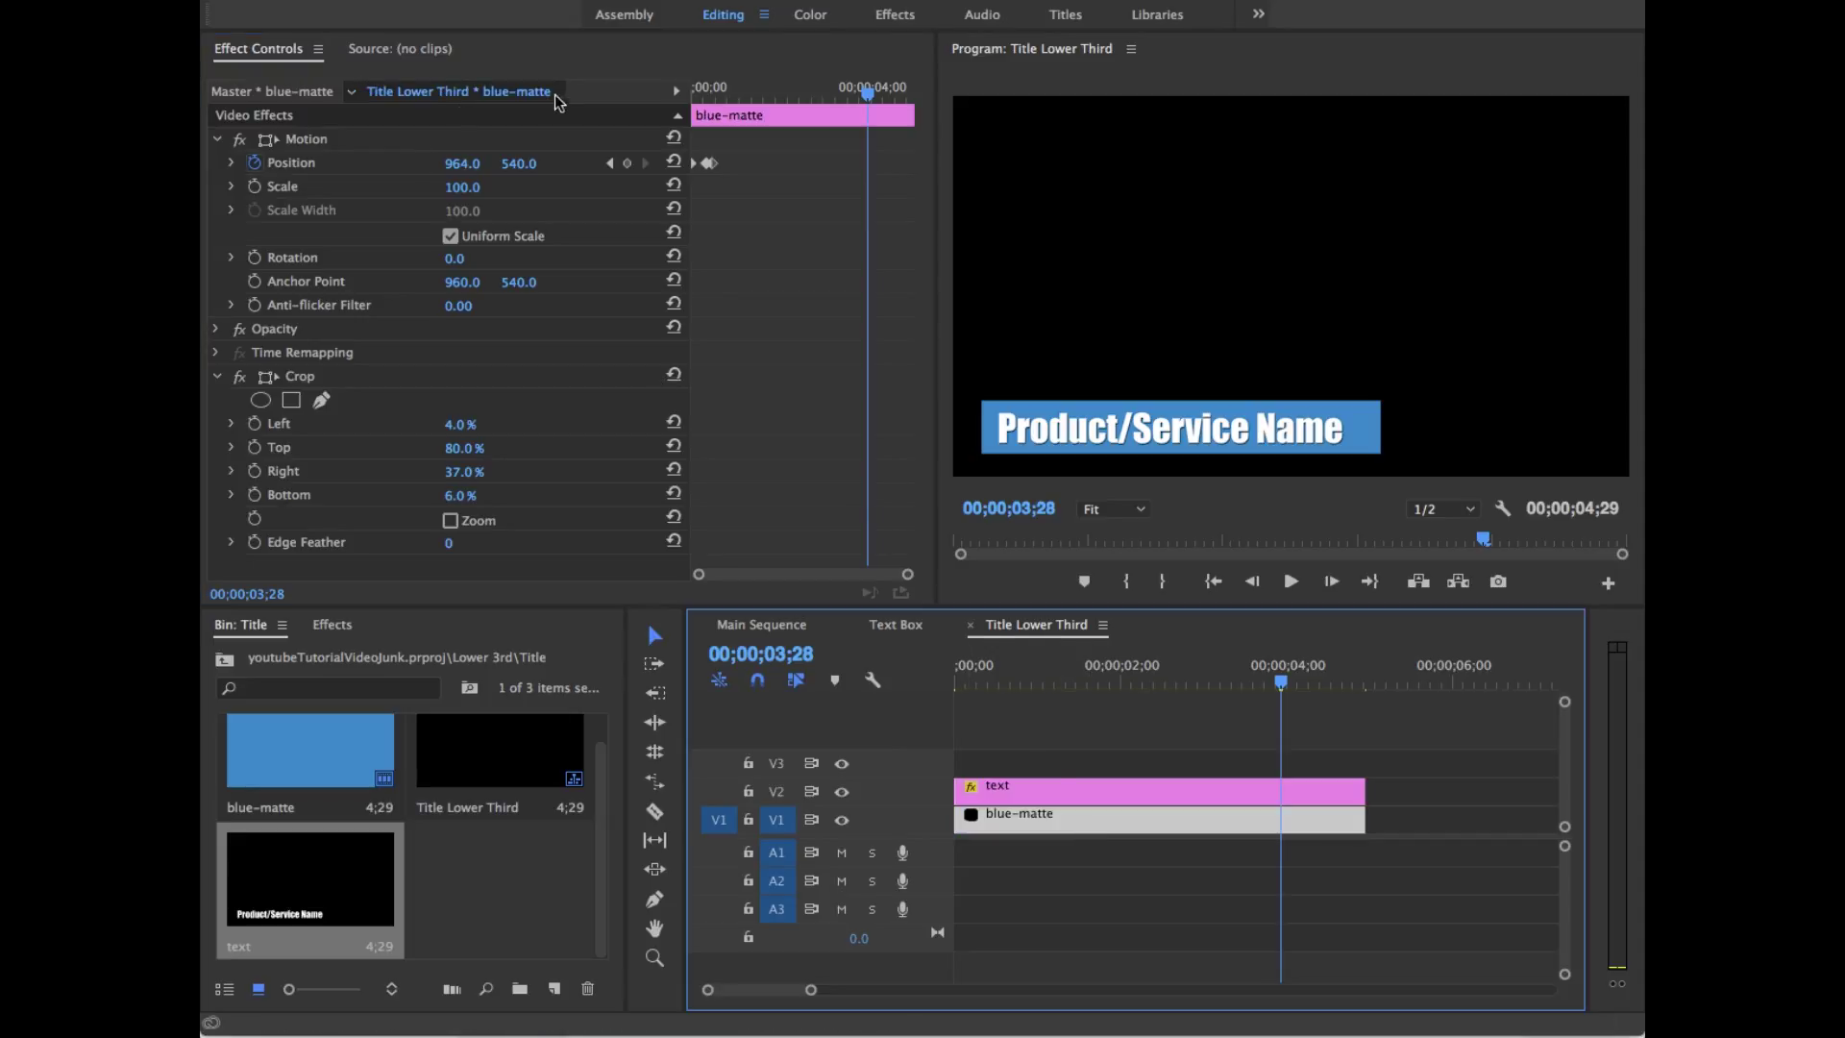
Step: Keyframe the blue matte's Position, nudging it right to X 1088 at 4;02
{"action": "mouse_move", "coordinate": [457, 171]}
{"action": "left_mouse_down"}
{"action": "mouse_move", "coordinate": [515, 171]}
{"action": "mouse_move", "coordinate": [469, 163]}
{"action": "left_mouse_up"}
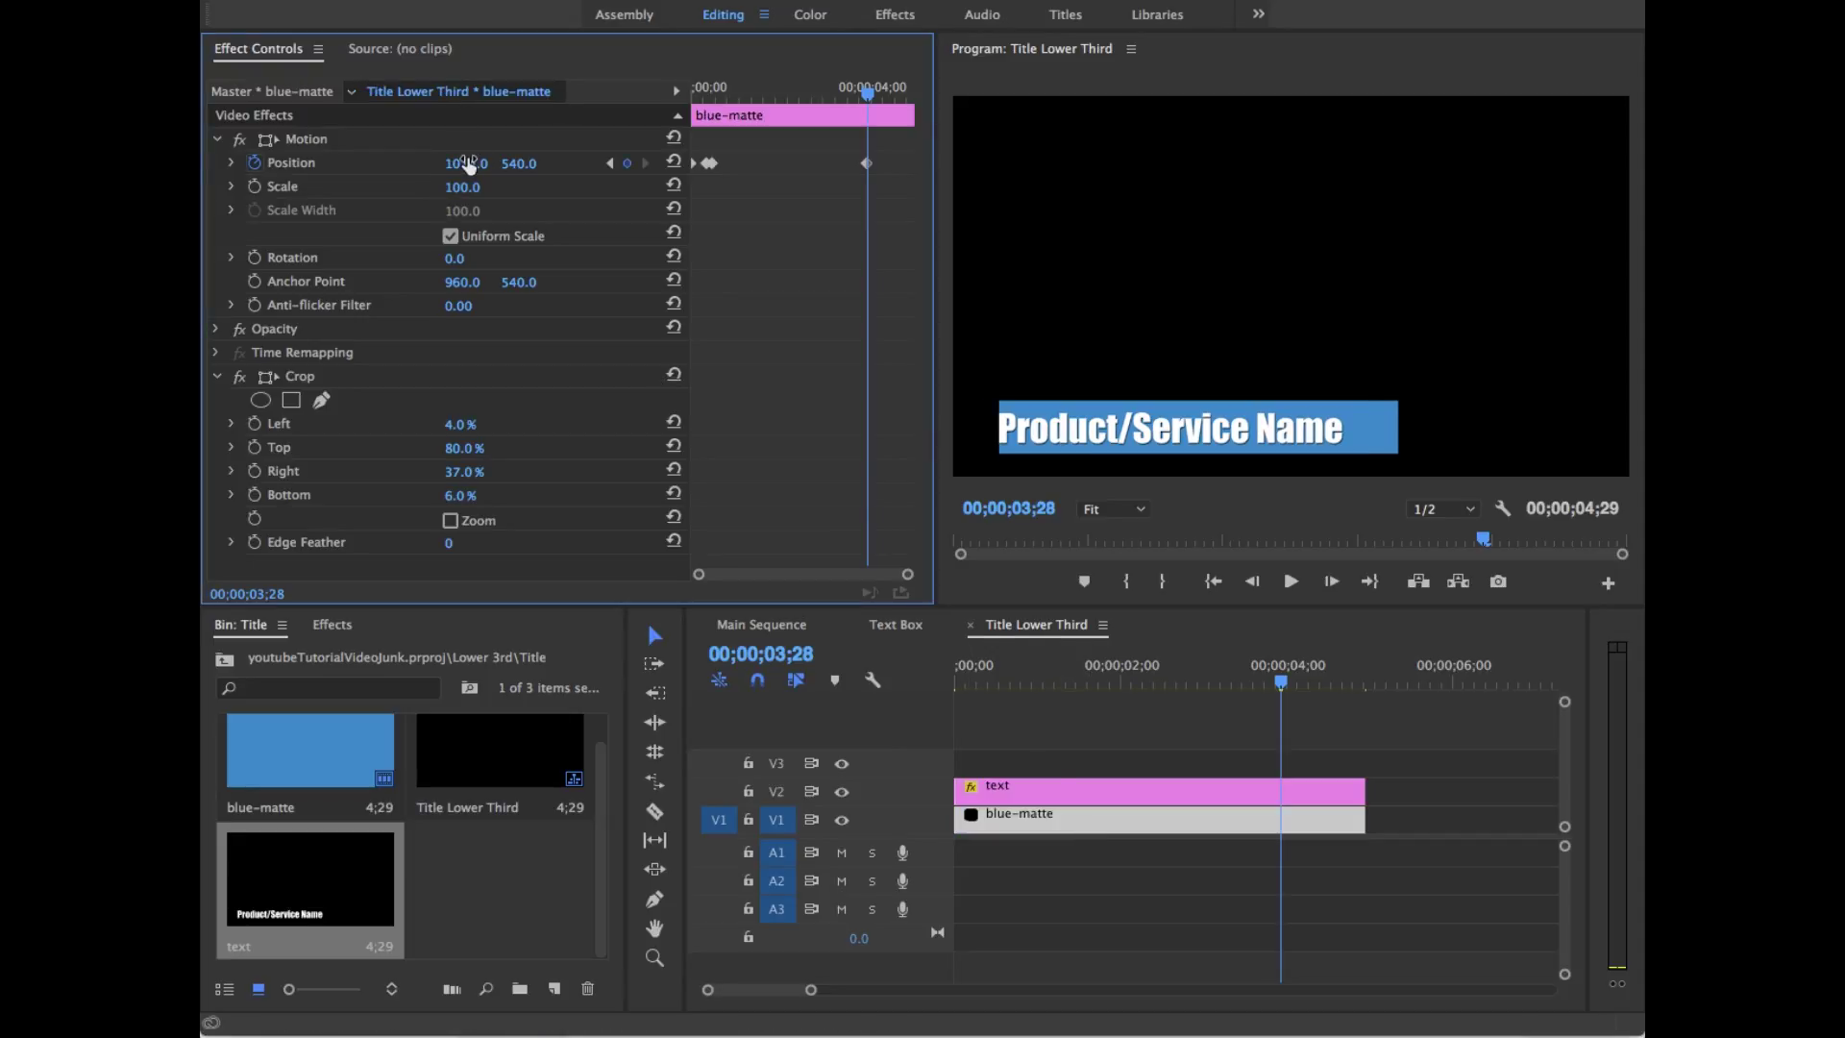
{"action": "key", "text": "ctrl+z"}
{"action": "left_click", "coordinate": [626, 164]}
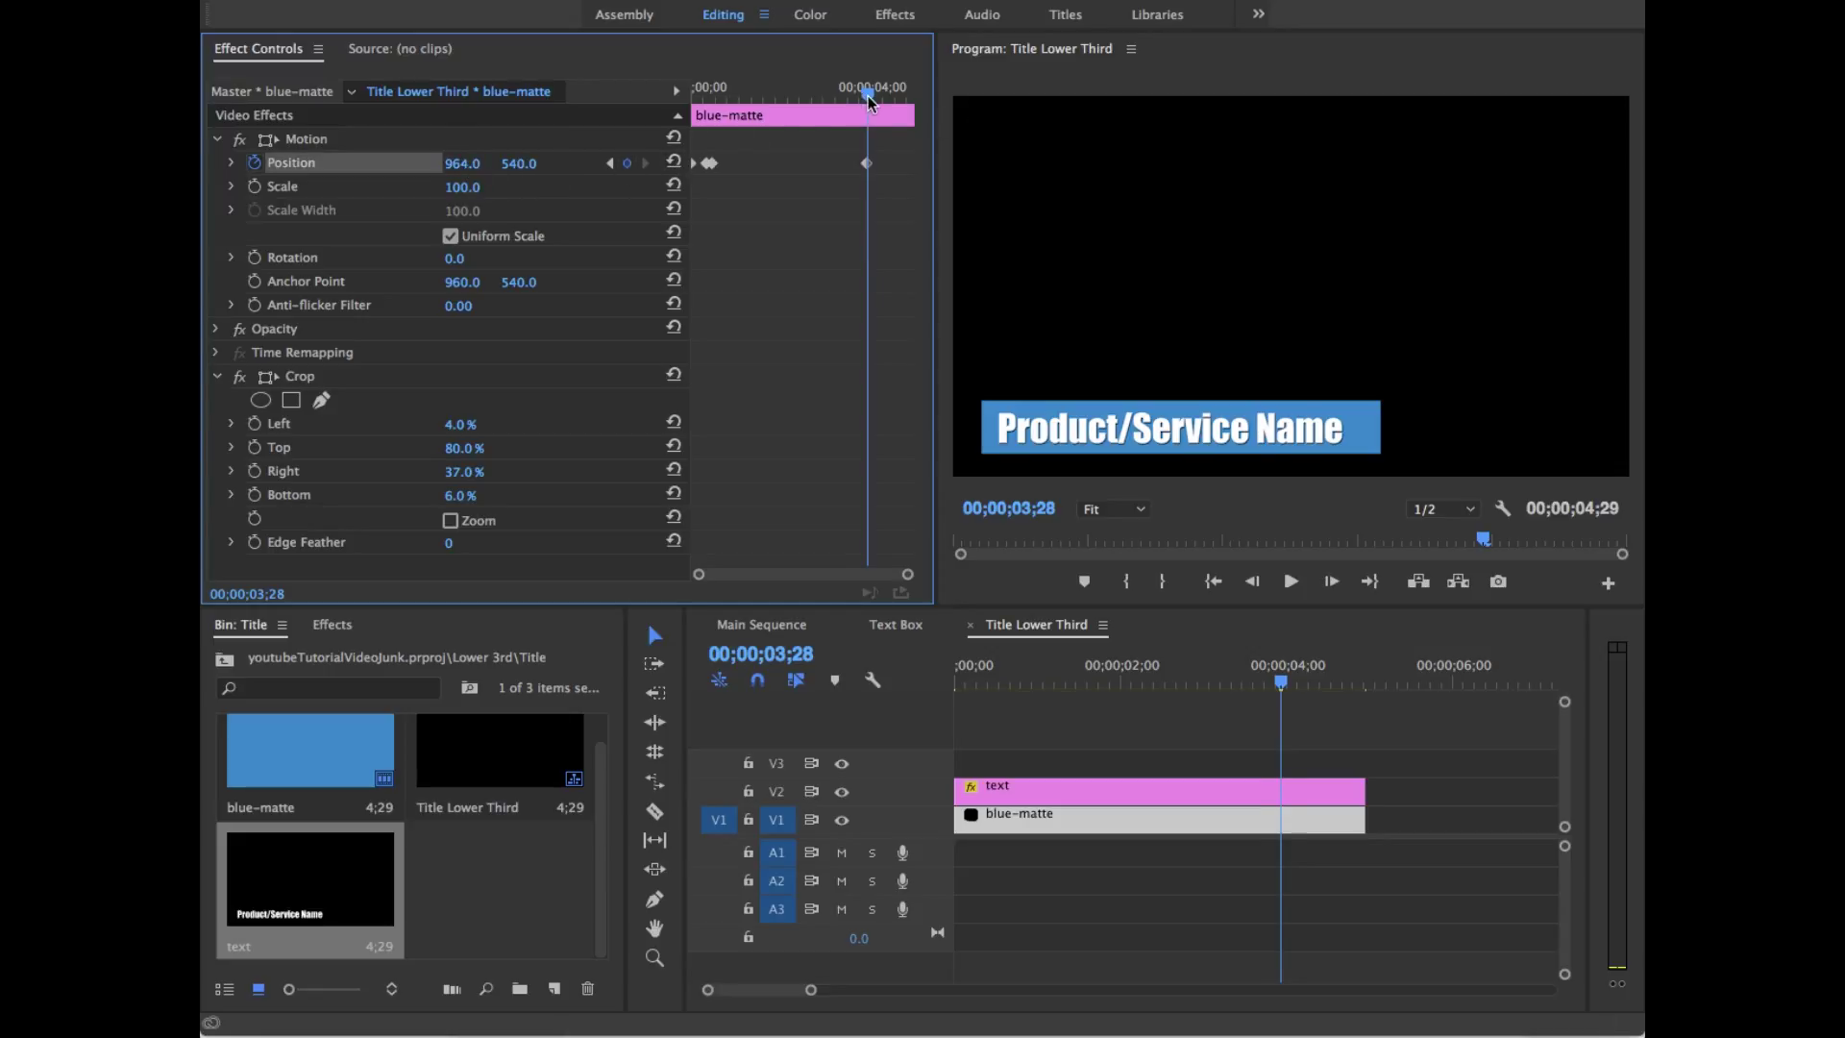
{"action": "left_click_drag", "start_coordinate": [870, 98], "coordinate": [873, 96]}
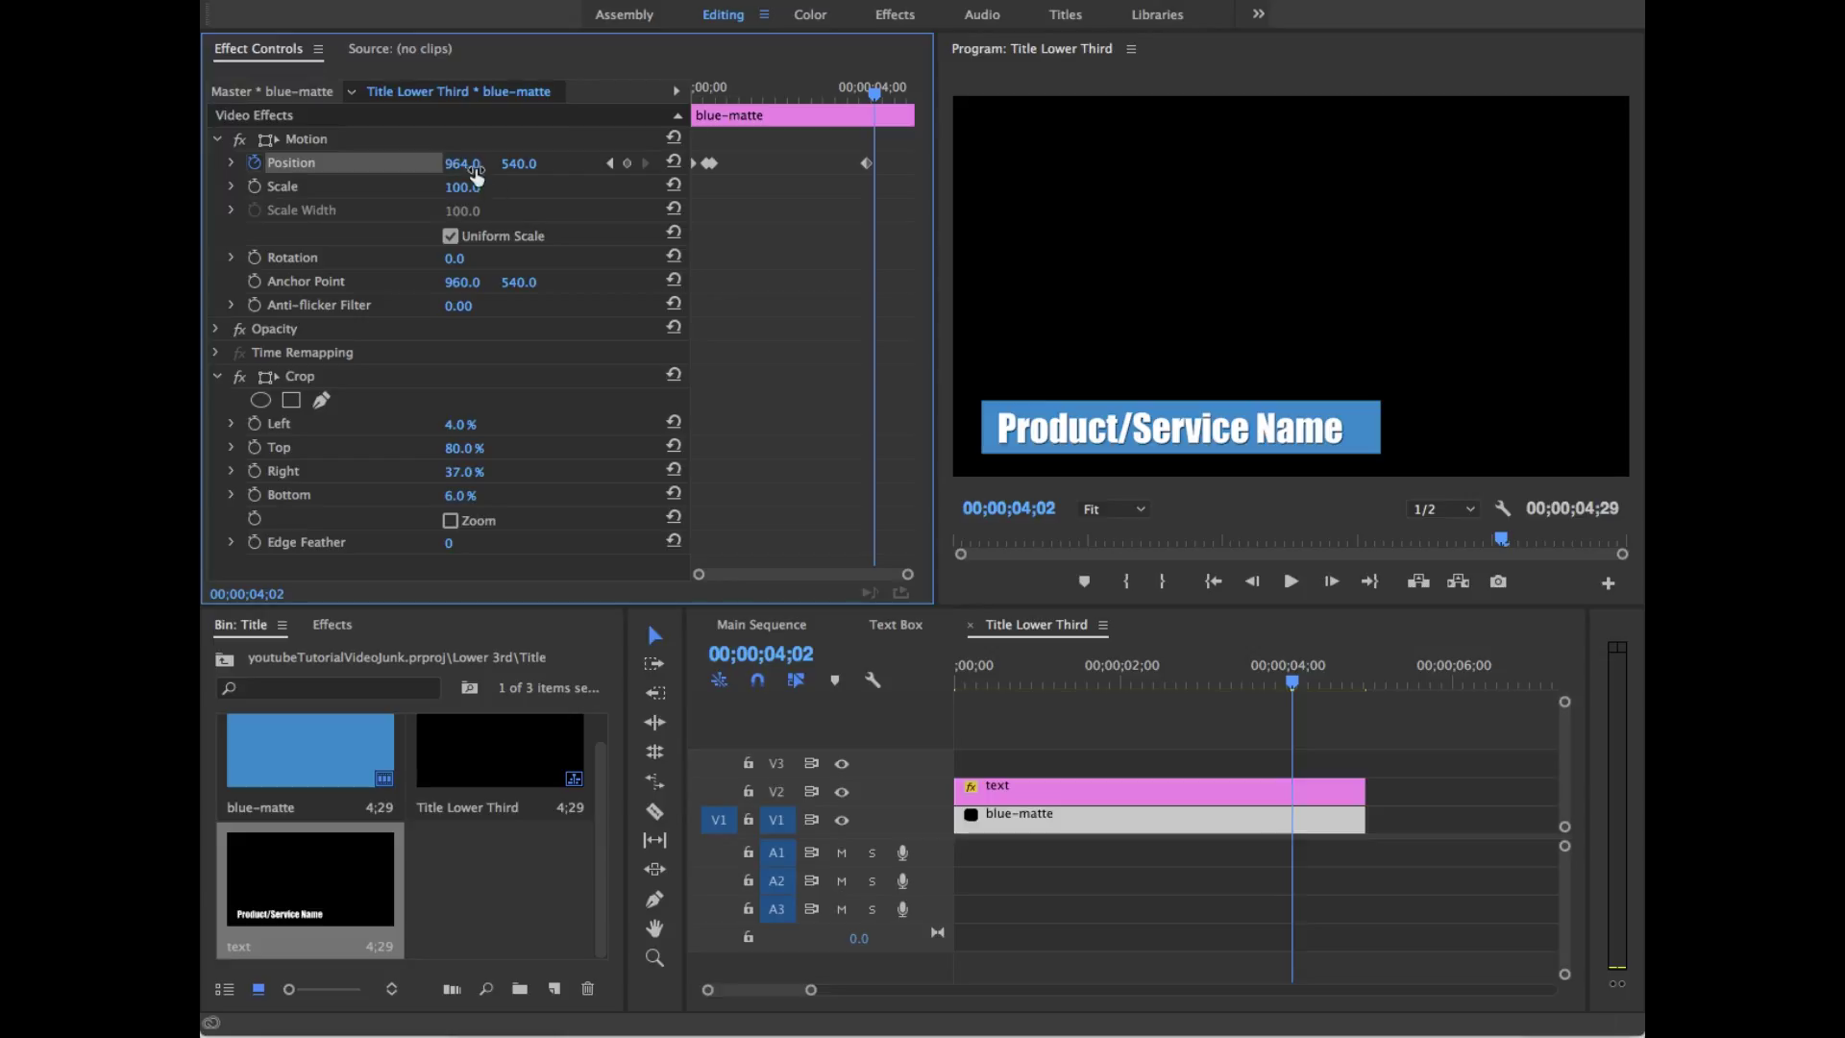
{"action": "left_click_drag", "start_coordinate": [476, 173], "coordinate": [595, 173]}
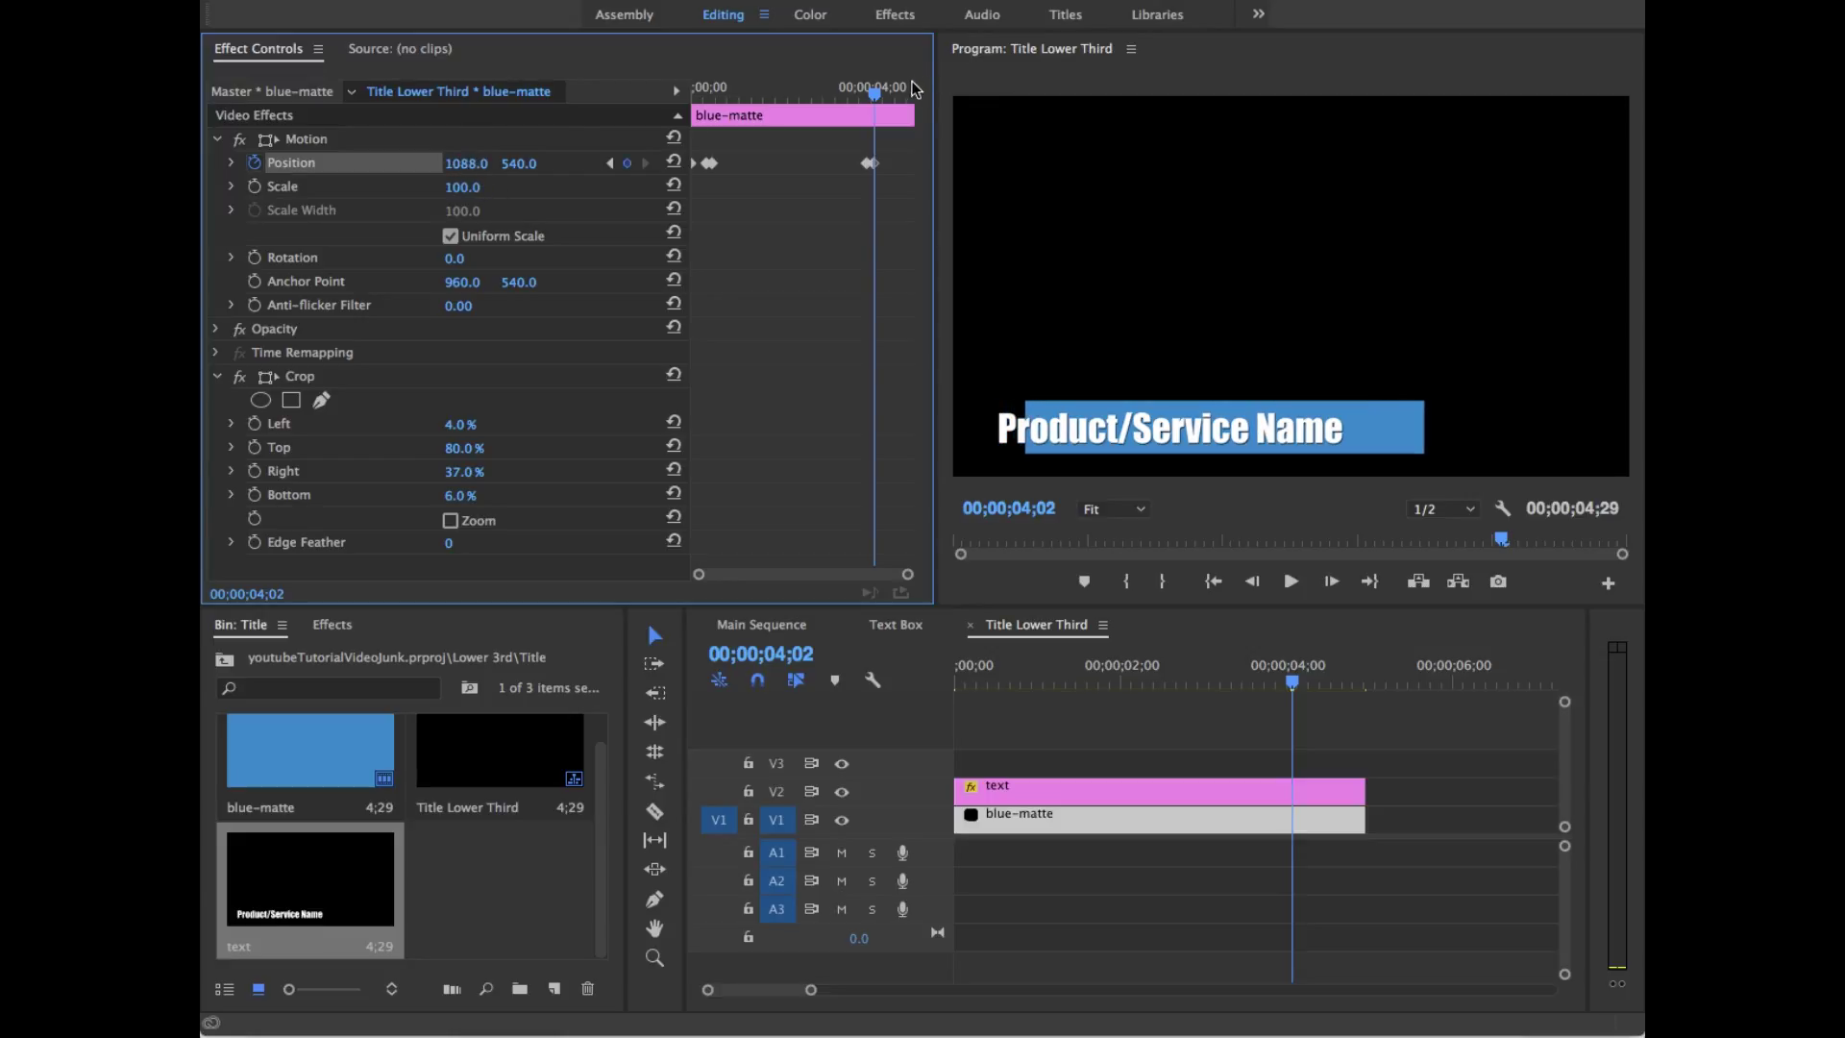
Step: Slide the blue matte off the left edge to X -252 at 4;15 and preview the exit
{"action": "left_click_drag", "start_coordinate": [915, 90], "coordinate": [892, 93]}
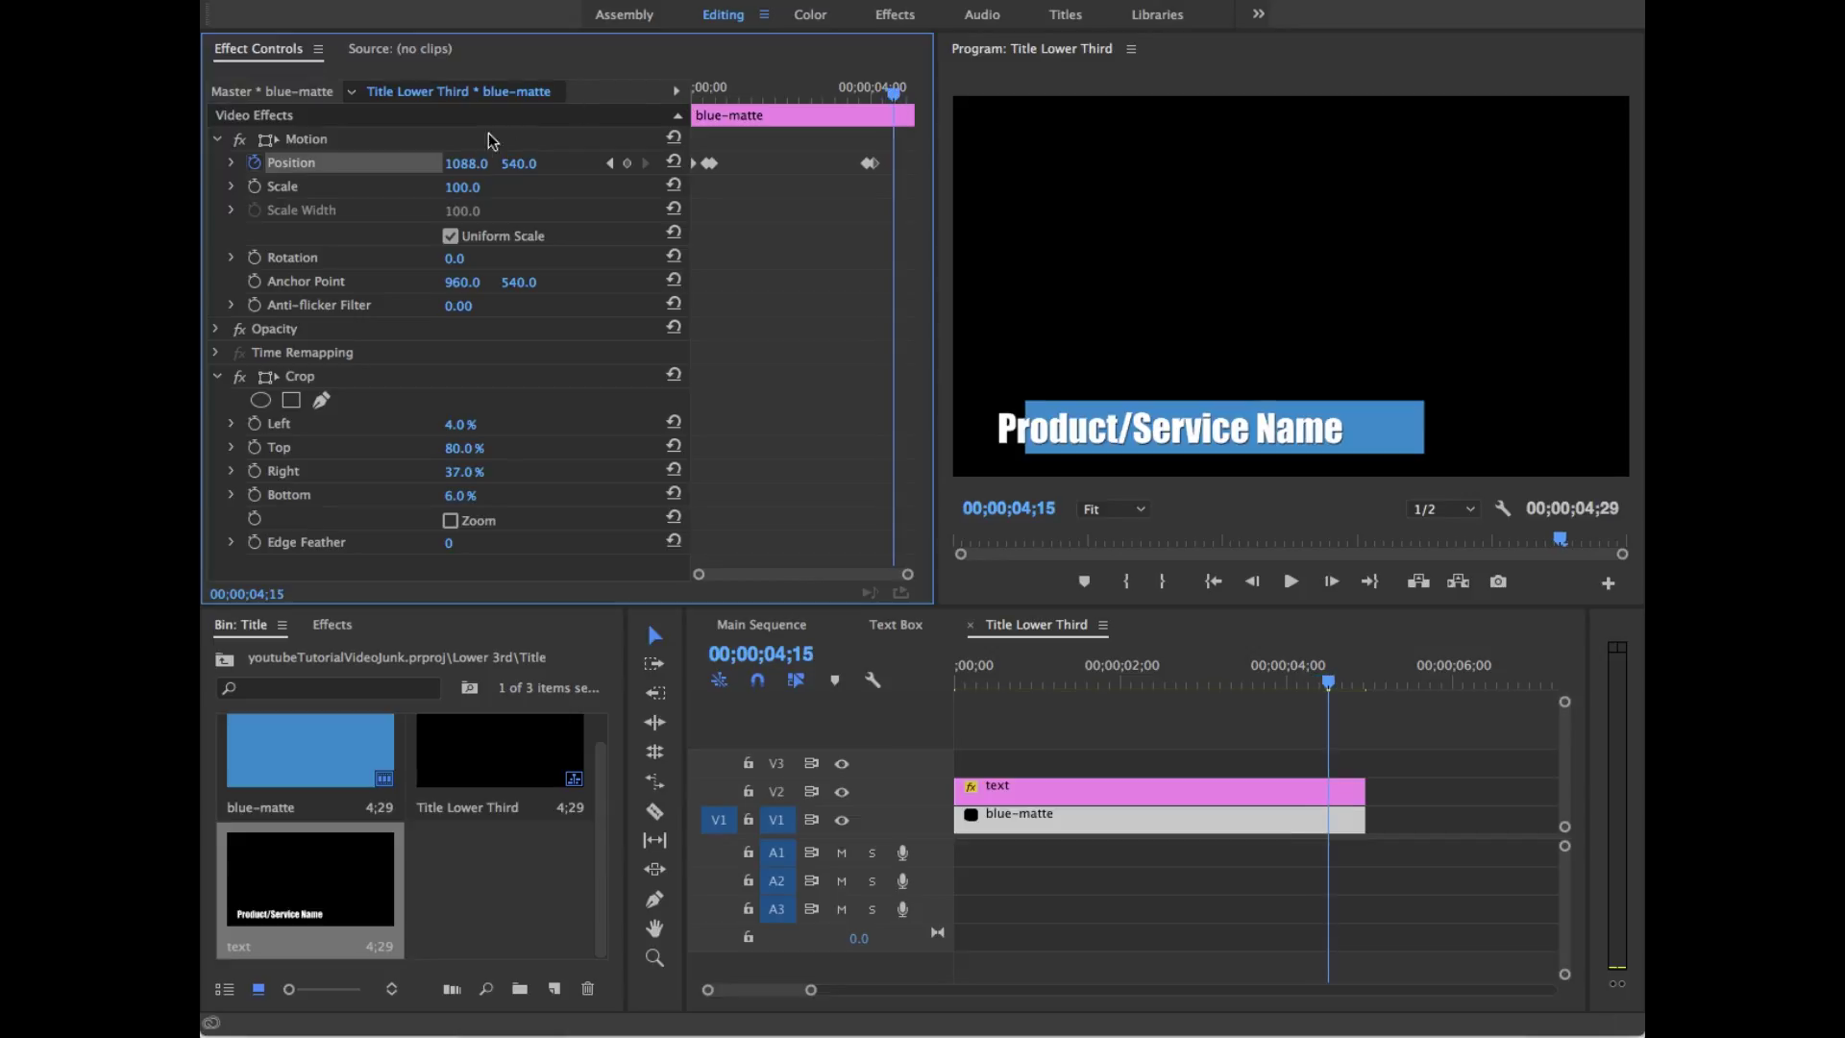
{"action": "left_click_drag", "start_coordinate": [466, 163], "coordinate": [108, 163]}
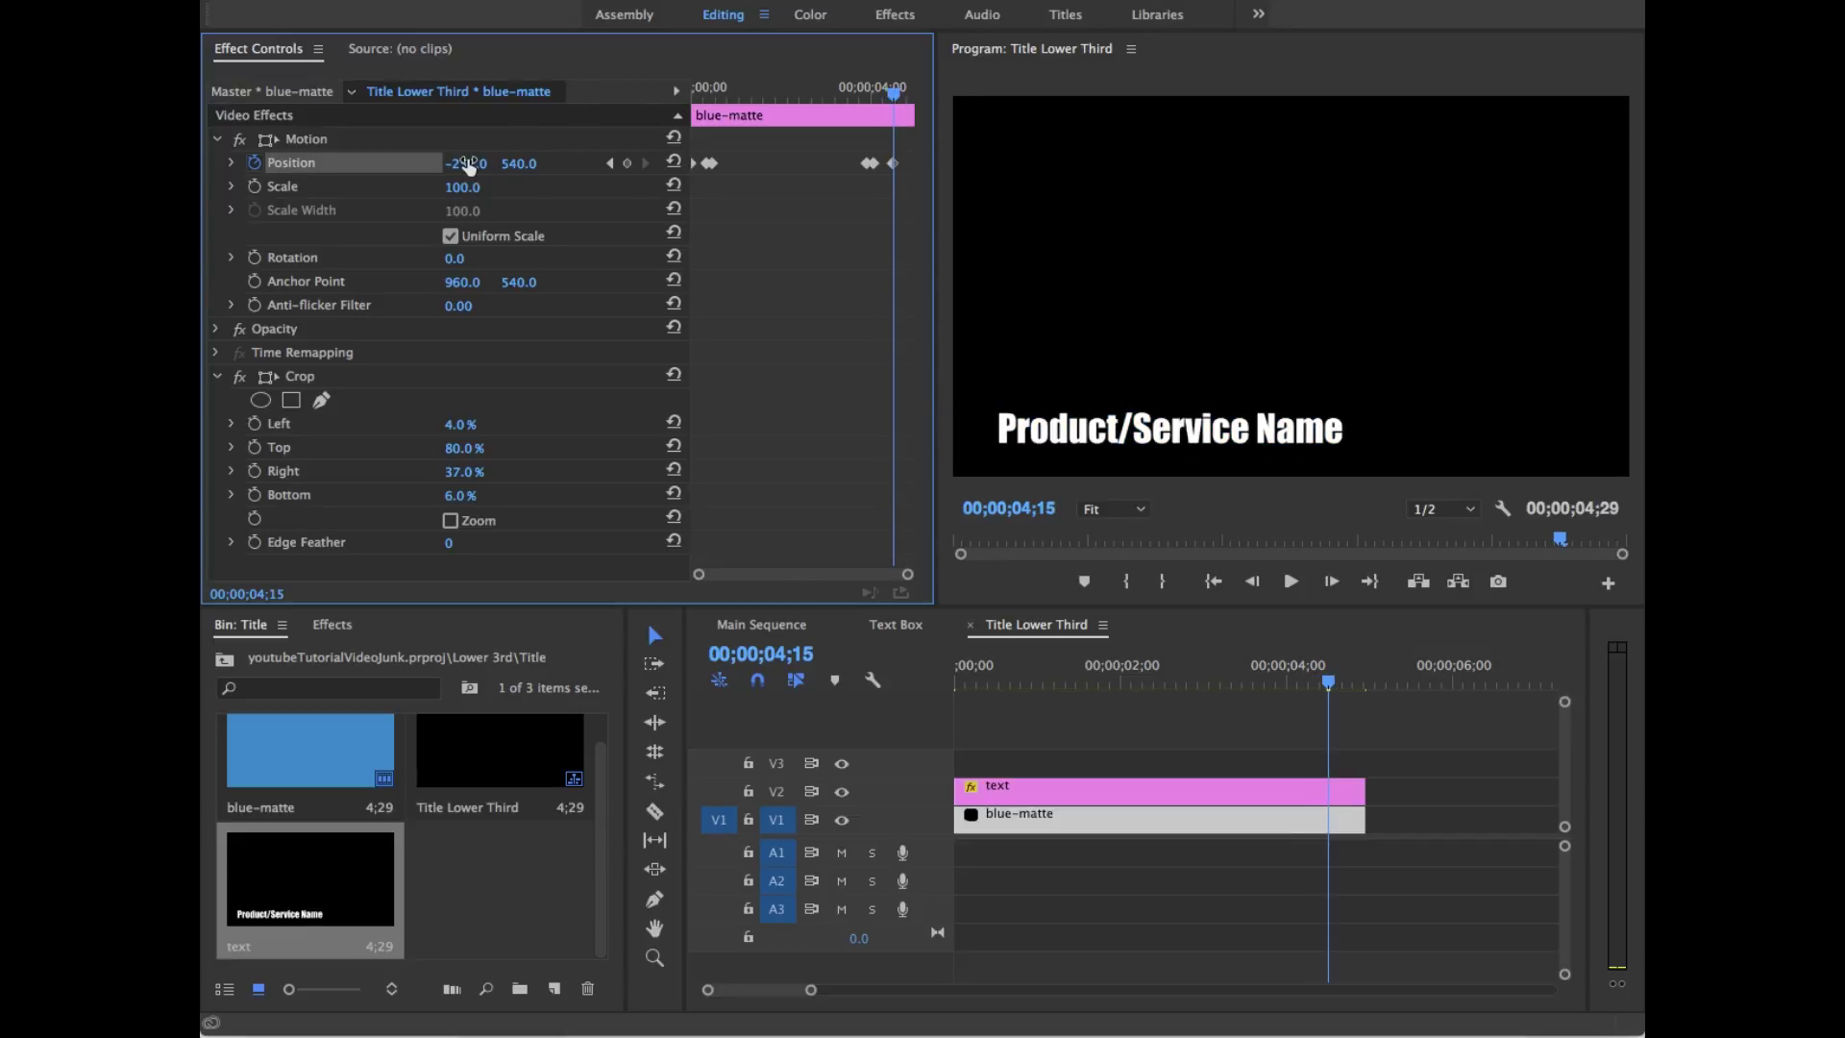
{"action": "left_click_drag", "start_coordinate": [870, 163], "coordinate": [891, 163]}
{"action": "left_click_drag", "start_coordinate": [891, 93], "coordinate": [858, 94]}
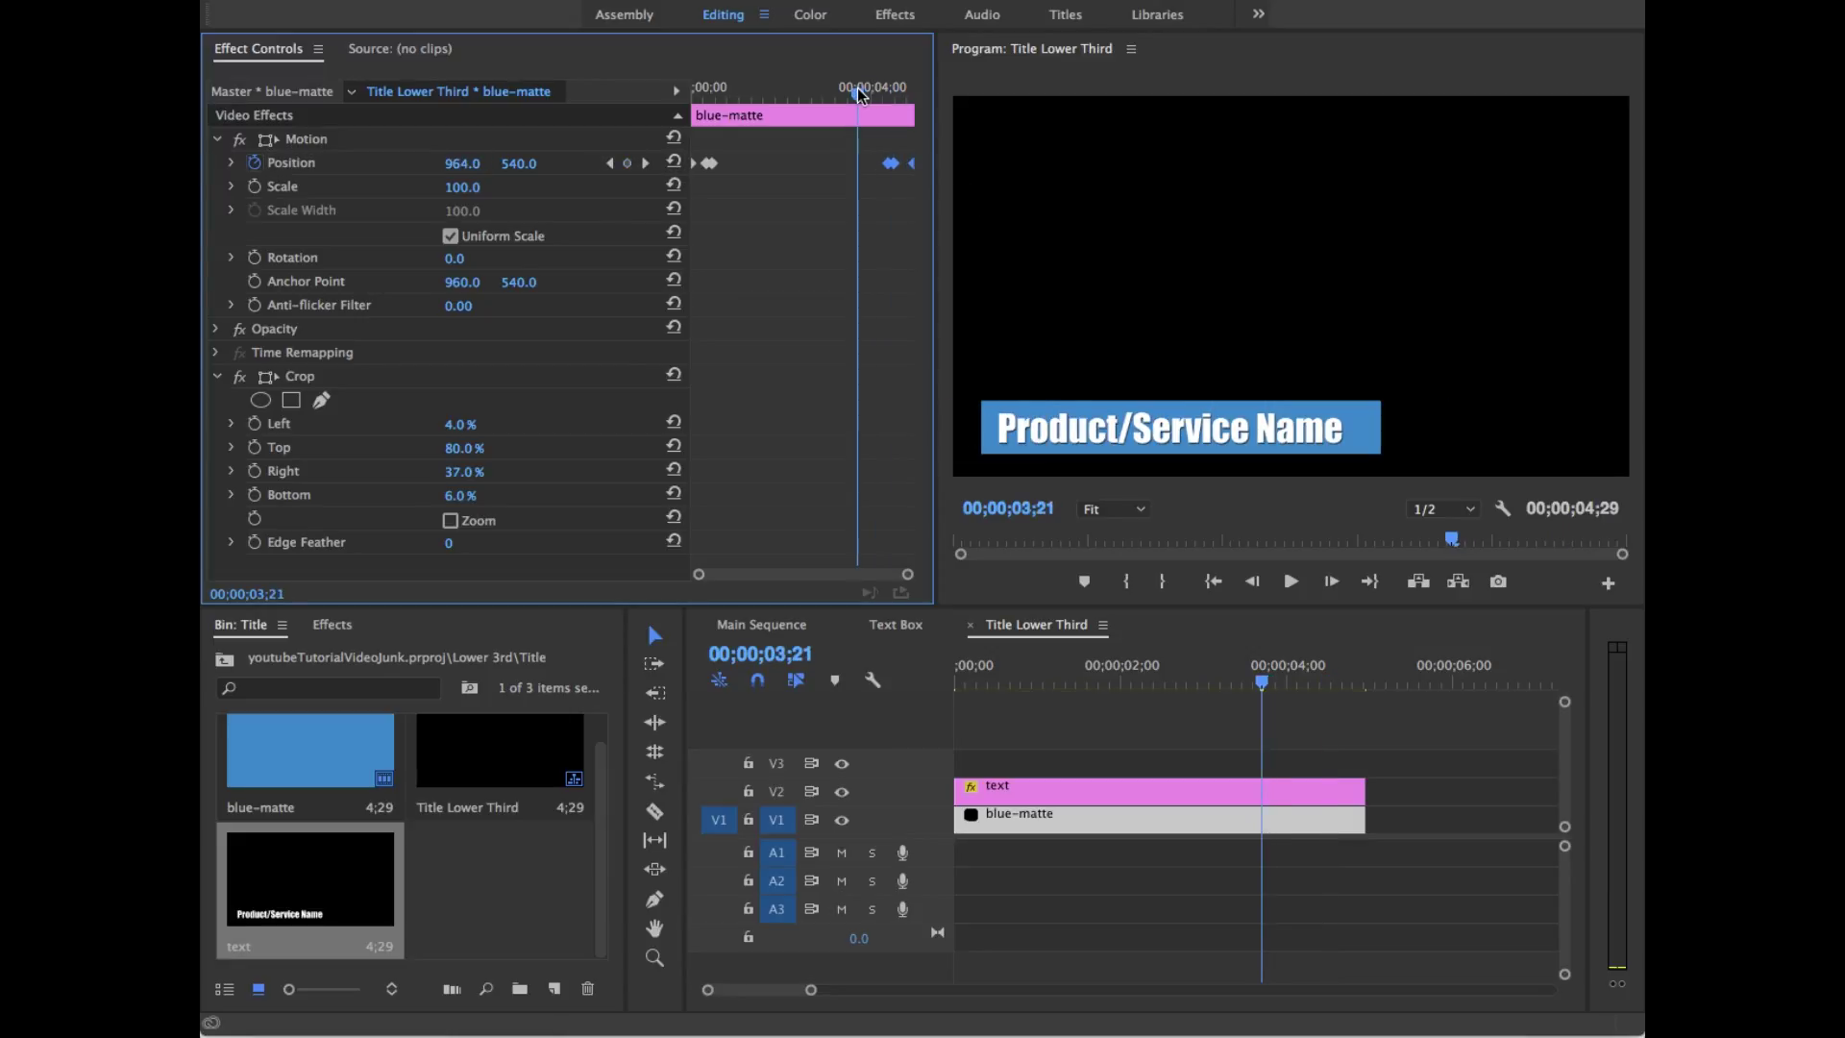
{"action": "key", "text": "space"}
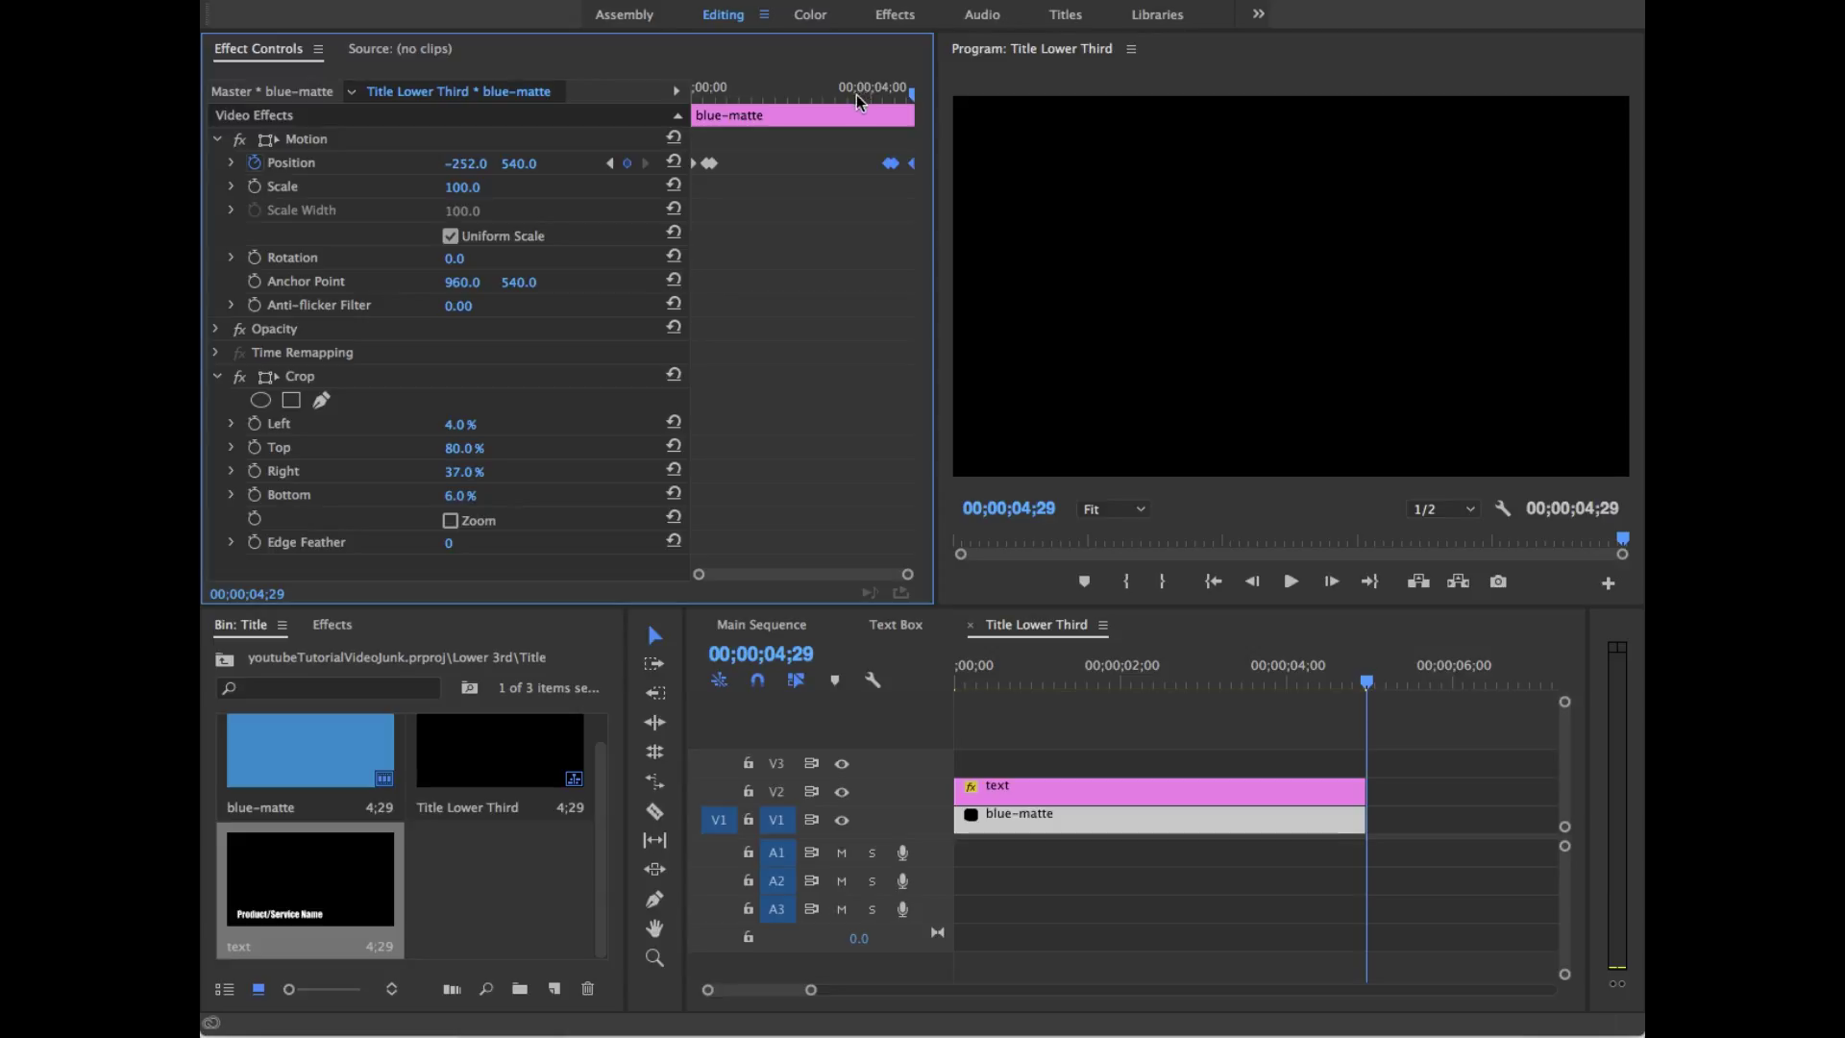
{"action": "left_click", "coordinate": [880, 93]}
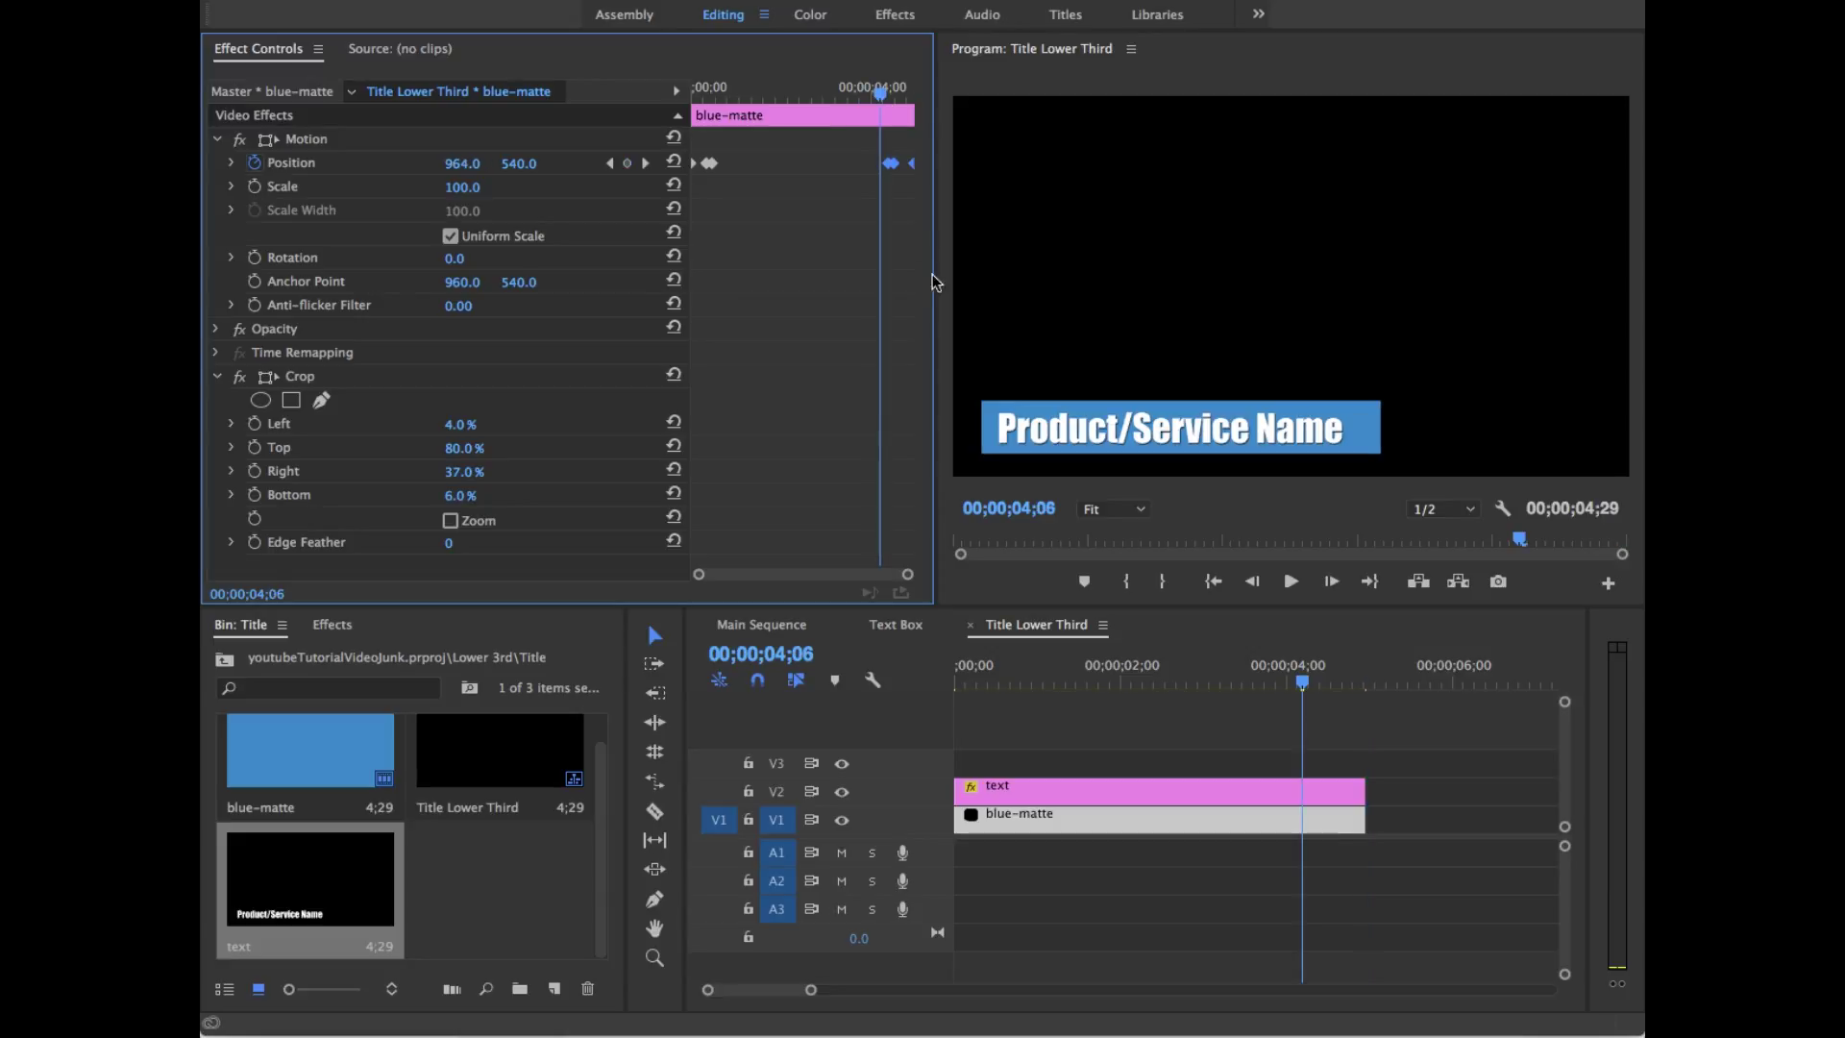
{"action": "left_click", "coordinate": [645, 164]}
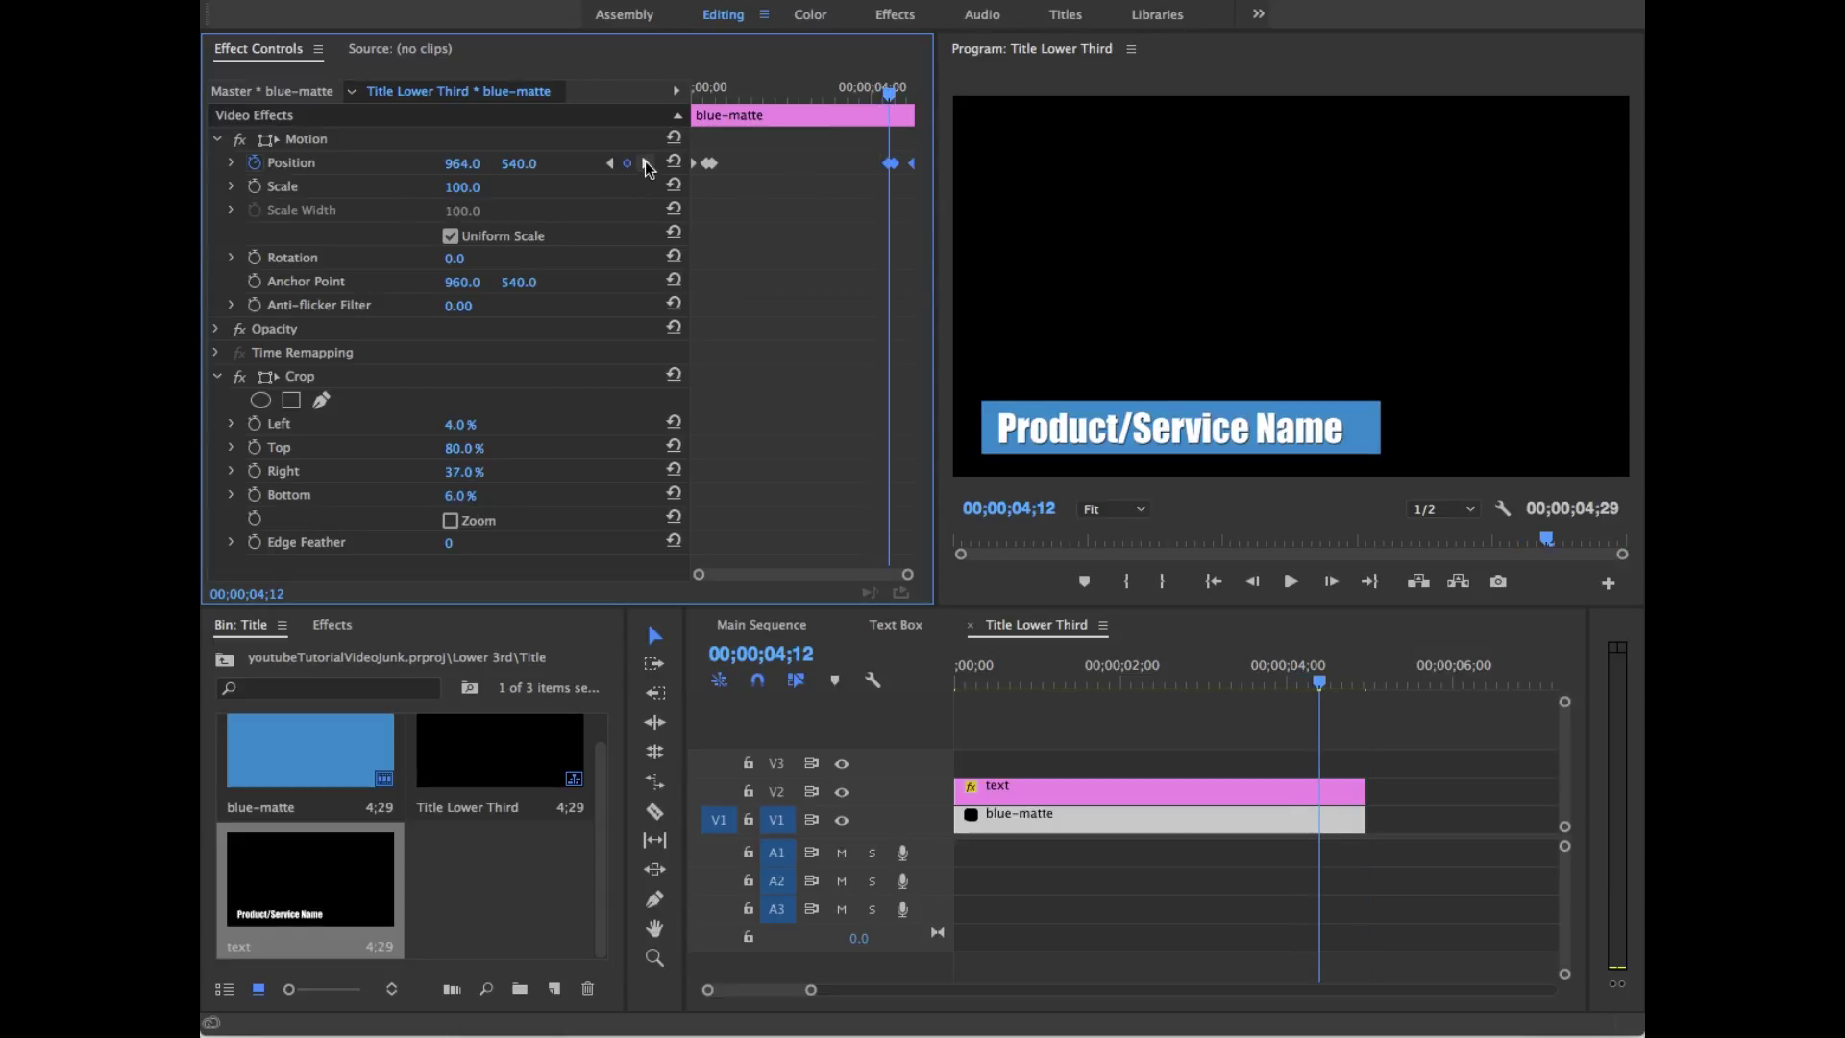
Step: Add text Position keyframes at 4;12 and 4;16, shifting the text to X 1102
{"action": "left_click", "coordinate": [1120, 796]}
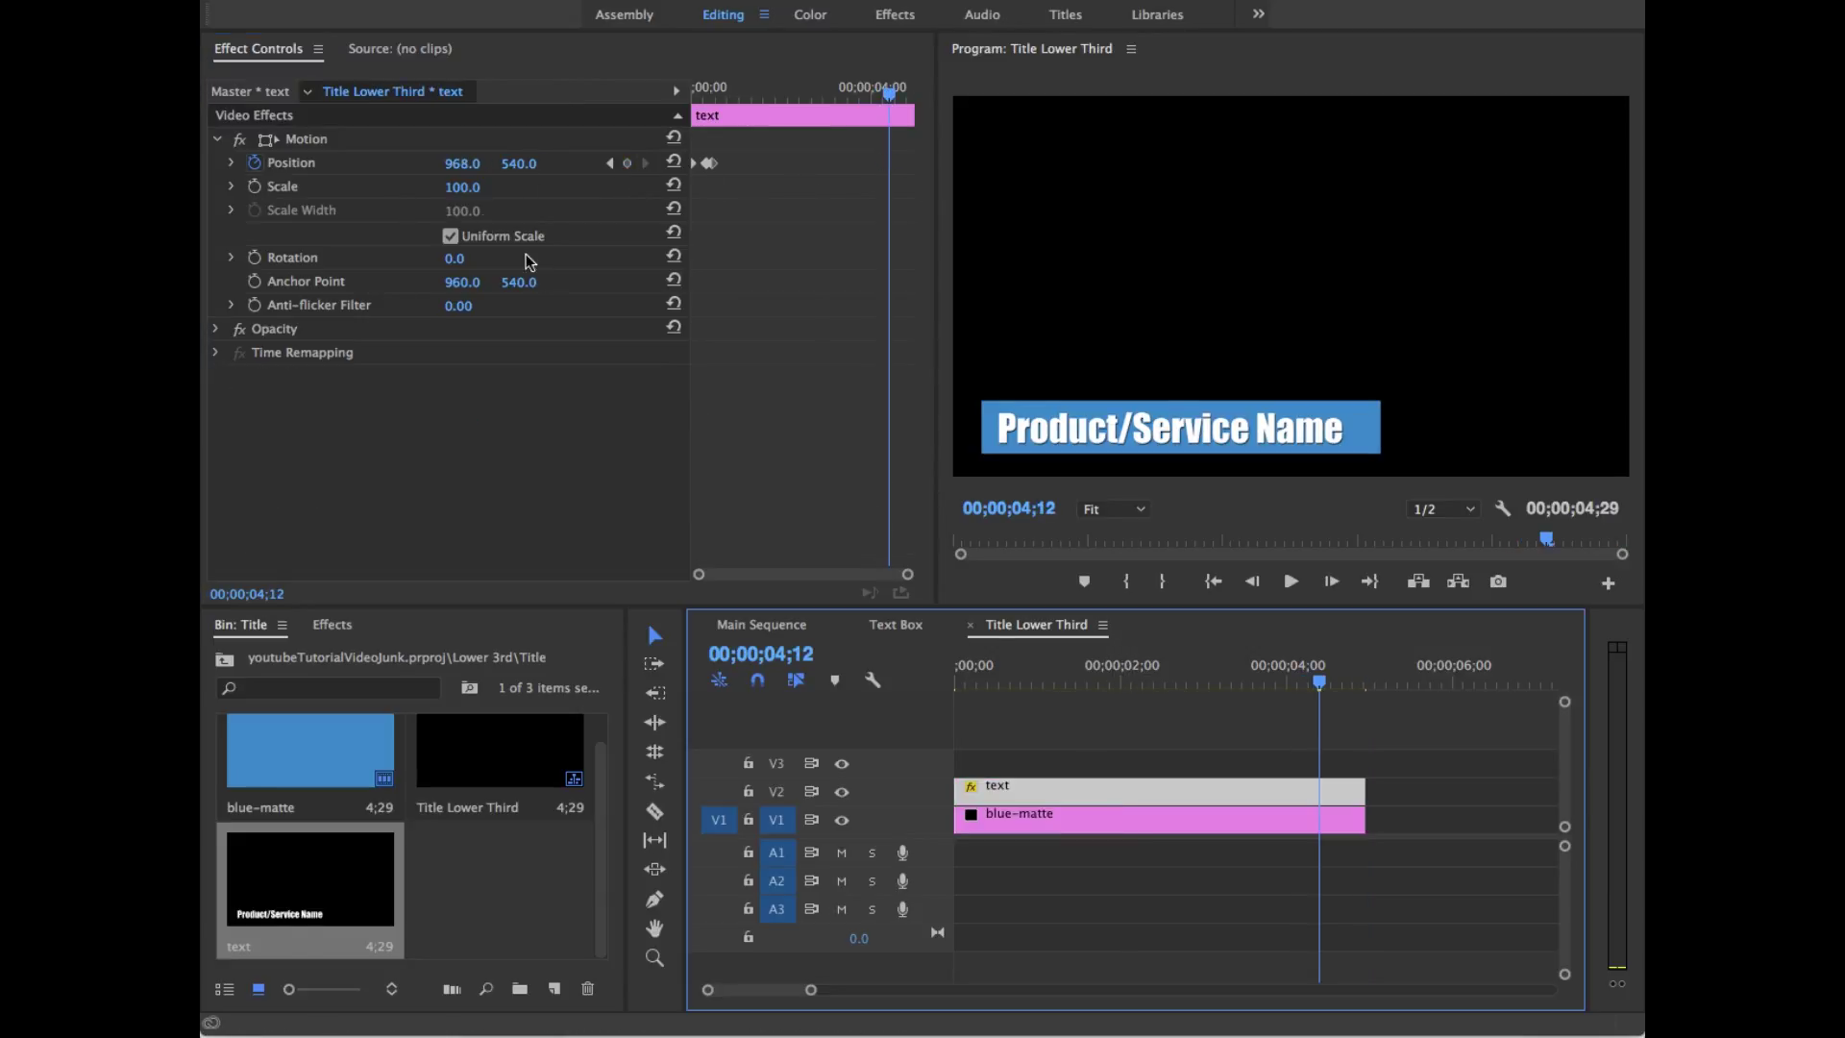
{"action": "left_click", "coordinate": [627, 163]}
{"action": "left_click", "coordinate": [1158, 815]}
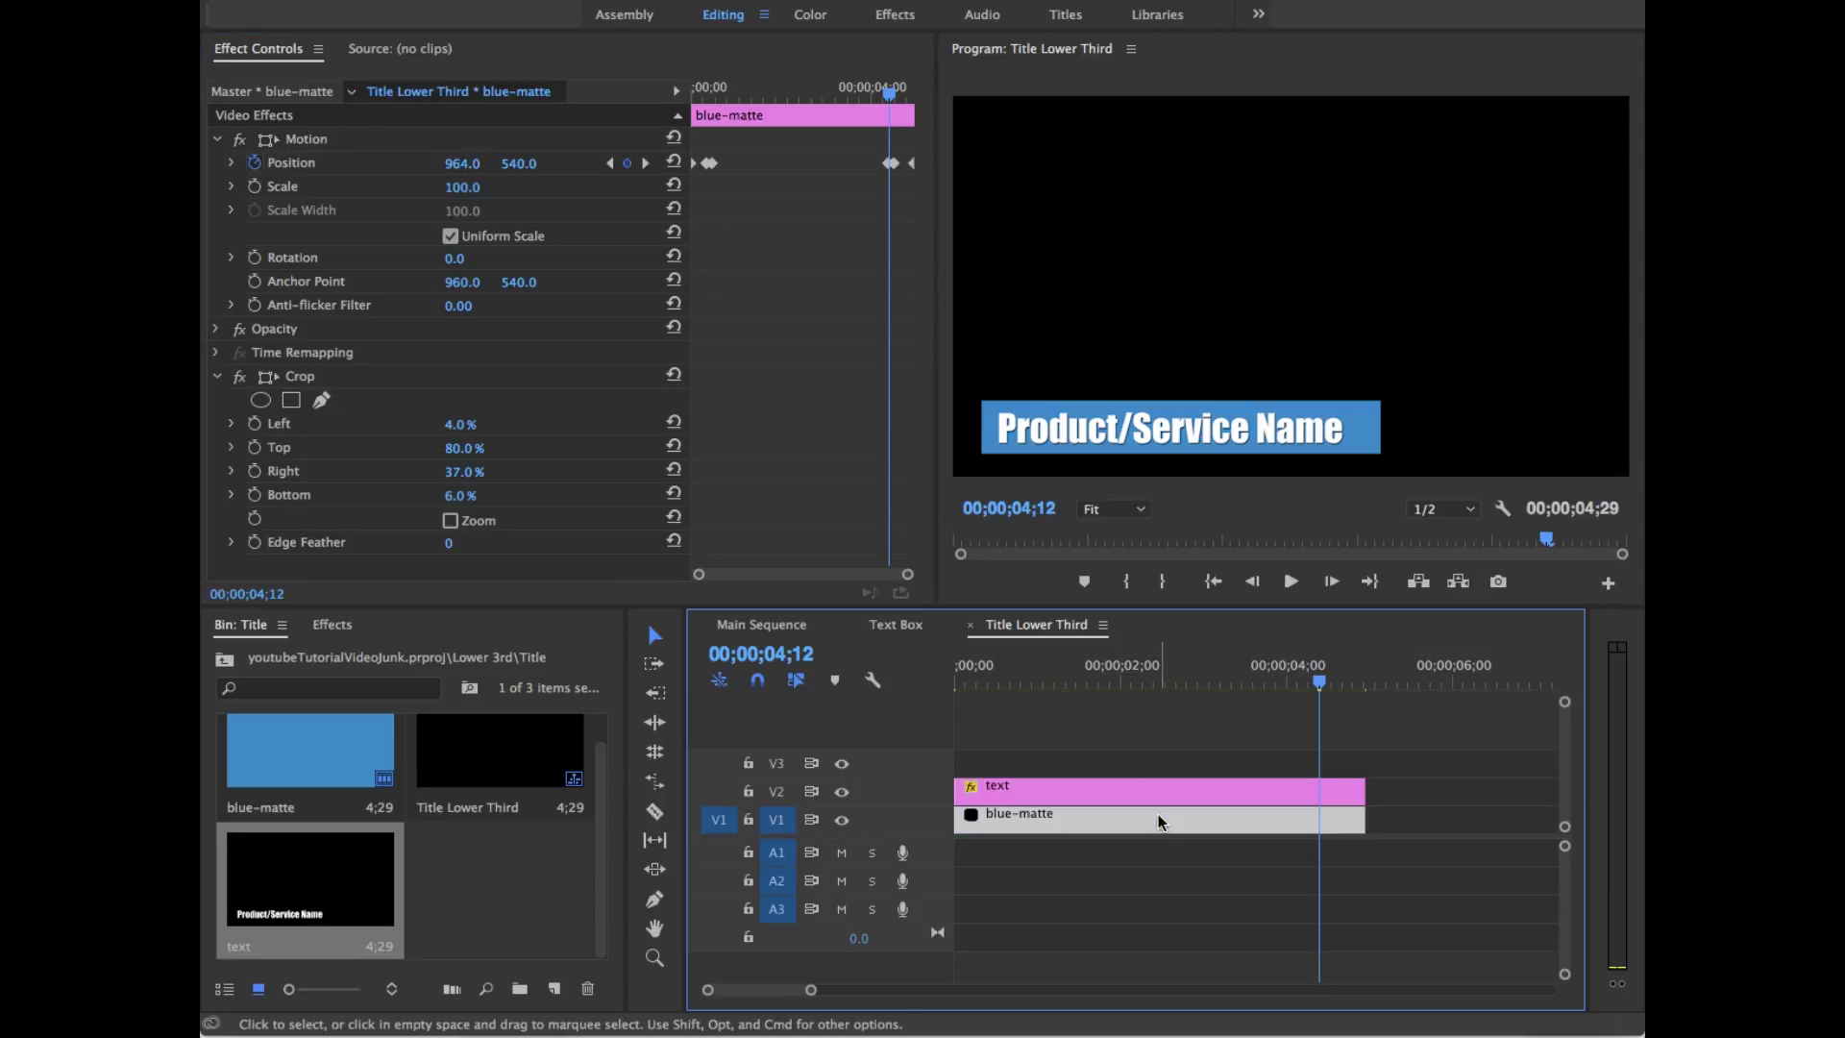
{"action": "left_click", "coordinate": [645, 164]}
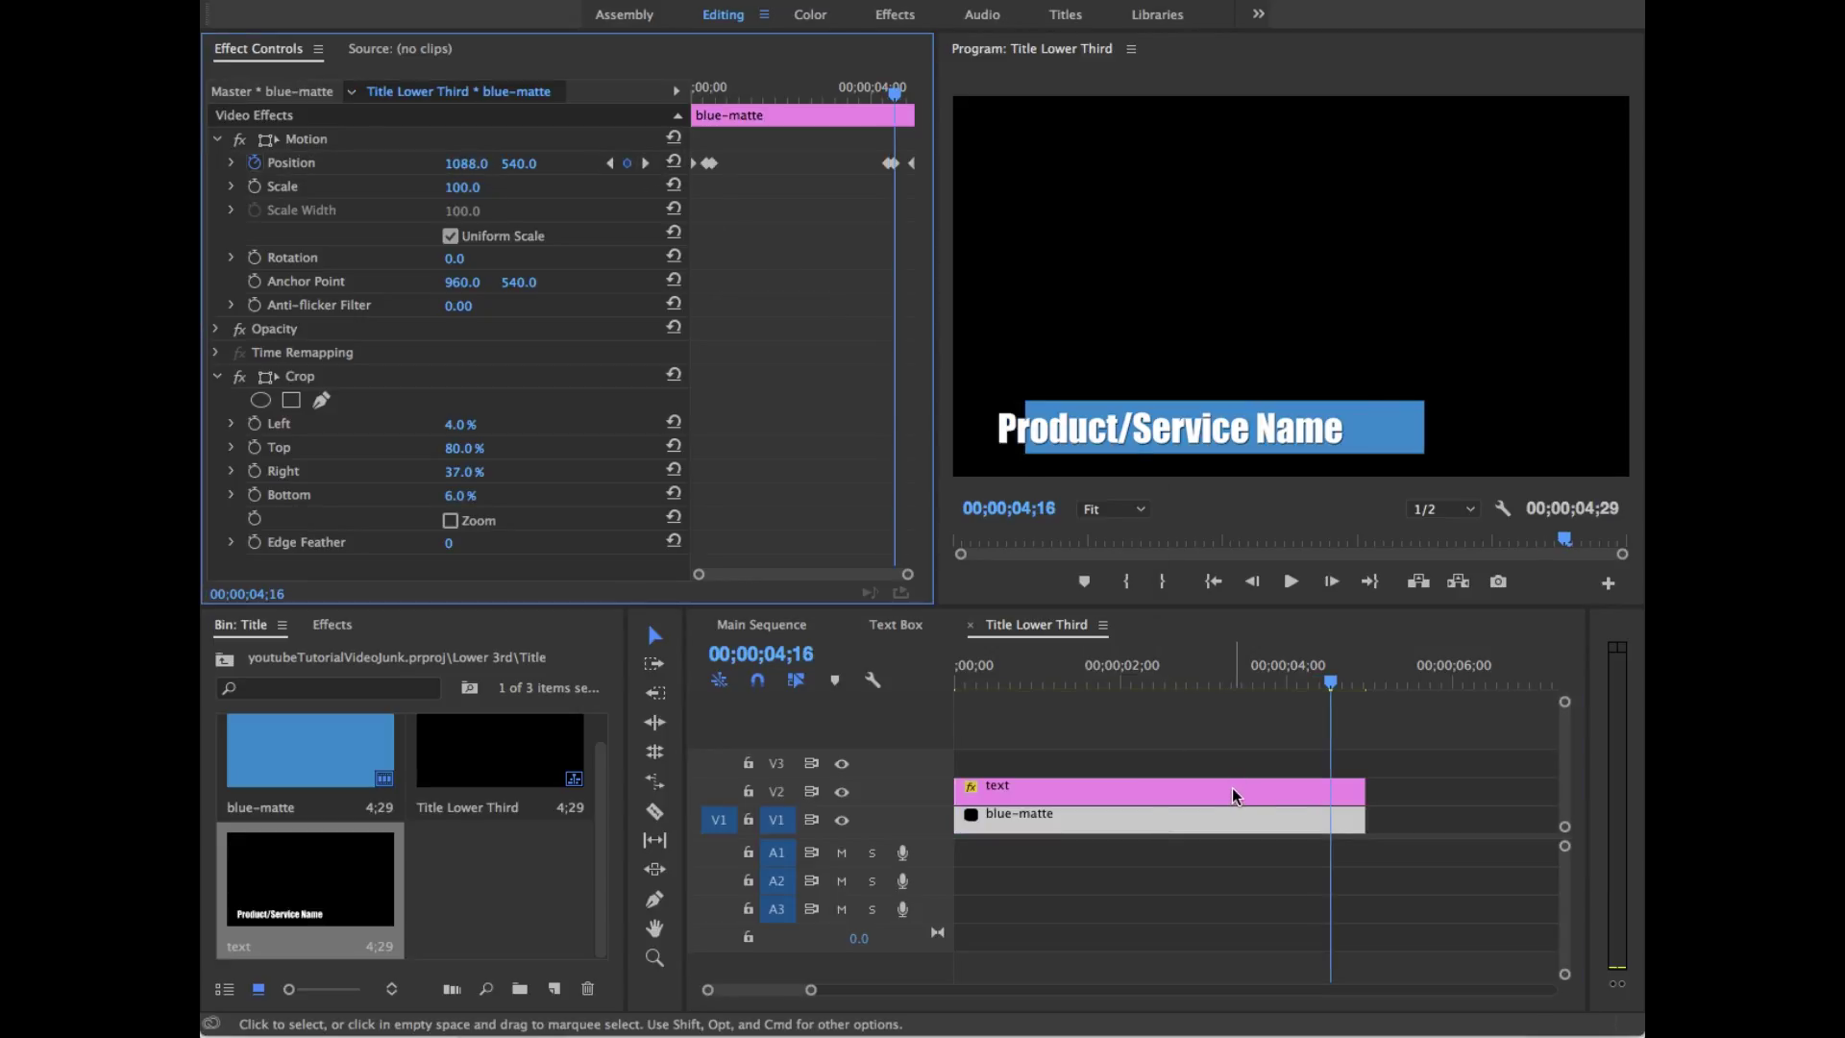
{"action": "left_click", "coordinate": [1235, 796]}
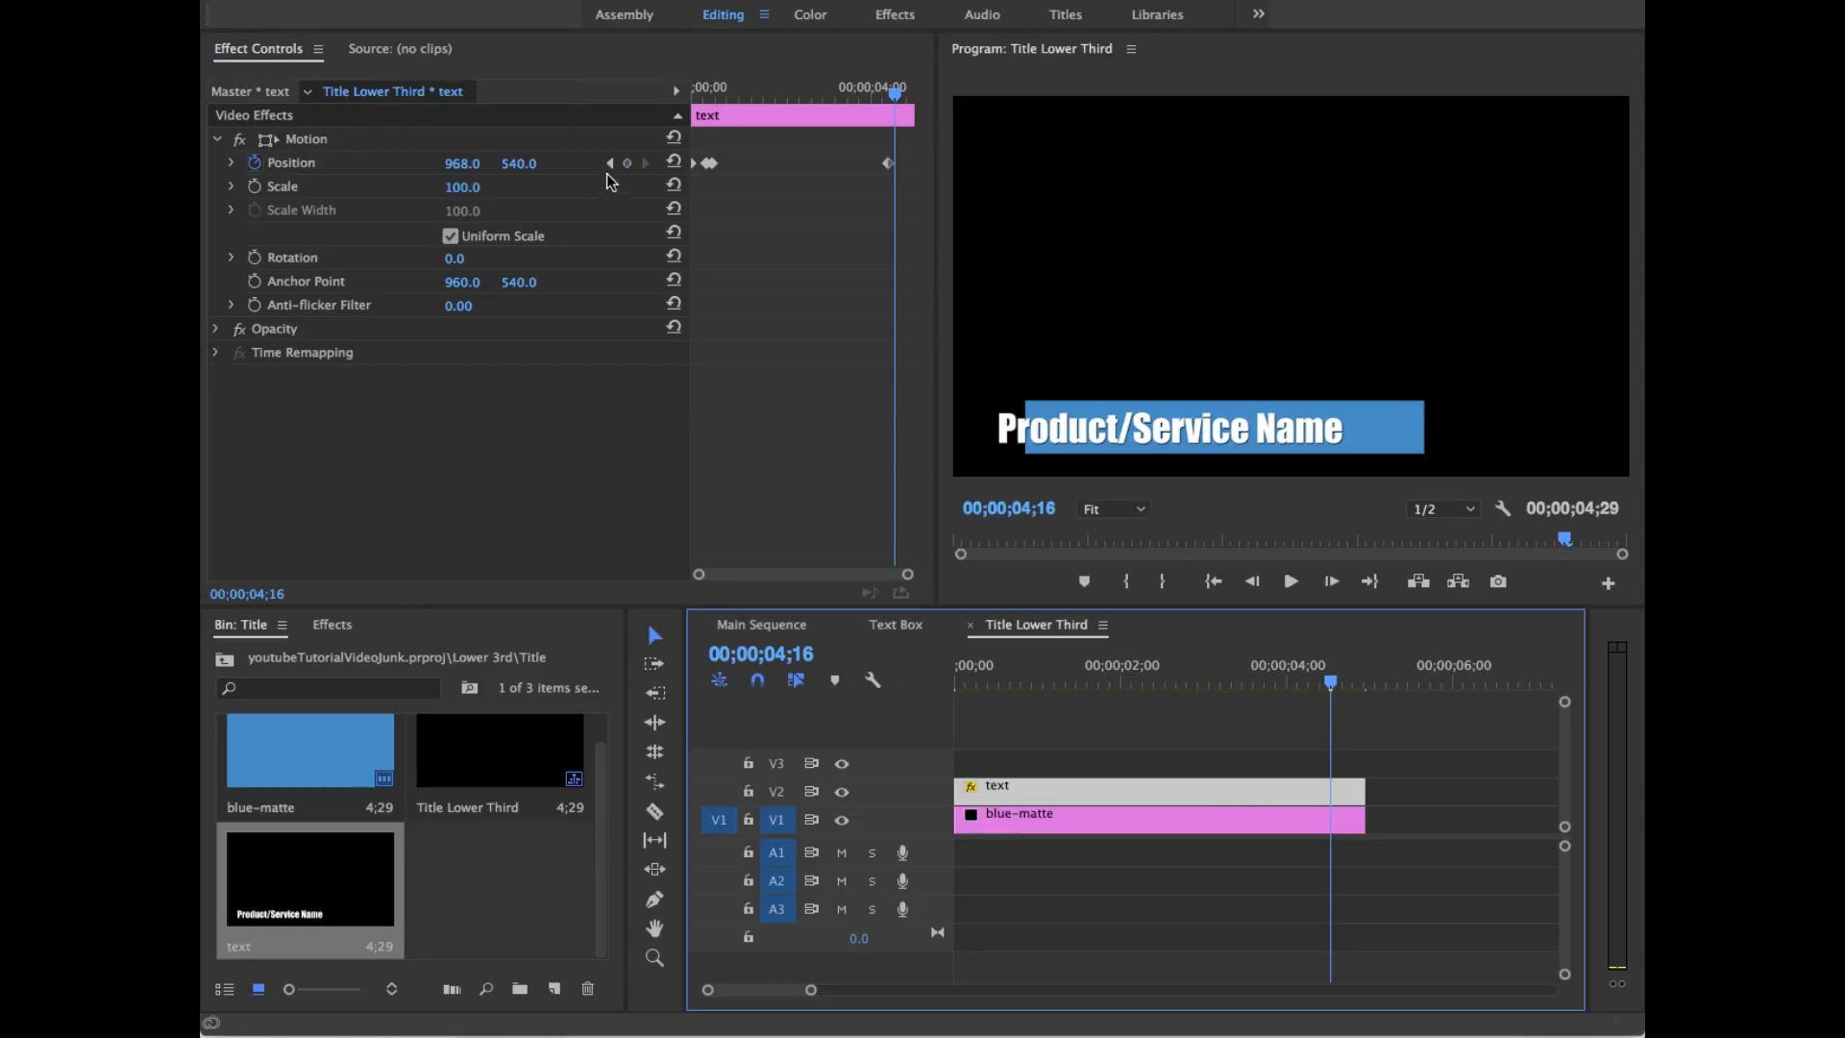
{"action": "left_click_drag", "start_coordinate": [454, 169], "coordinate": [642, 168]}
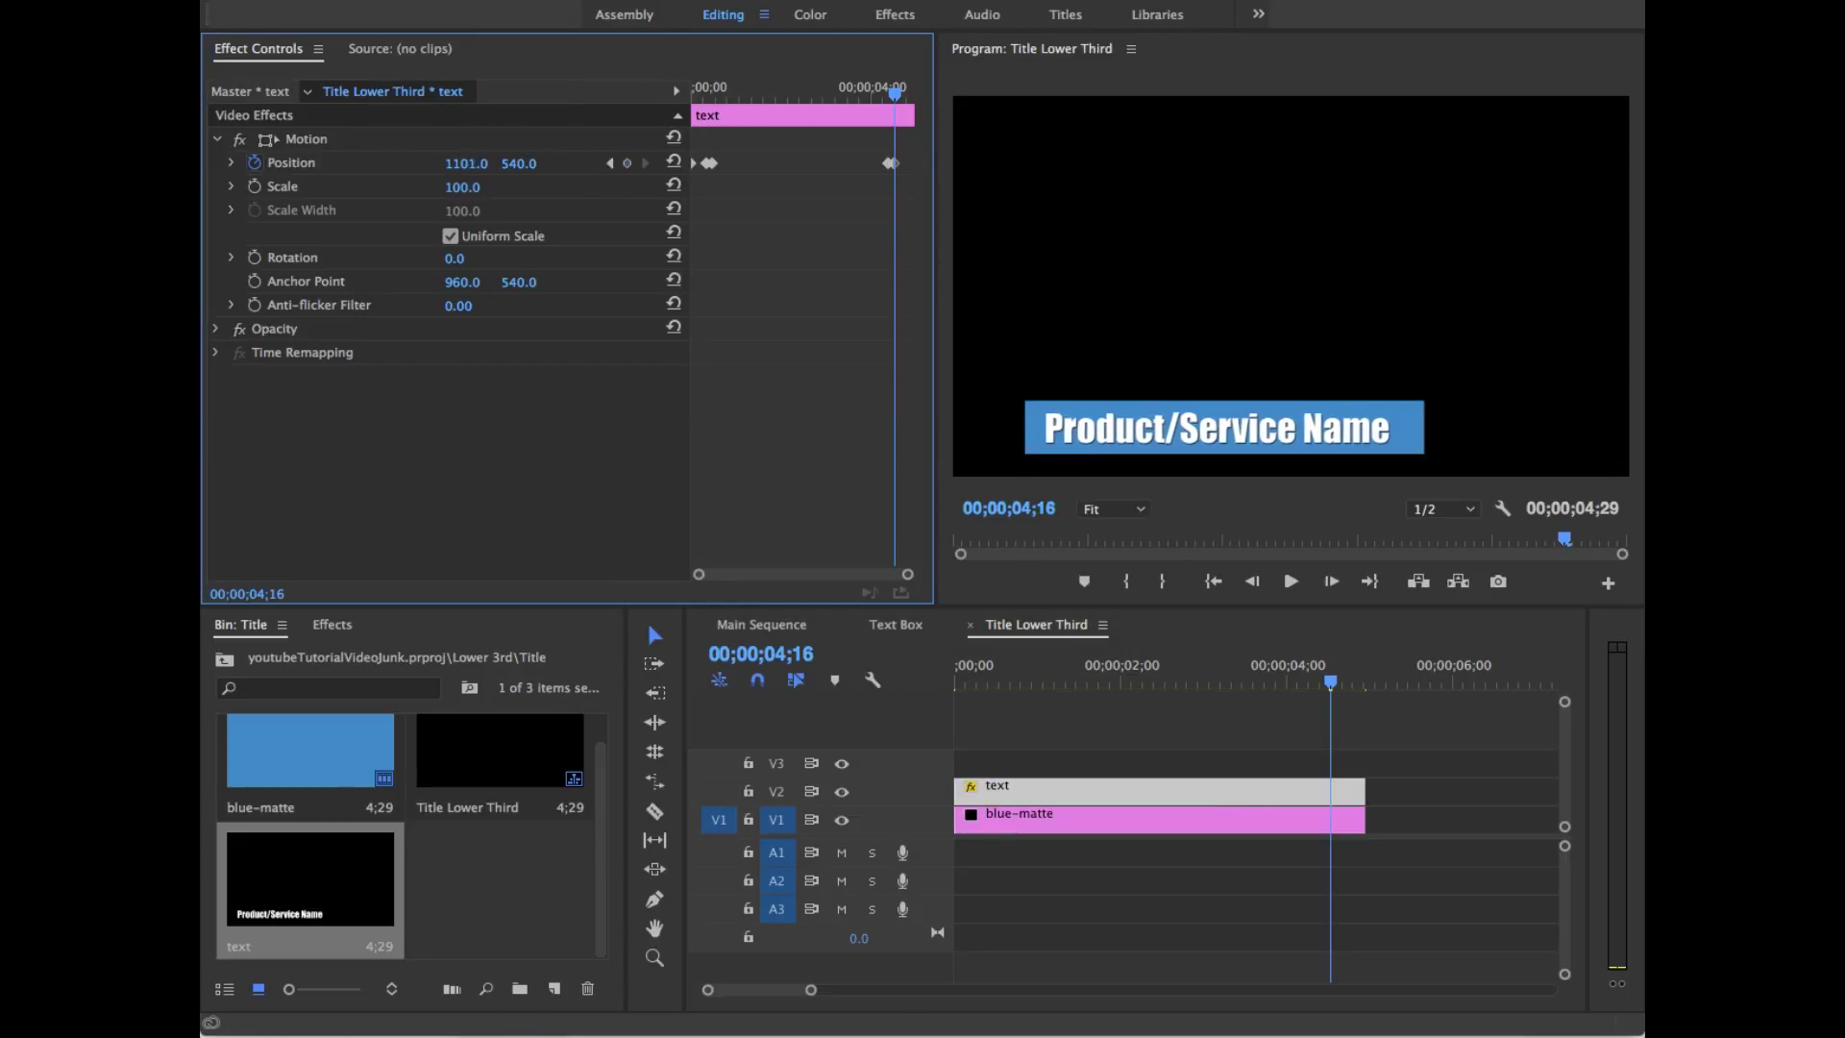
{"action": "left_click", "coordinate": [1112, 843]}
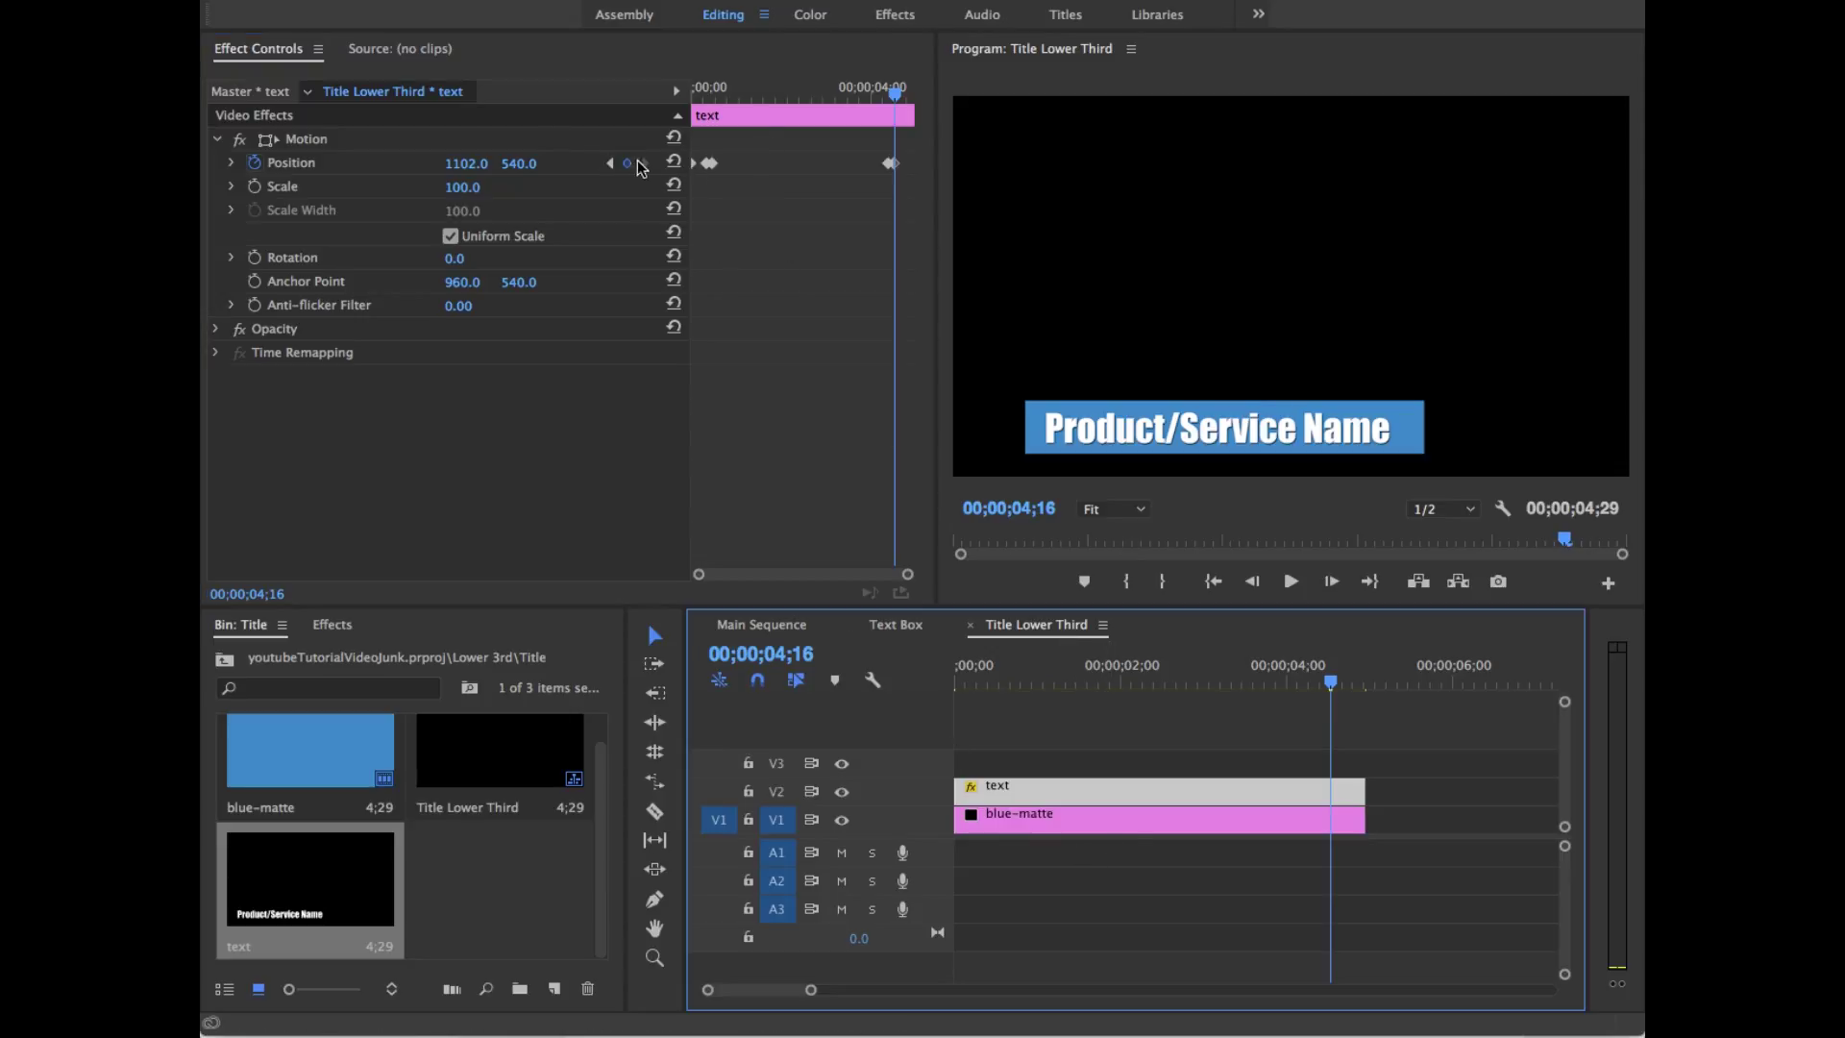
Step: Compare against the matte's last keyframe and play back the title animation
{"action": "left_click", "coordinate": [1040, 820]}
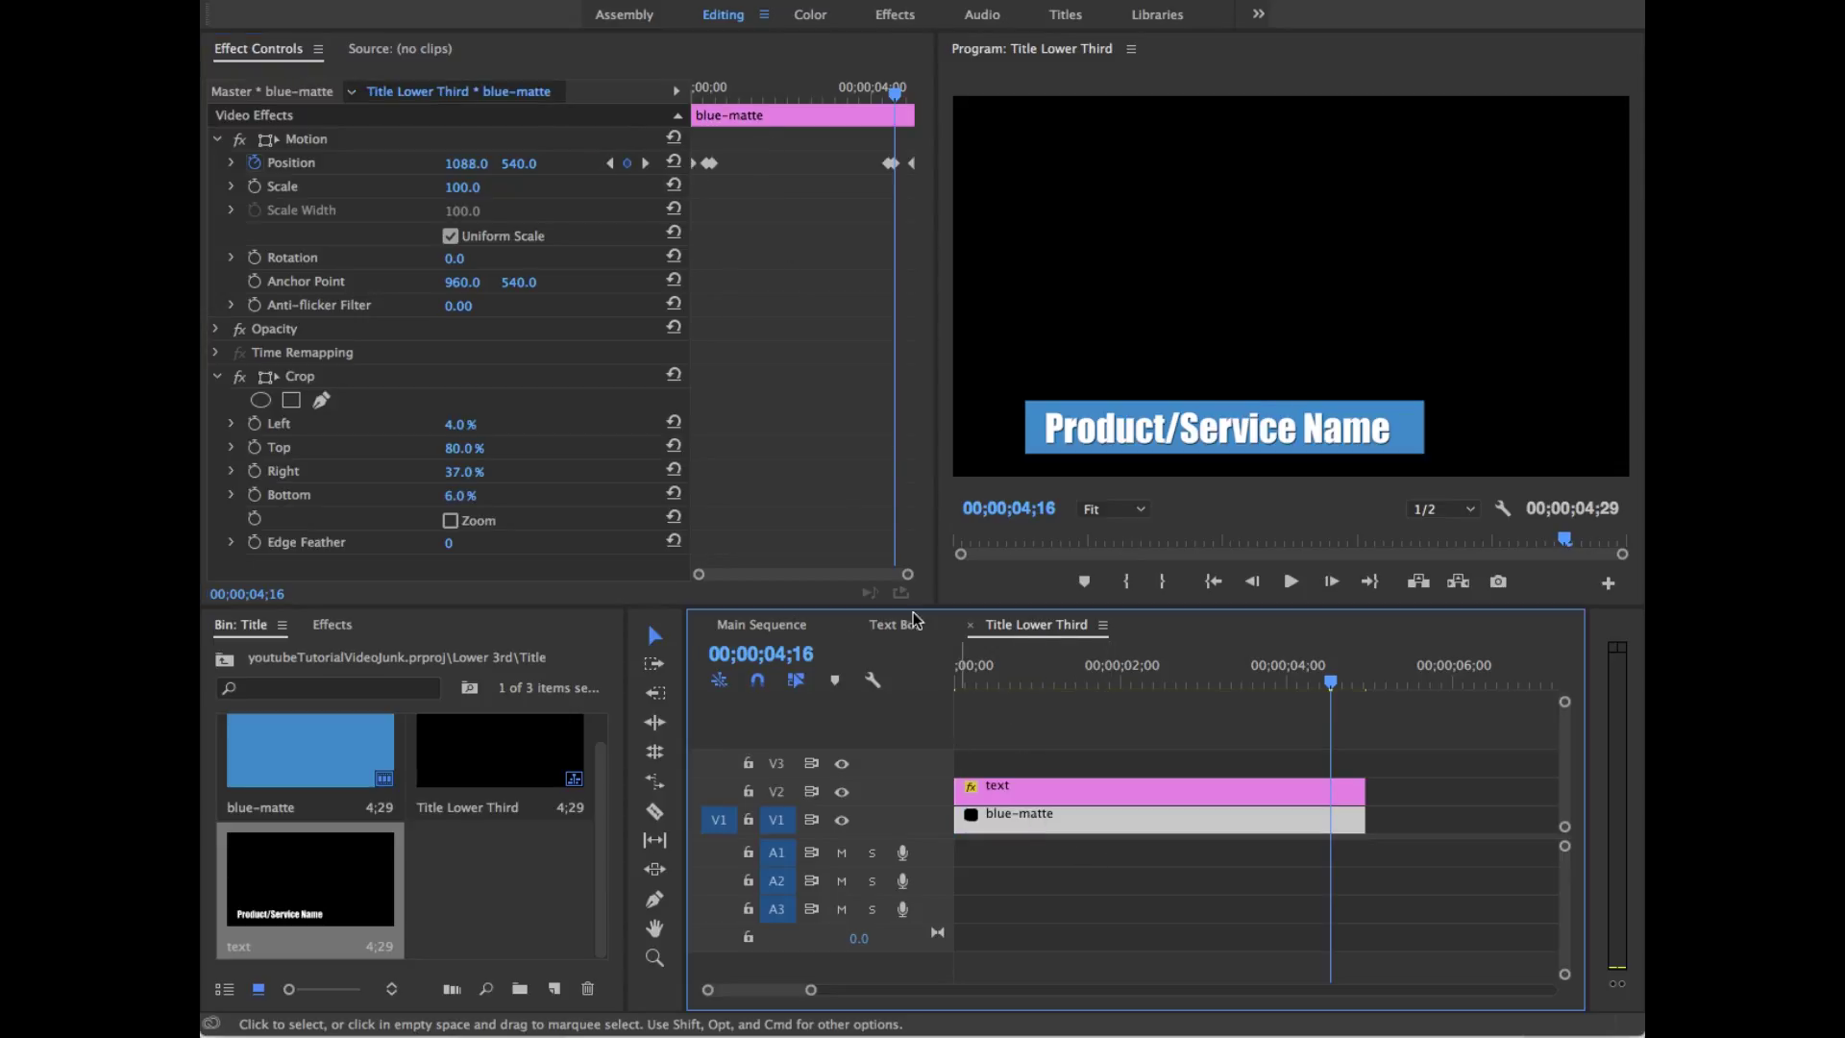
{"action": "left_click", "coordinate": [646, 164]}
{"action": "left_click", "coordinate": [1137, 795]}
{"action": "key", "text": "space"}
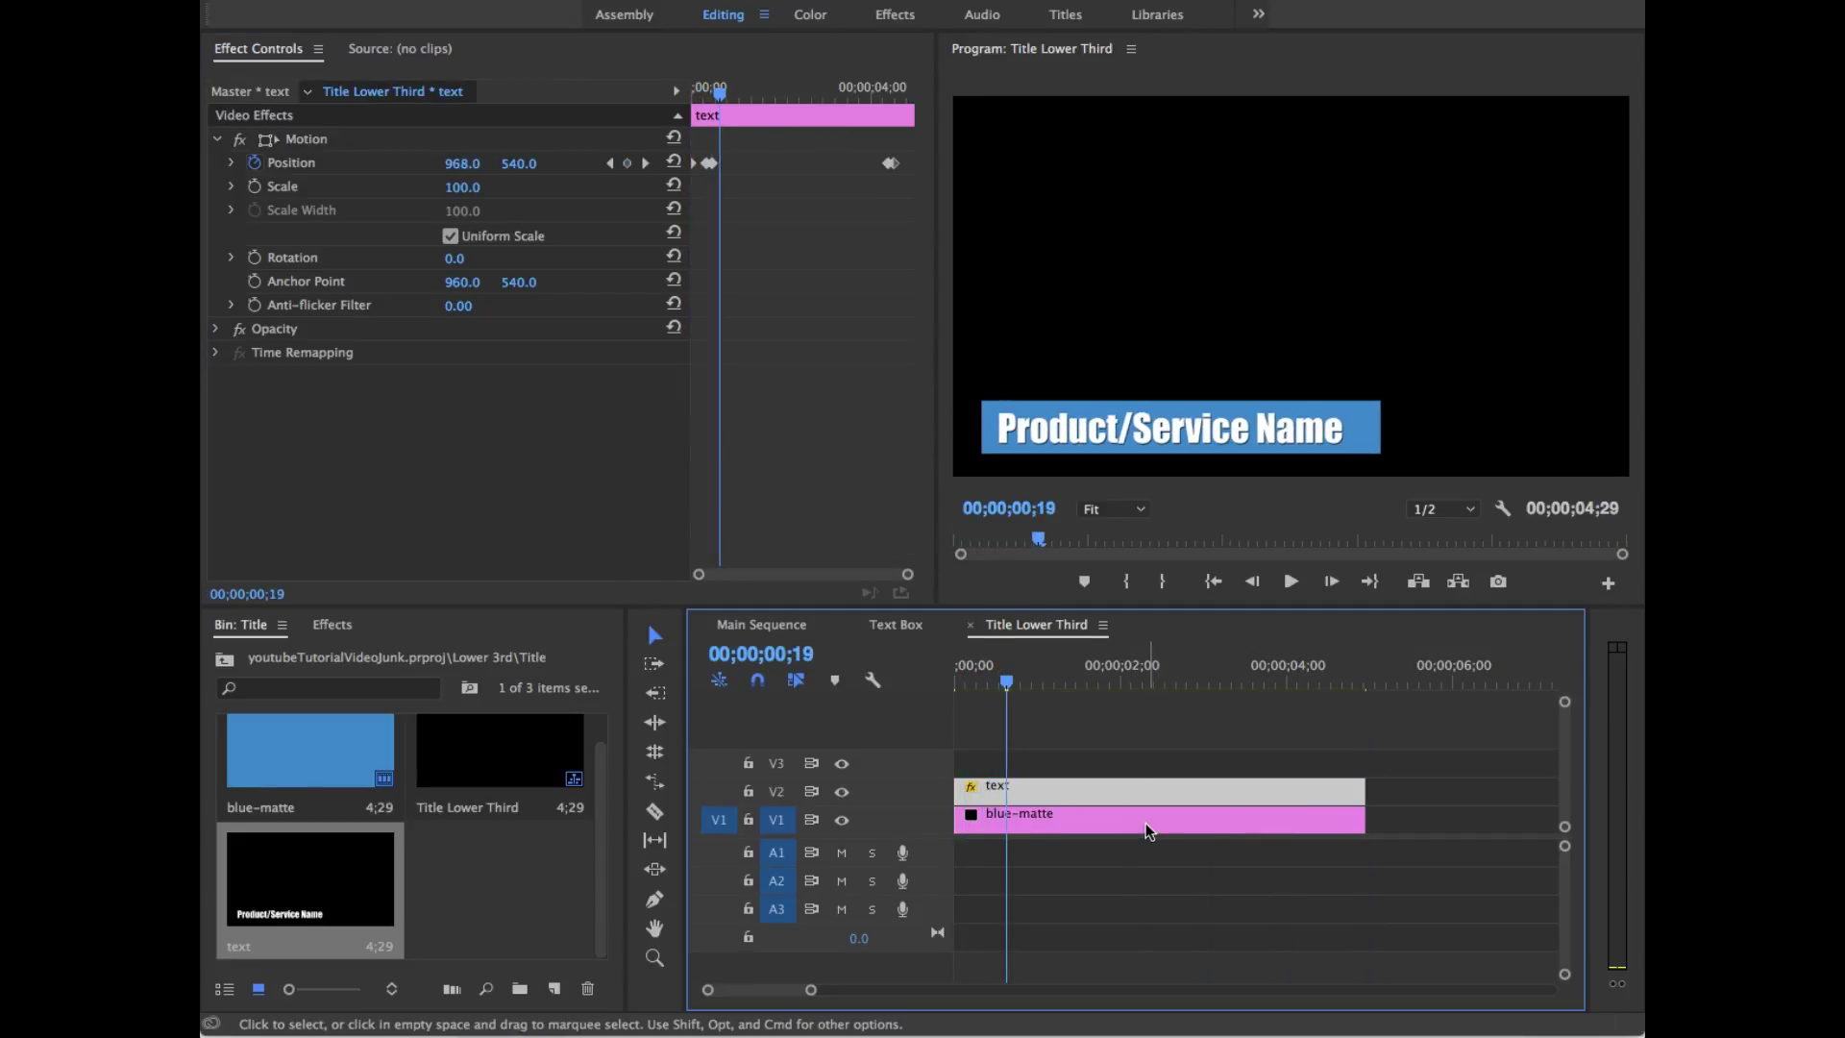
Step: Give the text an exit keyframe at 4;21 with Position X -153, preview, and return to start
{"action": "left_click", "coordinate": [1150, 832]}
{"action": "left_click", "coordinate": [1174, 791]}
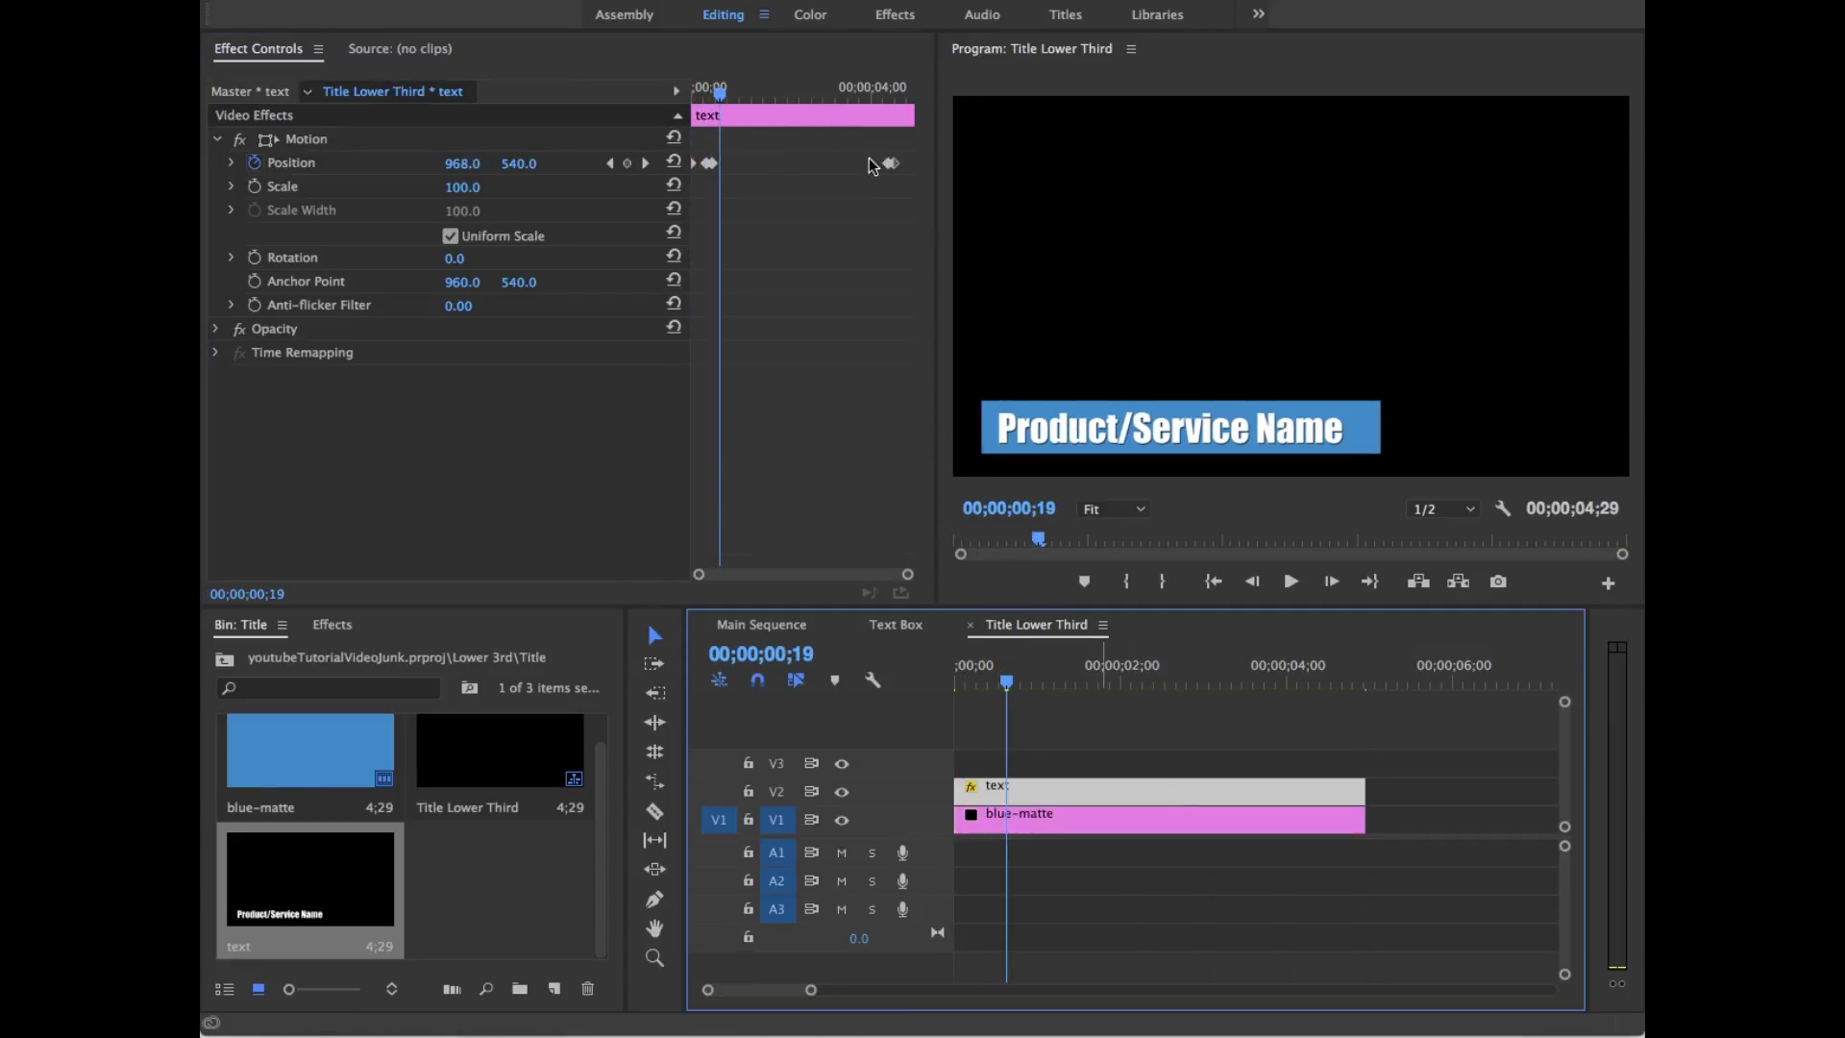
{"action": "left_click_drag", "start_coordinate": [859, 92], "coordinate": [903, 120]}
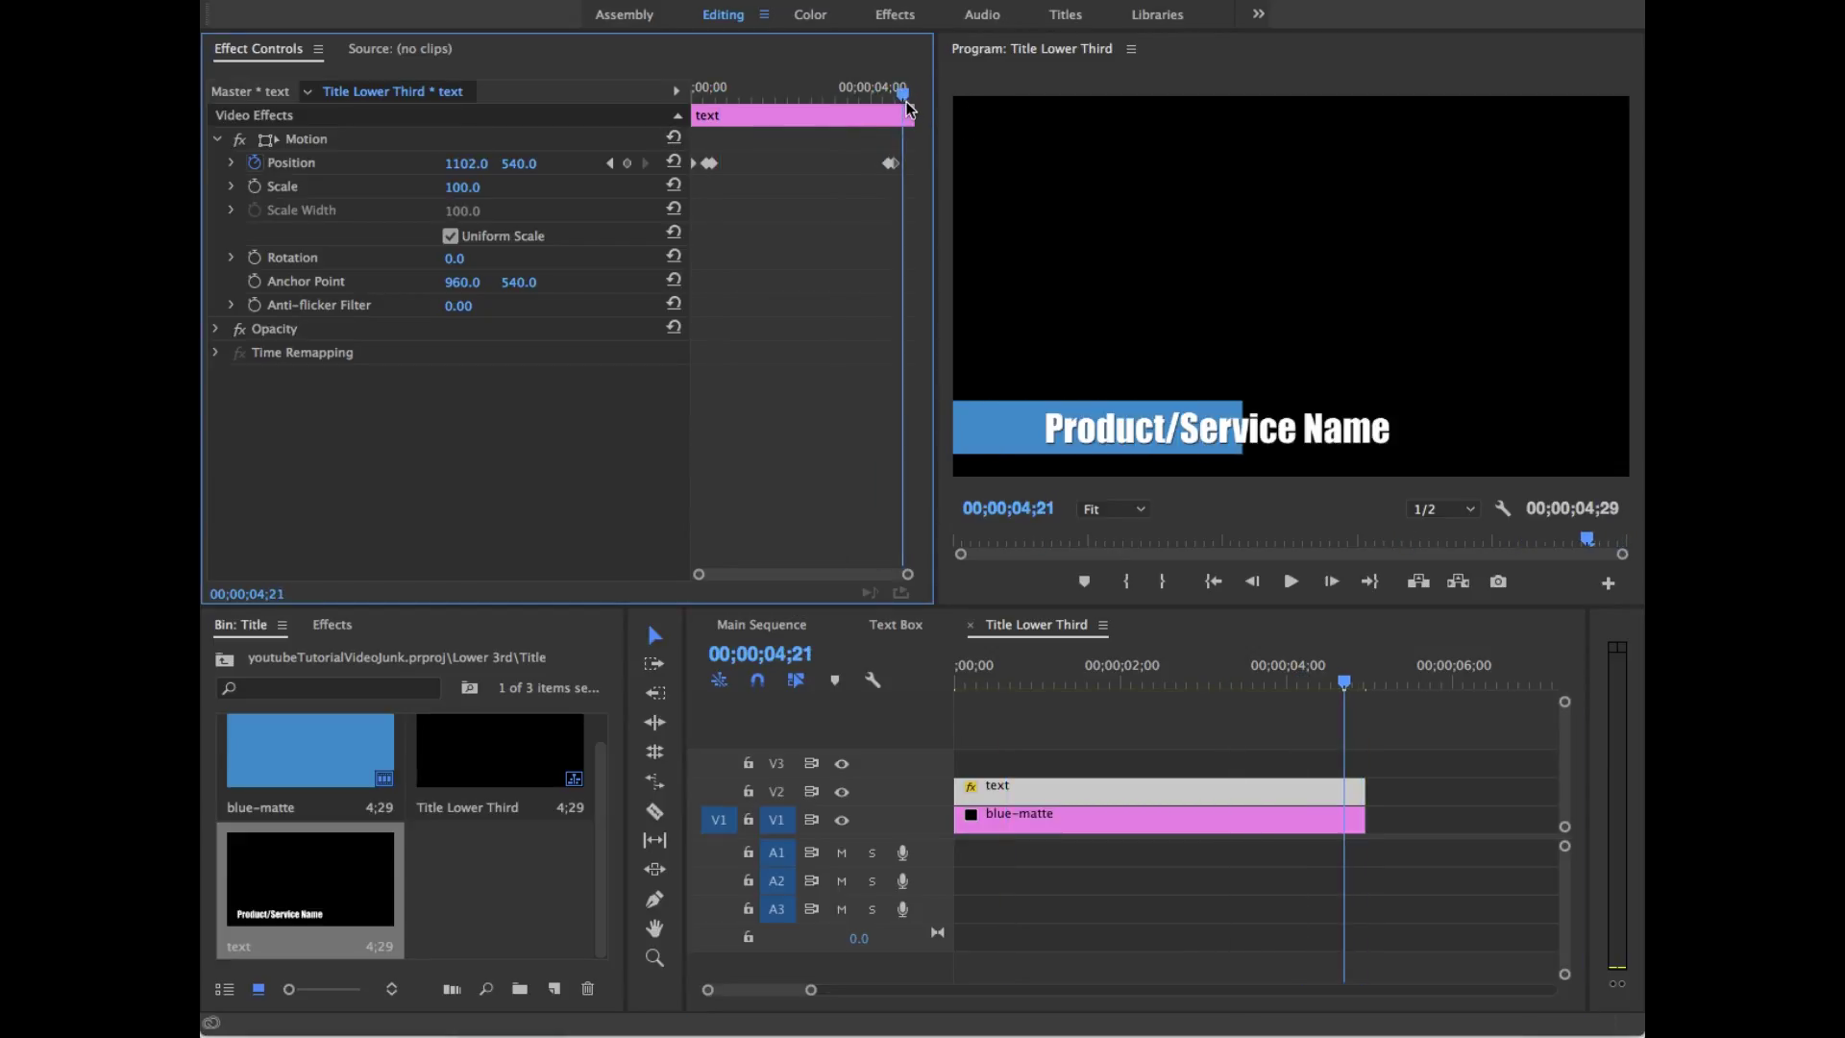
{"action": "left_click_drag", "start_coordinate": [485, 164], "coordinate": [404, 168]}
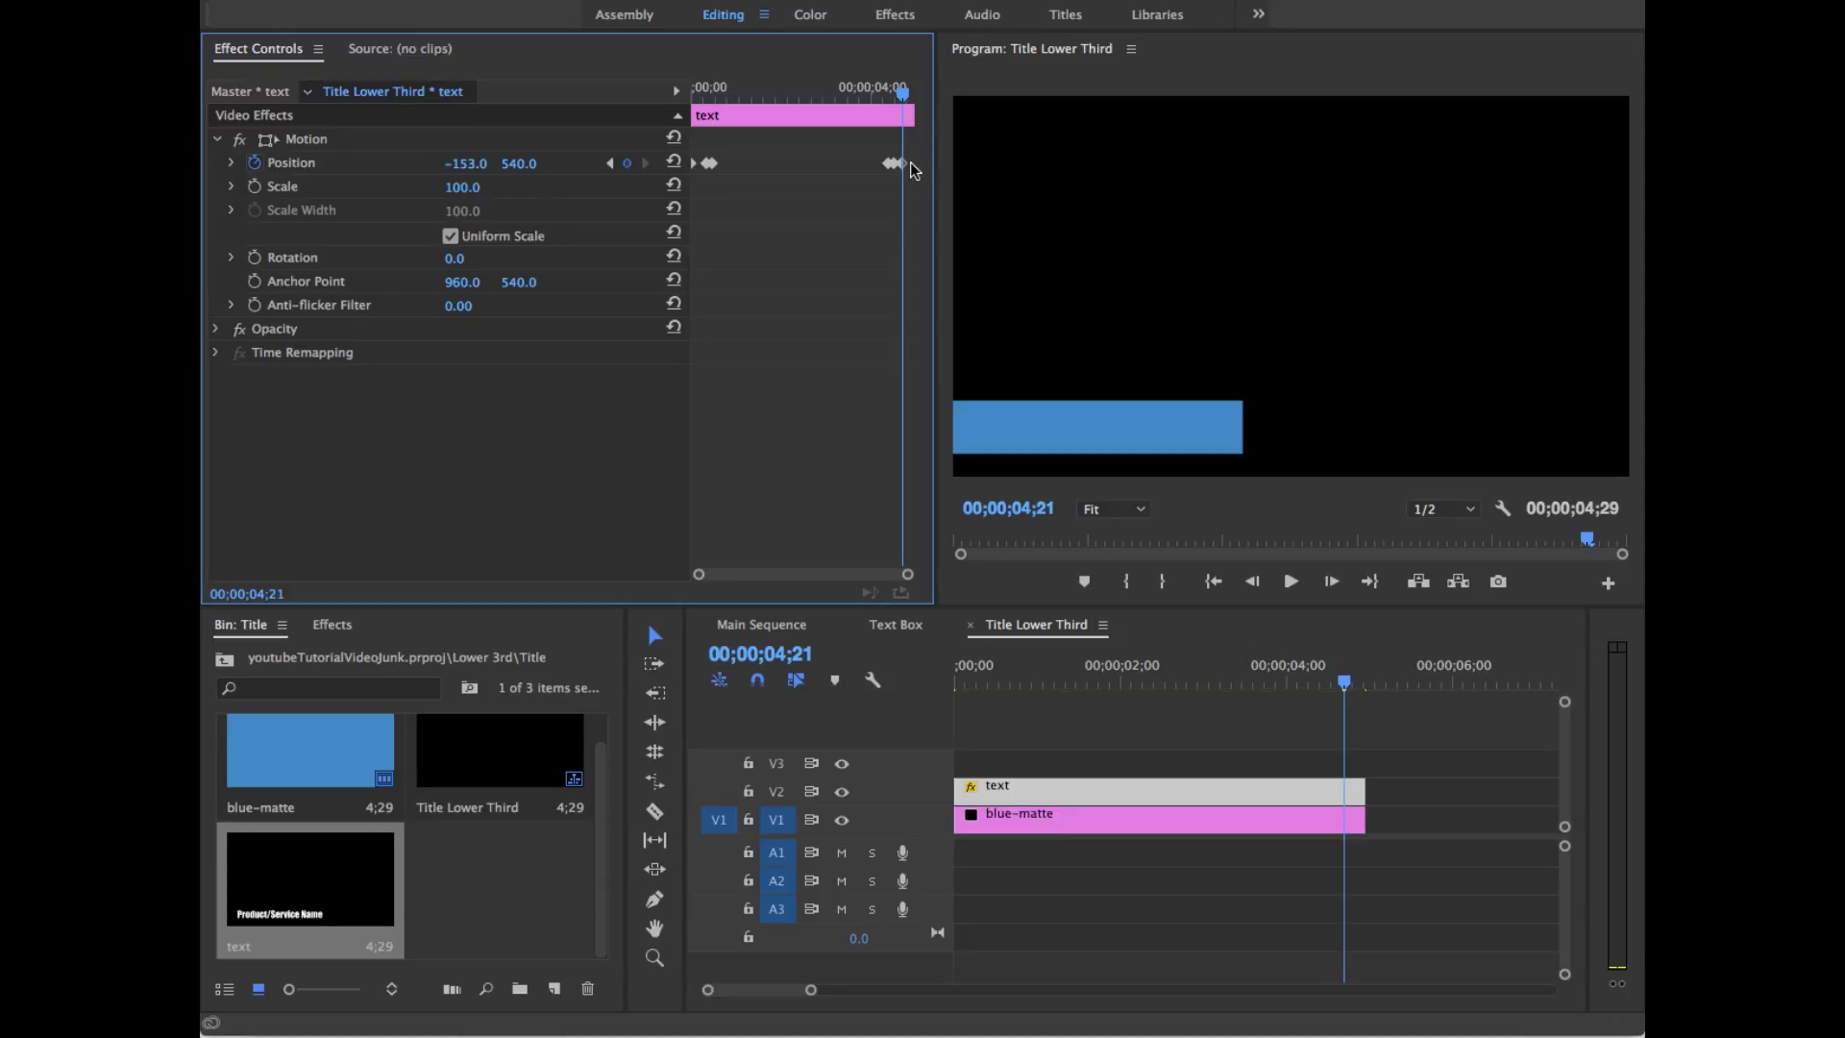
{"action": "left_click", "coordinate": [854, 89]}
{"action": "key", "text": "space"}
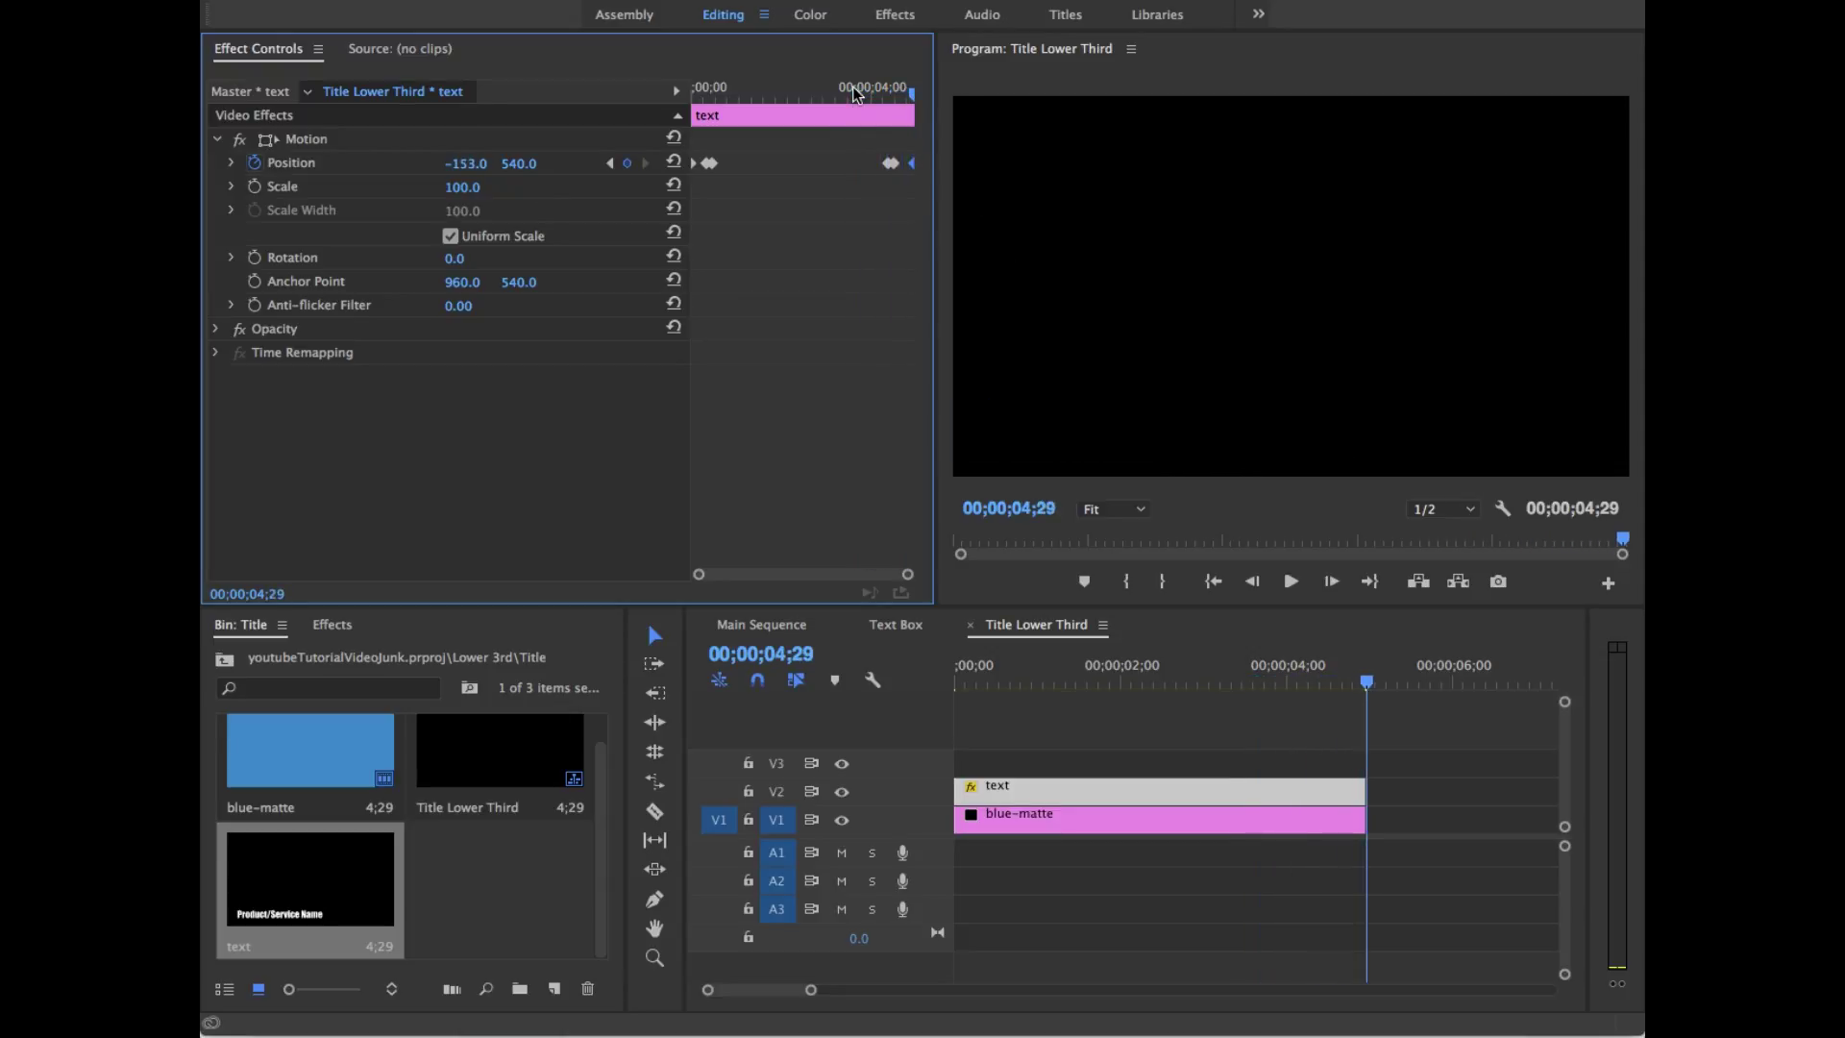
{"action": "left_click_drag", "start_coordinate": [854, 92], "coordinate": [572, 96]}
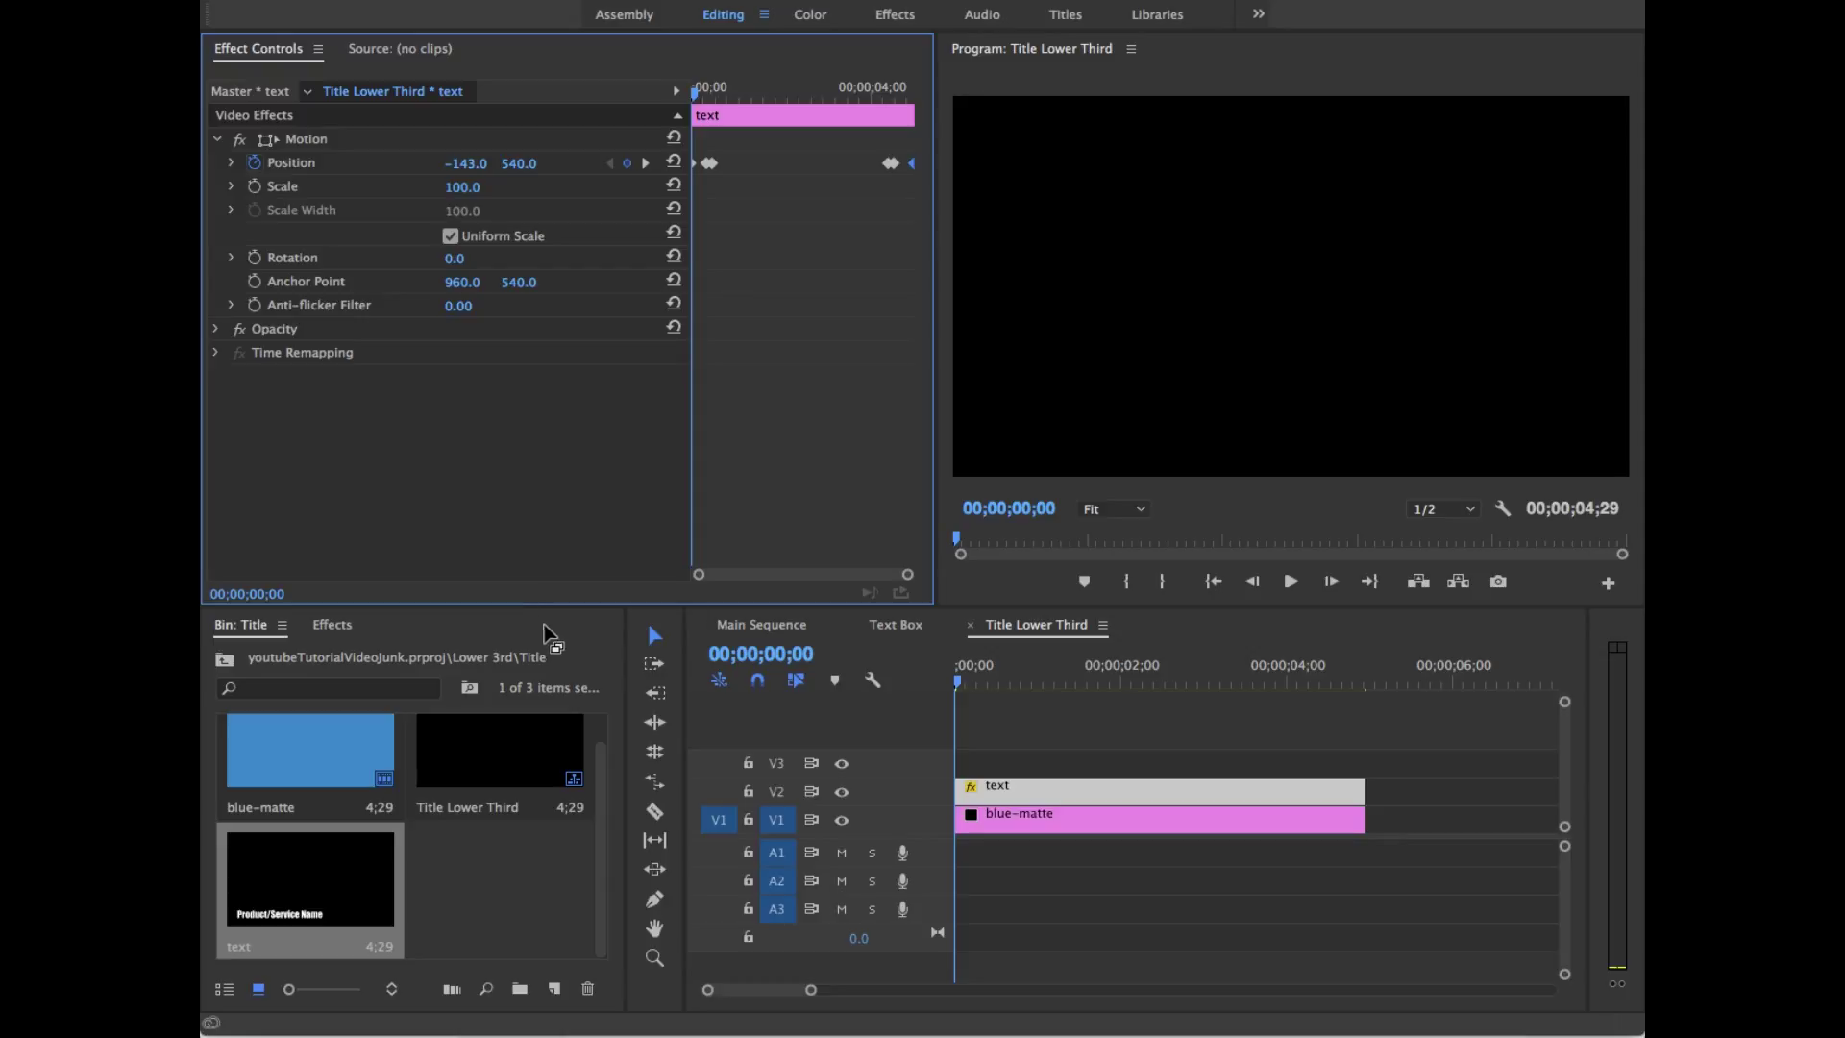
Step: Delete the stray new bin from the Lower 3rd folder
{"action": "left_click", "coordinate": [226, 661]}
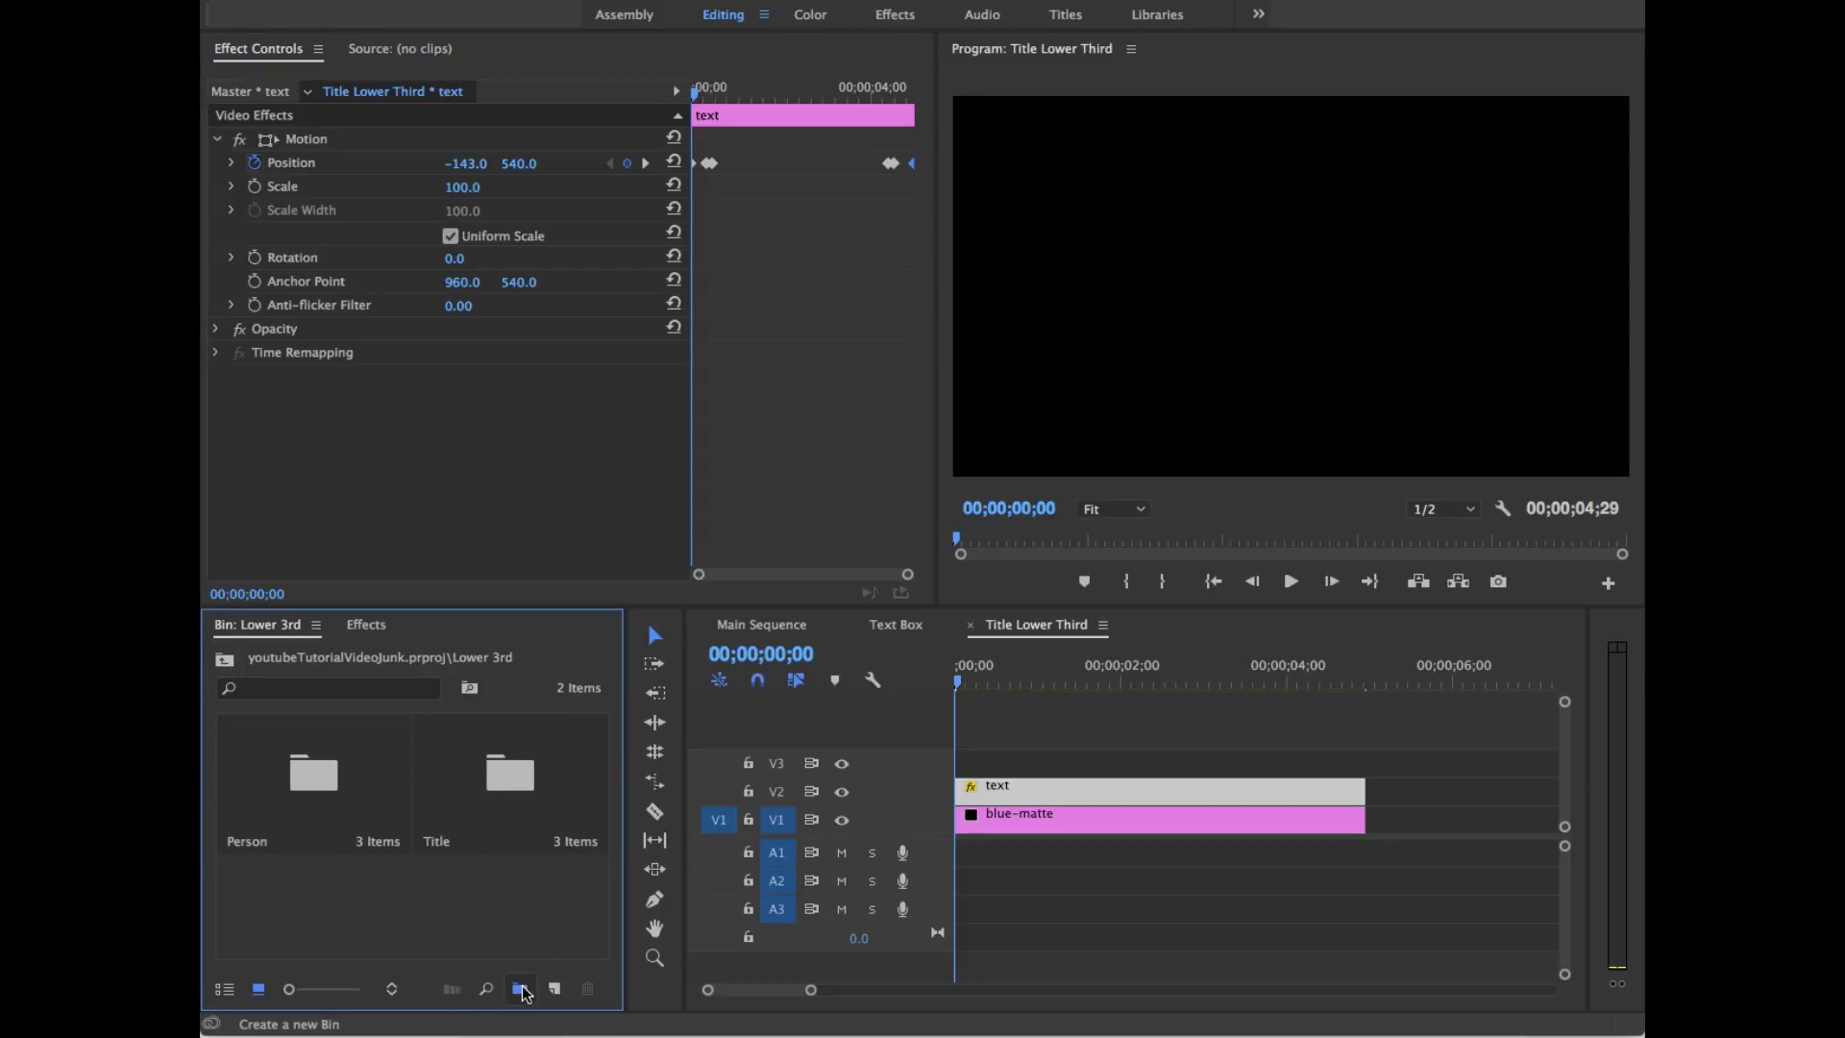
{"action": "left_click", "coordinate": [519, 989]}
{"action": "left_click", "coordinate": [321, 874]}
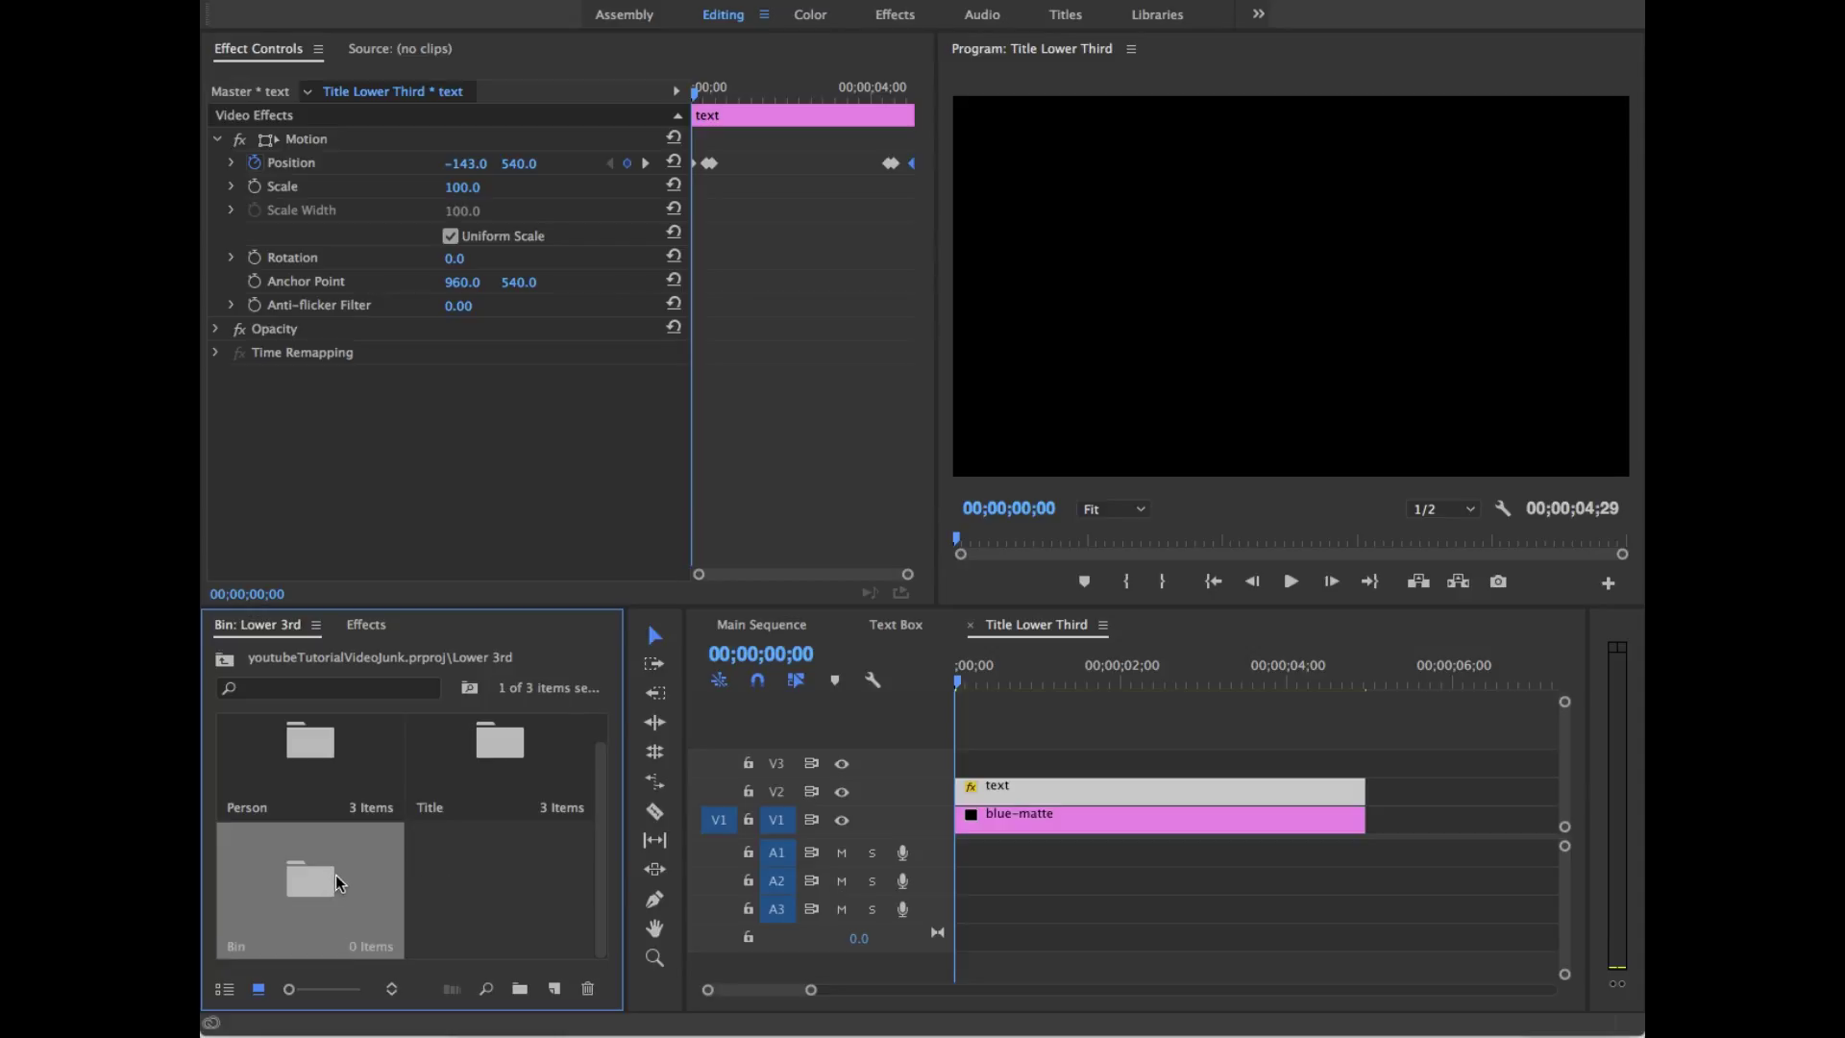
{"action": "key", "text": "Delete"}
Step: Empty the Person bin of the text clip, blue matte and Person Lower 3rd sequence
{"action": "double_click", "coordinate": [315, 815]}
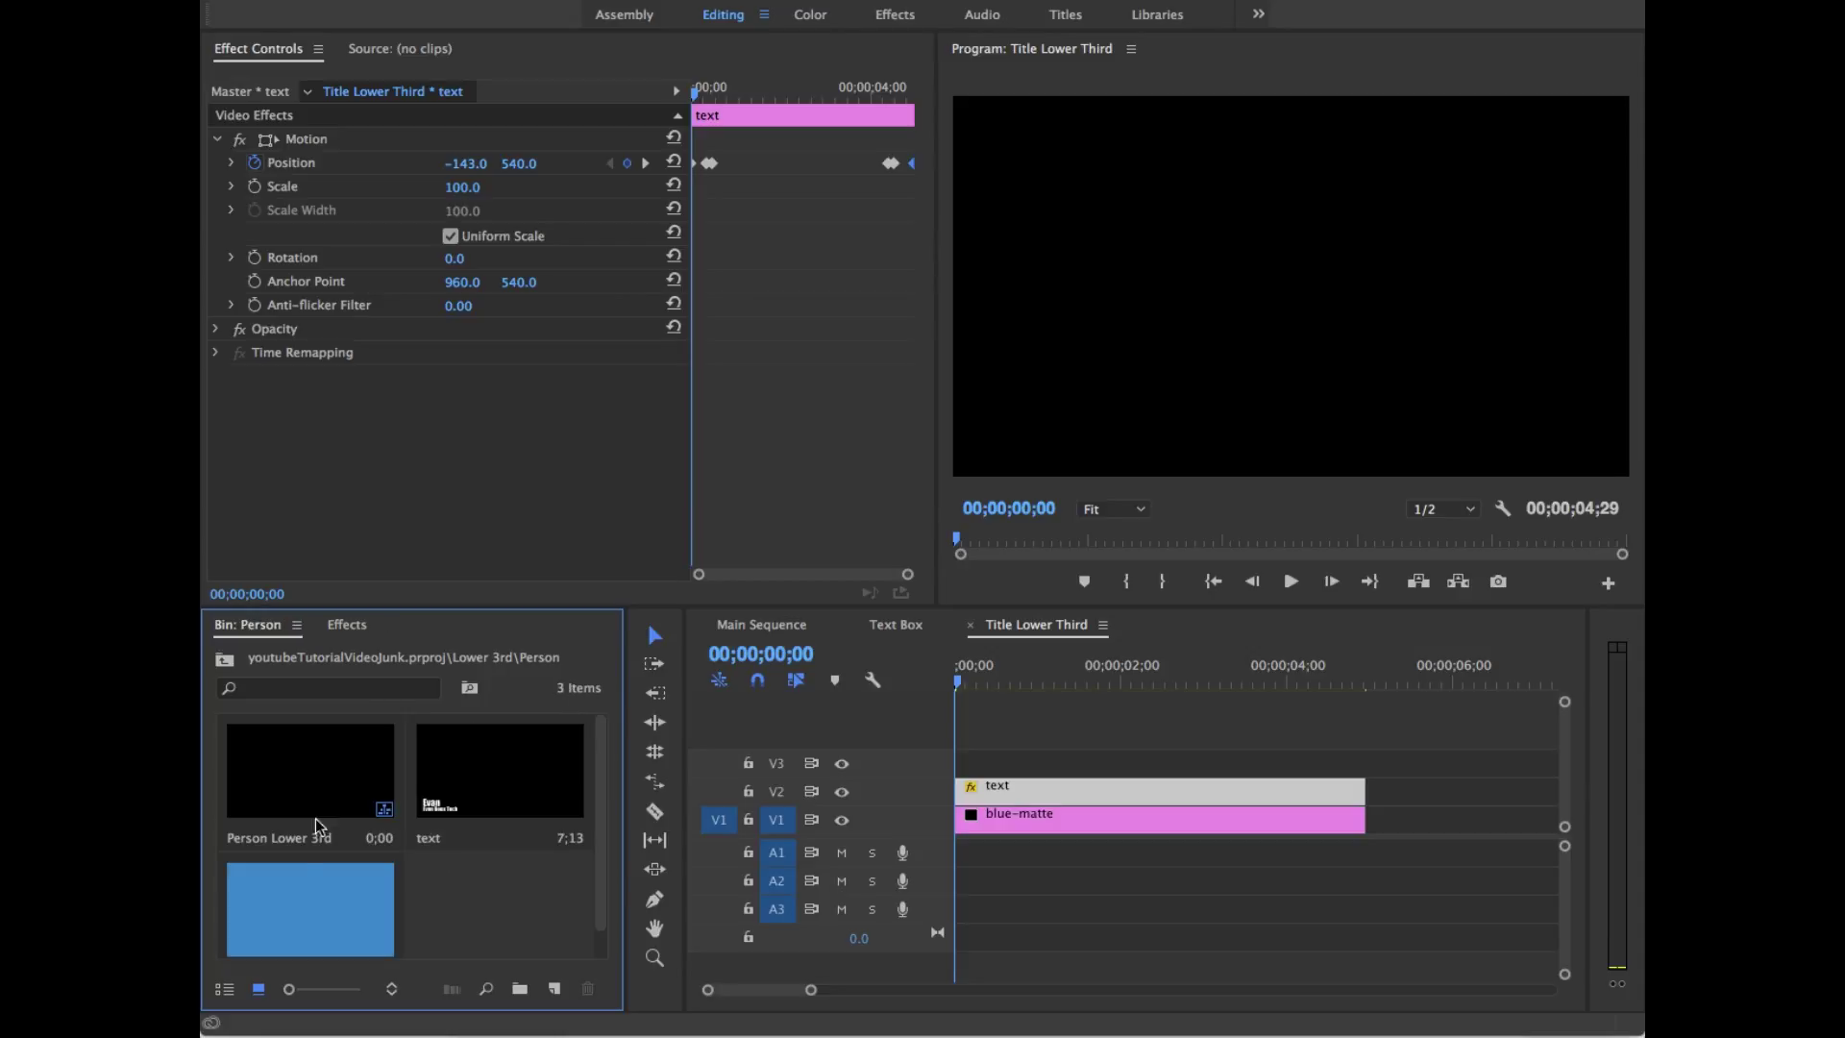
{"action": "left_click", "coordinate": [437, 821]}
{"action": "key", "text": "Delete"}
{"action": "left_click", "coordinate": [482, 805]}
{"action": "key", "text": "Delete"}
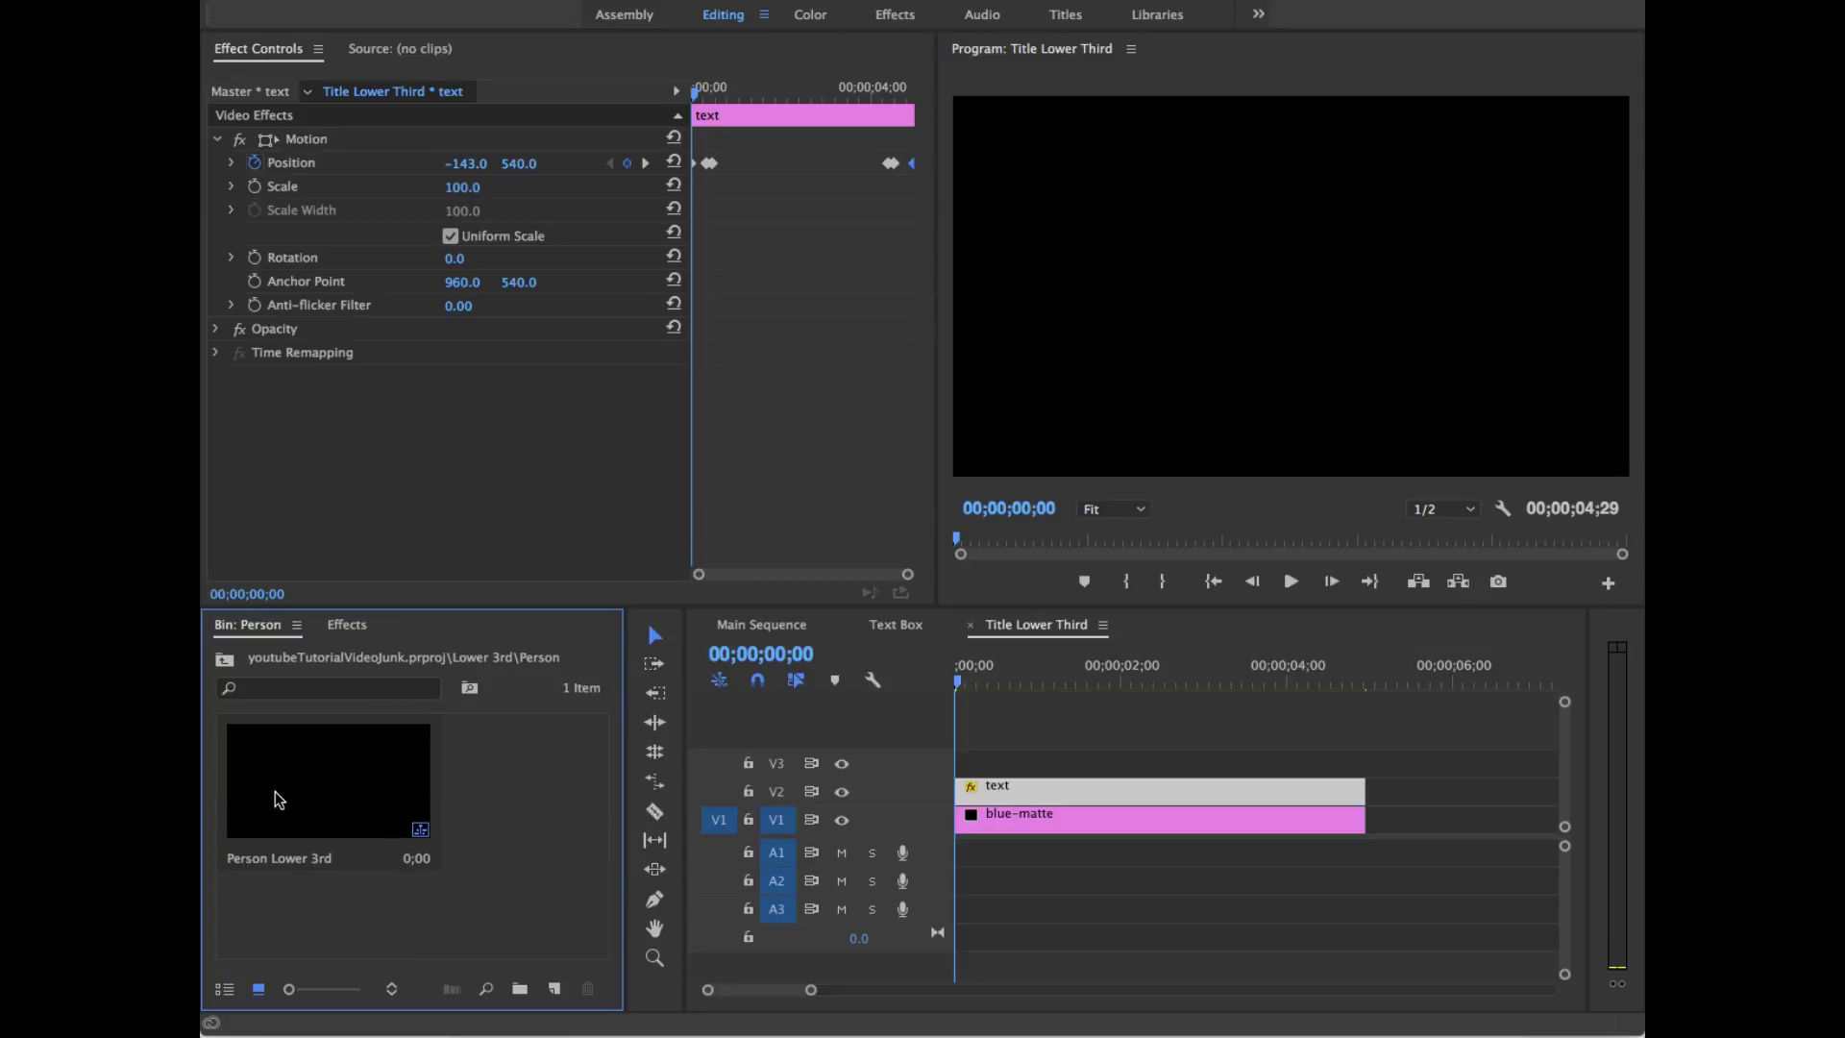
{"action": "left_click", "coordinate": [324, 801]}
{"action": "key", "text": "Delete"}
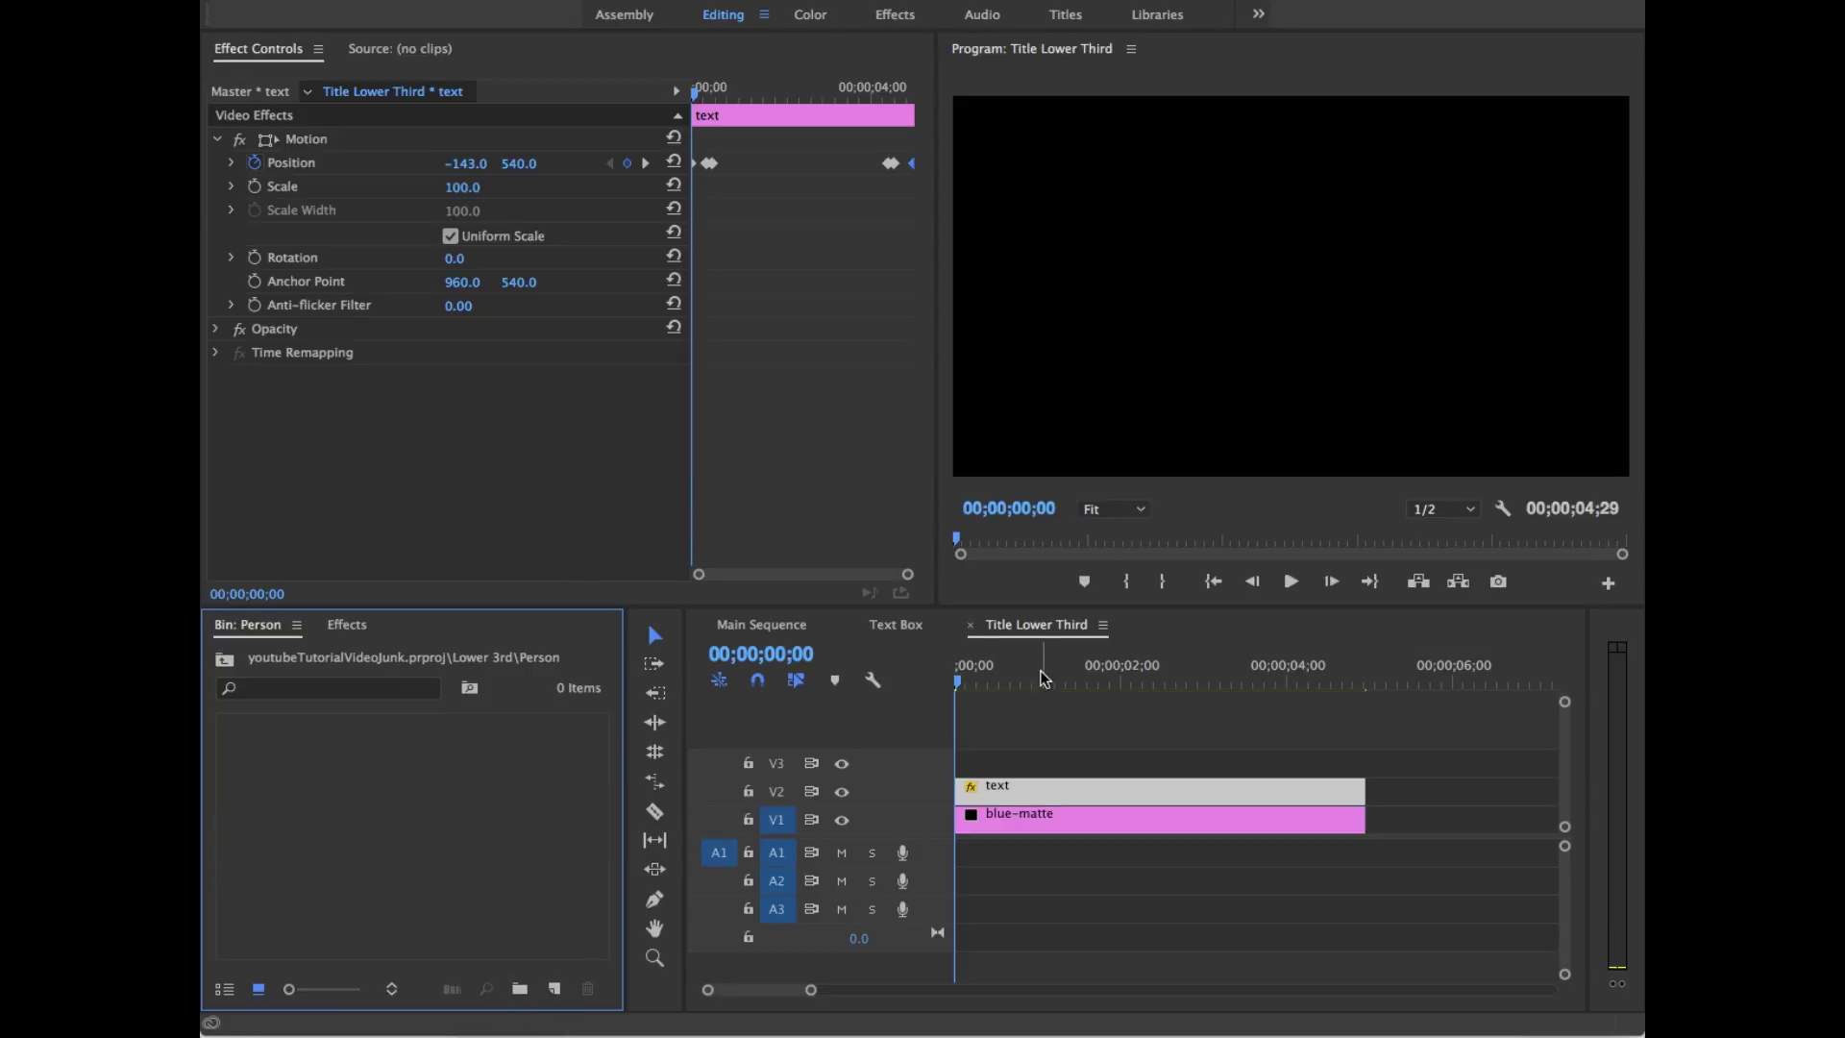
Step: Close the Title Lower Third and Text Box sequence tabs and remove another new bin
{"action": "left_click", "coordinate": [972, 625]}
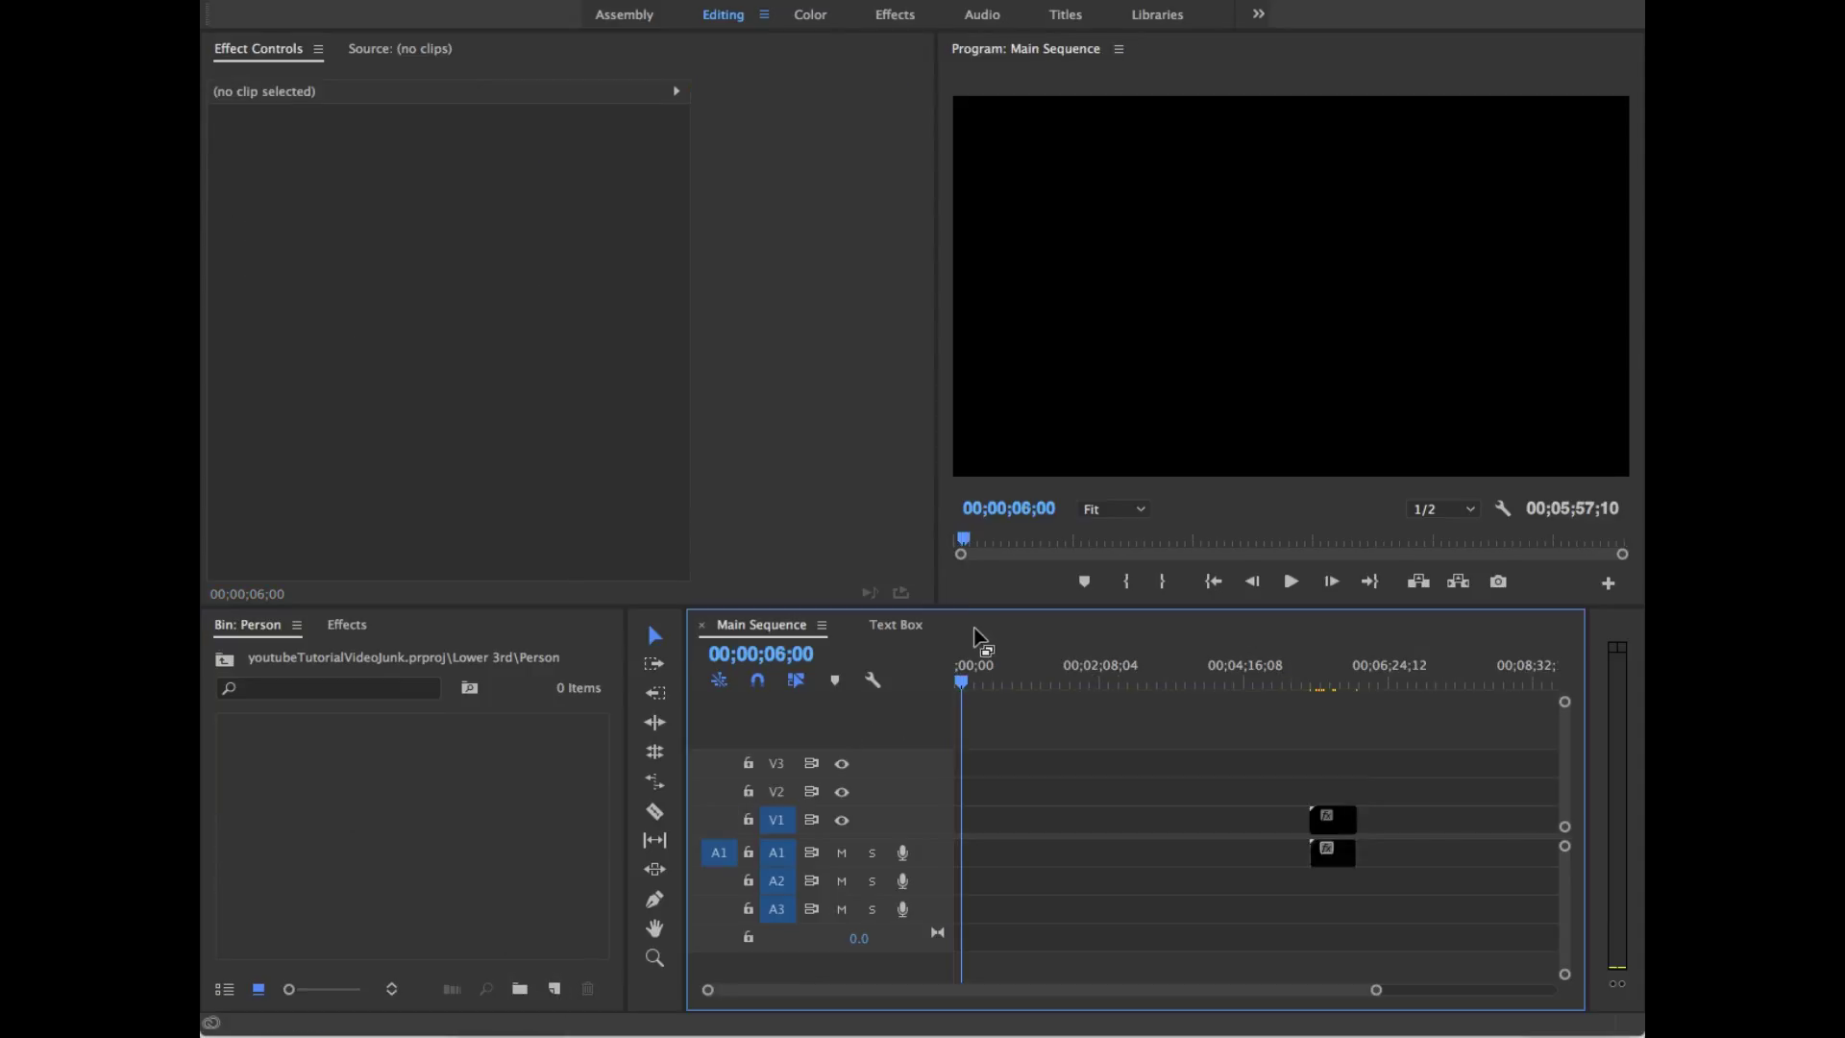
{"action": "left_click", "coordinate": [874, 634]}
{"action": "left_click", "coordinate": [853, 626]}
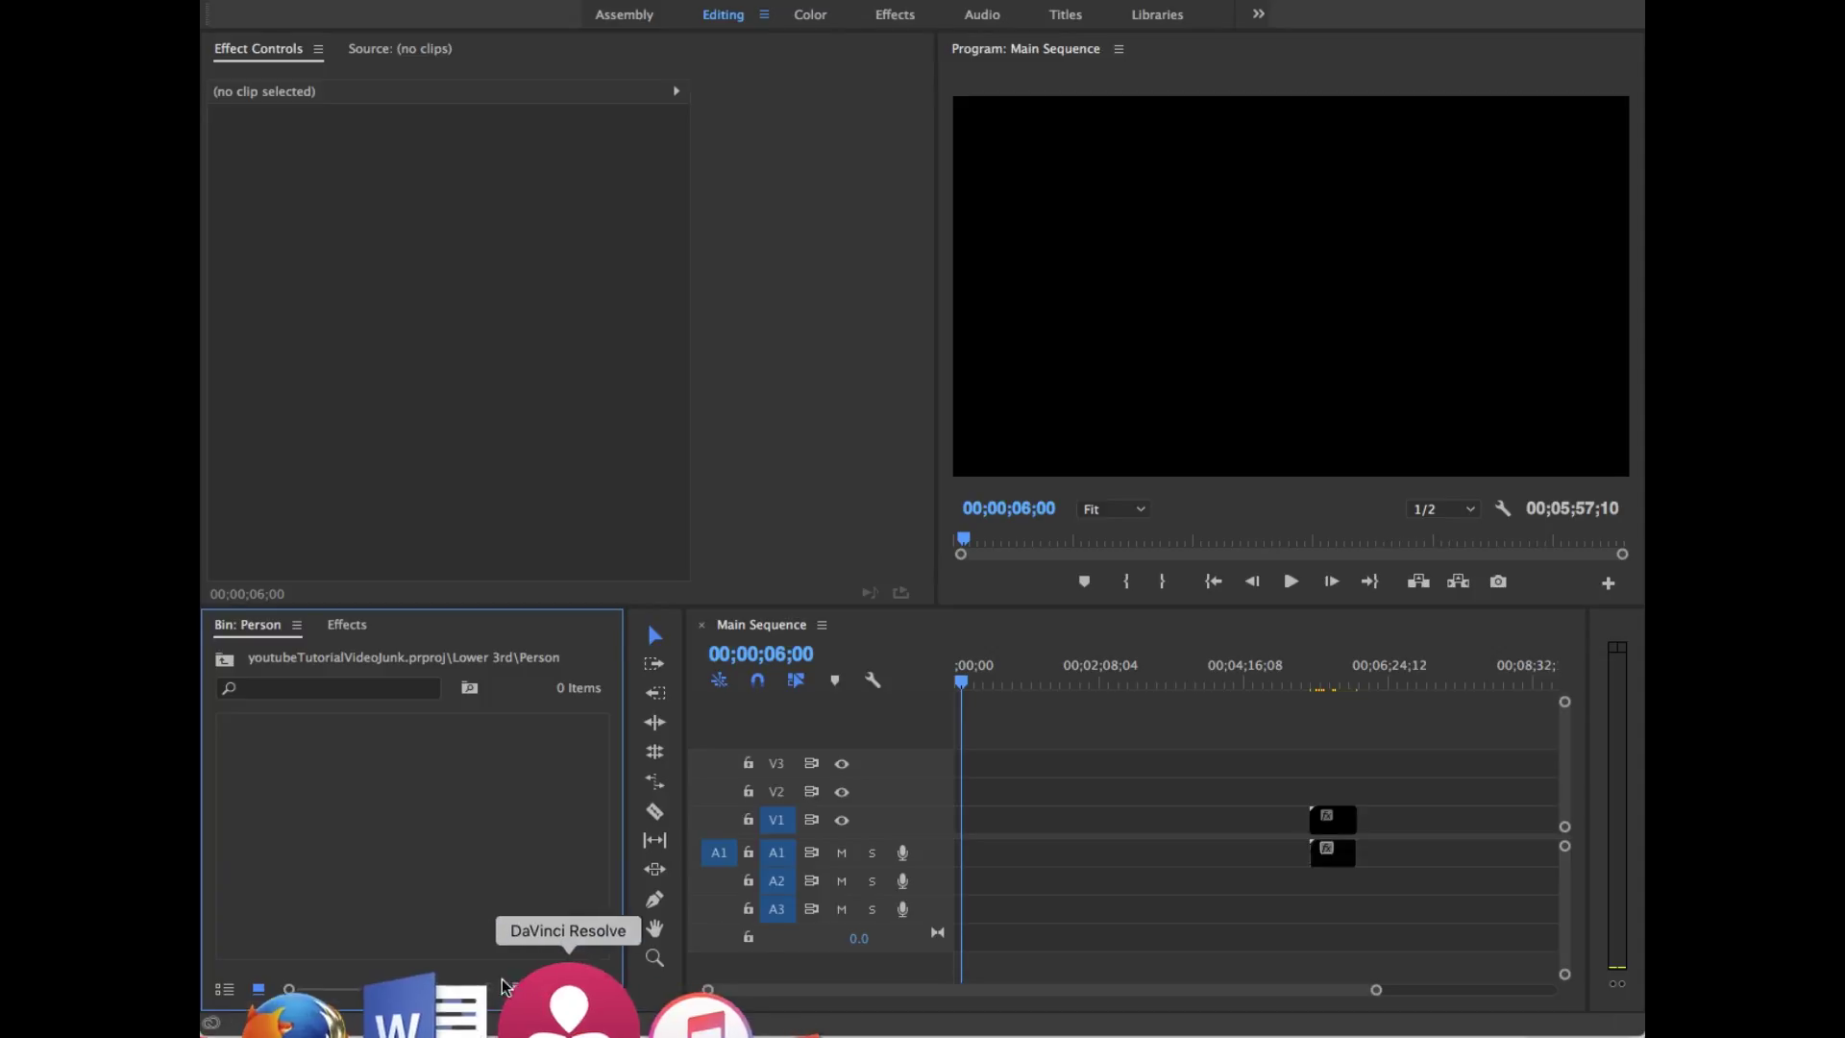
{"action": "left_click", "coordinate": [519, 988]}
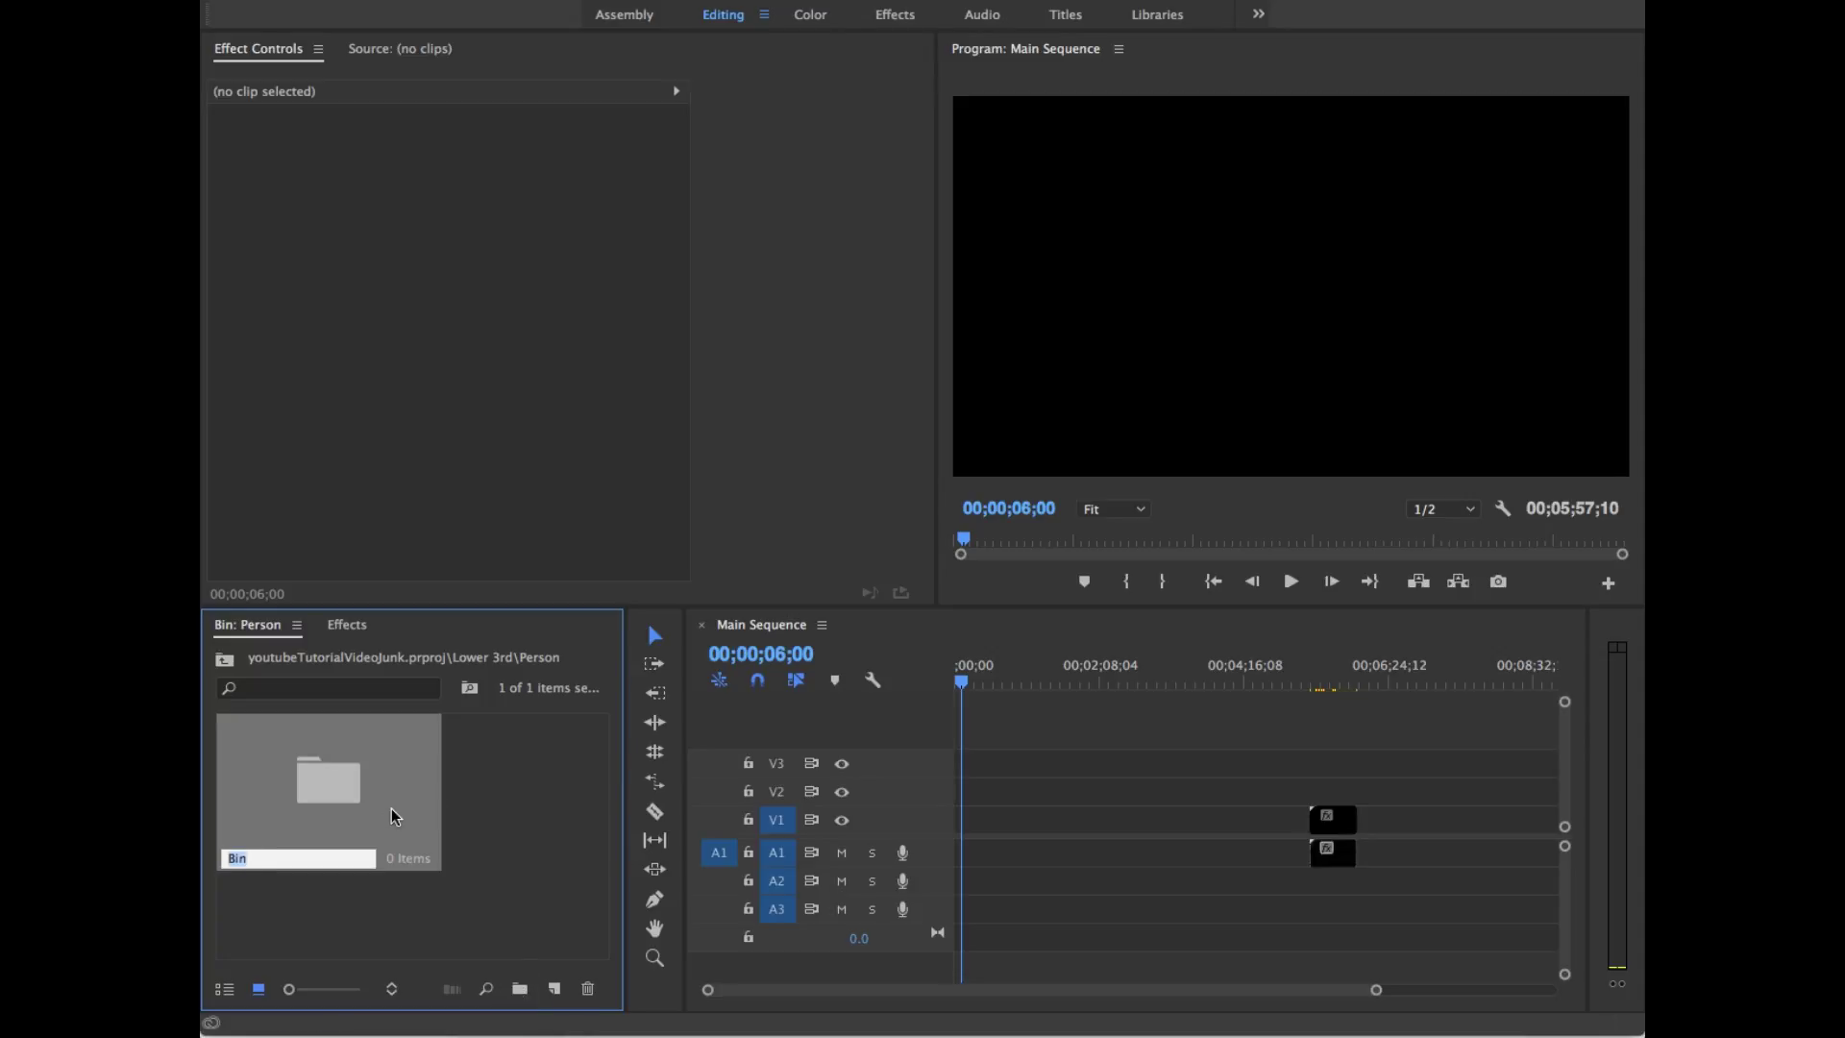
{"action": "left_click", "coordinate": [588, 990]}
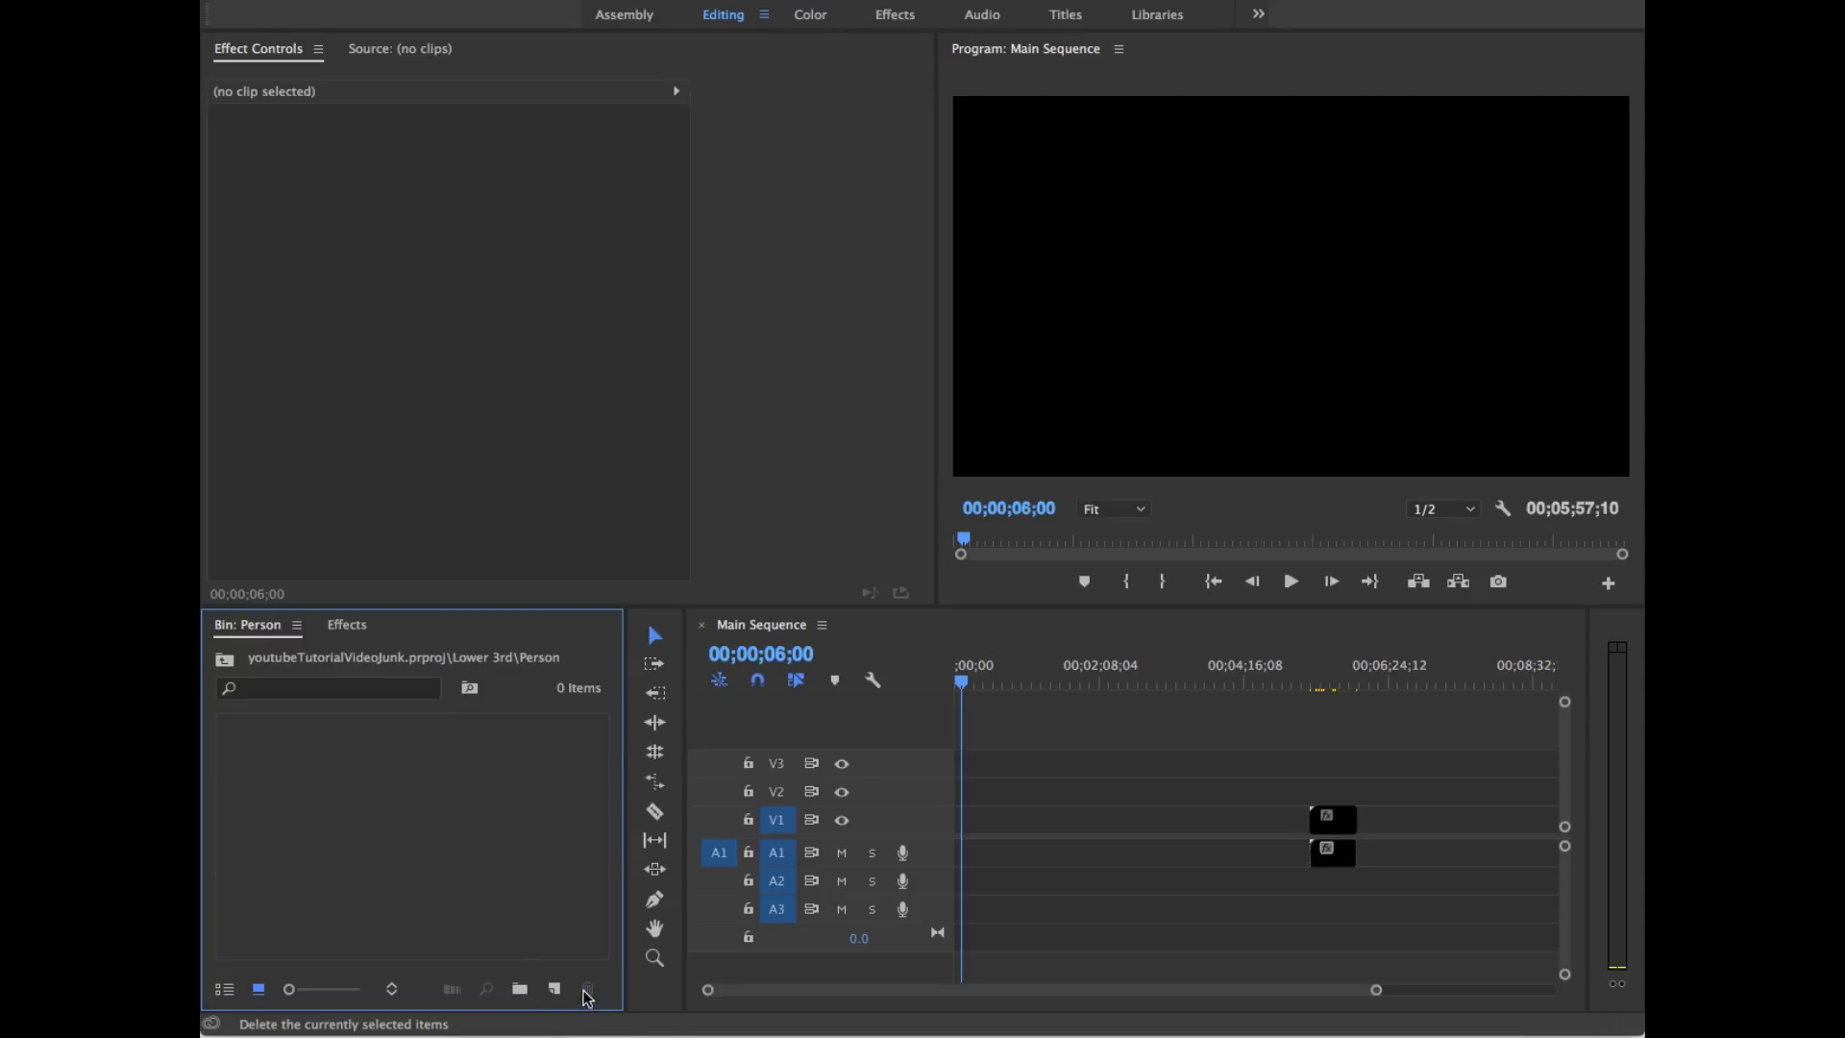
Step: Create a custom 1080 sequence named Person Lower 3rd in the Person bin
{"action": "left_click", "coordinate": [554, 989]}
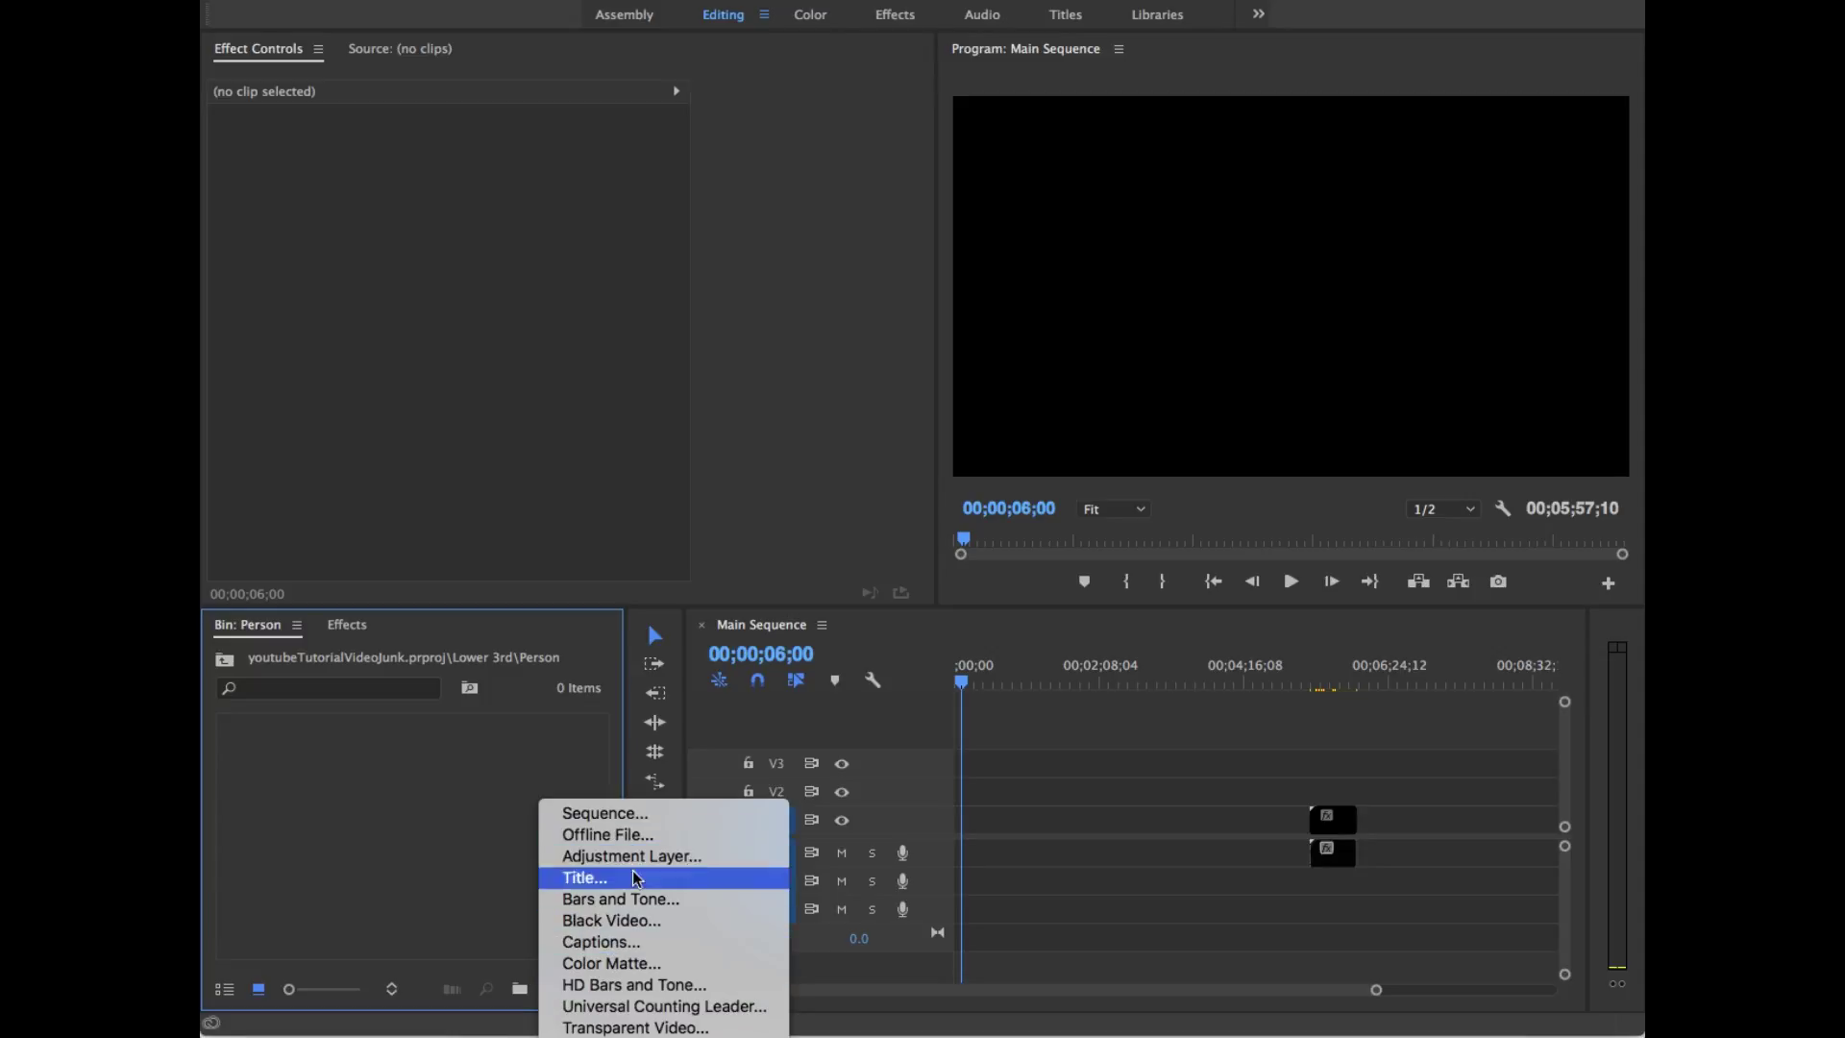
{"action": "left_click", "coordinate": [615, 814]}
{"action": "type", "text": "t"}
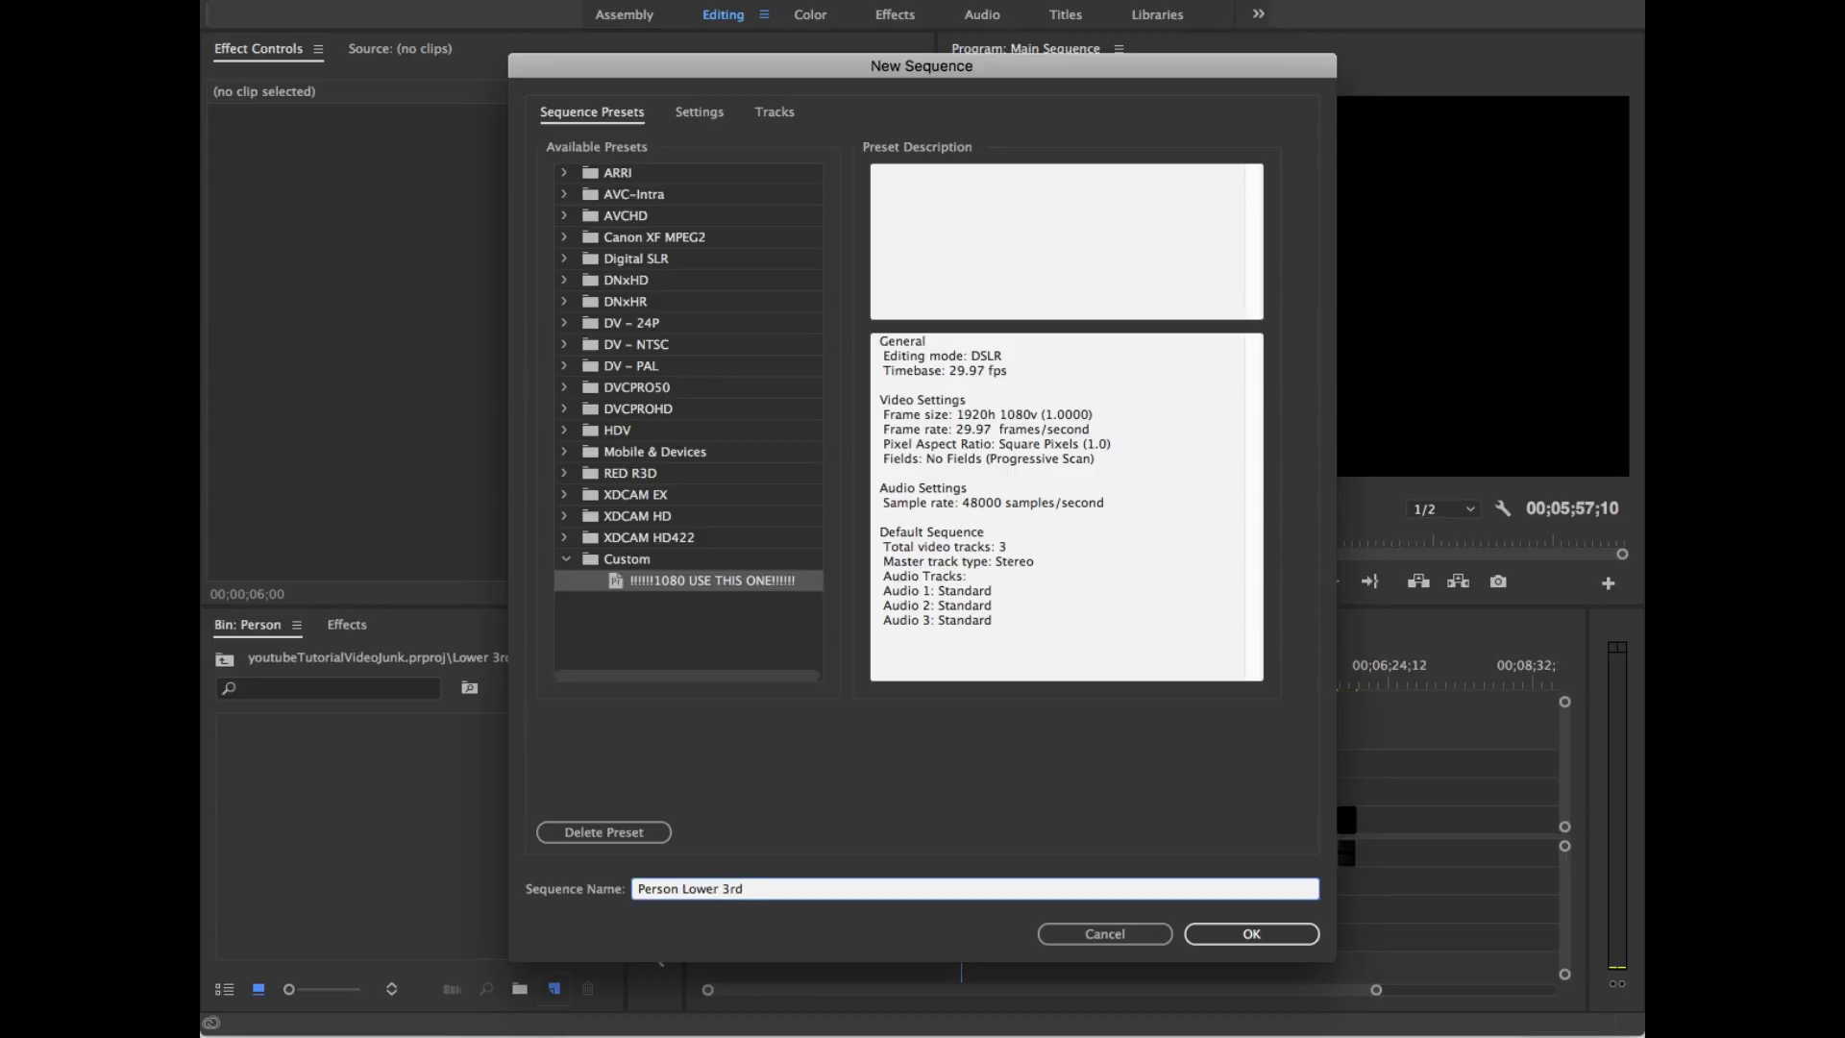
{"action": "key", "text": "Return"}
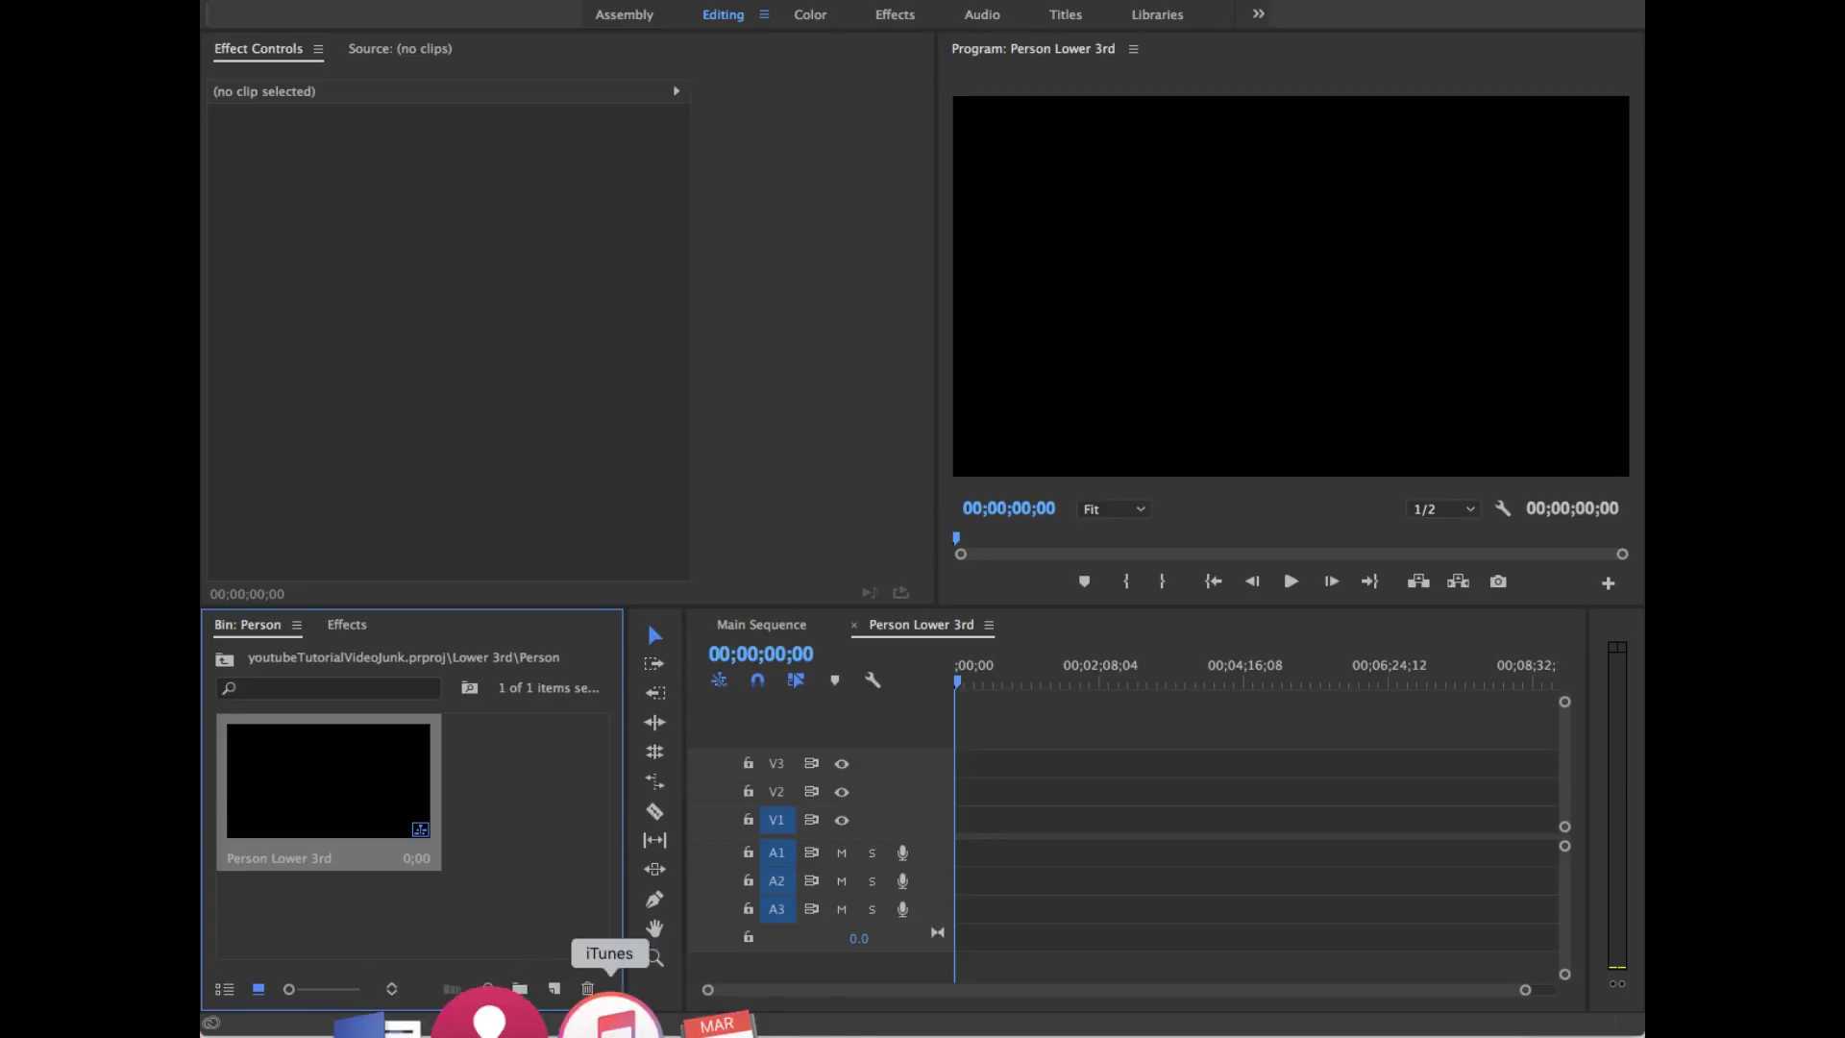
{"action": "left_click", "coordinate": [557, 989]}
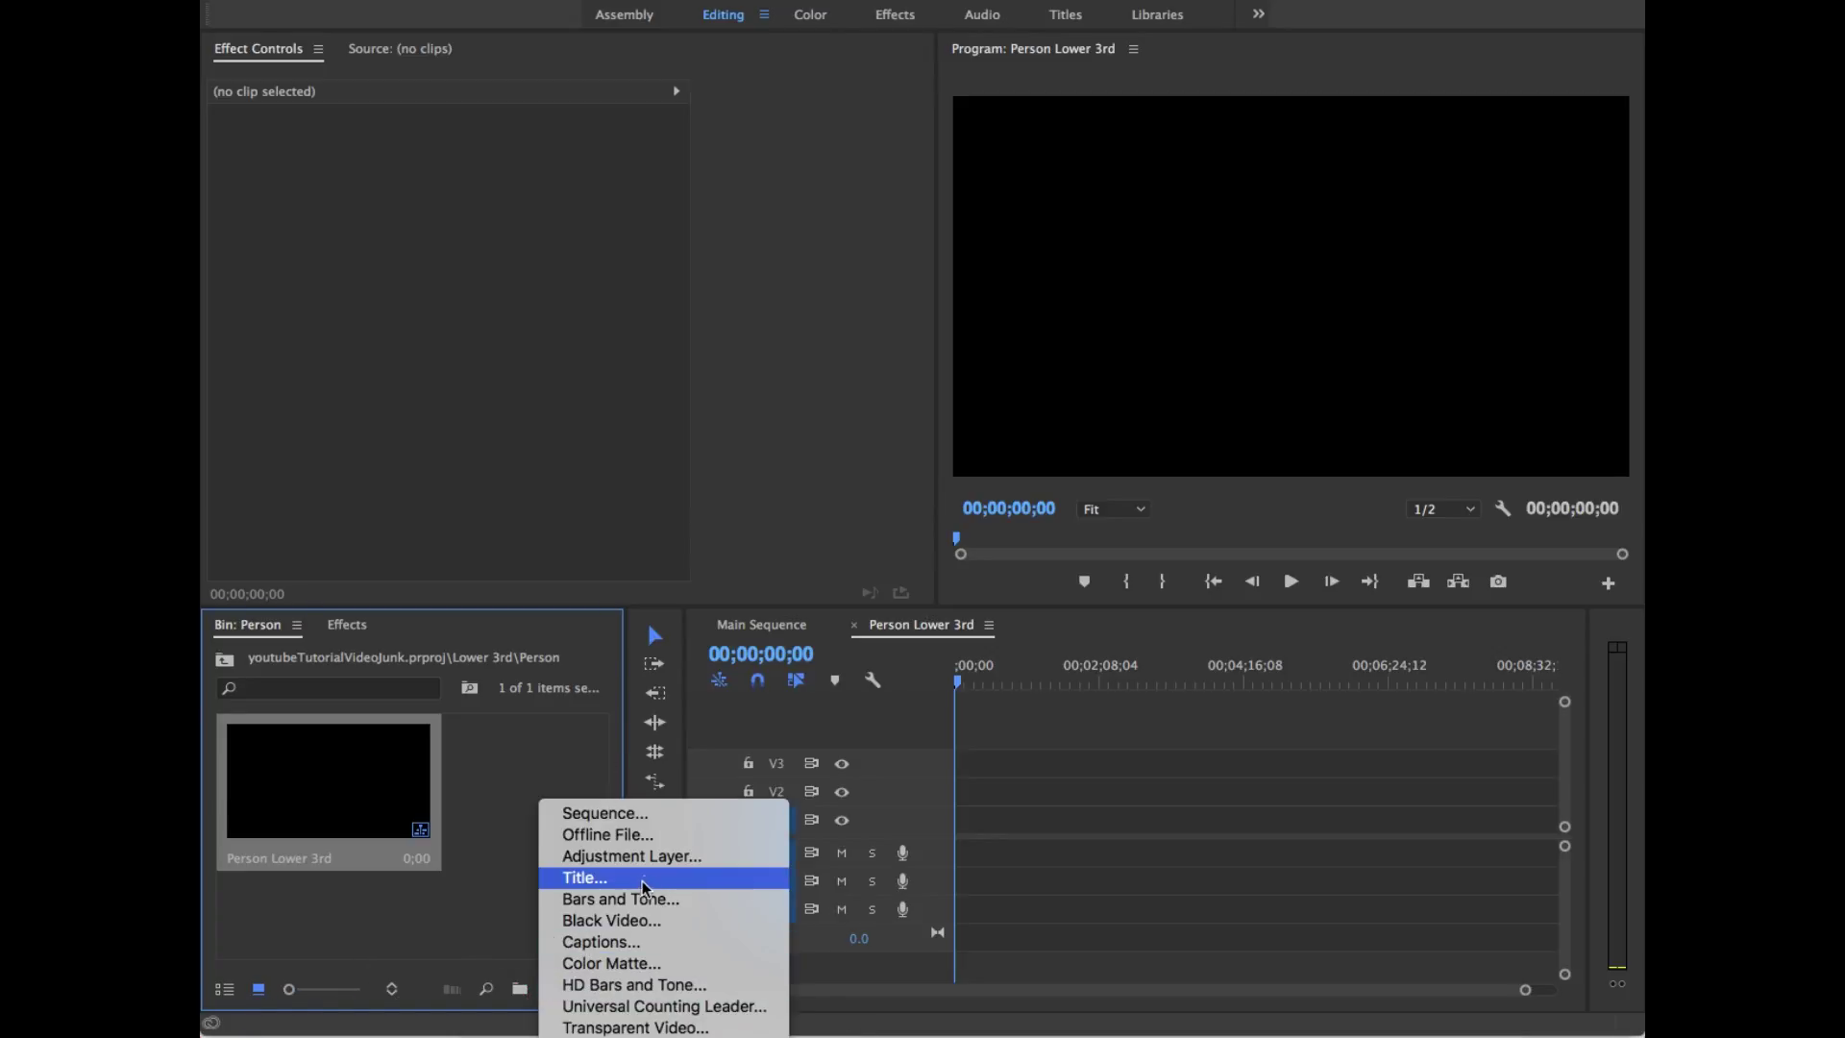
Step: Create a colour matte with default settings and paste hex 428AC9 as its colour
{"action": "left_click", "coordinate": [675, 965]}
{"action": "left_click", "coordinate": [1078, 598]}
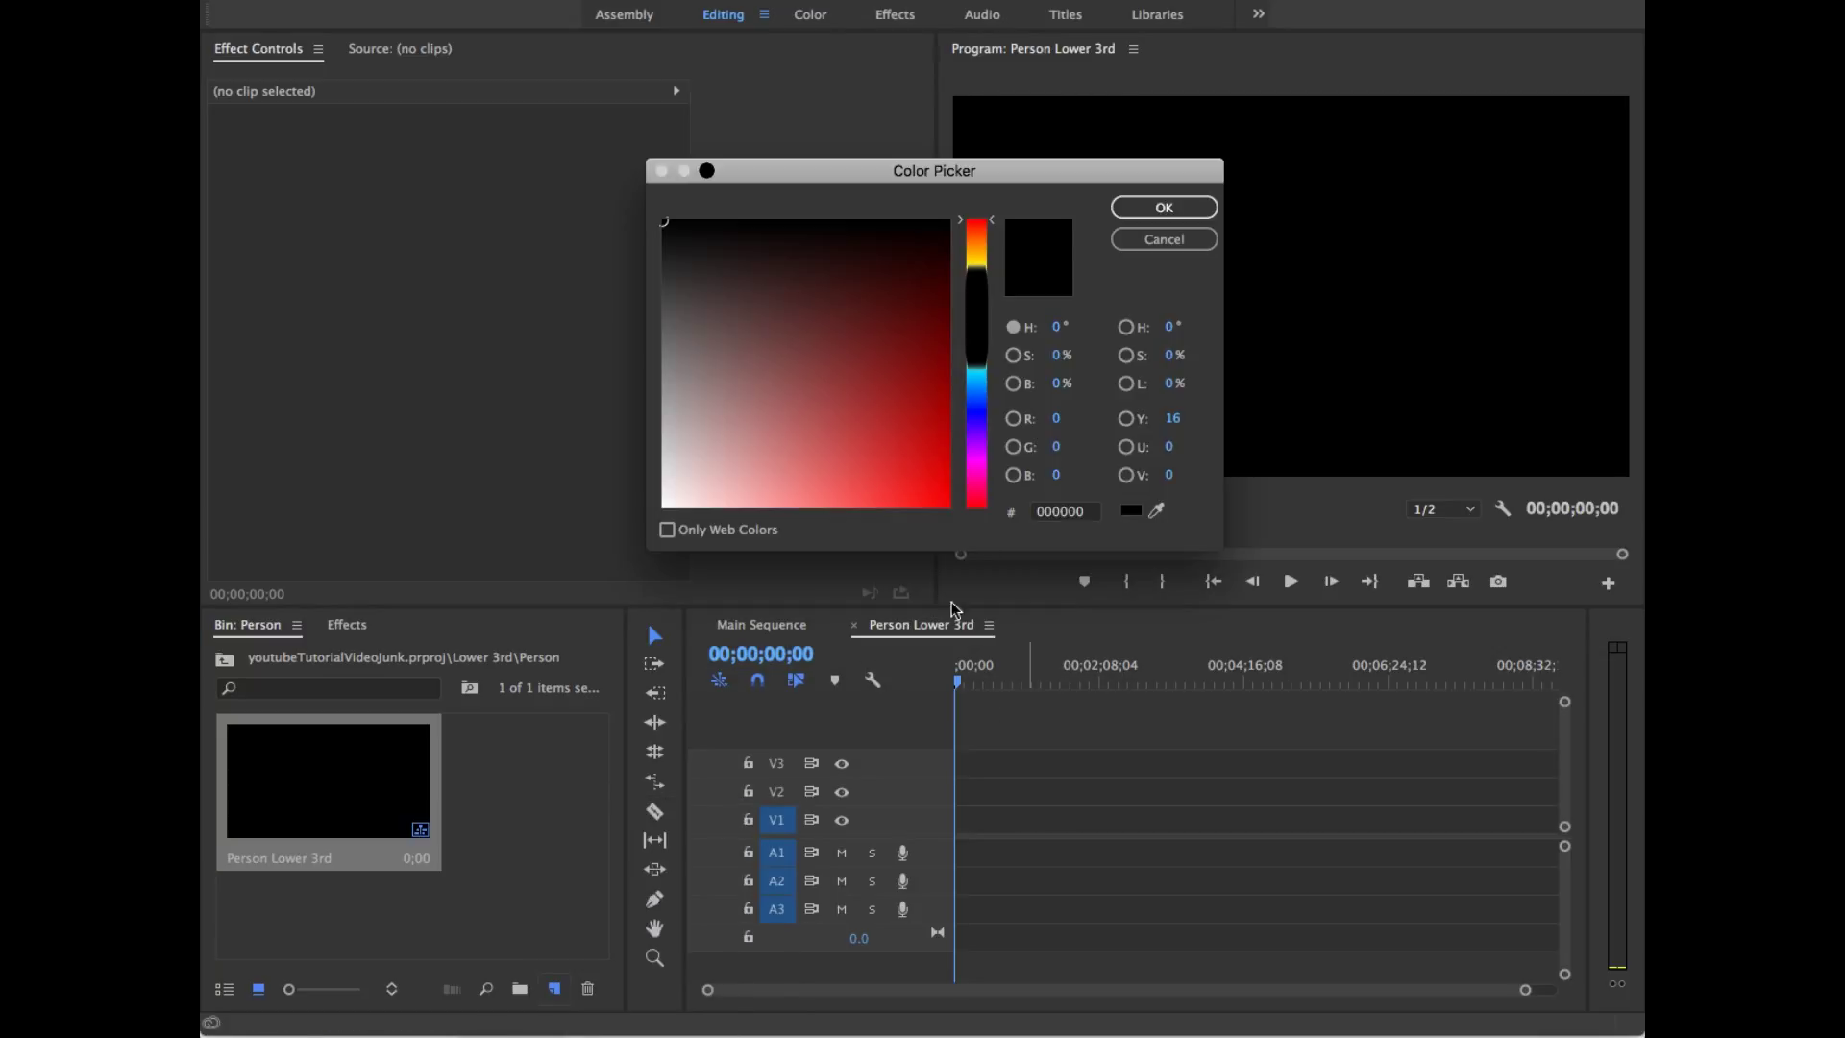
{"action": "left_click", "coordinate": [785, 1027]}
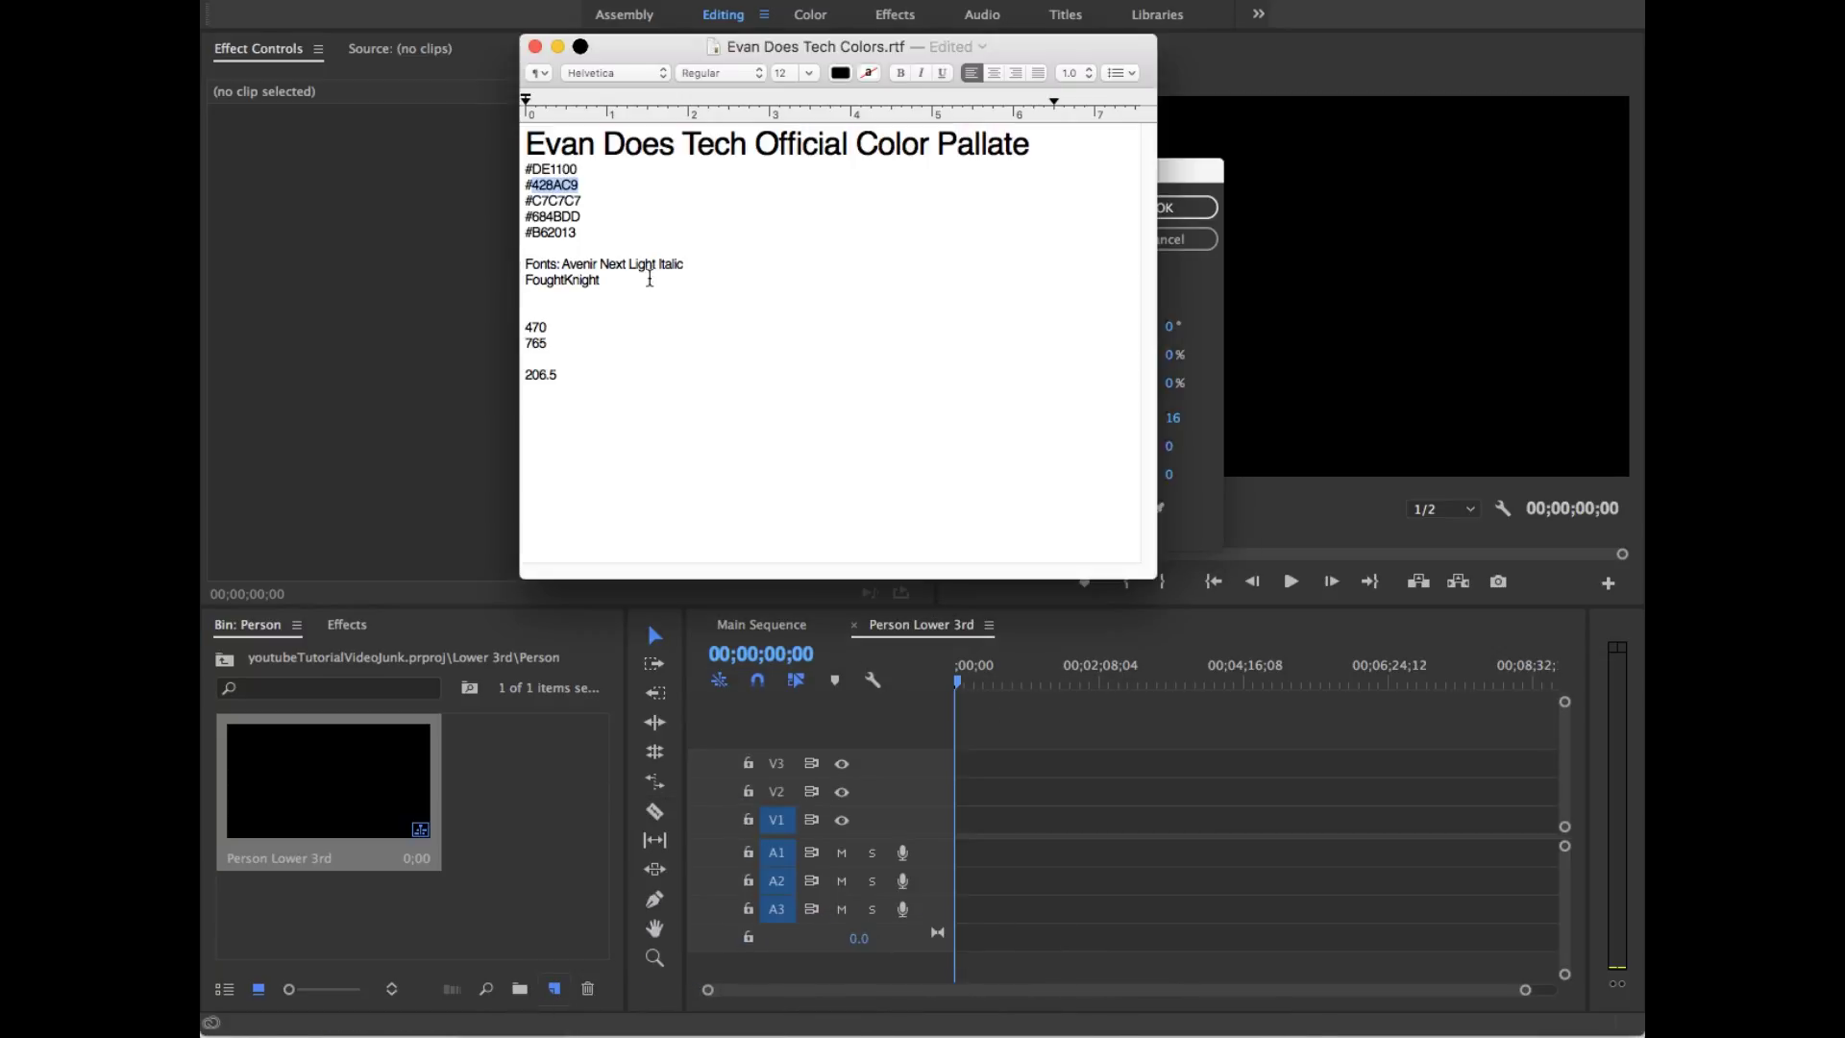
{"action": "left_click", "coordinate": [1206, 393]}
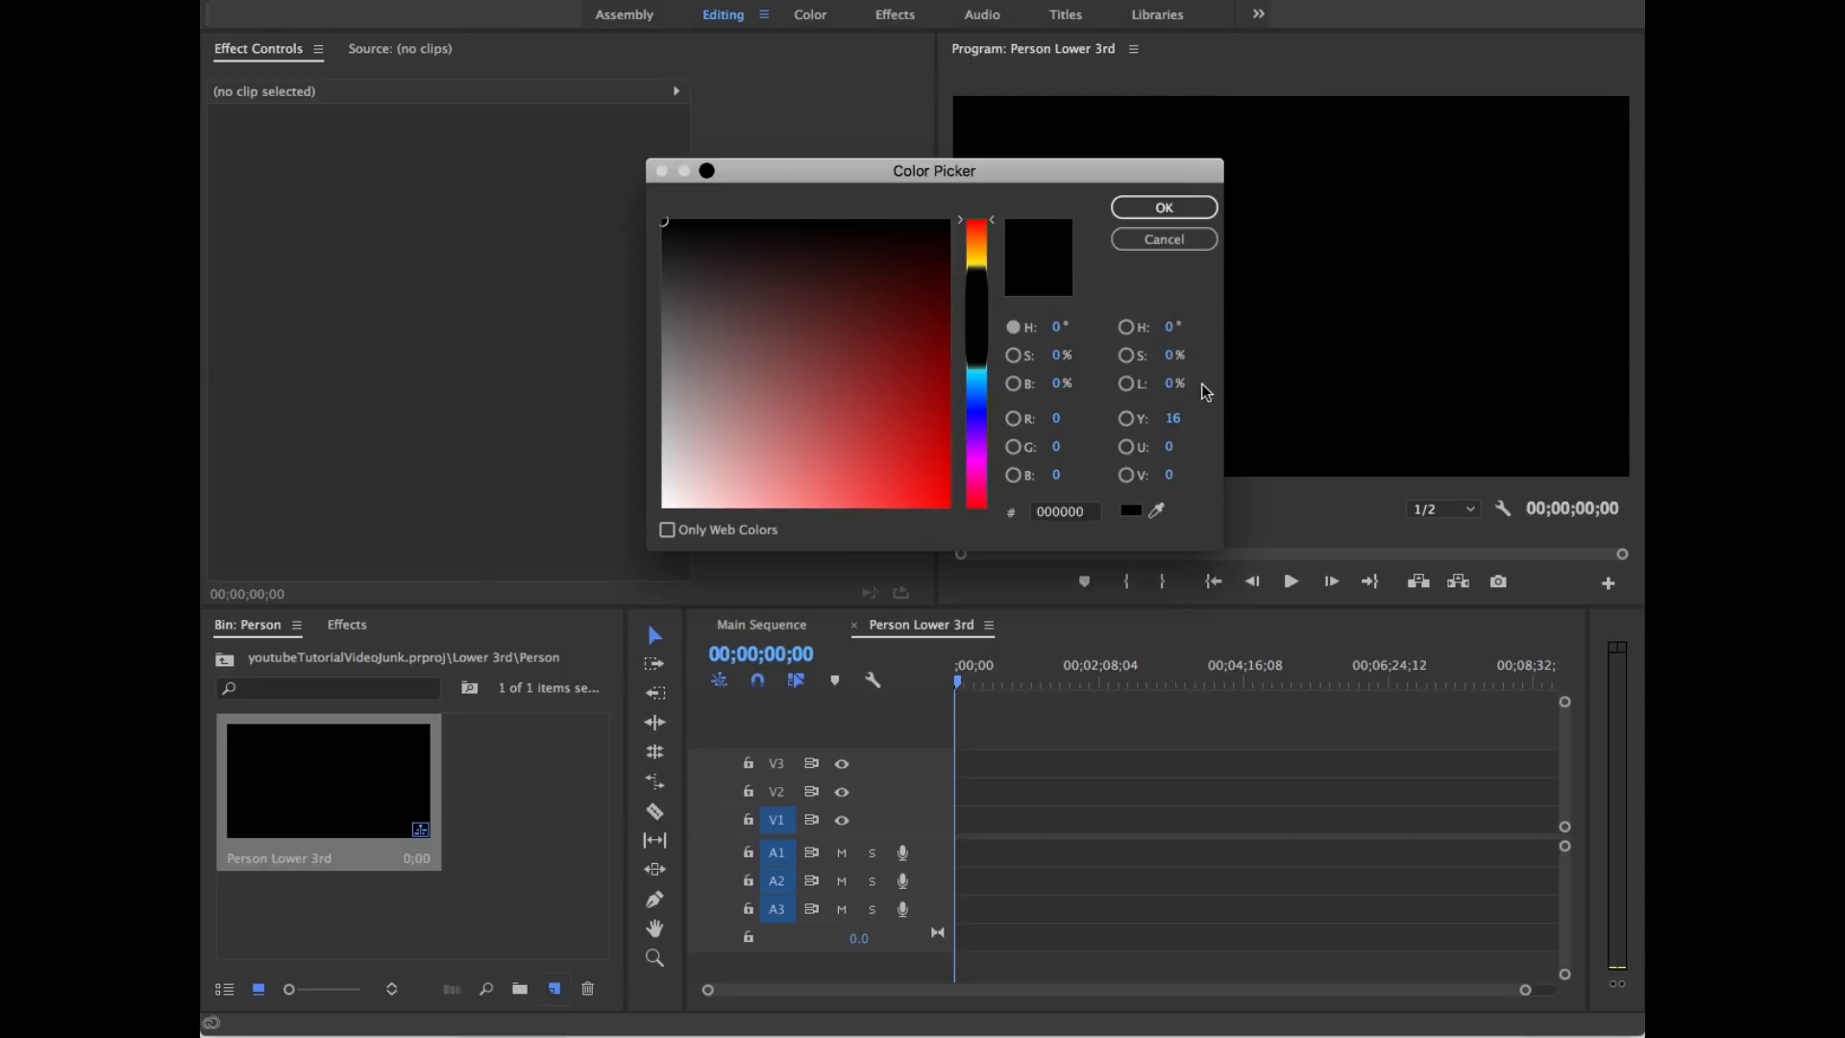
{"action": "left_click", "coordinate": [1096, 514]}
{"action": "type", "text": "428AC9"}
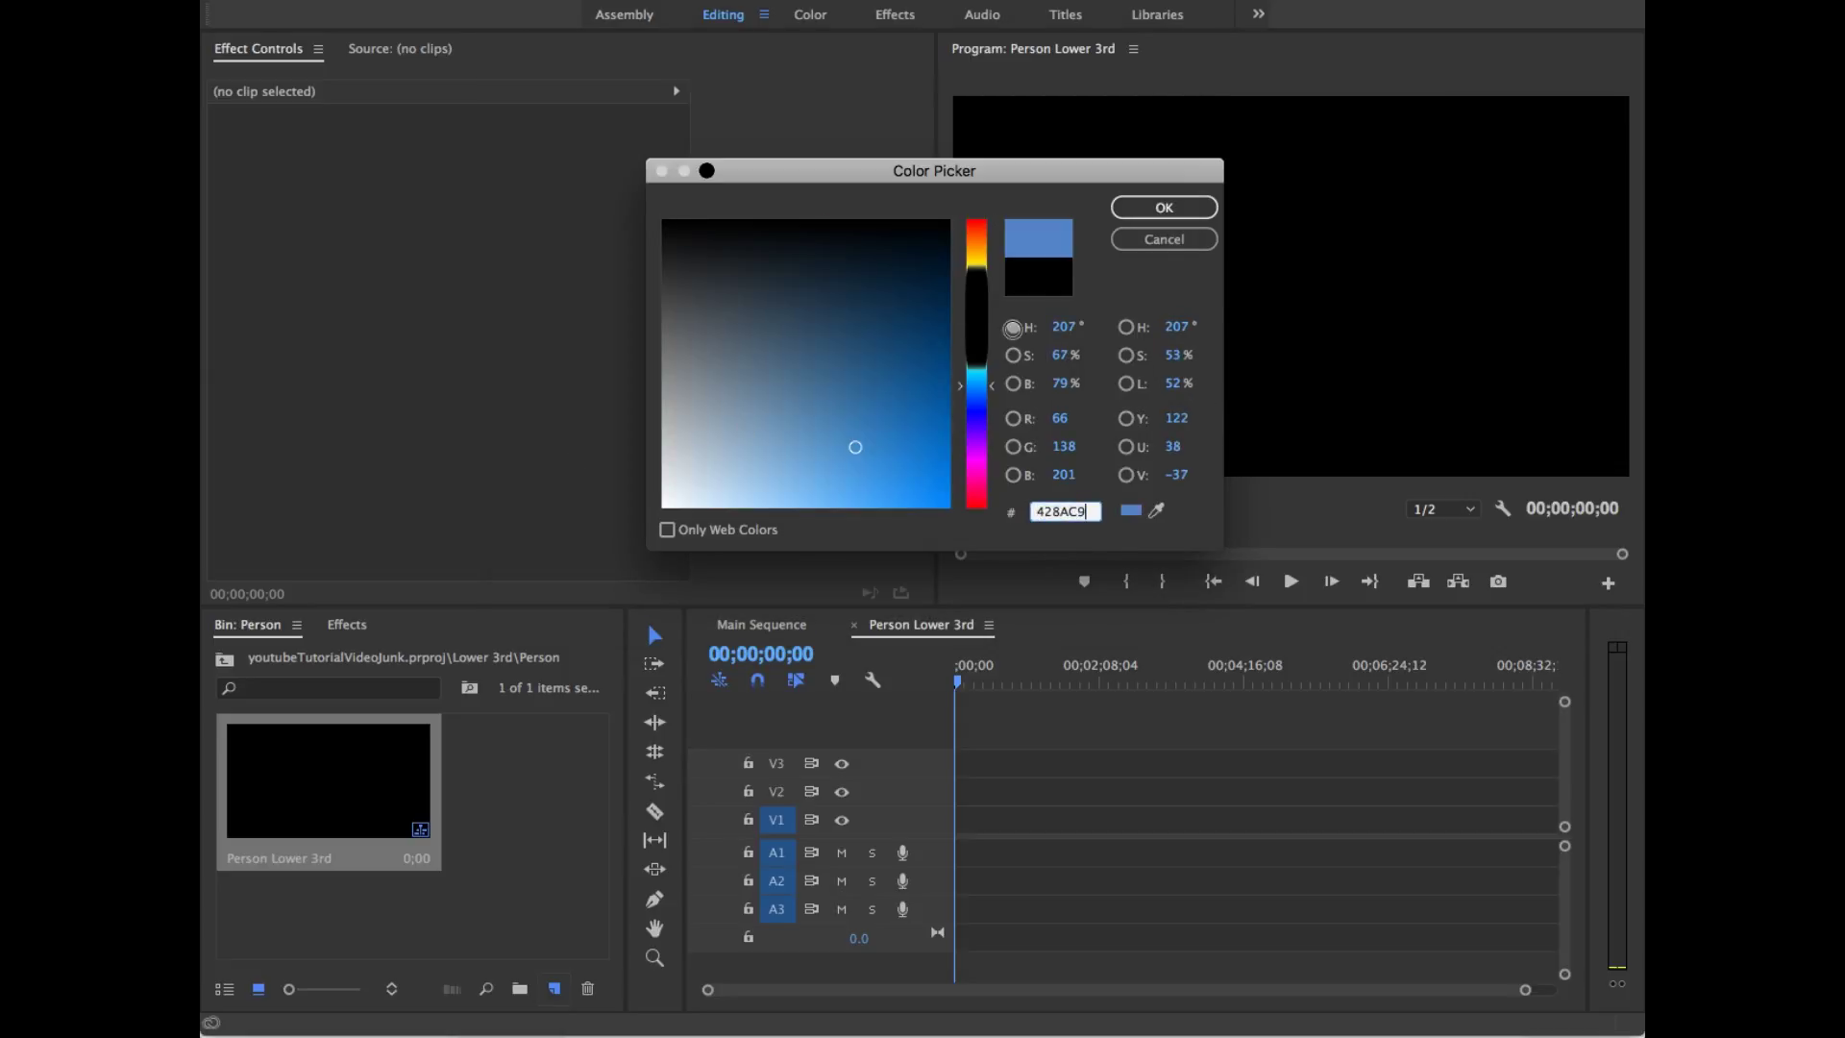
{"action": "left_click", "coordinate": [1165, 209]}
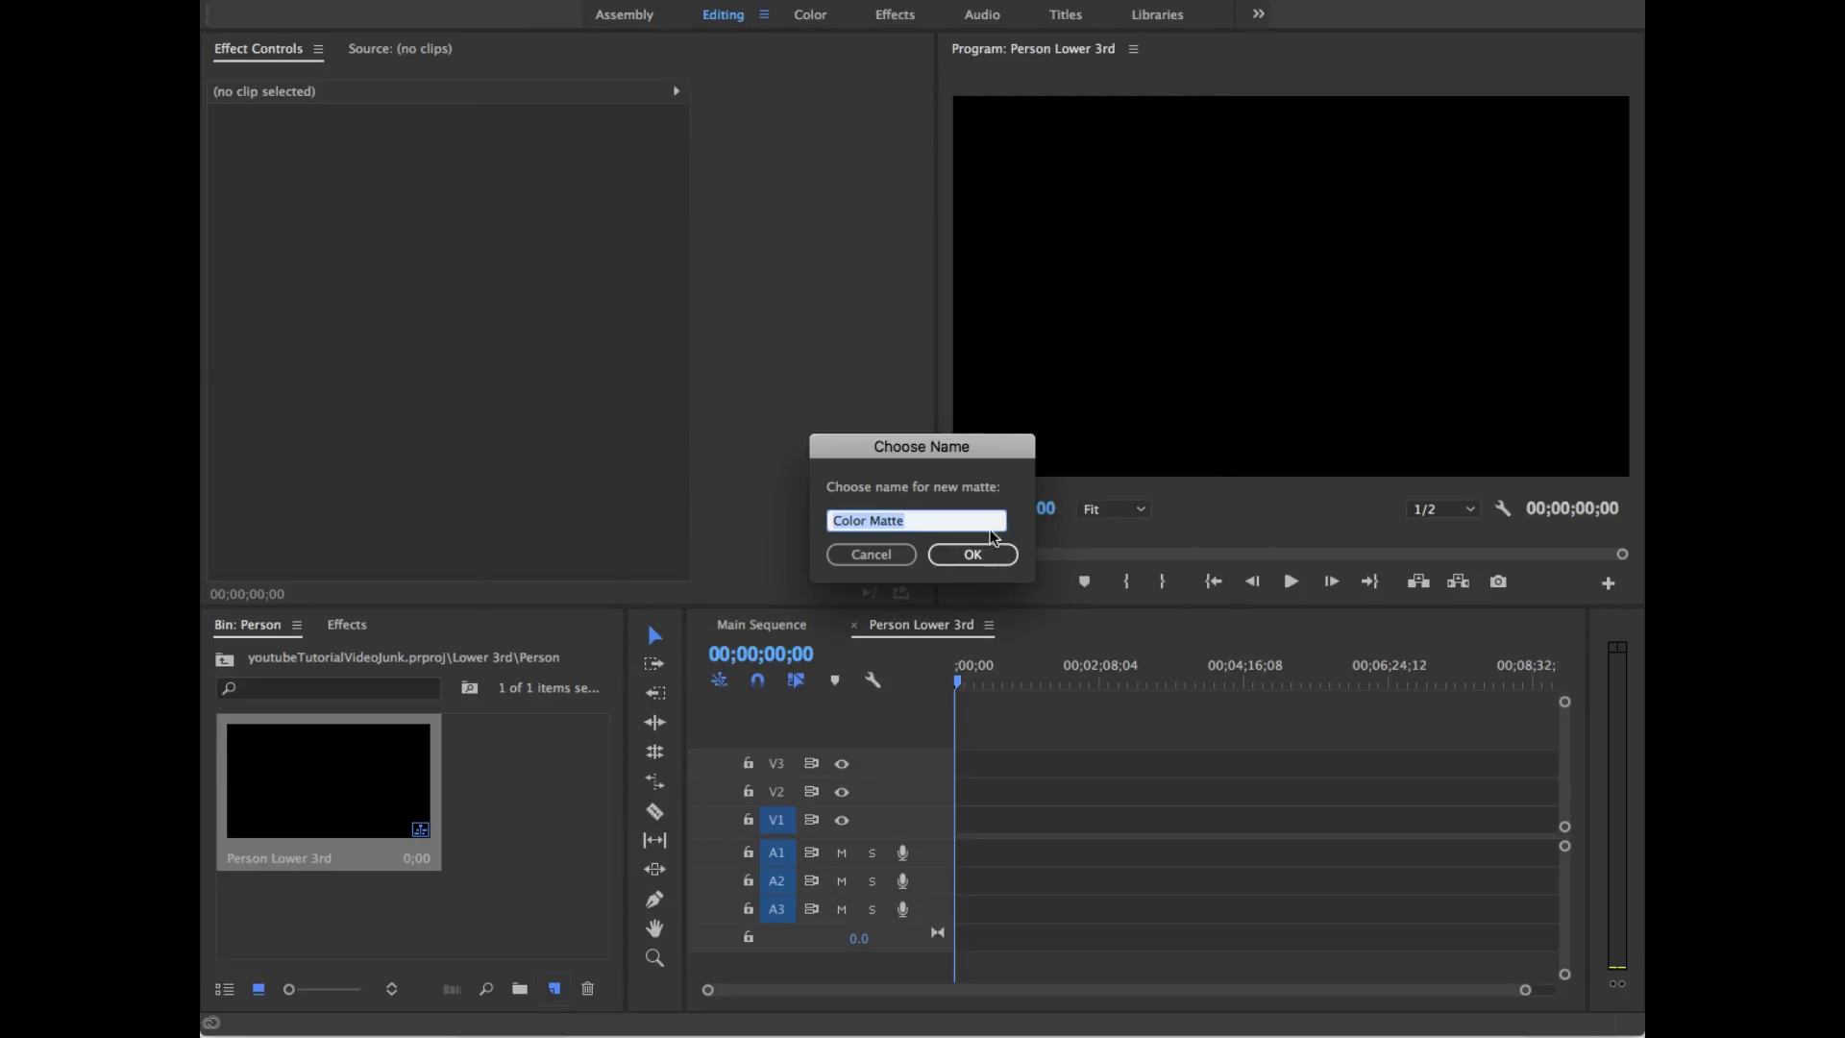
Step: Name the matte blue, place it on V1, and lengthen the clip
{"action": "type", "text": "blue"}
{"action": "key", "text": "Return"}
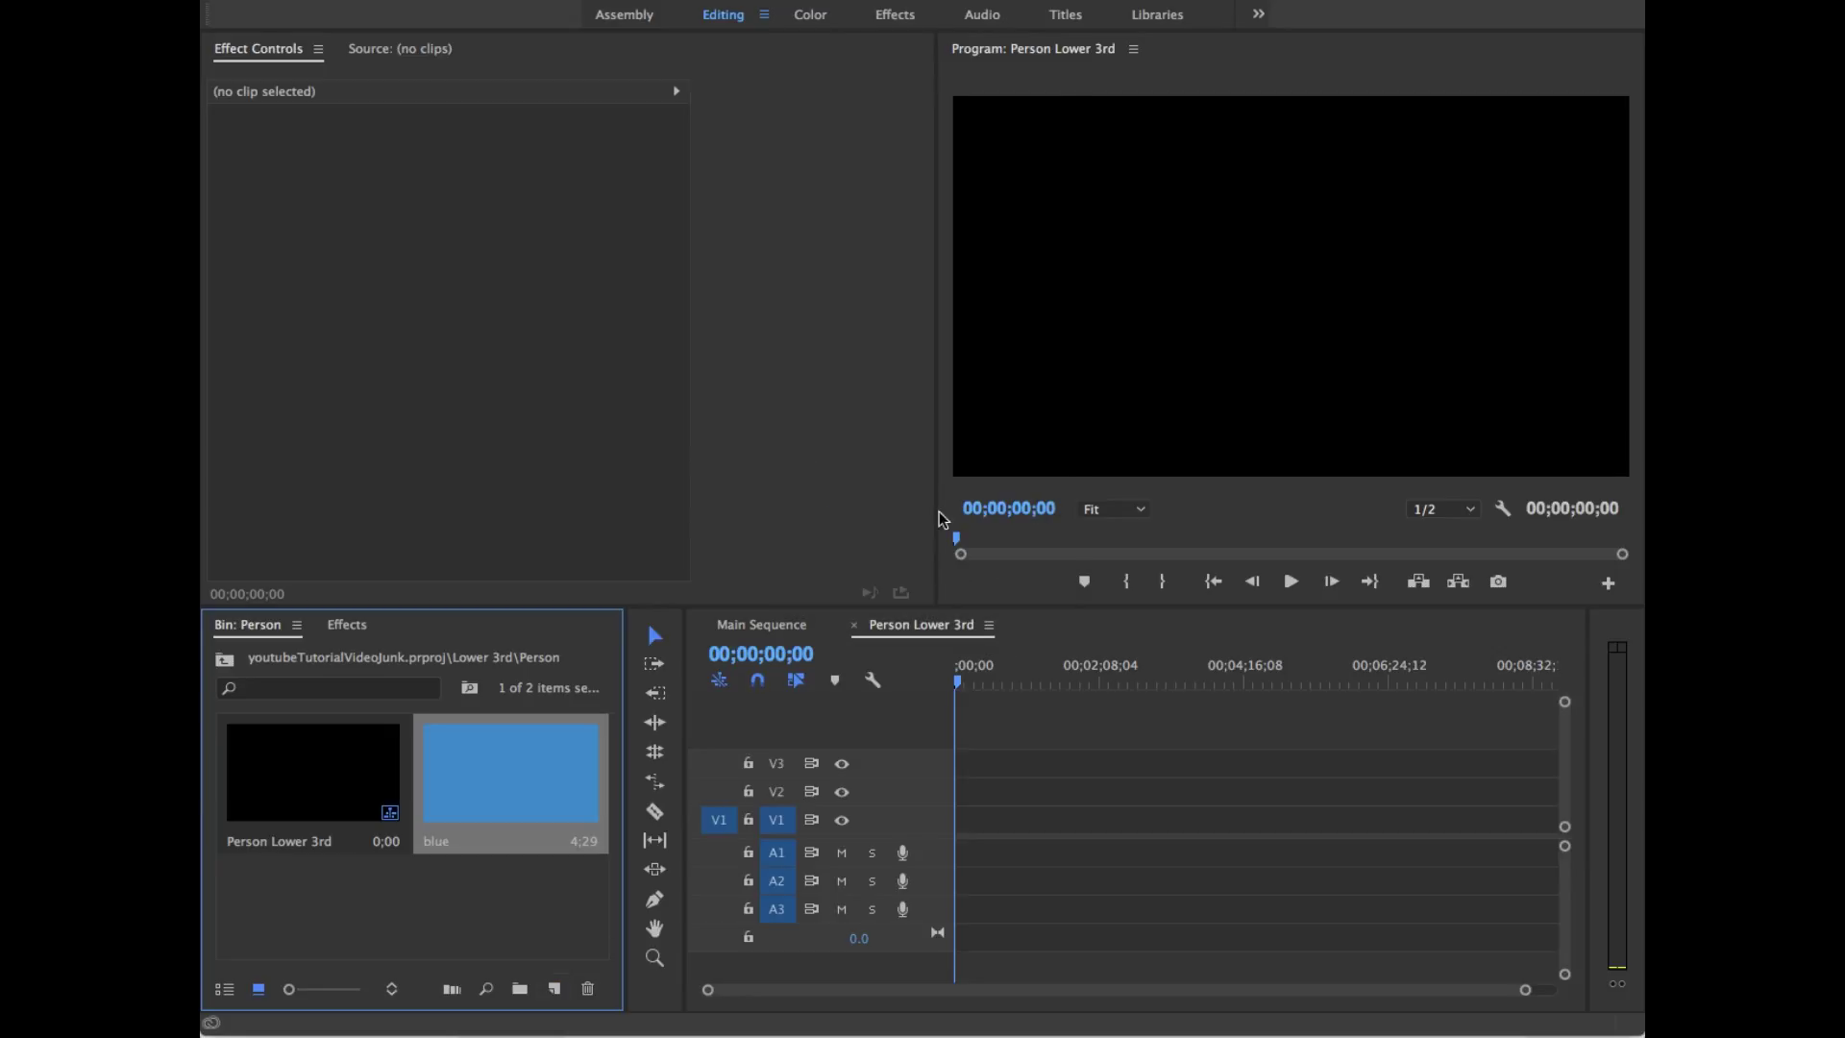
{"action": "left_click_drag", "start_coordinate": [496, 699], "coordinate": [973, 822]}
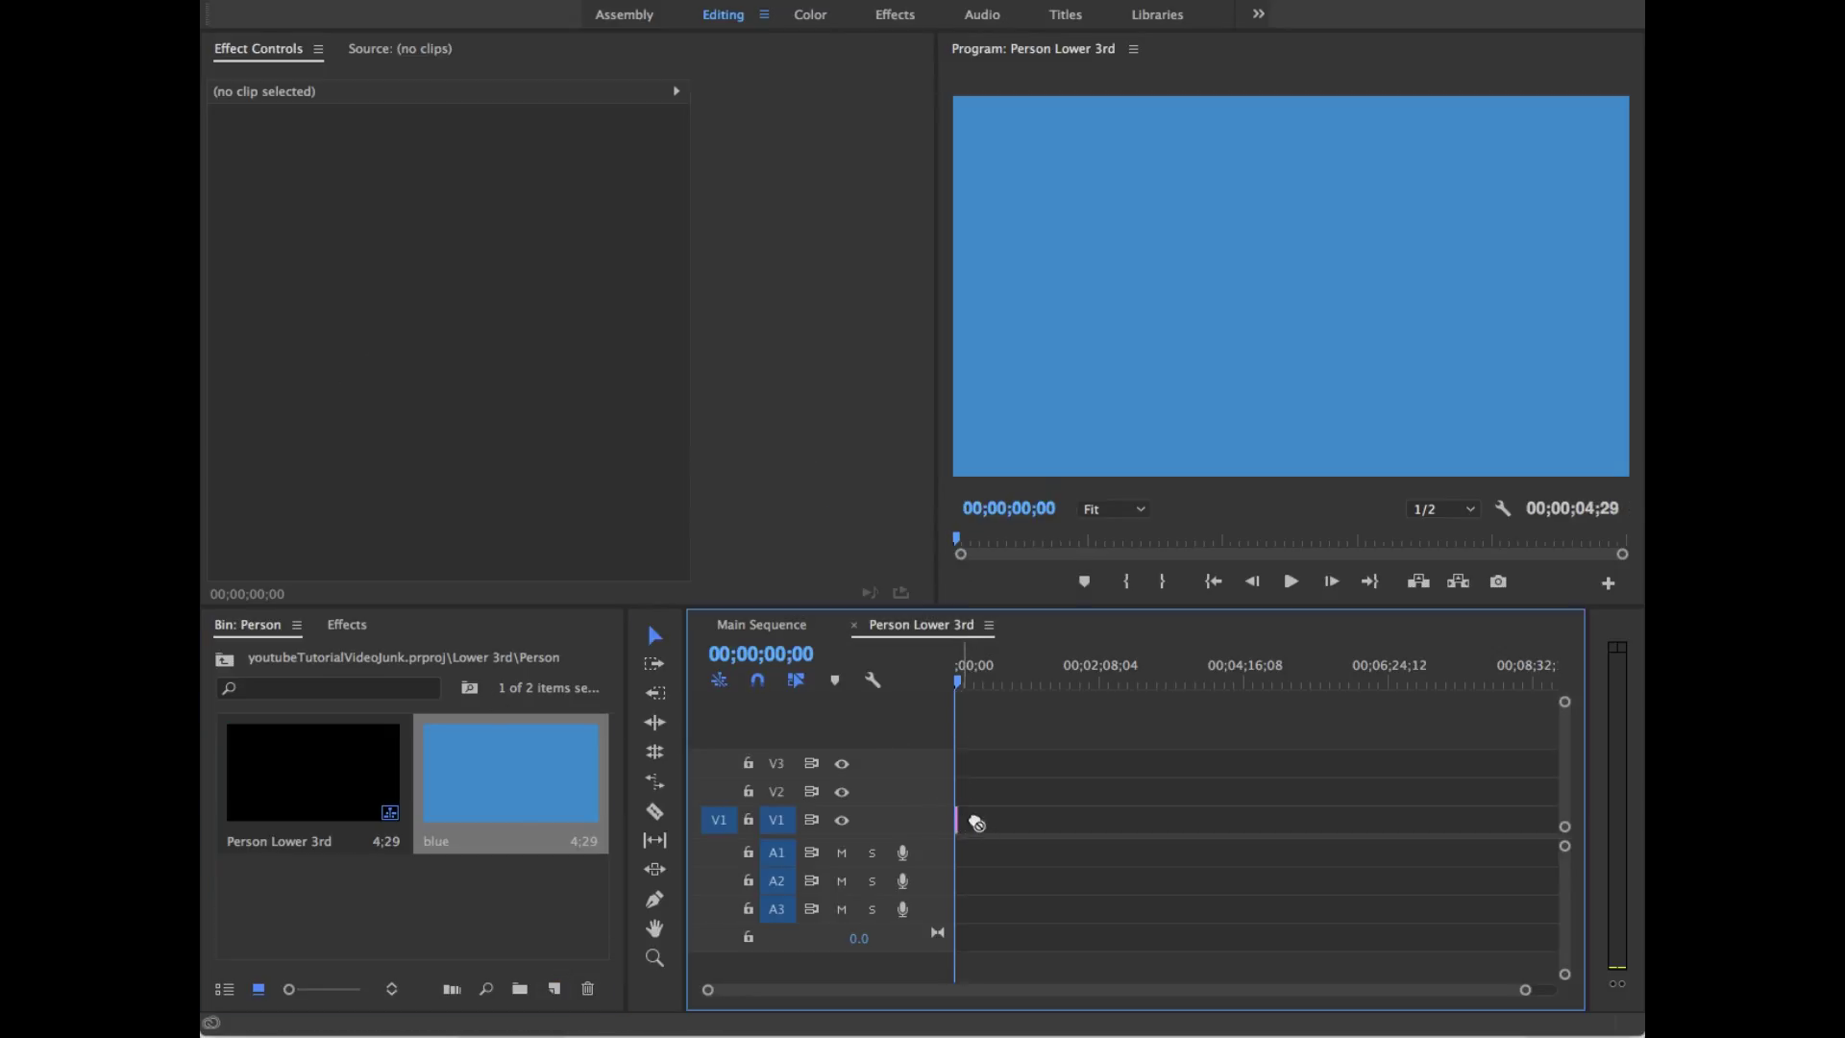
{"action": "key", "text": "="}
{"action": "scroll", "coordinate": [1005, 850], "scroll_direction": "down", "scroll_amount": 2}
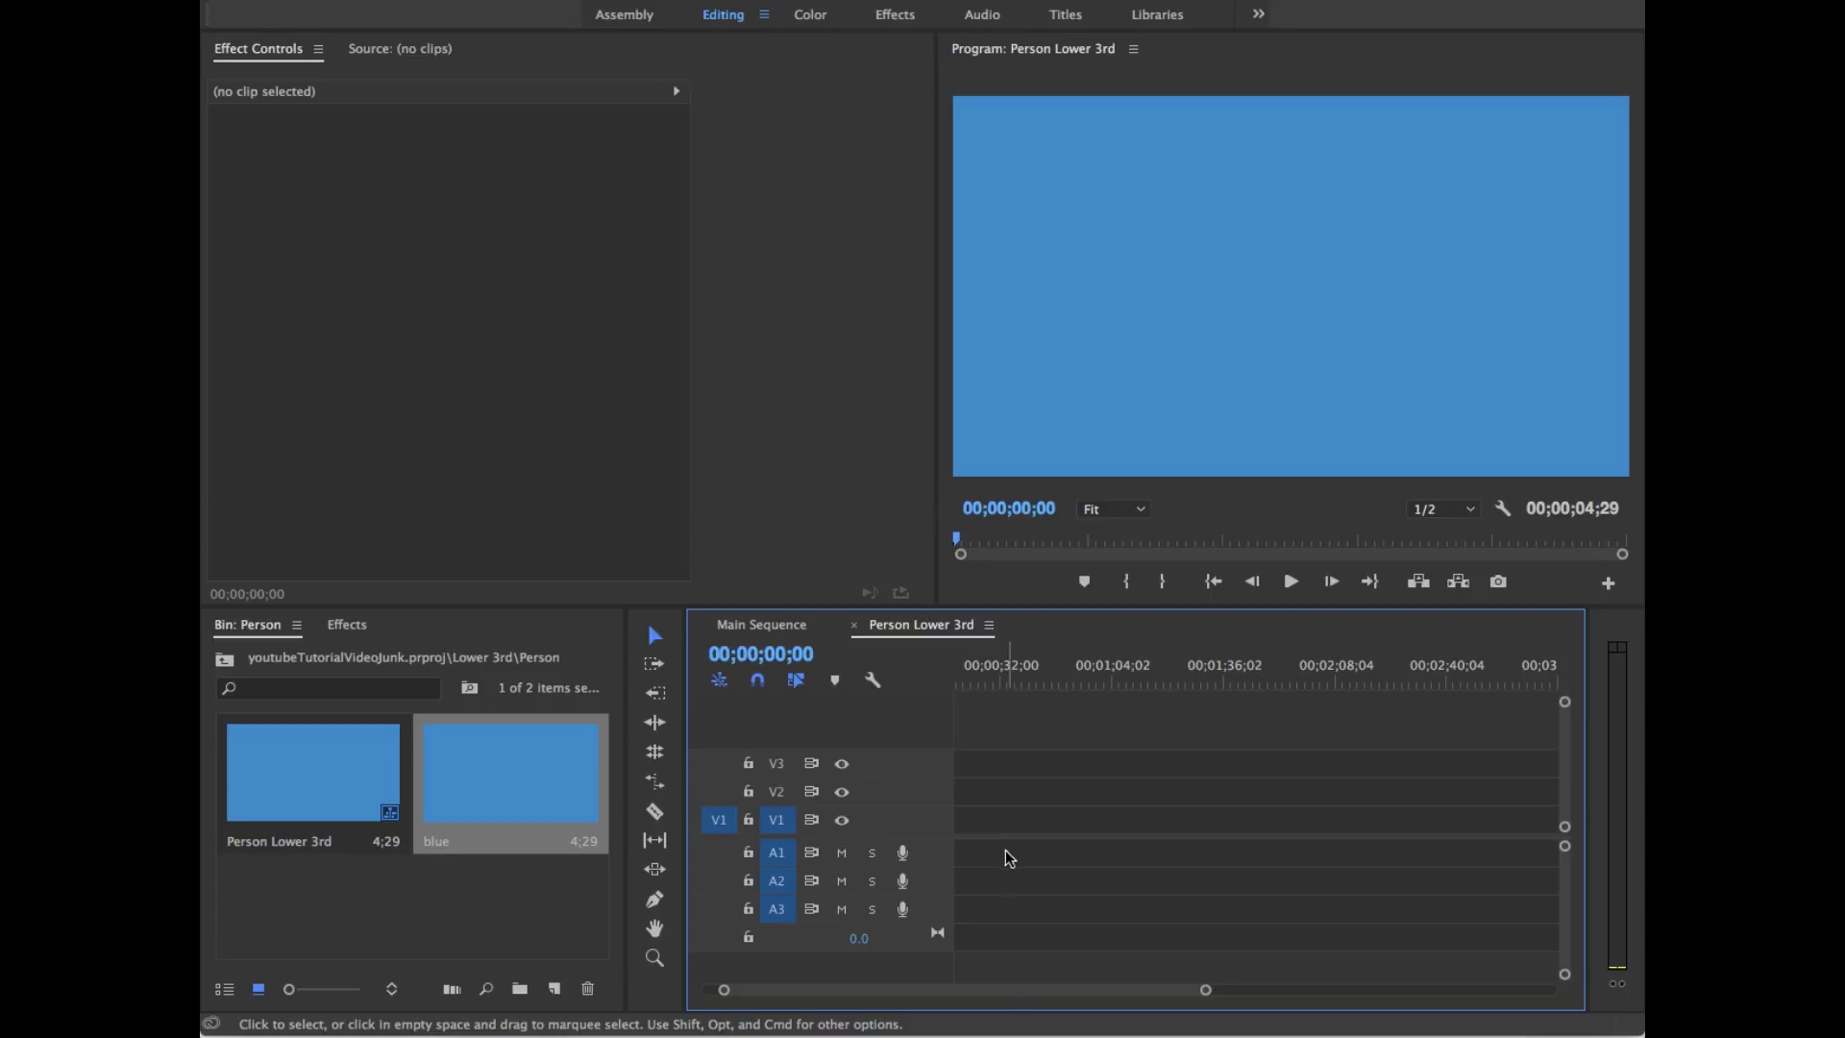
{"action": "scroll", "coordinate": [1017, 995], "scroll_direction": "up", "scroll_amount": 2}
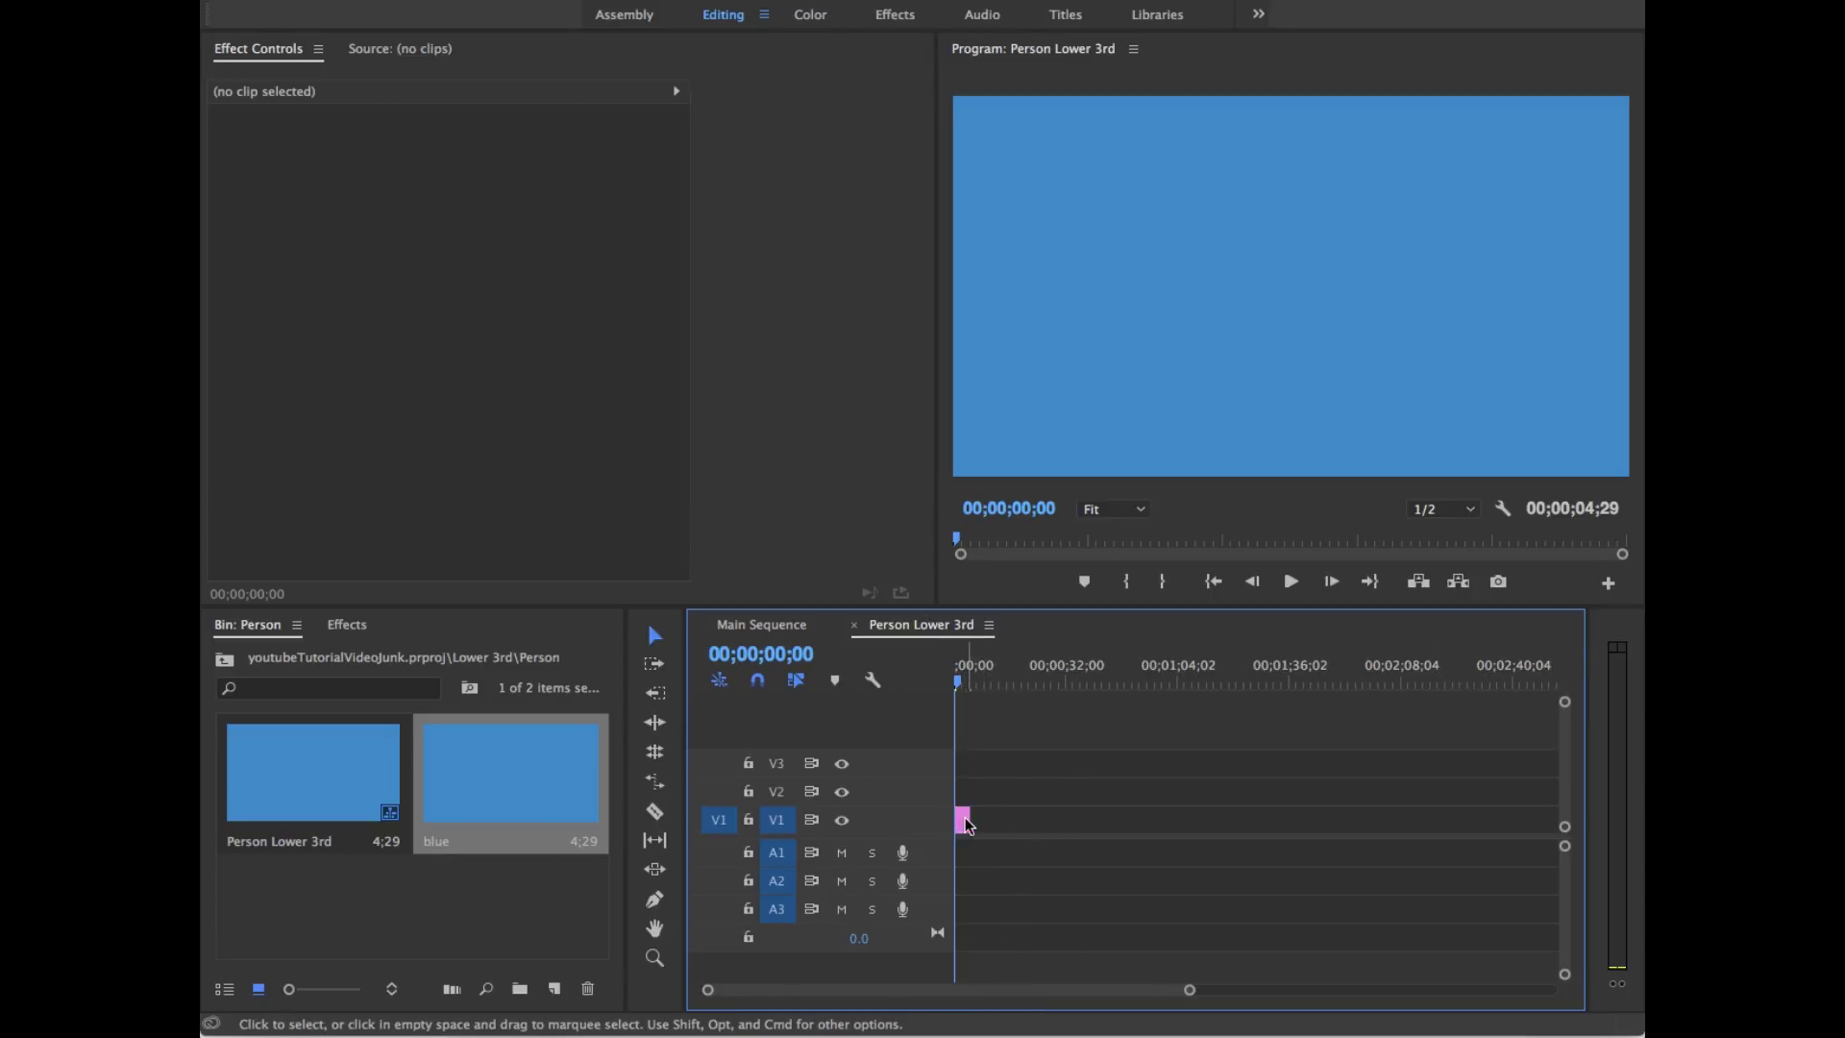
{"action": "left_click", "coordinate": [967, 821]}
{"action": "left_click_drag", "start_coordinate": [970, 821], "coordinate": [1105, 821]}
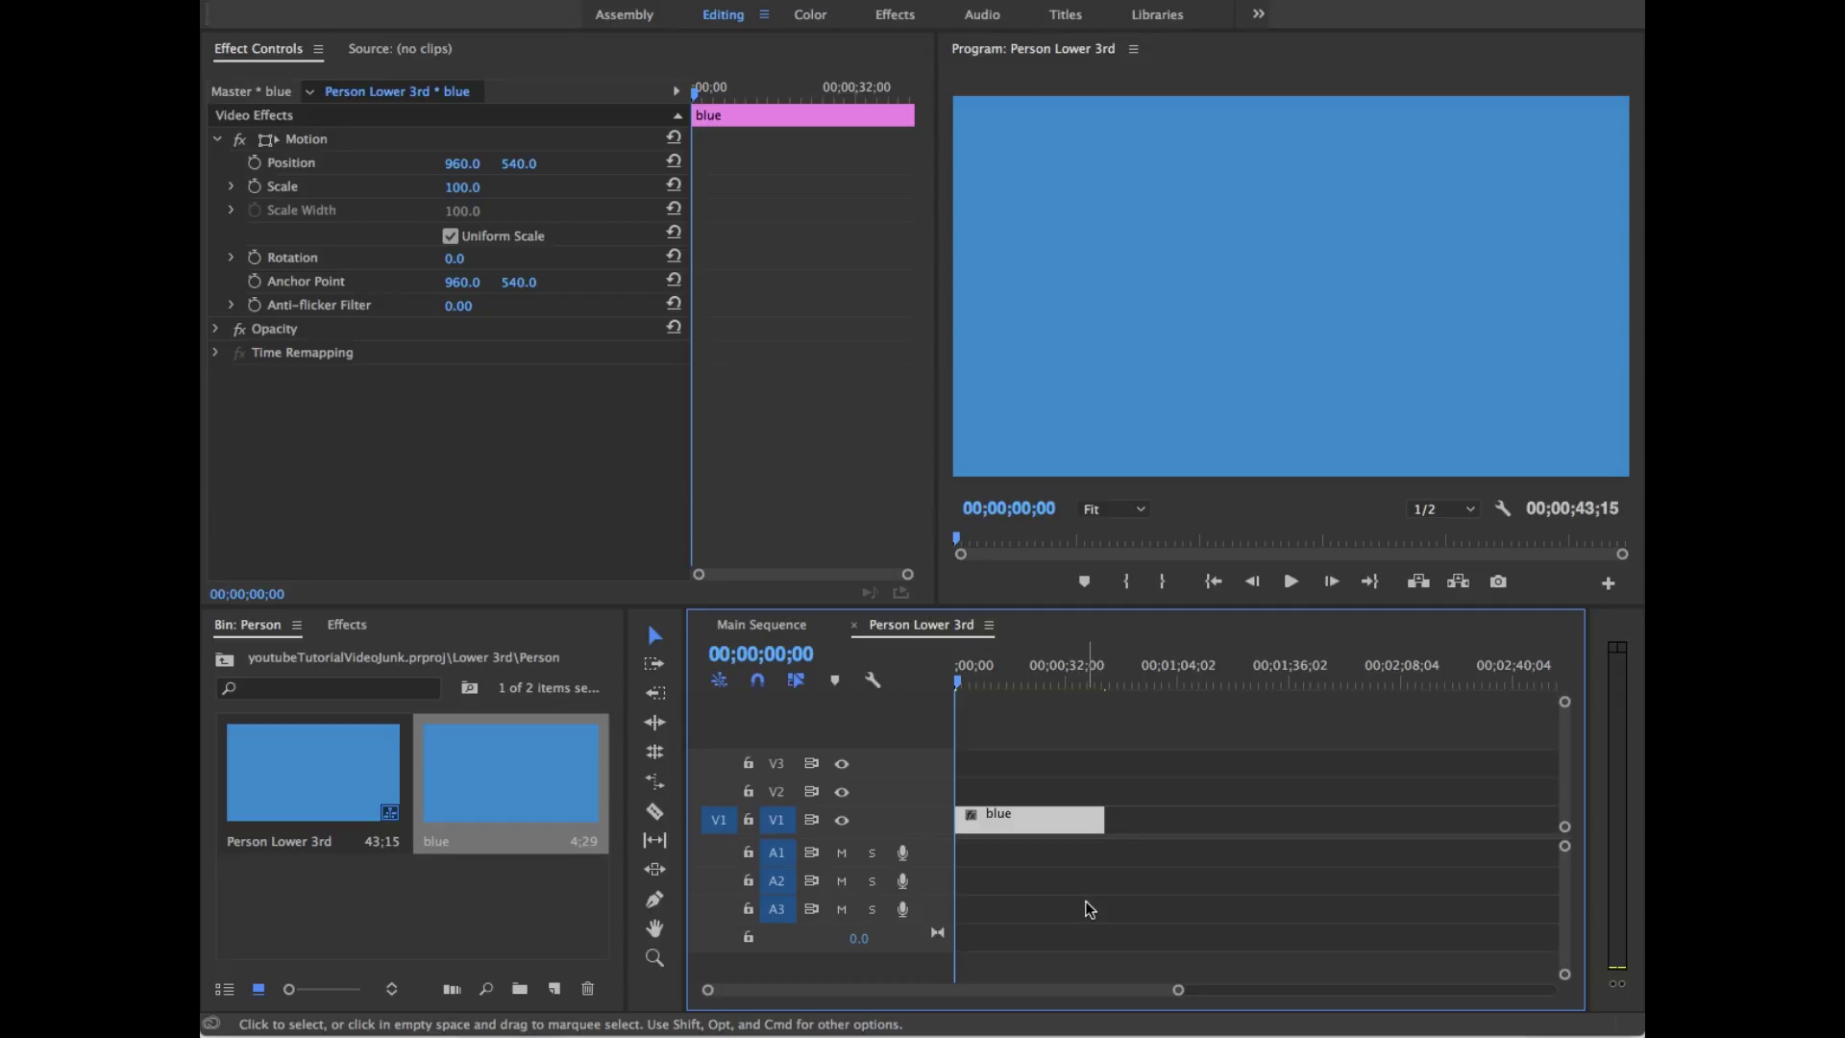
Step: Cut the blue clip near 12 seconds with the Razor tool and delete the remainder
{"action": "scroll", "coordinate": [1089, 908], "scroll_direction": "up", "scroll_amount": 3}
{"action": "scroll", "coordinate": [1027, 907], "scroll_direction": "down", "scroll_amount": 5}
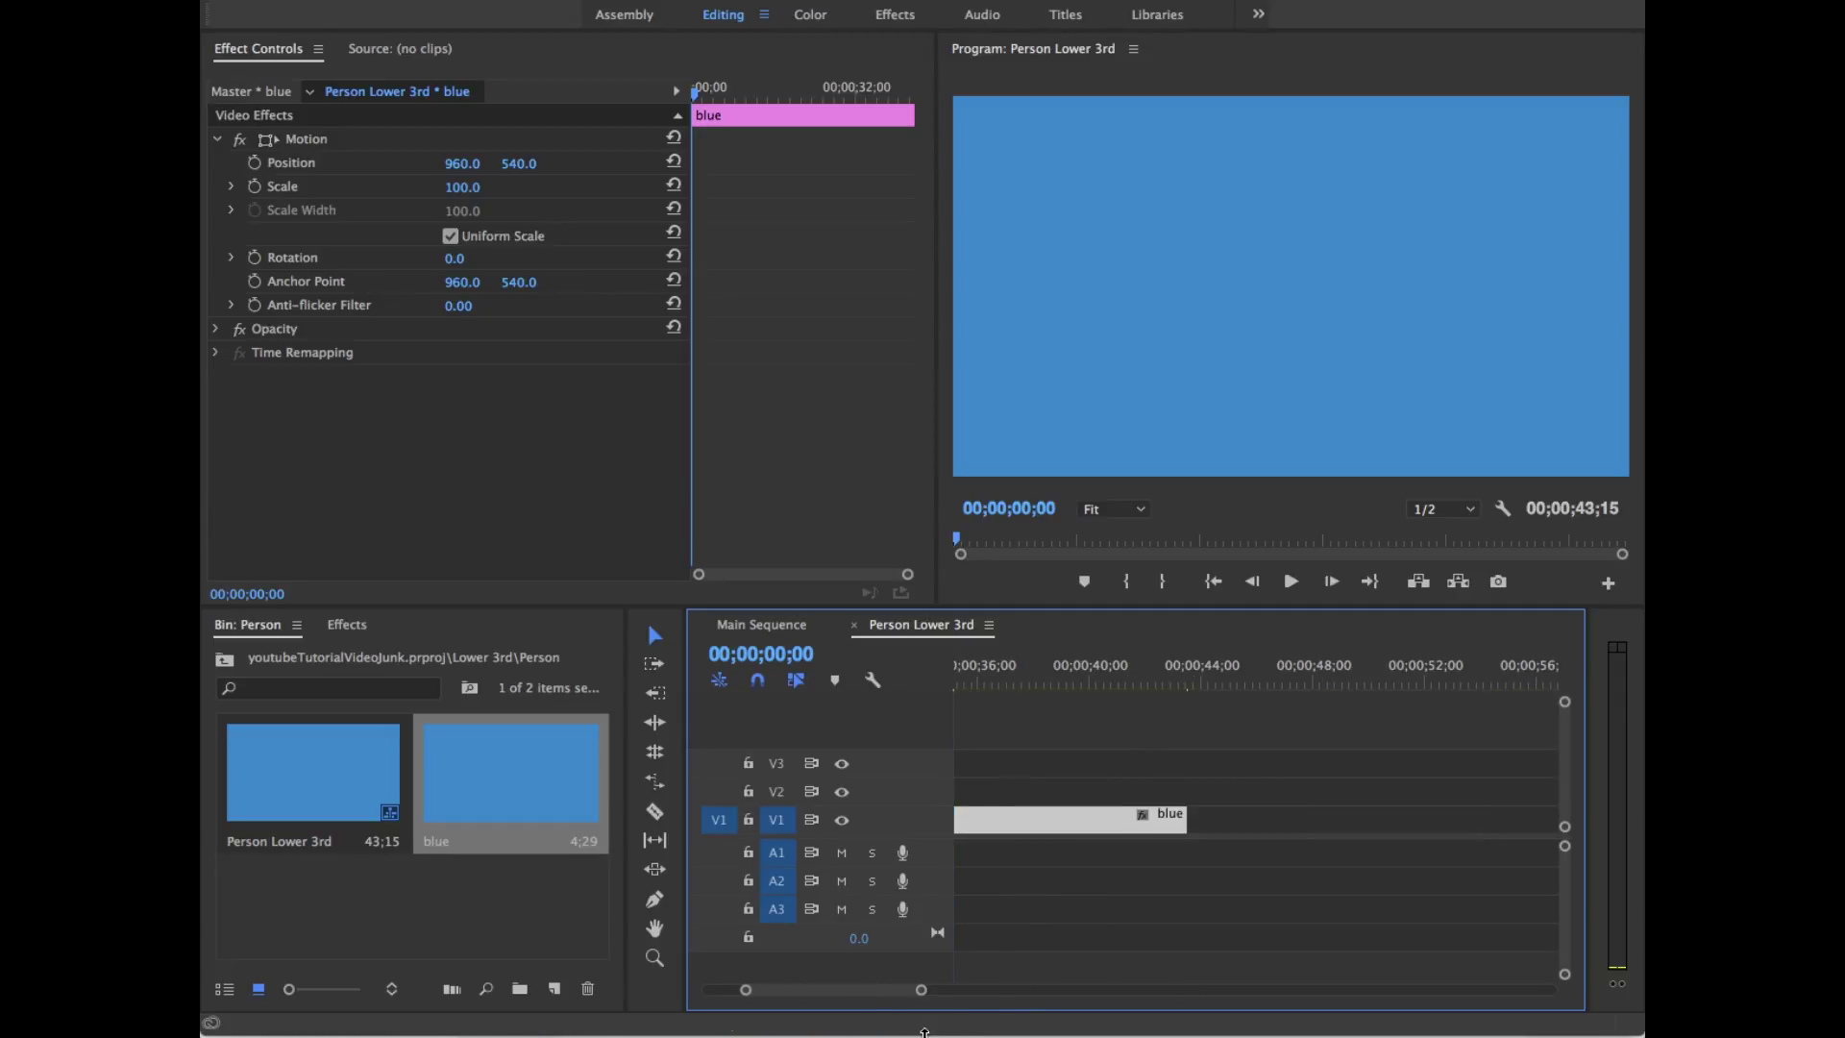
{"action": "left_click_drag", "start_coordinate": [817, 985], "coordinate": [779, 972]}
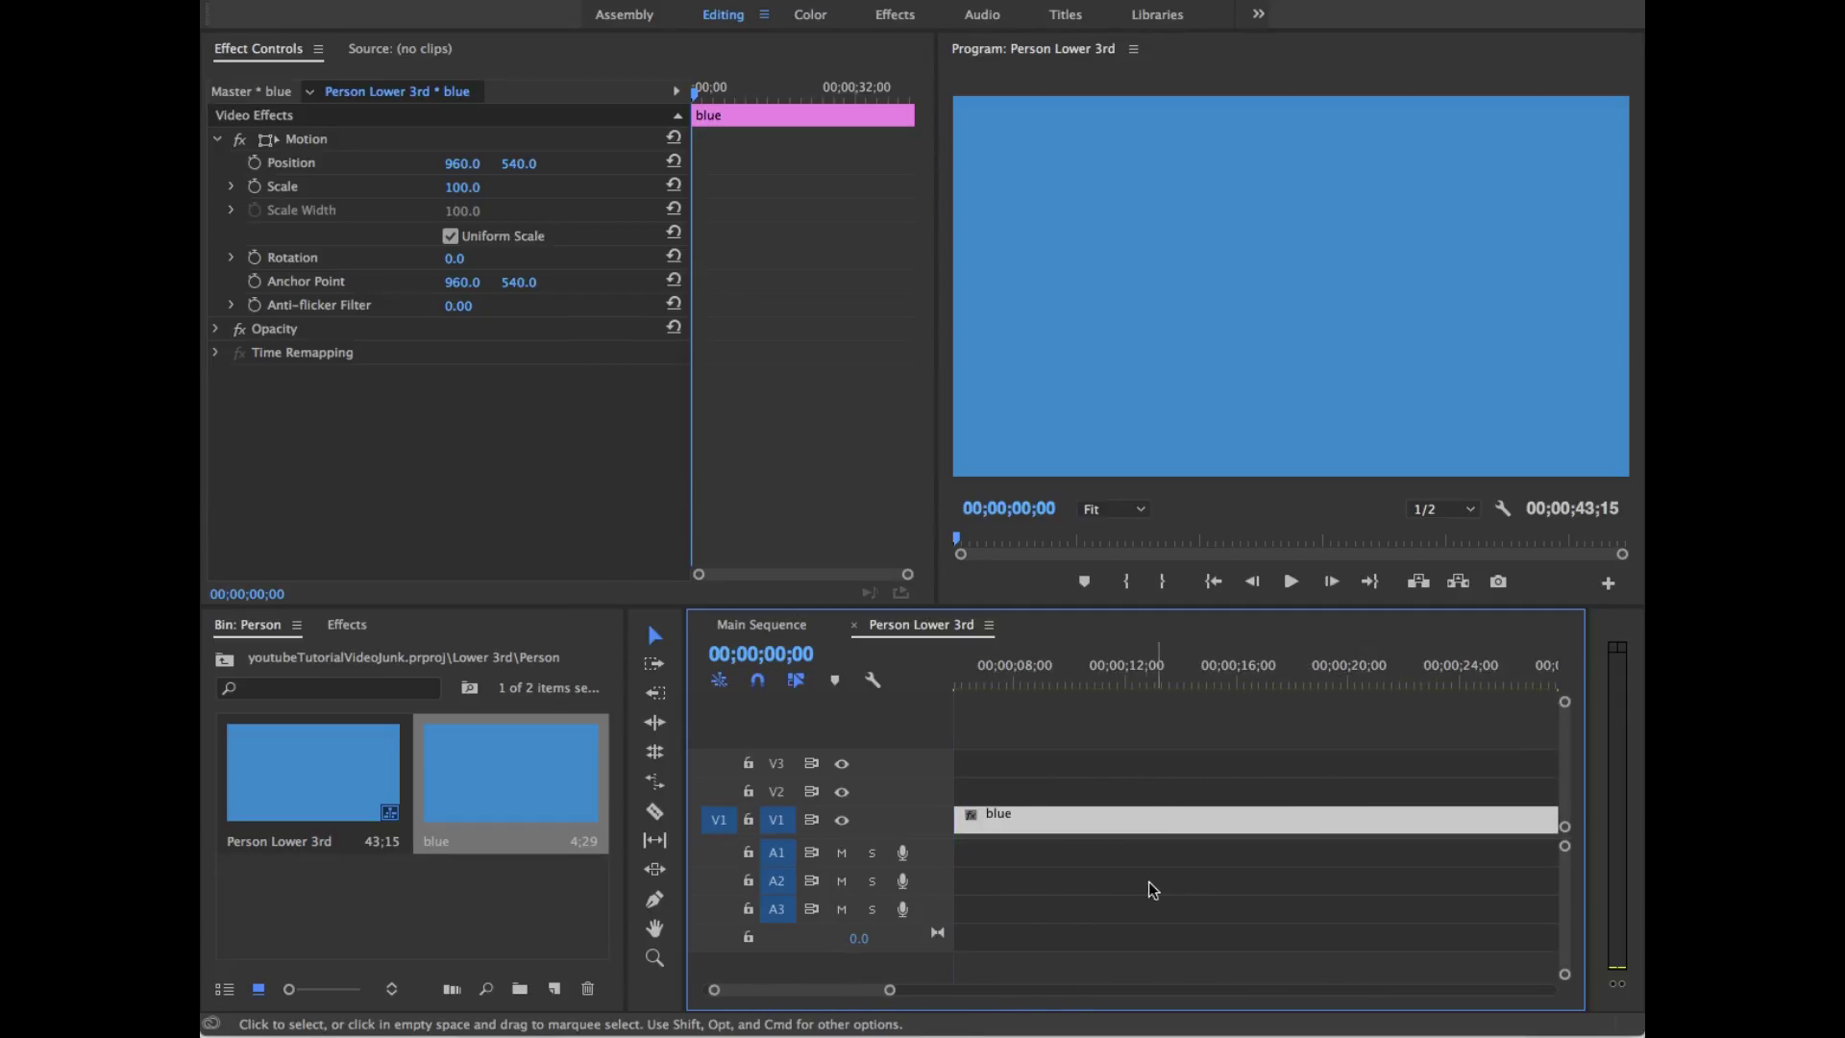
{"action": "key", "text": "minus"}
{"action": "key", "text": "minus"}
{"action": "key", "text": "minus"}
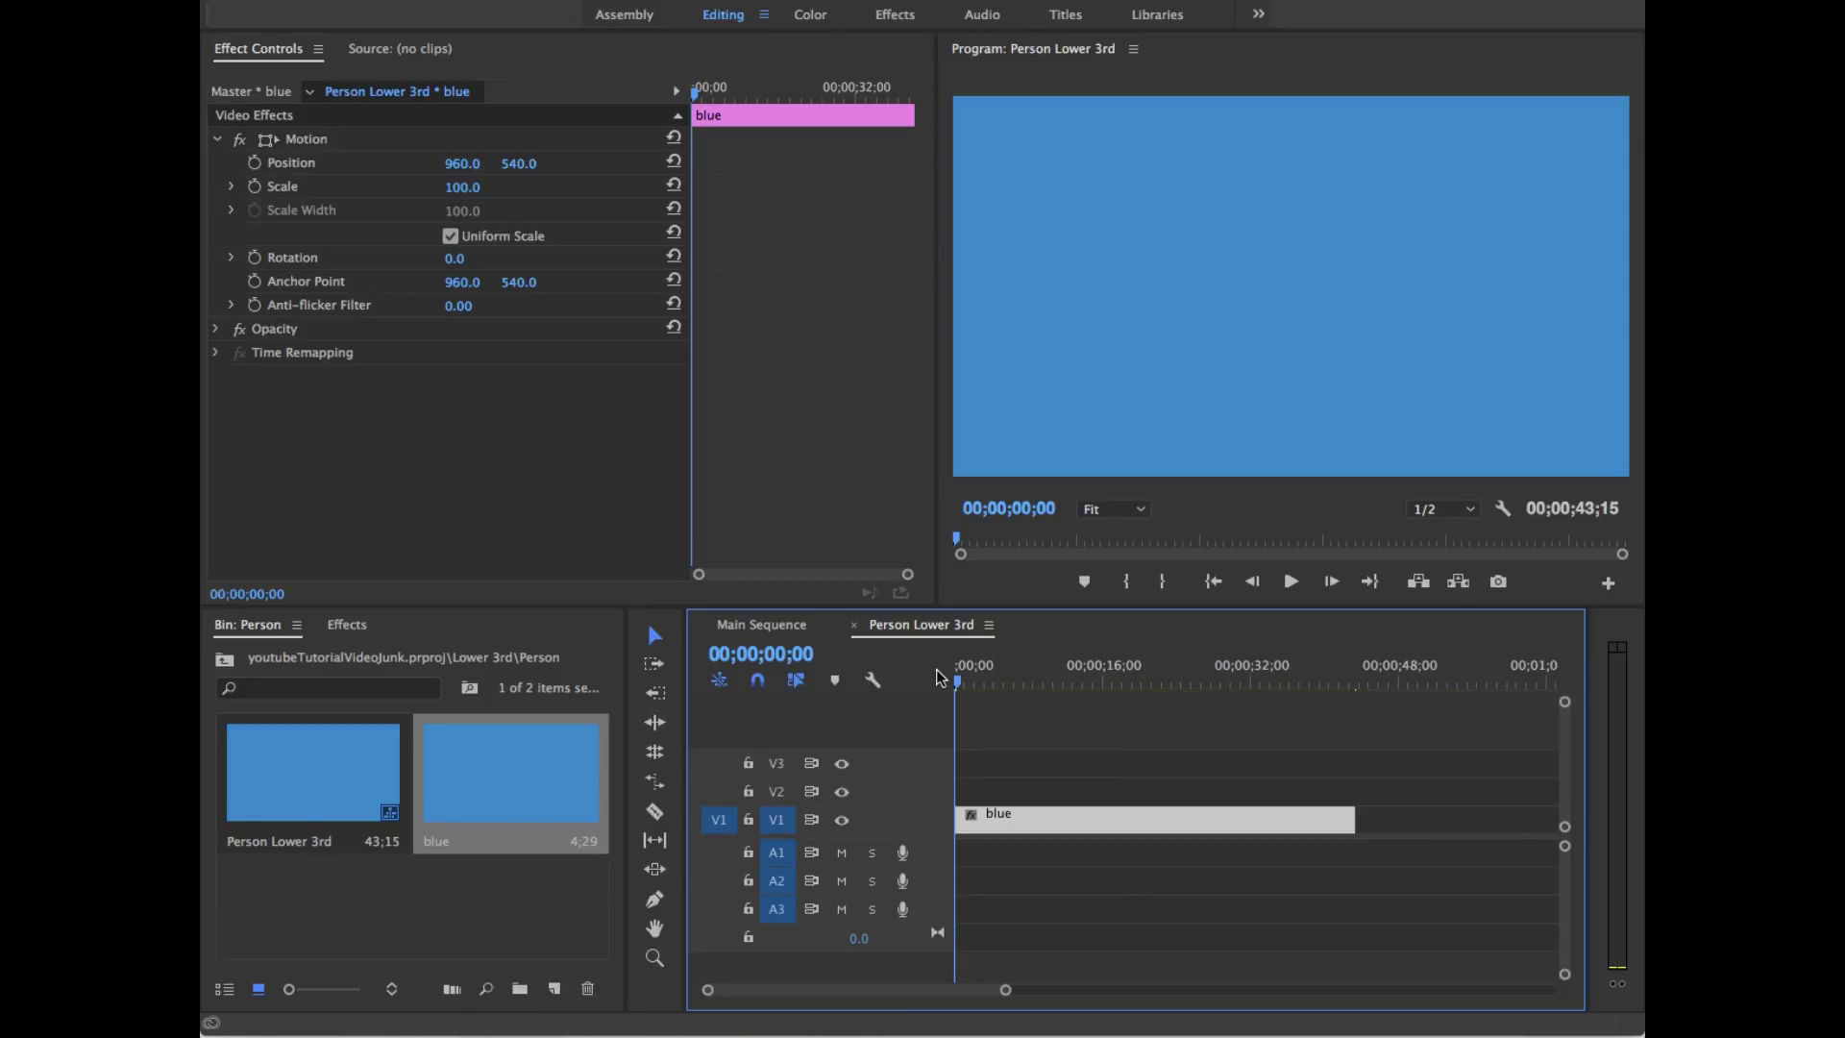
{"action": "key", "text": "space"}
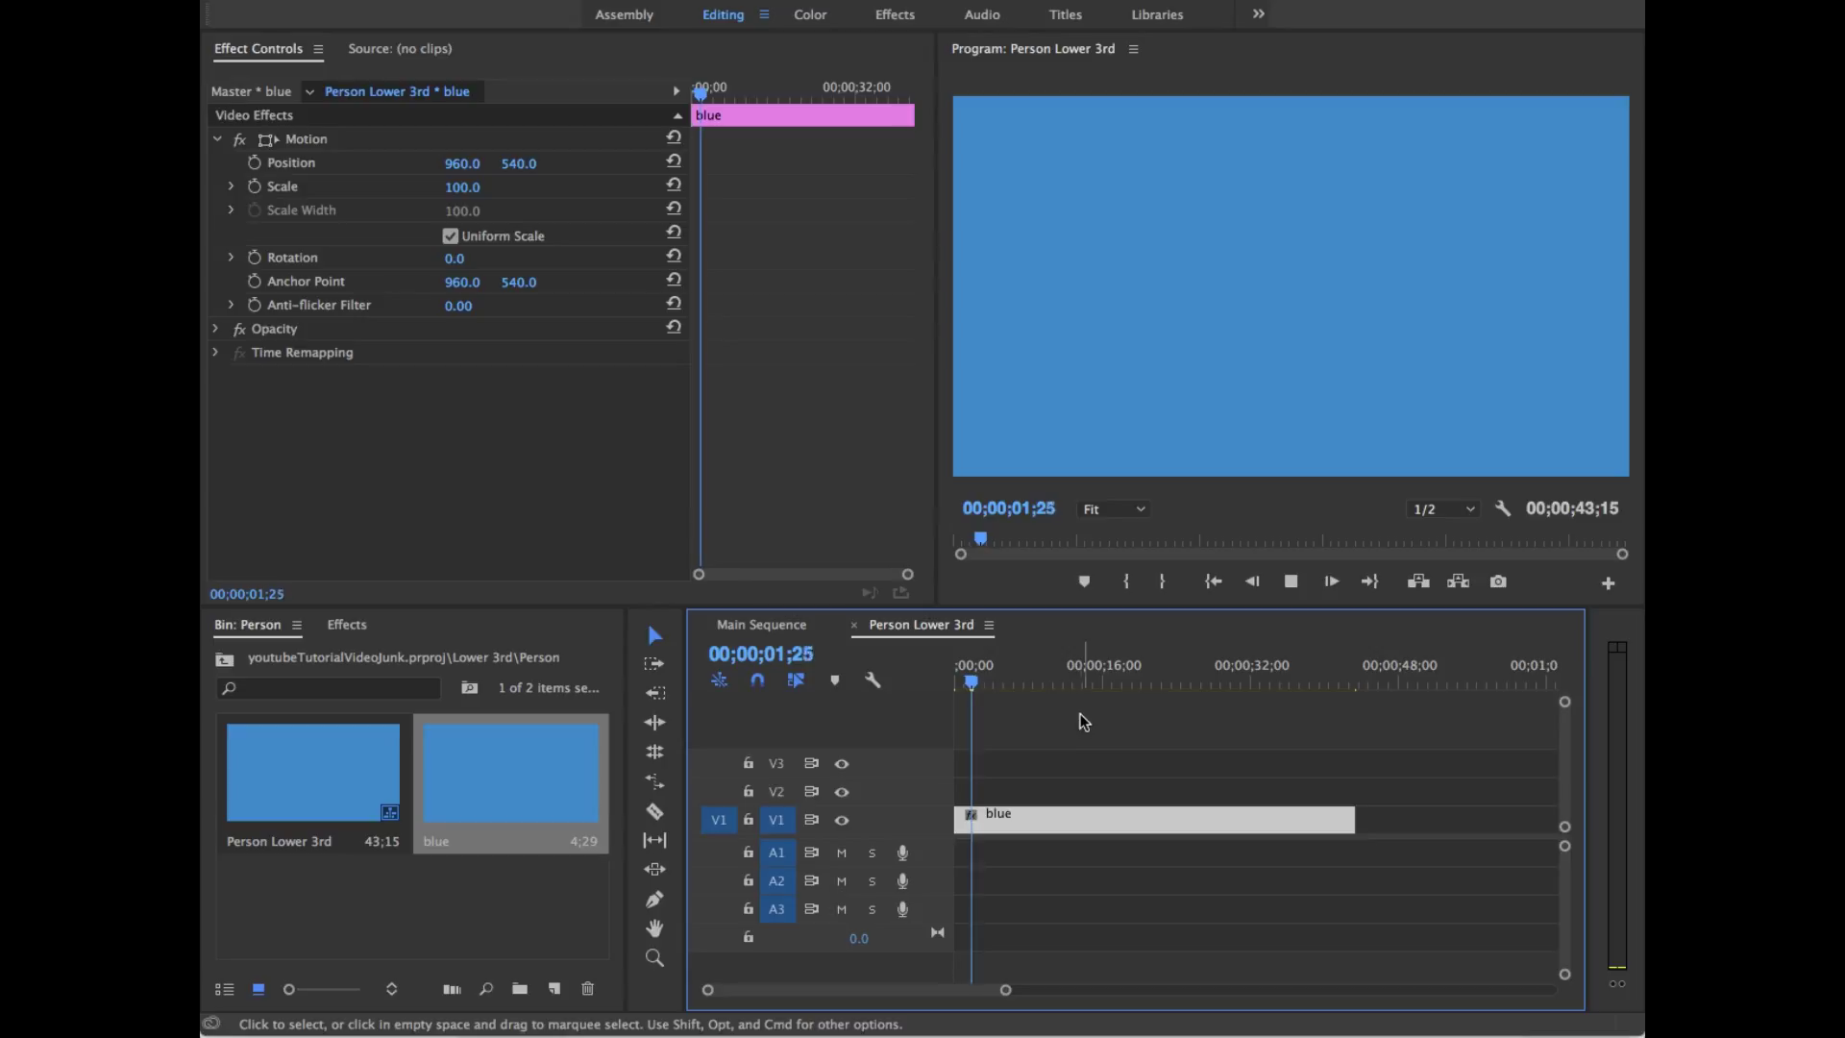
{"action": "left_click_drag", "start_coordinate": [1013, 681], "coordinate": [1052, 681]}
{"action": "key", "text": "c"}
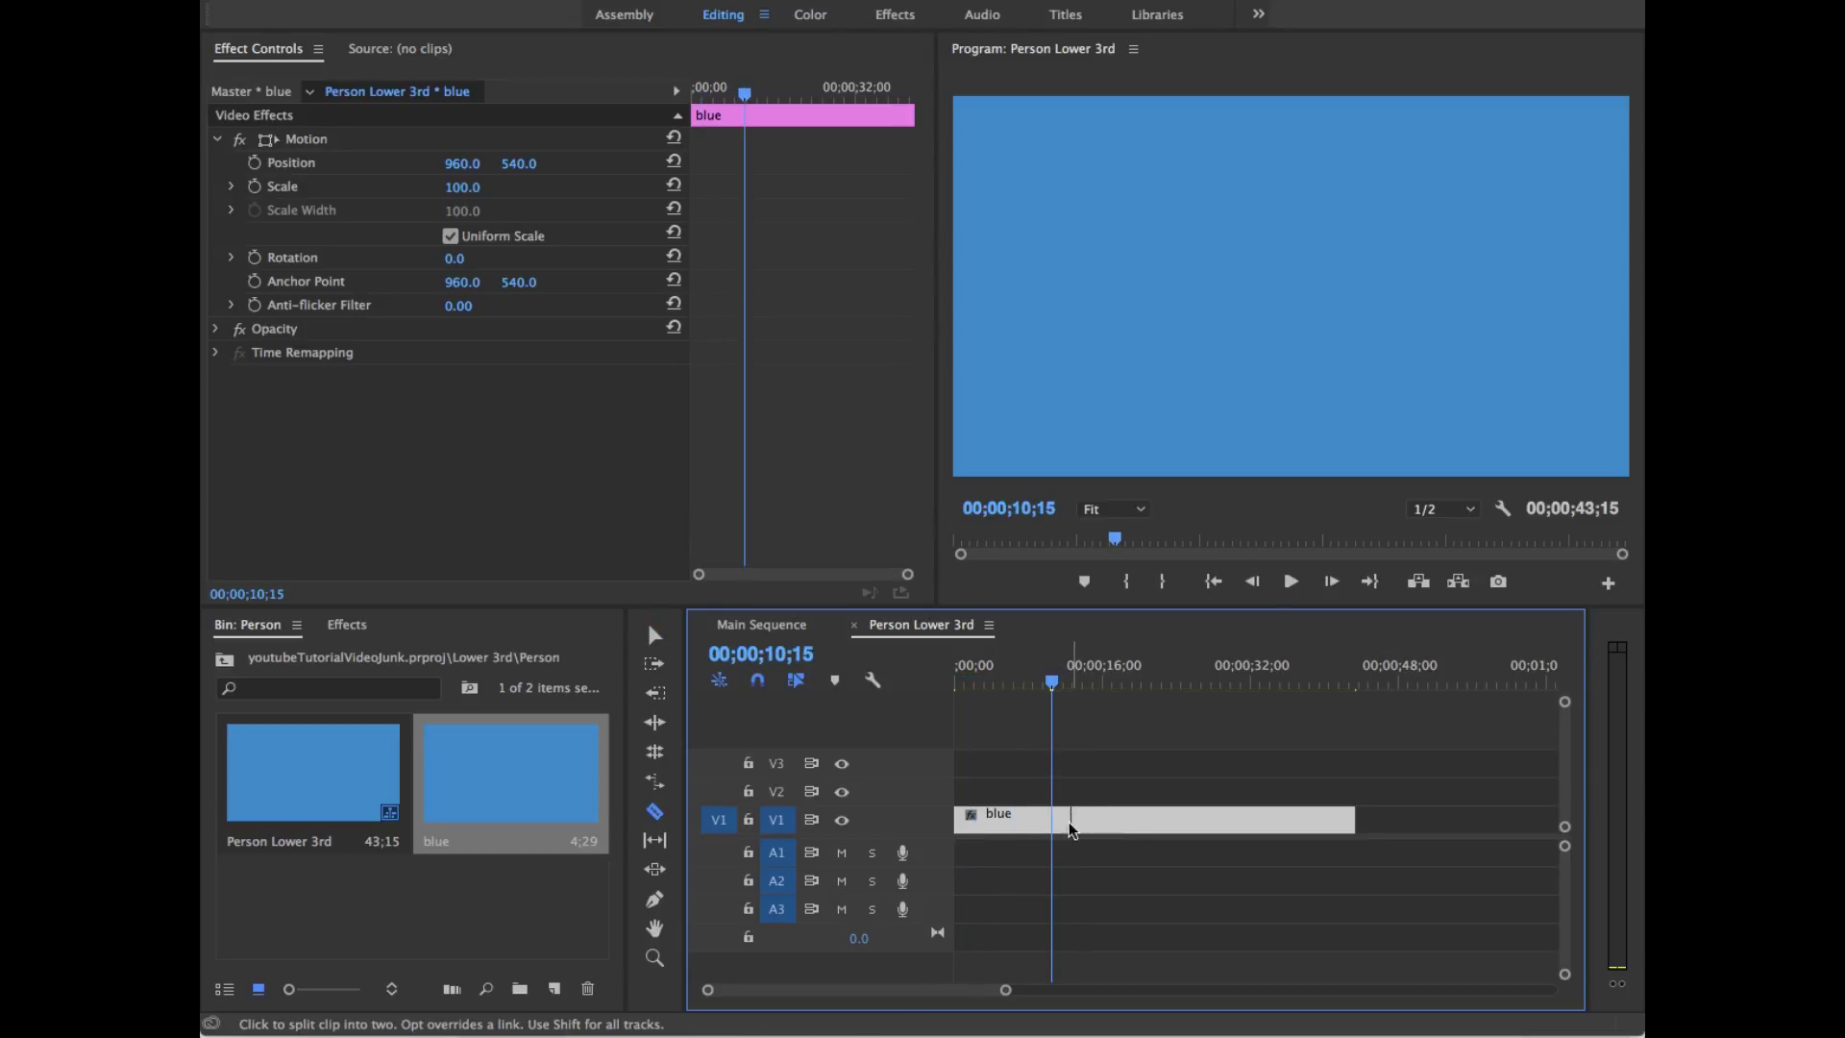
{"action": "left_click", "coordinate": [1071, 823]}
{"action": "key", "text": "v"}
{"action": "left_click", "coordinate": [1186, 816]}
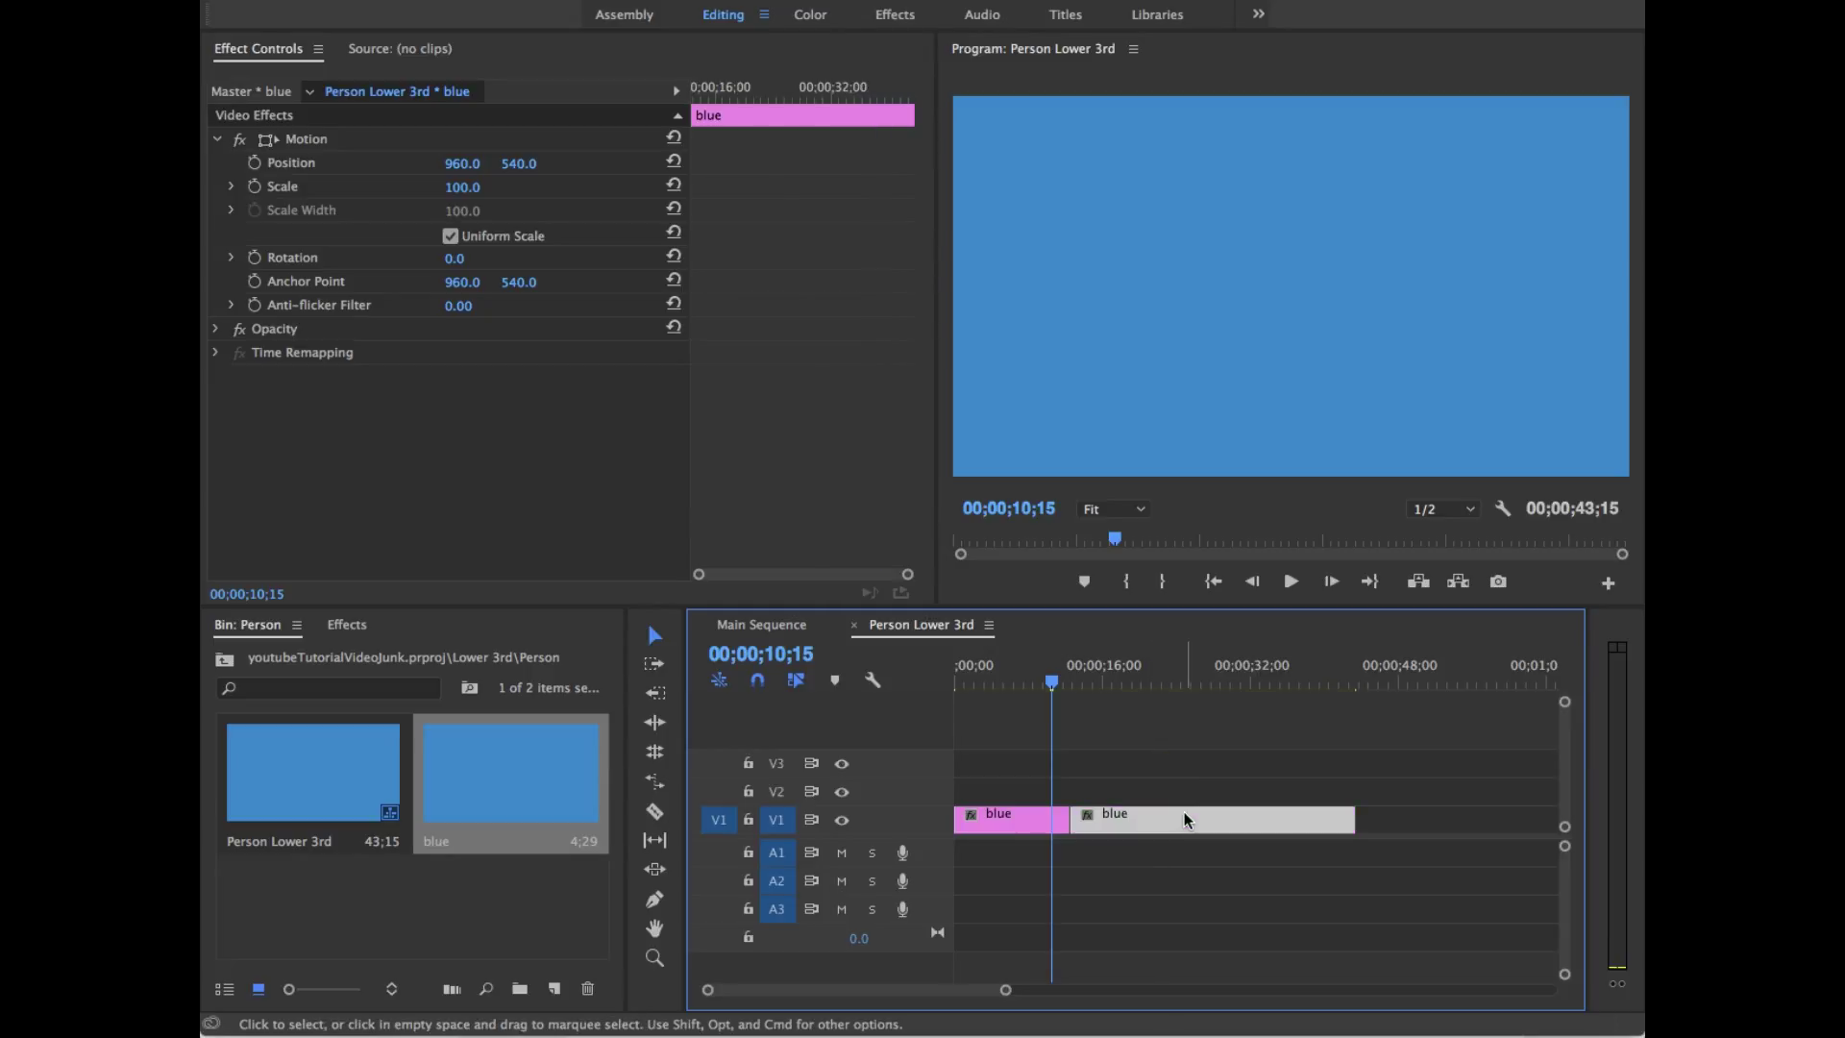
{"action": "key", "text": "Delete"}
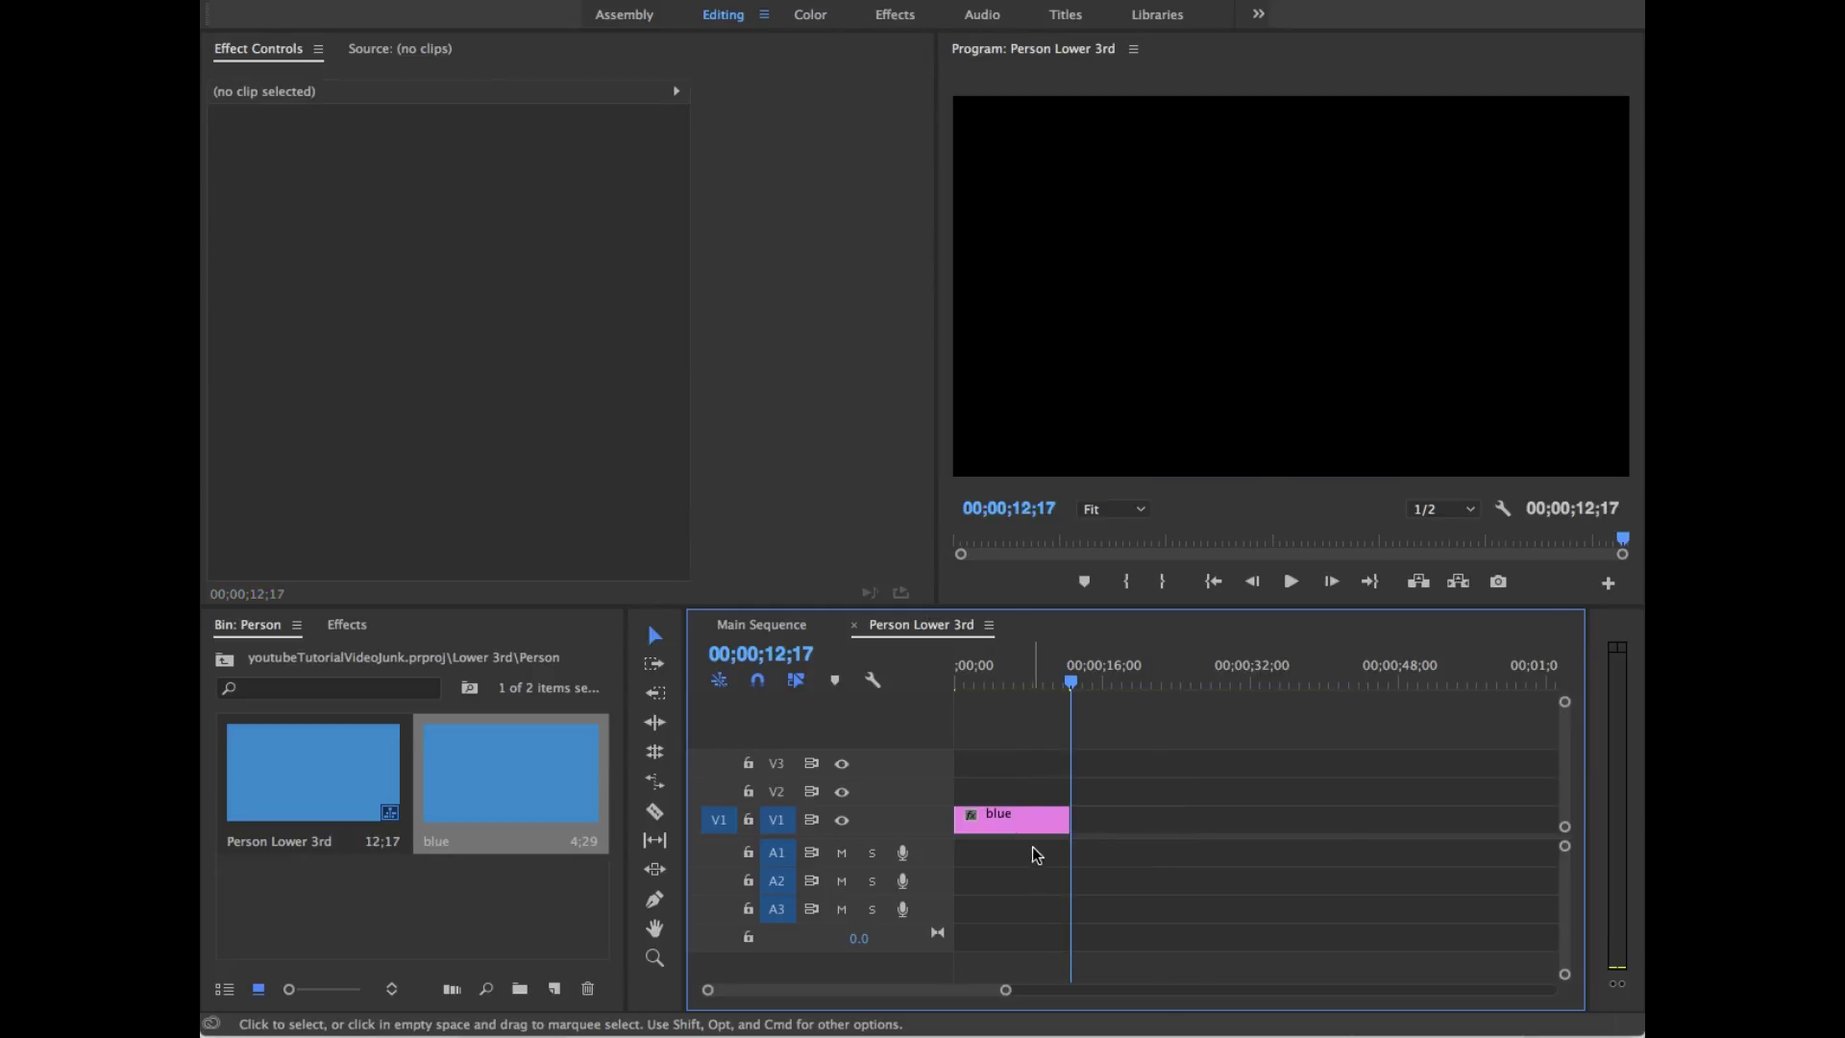
Step: Zoom in on the trimmed clip and return the playhead to the start
{"action": "key", "text": "equal"}
{"action": "key", "text": "equal"}
{"action": "left_click_drag", "start_coordinate": [846, 990], "coordinate": [834, 992]}
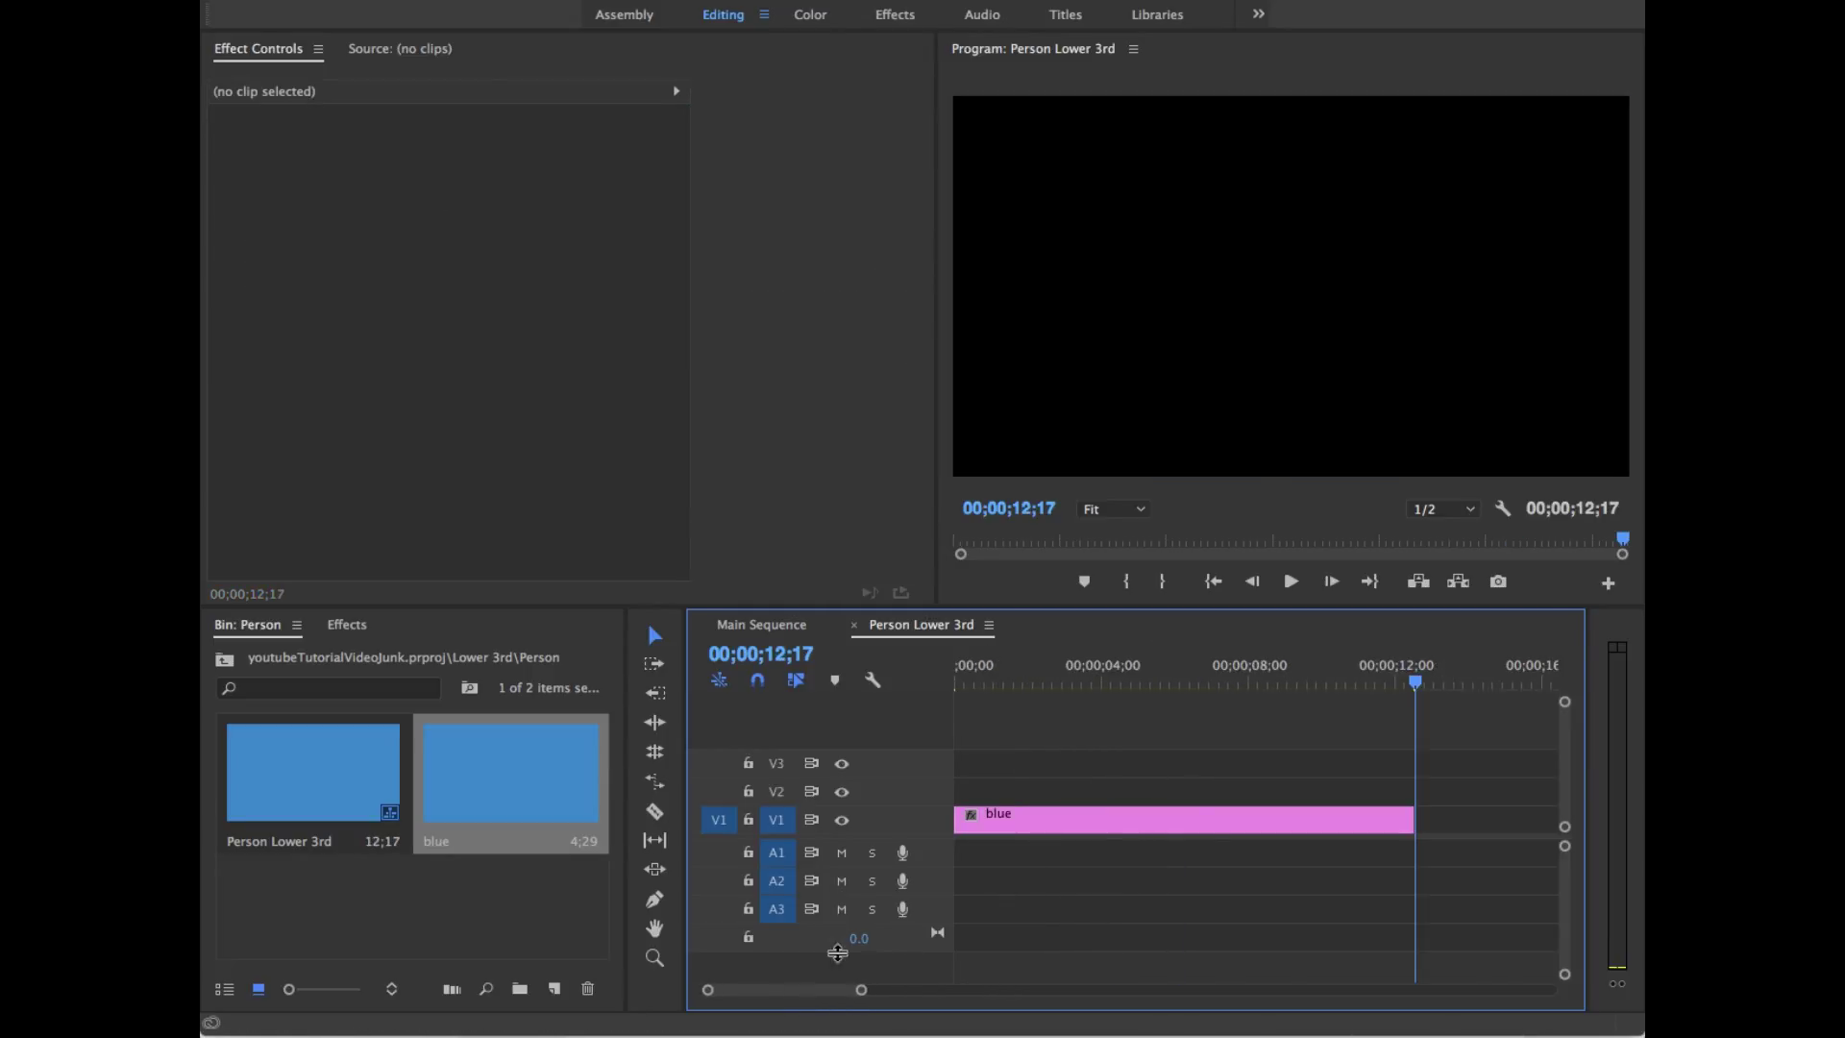
{"action": "left_click", "coordinate": [1048, 684]}
{"action": "key", "text": "Home"}
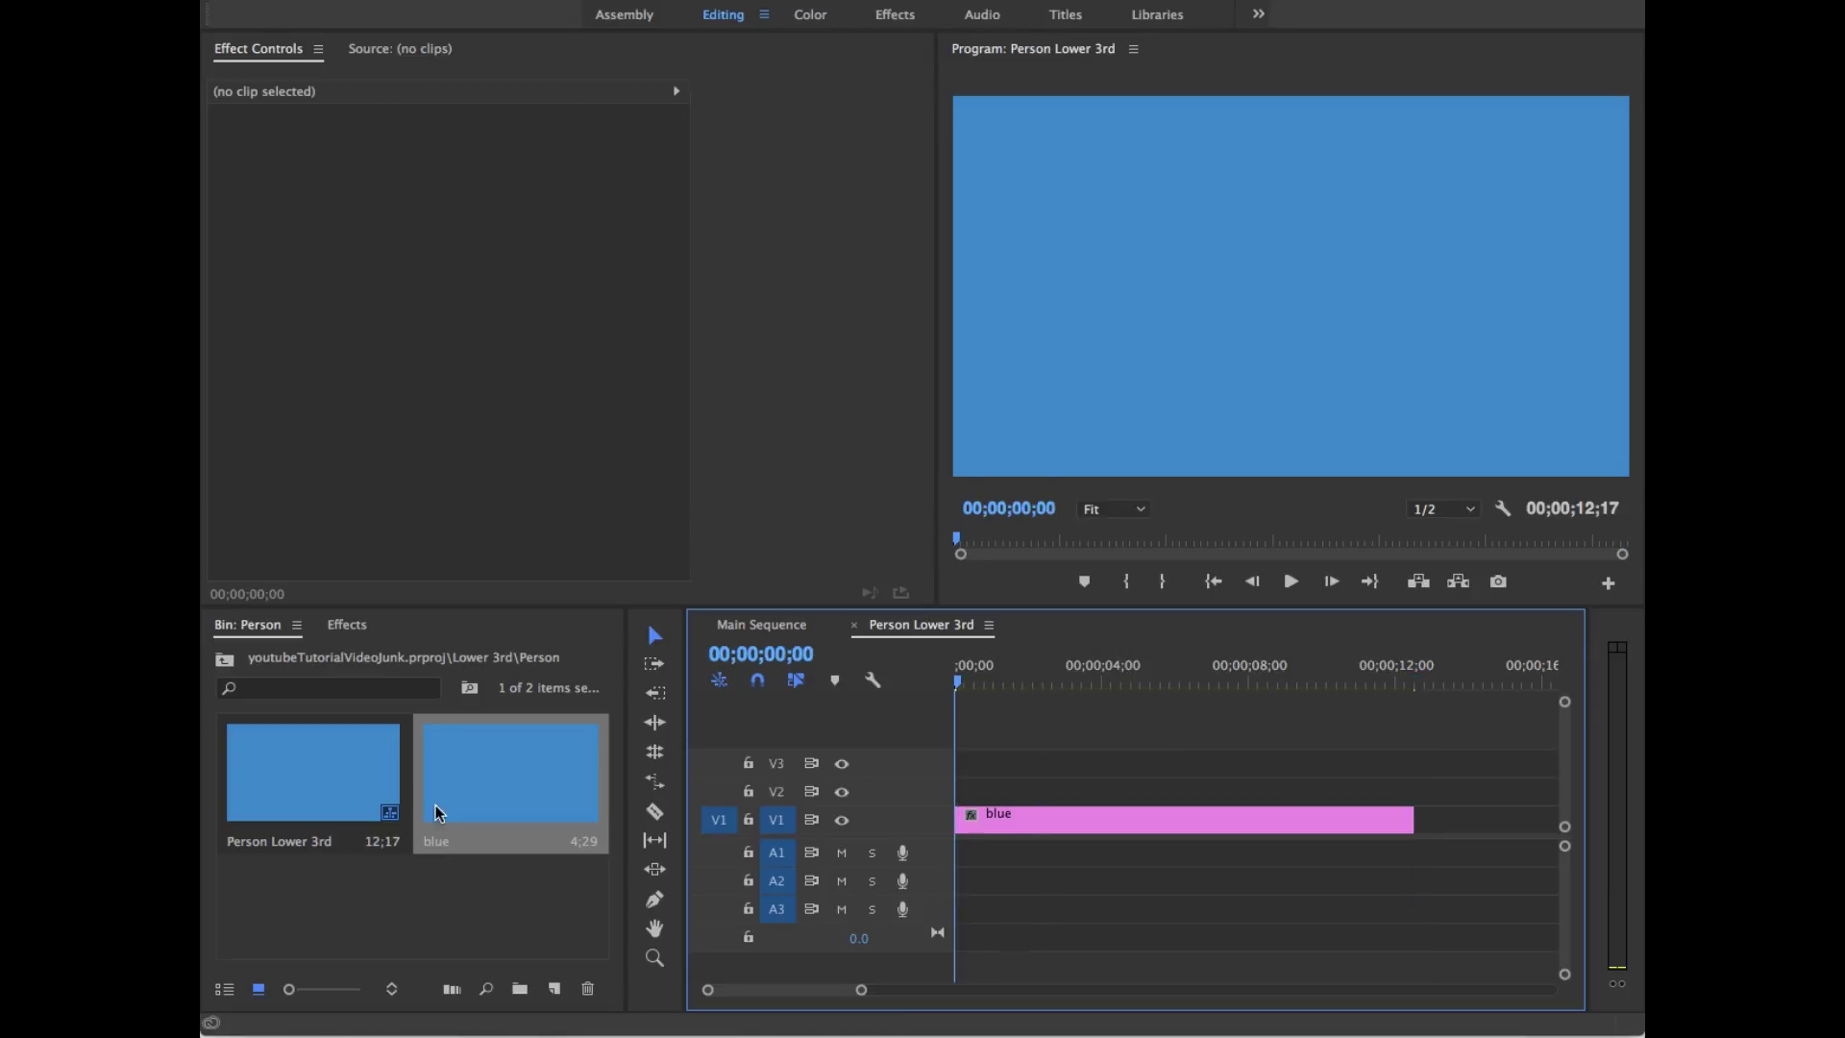
Step: Create an empty title named text, then close the title editor
{"action": "left_click", "coordinate": [555, 988]}
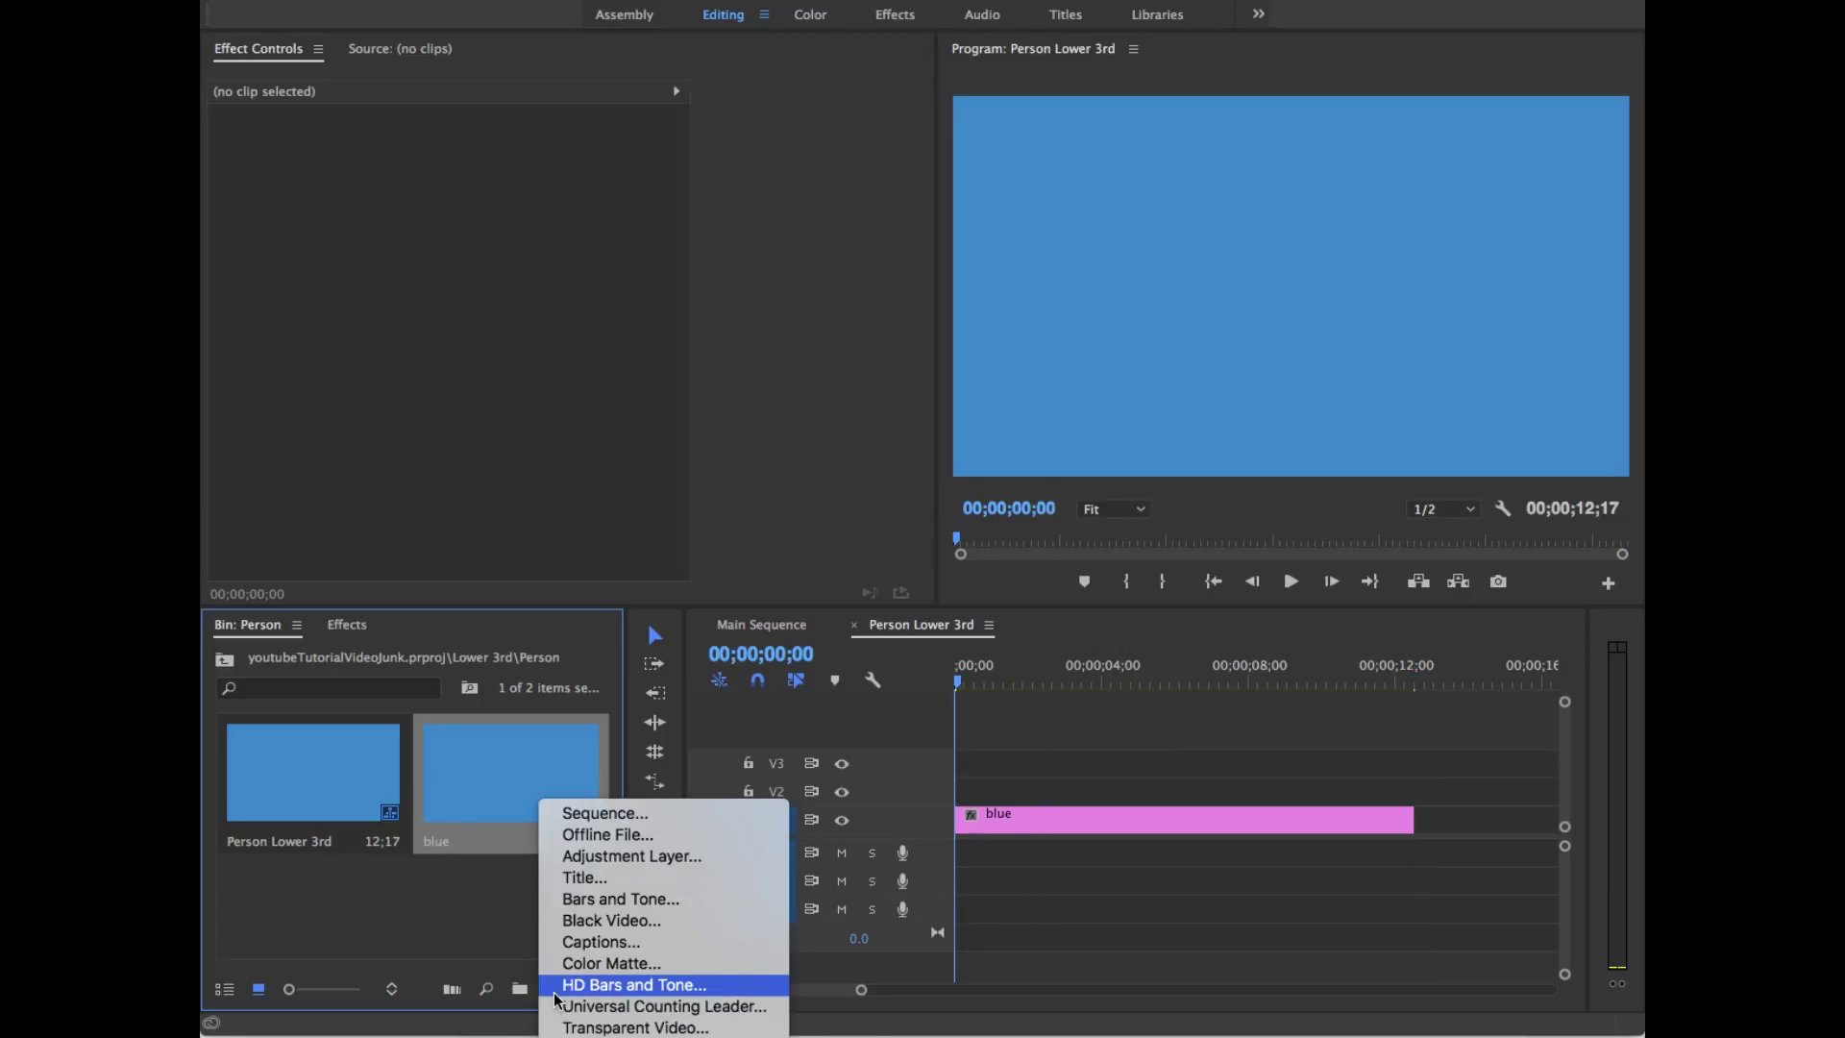
{"action": "left_click", "coordinate": [691, 875]}
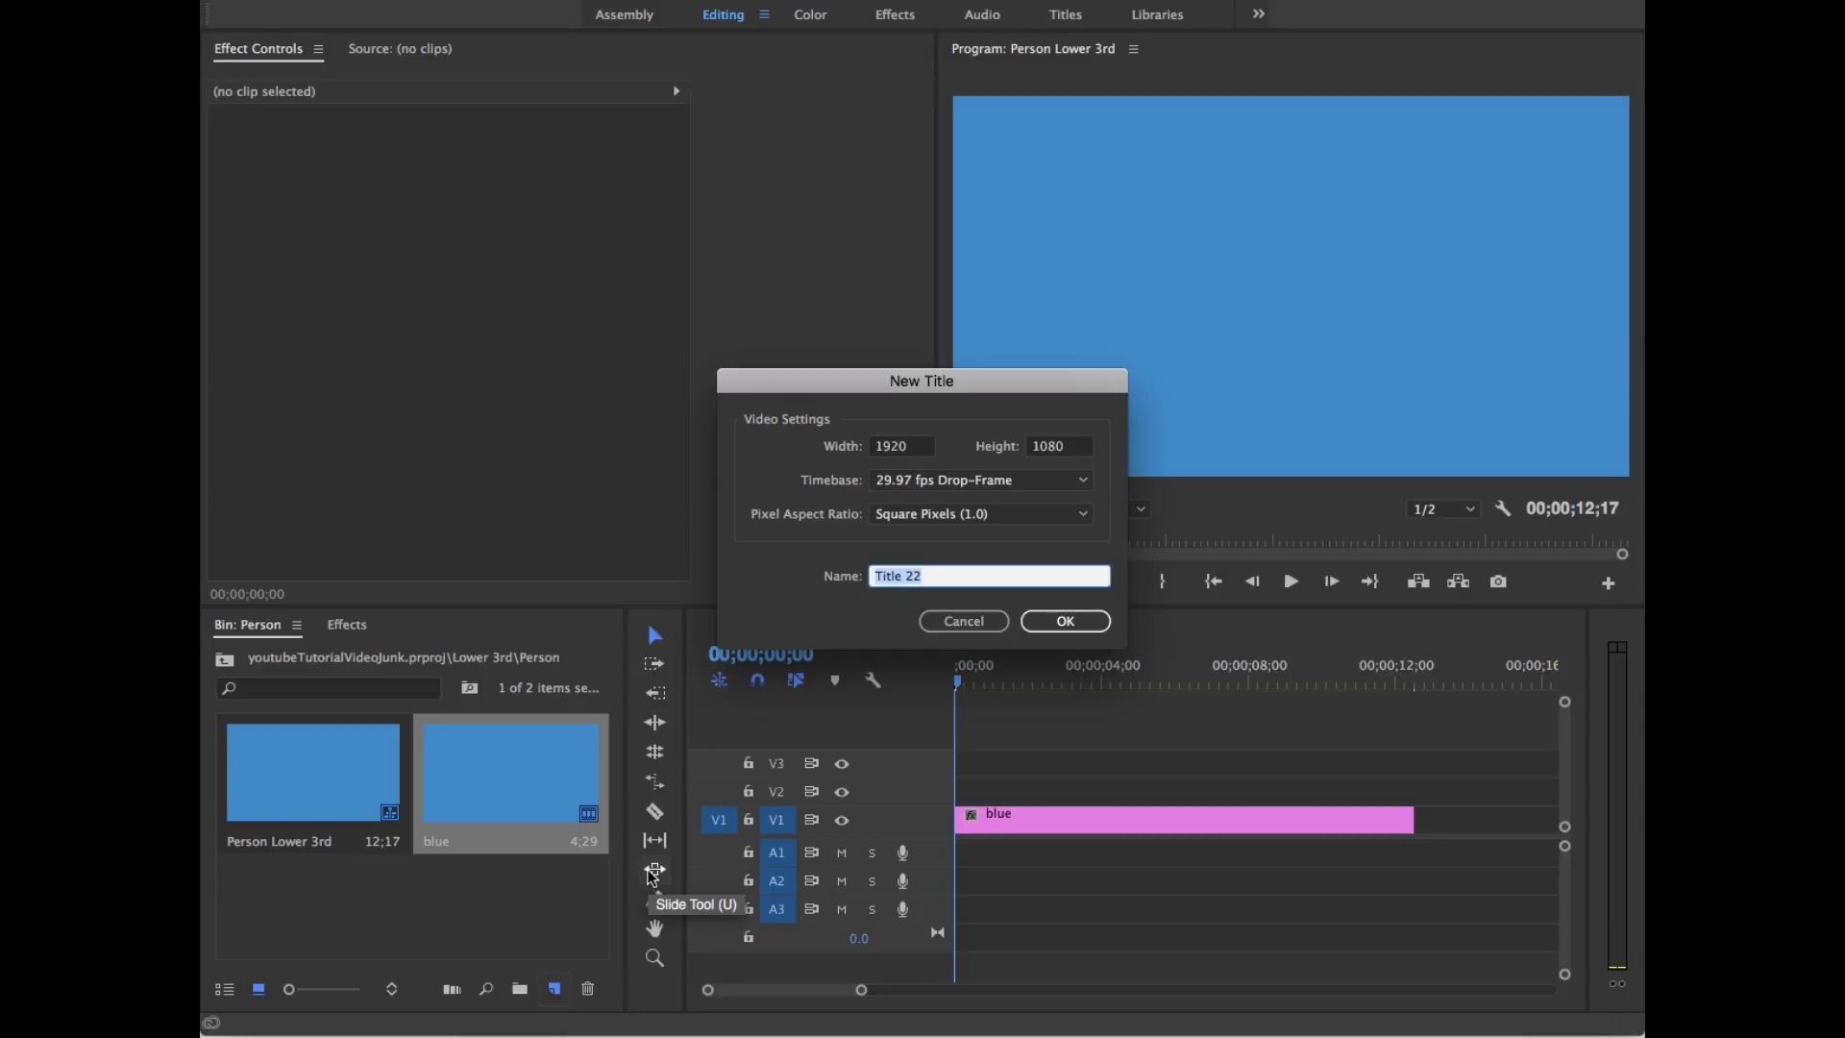
{"action": "type", "text": "T"}
{"action": "key", "text": "BackSpace"}
{"action": "type", "text": "text"}
{"action": "key", "text": "Return"}
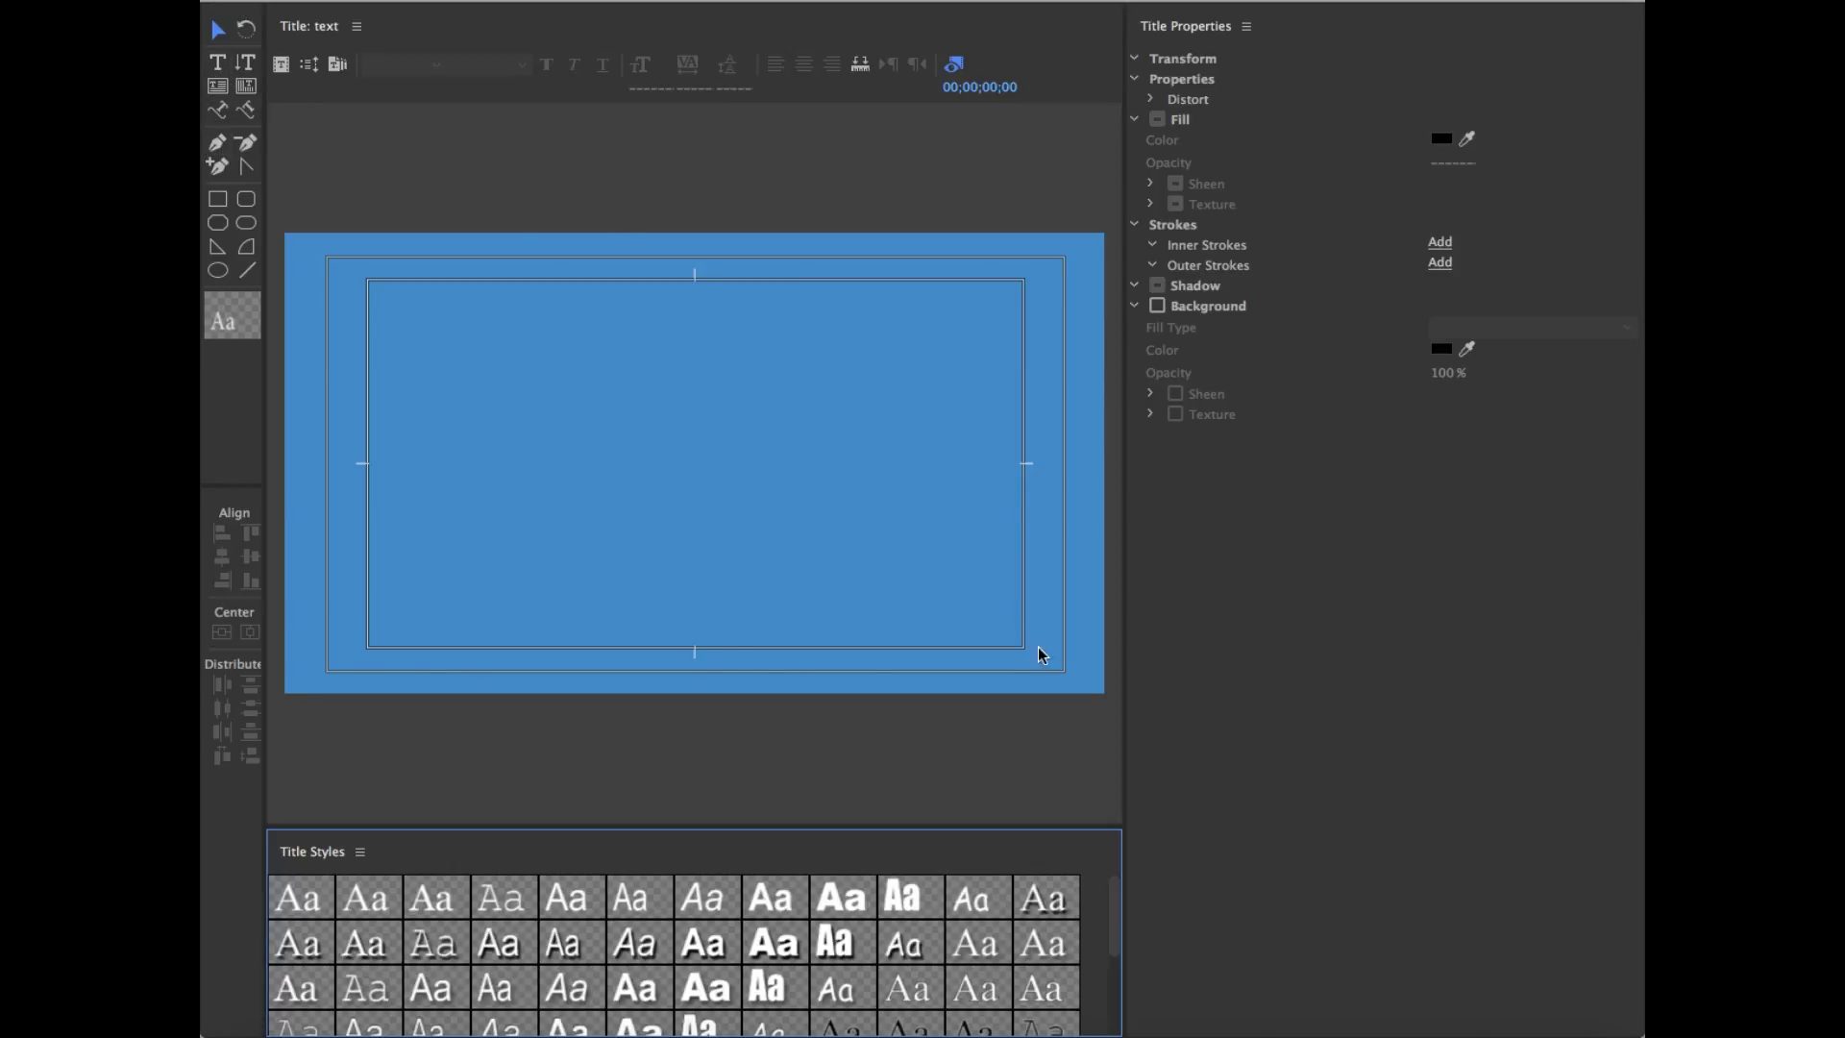
{"action": "key", "text": "super+w"}
{"action": "left_click", "coordinate": [1127, 828]}
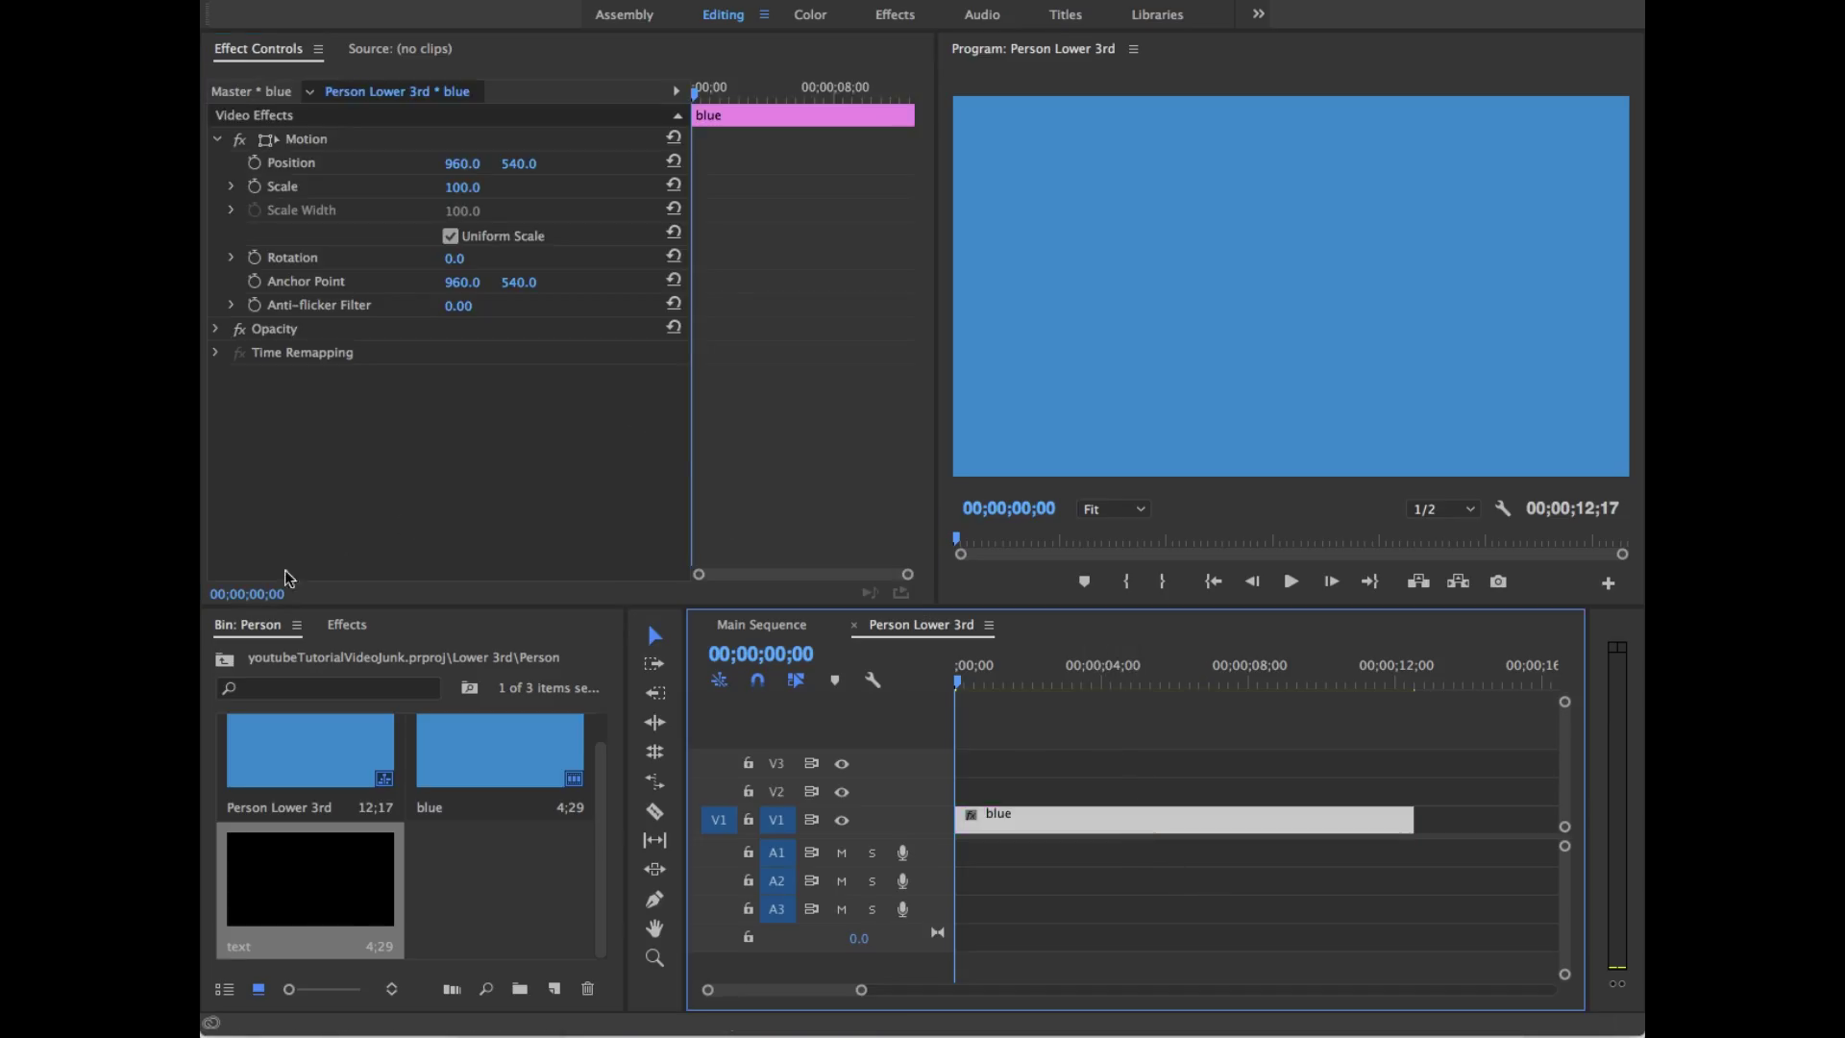
Step: Apply the Crop effect to the blue matte and crop its left edge
{"action": "left_click", "coordinate": [330, 623]}
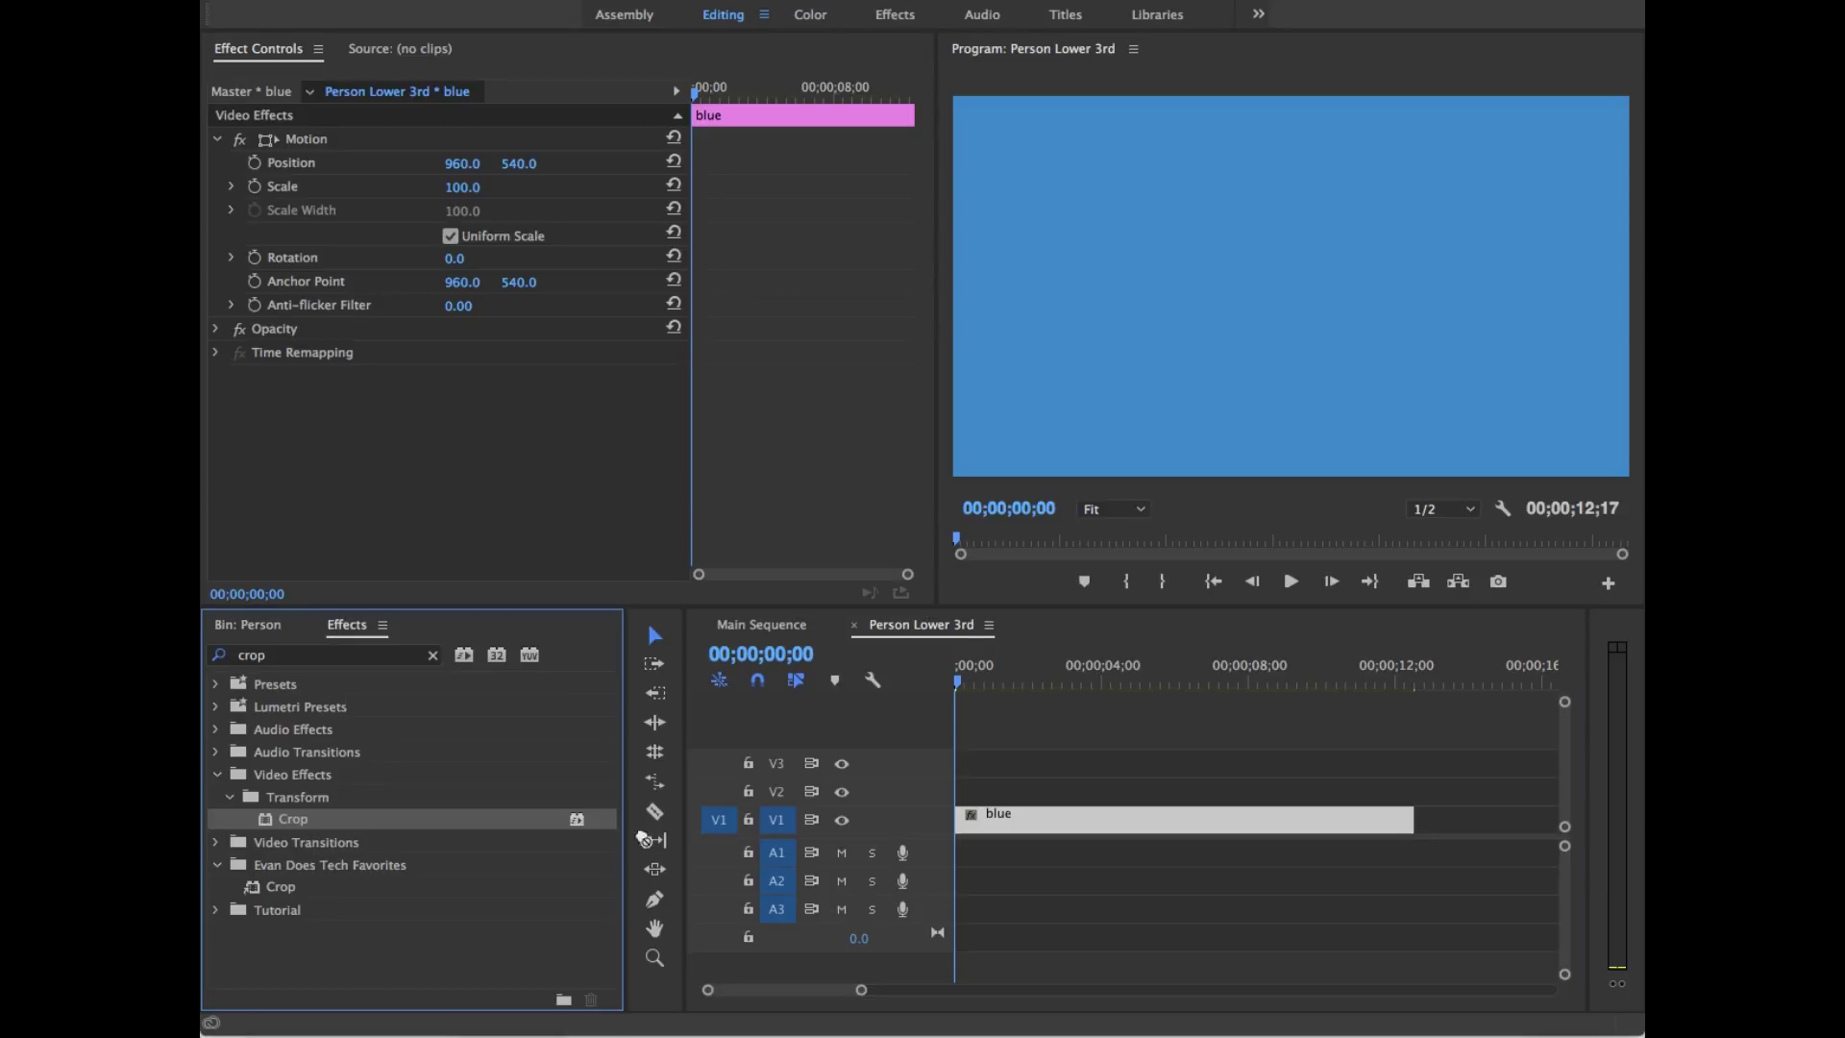
{"action": "left_click_drag", "start_coordinate": [642, 838], "coordinate": [1021, 824]}
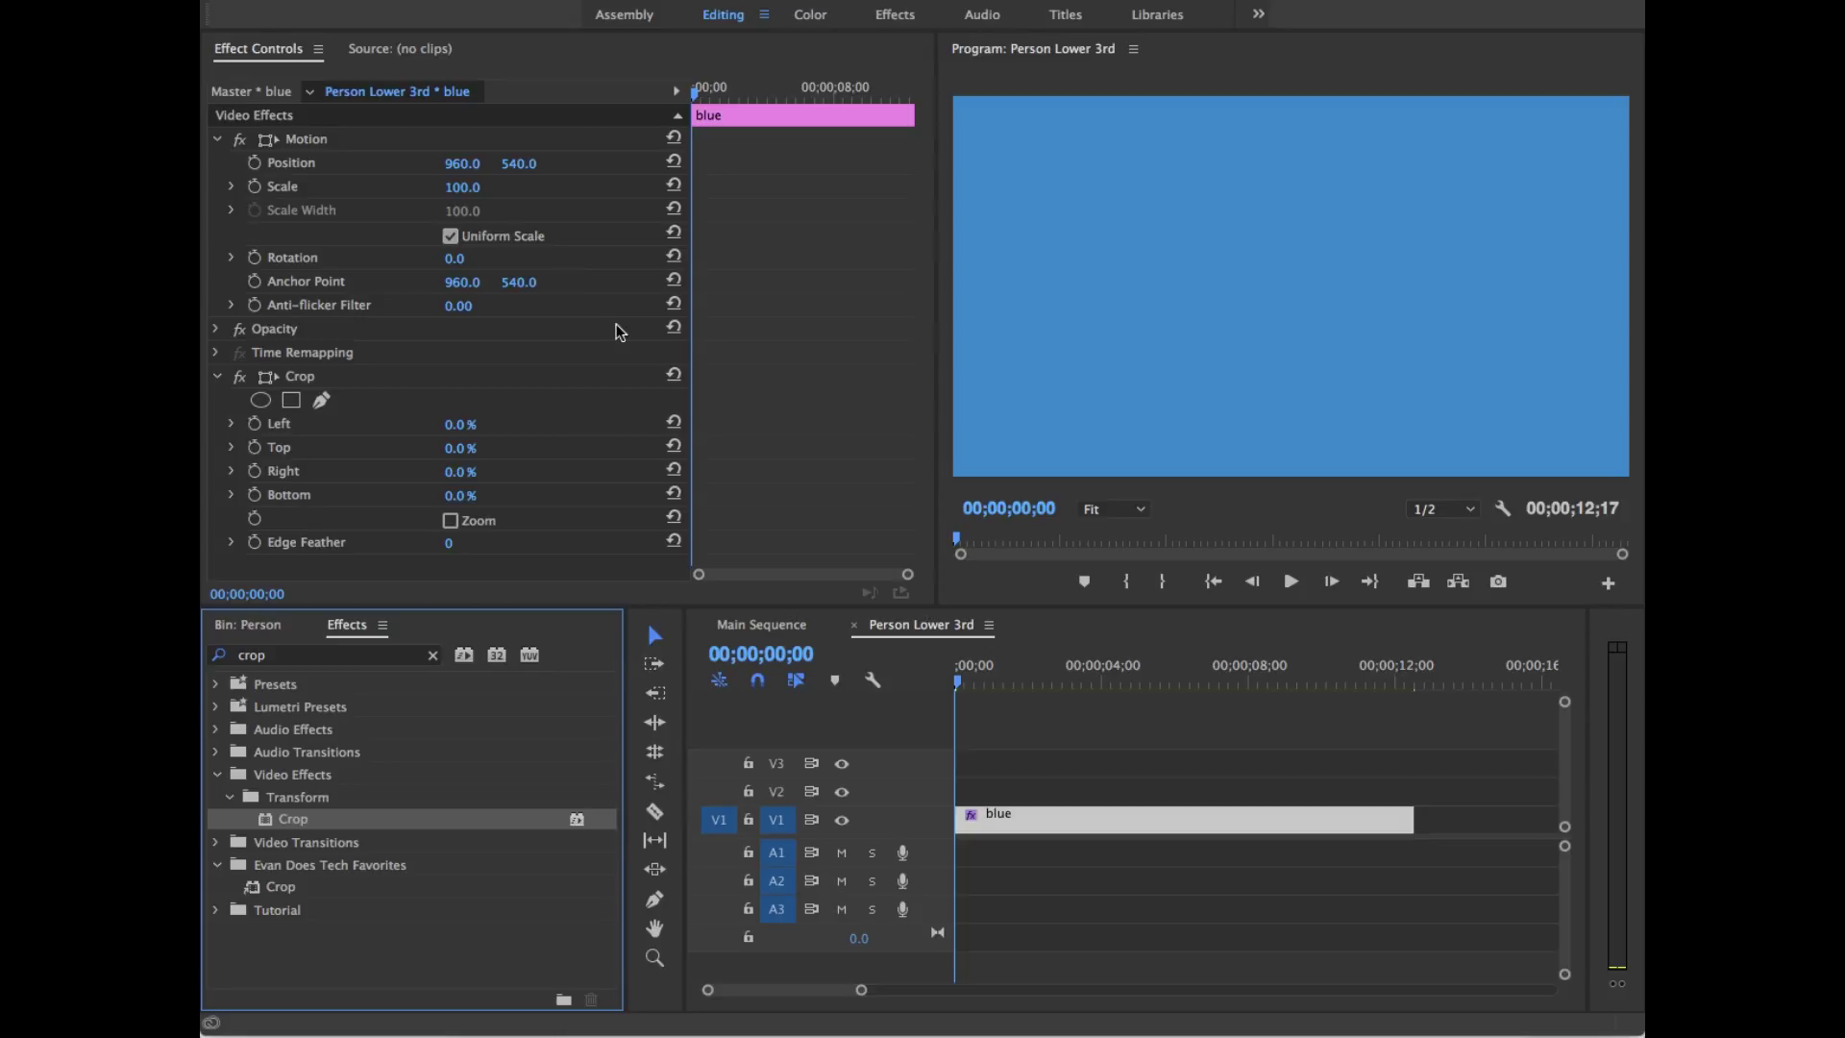
{"action": "left_click_drag", "start_coordinate": [458, 424], "coordinate": [475, 471]}
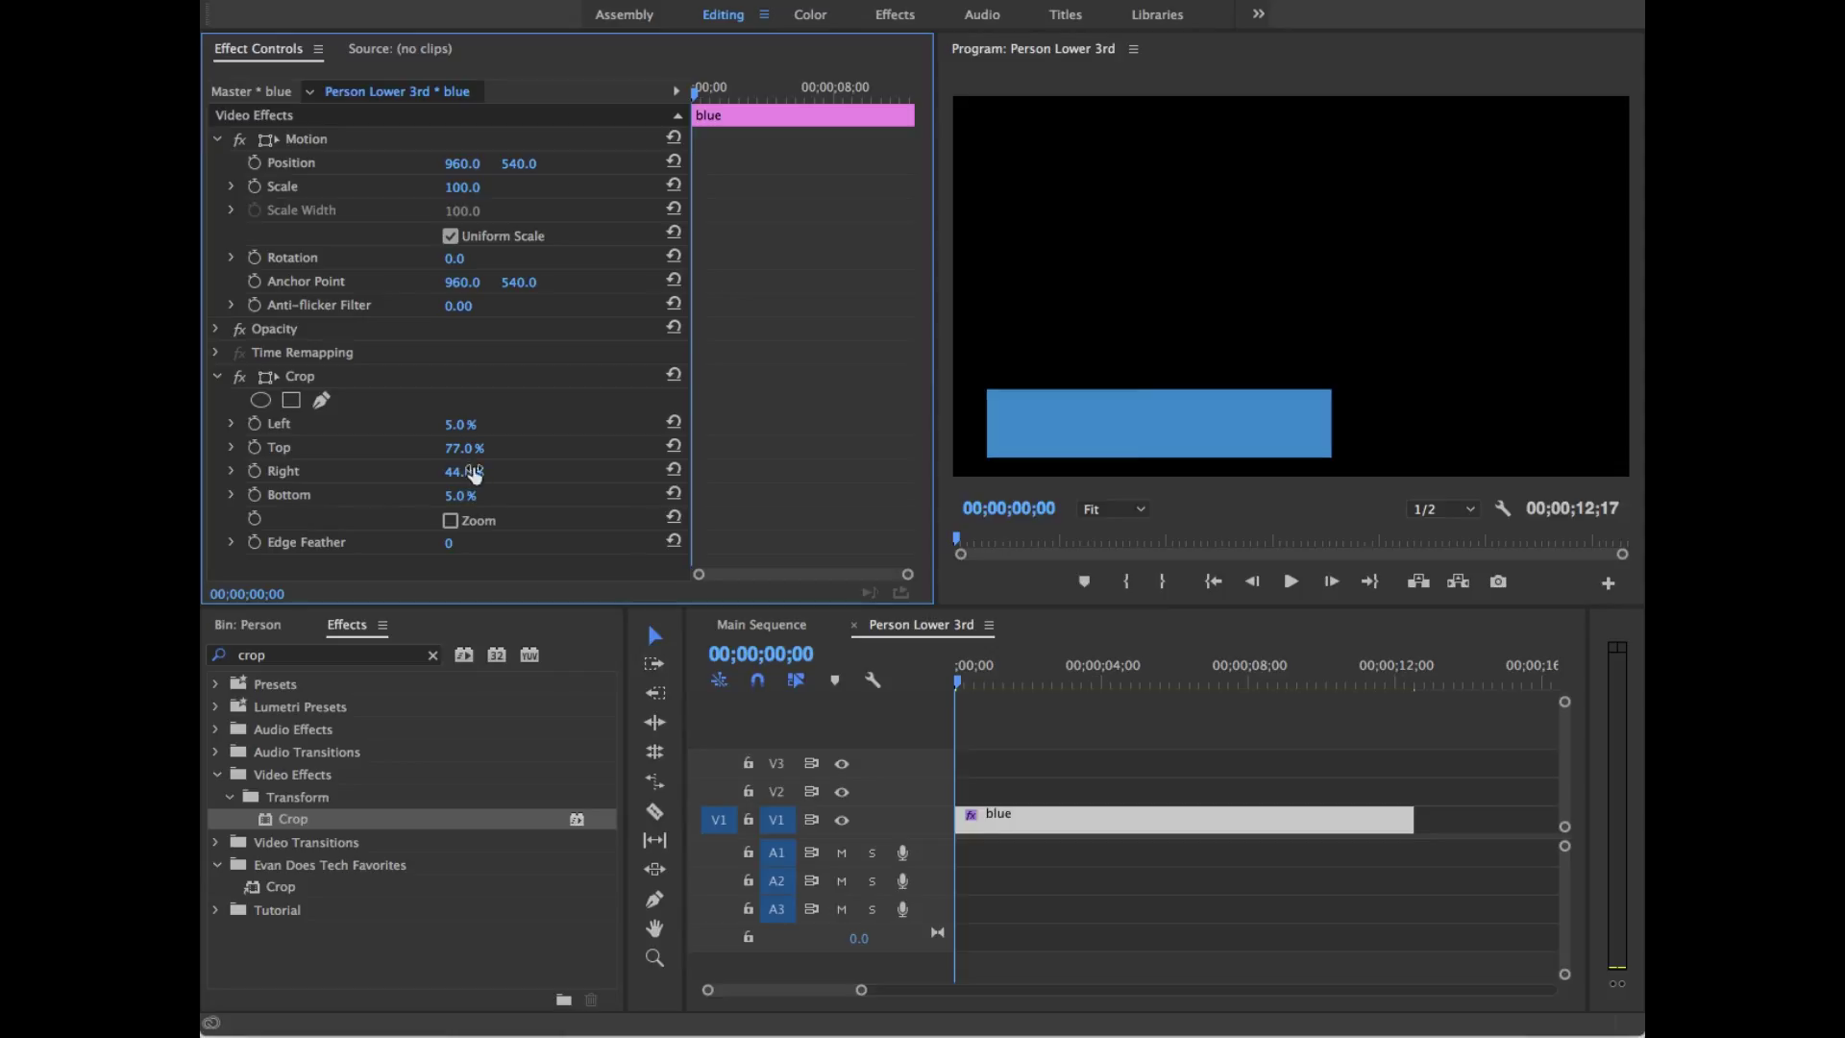
Step: Save the project and open the text title from the Person bin
{"action": "key", "text": "super+s"}
{"action": "left_click", "coordinate": [266, 626]}
{"action": "double_click", "coordinate": [308, 847]}
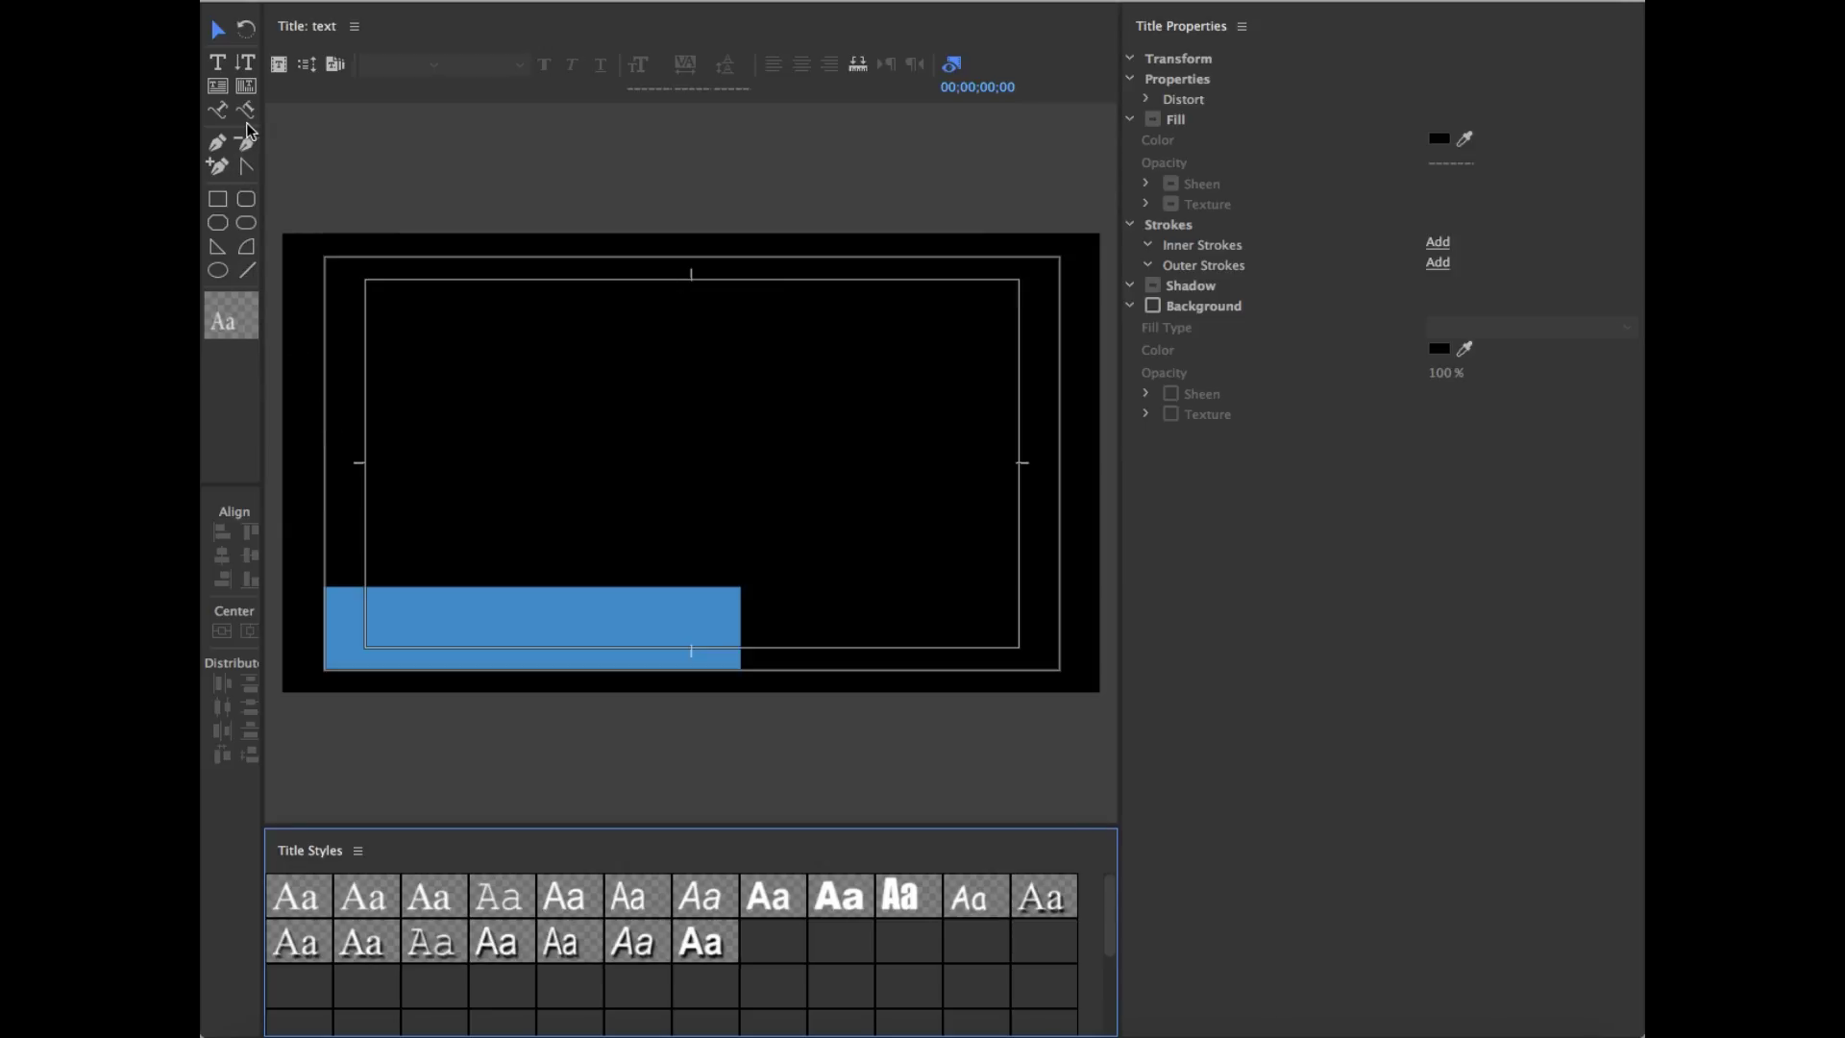
Step: Start a text box on the blue bar using a shadowed Impact title style
{"action": "left_click", "coordinate": [217, 62]}
{"action": "left_click", "coordinate": [366, 601]}
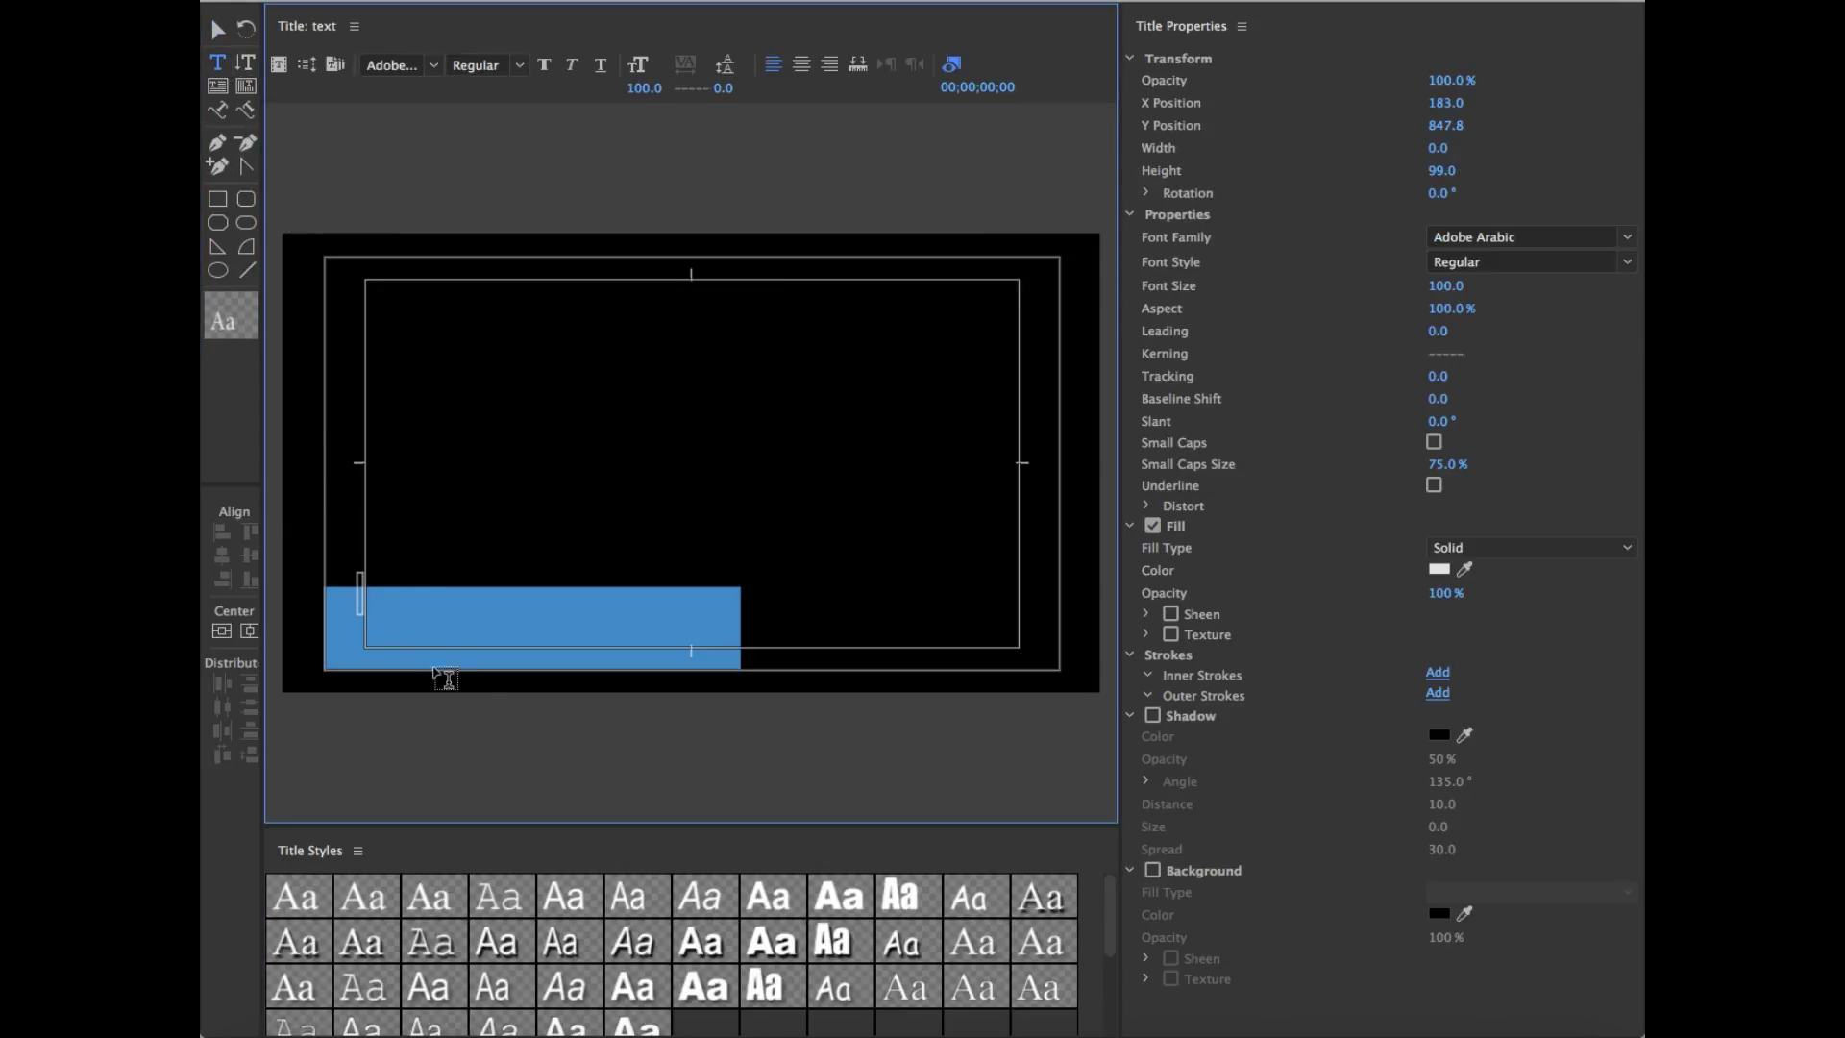
{"action": "left_click", "coordinate": [783, 986]}
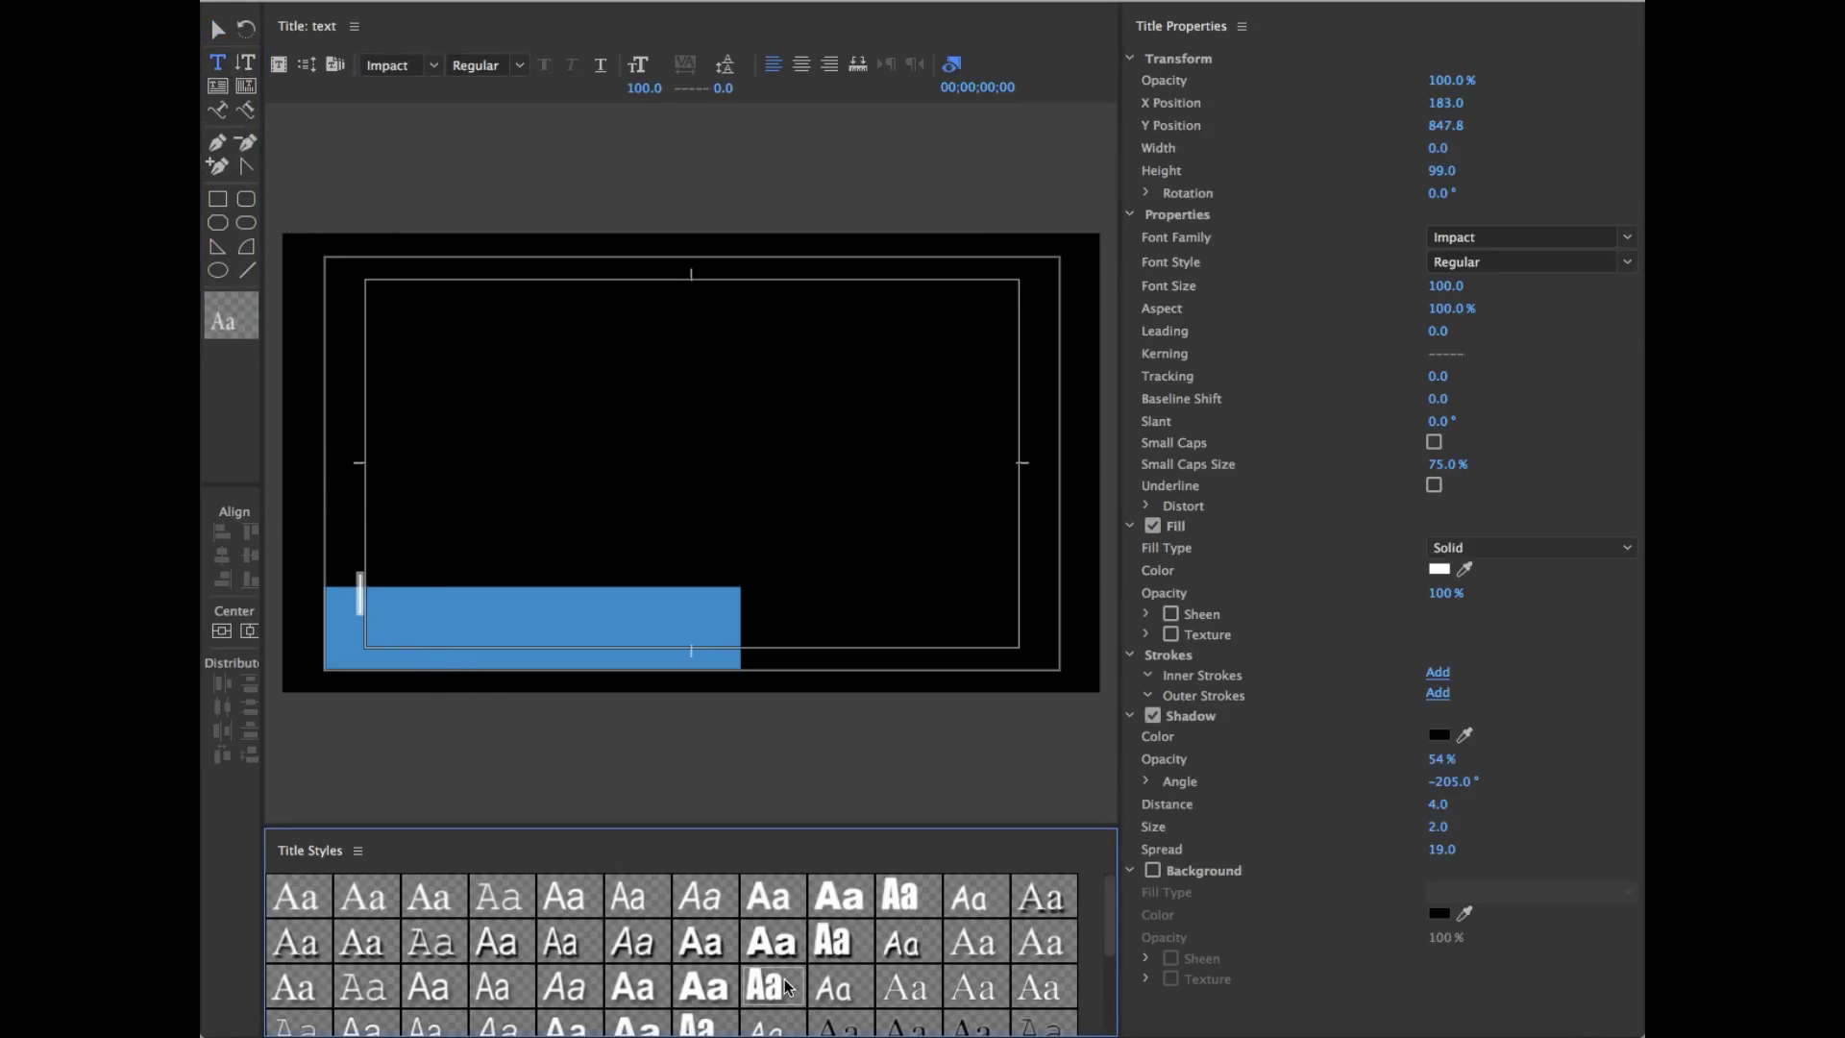
{"action": "left_click", "coordinate": [832, 942]}
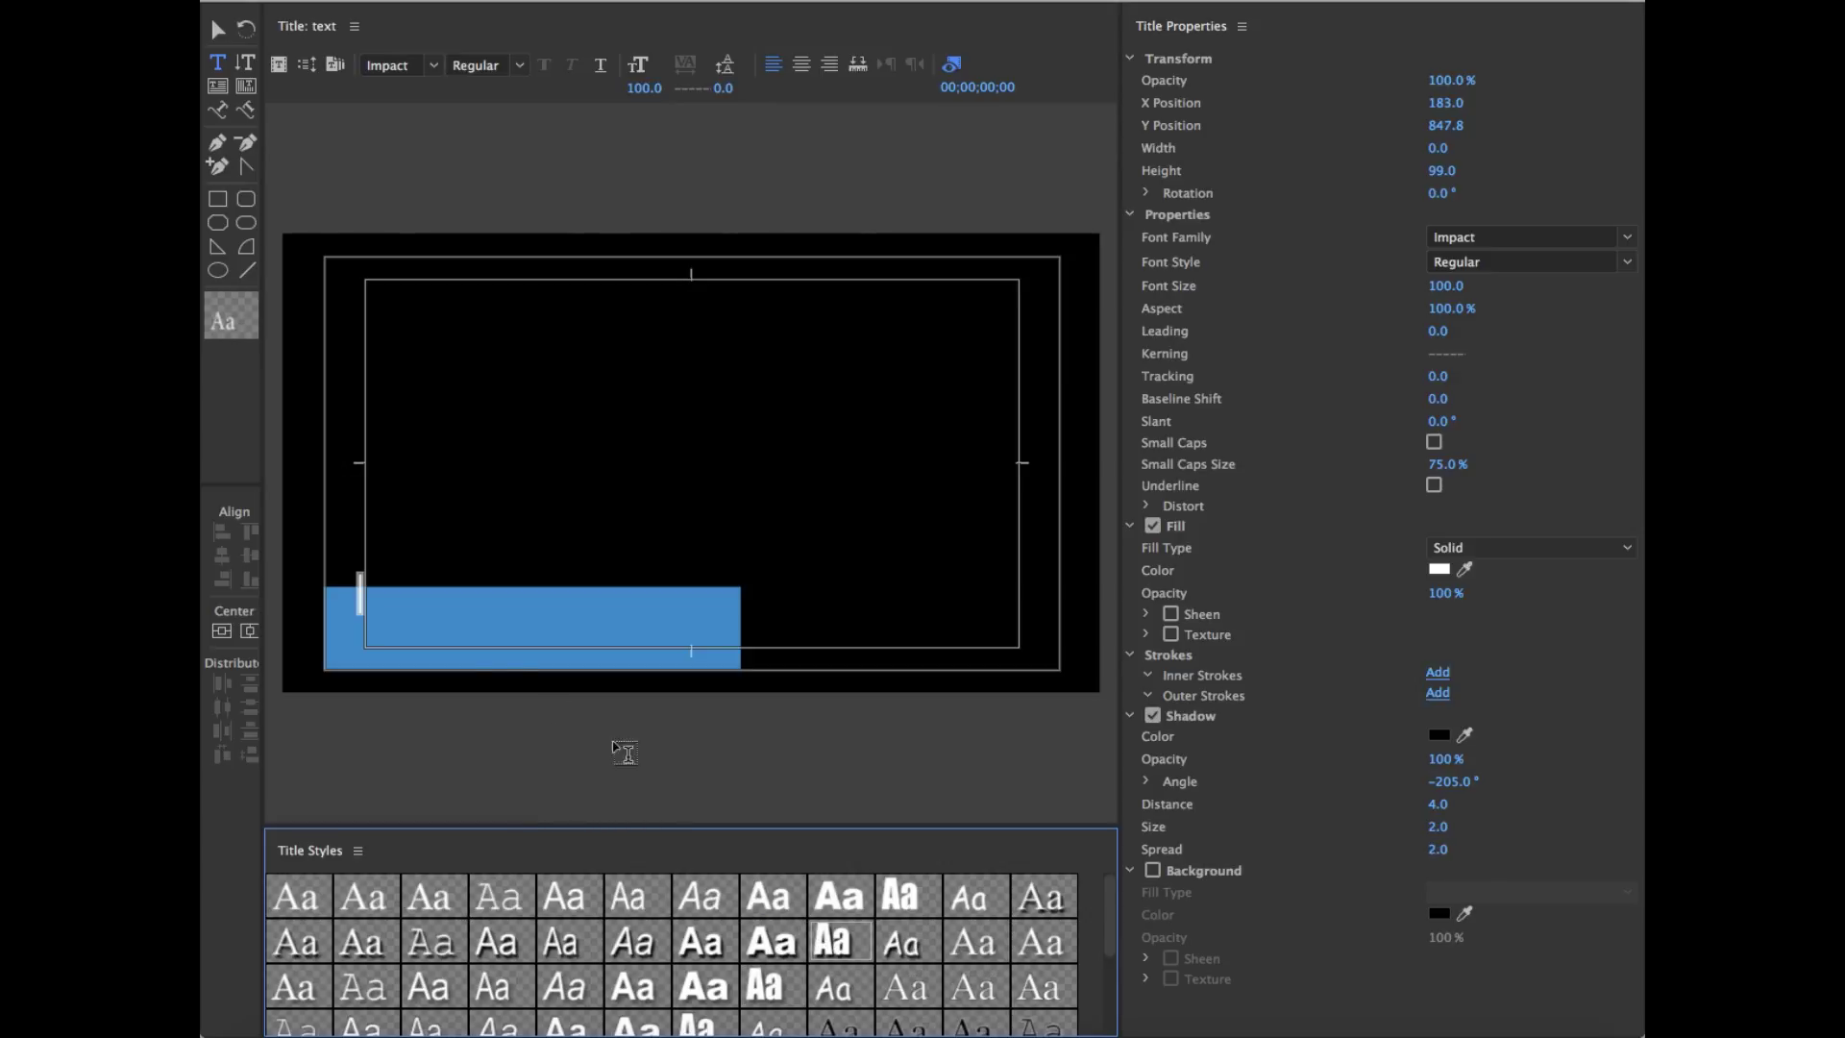
Step: Type the presenter's name on the first line and the channel name below it
{"action": "left_click", "coordinate": [362, 592]}
{"action": "type", "text": "B"}
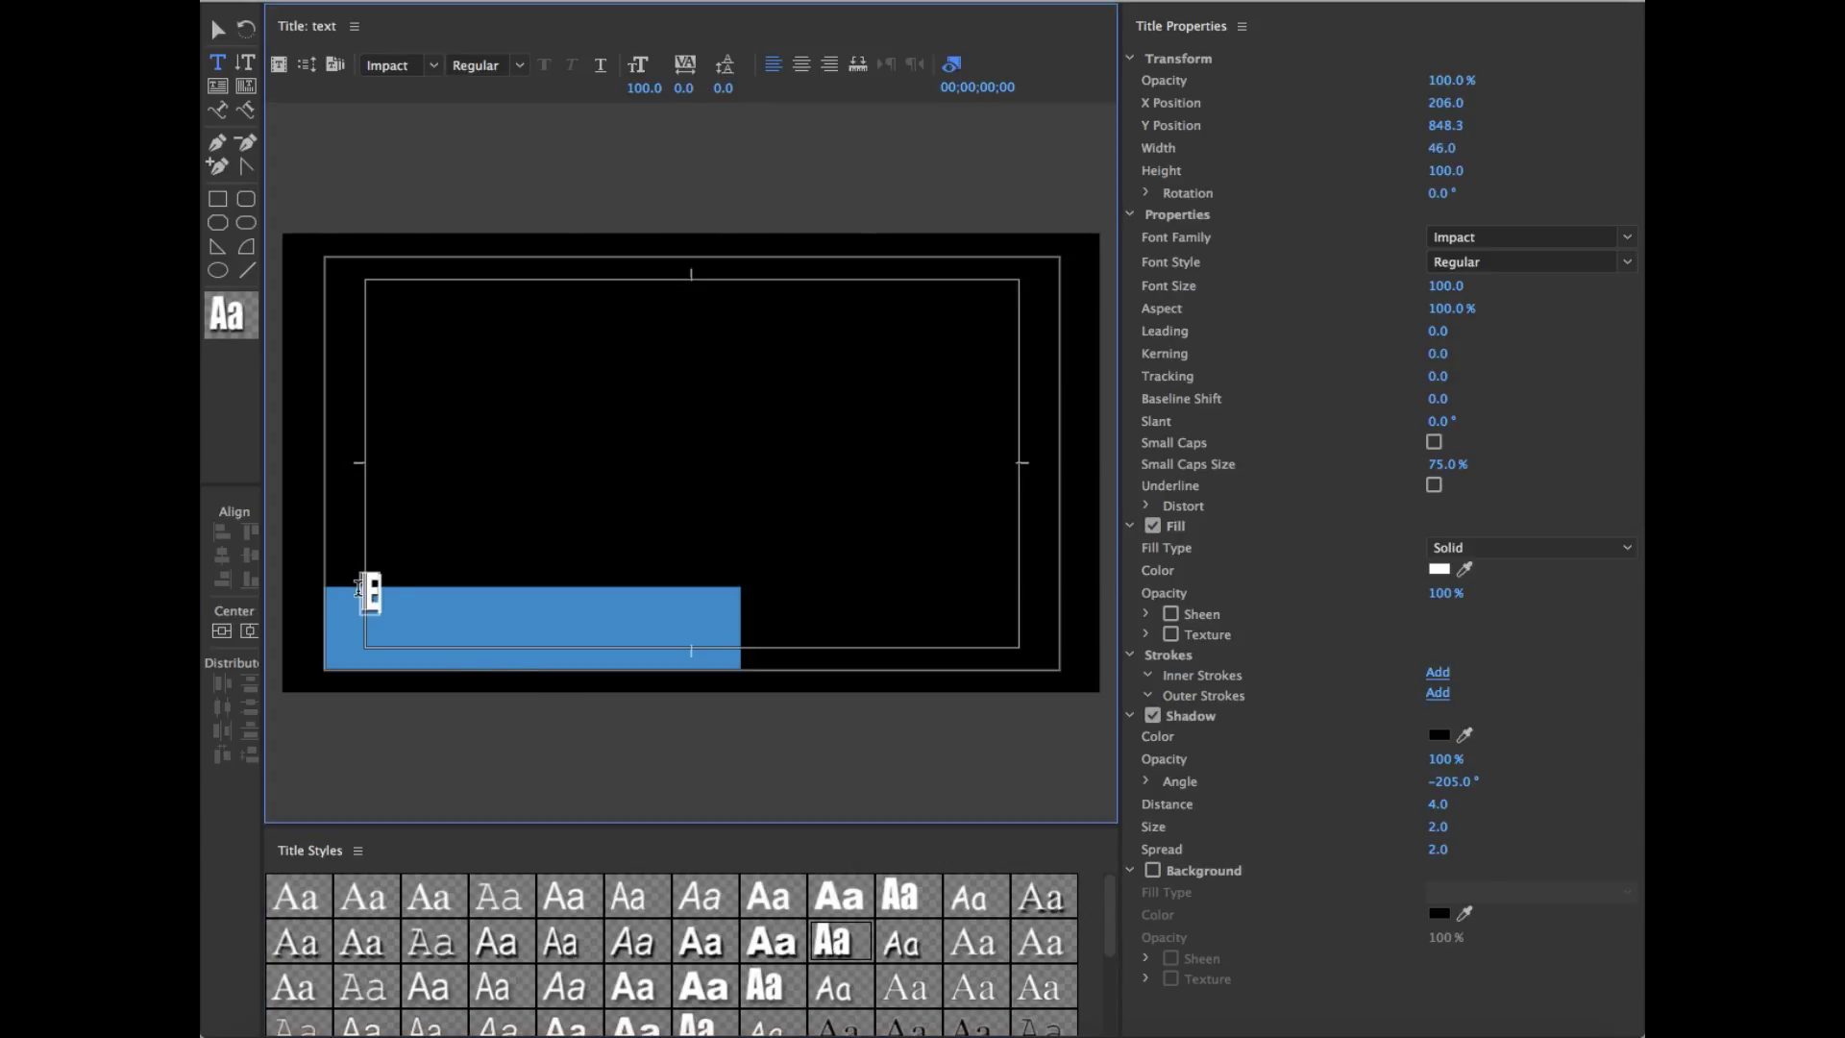
{"action": "type", "text": "vab"}
{"action": "key", "text": "BackSpace"}
{"action": "type", "text": "n"}
{"action": "key", "text": "Return"}
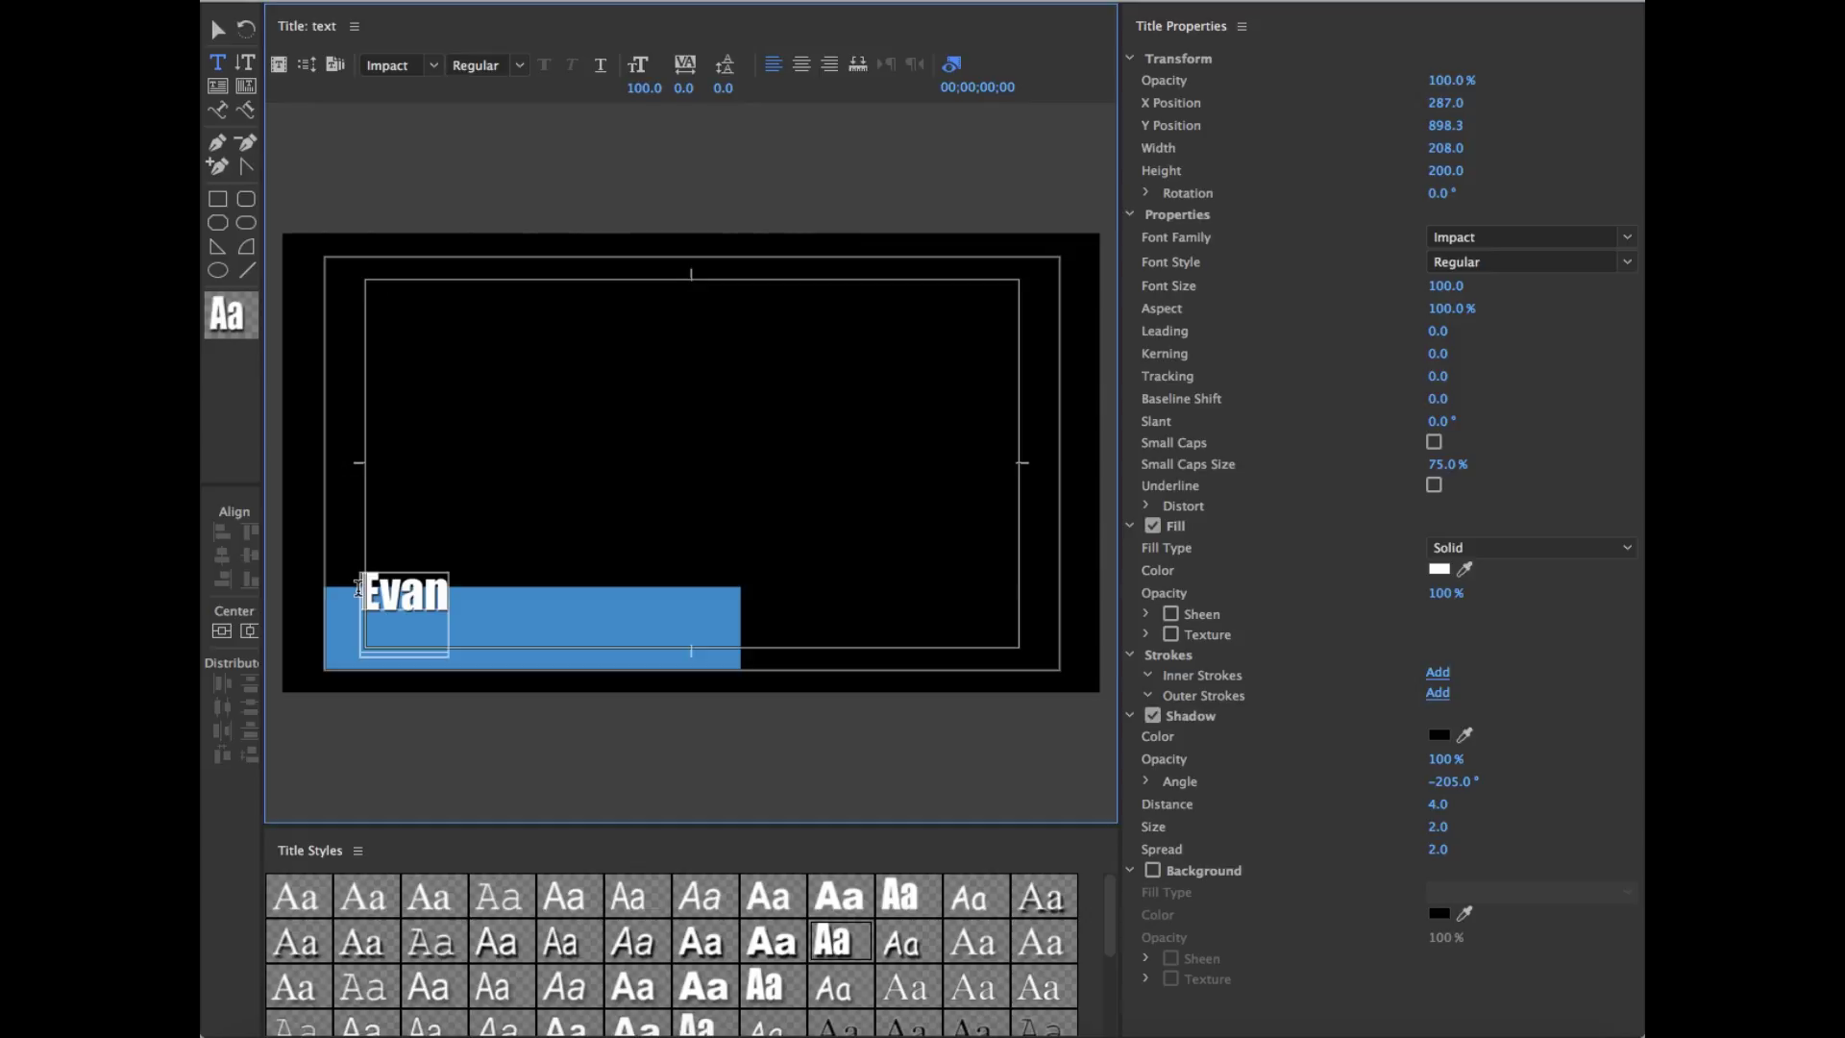
{"action": "type", "text": "Evan Des"}
{"action": "key", "text": "BackSpace"}
{"action": "key", "text": "BackSpace"}
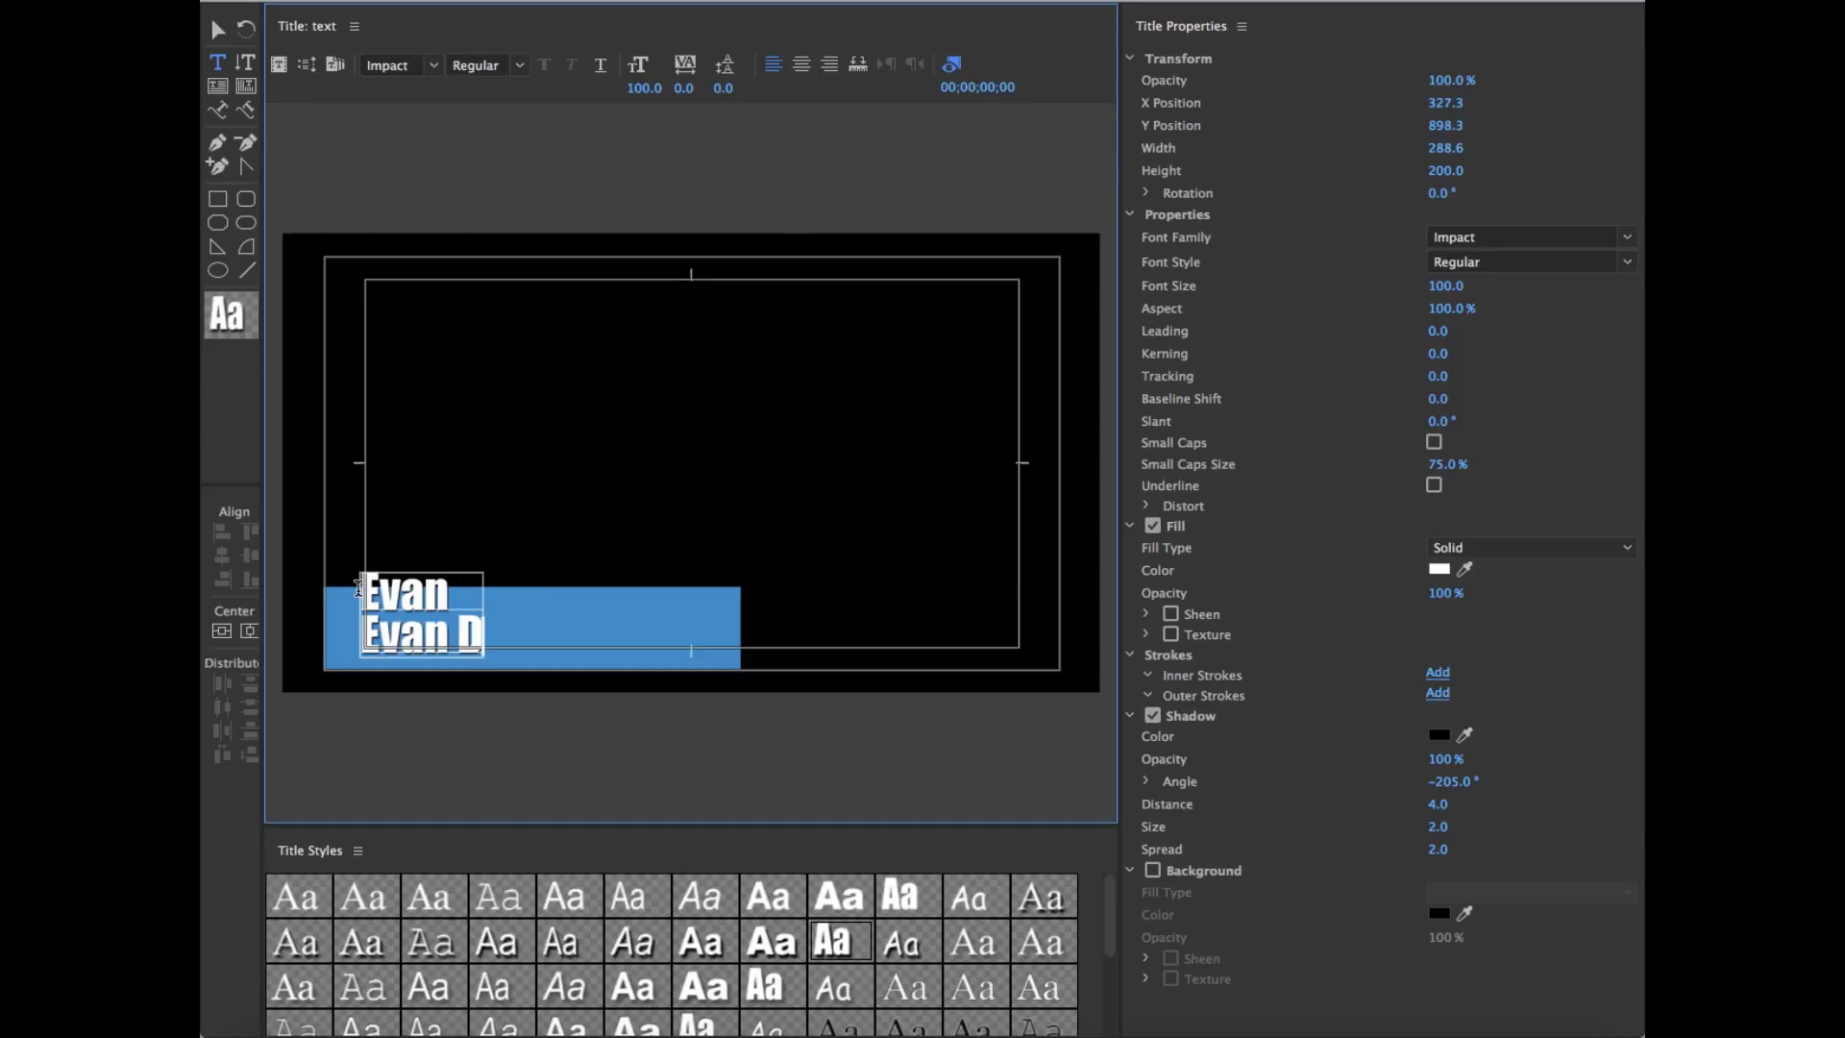
{"action": "type", "text": "oes Tech"}
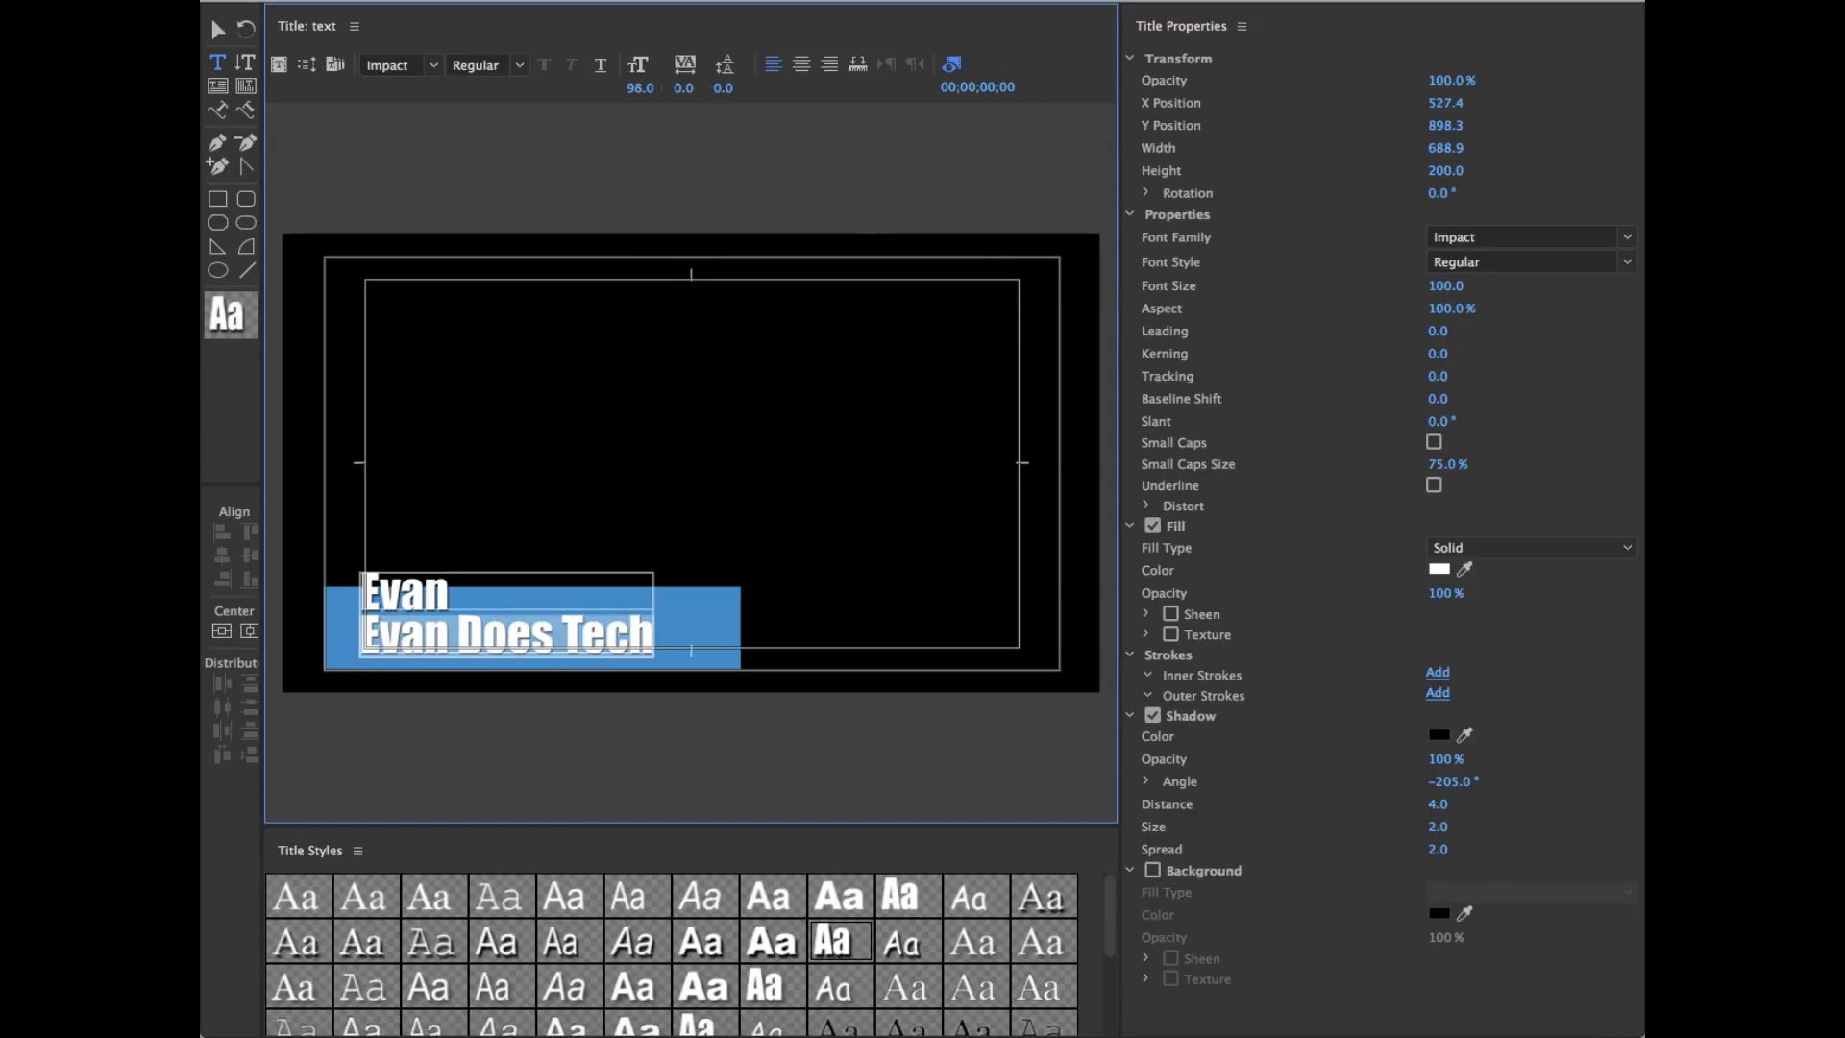
Step: Shrink the second line to font size 75 and move the text block onto the blue bar
{"action": "left_click_drag", "start_coordinate": [640, 88], "coordinate": [576, 92]}
{"action": "left_click", "coordinate": [217, 31]}
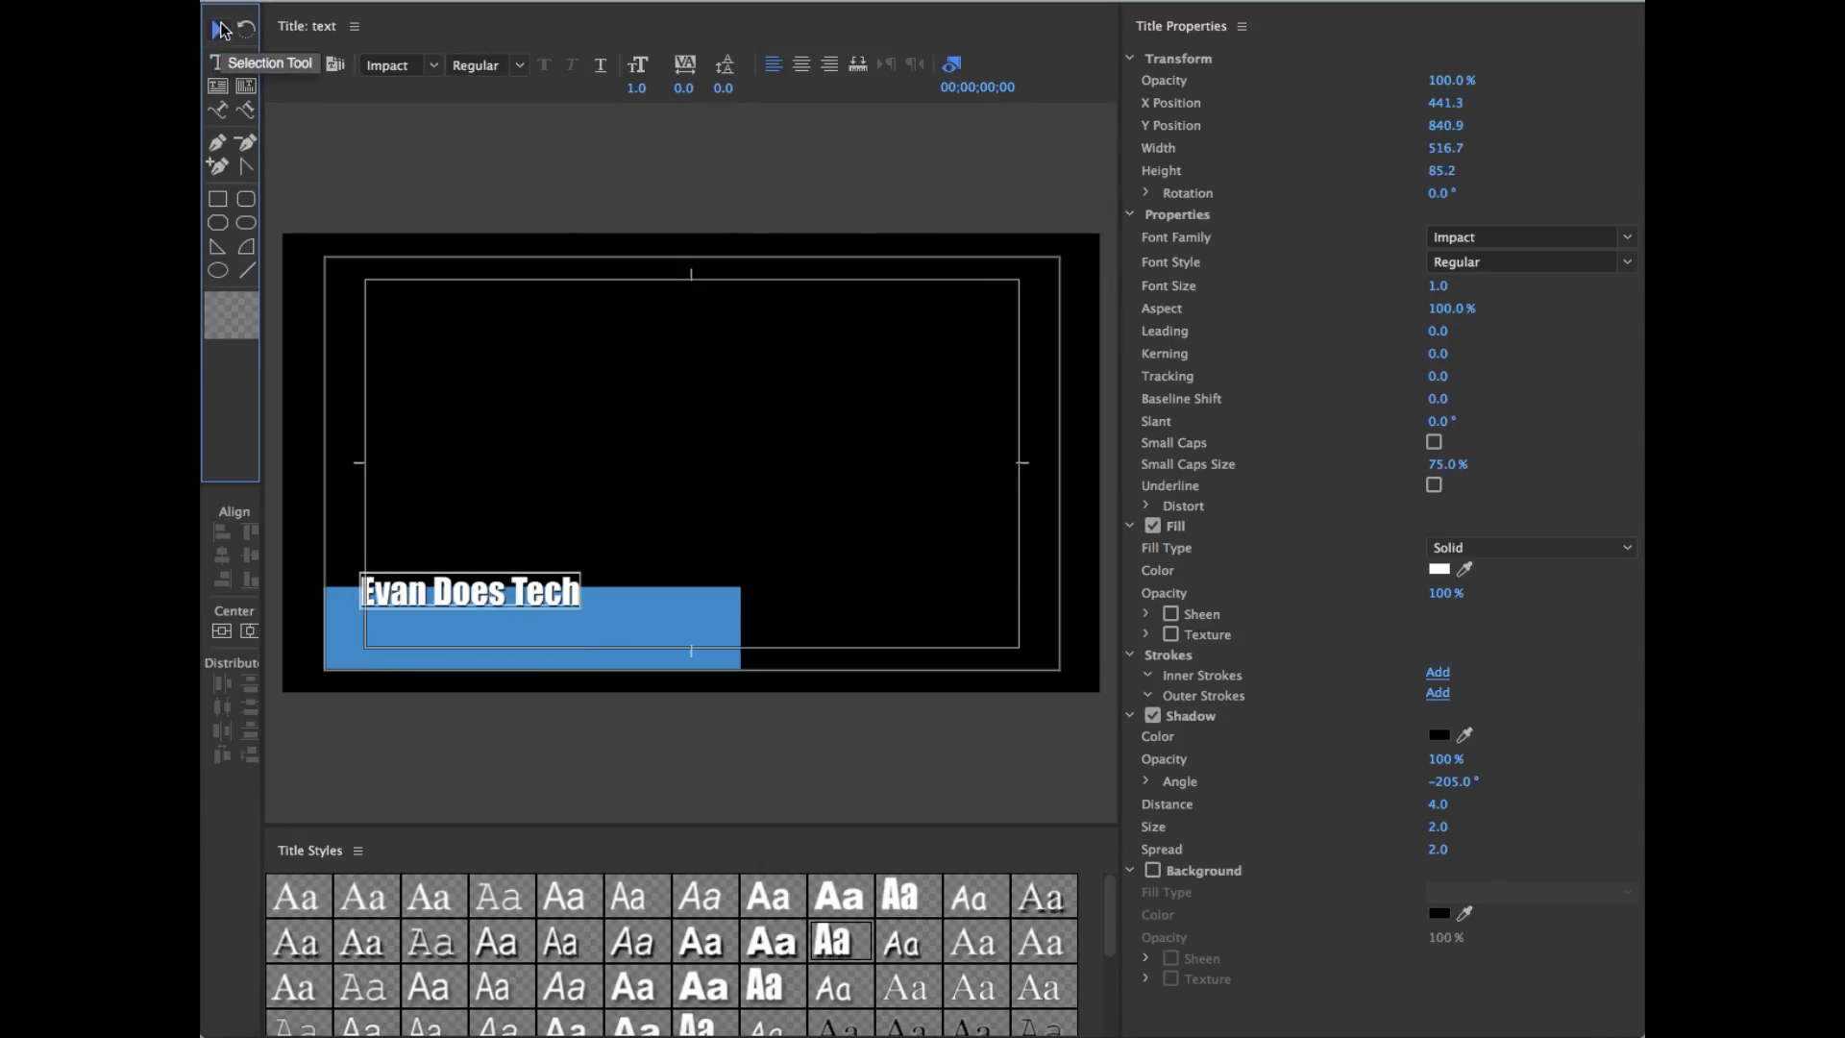
{"action": "left_click", "coordinate": [221, 30]}
{"action": "left_click_drag", "start_coordinate": [515, 582], "coordinate": [497, 602]}
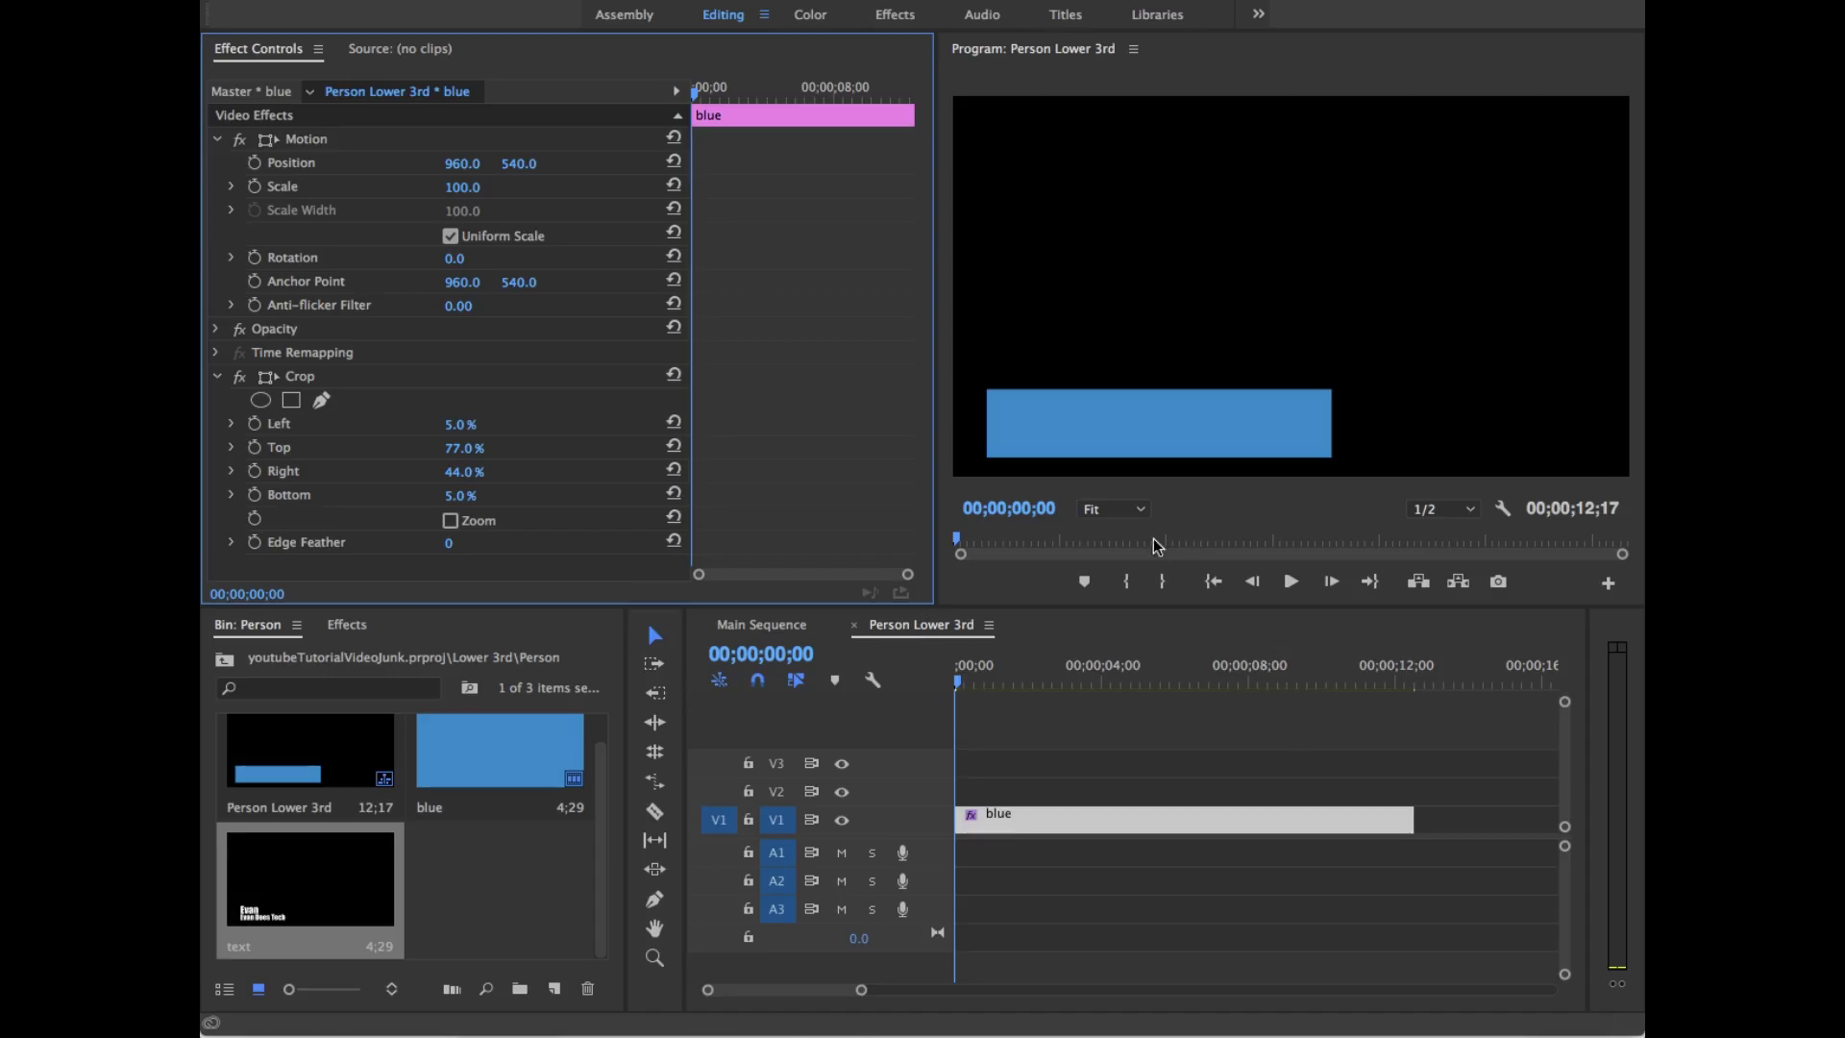
Step: Place the text title on V2, extend it to match the blue clip, and preview it
{"action": "mouse_move", "coordinate": [968, 696]}
{"action": "left_mouse_down"}
{"action": "mouse_move", "coordinate": [1195, 688]}
{"action": "mouse_move", "coordinate": [952, 690]}
{"action": "left_mouse_up"}
{"action": "left_click_drag", "start_coordinate": [298, 879], "coordinate": [961, 793]}
{"action": "left_click_drag", "start_coordinate": [1135, 790], "coordinate": [1411, 783]}
{"action": "key", "text": "space"}
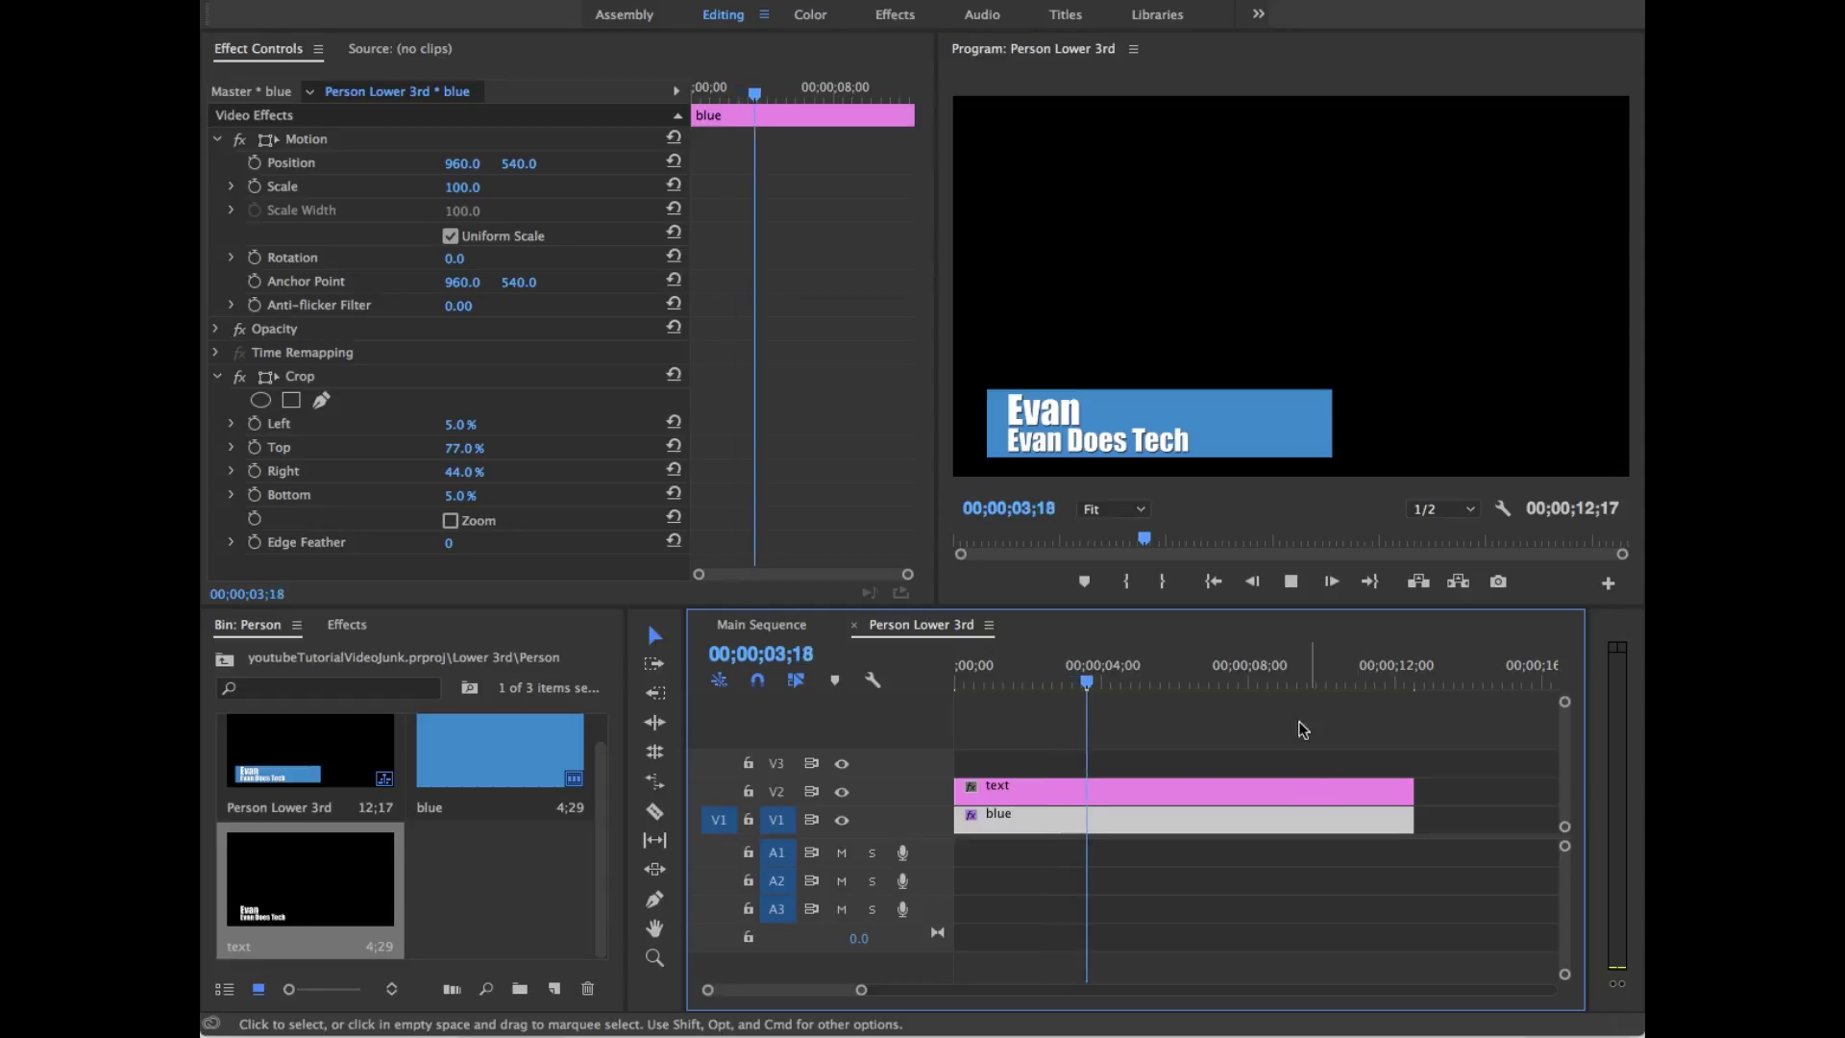
{"action": "left_click_drag", "start_coordinate": [1090, 671], "coordinate": [205, 601]}
{"action": "key", "text": "space"}
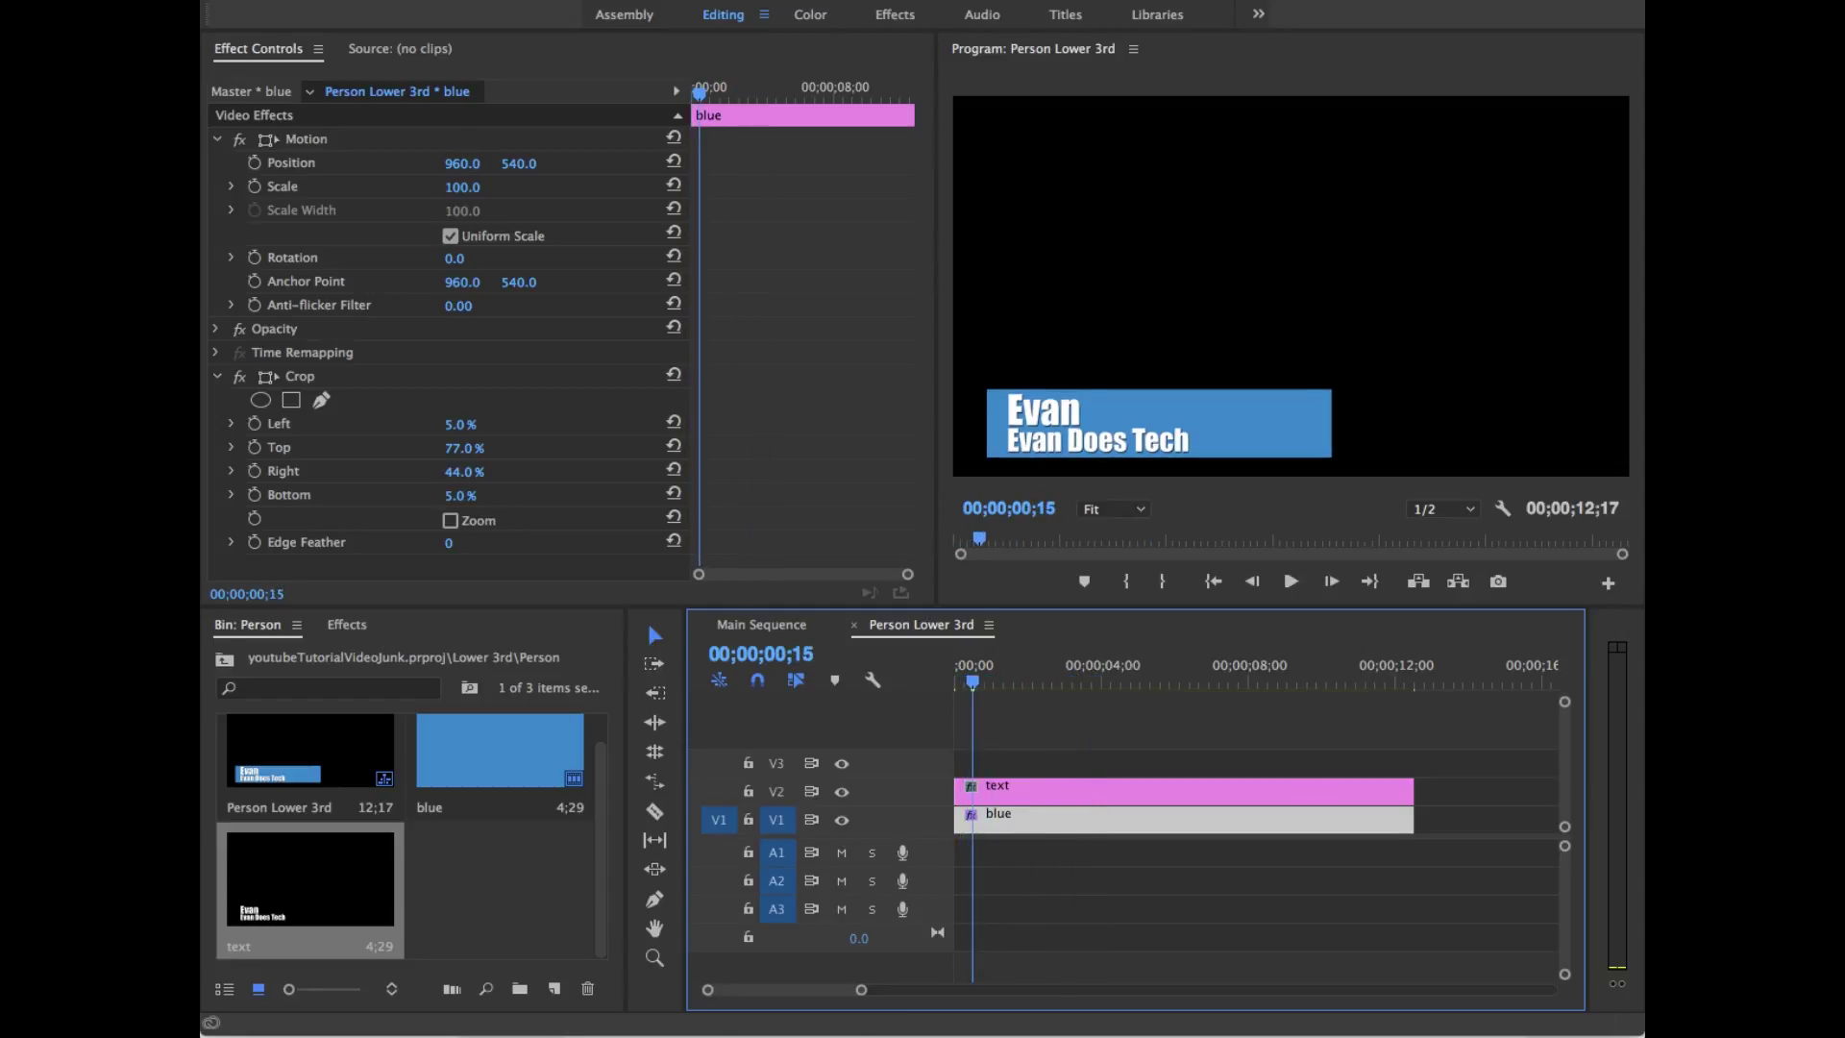
{"action": "left_click_drag", "start_coordinate": [971, 677], "coordinate": [729, 642]}
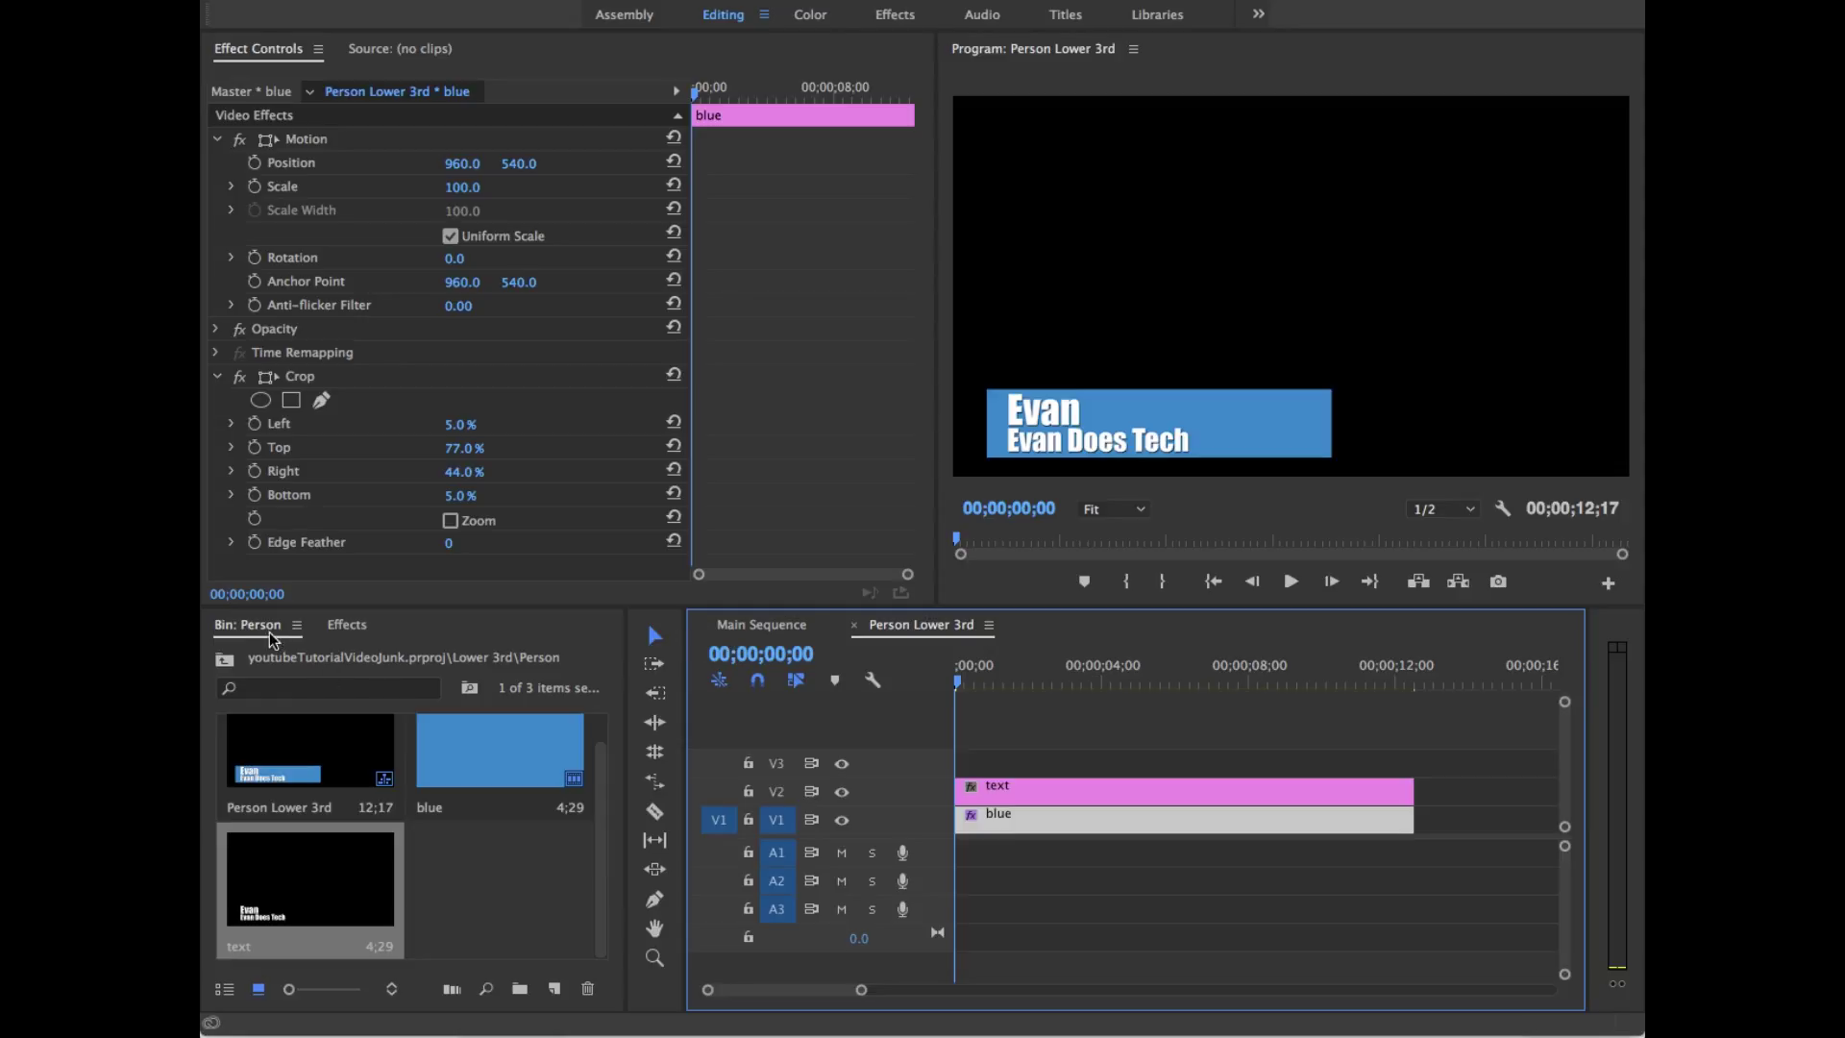
{"action": "left_click", "coordinate": [224, 660]}
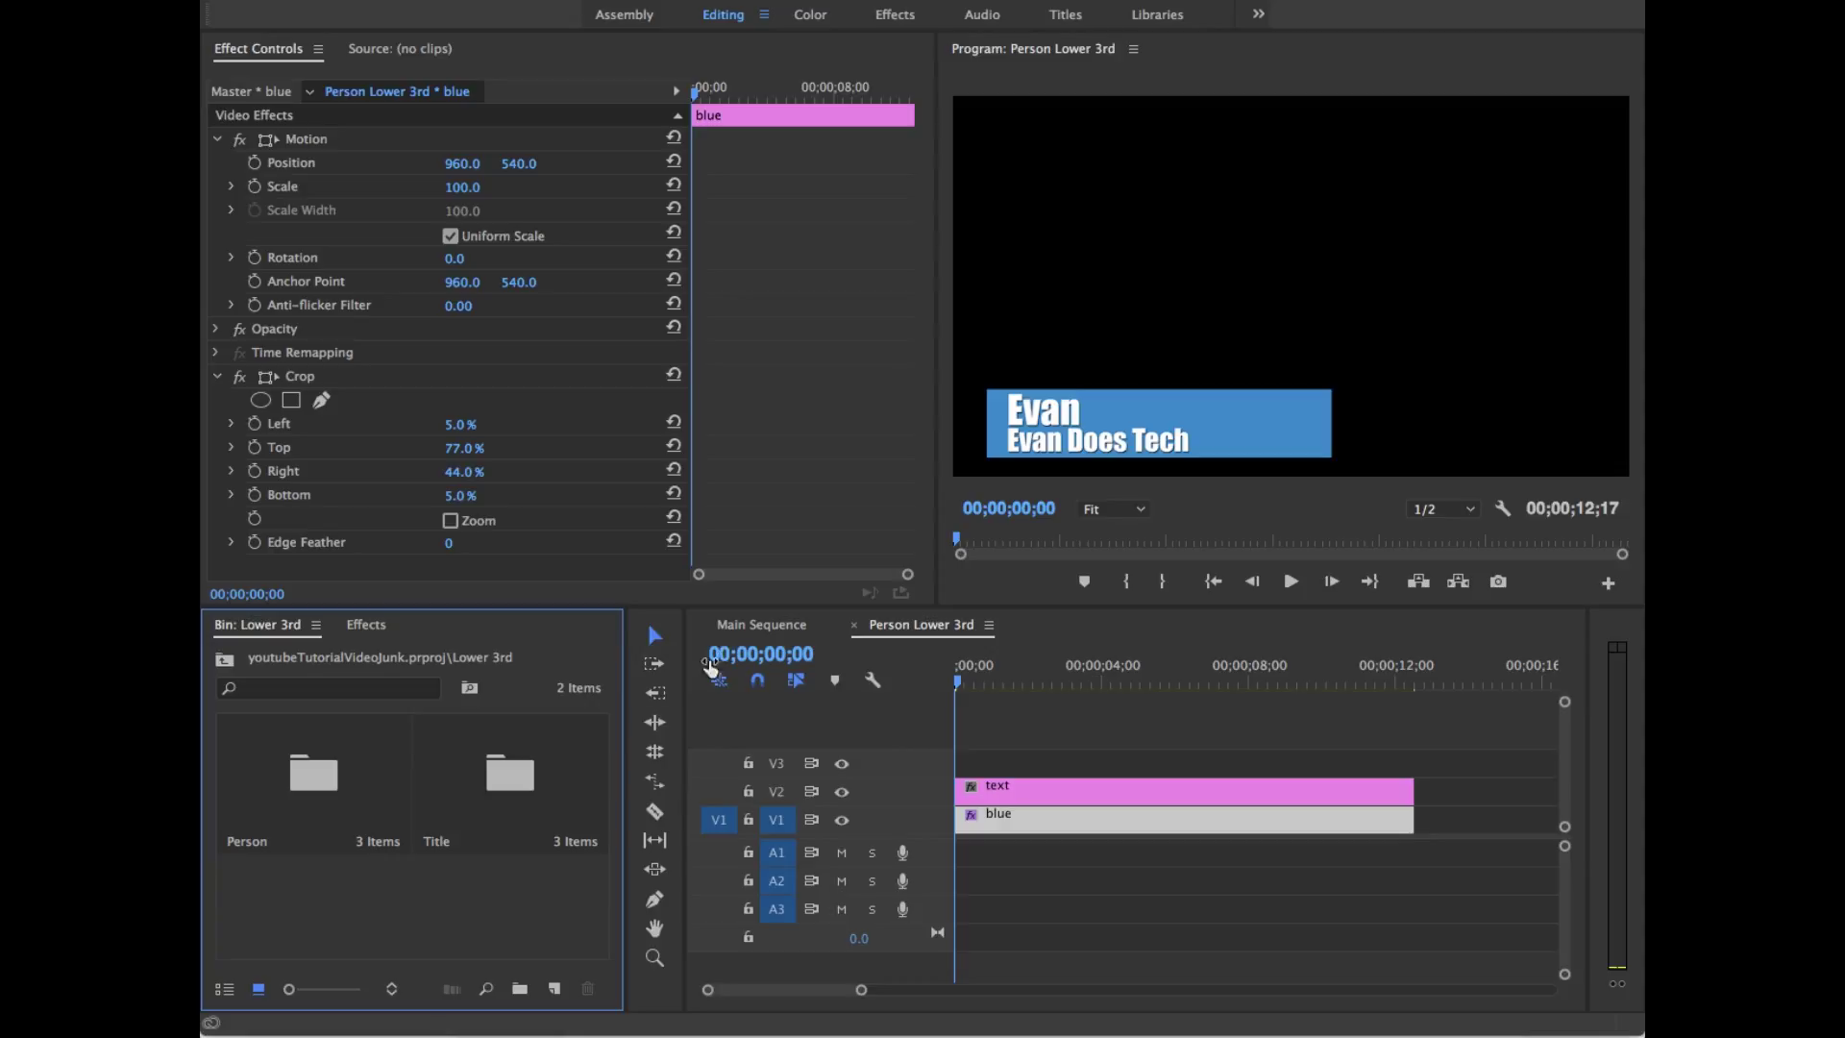
Step: Open the Text Box bin from the project root and delete all three items in it
{"action": "left_click", "coordinate": [228, 661]}
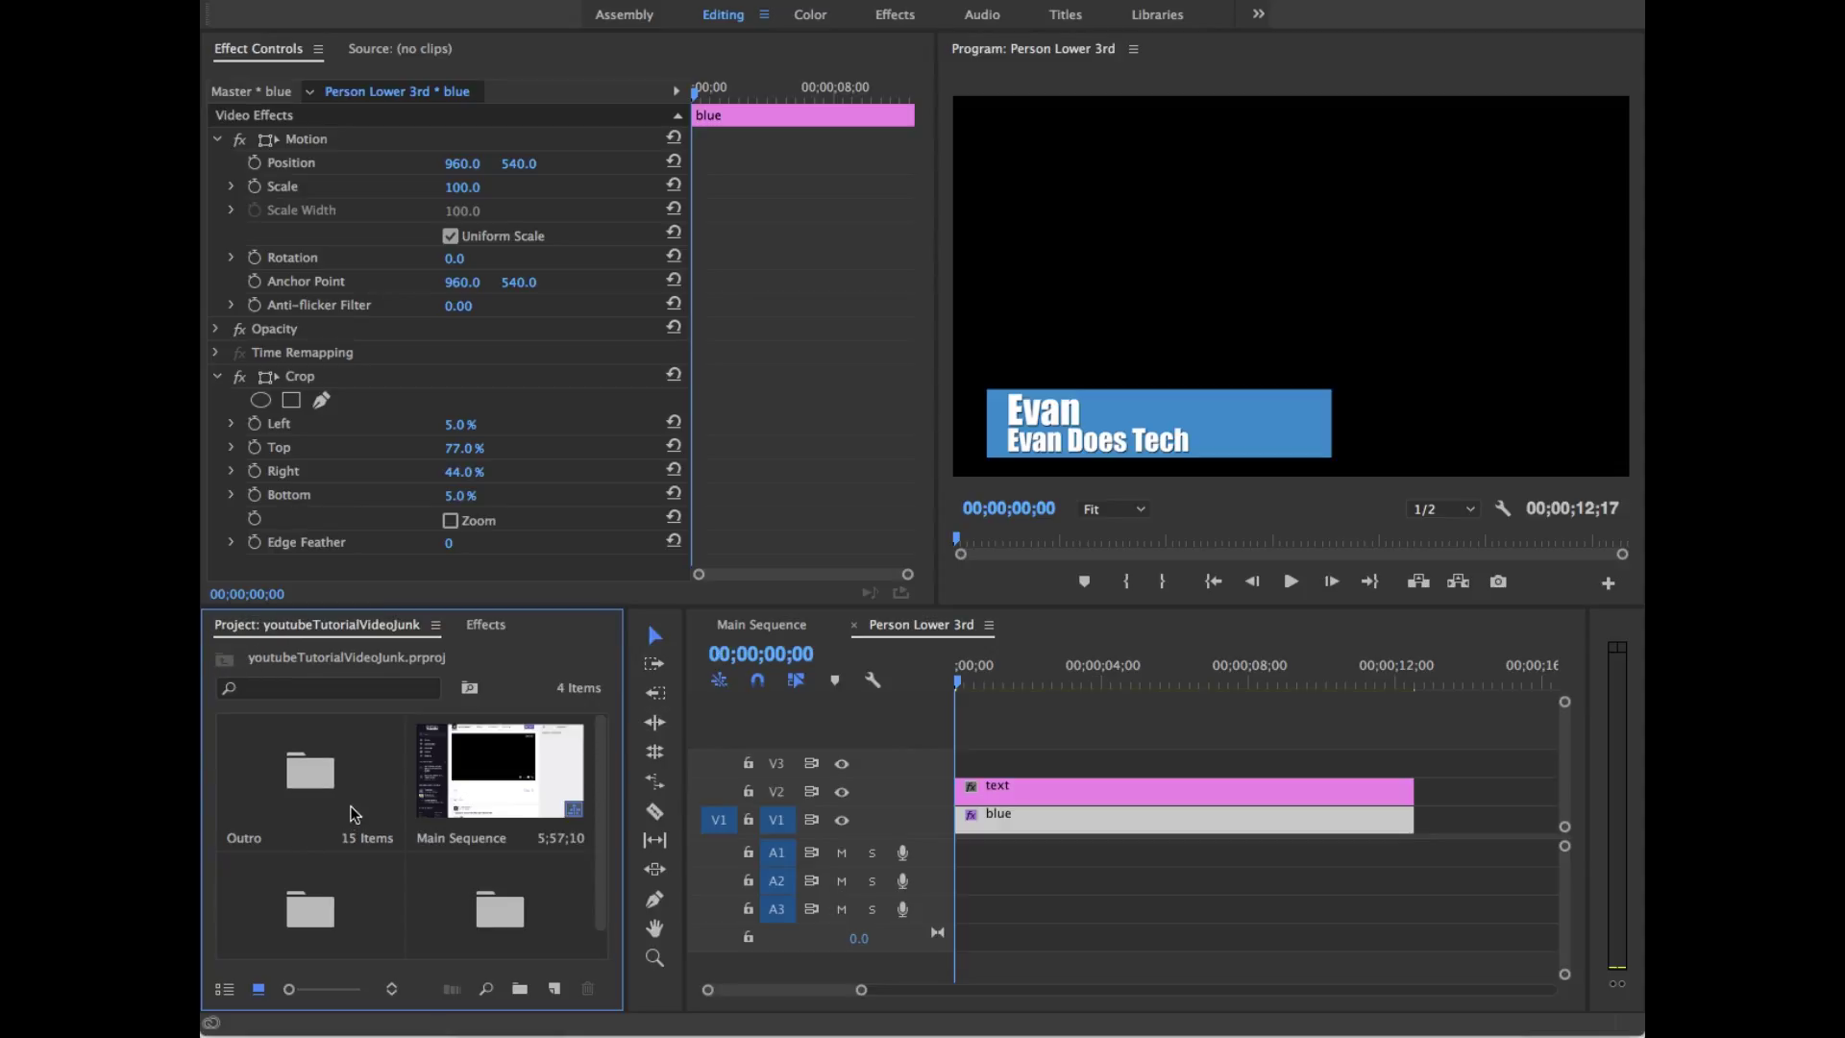
{"action": "double_click", "coordinate": [448, 867]}
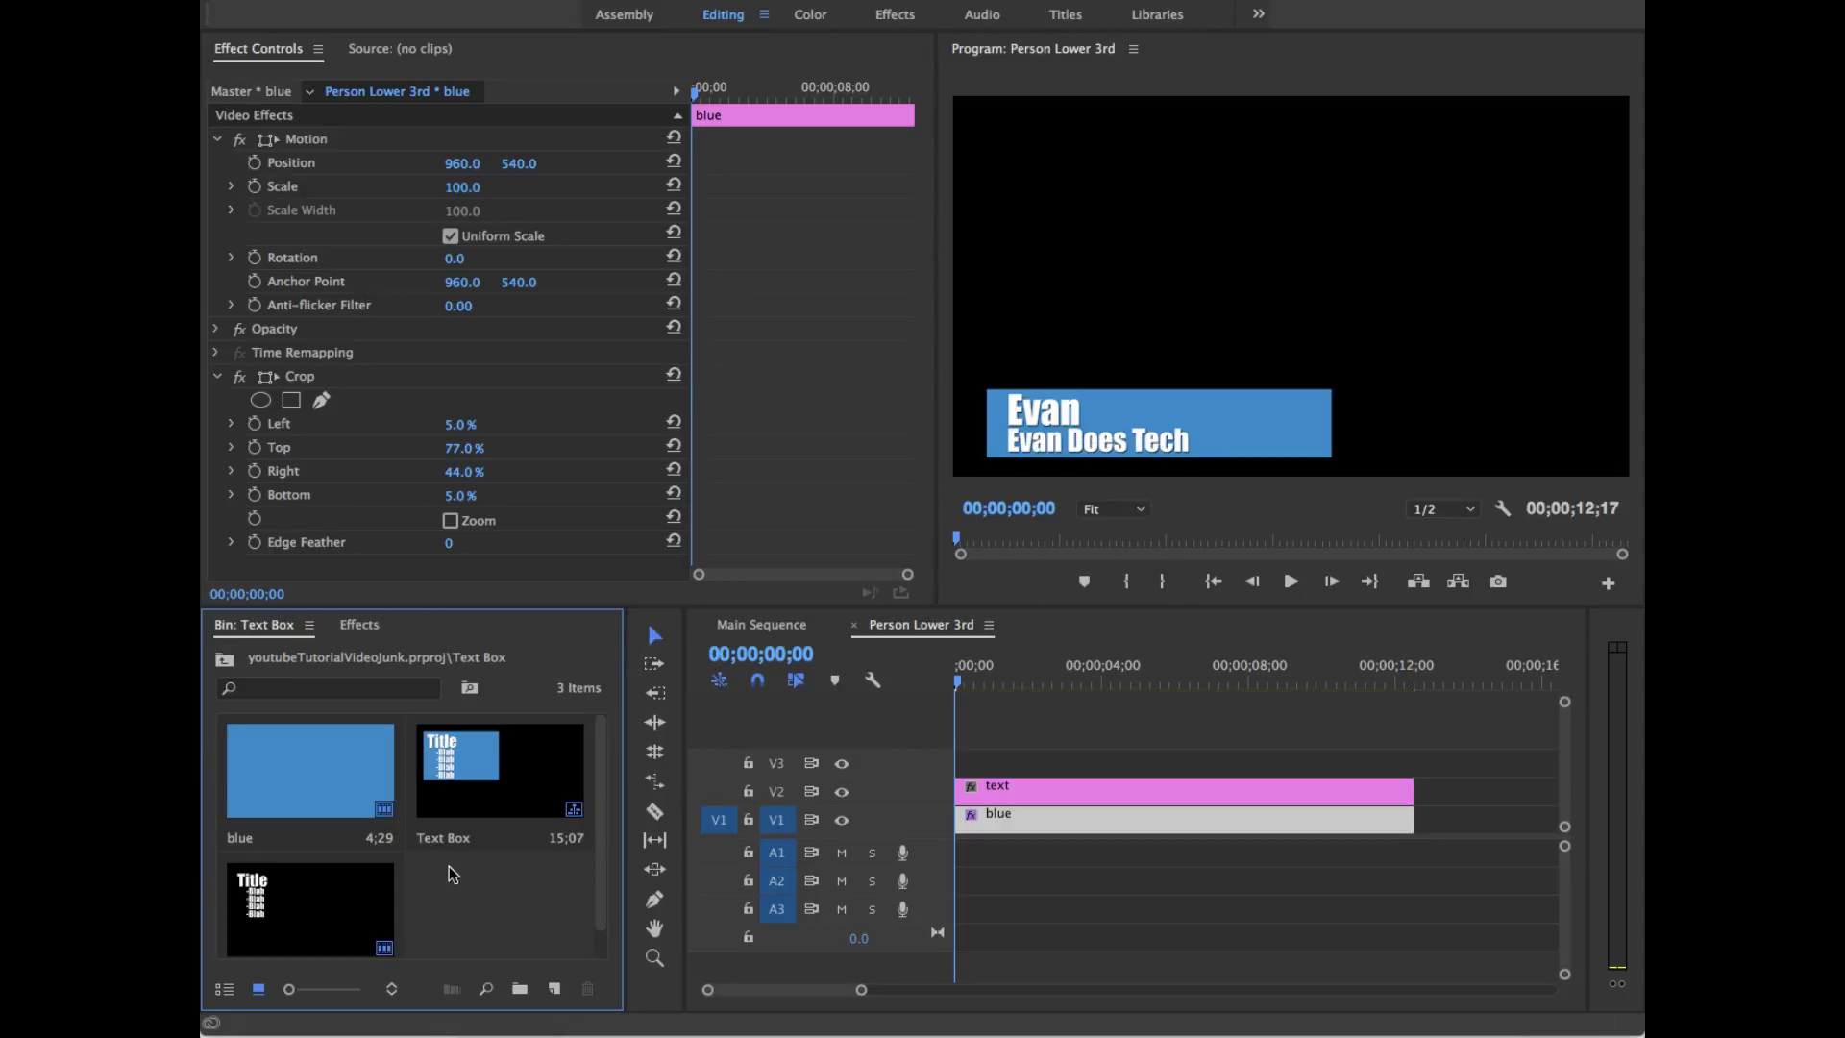
{"action": "left_click_drag", "start_coordinate": [510, 946], "coordinate": [325, 772]}
{"action": "key", "text": "Delete"}
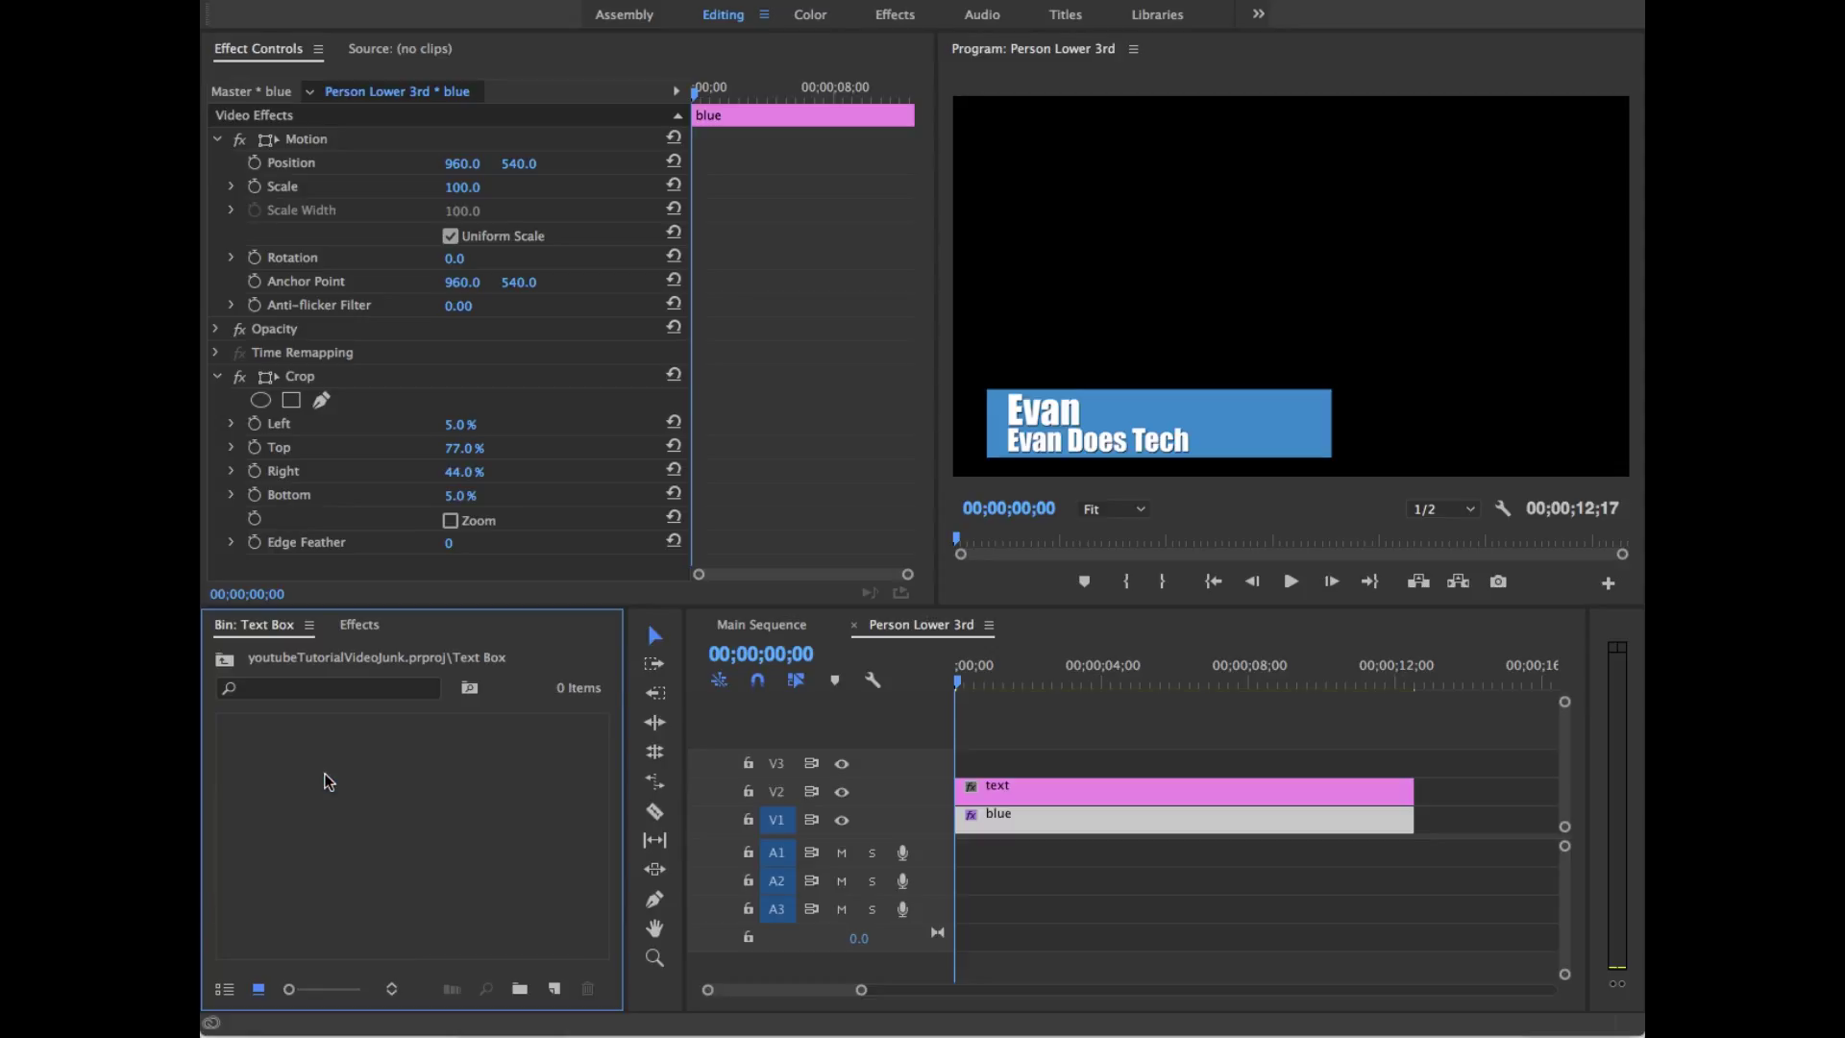
Step: Create a new sequence named 'text box' in the bin
{"action": "left_click", "coordinate": [555, 990]}
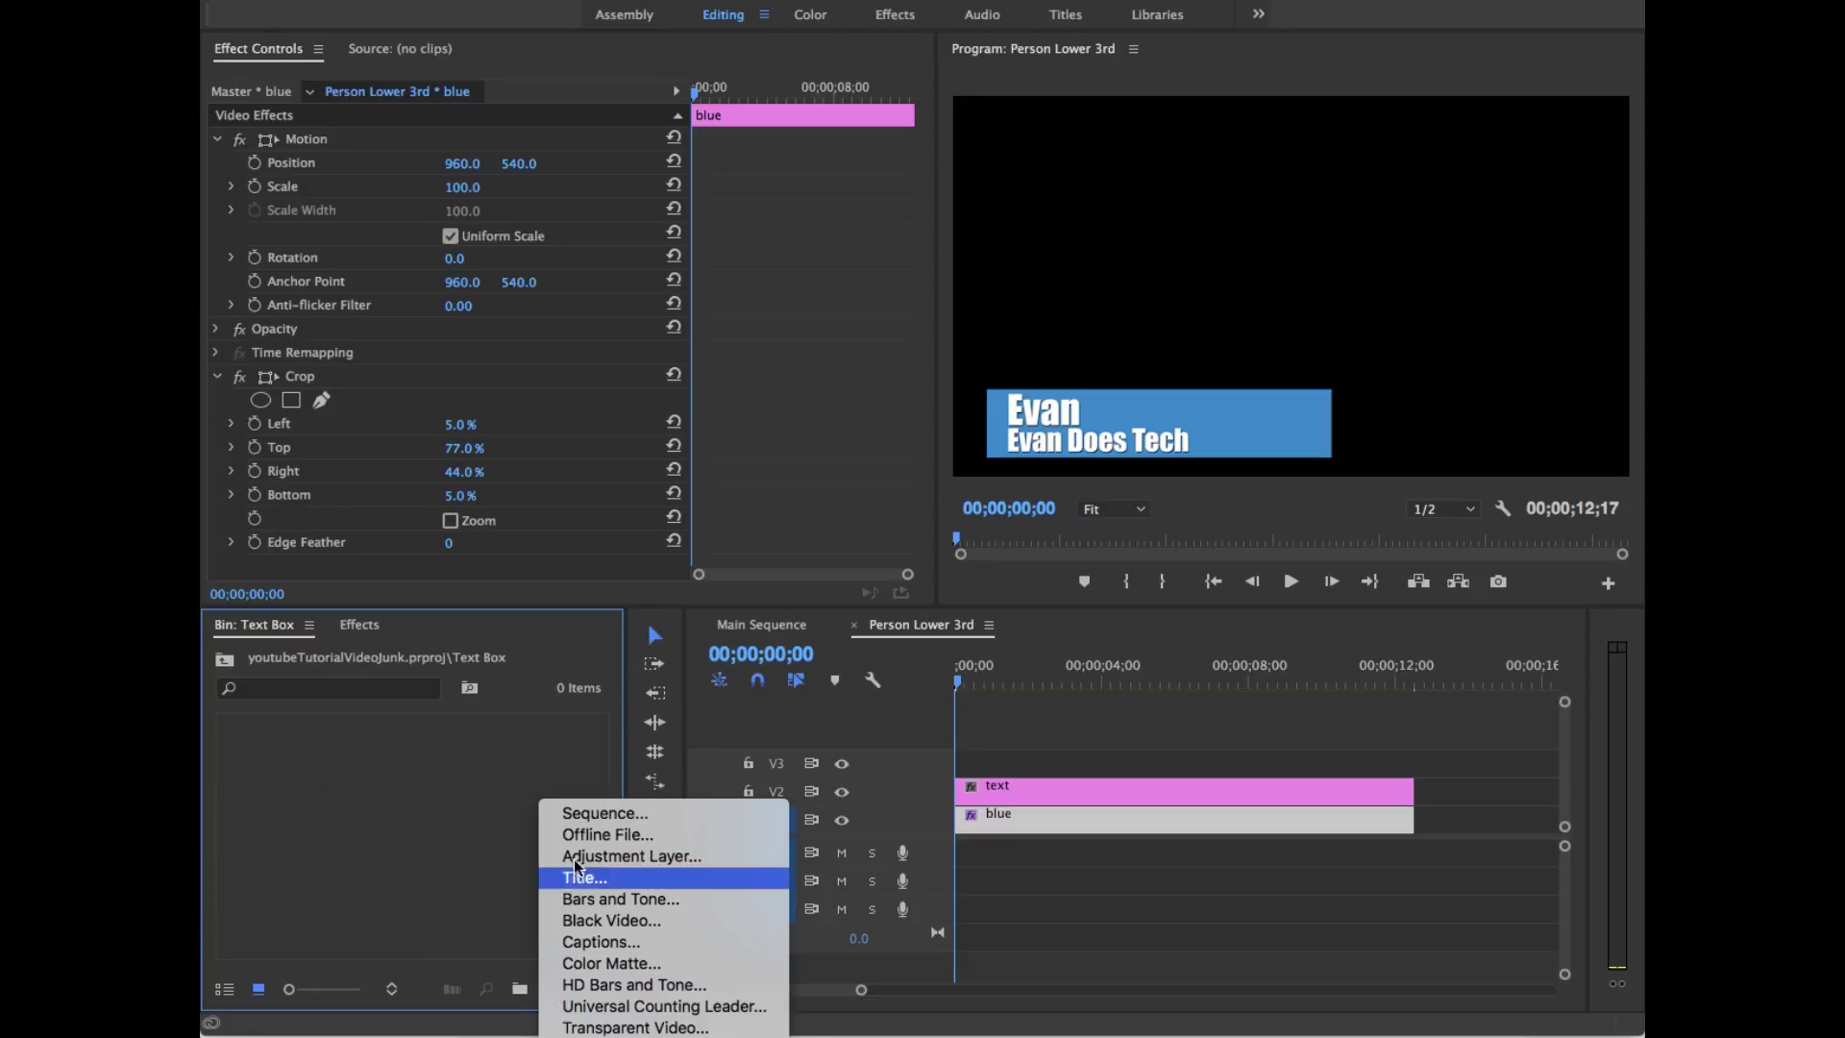
{"action": "left_click", "coordinate": [637, 809]}
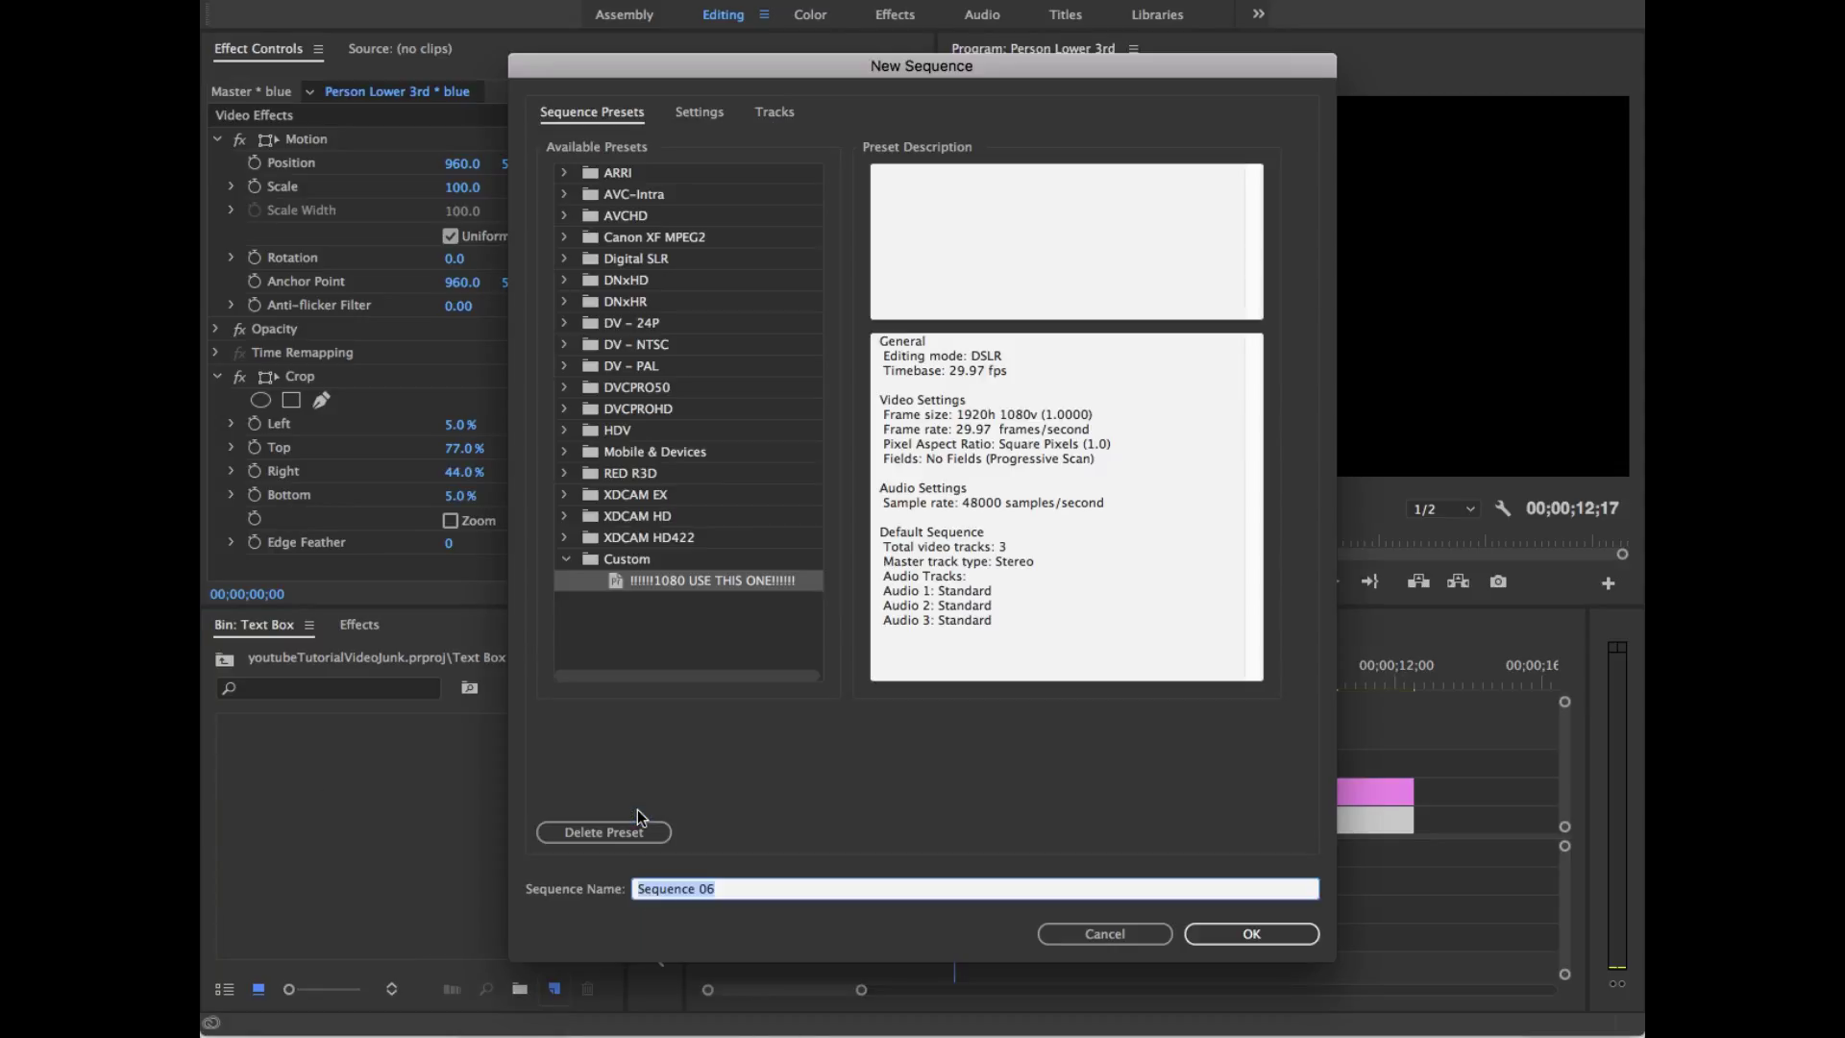
{"action": "type", "text": "text box"}
{"action": "key", "text": "Return"}
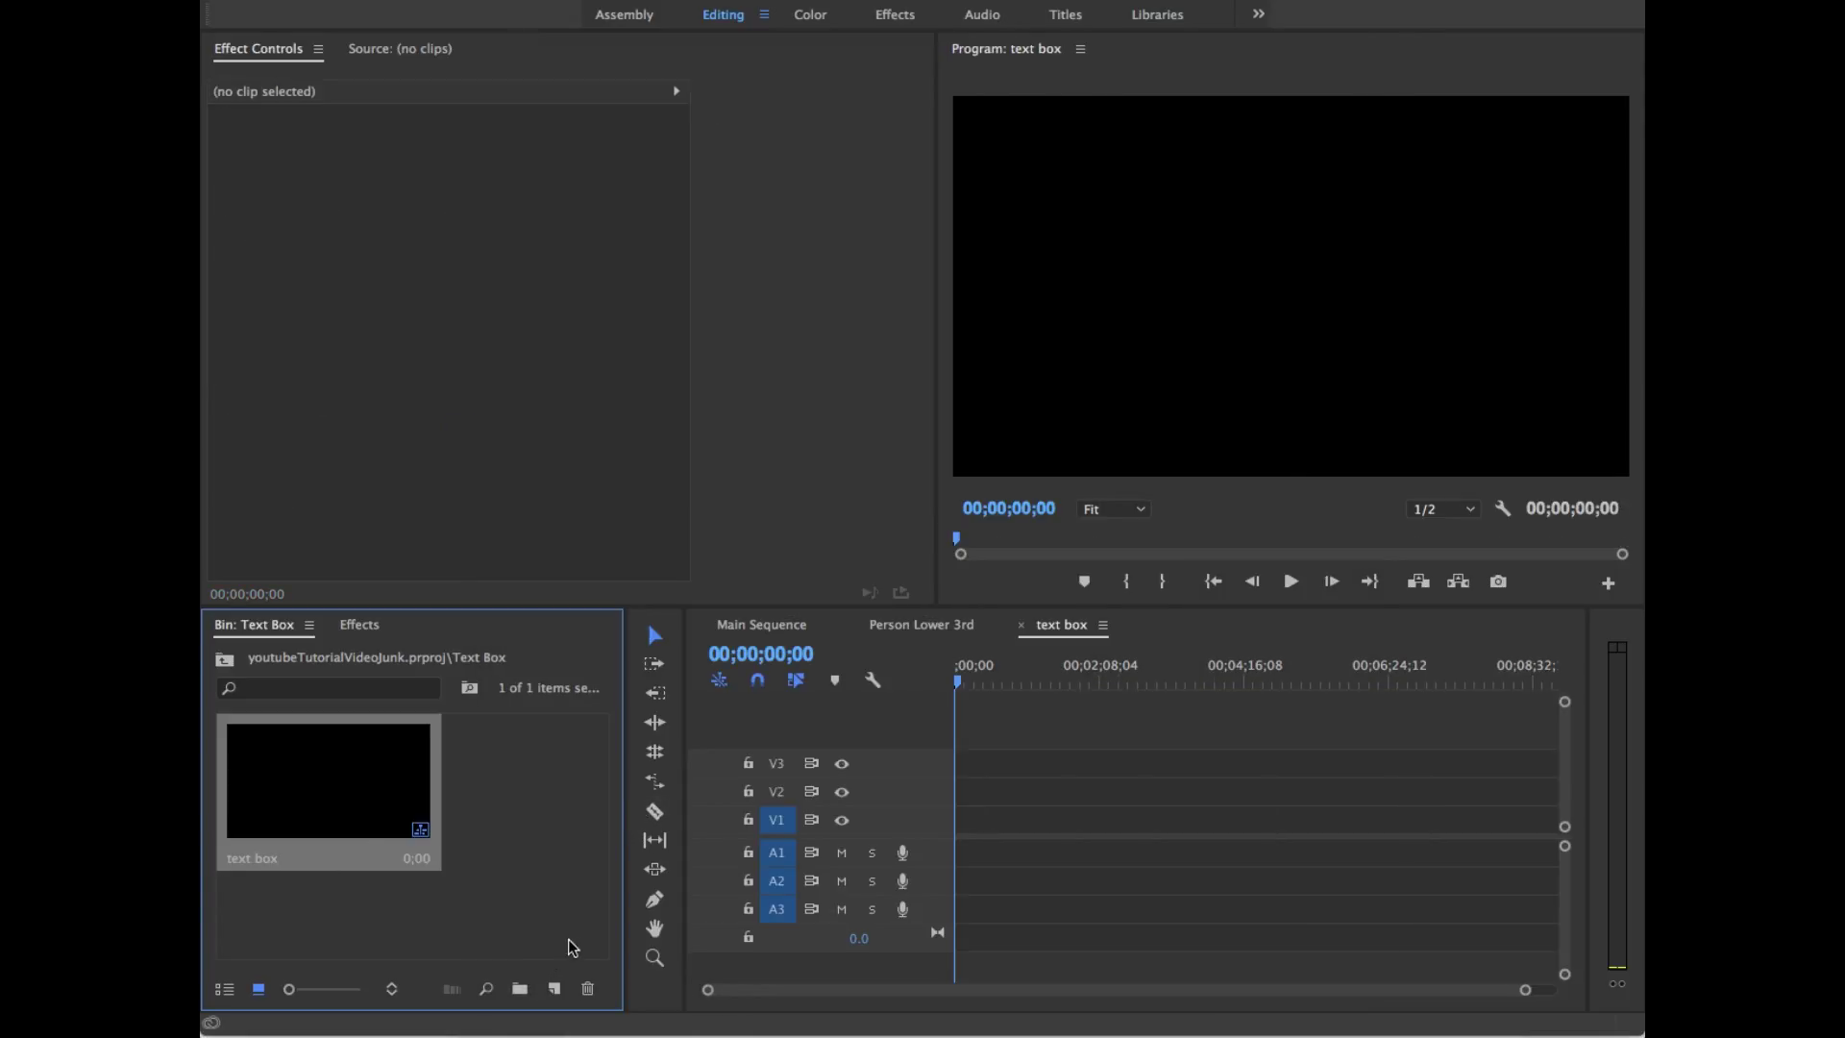
Step: Start a new color matte with default video settings, consulting the brand colour palette
{"action": "left_click", "coordinate": [573, 948]}
{"action": "left_click", "coordinate": [567, 1000]}
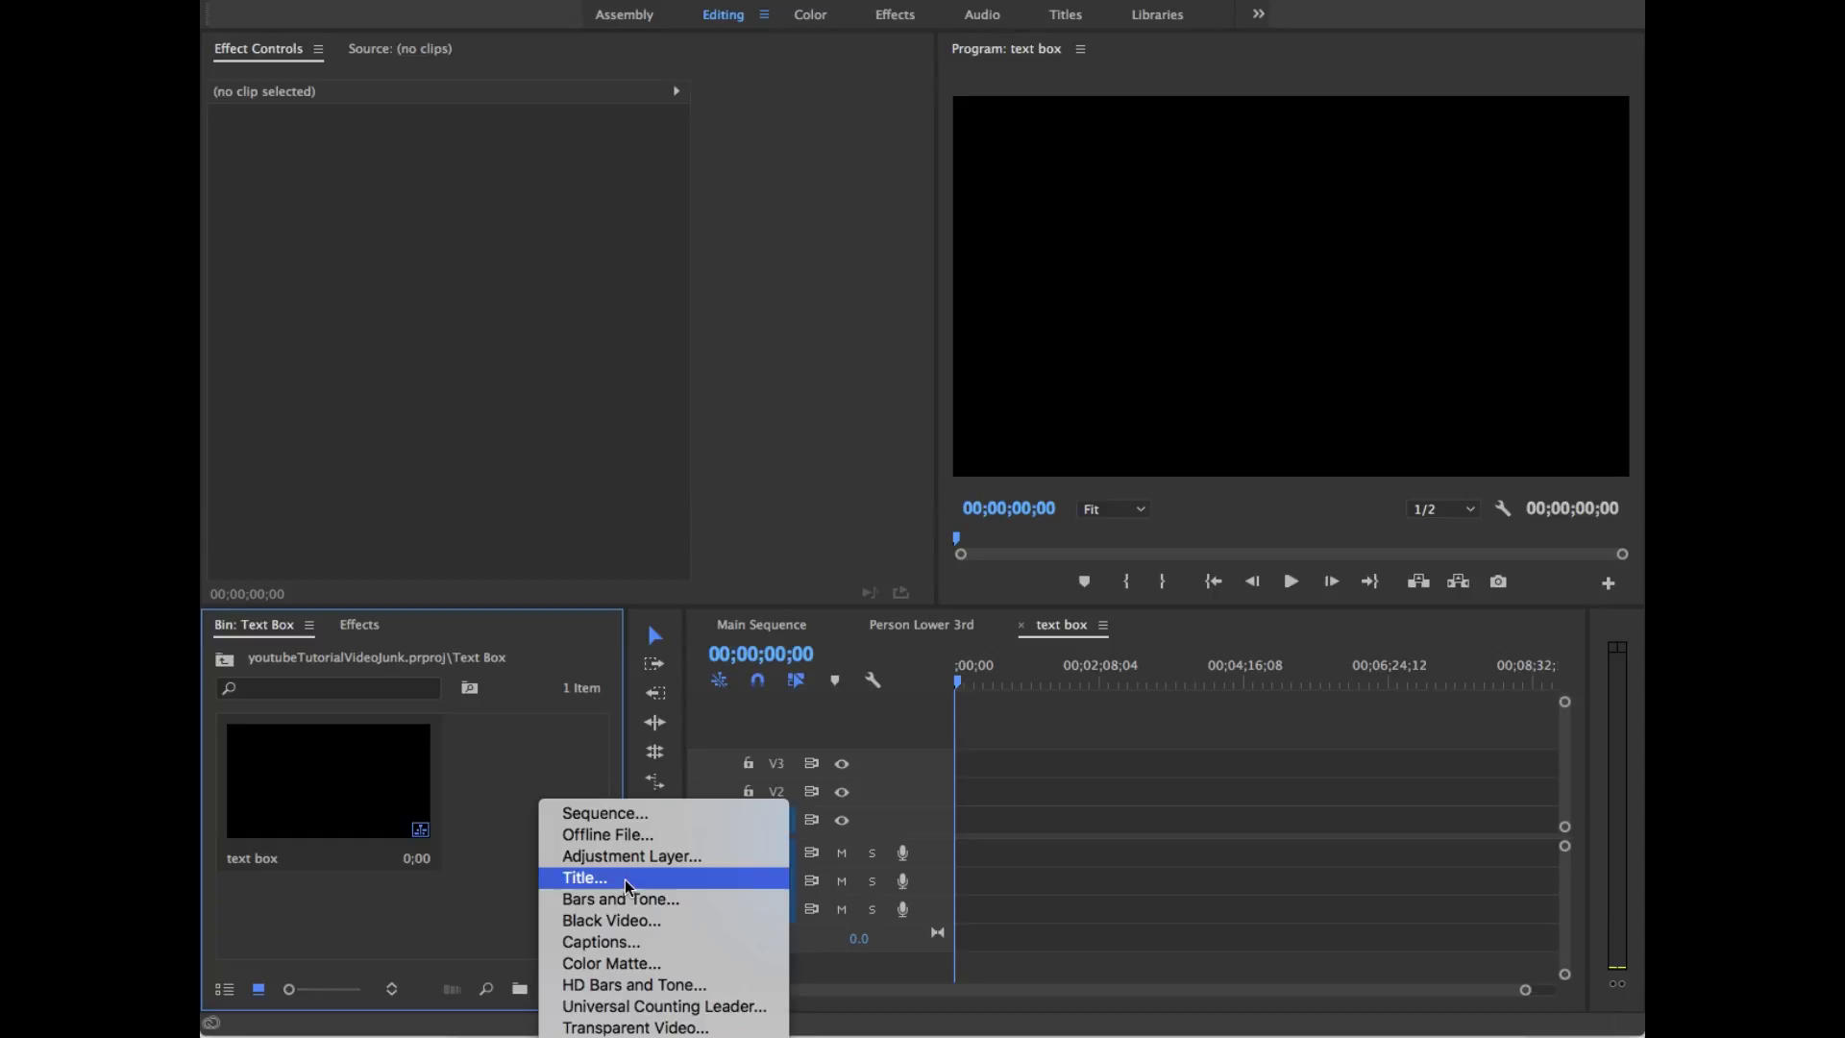
{"action": "left_click", "coordinate": [650, 964]}
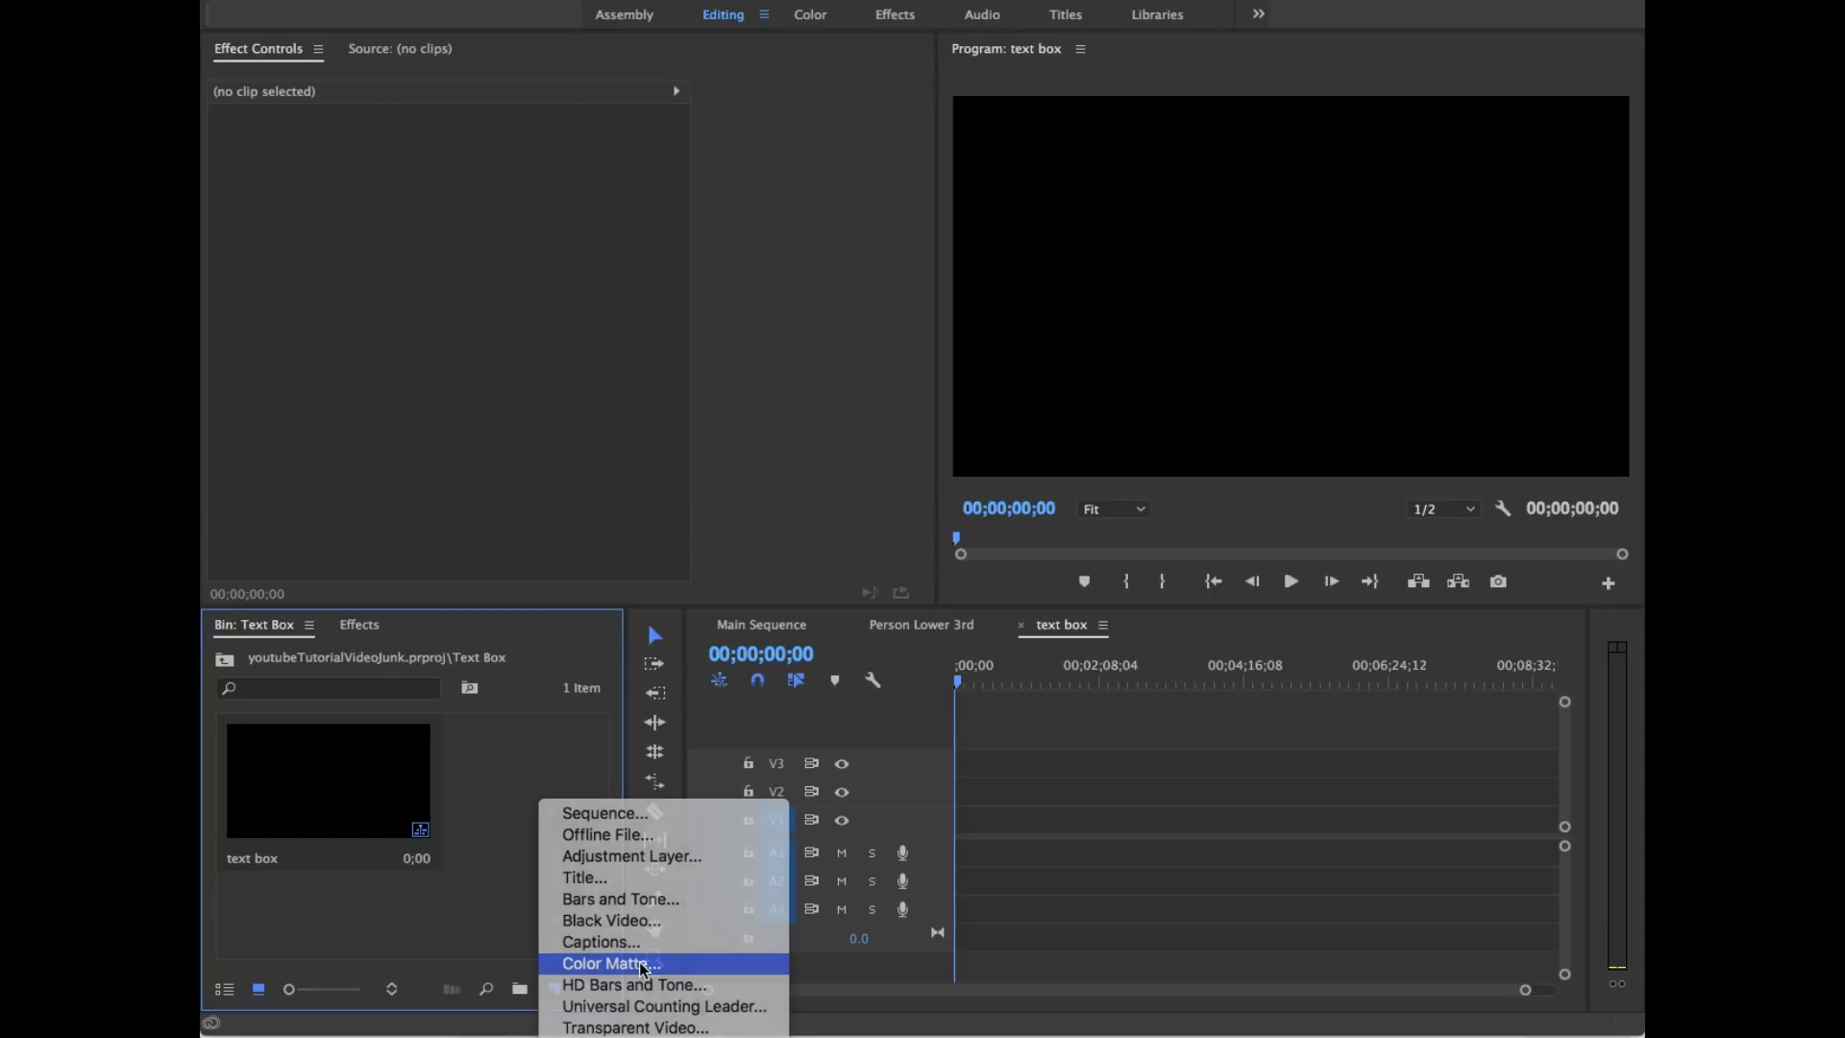
{"action": "left_click", "coordinate": [1045, 595]}
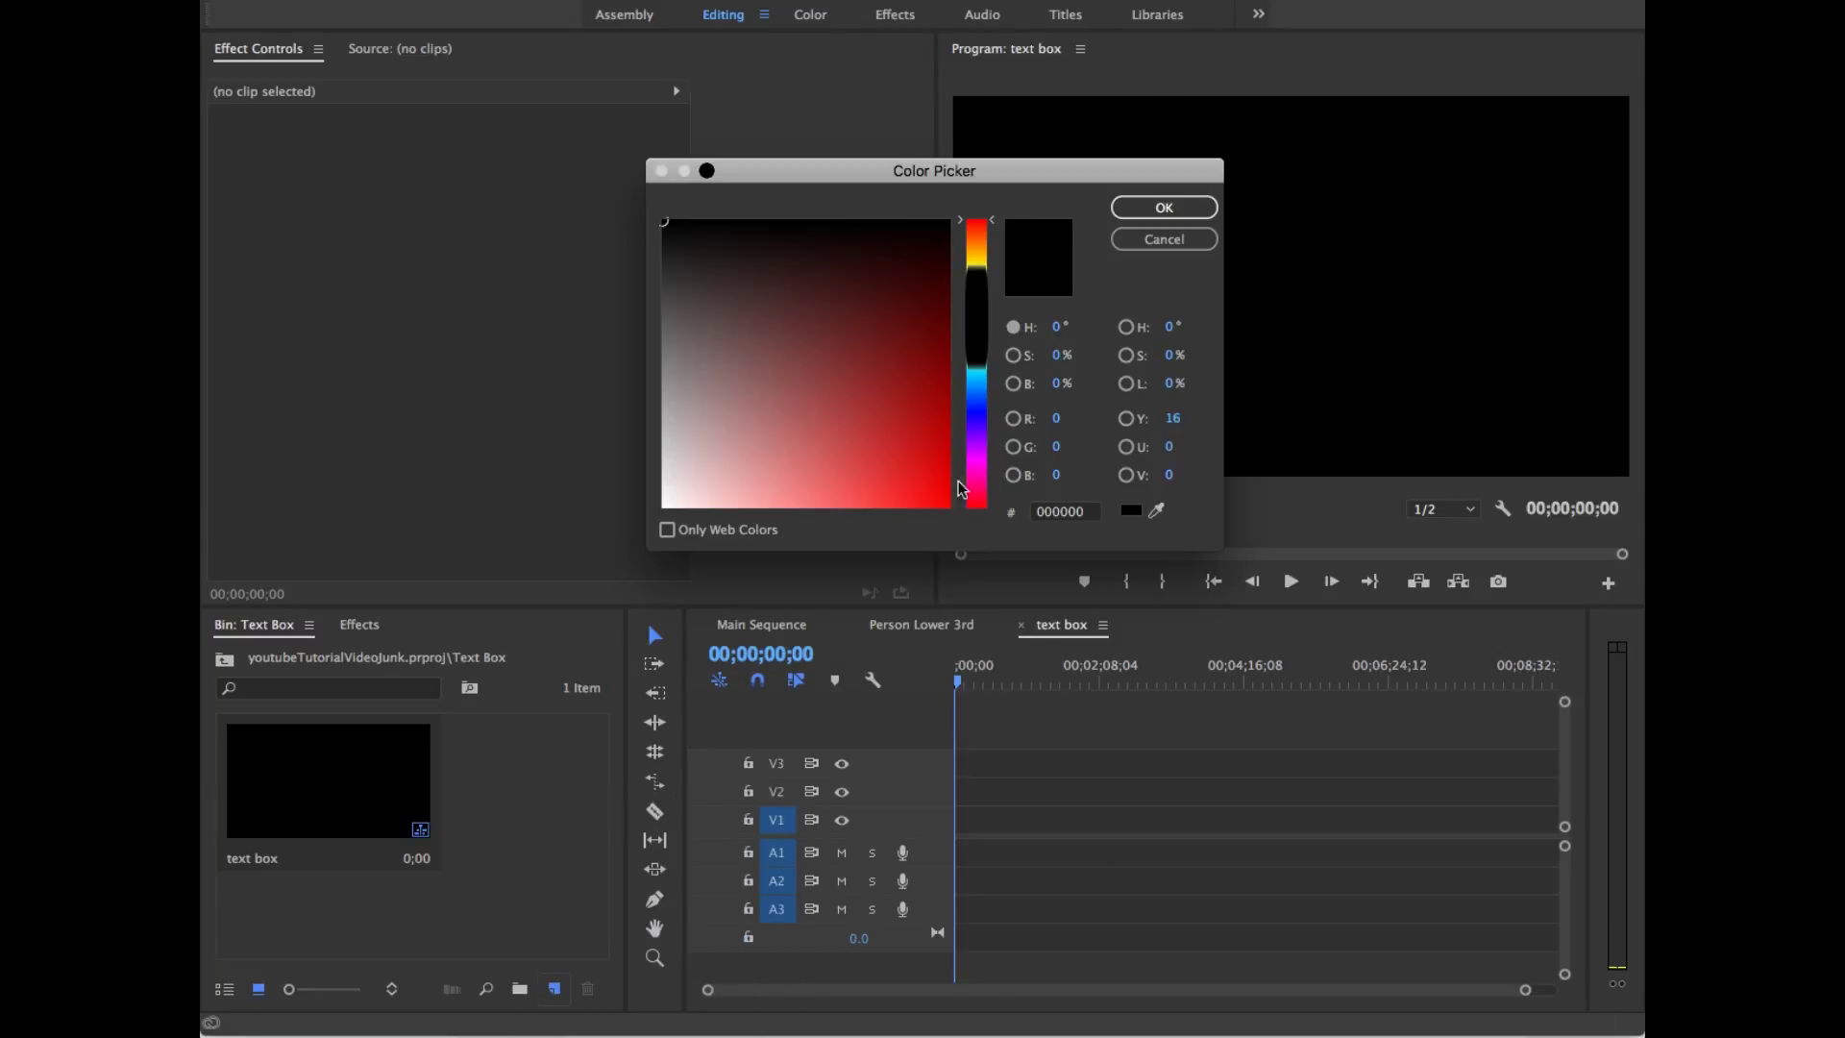
{"action": "mouse_move", "coordinate": [1153, 1028]}
{"action": "left_click", "coordinate": [809, 1004]}
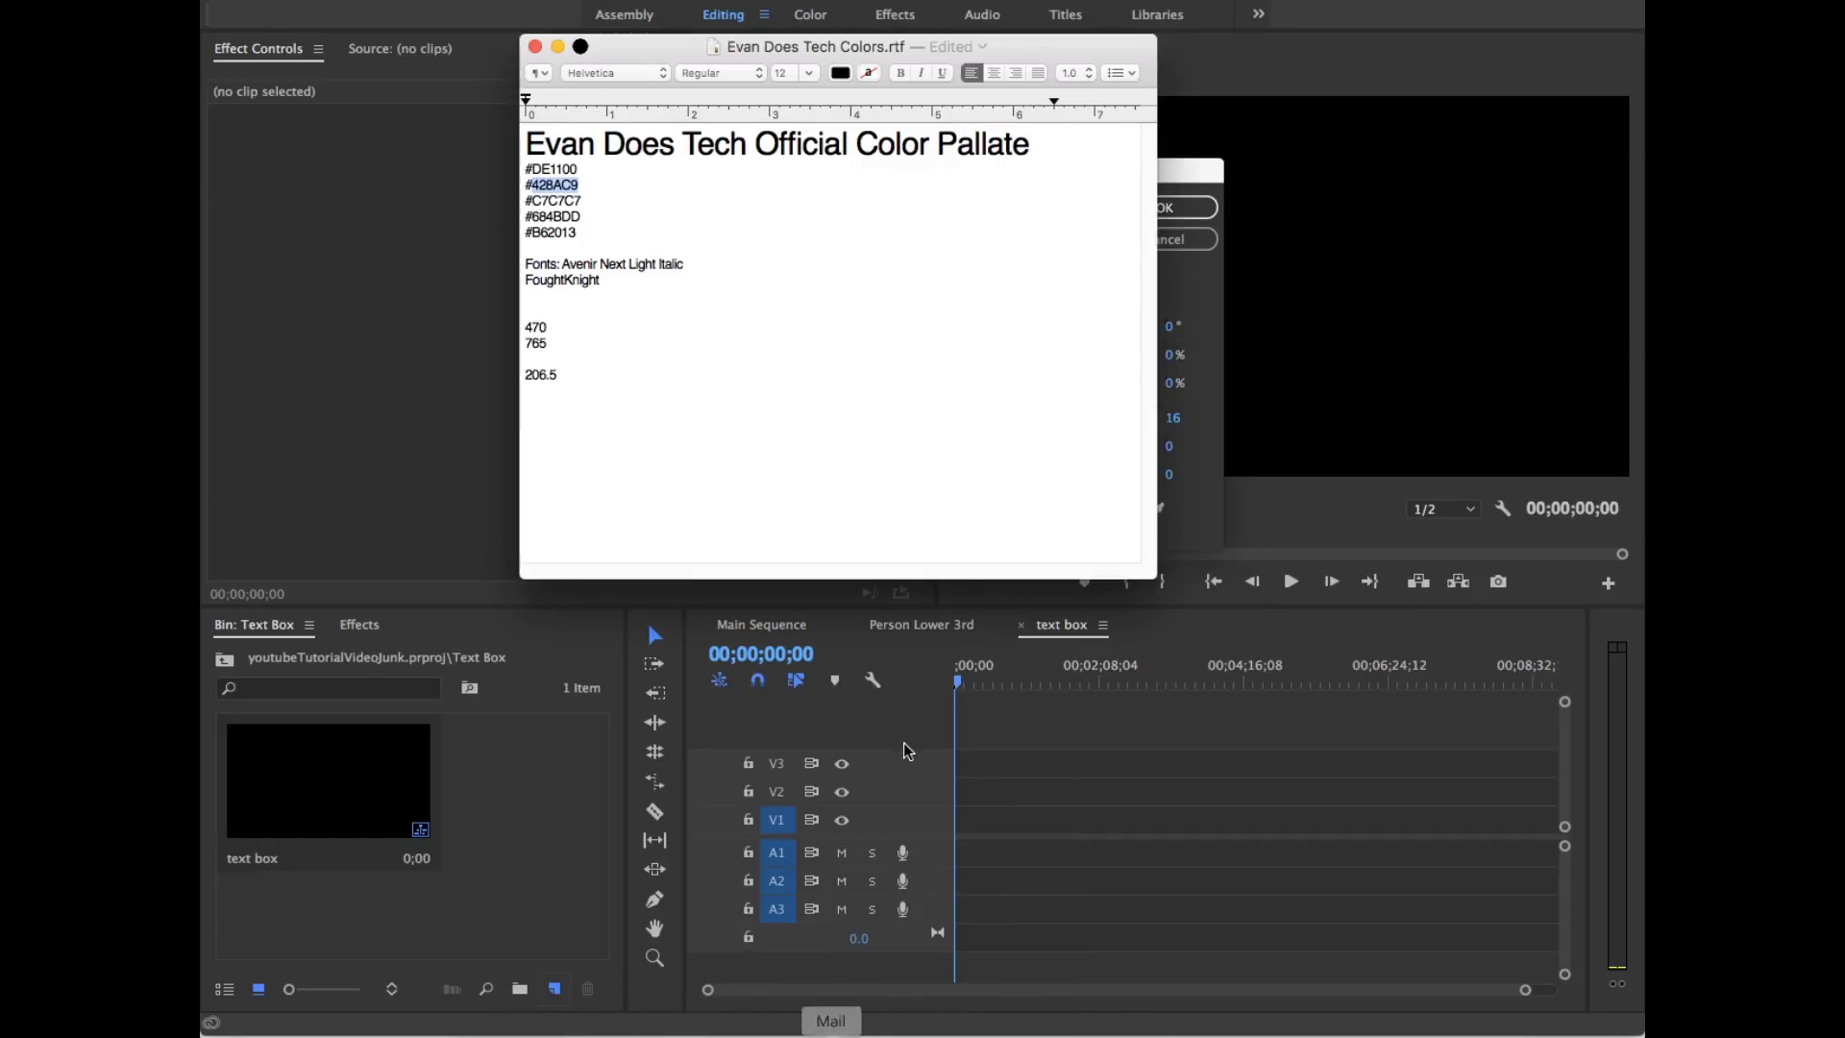
{"action": "left_click", "coordinate": [1219, 320]}
Step: Set the matte colour to #428AC9, name it 'blue', and place it at the sequence start
{"action": "double_click", "coordinate": [1058, 511]}
{"action": "key", "text": "super+v"}
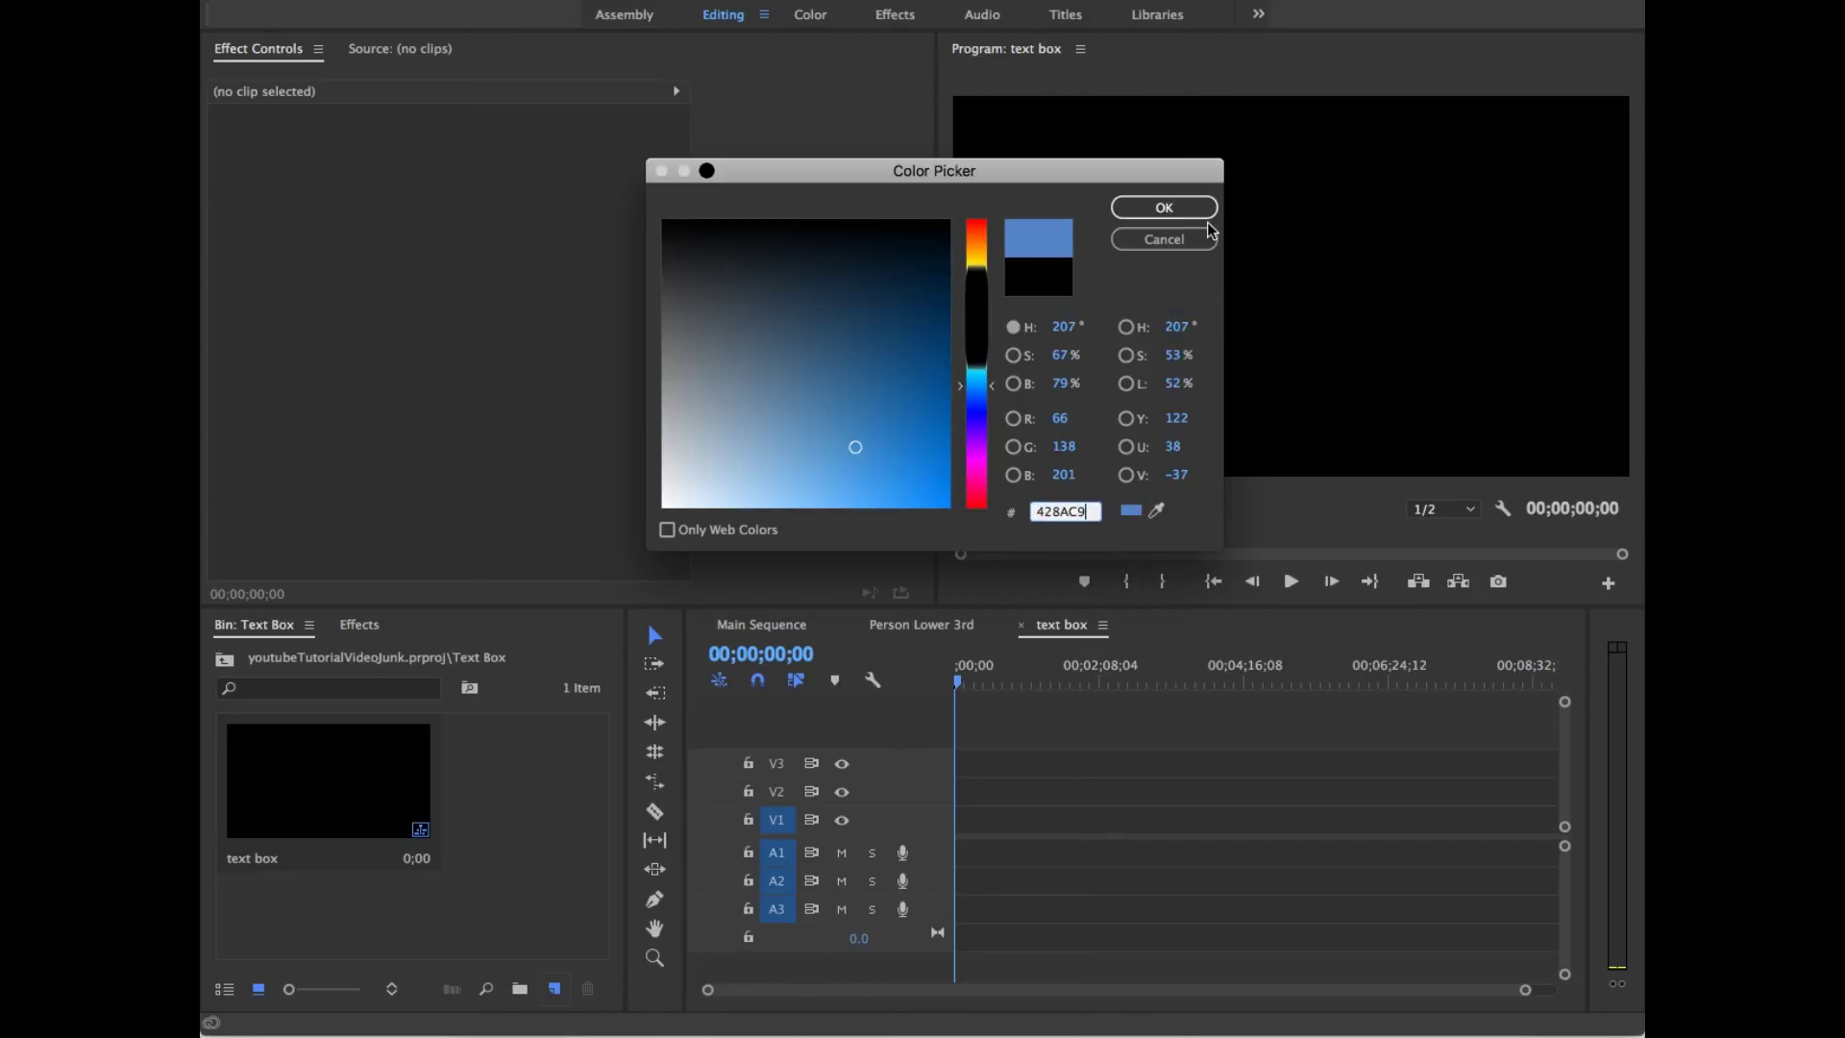
{"action": "left_click", "coordinate": [1164, 207]}
{"action": "type", "text": "b"}
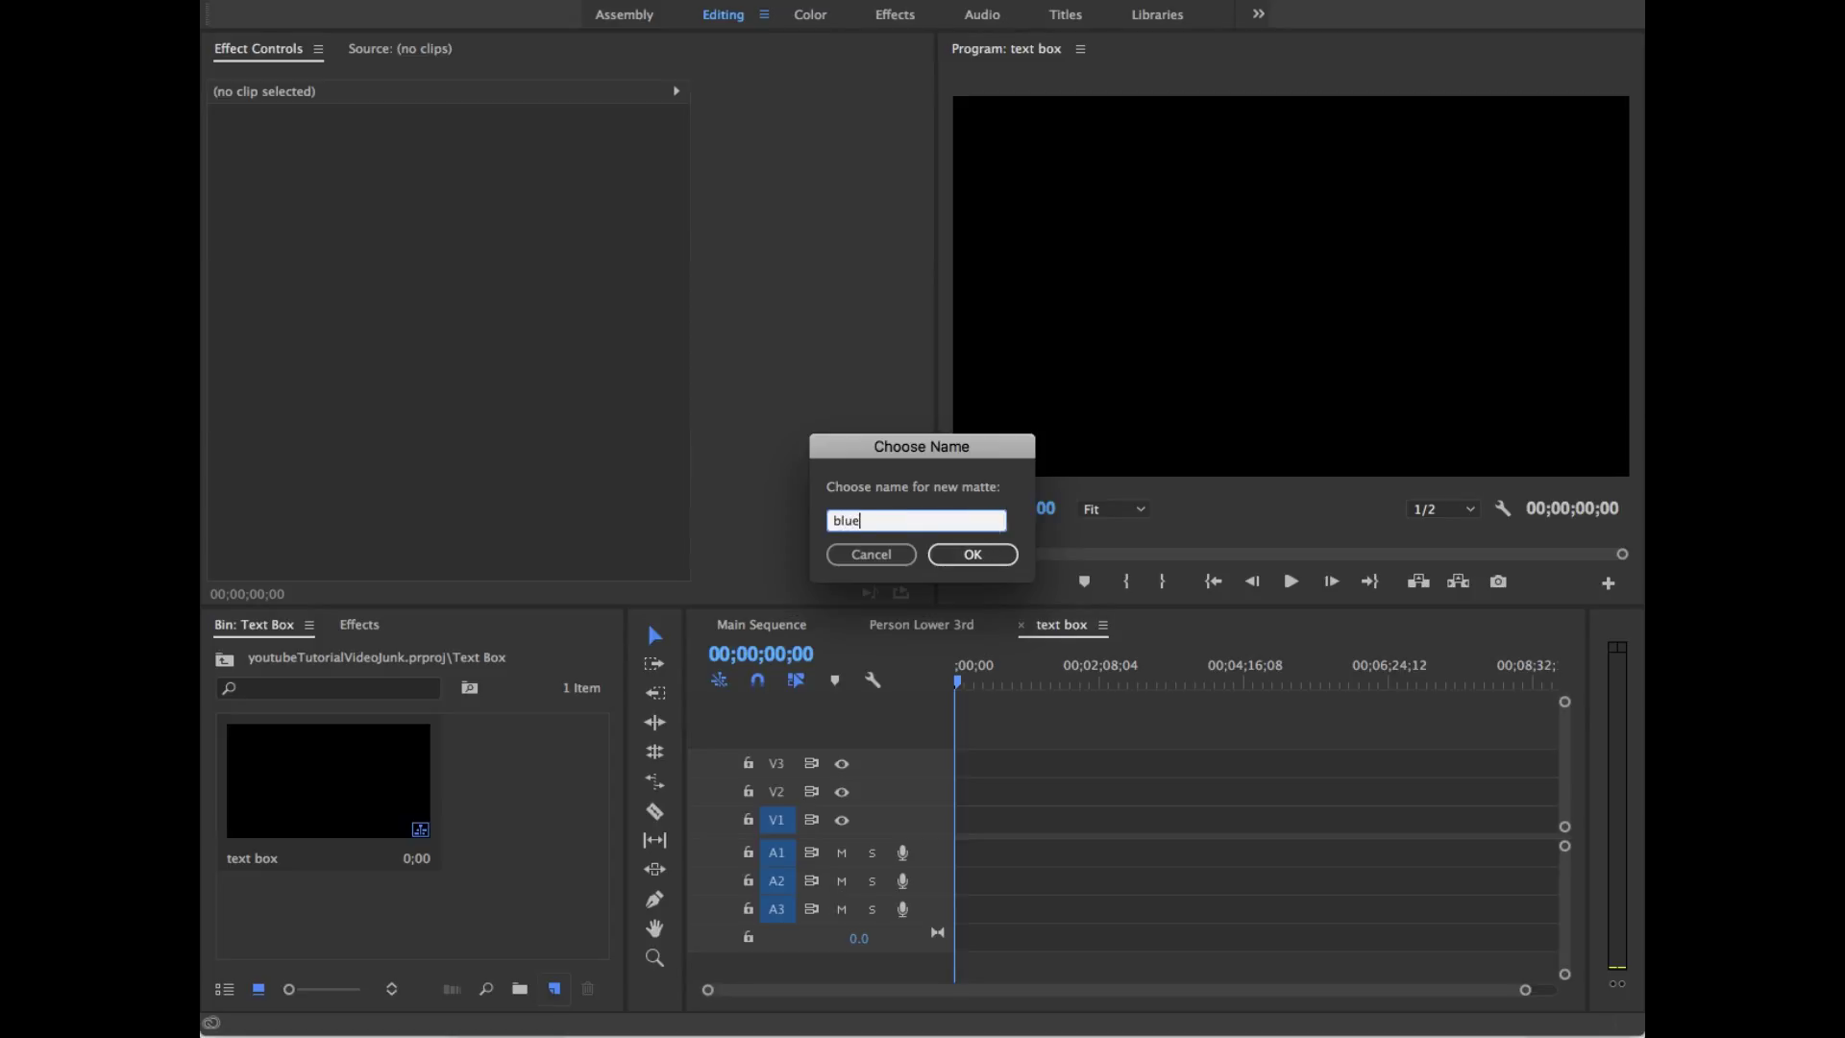
{"action": "type", "text": "lue"}
{"action": "key", "text": "Return"}
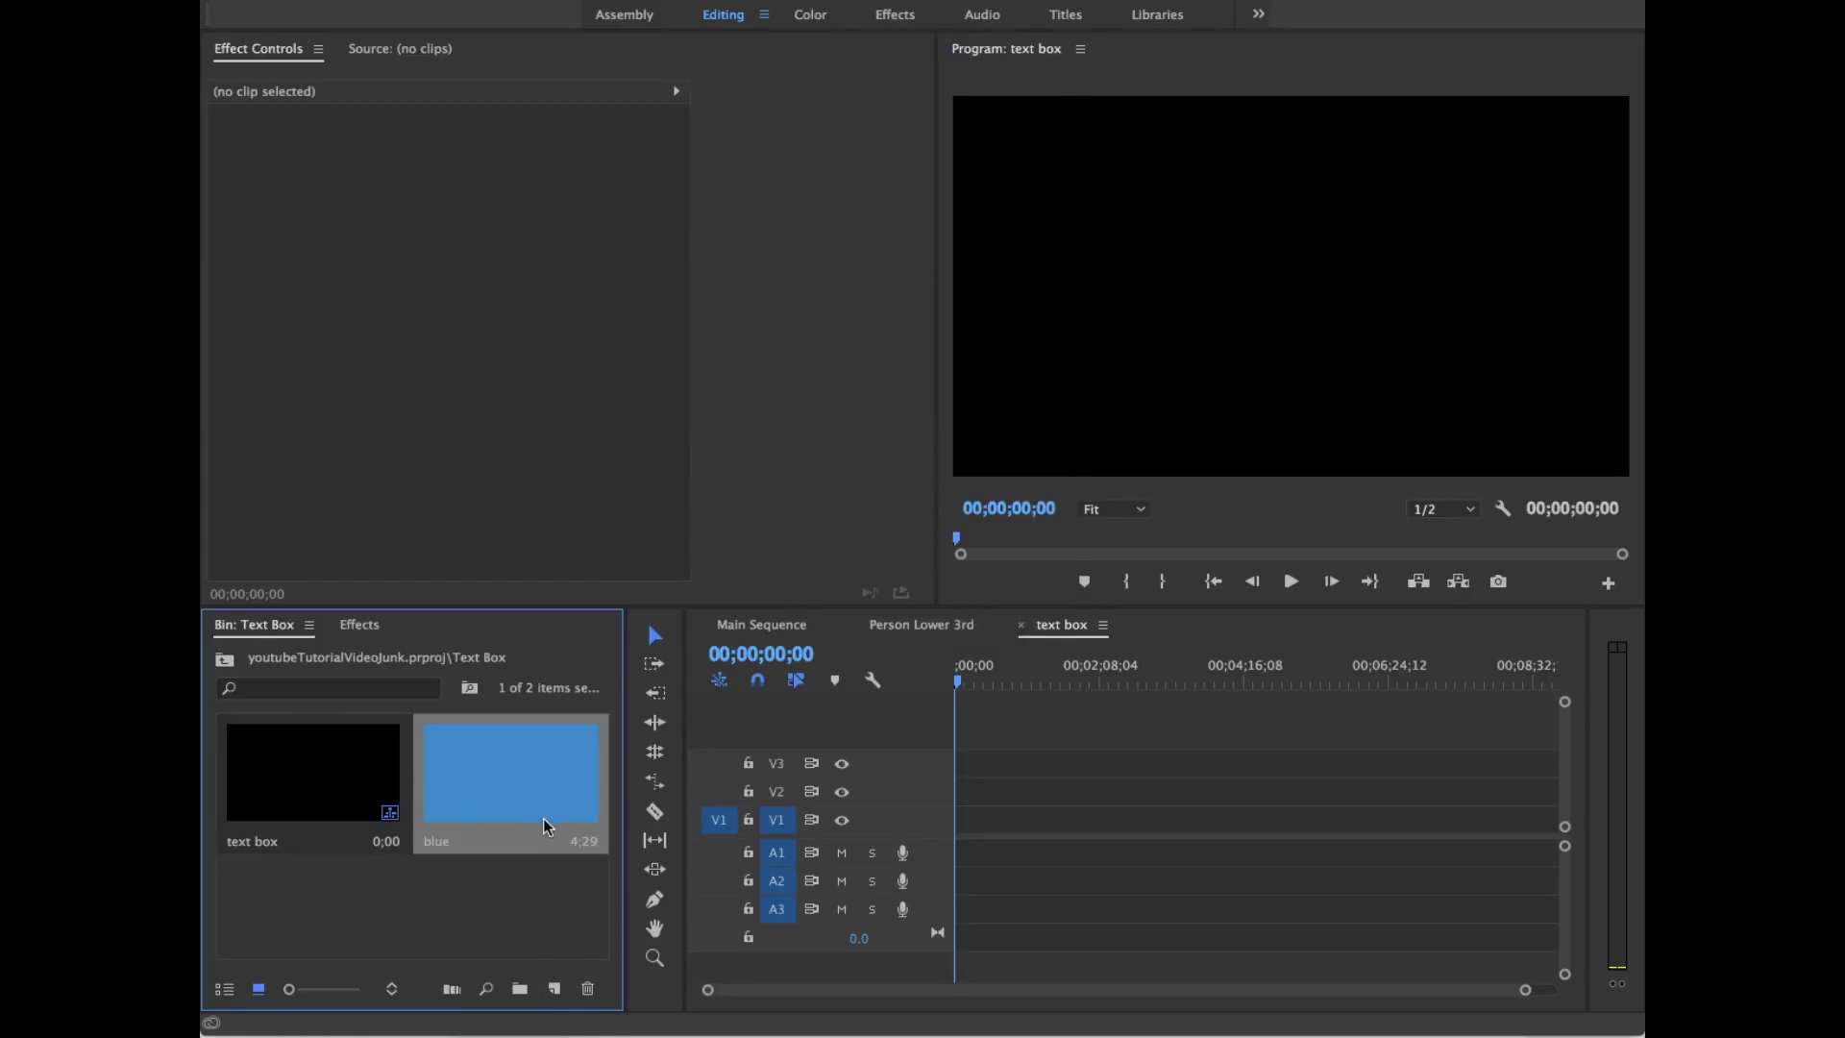
{"action": "left_click_drag", "start_coordinate": [544, 826], "coordinate": [961, 836]}
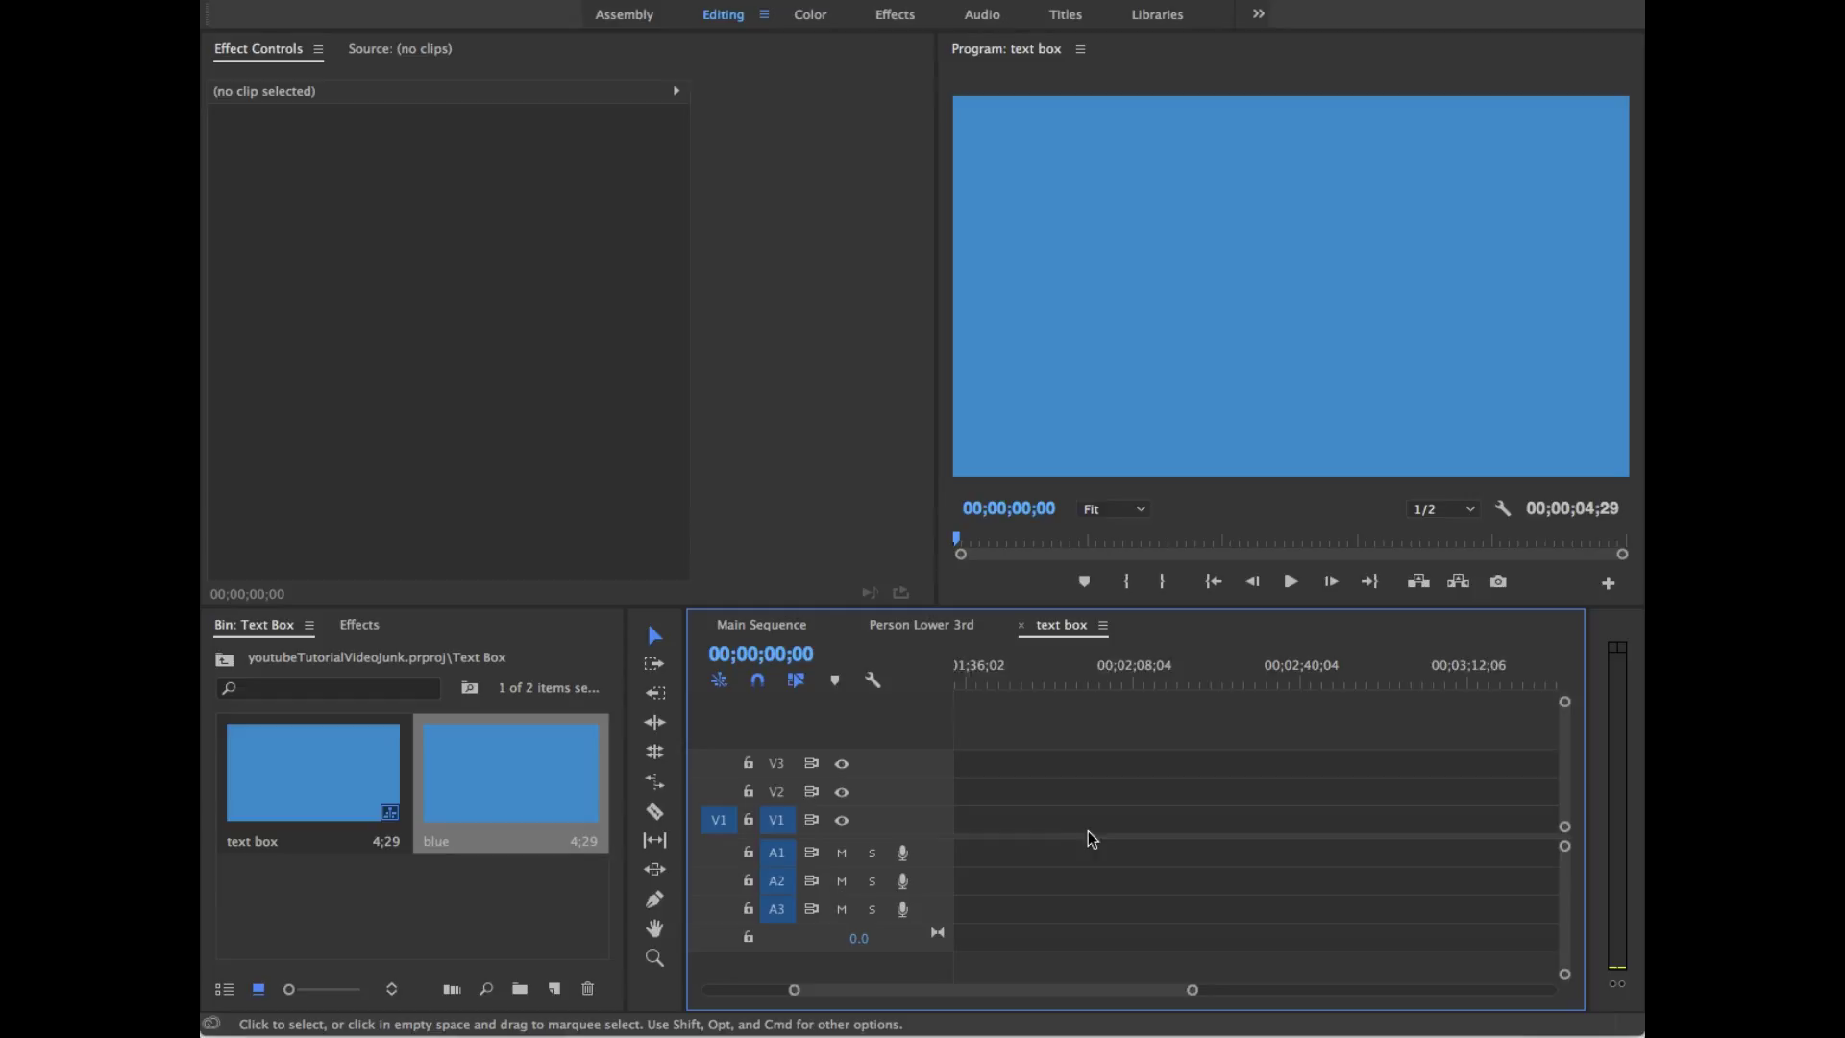
Step: Lengthen the blue clip so the sequence runs 12;18, then preview it from the start
{"action": "key", "text": "equal"}
{"action": "left_click_drag", "start_coordinate": [861, 994], "coordinate": [701, 989]}
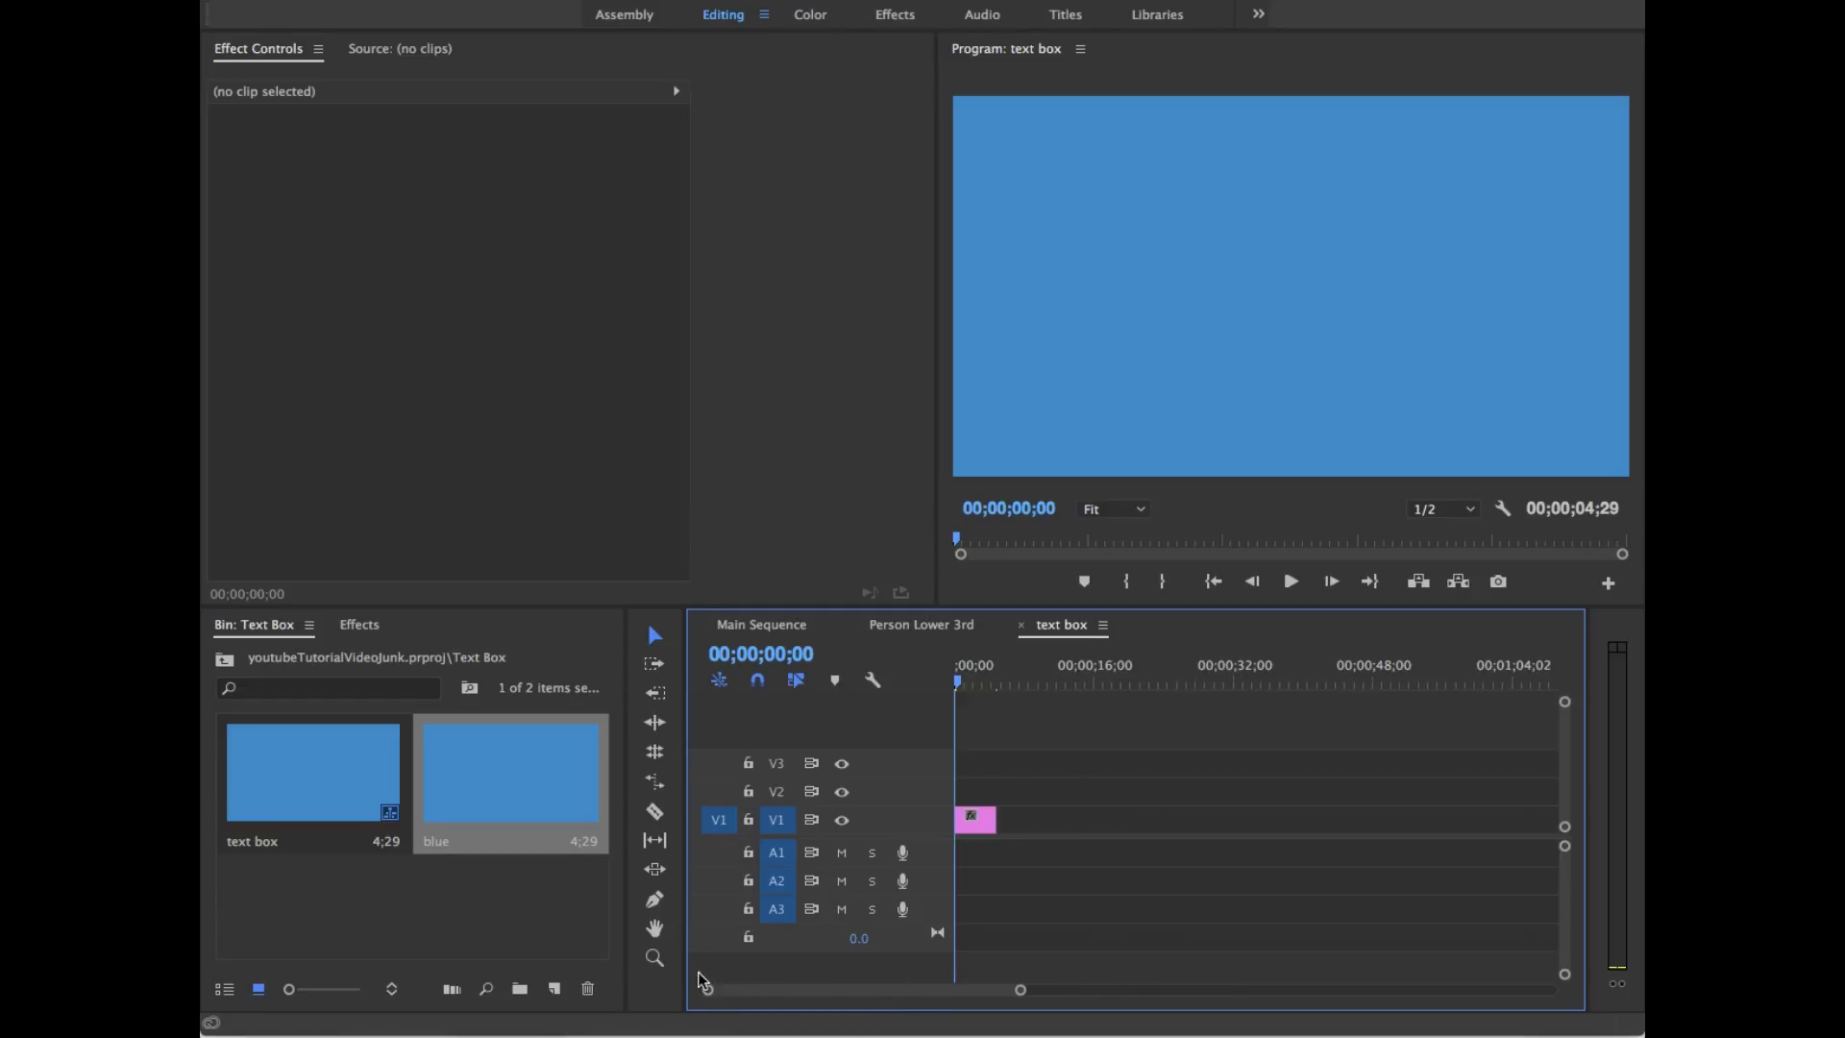
{"action": "left_click_drag", "start_coordinate": [1001, 820], "coordinate": [1063, 823]}
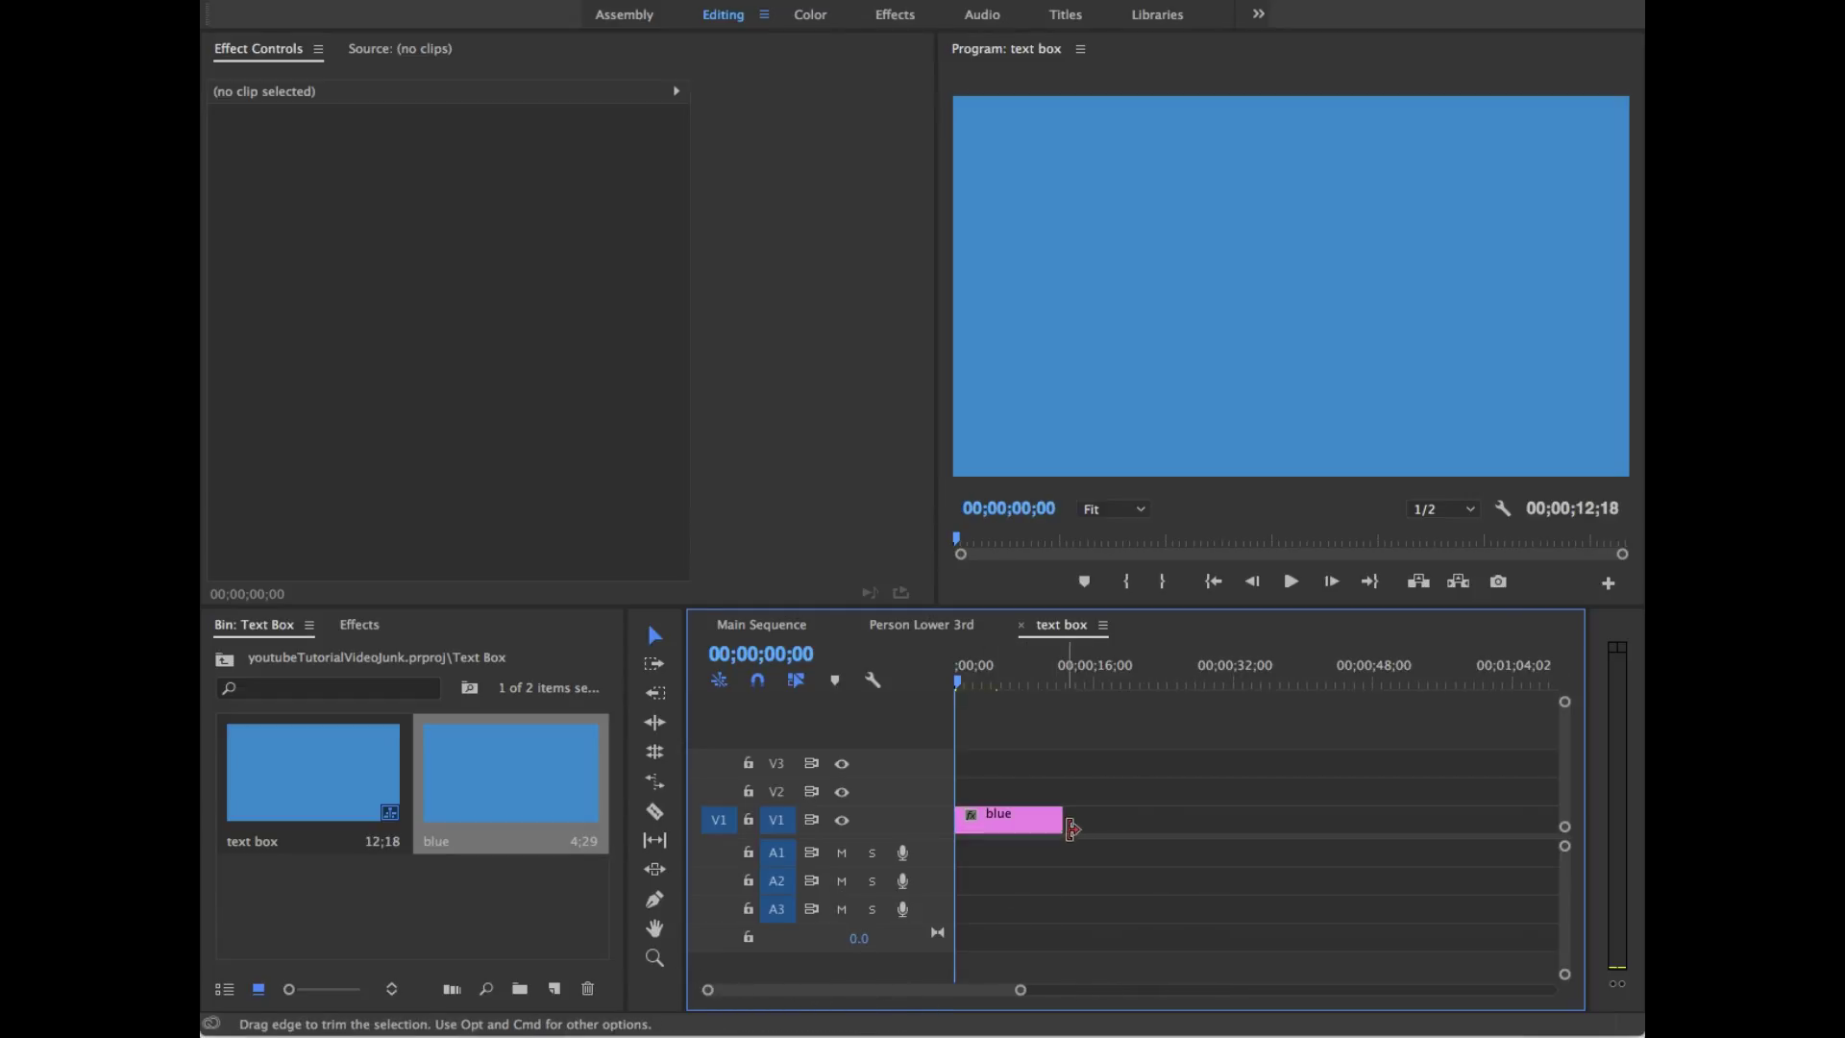
{"action": "key", "text": "space"}
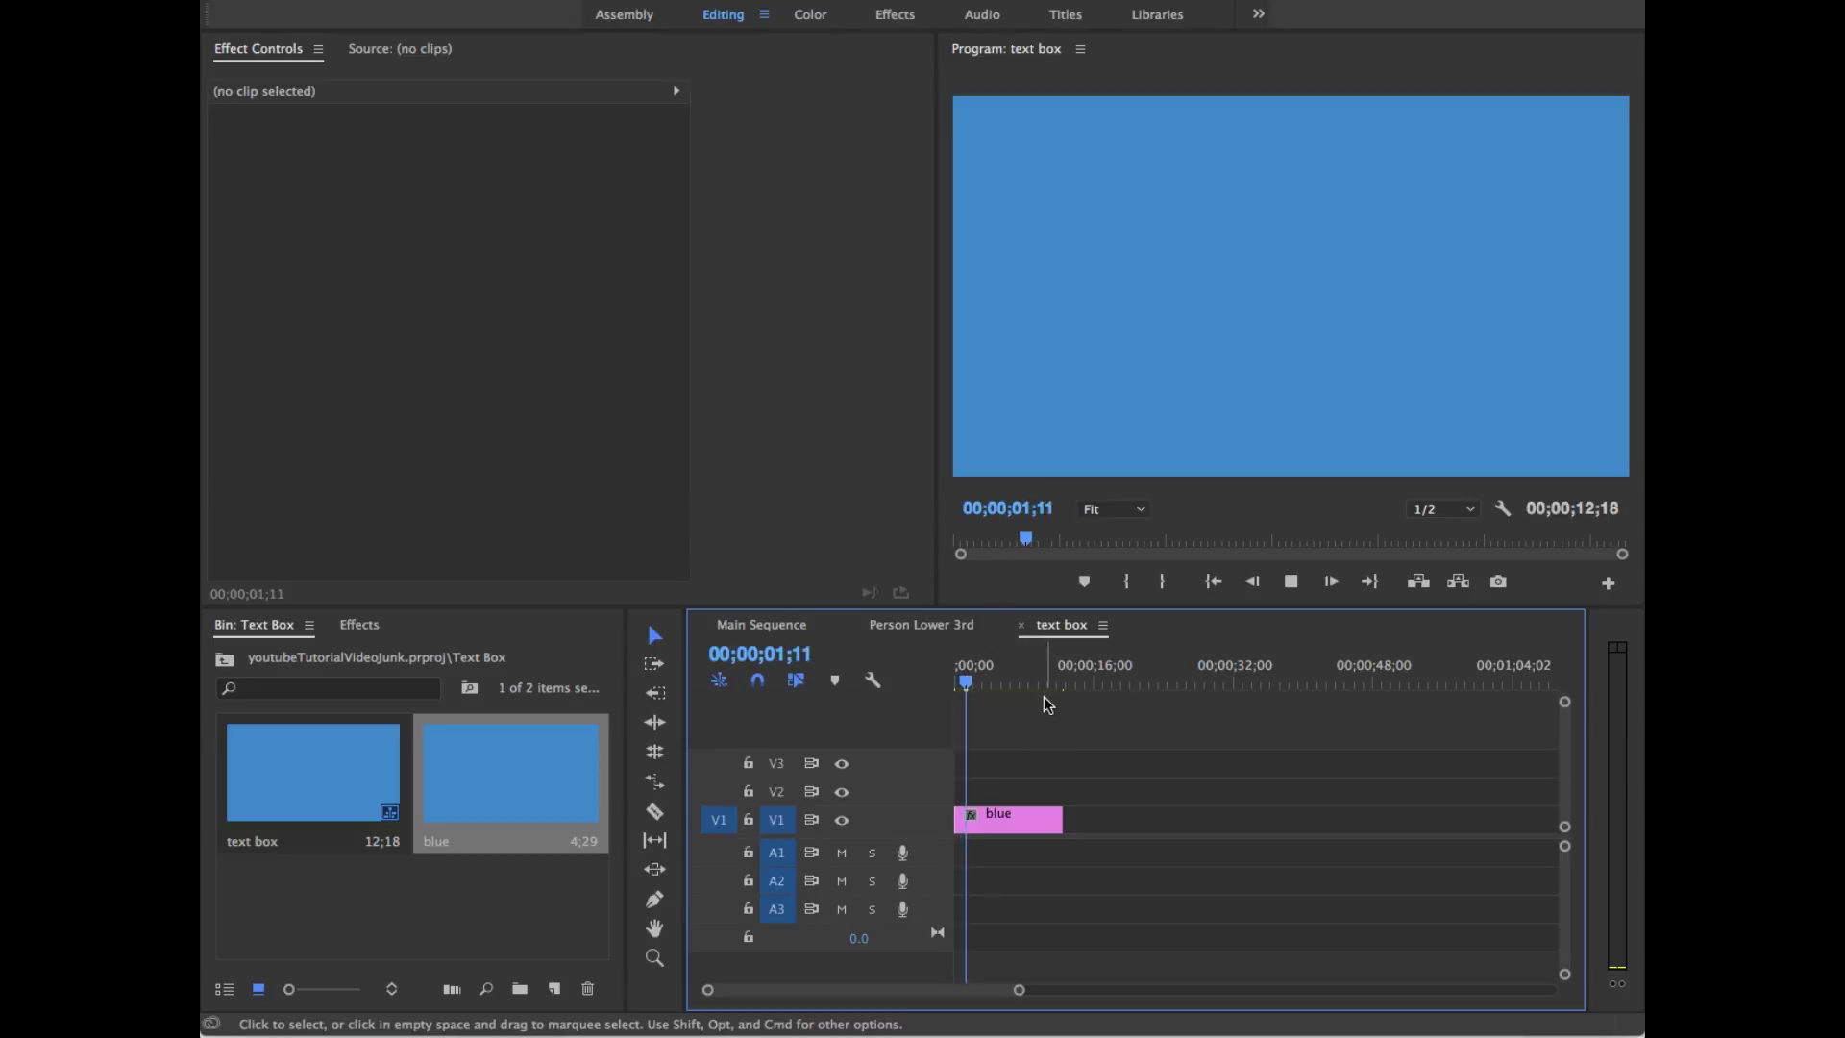
{"action": "key", "text": "space"}
{"action": "key", "text": "Home"}
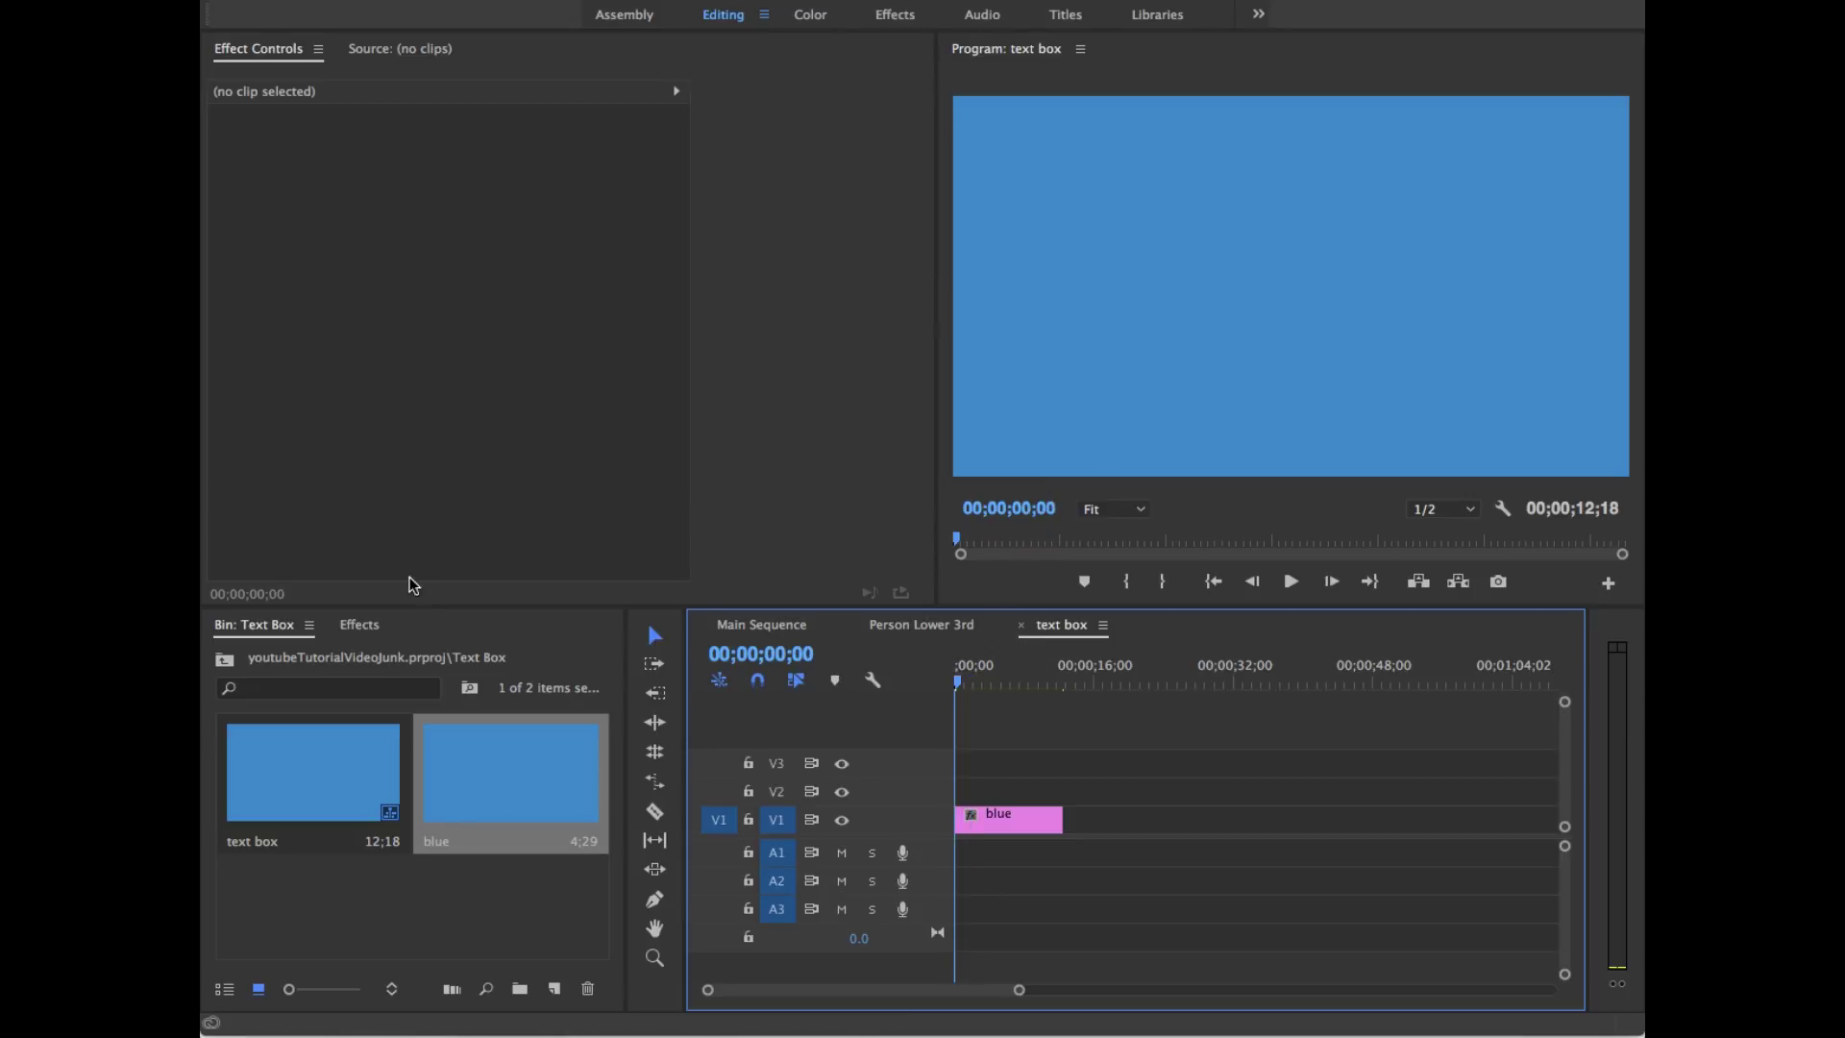
{"action": "left_click", "coordinate": [986, 817]}
Step: Apply Crop to the blue clip with Left 4%, Top 9%, Right 51%, Bottom 39%
{"action": "left_click", "coordinate": [359, 625]}
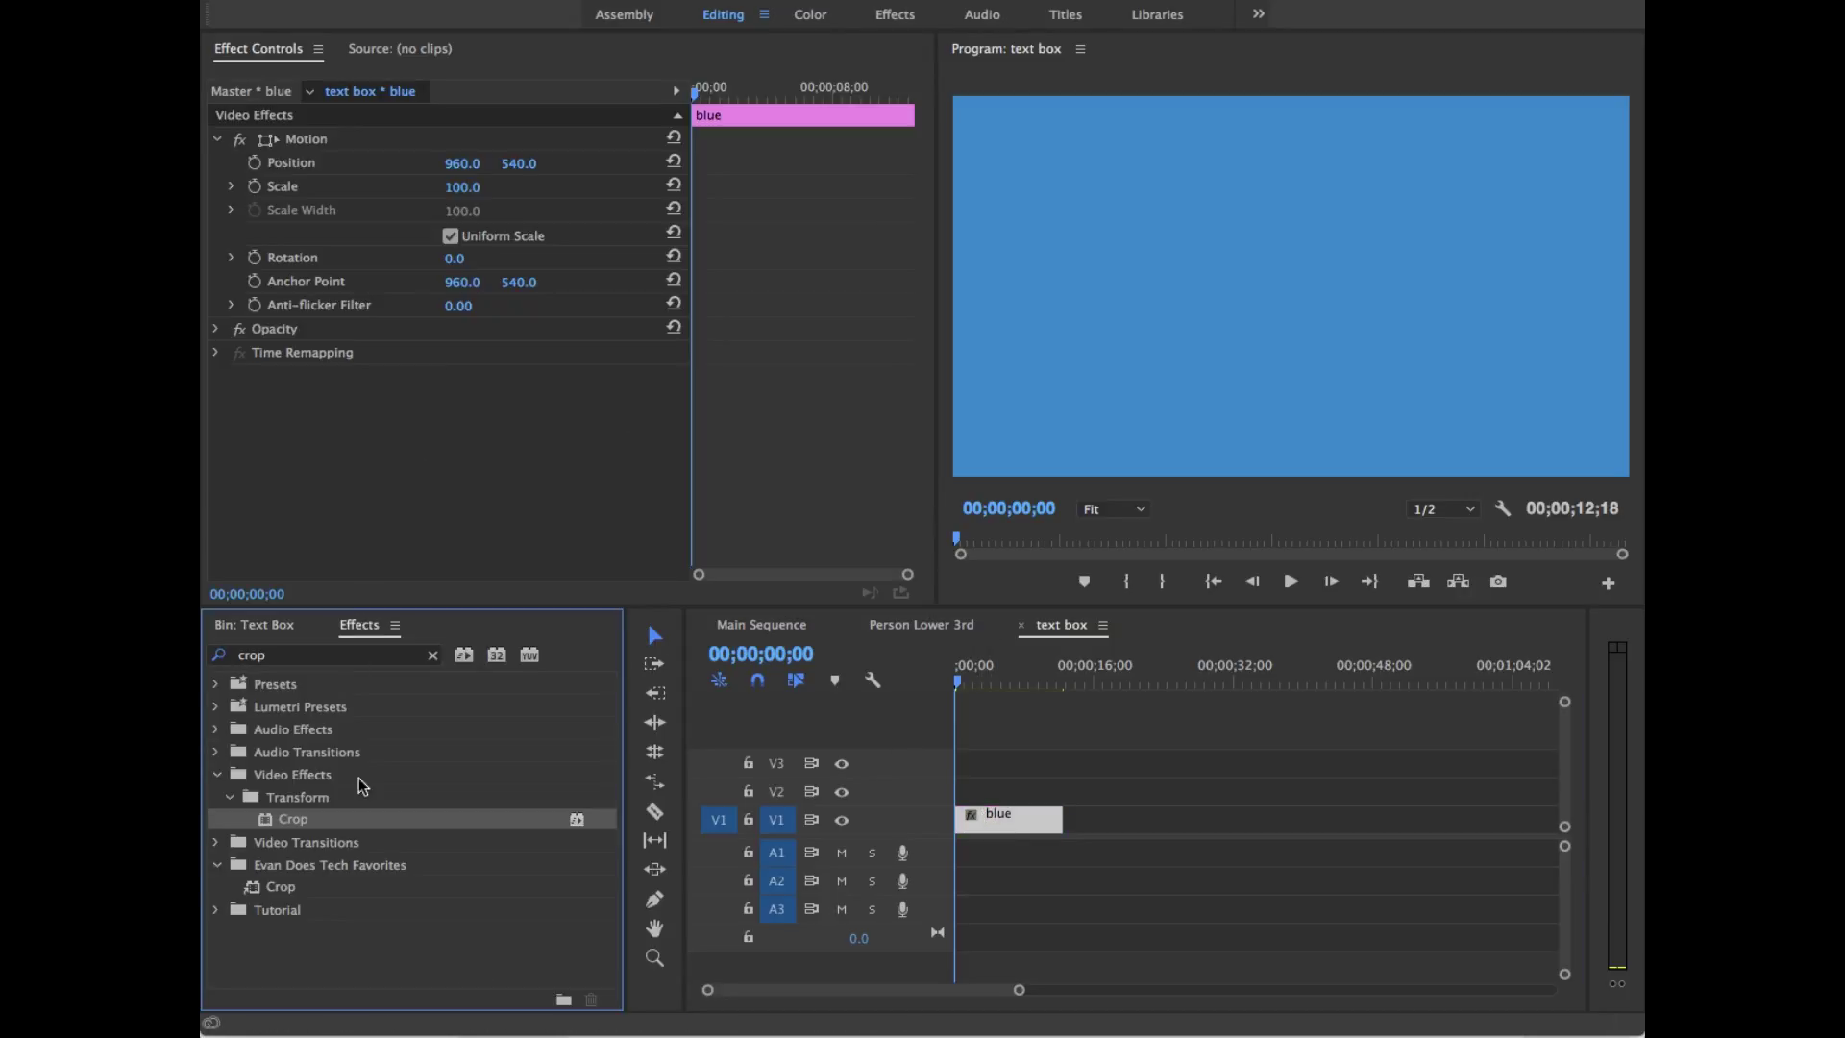
{"action": "left_click_drag", "start_coordinate": [330, 829], "coordinate": [1006, 822]}
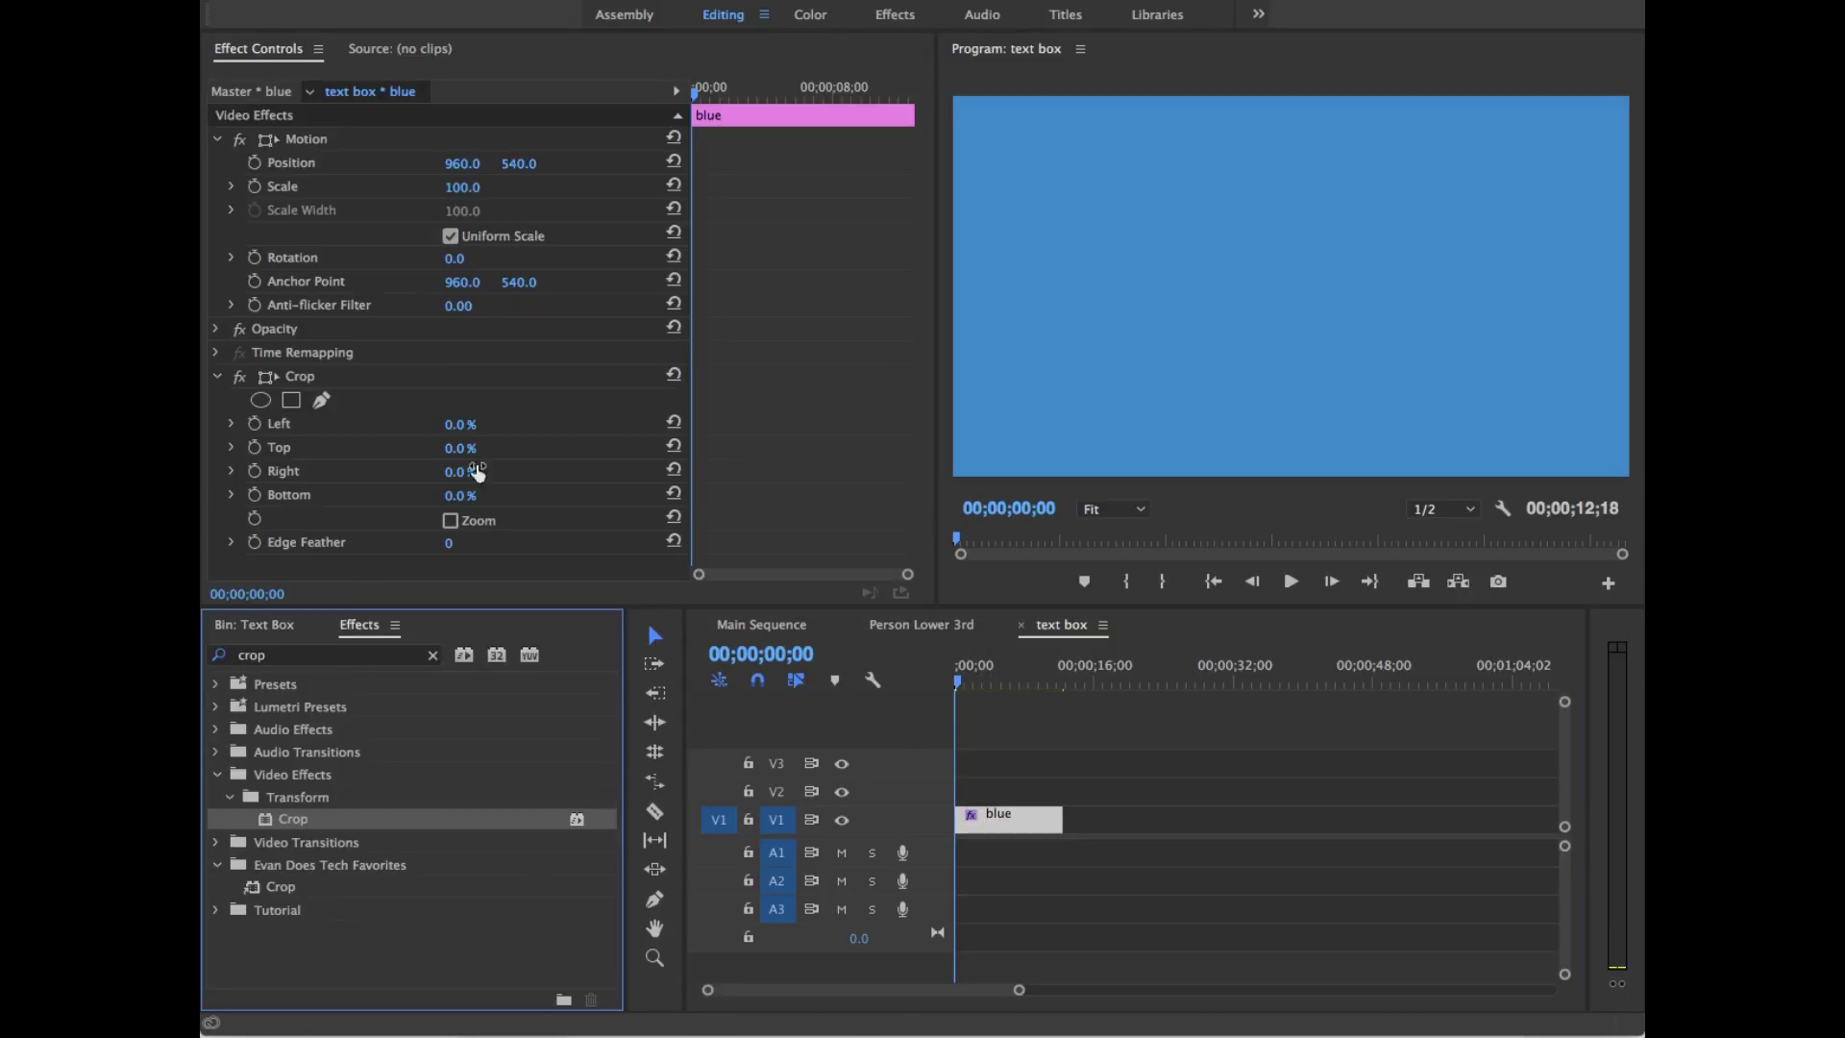
{"action": "left_click_drag", "start_coordinate": [459, 423], "coordinate": [496, 495]}
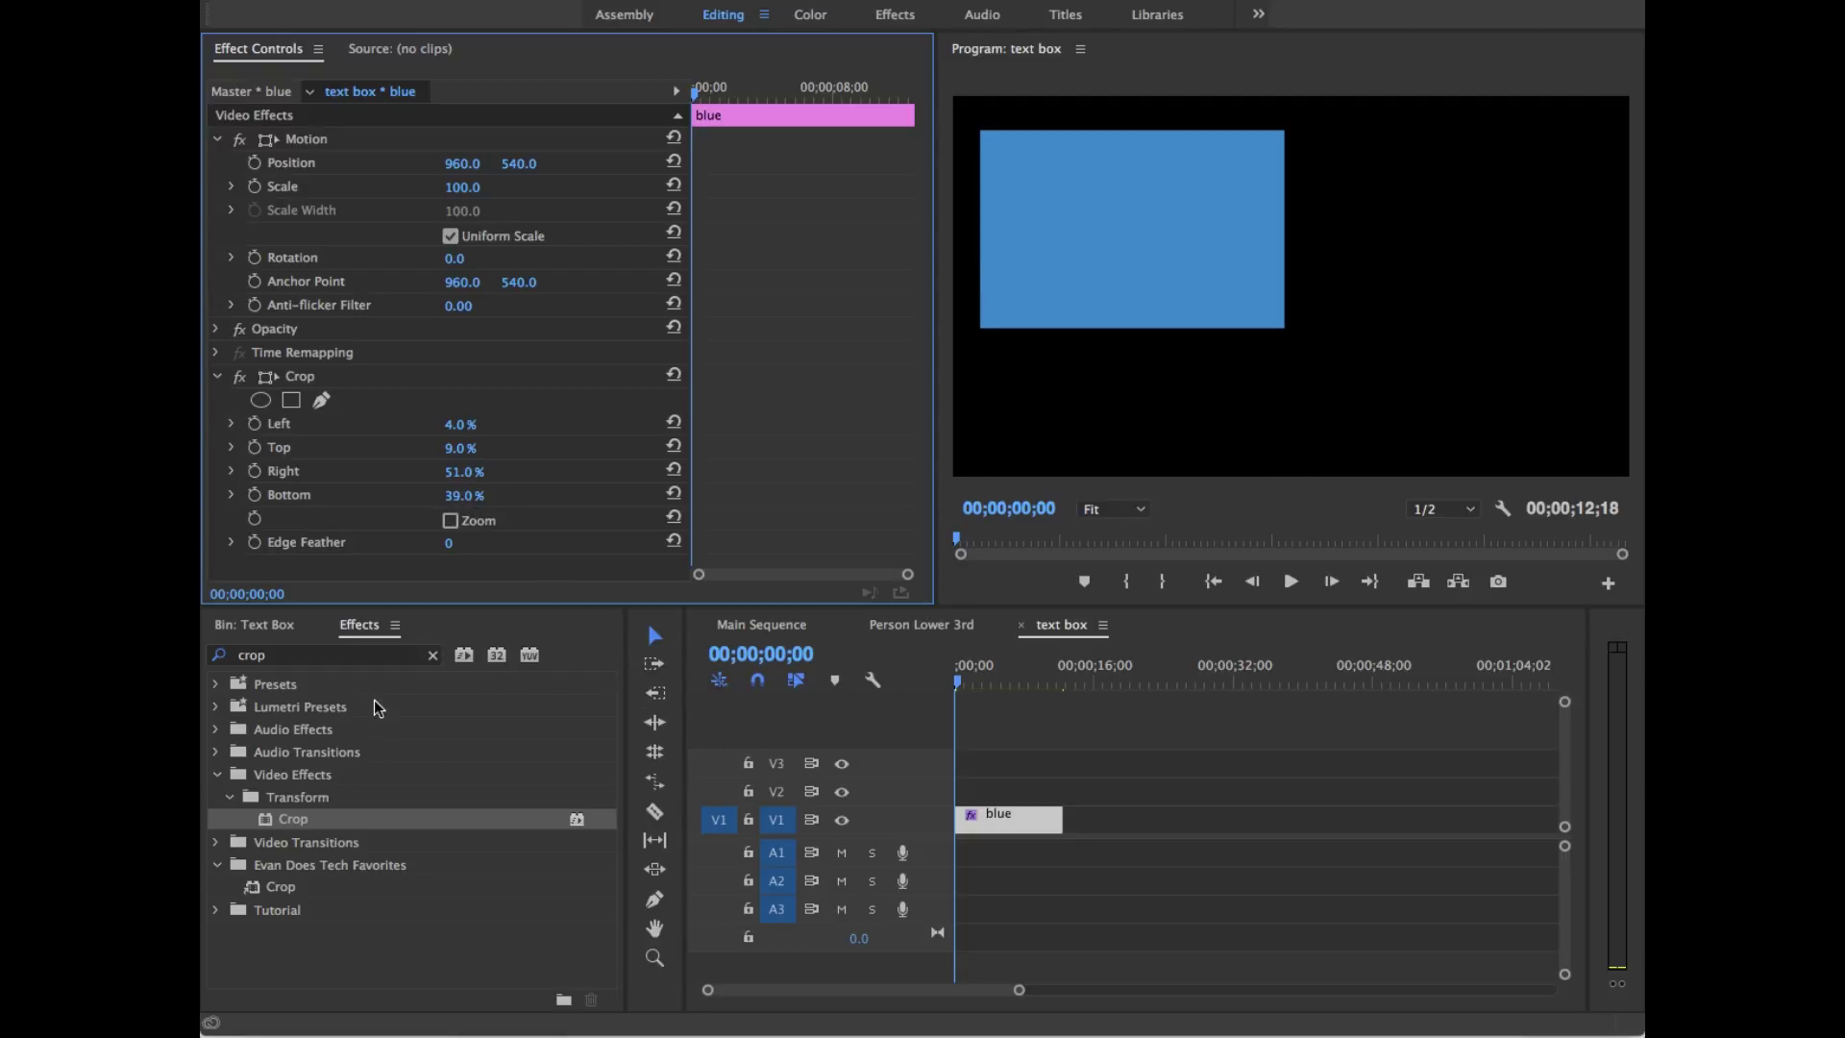
Step: Create a new title named 'text' in the Text Box bin
{"action": "left_click", "coordinate": [274, 625]}
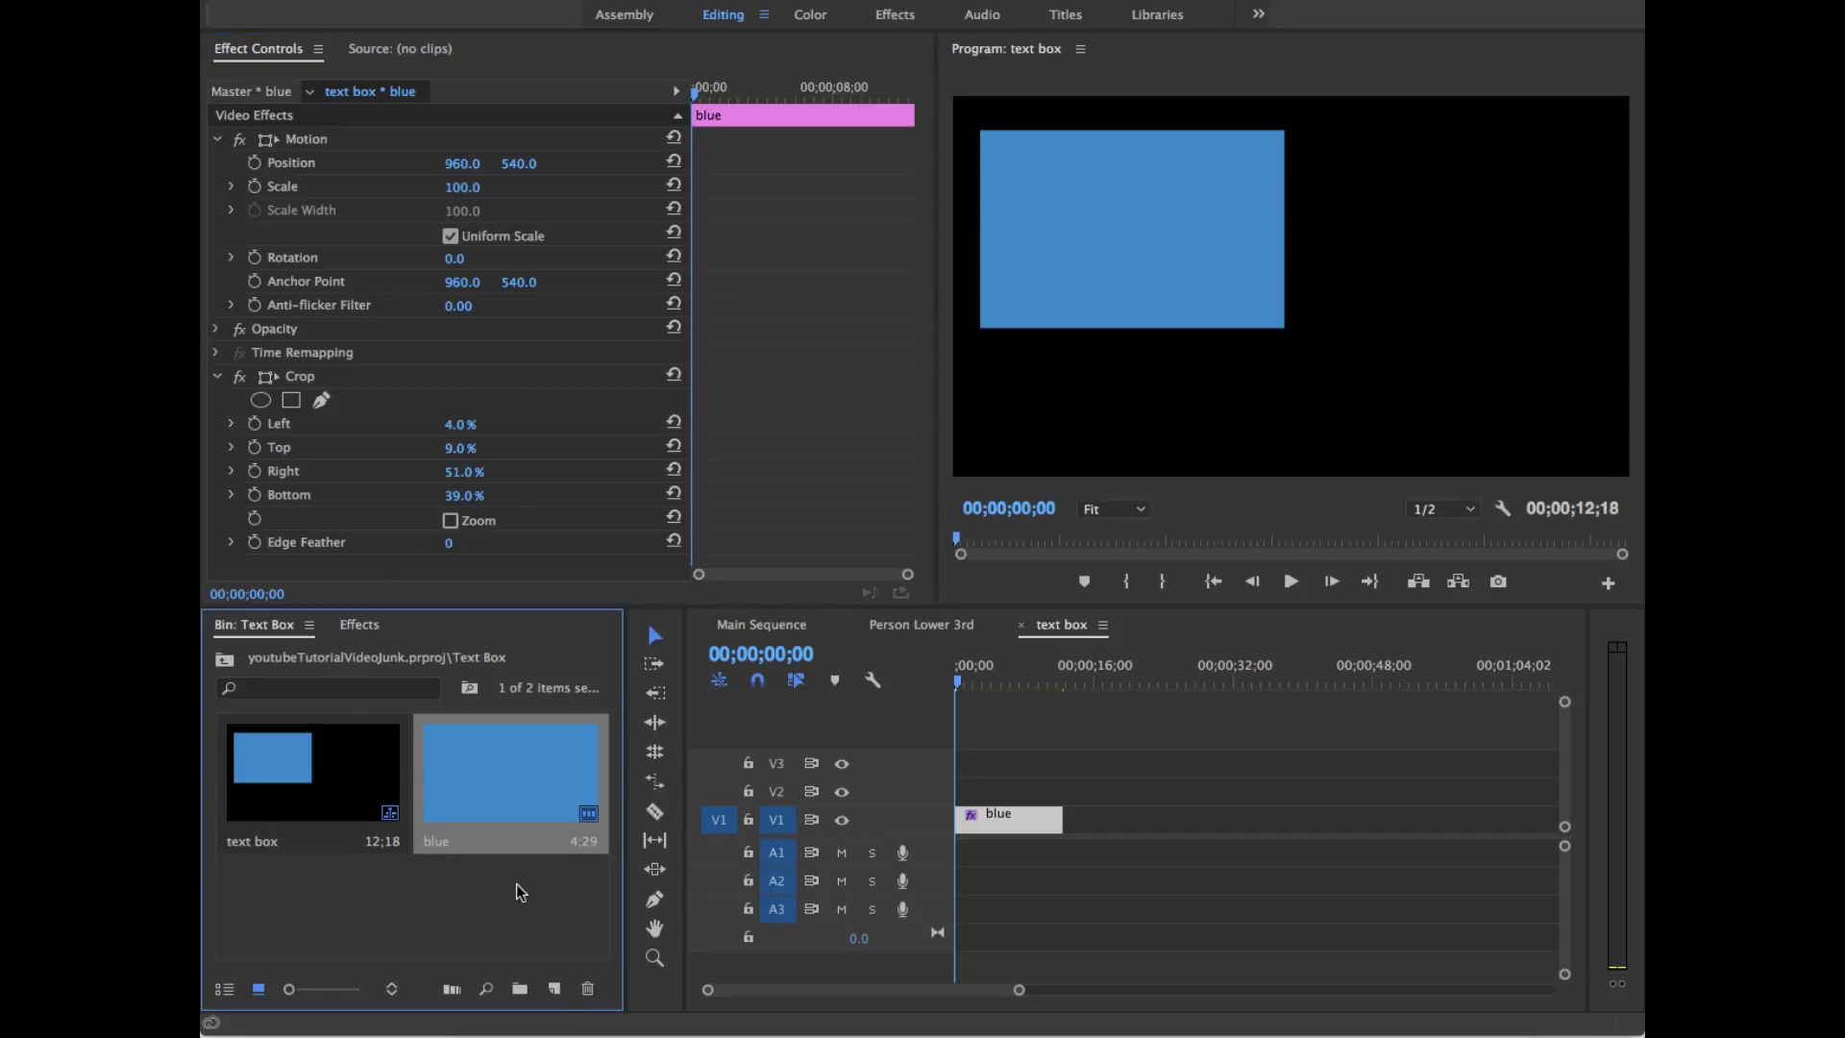
{"action": "left_click", "coordinate": [553, 989]}
{"action": "left_click", "coordinate": [651, 877]}
{"action": "type", "text": "text"}
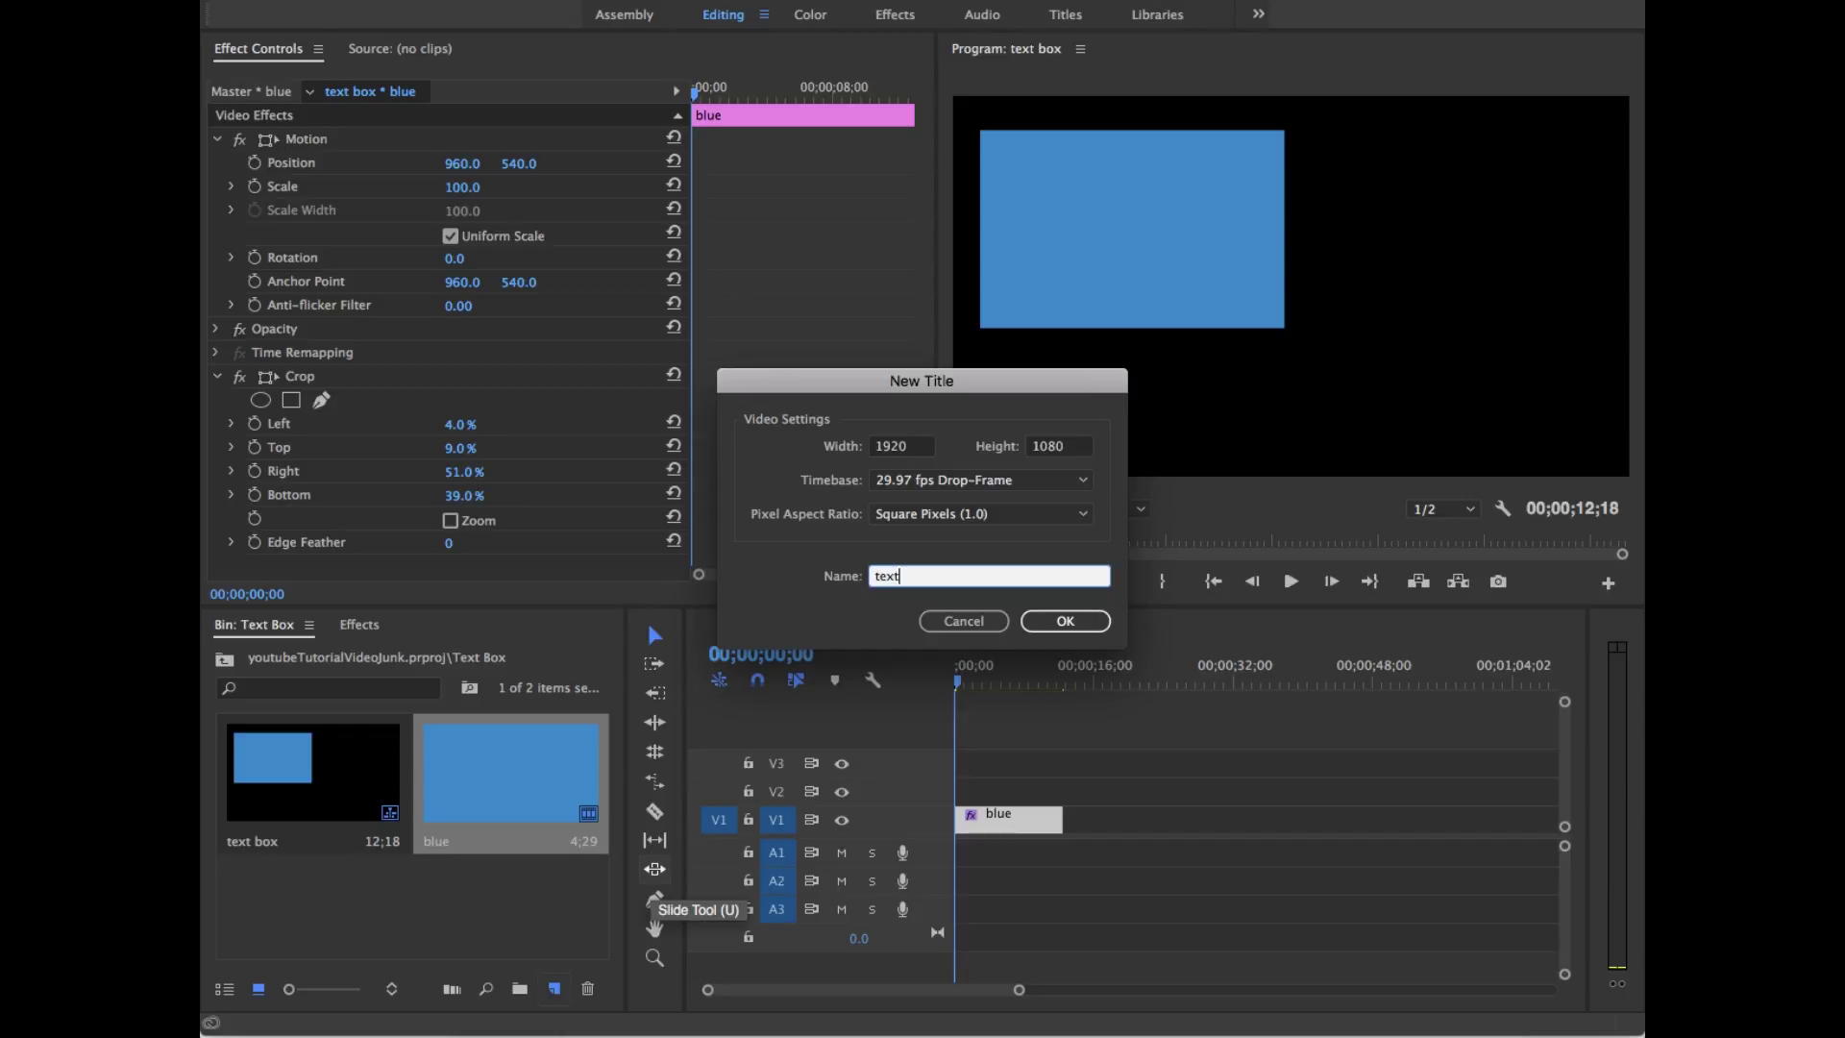
{"action": "key", "text": "Return"}
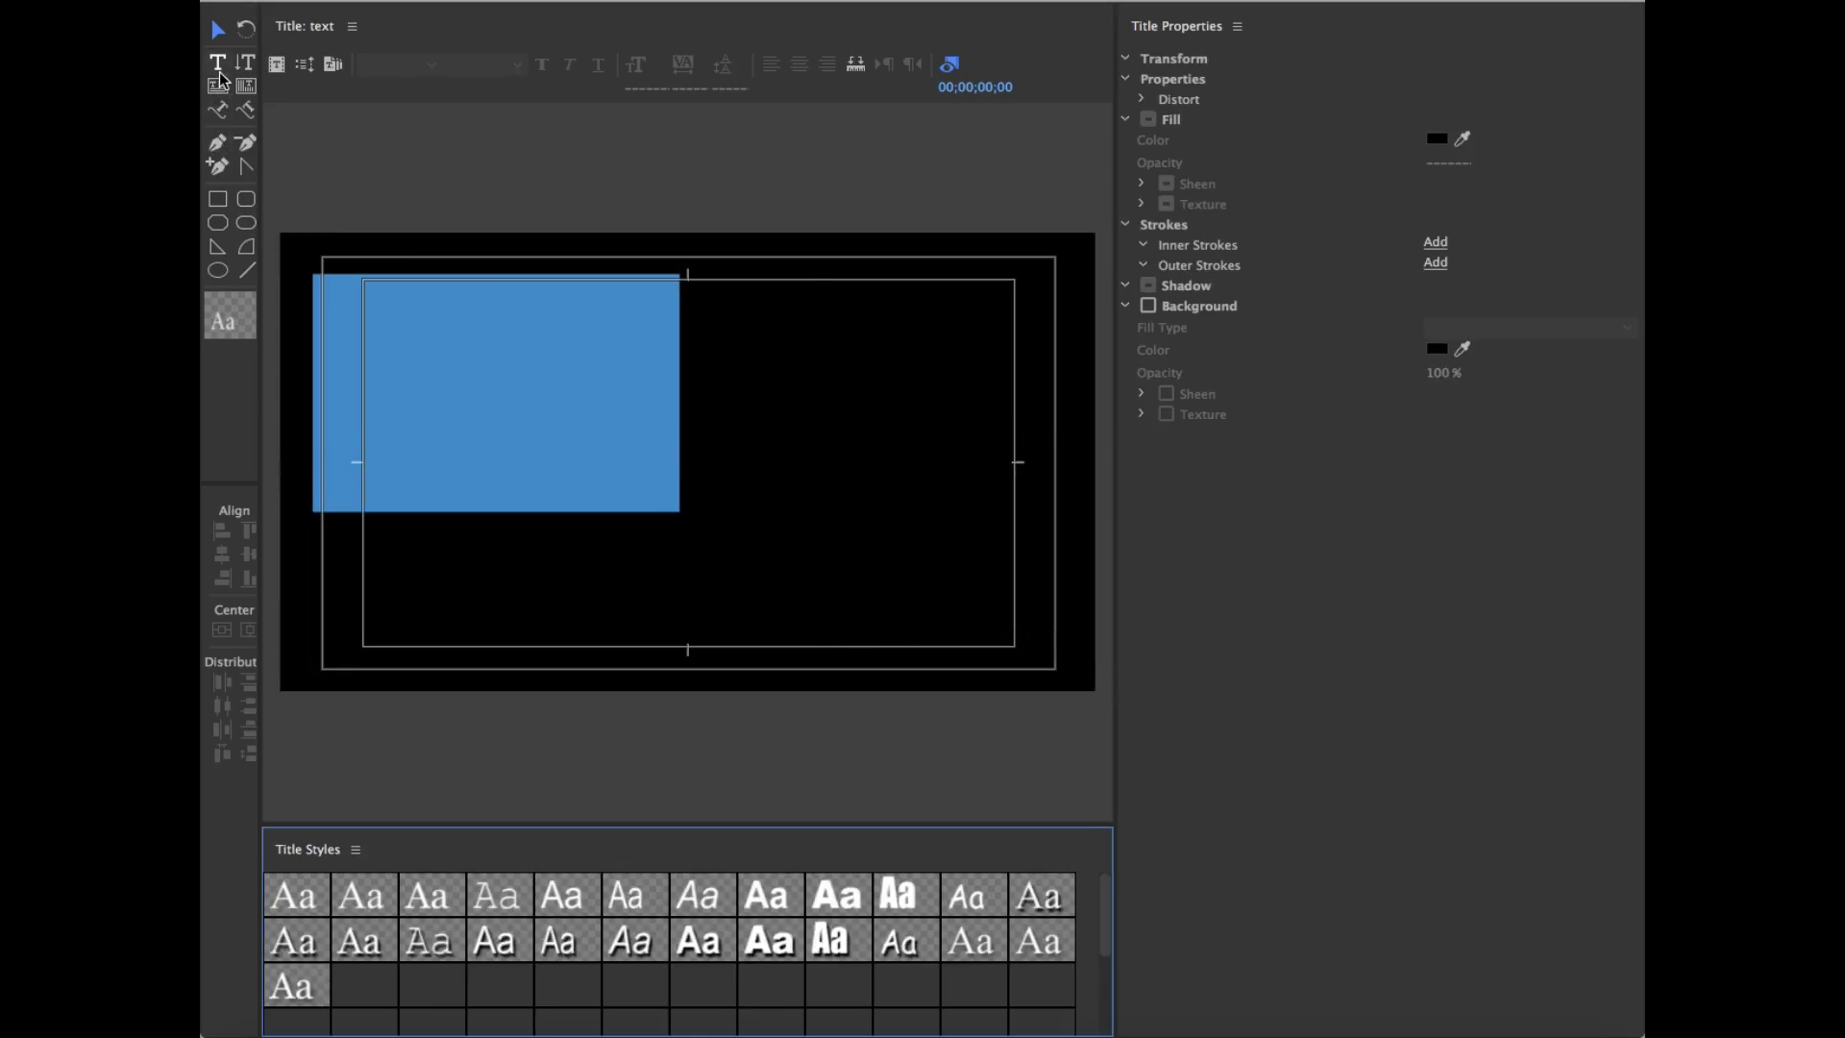
Step: Type a 'Title' heading in a shadowed Impact style followed by dash bullet lines
{"action": "left_click", "coordinate": [219, 67]}
{"action": "left_click", "coordinate": [348, 284]}
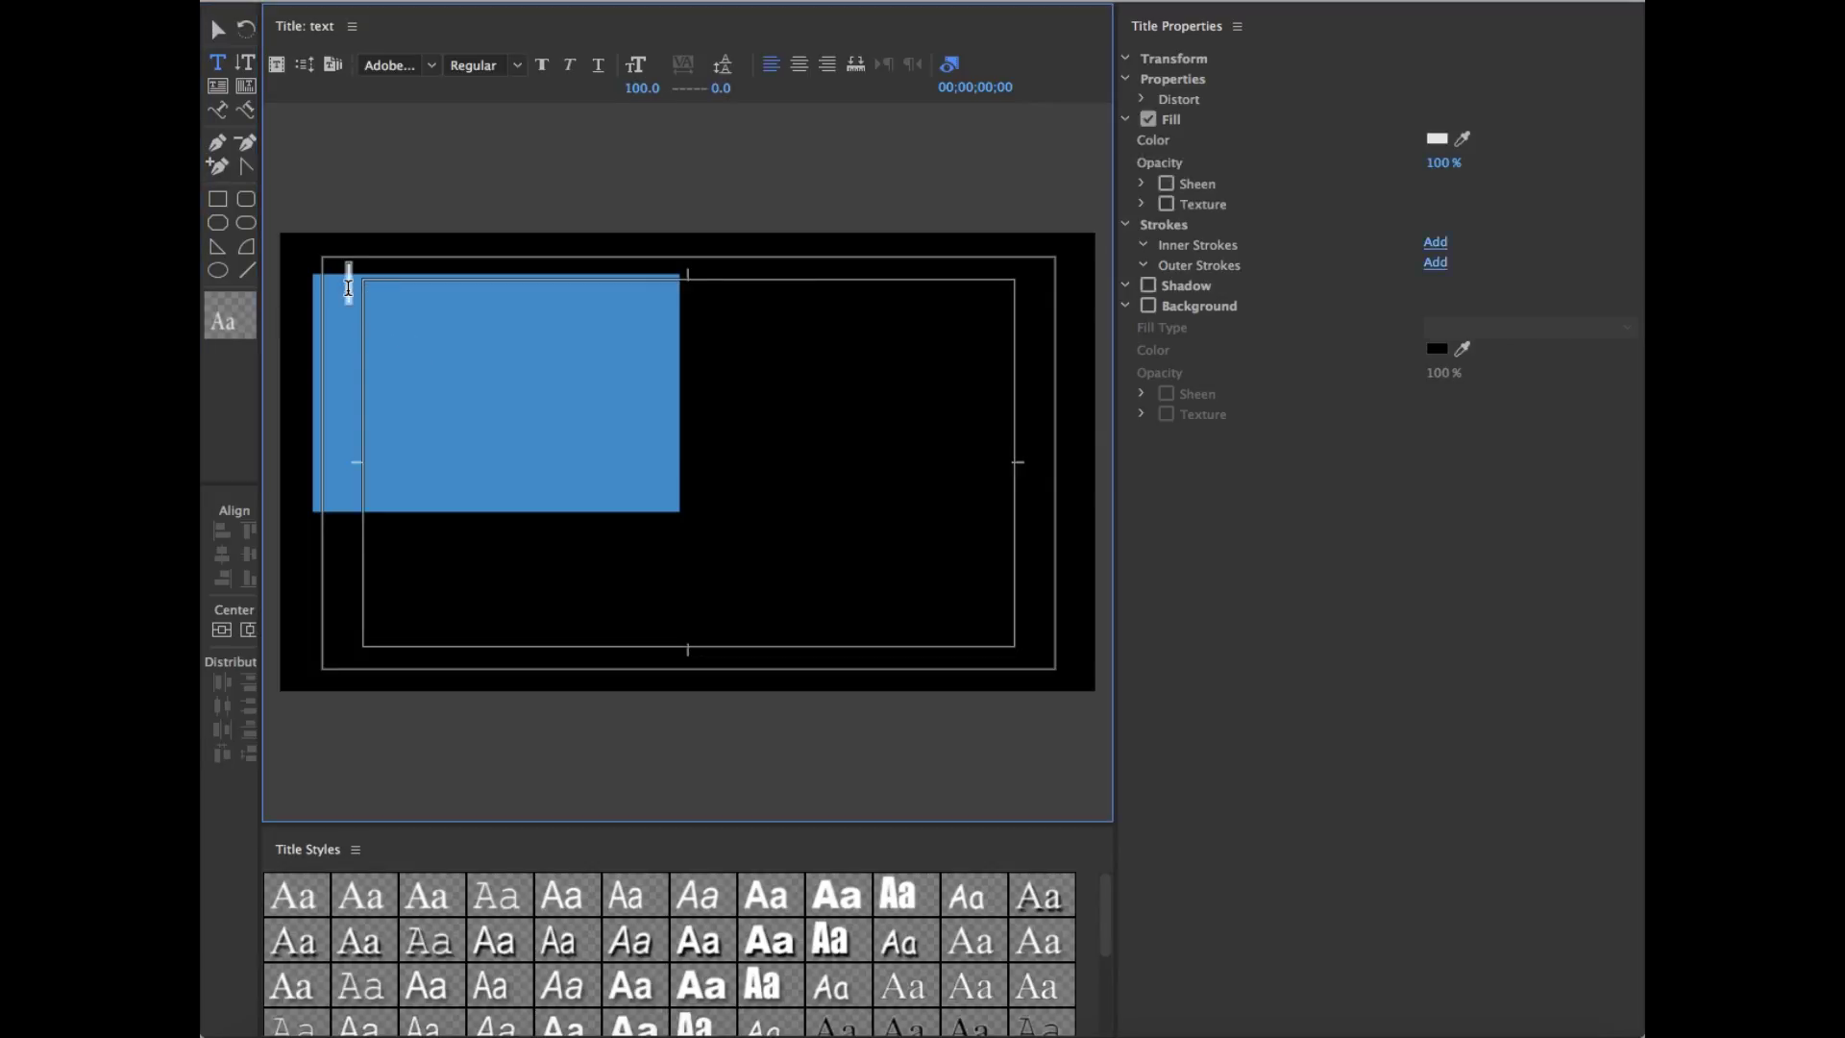
{"action": "left_click", "coordinate": [832, 940]}
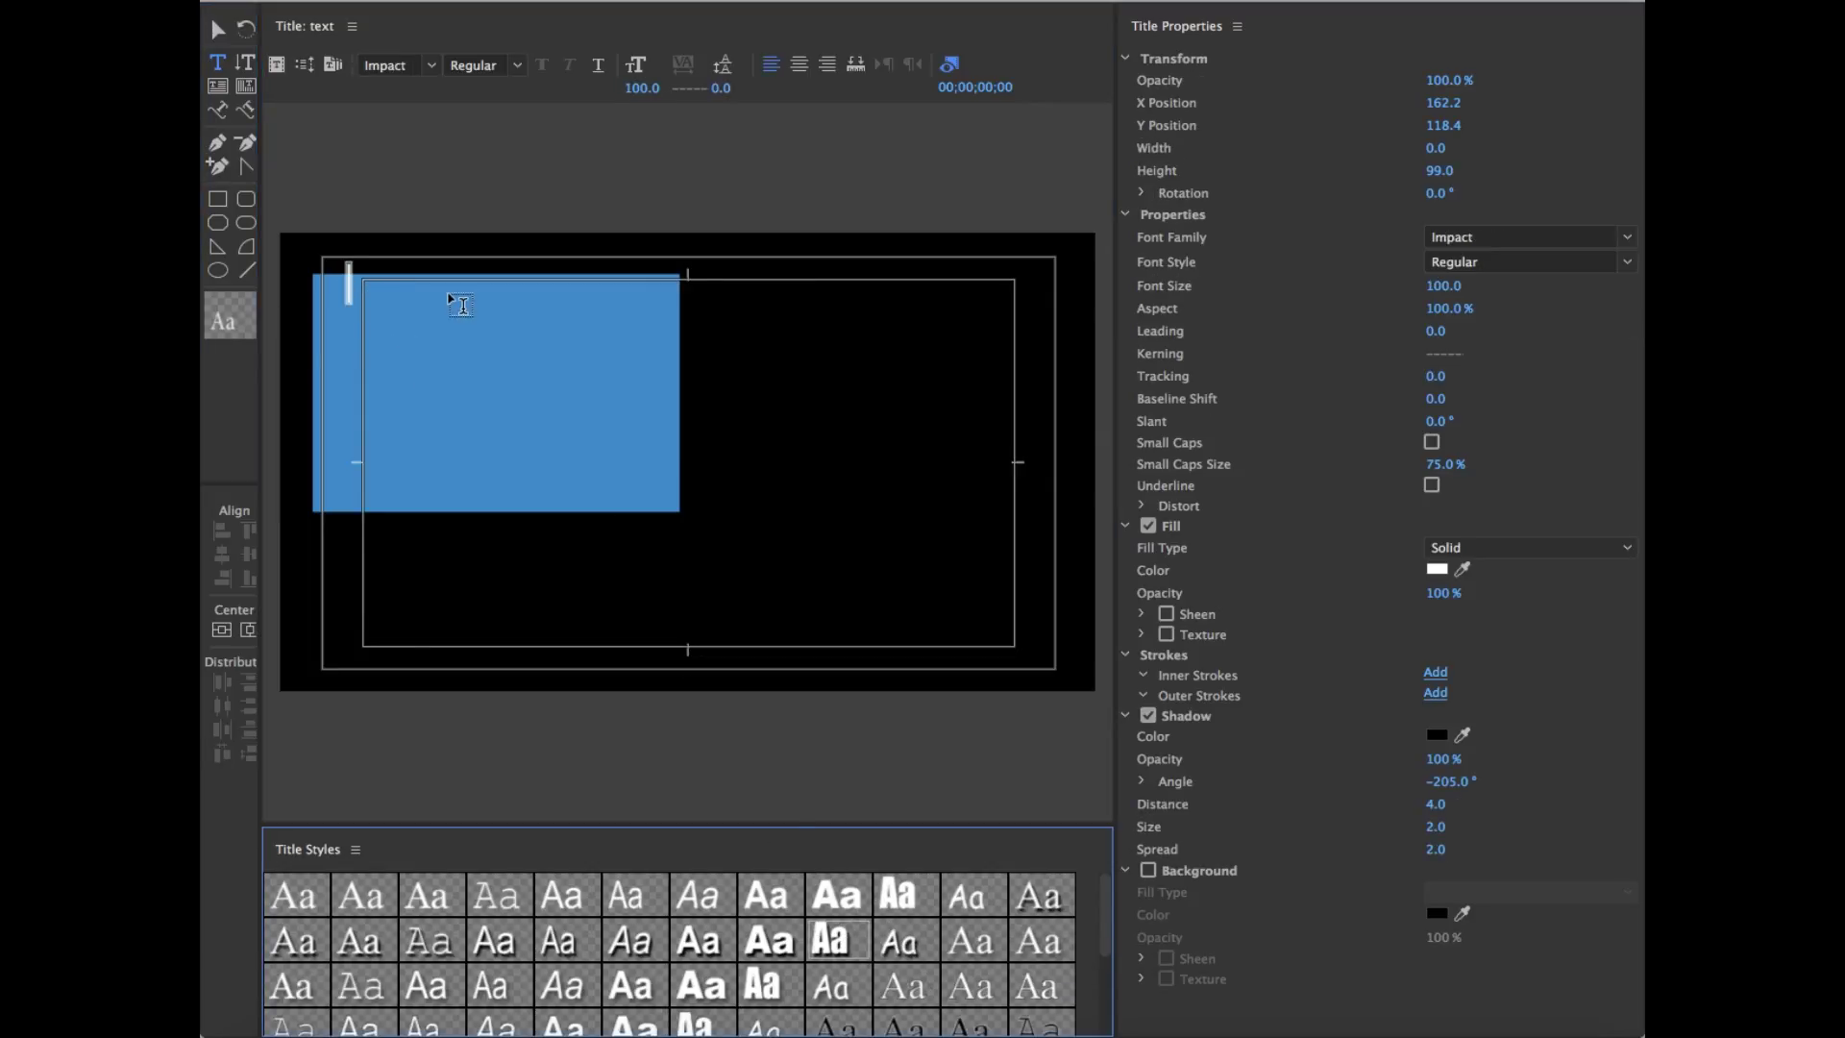
{"action": "left_click", "coordinate": [348, 290]}
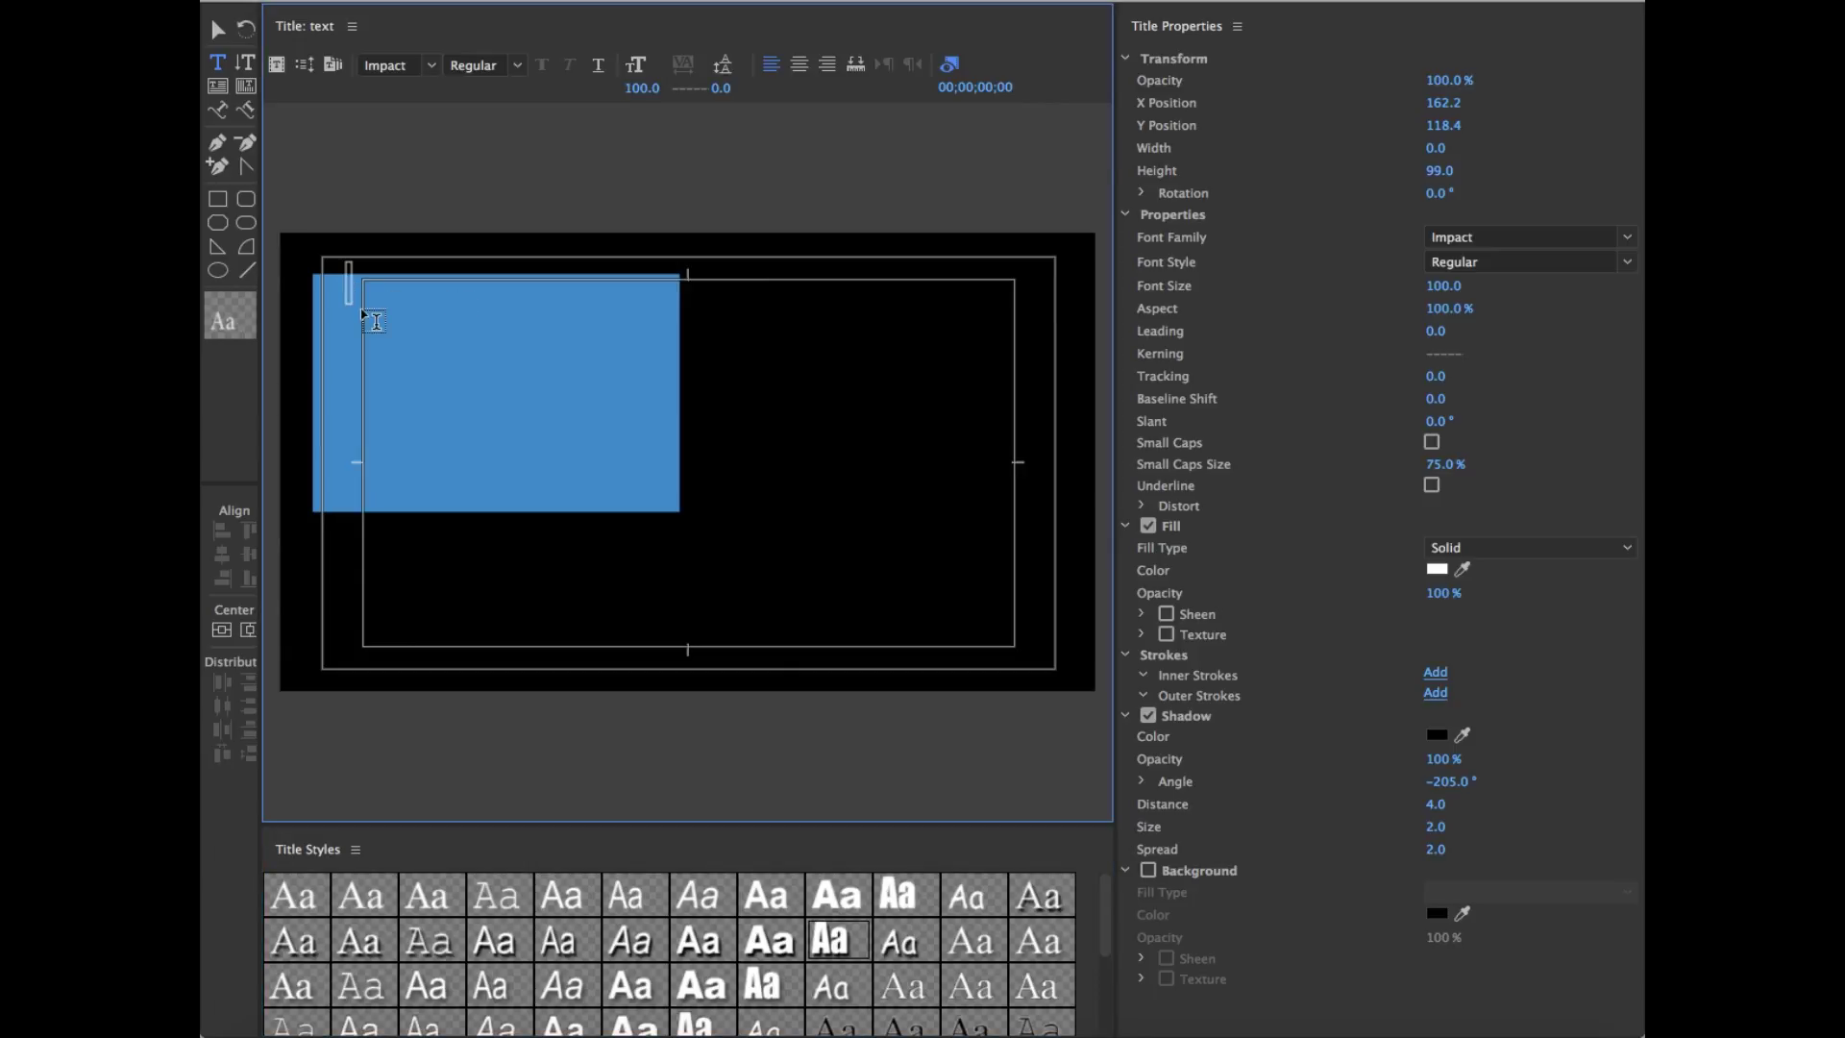
{"action": "type", "text": "Title"}
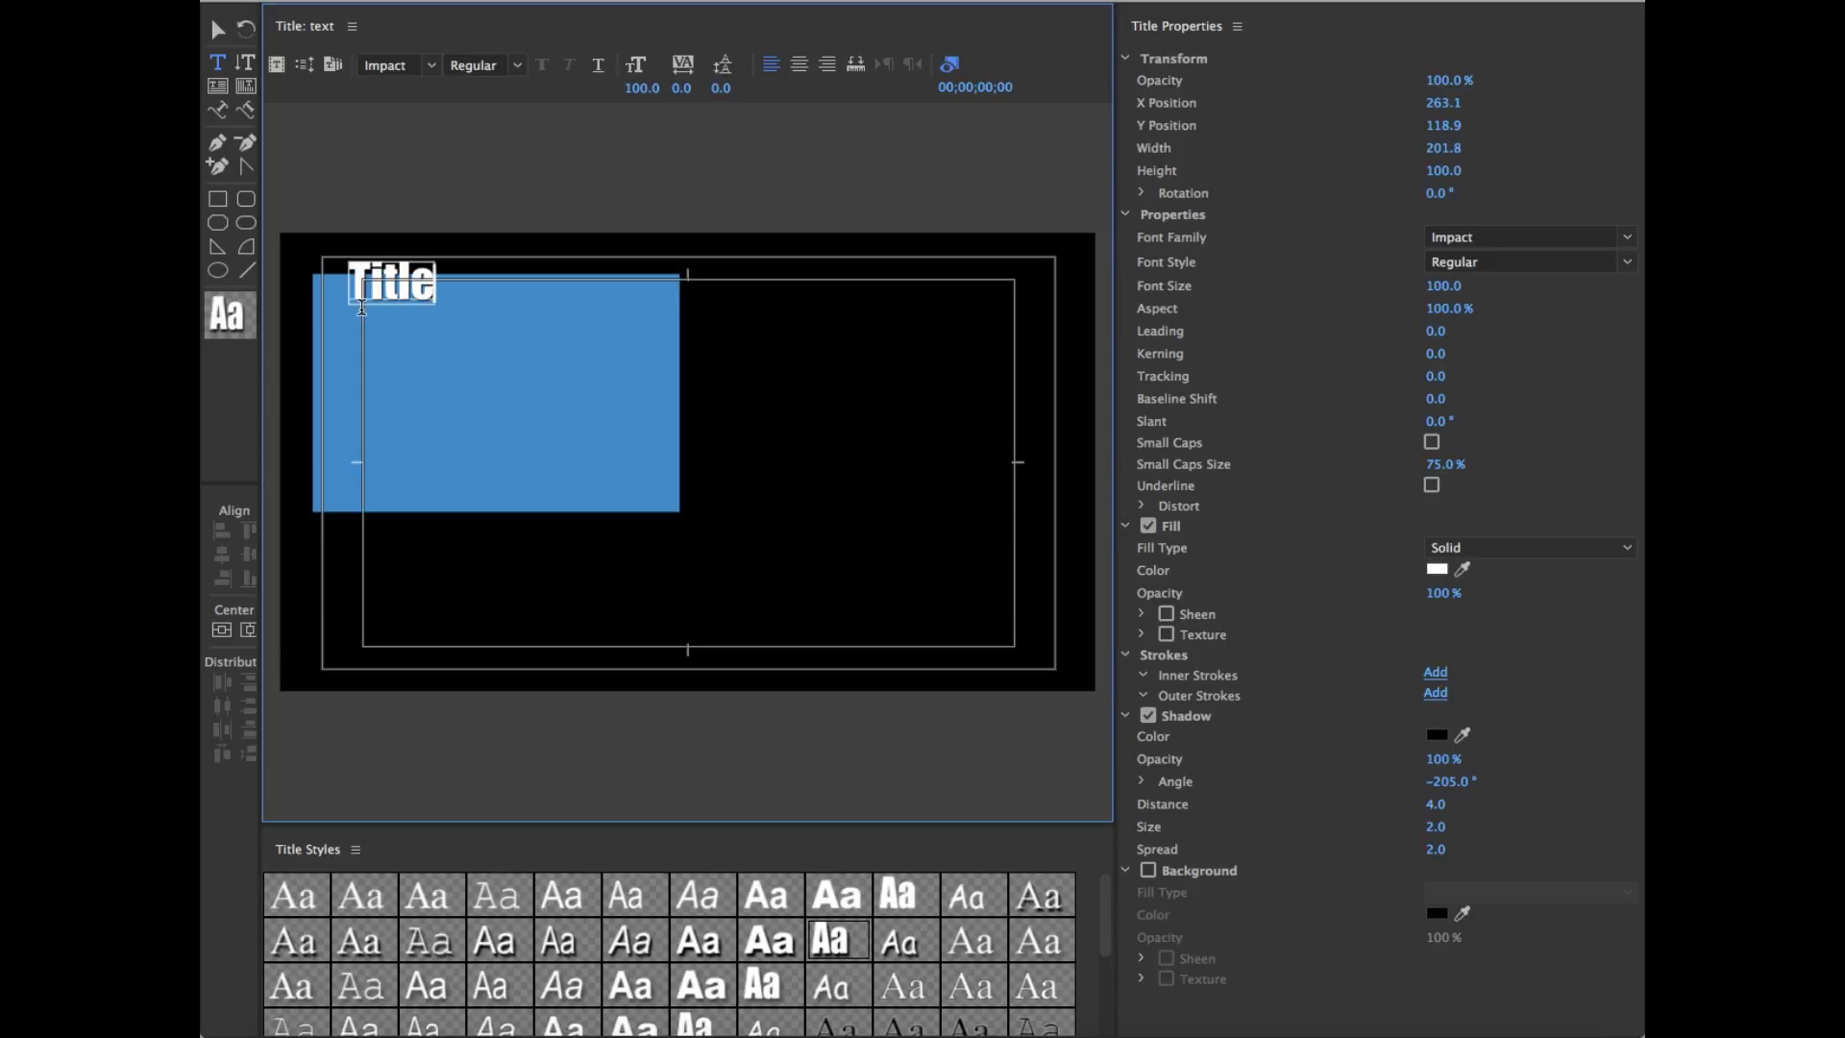
{"action": "key", "text": "Return"}
{"action": "type", "text": "- Bull"}
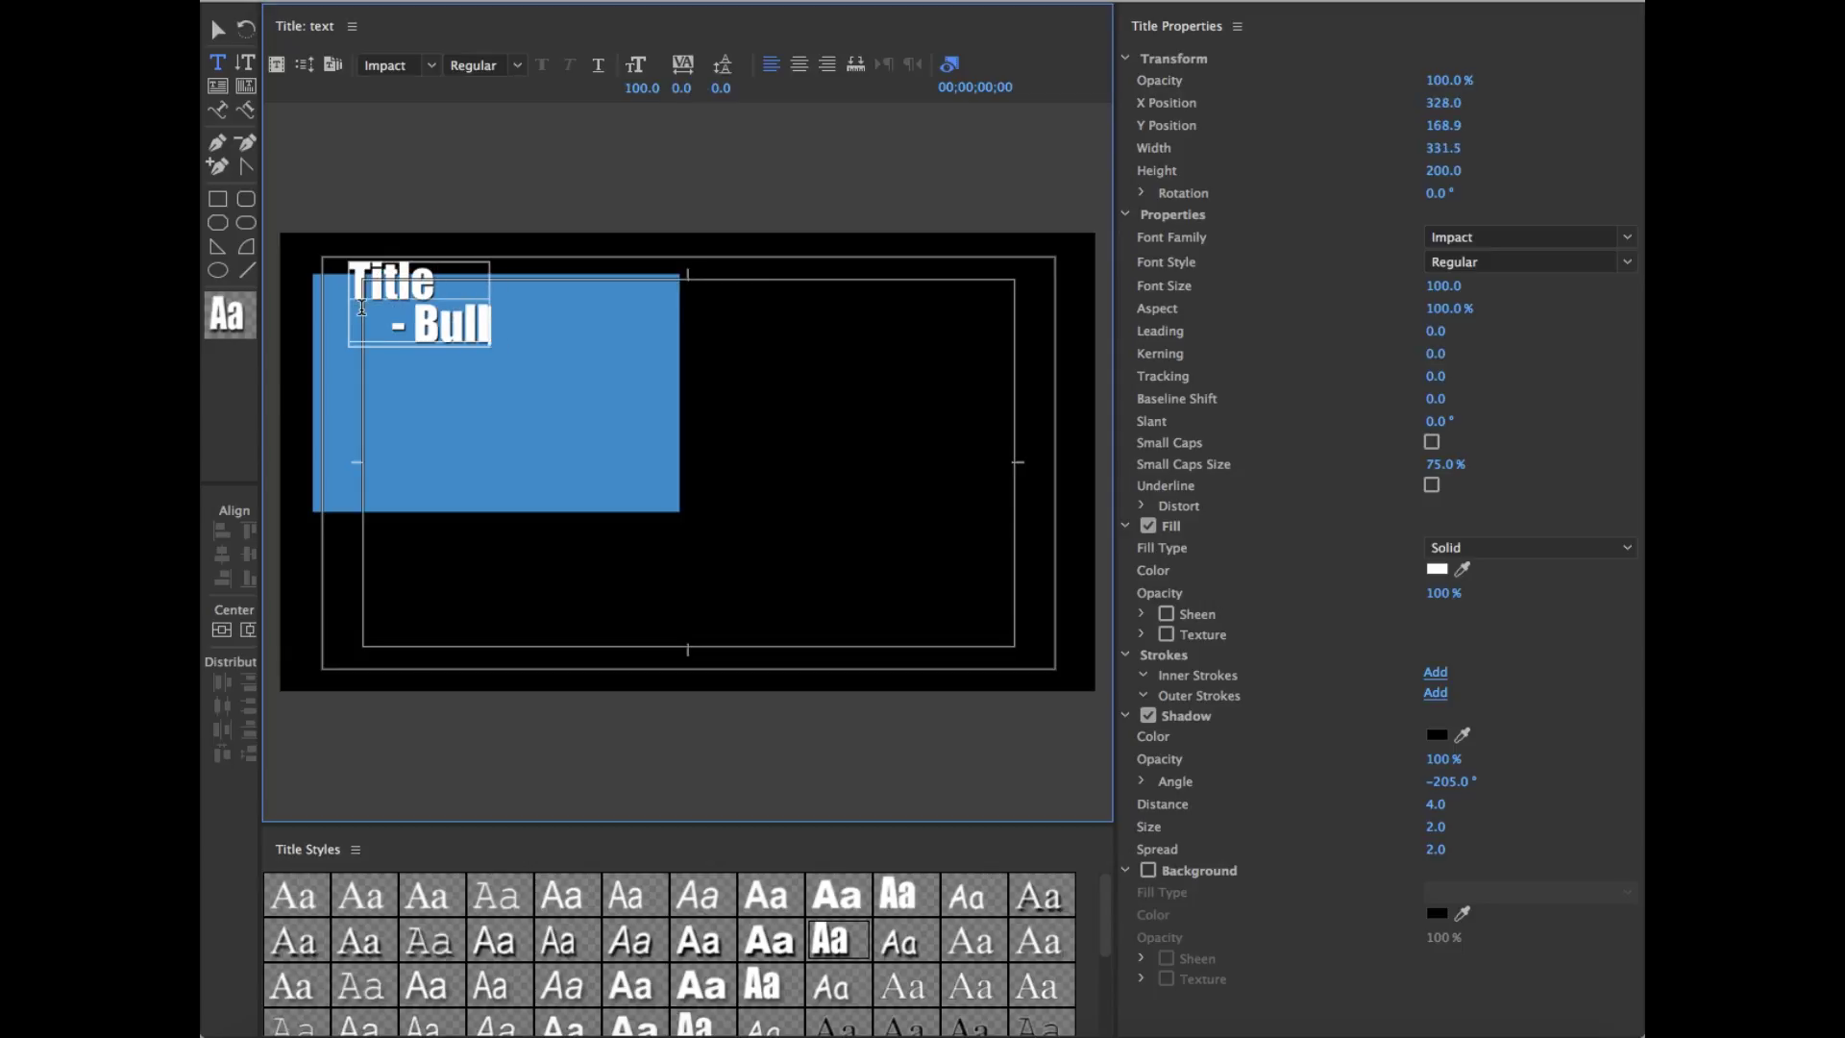
{"action": "key", "text": "BackSpace"}
{"action": "key", "text": "BackSpace"}
{"action": "key", "text": "BackSpace"}
{"action": "key", "text": "BackSpace"}
{"action": "key", "text": "Return"}
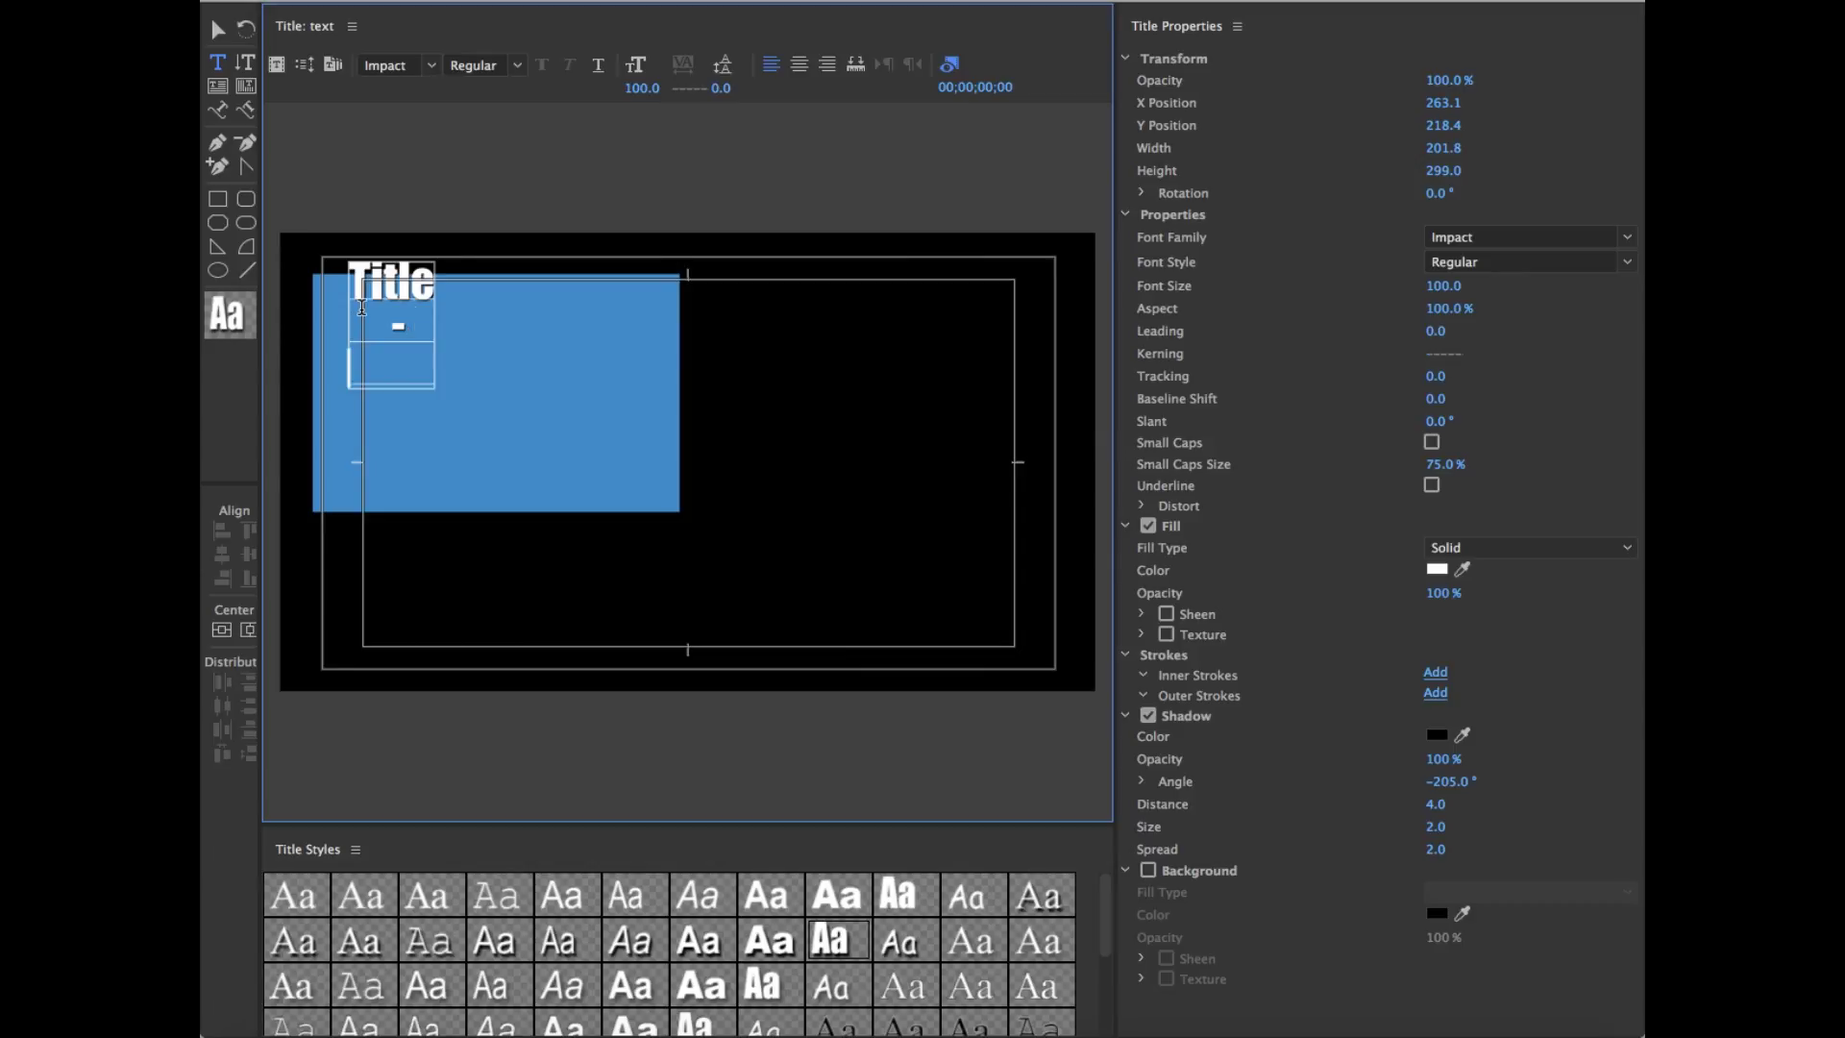
{"action": "type", "text": "-"}
{"action": "key", "text": "Return"}
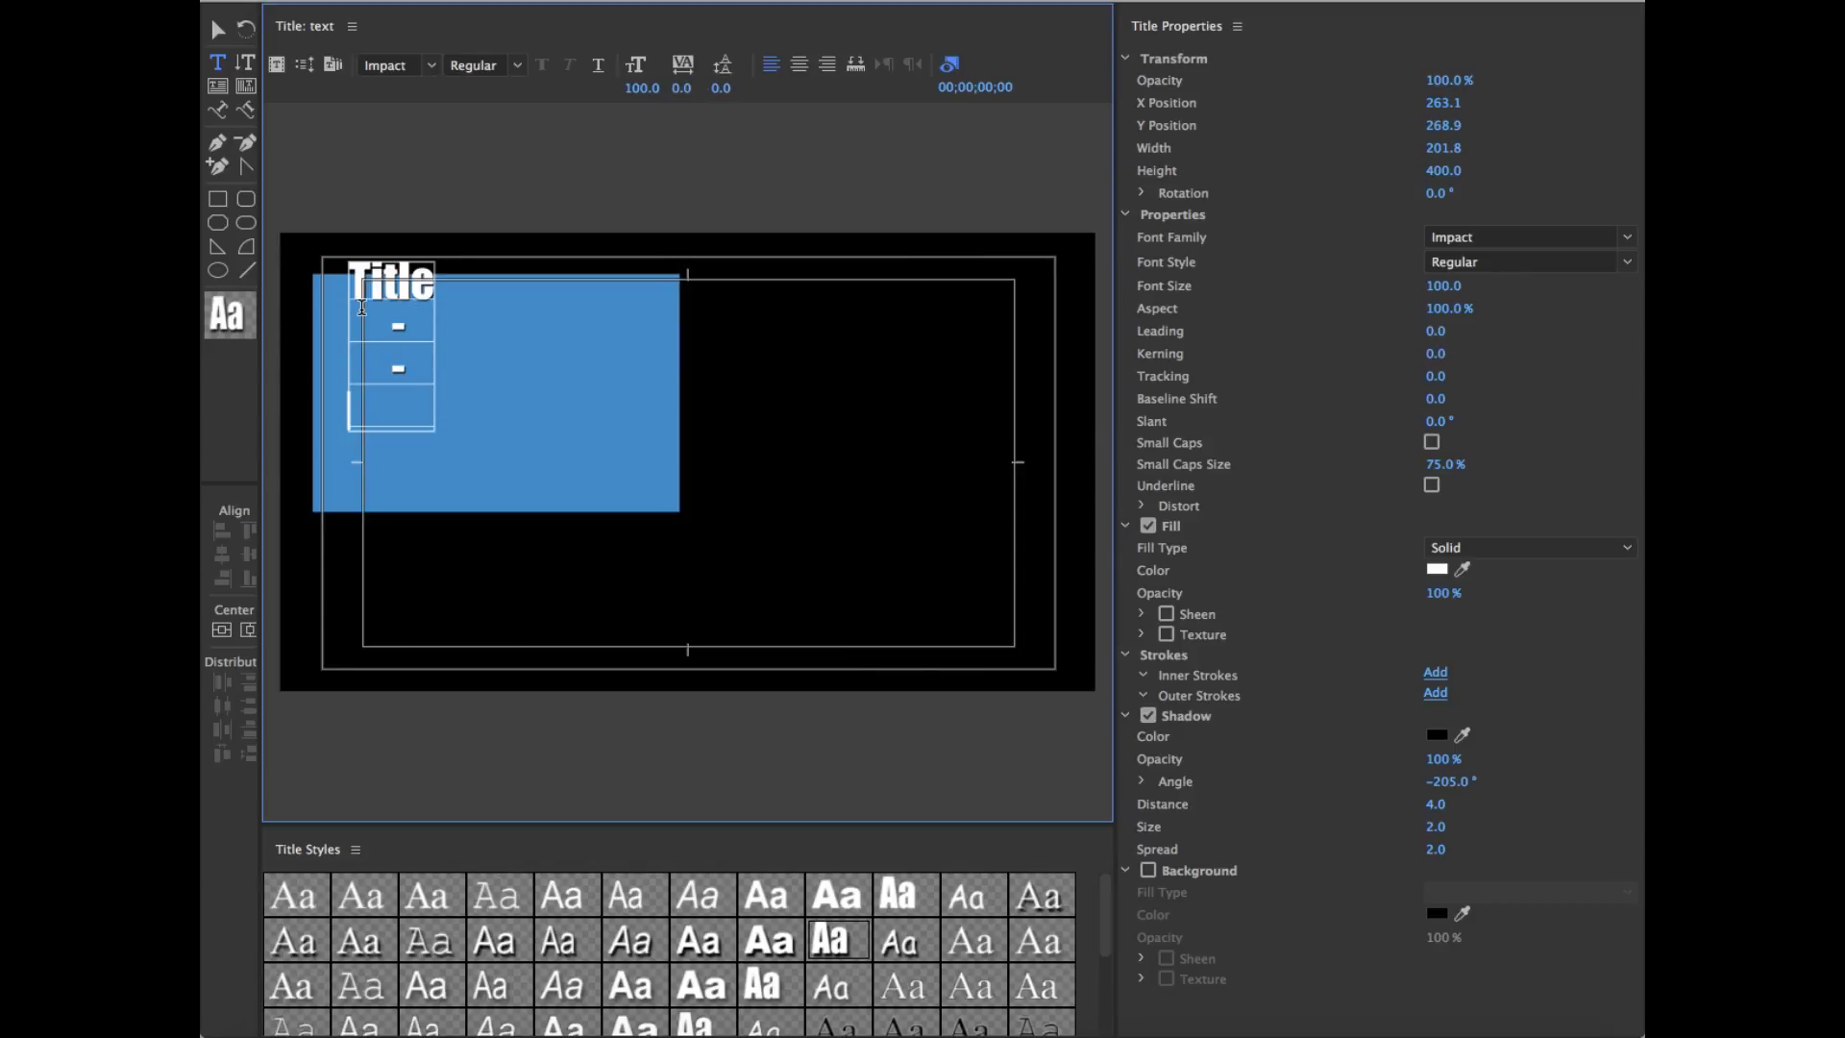
{"action": "type", "text": "-"}
{"action": "key", "text": "Return"}
Step: Shrink the bullets, enlarge the heading to 116, add another dash, and move the block onto the blue box
{"action": "left_click_drag", "start_coordinate": [432, 509], "coordinate": [373, 308]}
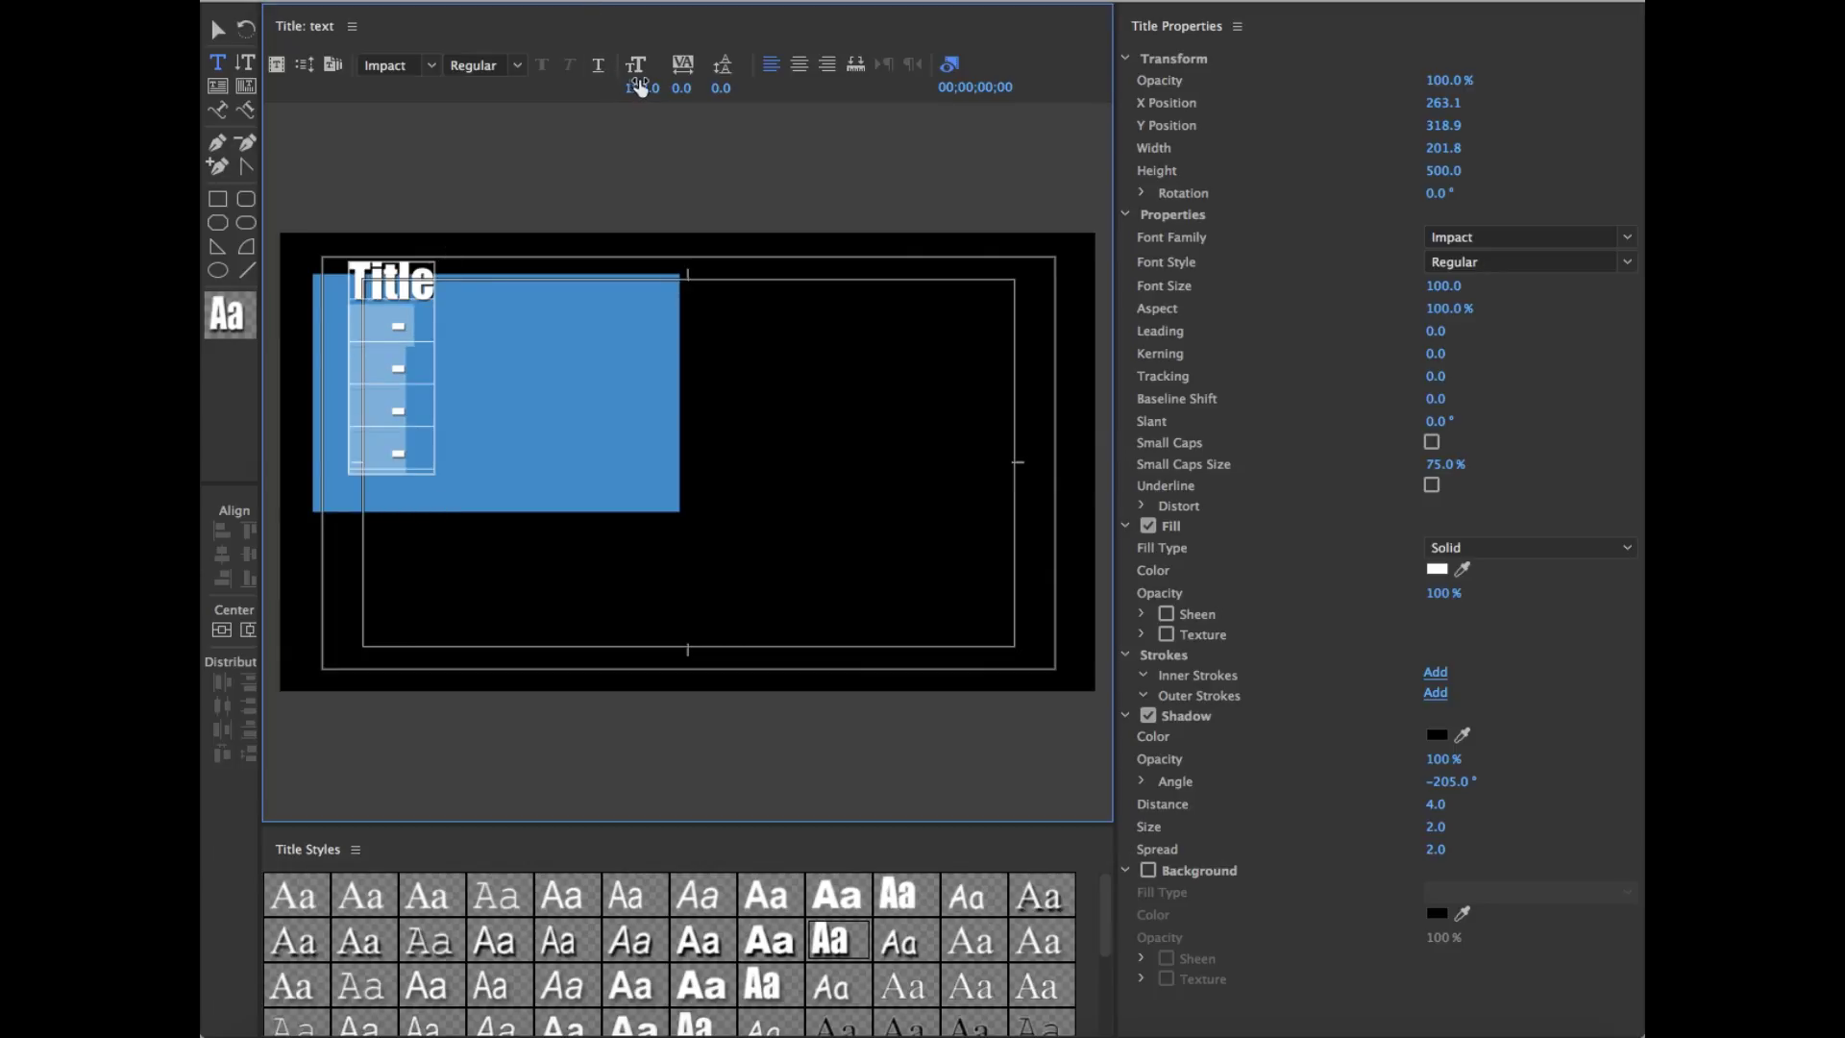
{"action": "left_click_drag", "start_coordinate": [640, 88], "coordinate": [623, 88]}
{"action": "left_click", "coordinate": [427, 279]}
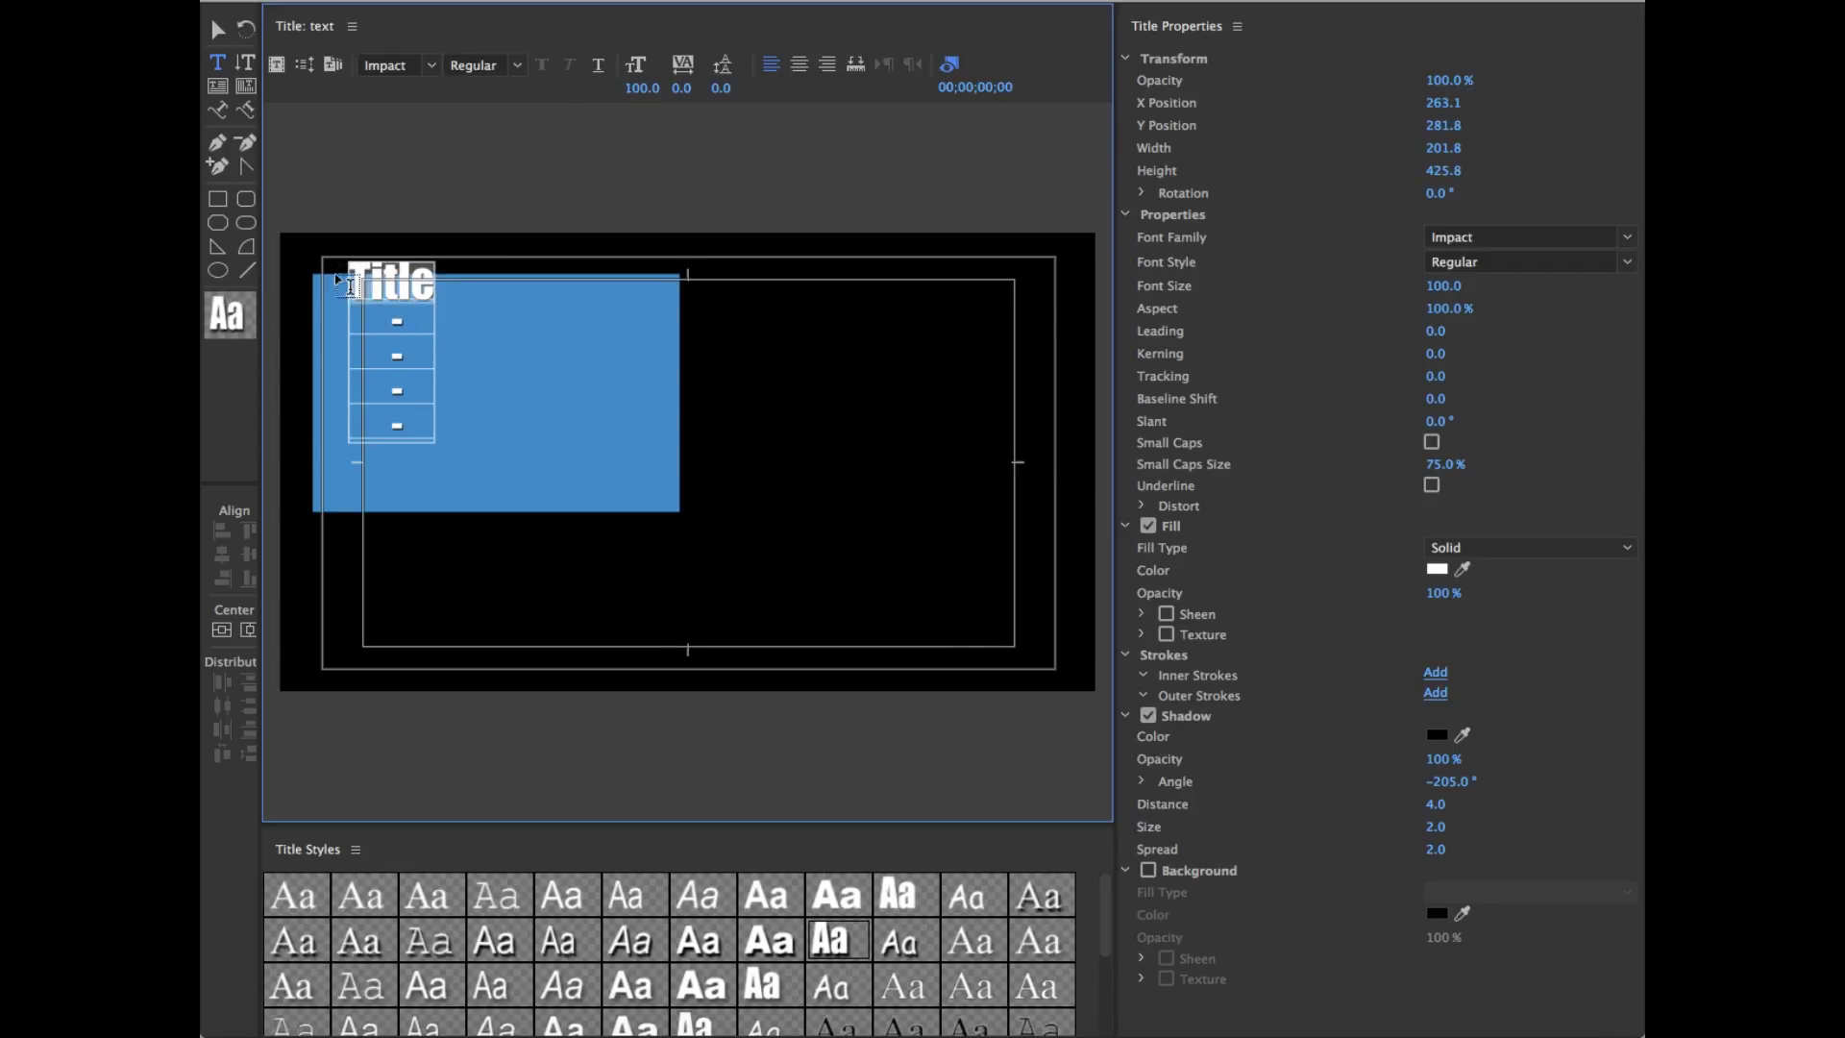
{"action": "left_click_drag", "start_coordinate": [642, 87], "coordinate": [657, 88]}
{"action": "left_click", "coordinate": [429, 433]}
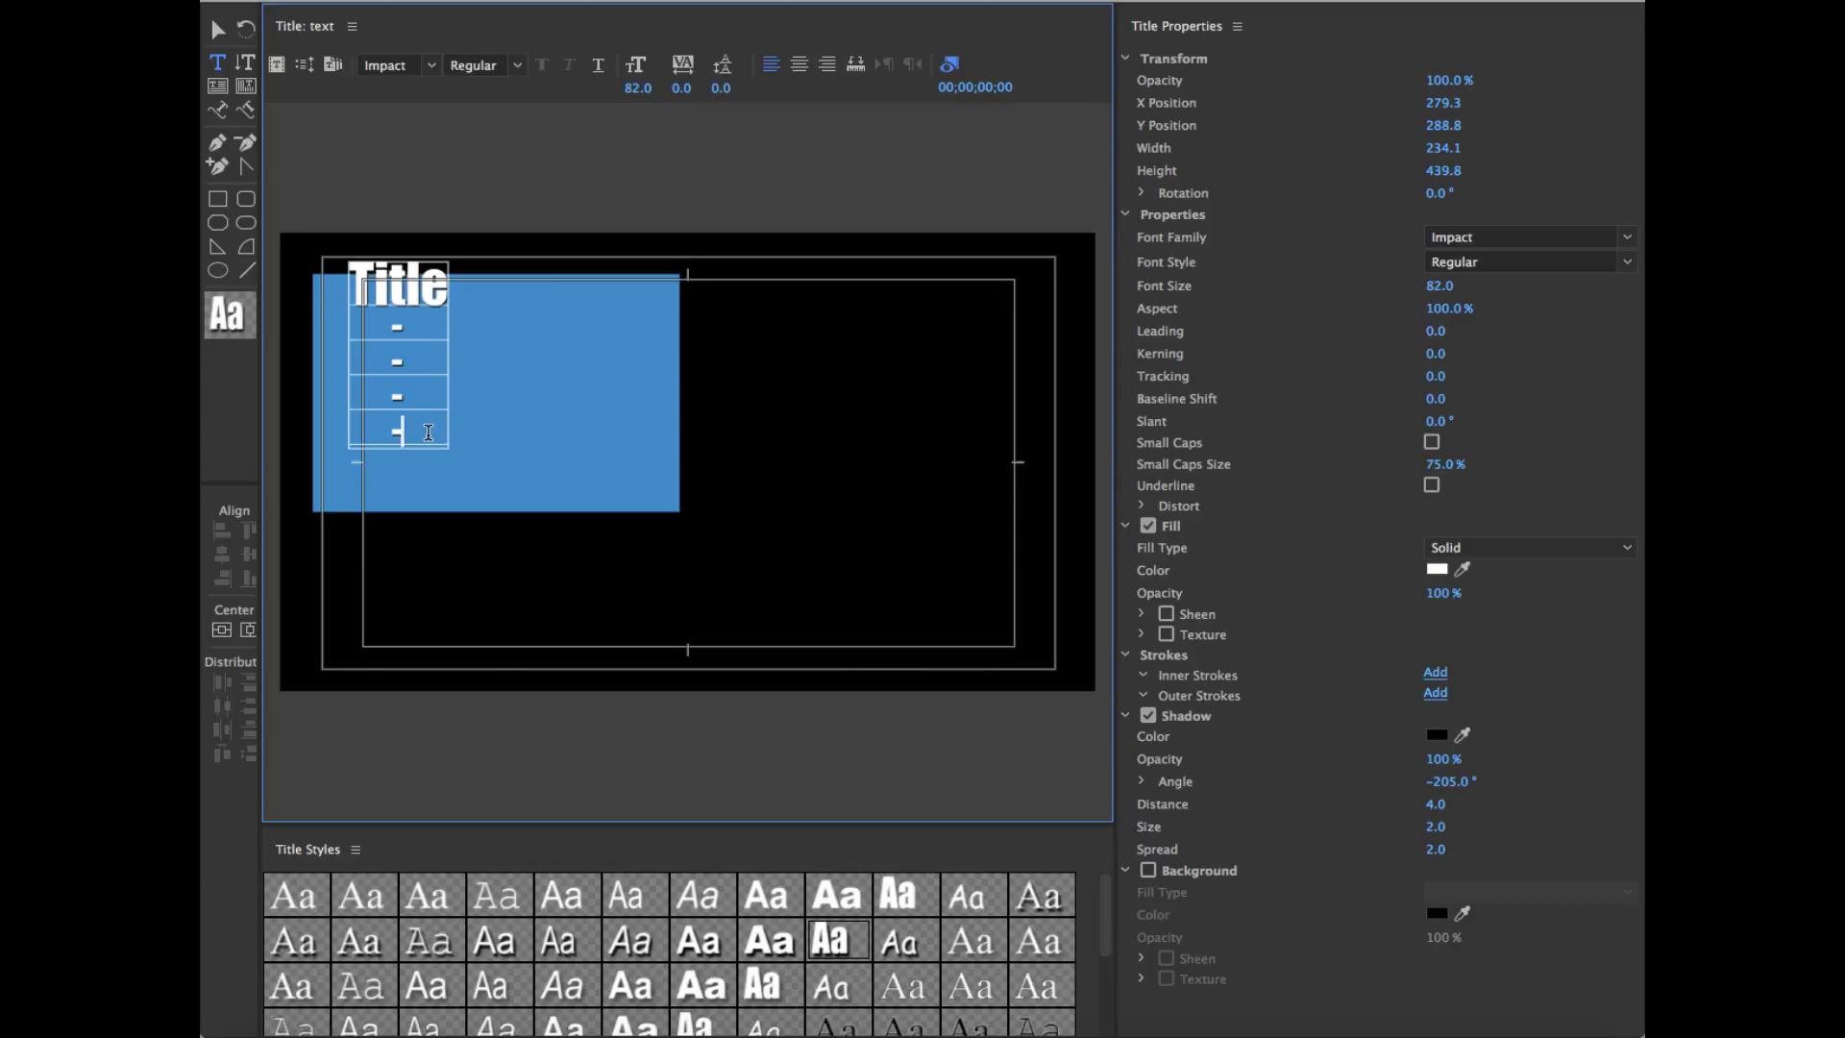
{"action": "key", "text": "Return"}
{"action": "type", "text": "-"}
{"action": "left_click", "coordinate": [217, 30]}
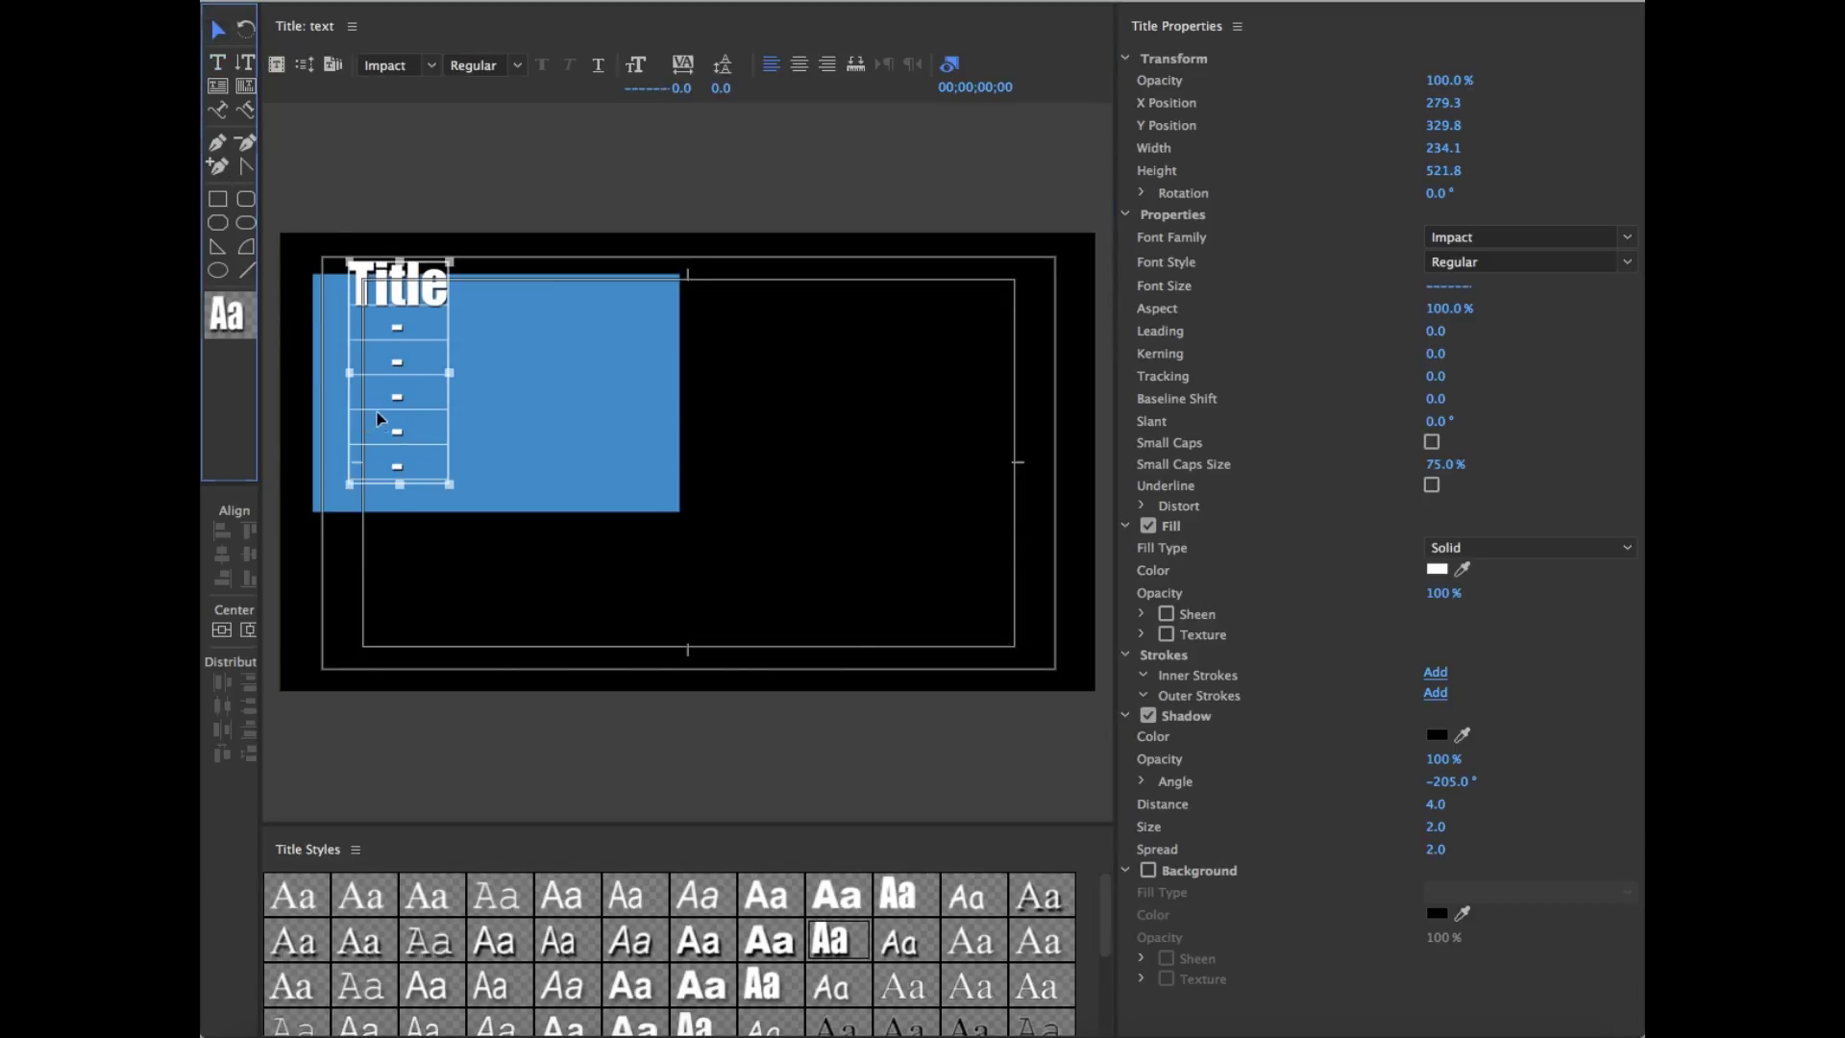
{"action": "left_click_drag", "start_coordinate": [378, 413], "coordinate": [360, 431]}
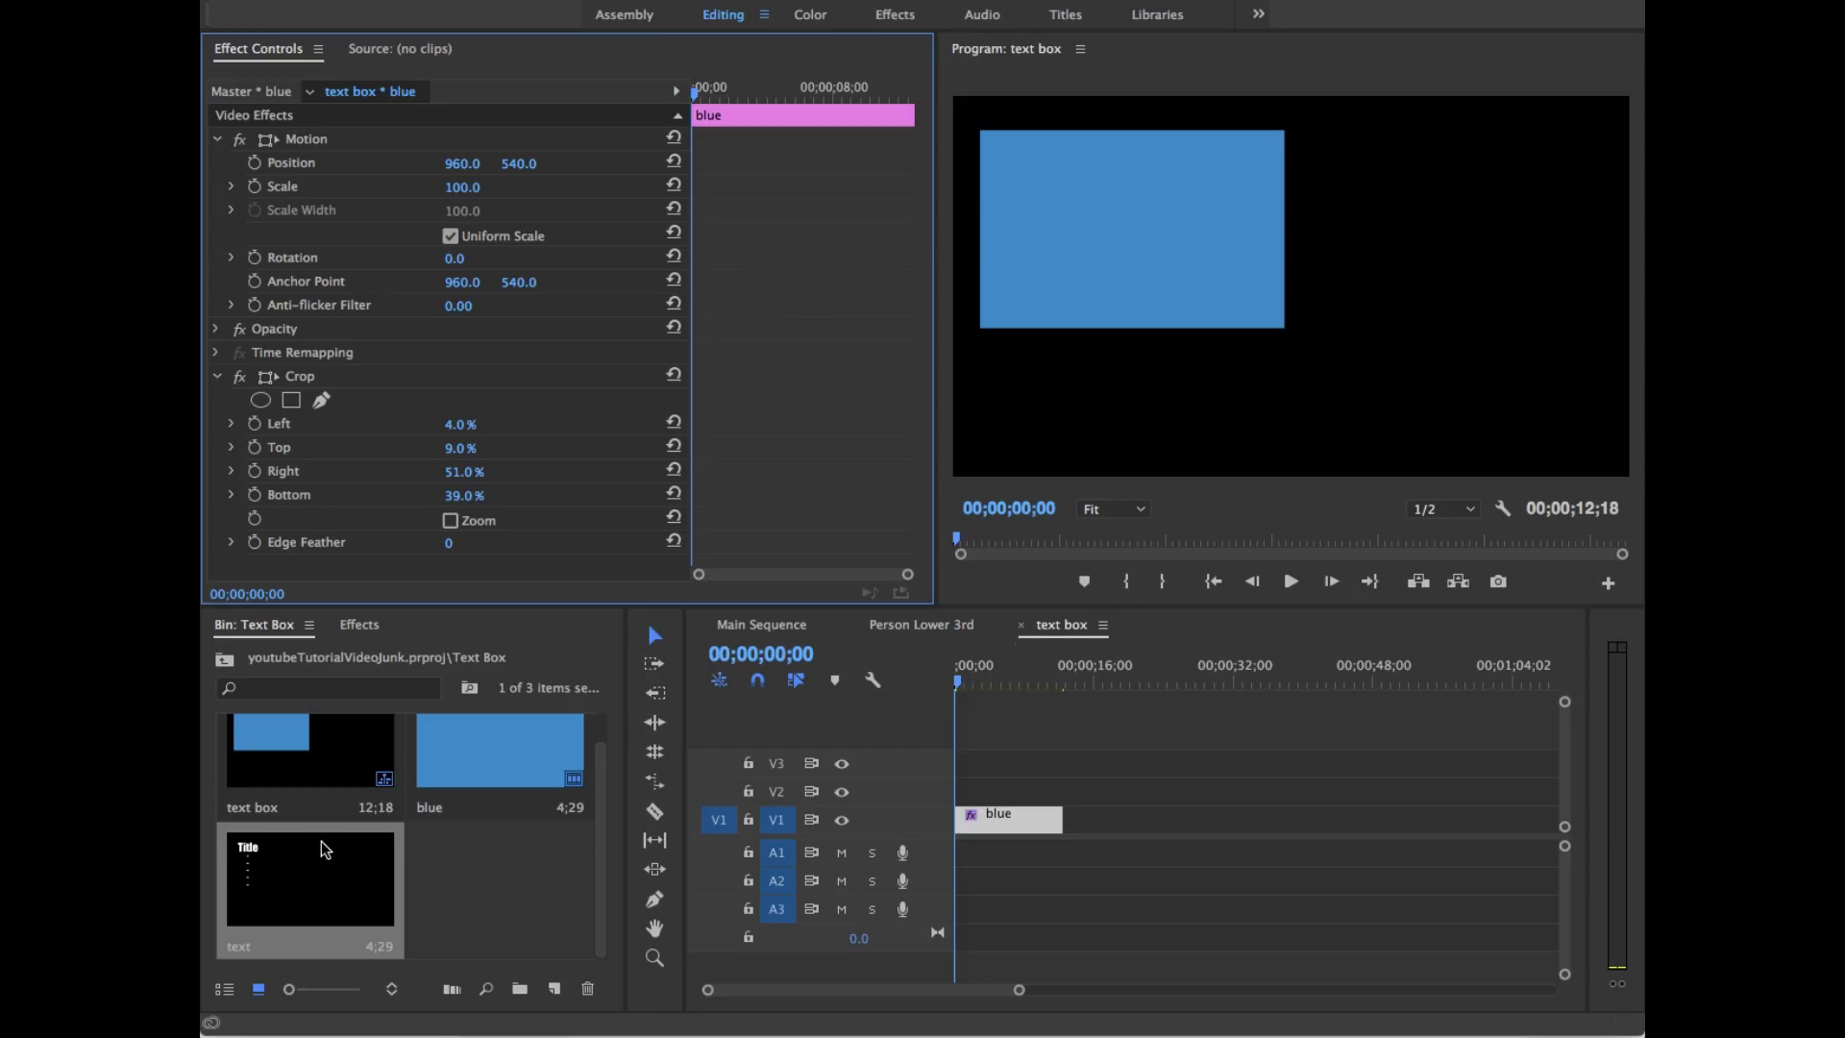
Step: Place the 'text' title on V2 above the blue clip
{"action": "left_click_drag", "start_coordinate": [325, 850], "coordinate": [981, 828]}
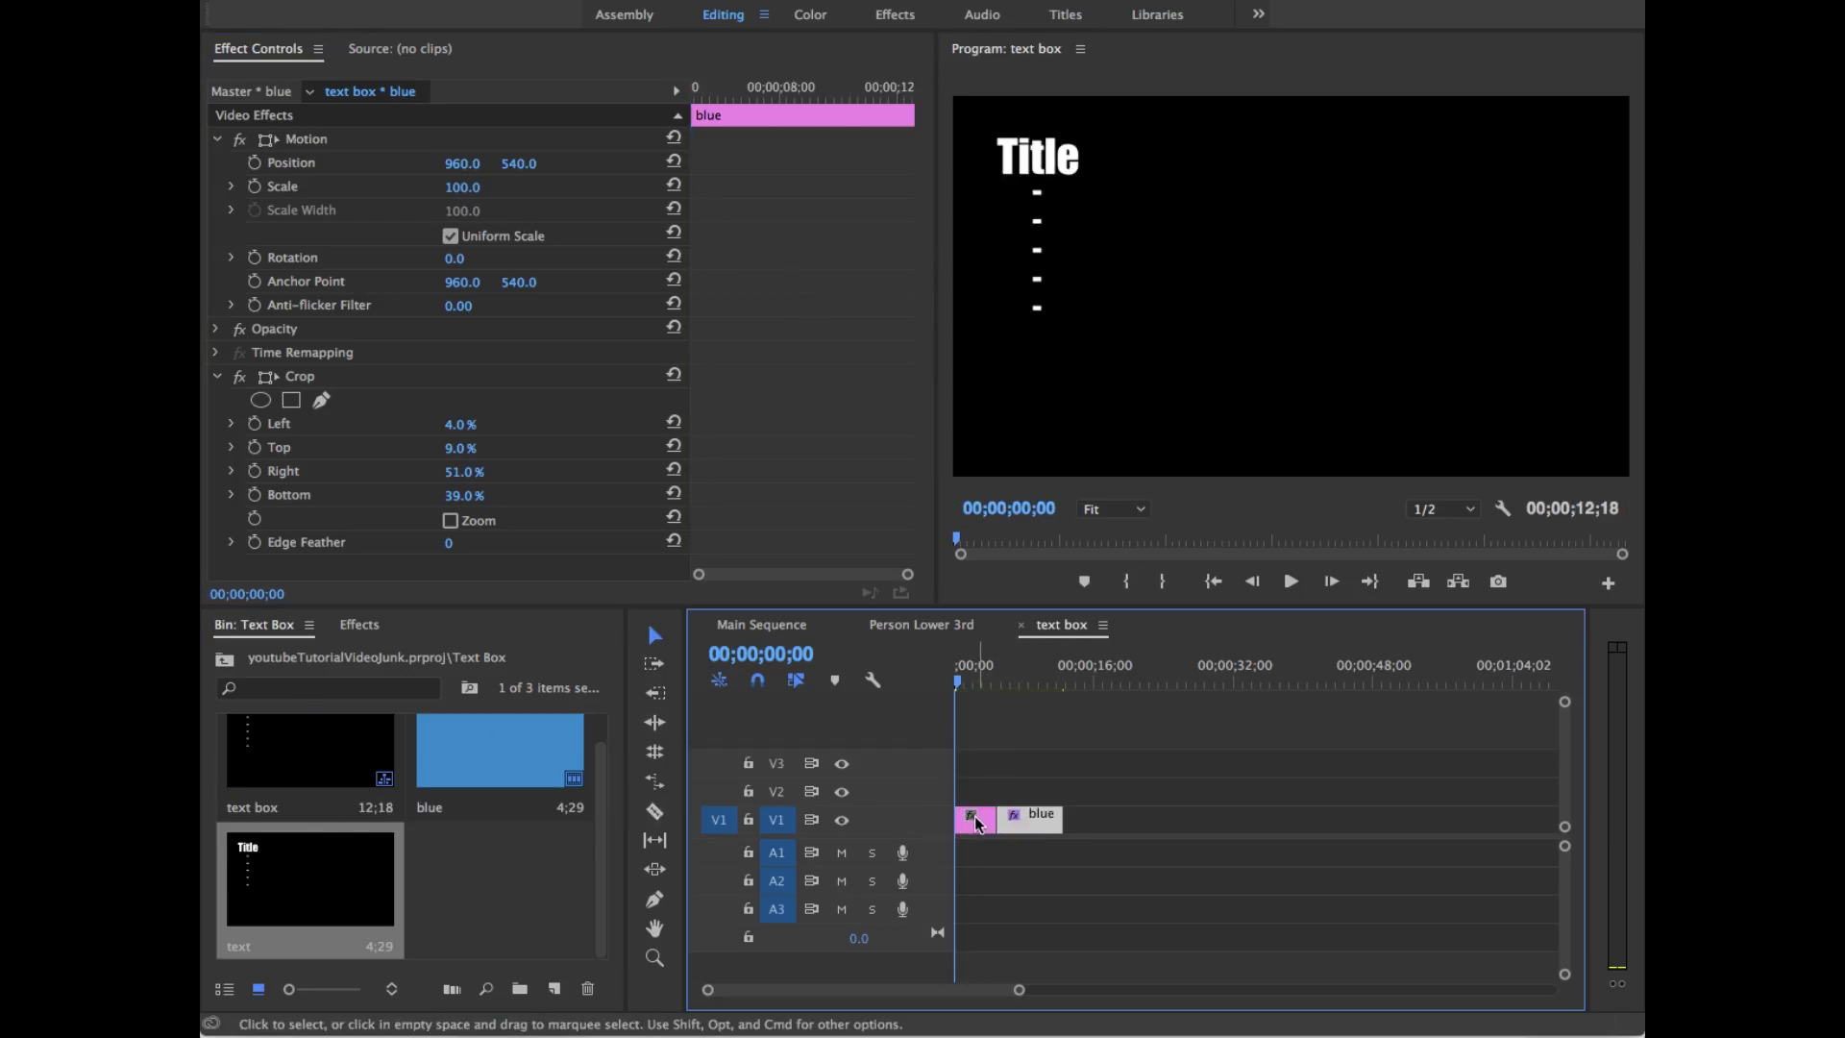
{"action": "key", "text": "super+z"}
{"action": "left_click_drag", "start_coordinate": [245, 894], "coordinate": [994, 670]}
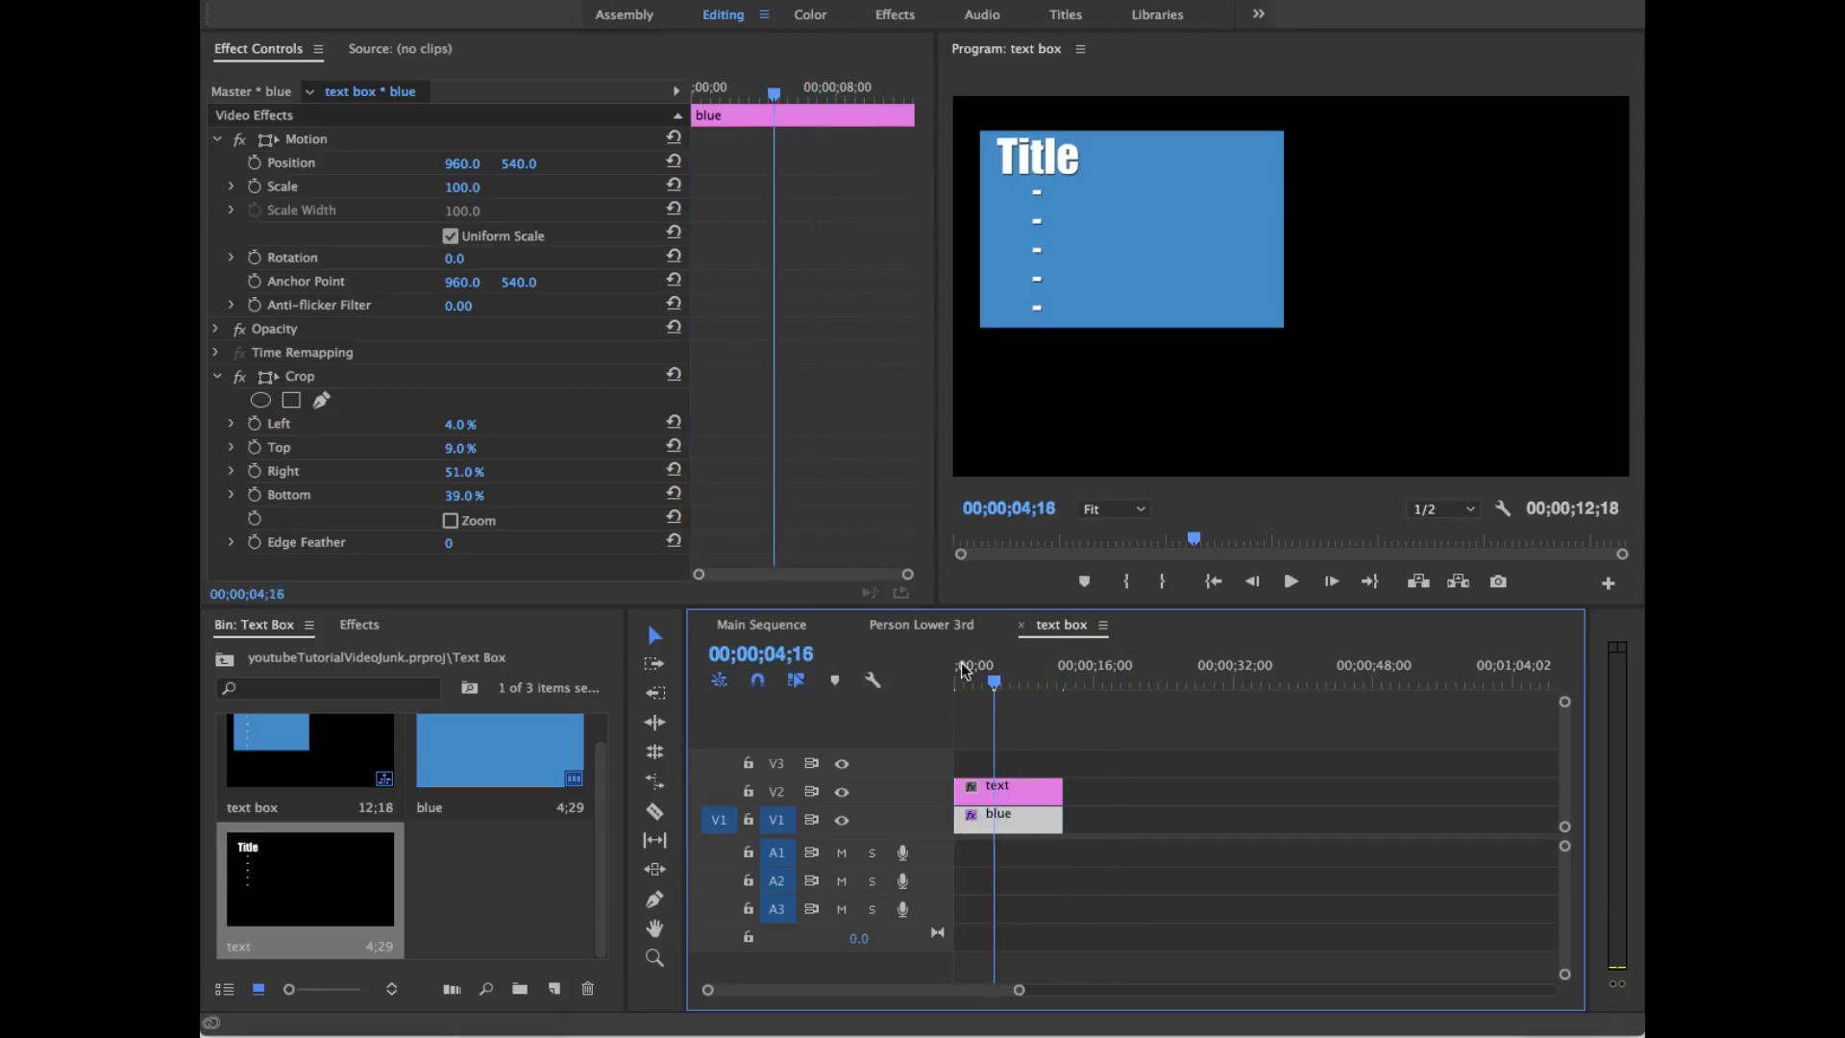
Step: Preview the layered sequence from the start and save the project
{"action": "left_click", "coordinate": [965, 669]}
{"action": "key", "text": "space"}
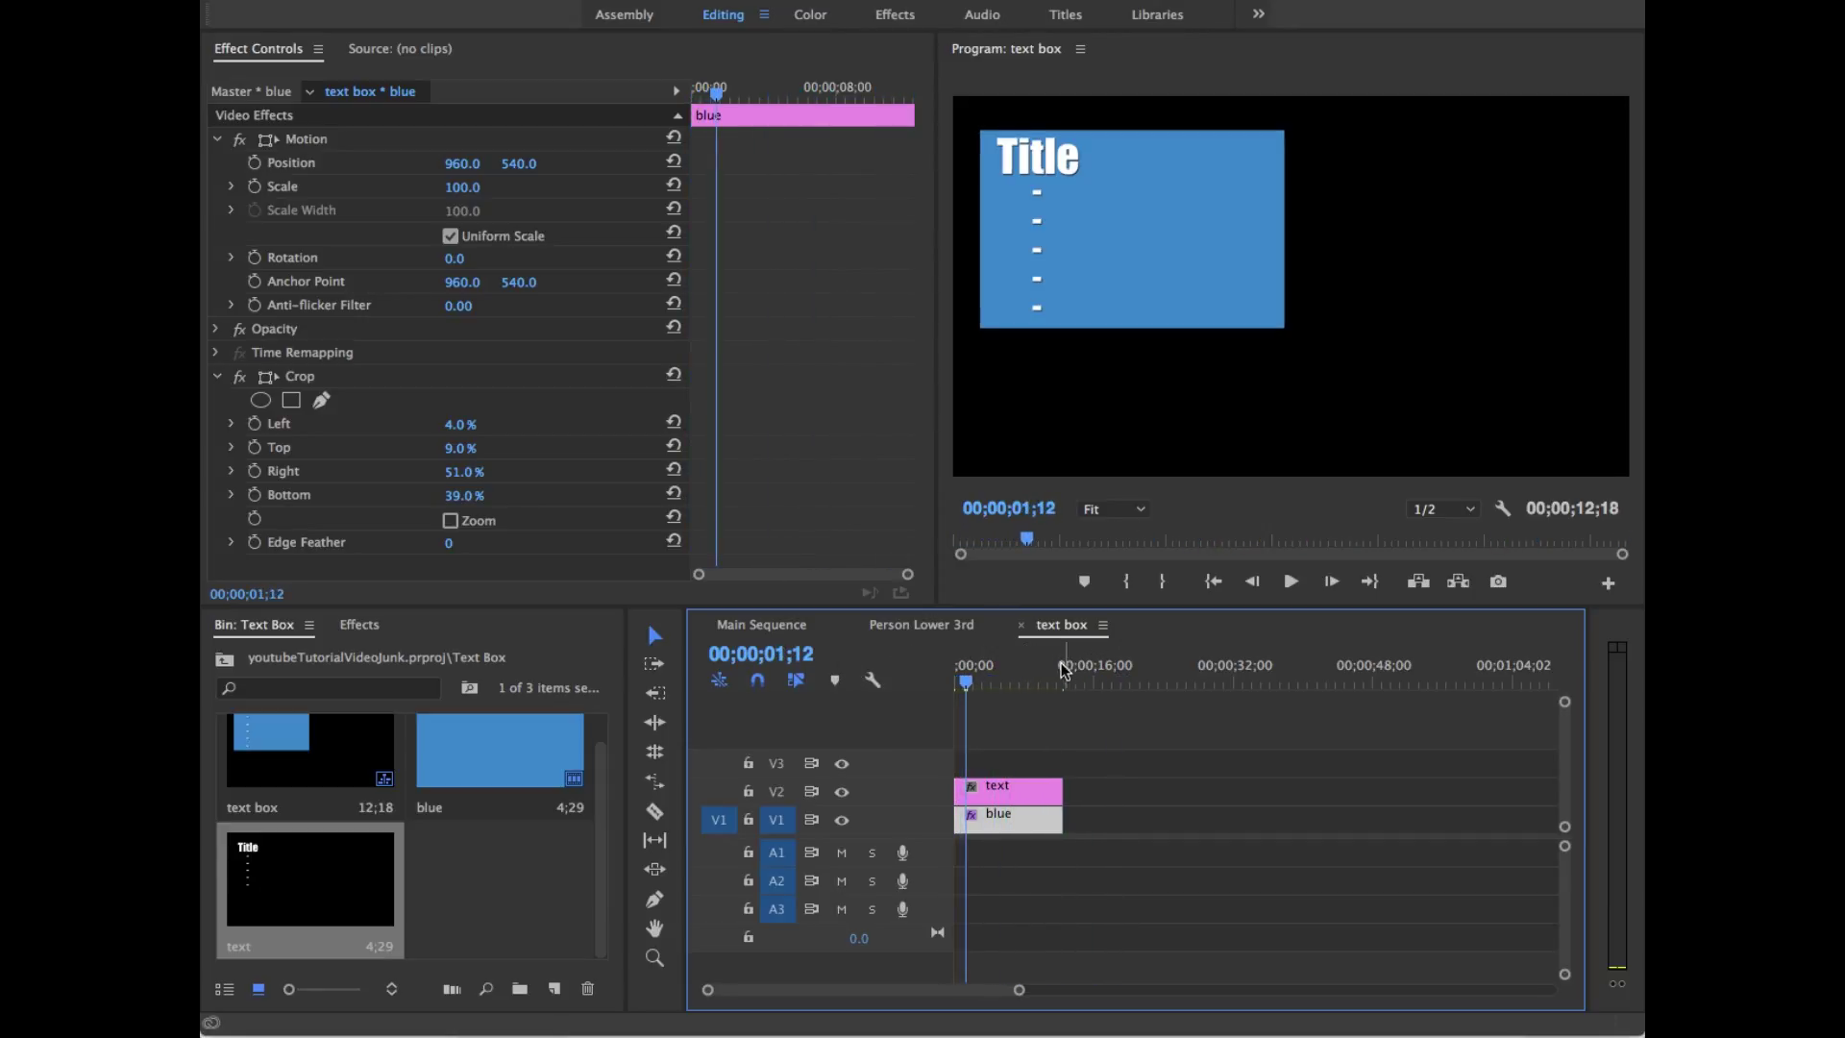
{"action": "key", "text": "Home"}
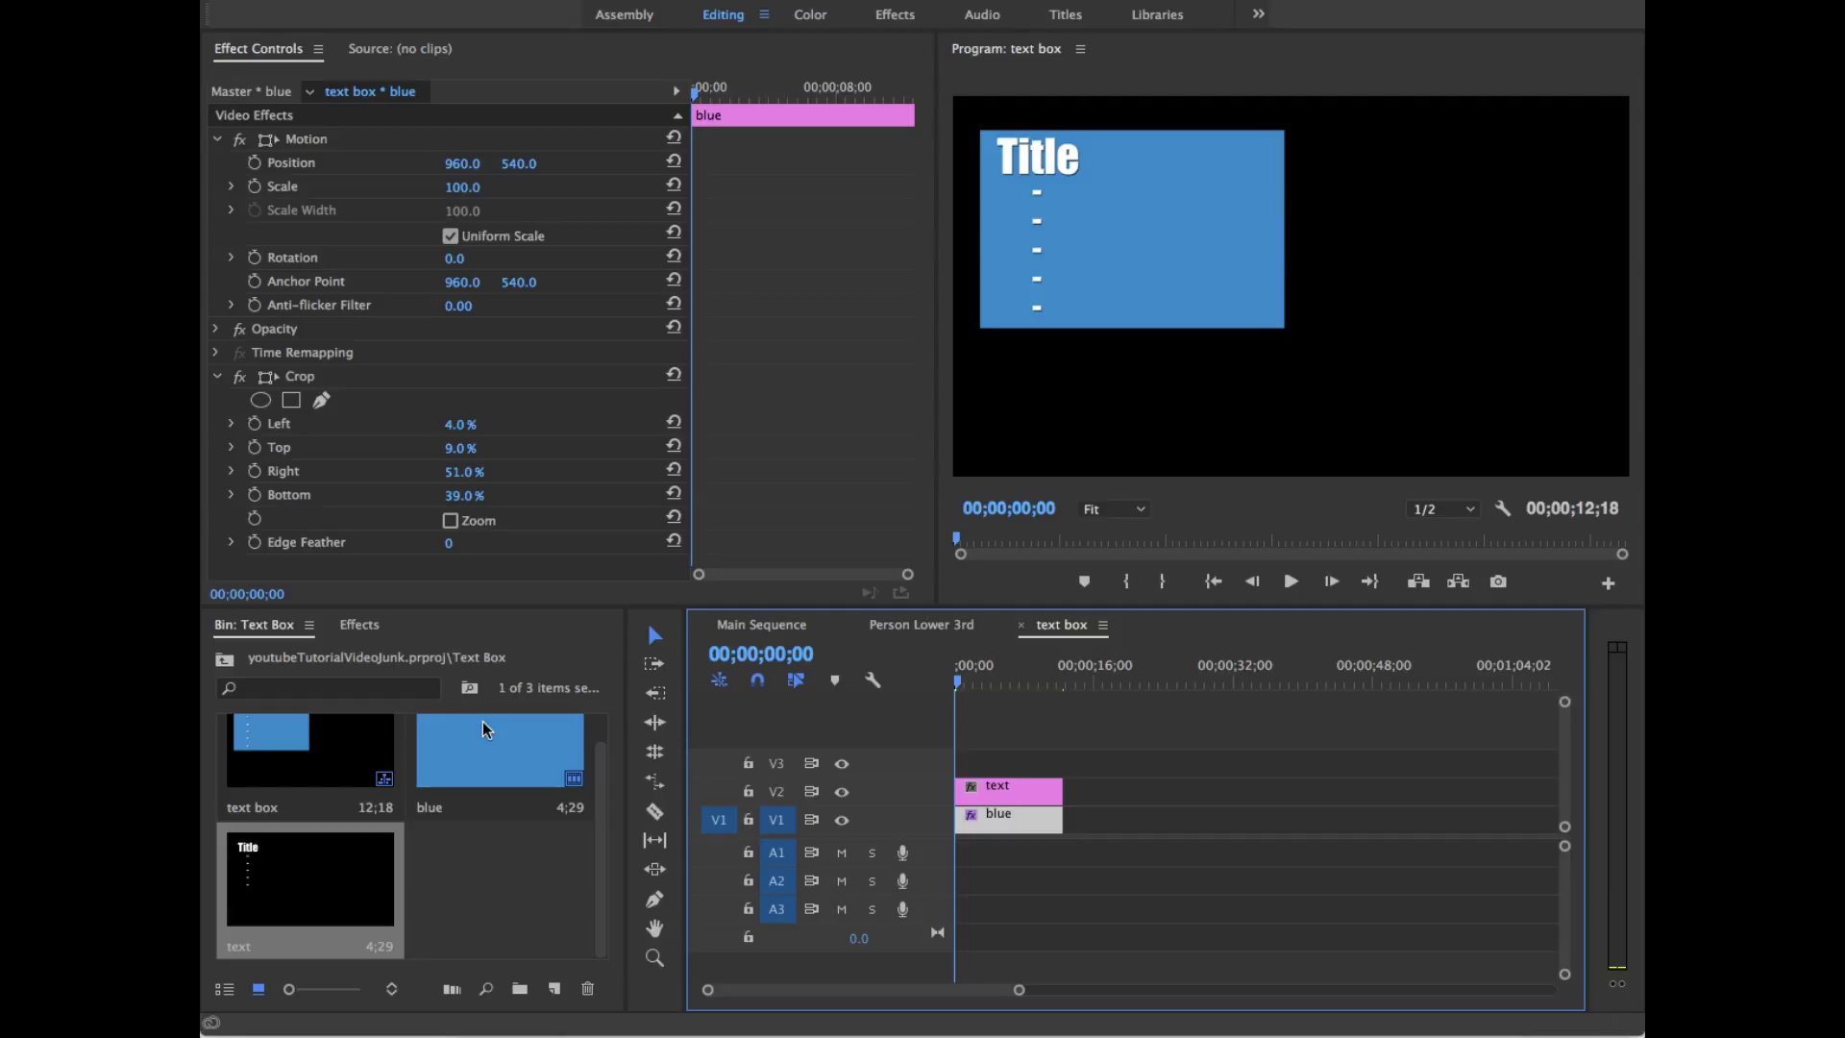
{"action": "key", "text": "ctrl+s"}
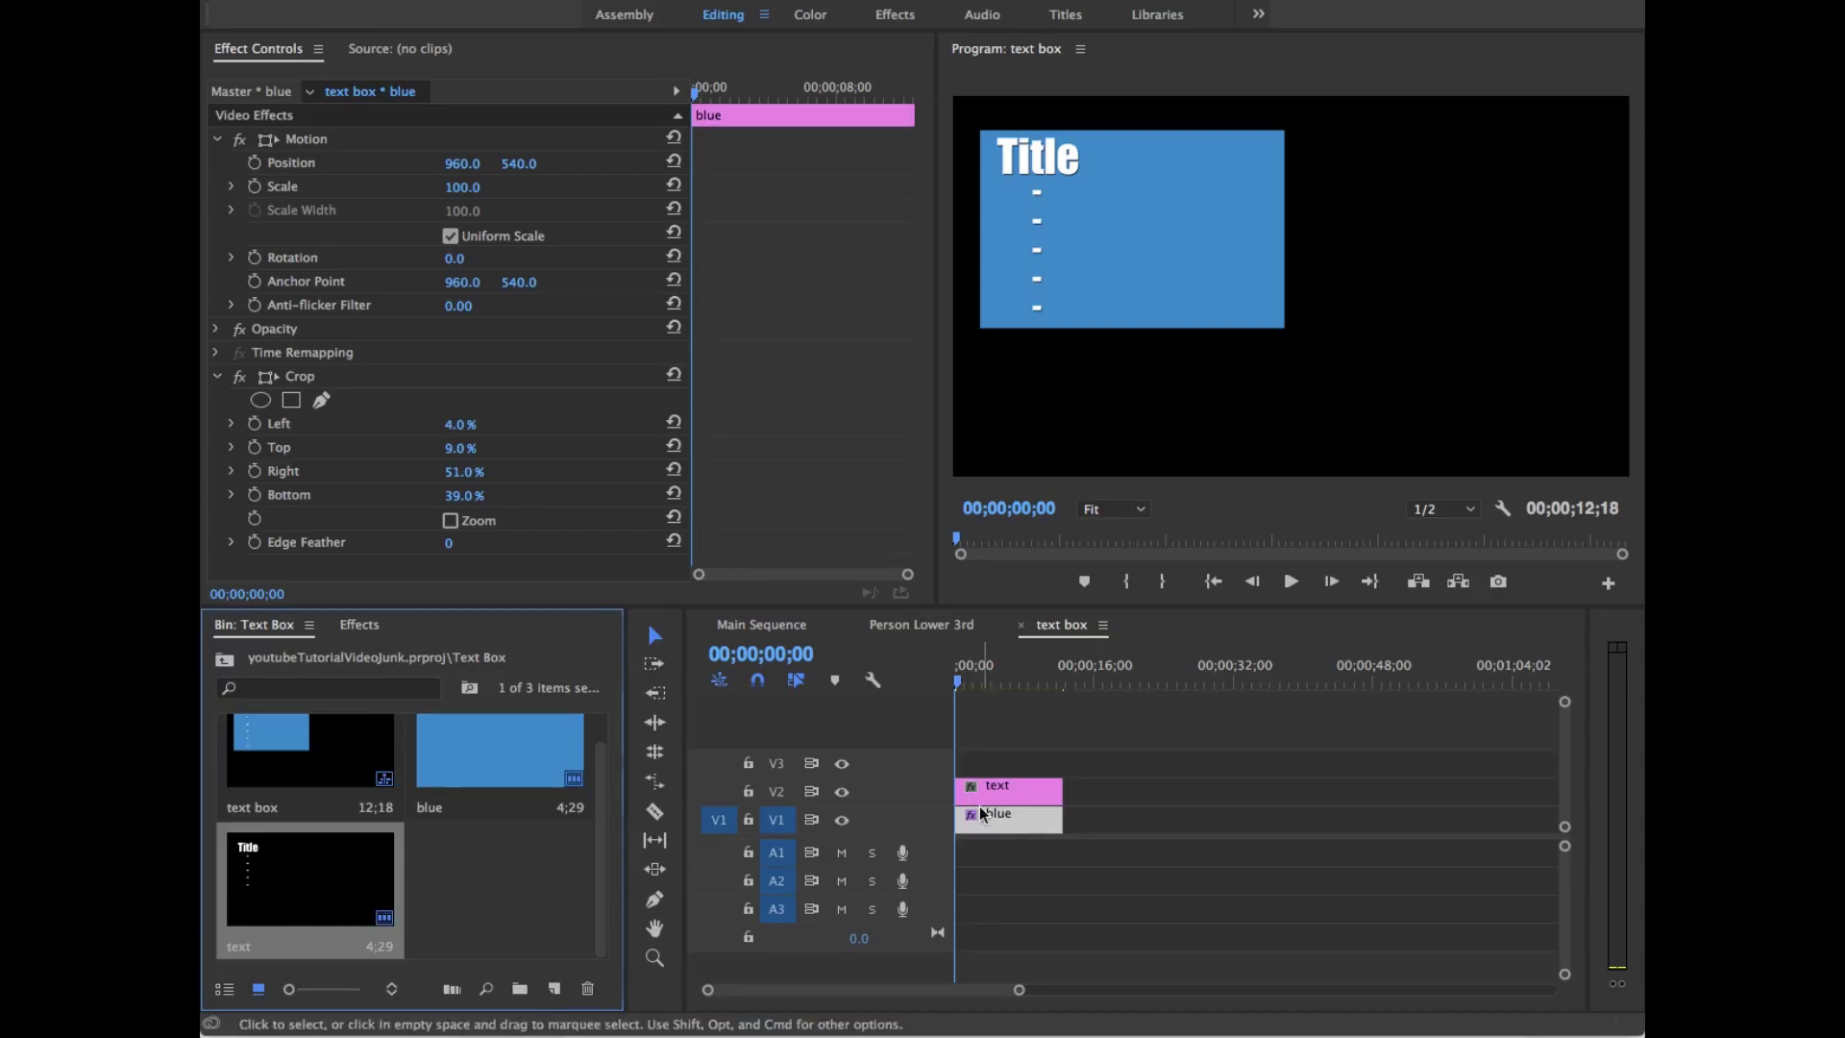
Step: Add a Position keyframe to the blue box, nudge it right, and preview the slide
{"action": "left_click_drag", "start_coordinate": [695, 90], "coordinate": [709, 90]}
{"action": "mouse_move", "coordinate": [452, 163]}
{"action": "left_mouse_down"}
{"action": "mouse_move", "coordinate": [468, 166]}
{"action": "mouse_move", "coordinate": [451, 166]}
{"action": "left_mouse_up"}
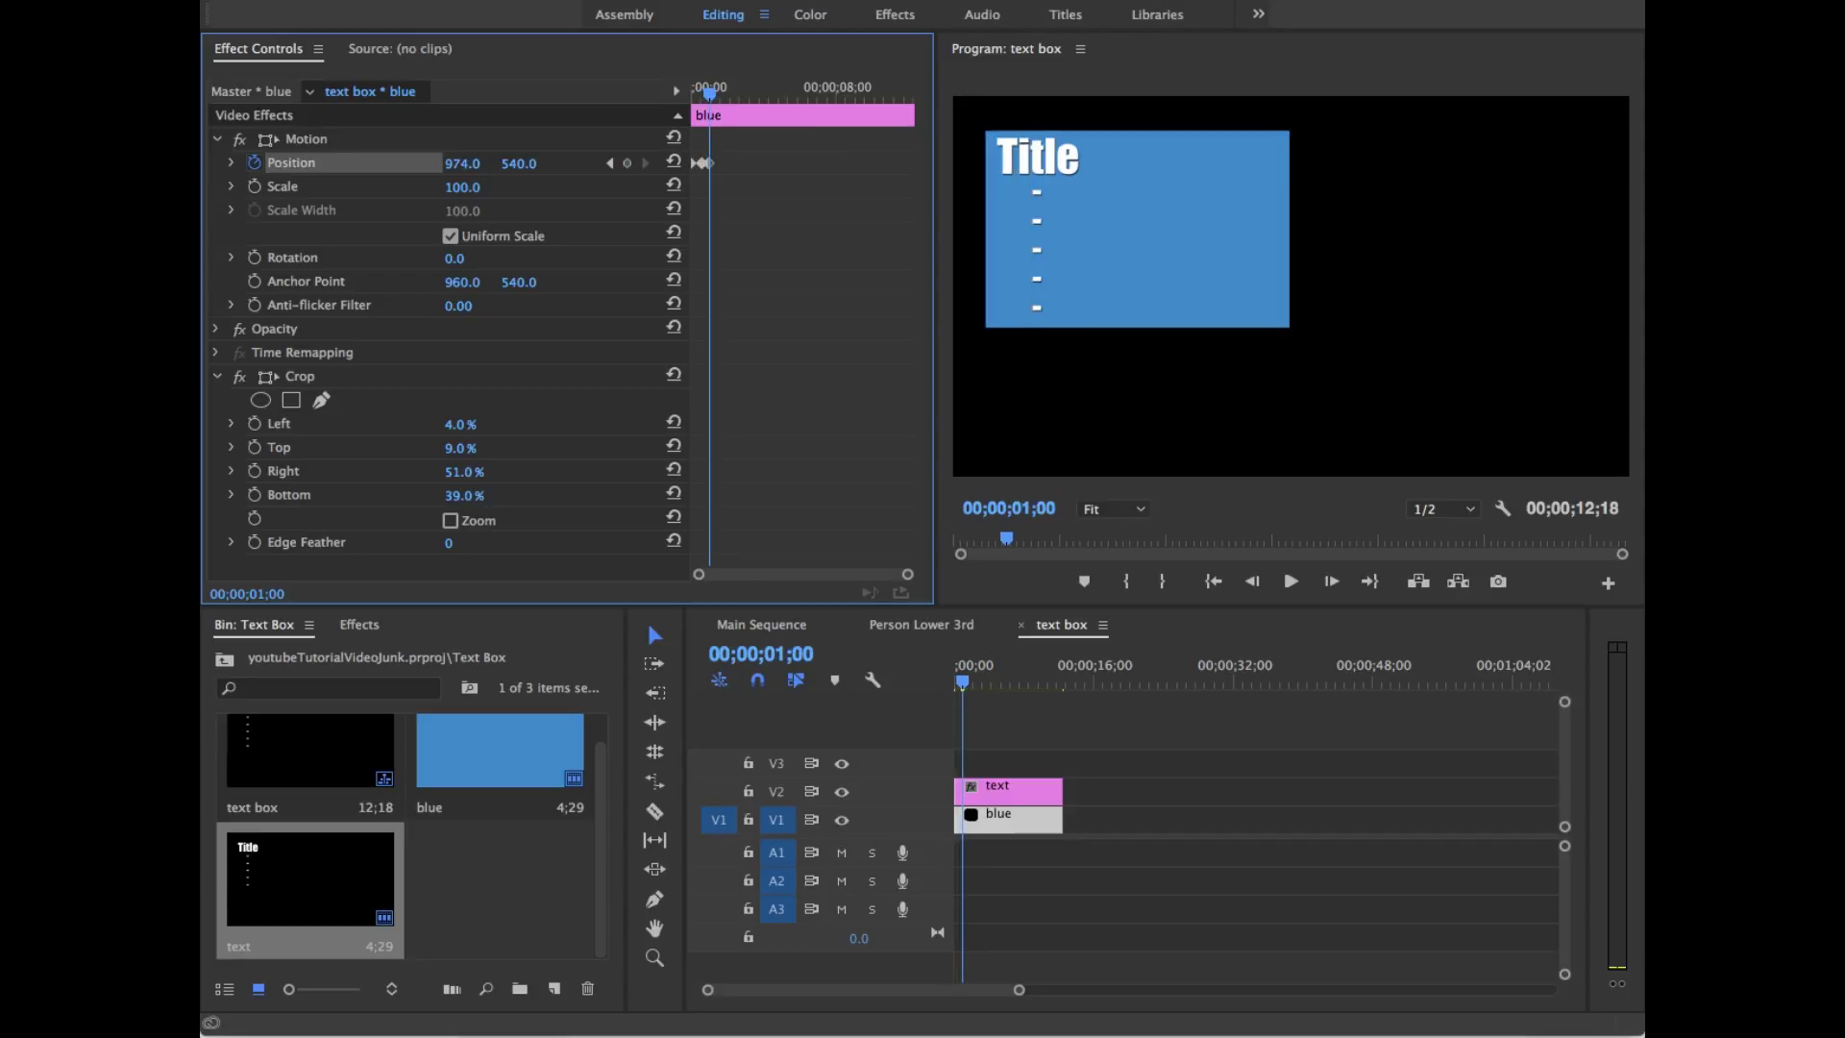
{"action": "key", "text": "space"}
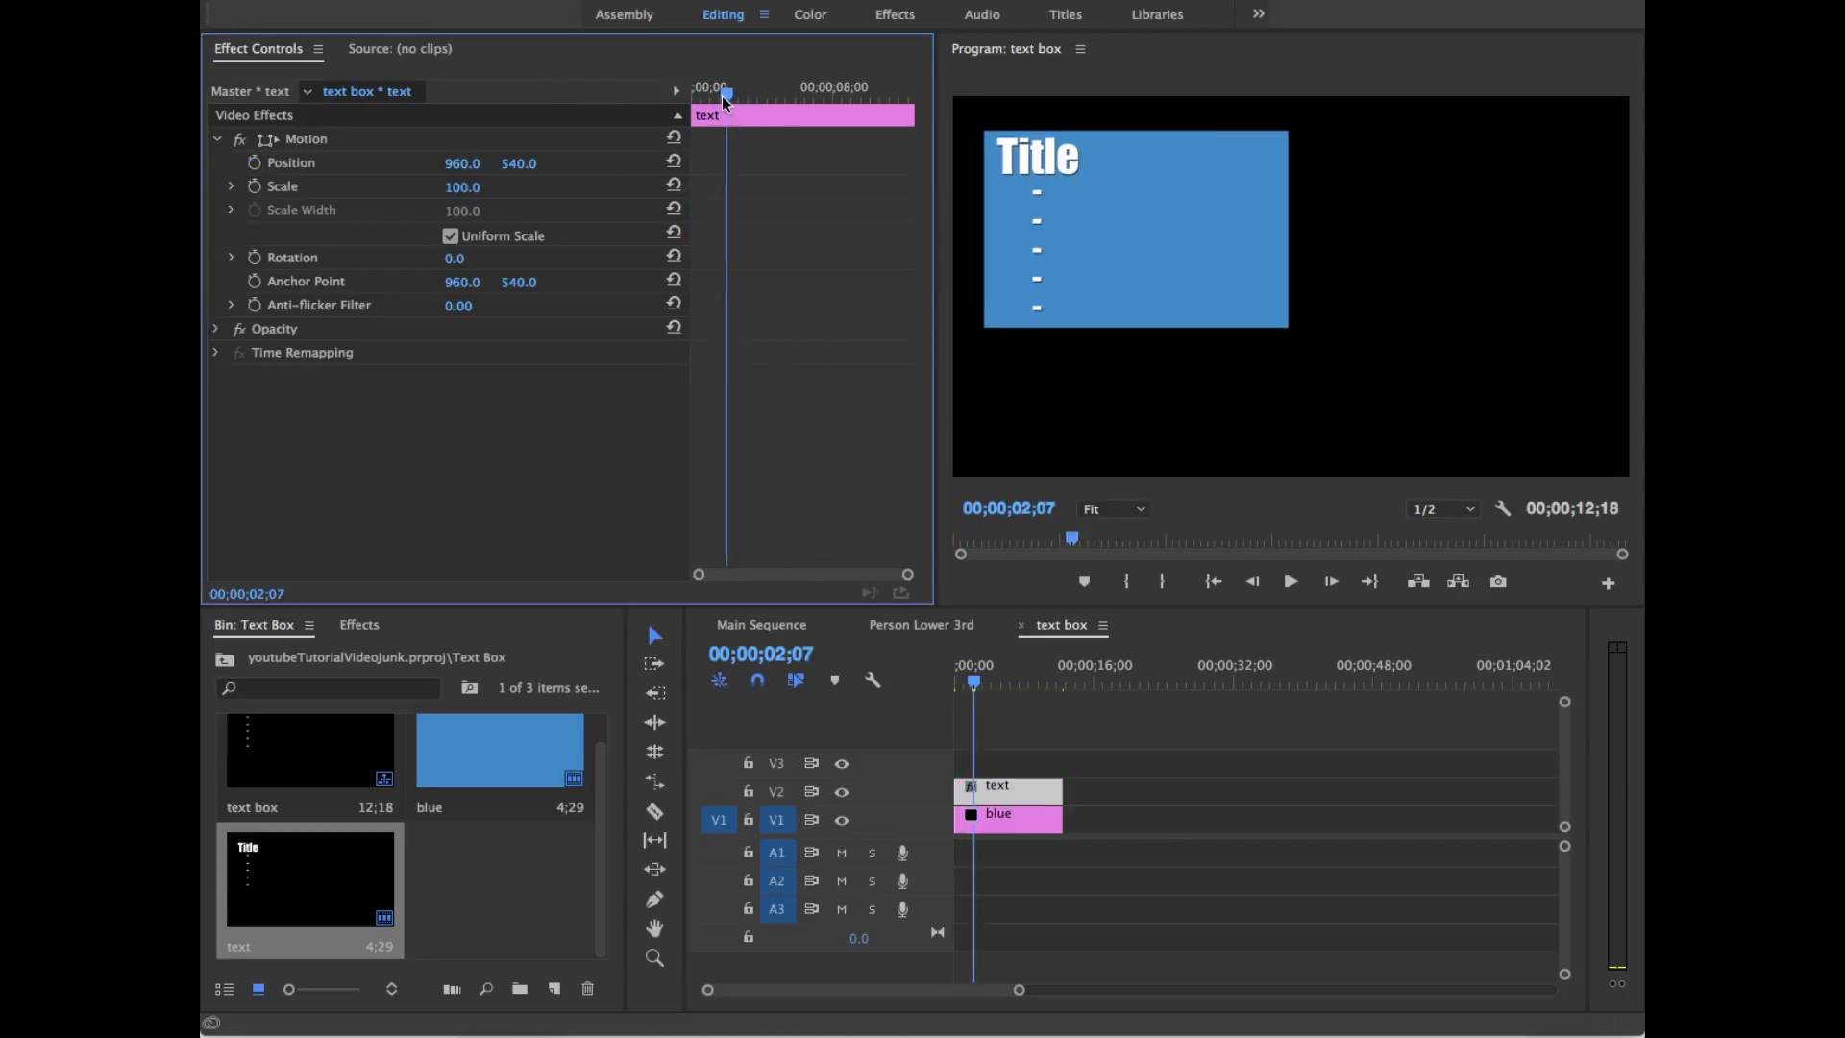
{"action": "left_click_drag", "start_coordinate": [723, 95], "coordinate": [696, 95]}
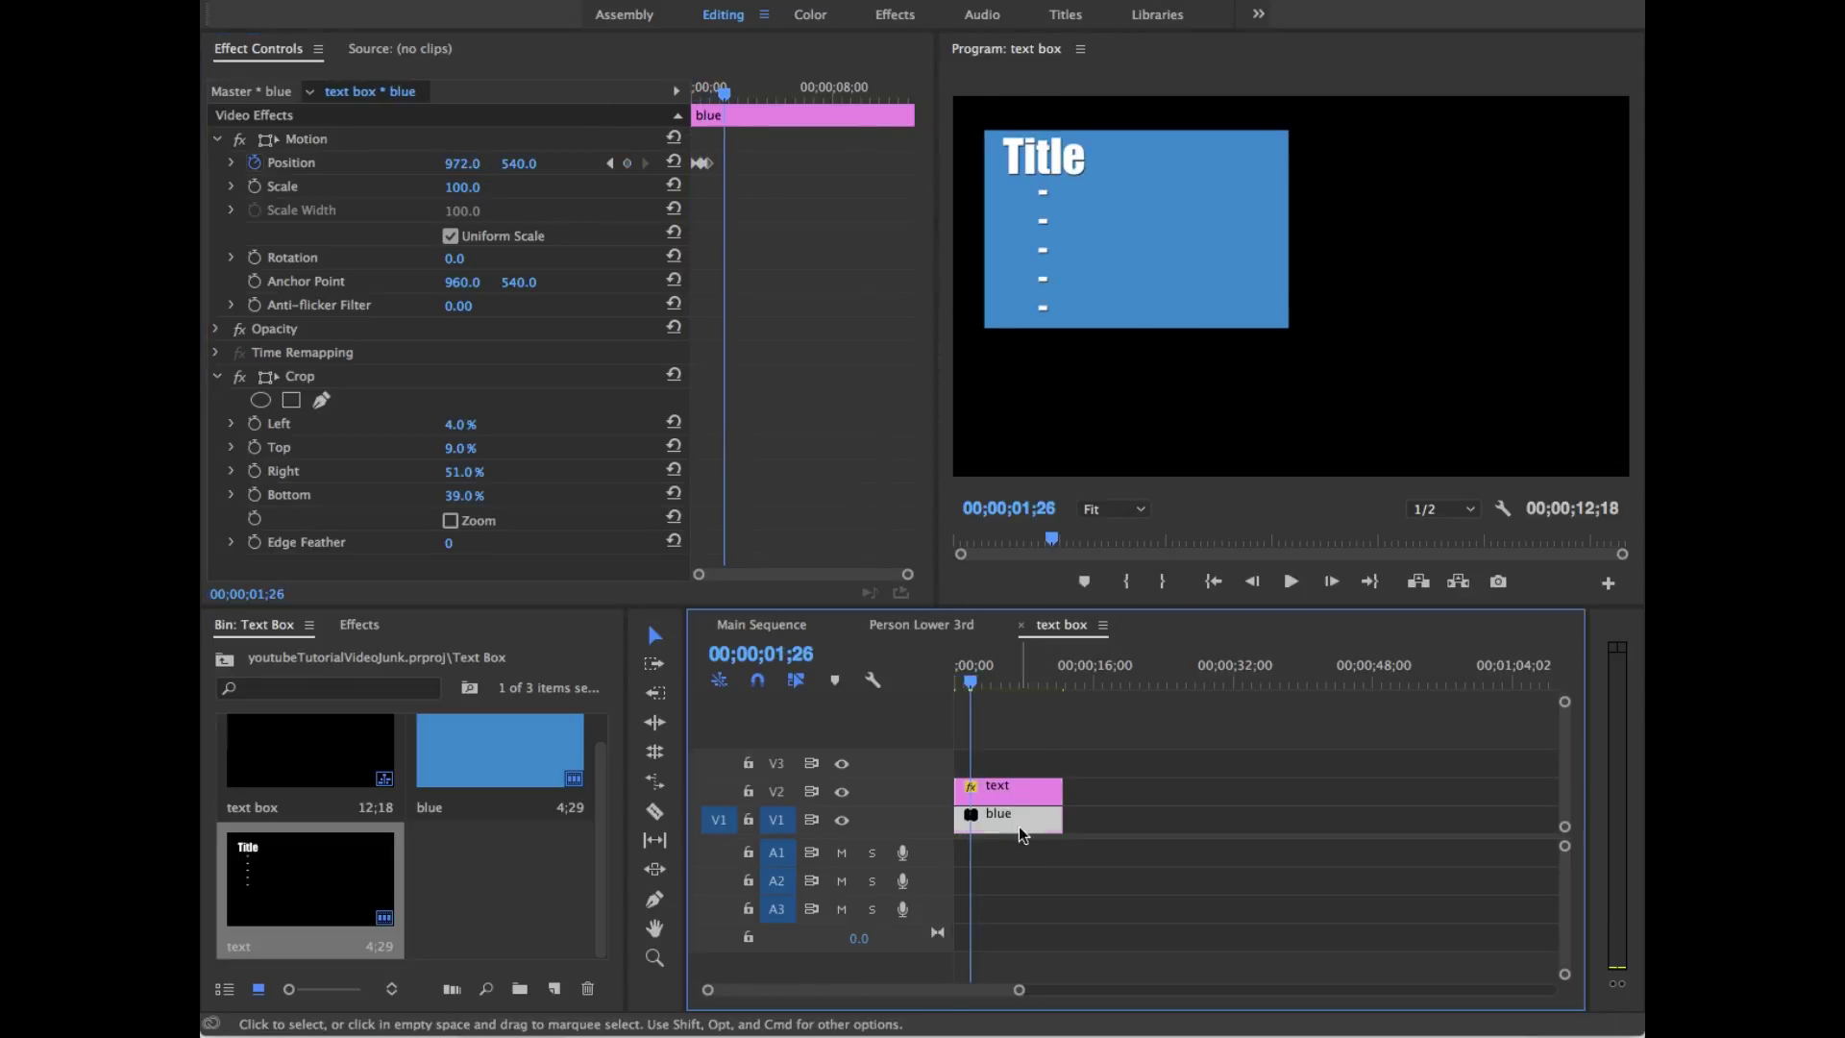
{"action": "left_click_drag", "start_coordinate": [711, 93], "coordinate": [885, 93]}
{"action": "key", "text": "space"}
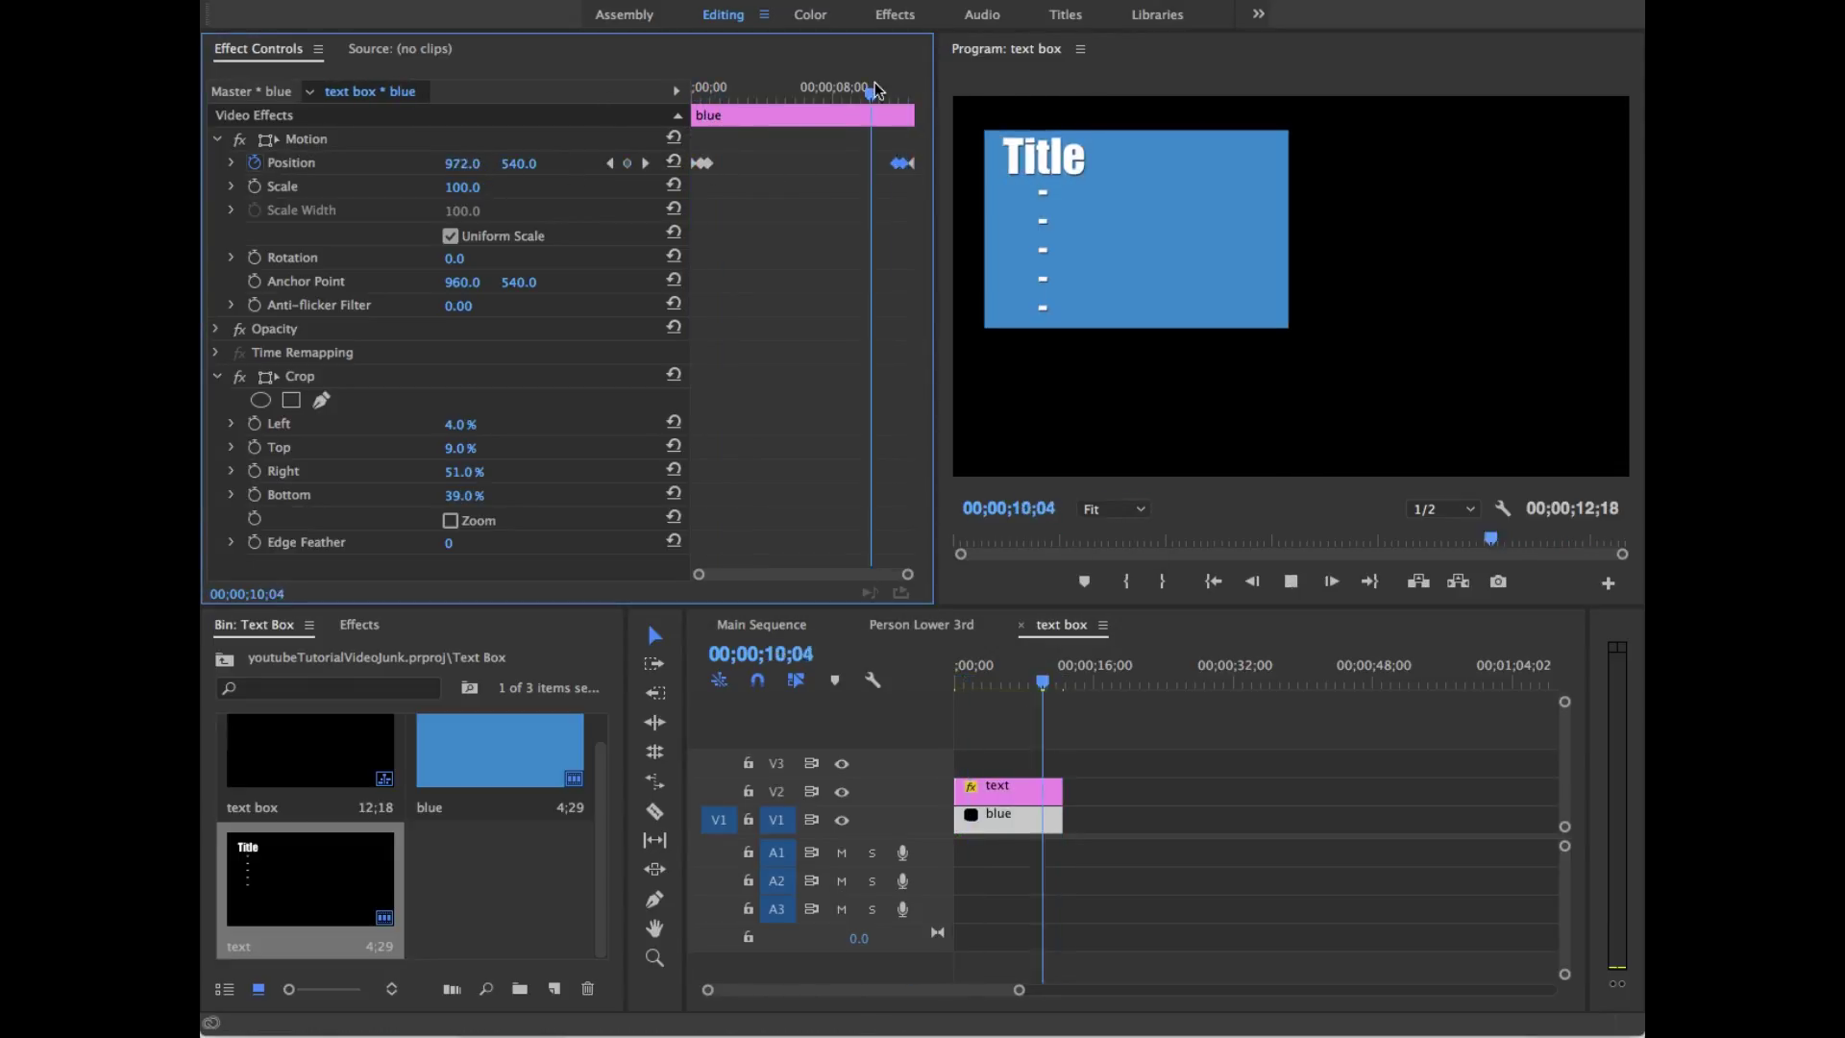
{"action": "key", "text": "space"}
Step: Compare the blue and text clips' keyframes by replaying the lower-third slide-in
{"action": "left_click", "coordinate": [1038, 810]}
{"action": "left_click", "coordinate": [1018, 788]}
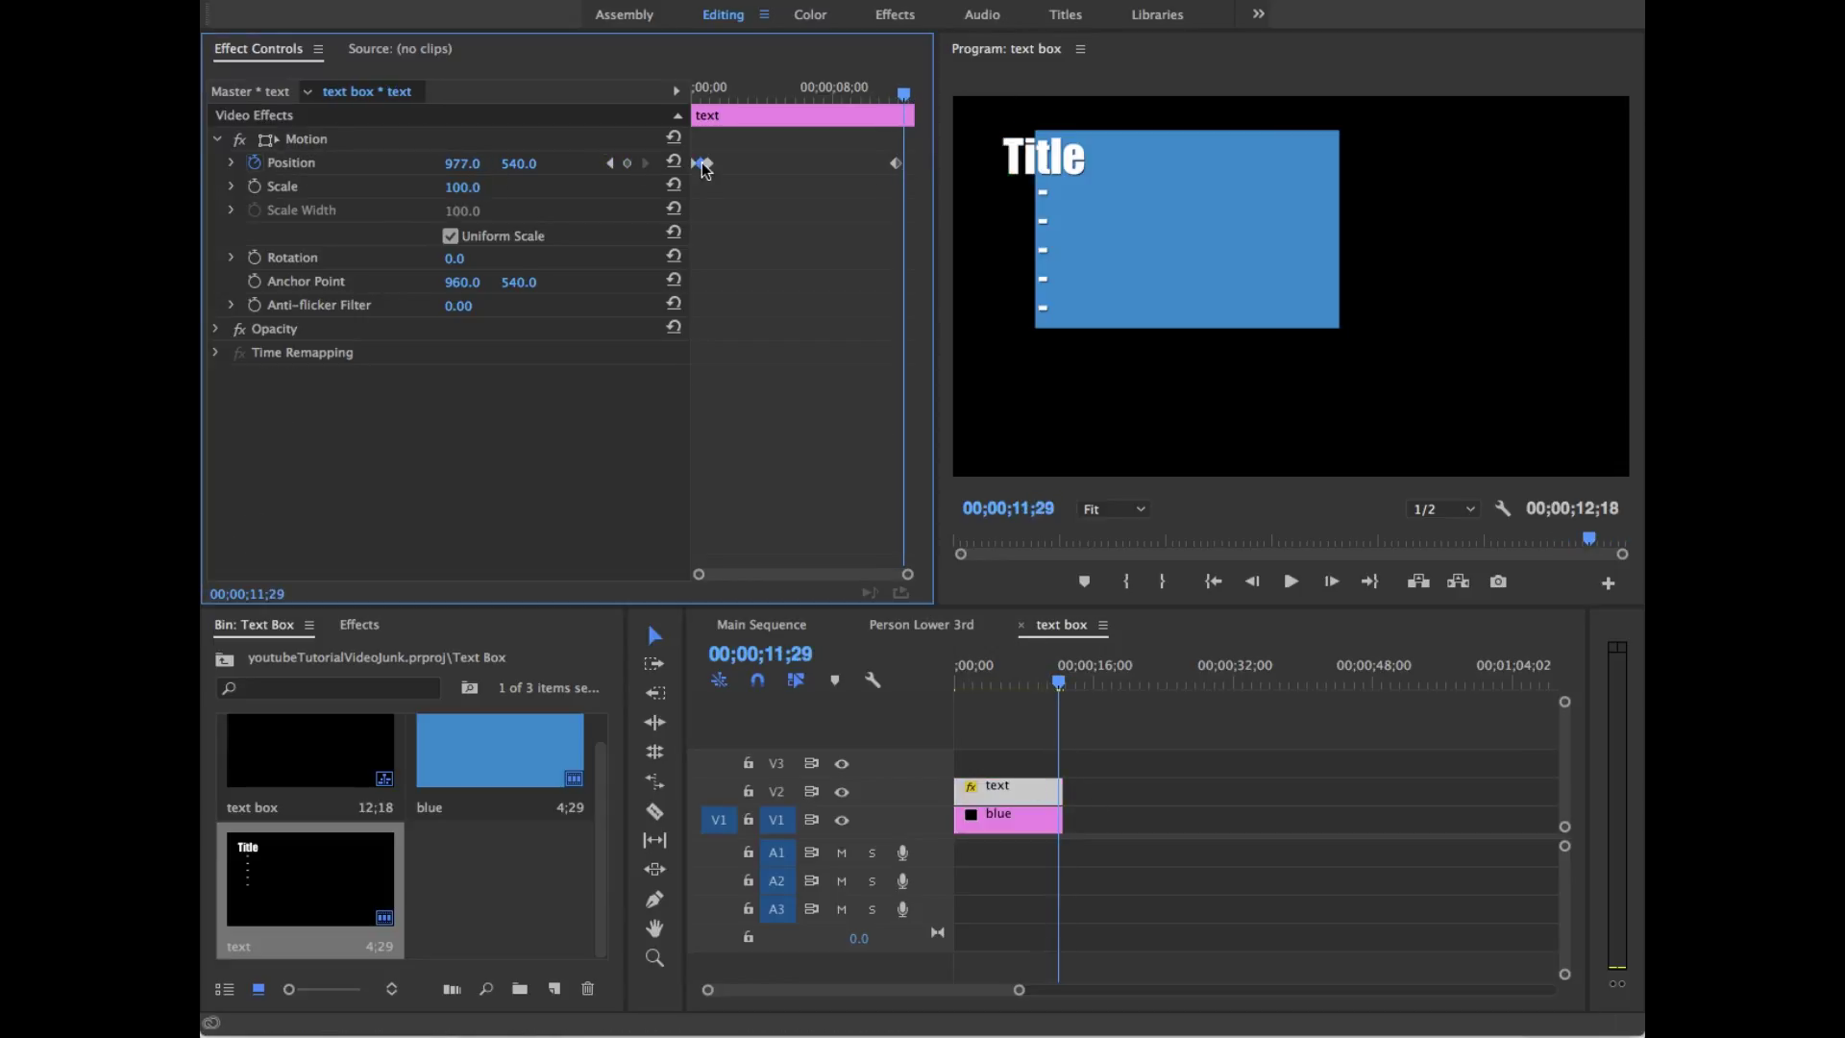
{"action": "left_click", "coordinate": [880, 93]}
{"action": "key", "text": "space"}
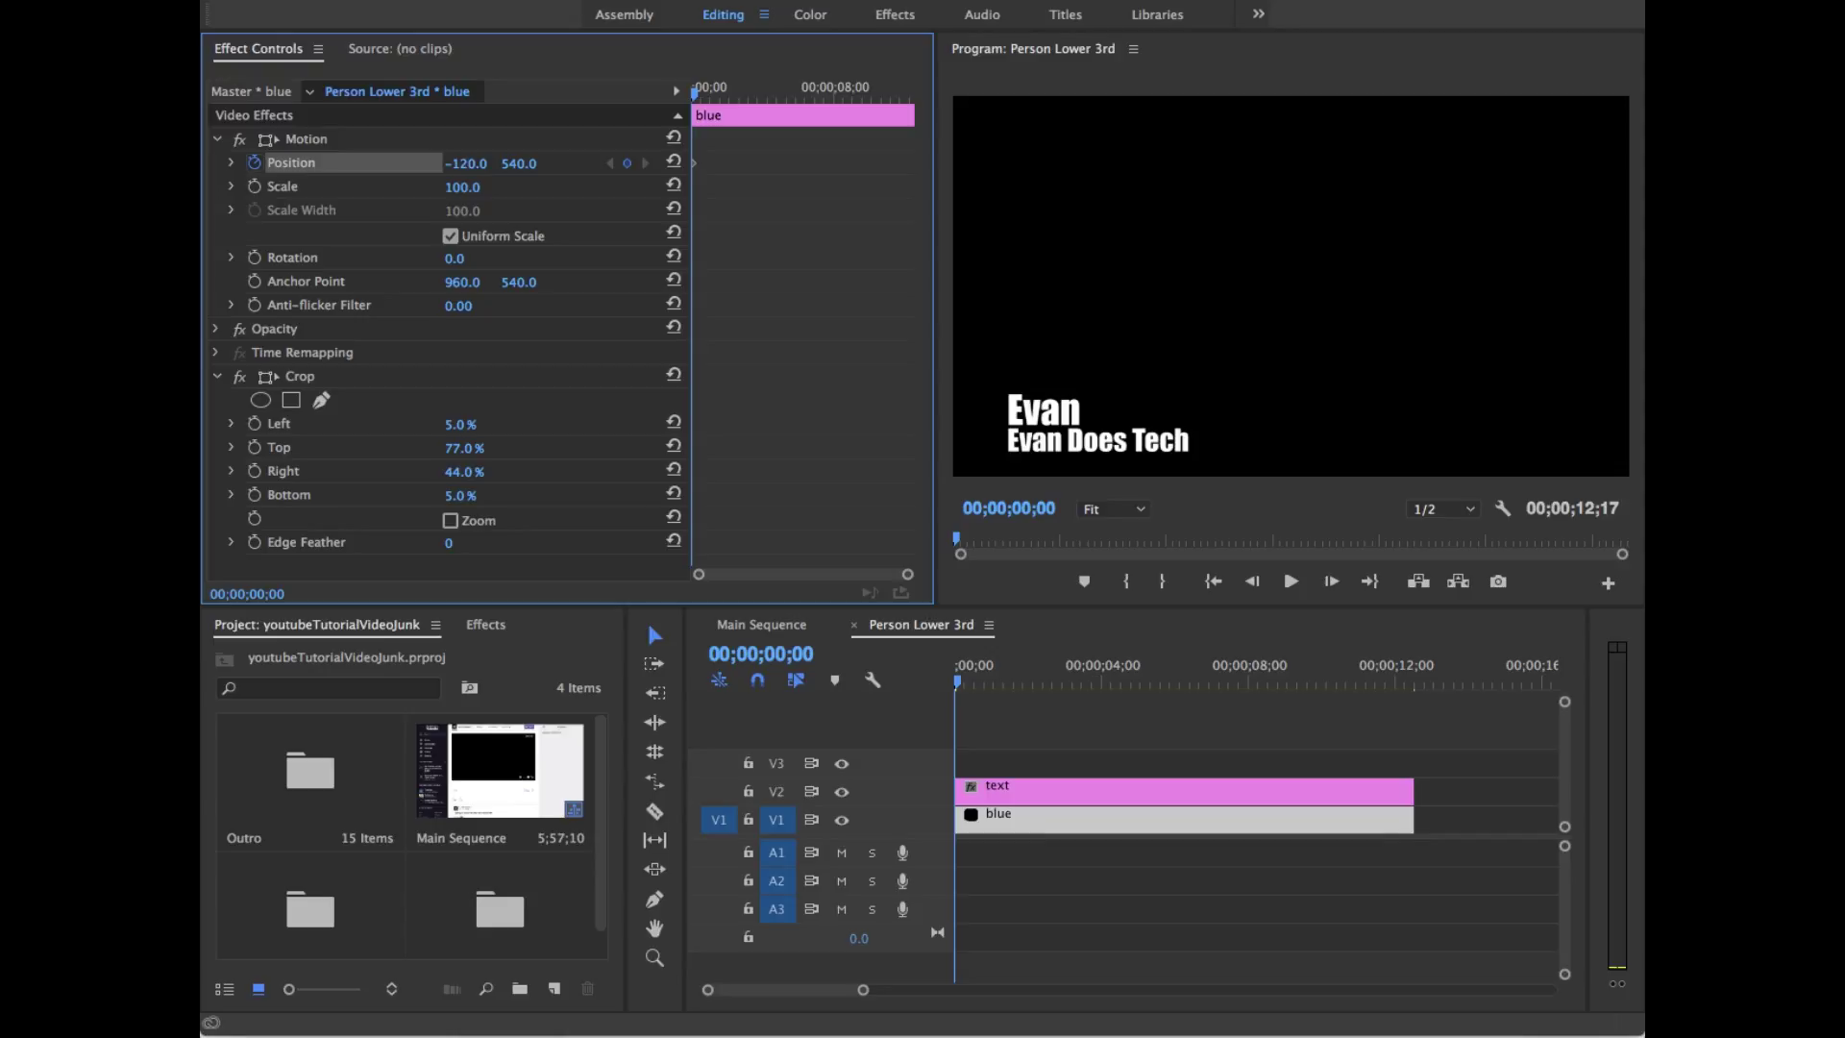
{"action": "key", "text": "space"}
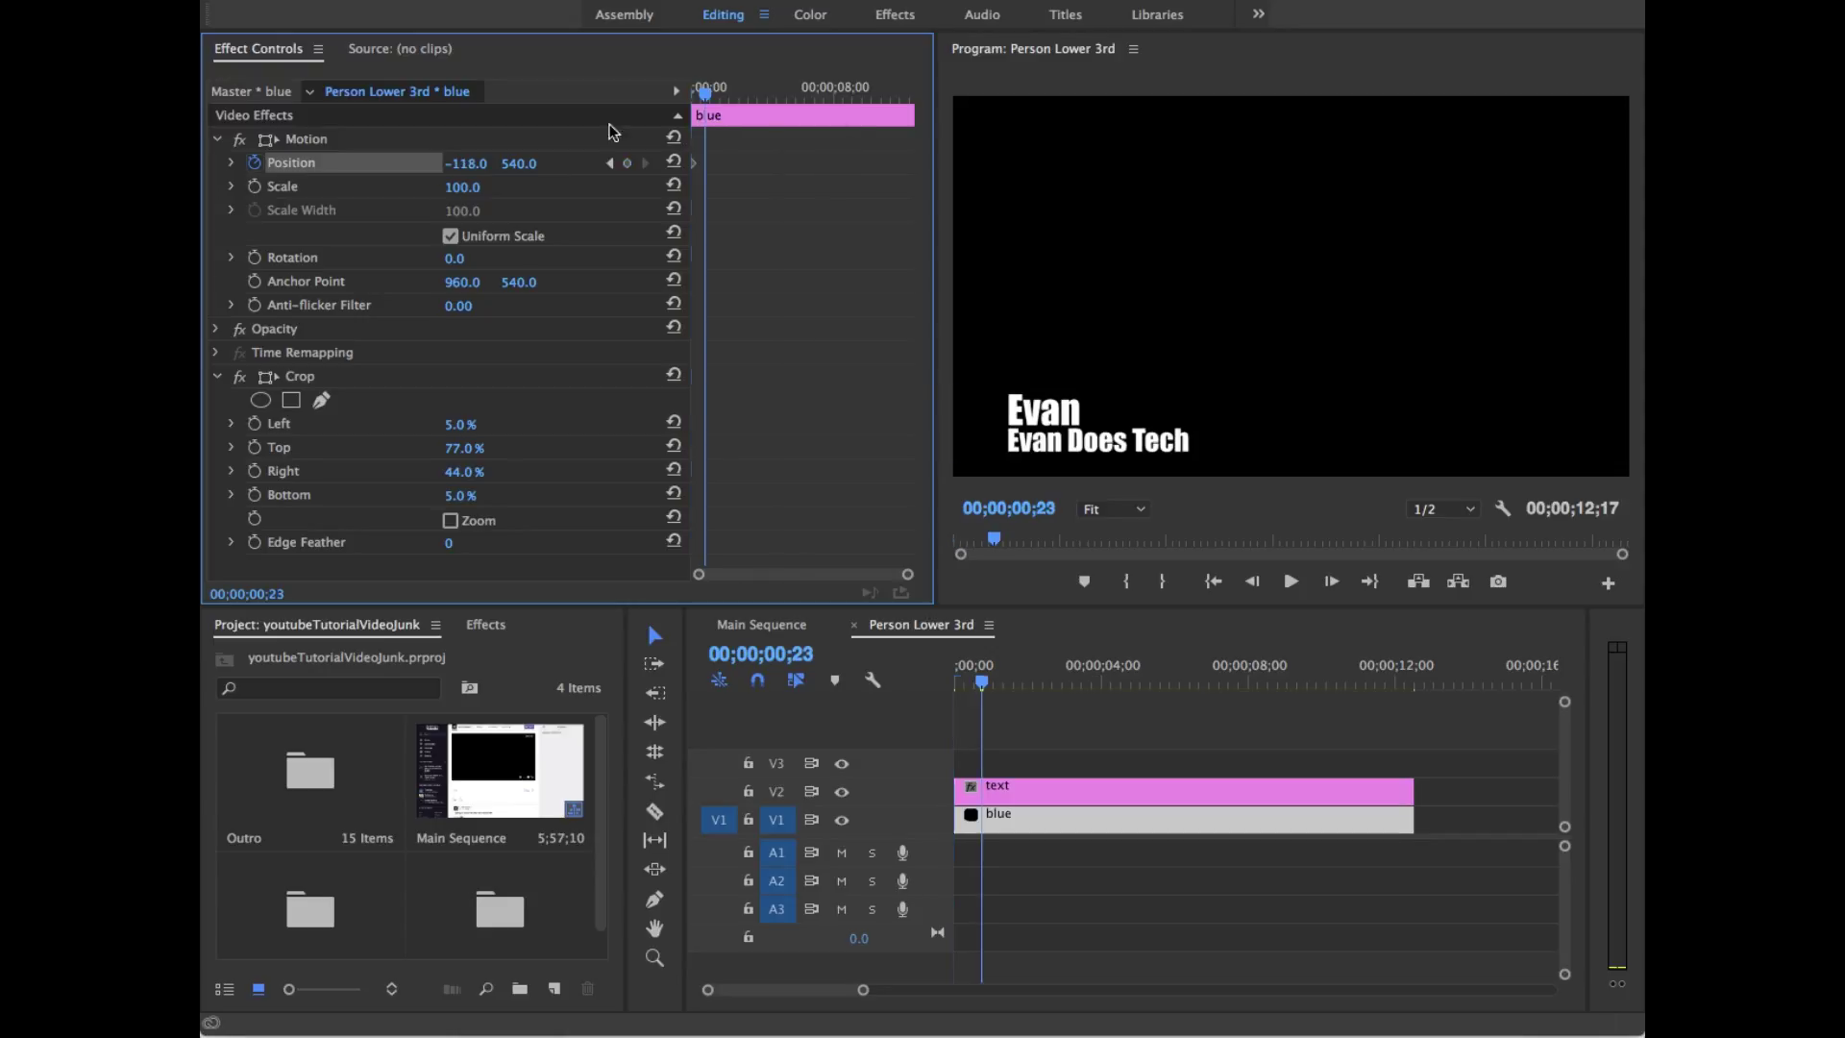
{"action": "key", "text": "space"}
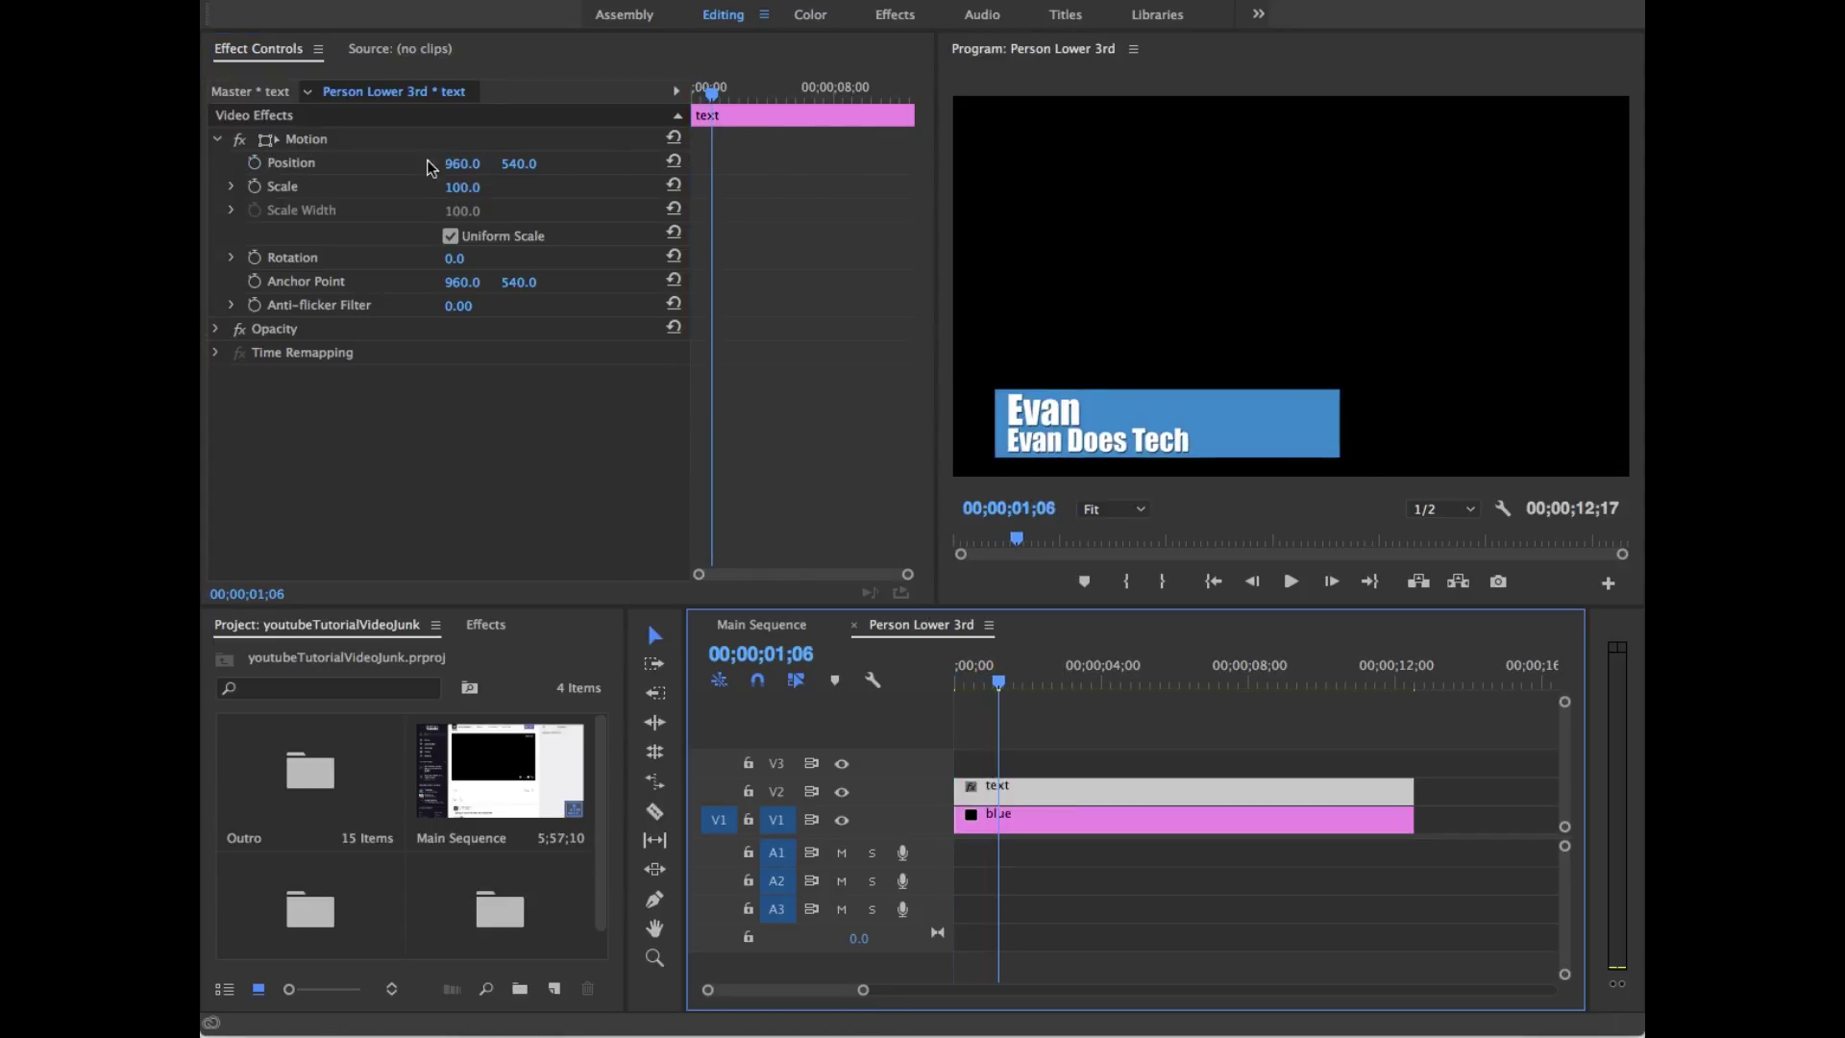
{"action": "left_click", "coordinate": [981, 680]}
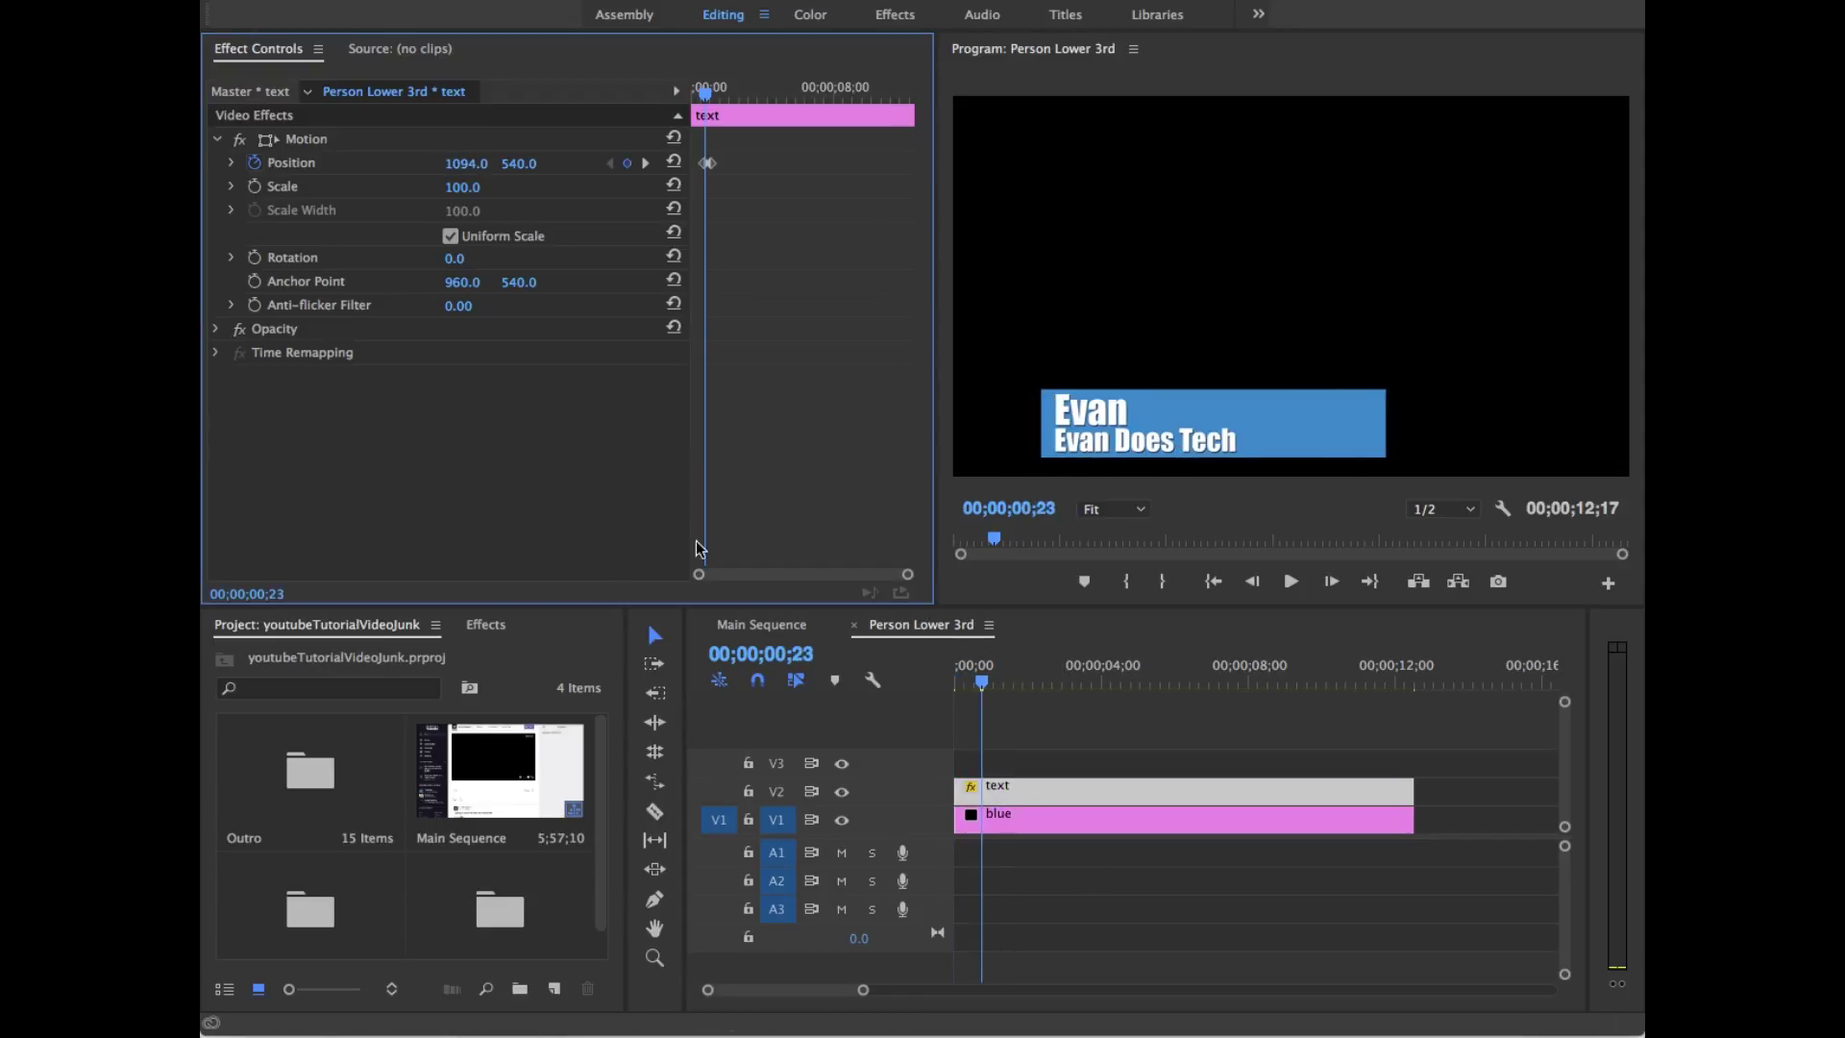
{"action": "key", "text": "space"}
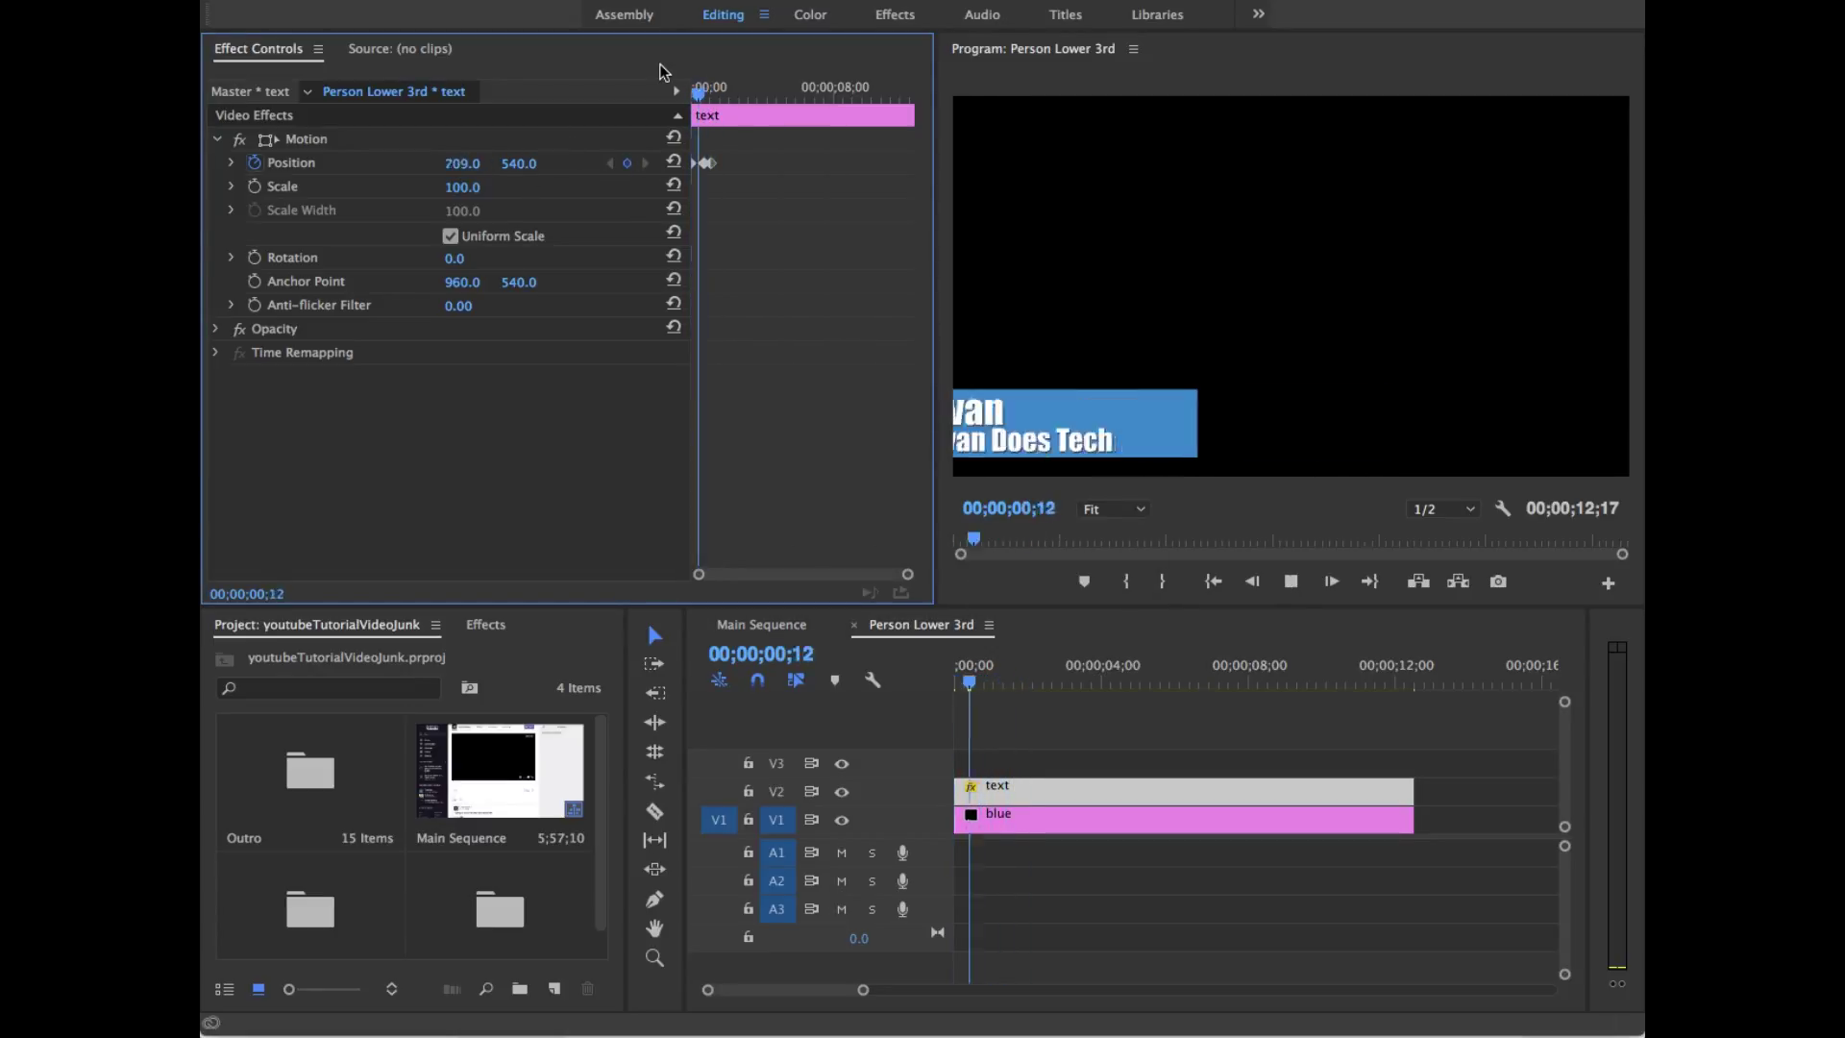
{"action": "key", "text": "space"}
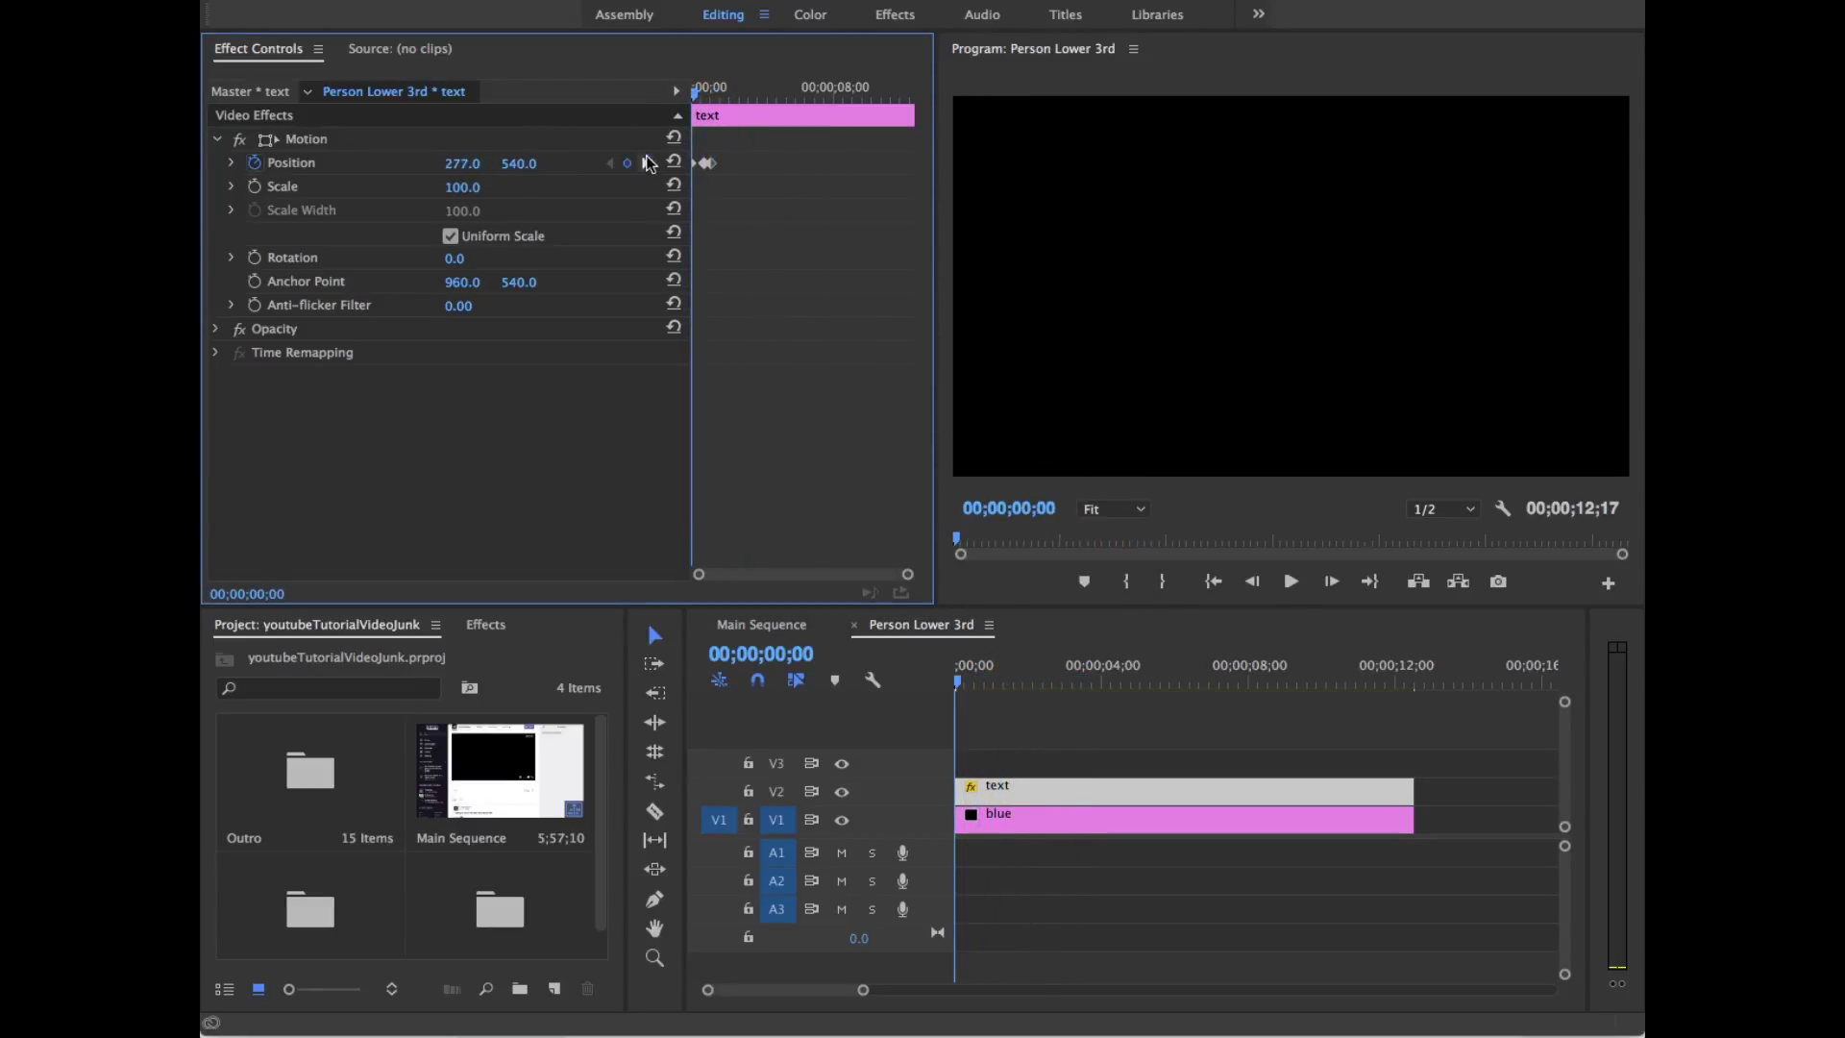
Step: Near the clip end, keyframe the blue box's Position X to push it off left, then check the text clip
{"action": "left_click", "coordinate": [648, 164]}
{"action": "left_click", "coordinate": [610, 163]}
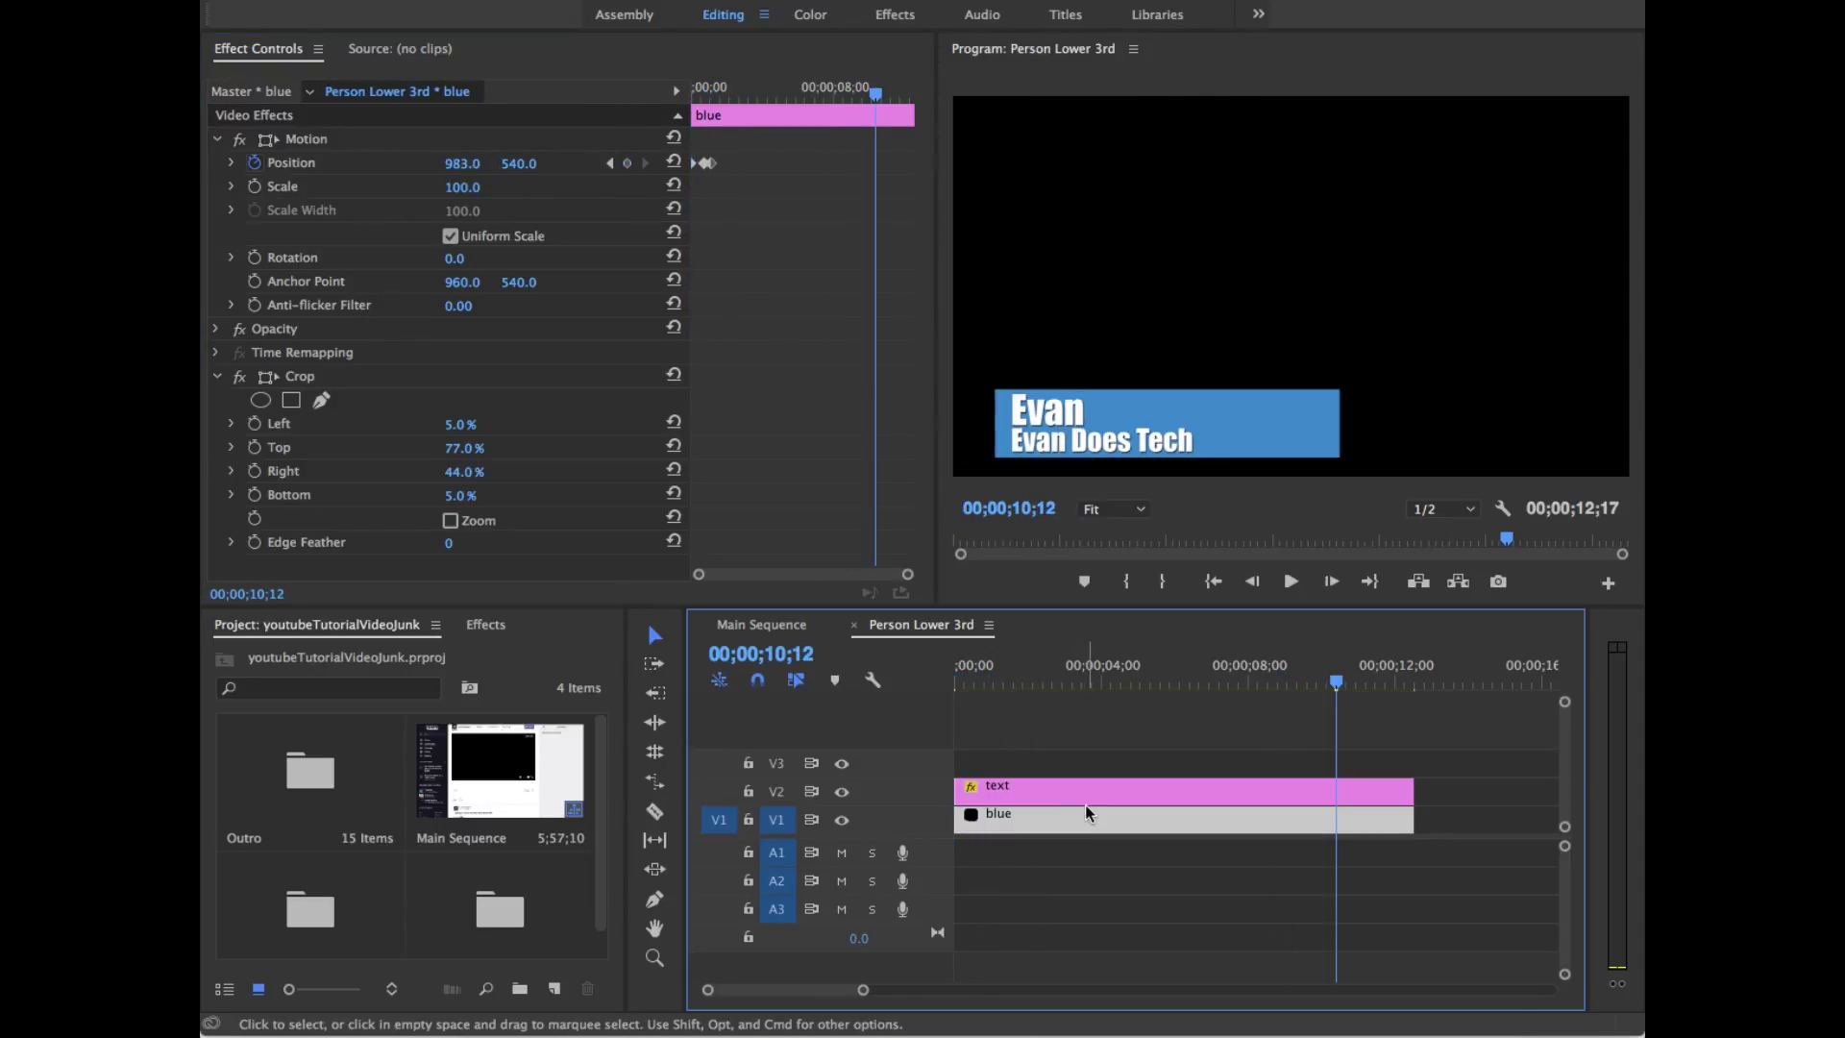
{"action": "left_click", "coordinate": [490, 149]}
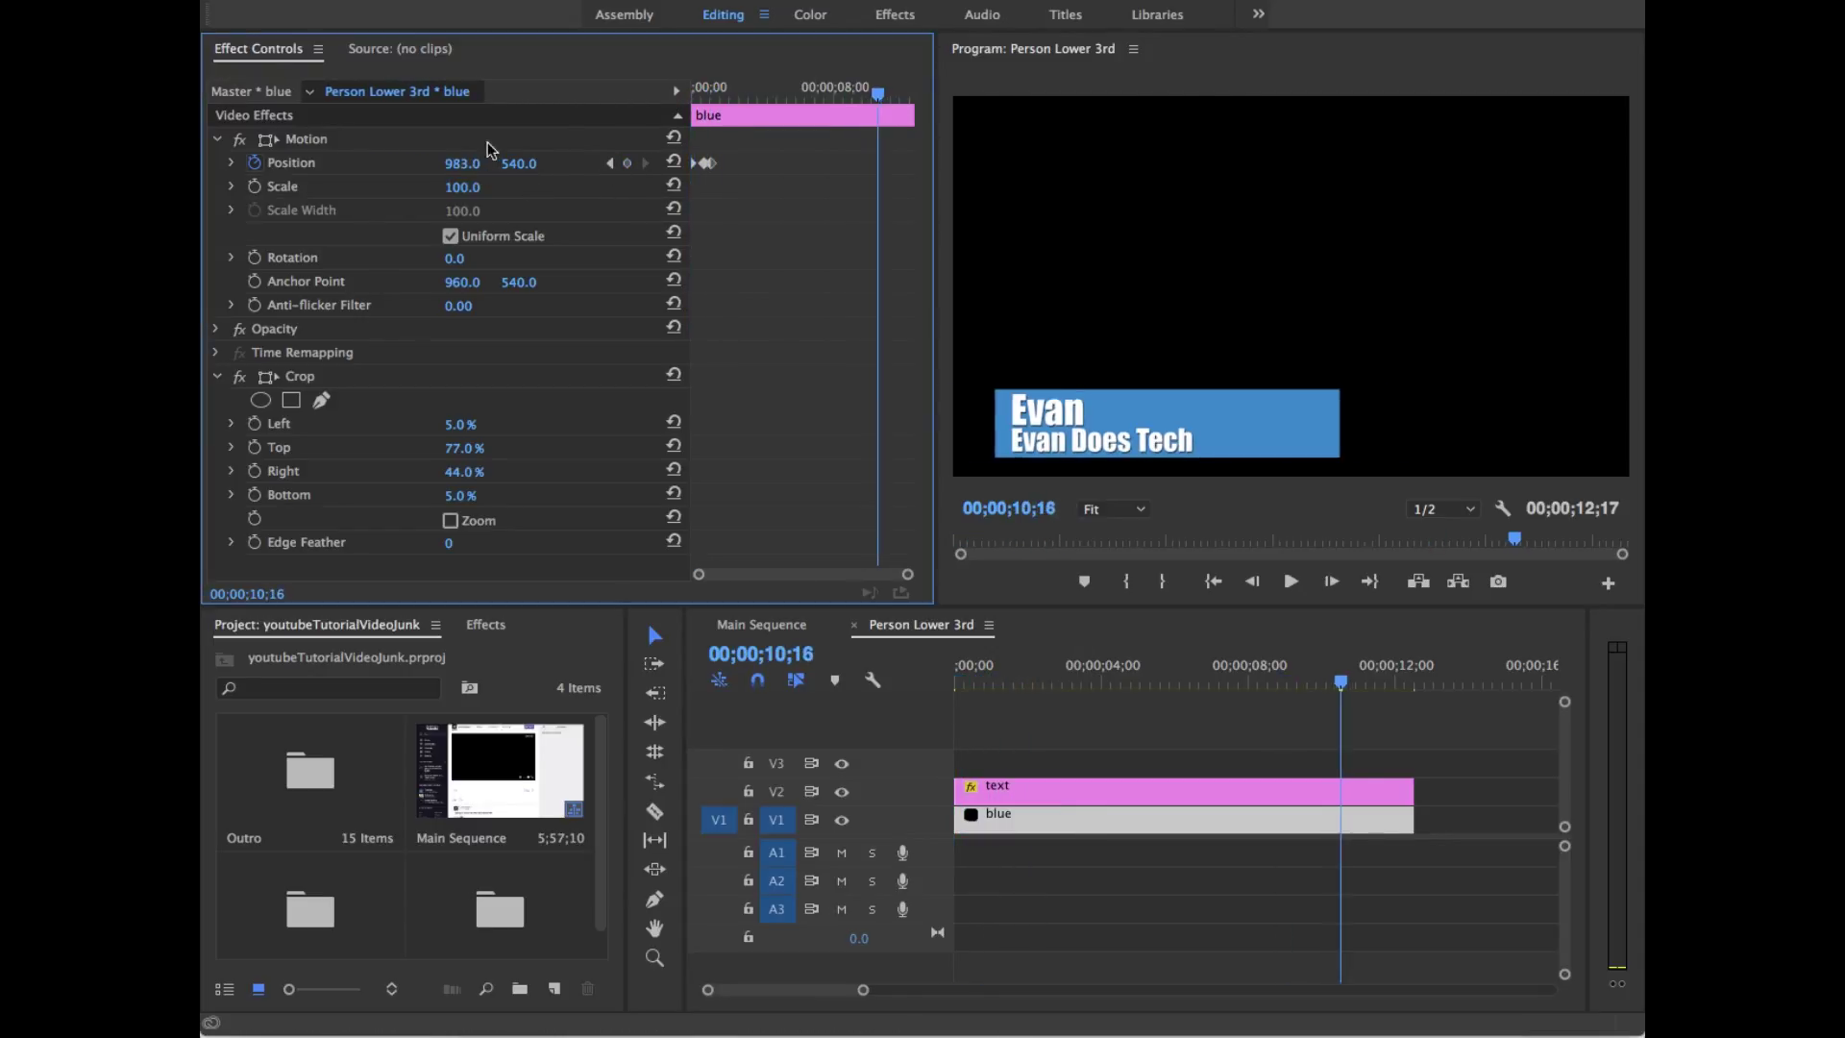
{"action": "key", "text": "space"}
{"action": "left_click_drag", "start_coordinate": [909, 163], "coordinate": [894, 166]}
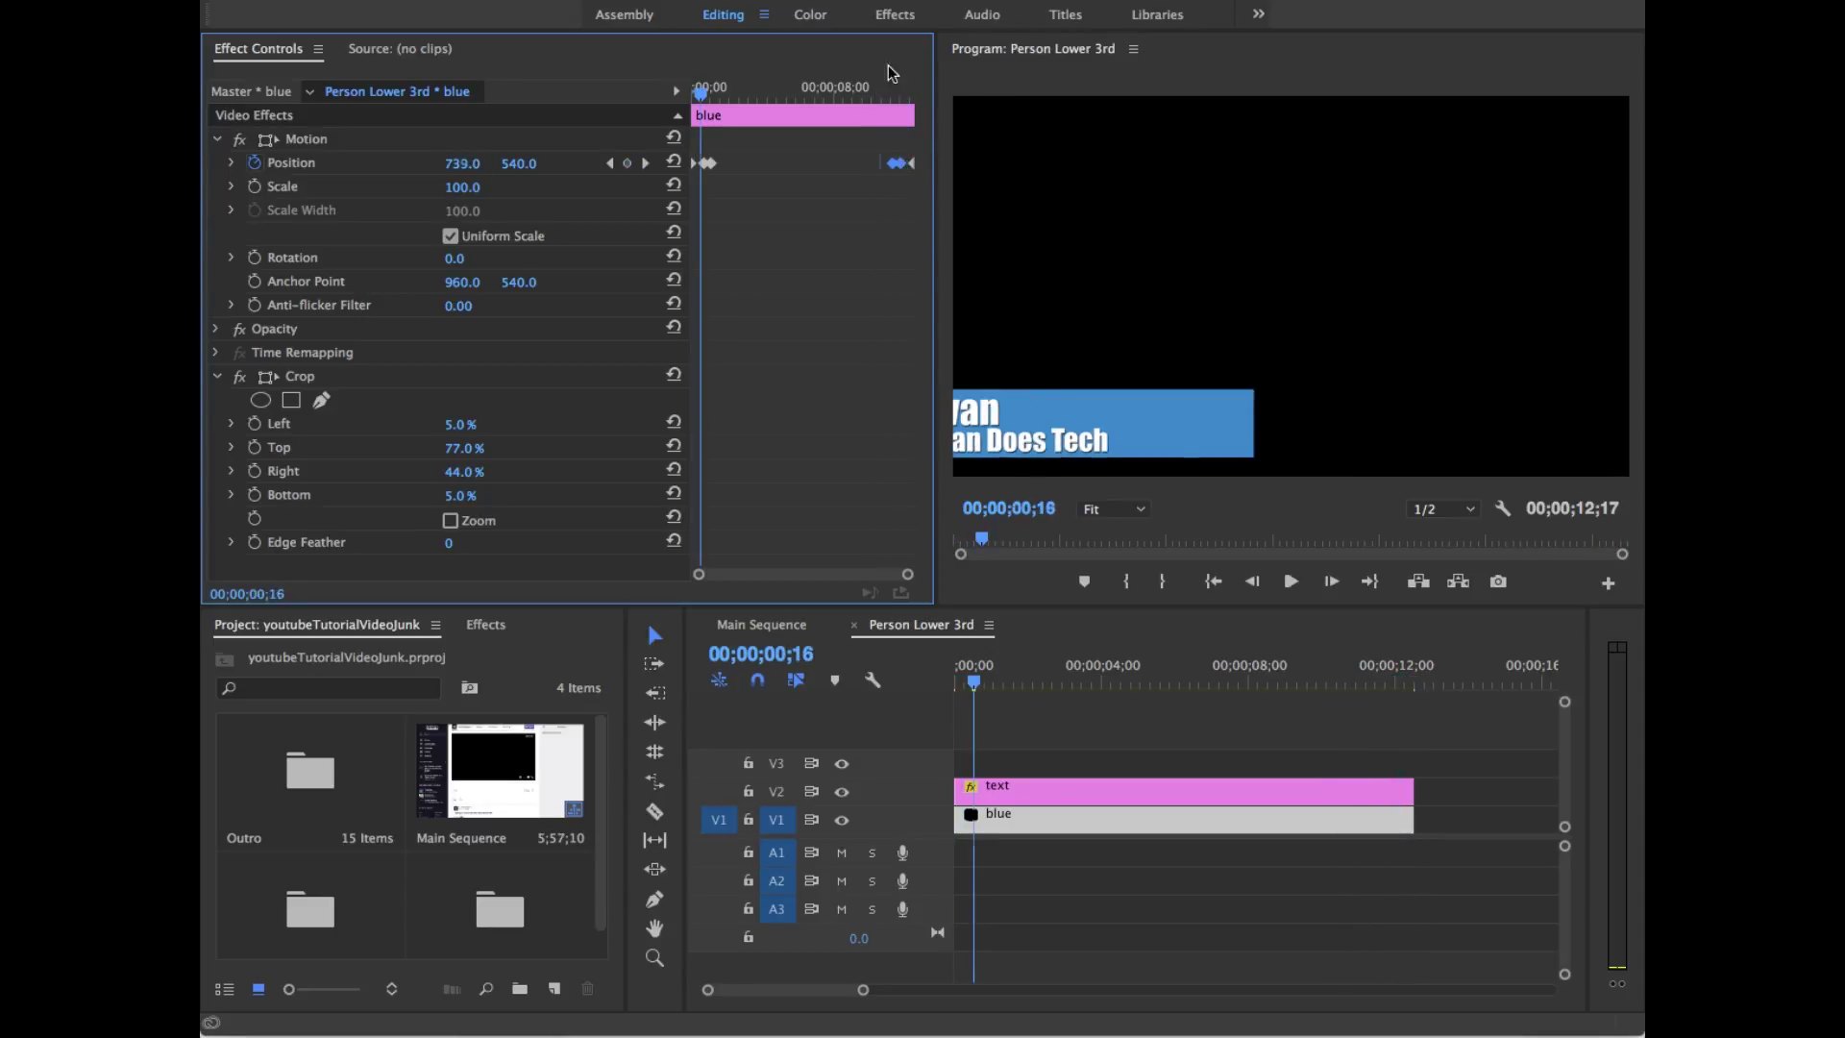
{"action": "key", "text": "End"}
{"action": "left_click", "coordinate": [609, 163]}
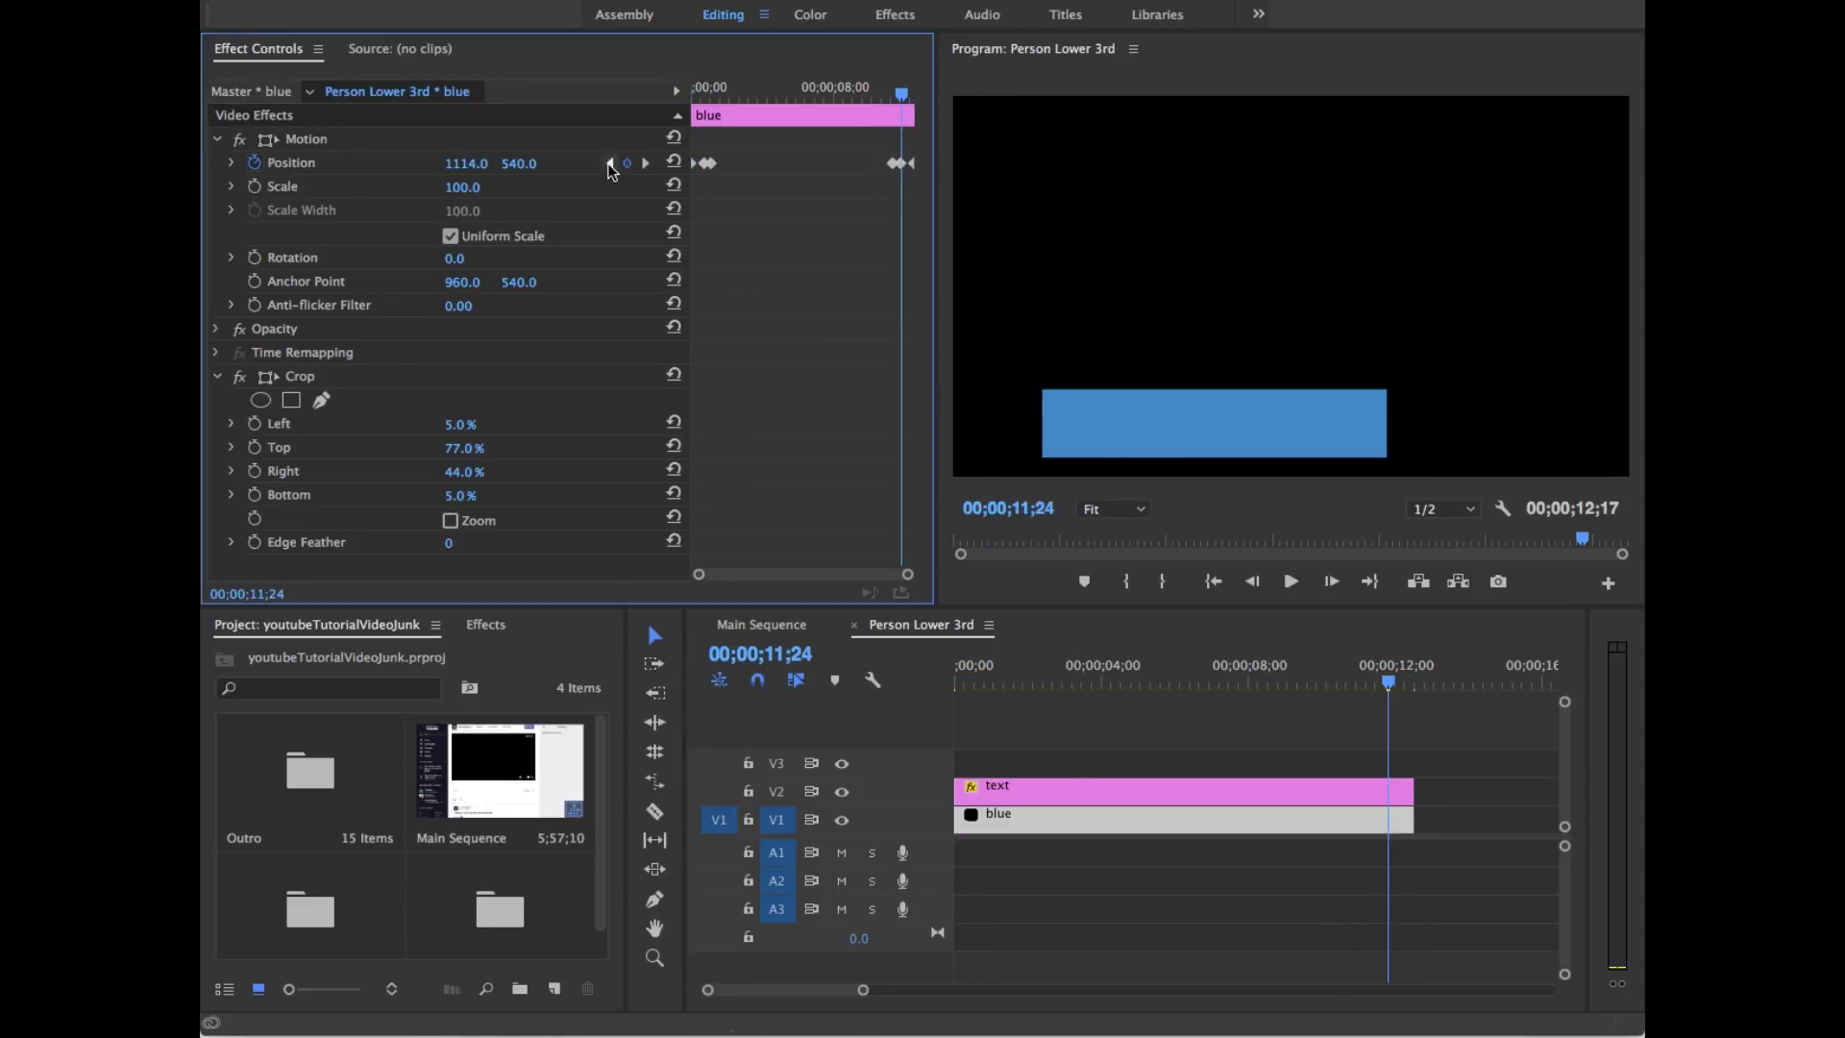
{"action": "left_click", "coordinate": [956, 264]}
{"action": "key", "text": "End"}
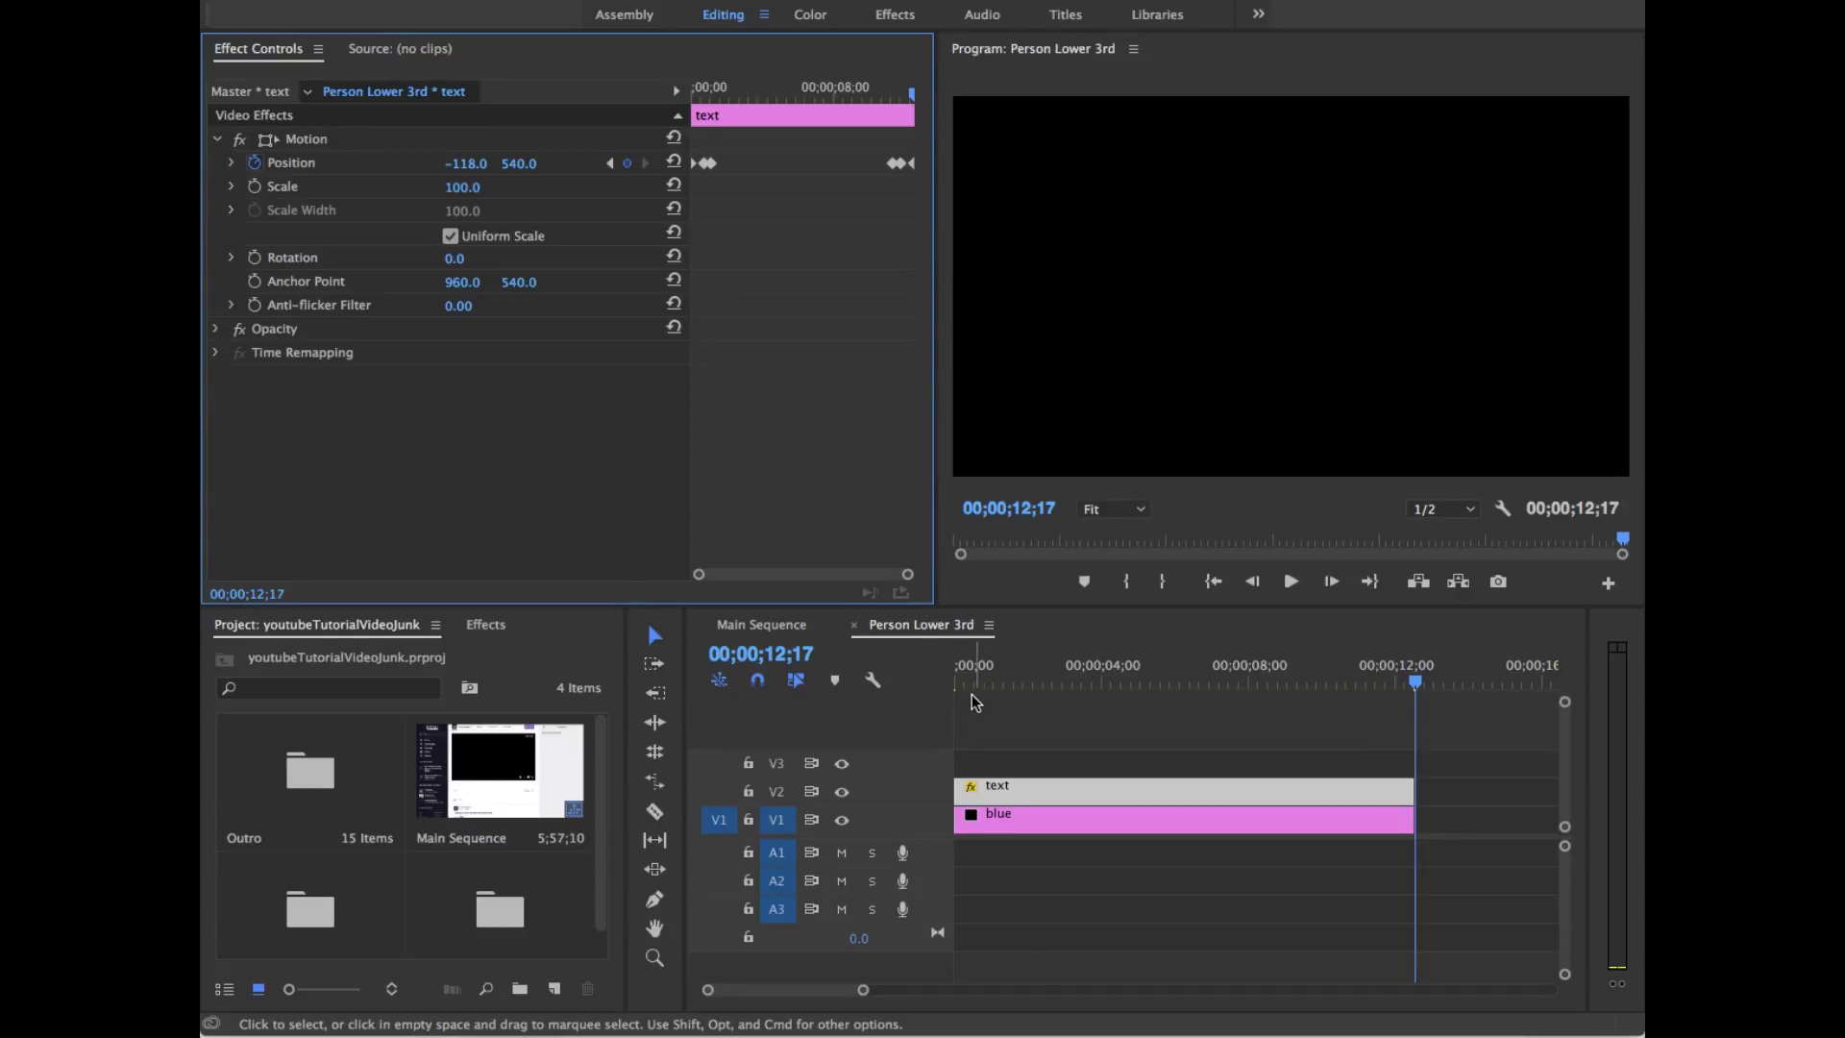
Step: Play the Person Lower 3rd animation from the beginning
{"action": "left_click_drag", "start_coordinate": [975, 684], "coordinate": [925, 694]}
{"action": "key", "text": "space"}
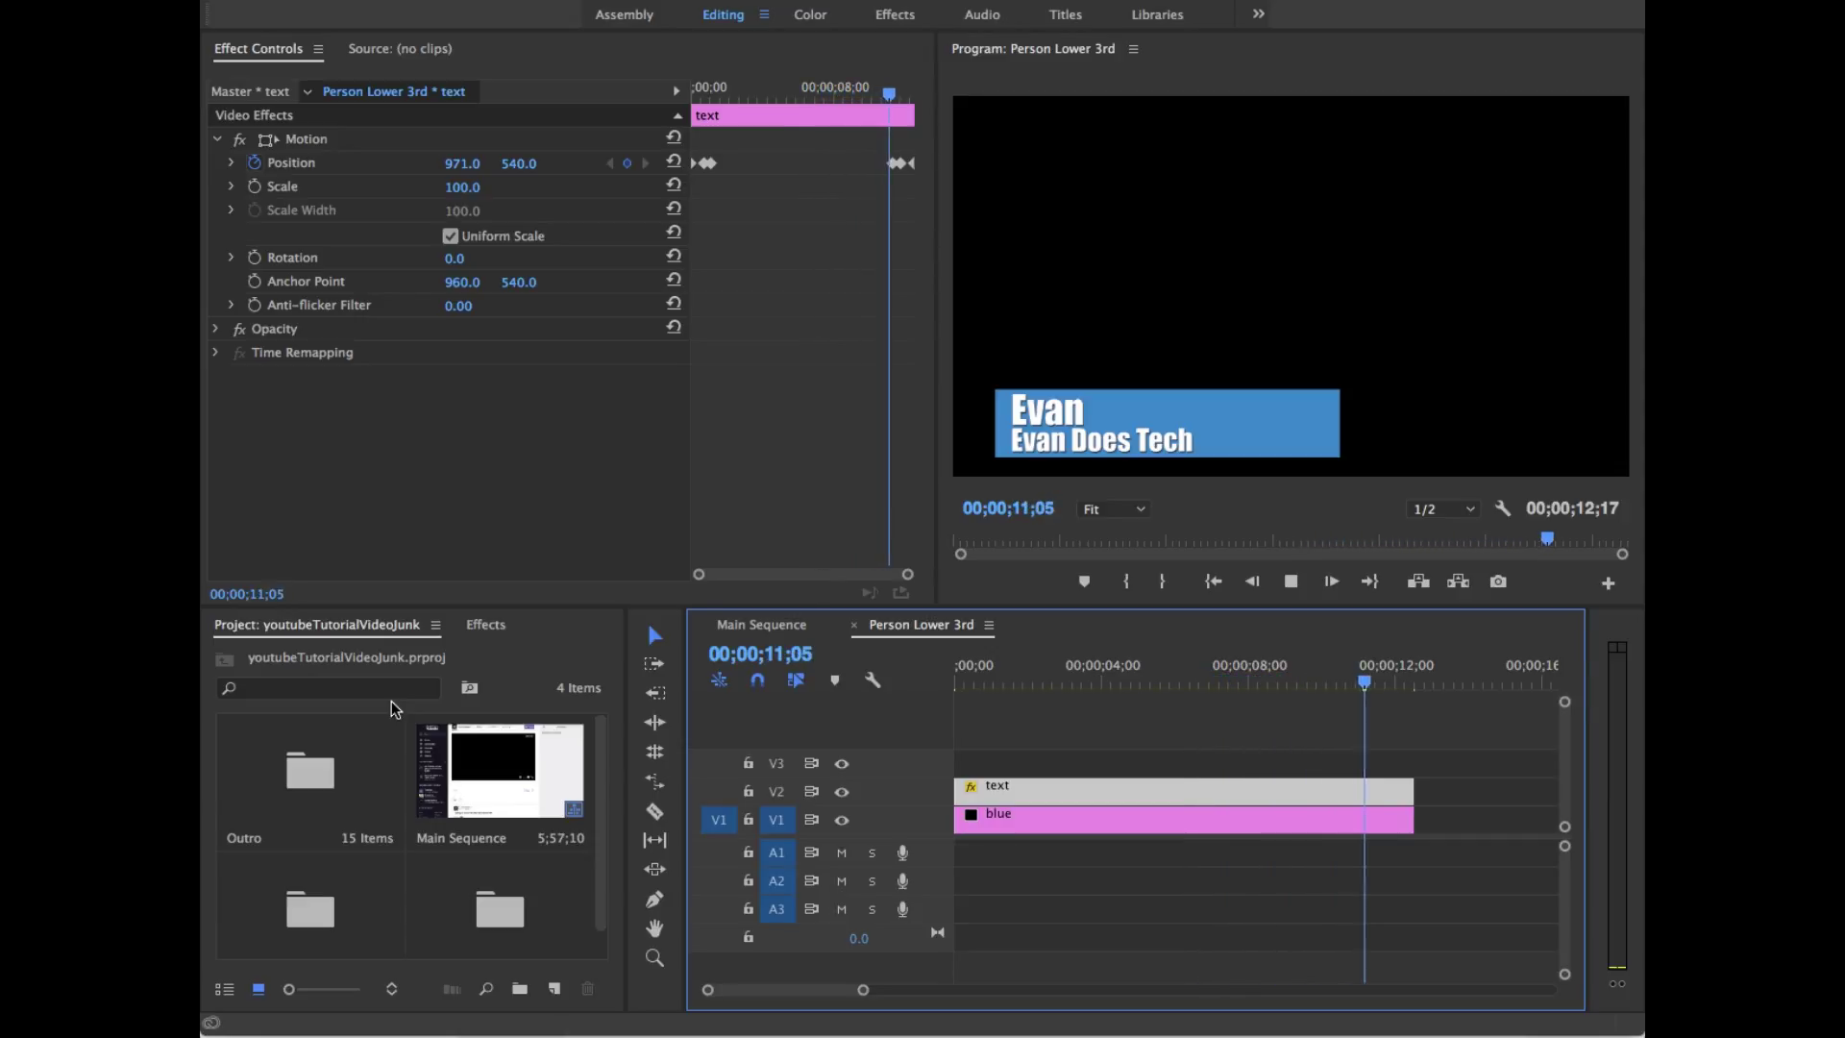
{"action": "key", "text": "space"}
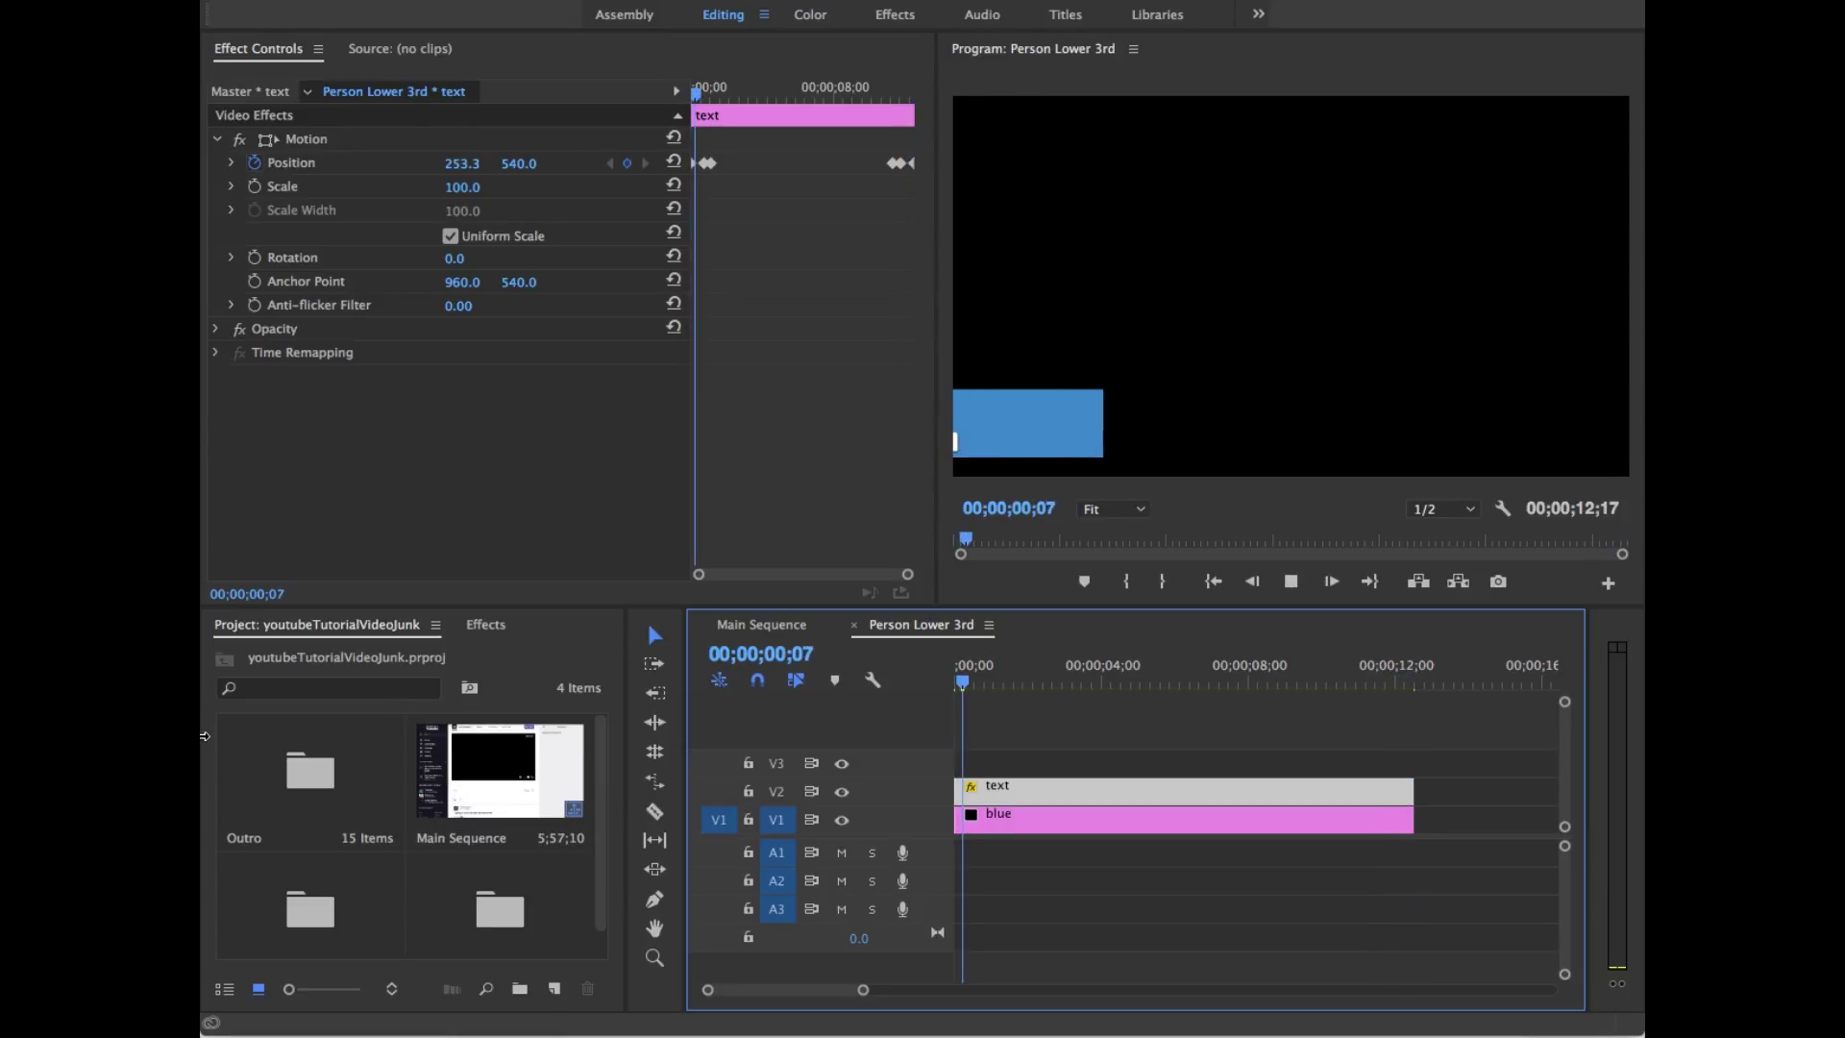
{"action": "key", "text": "space"}
Step: Open the text box sequence from the Text Box bin and play its sliding title
{"action": "left_click", "coordinate": [231, 665]}
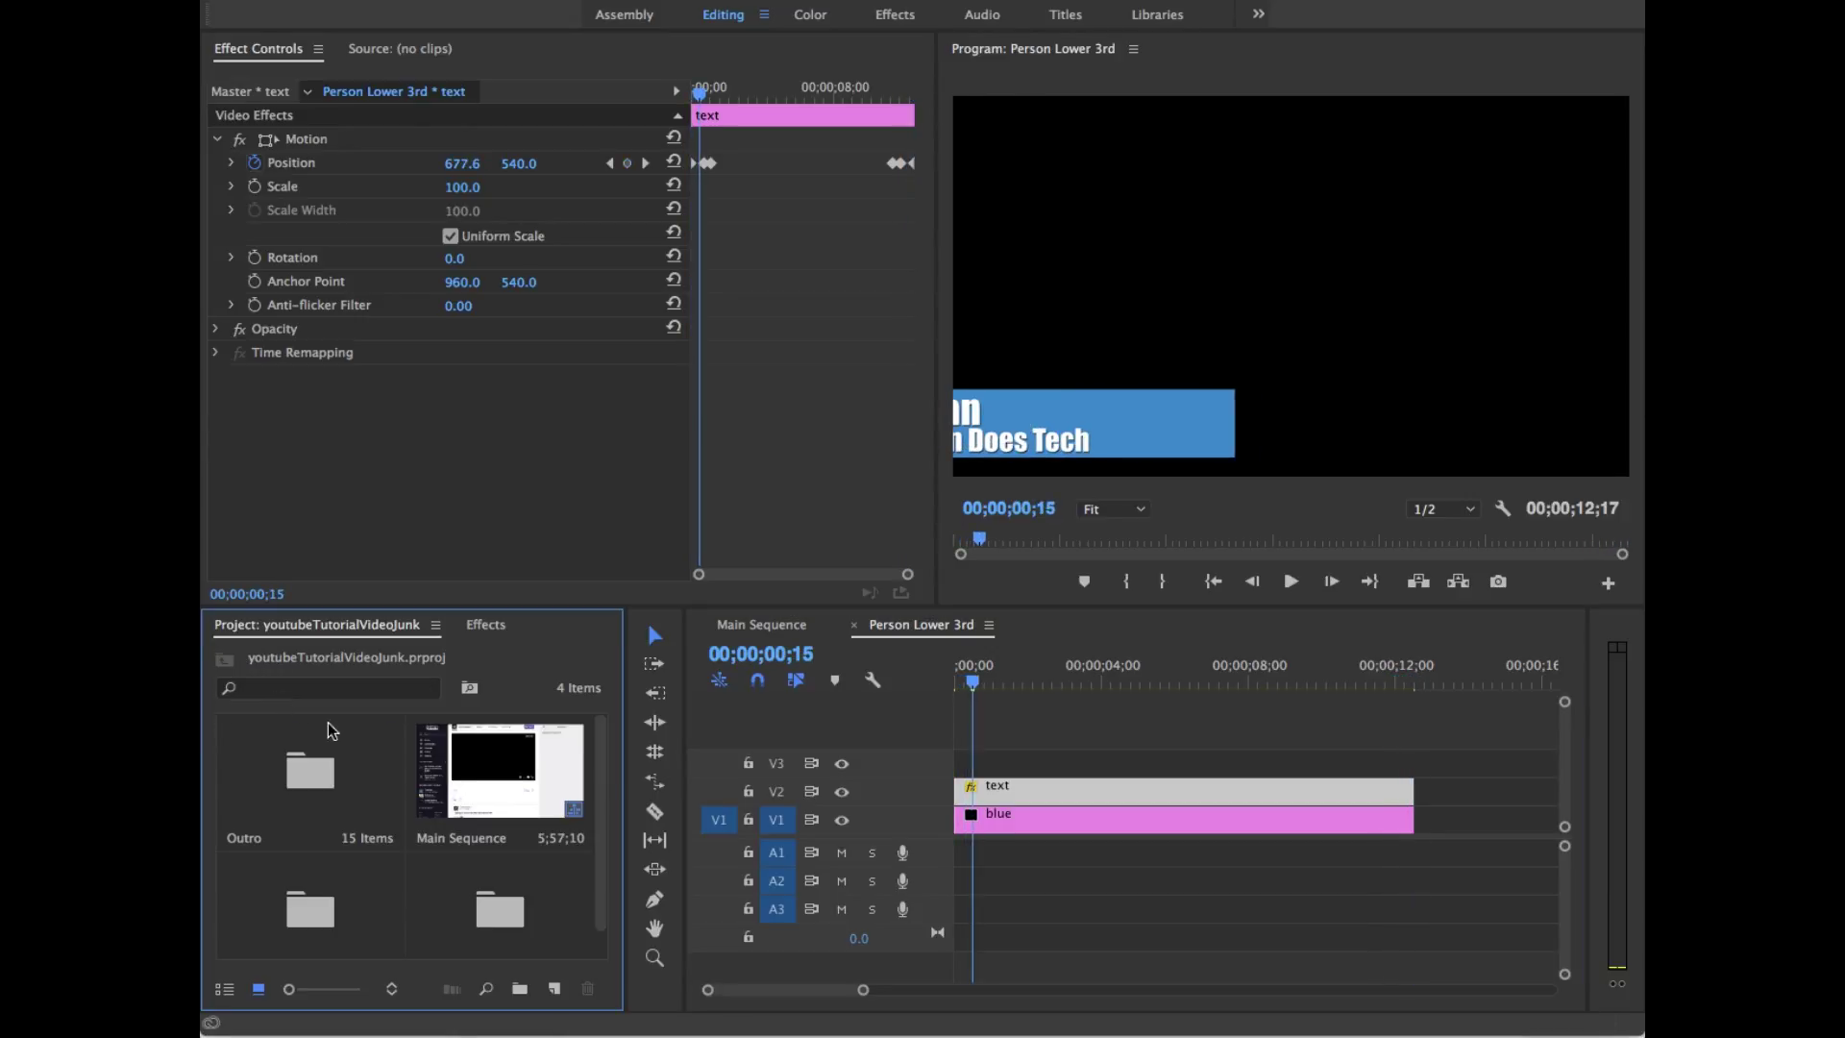
{"action": "scroll", "coordinate": [485, 781], "scroll_direction": "down", "scroll_amount": 1}
{"action": "double_click", "coordinate": [509, 879]}
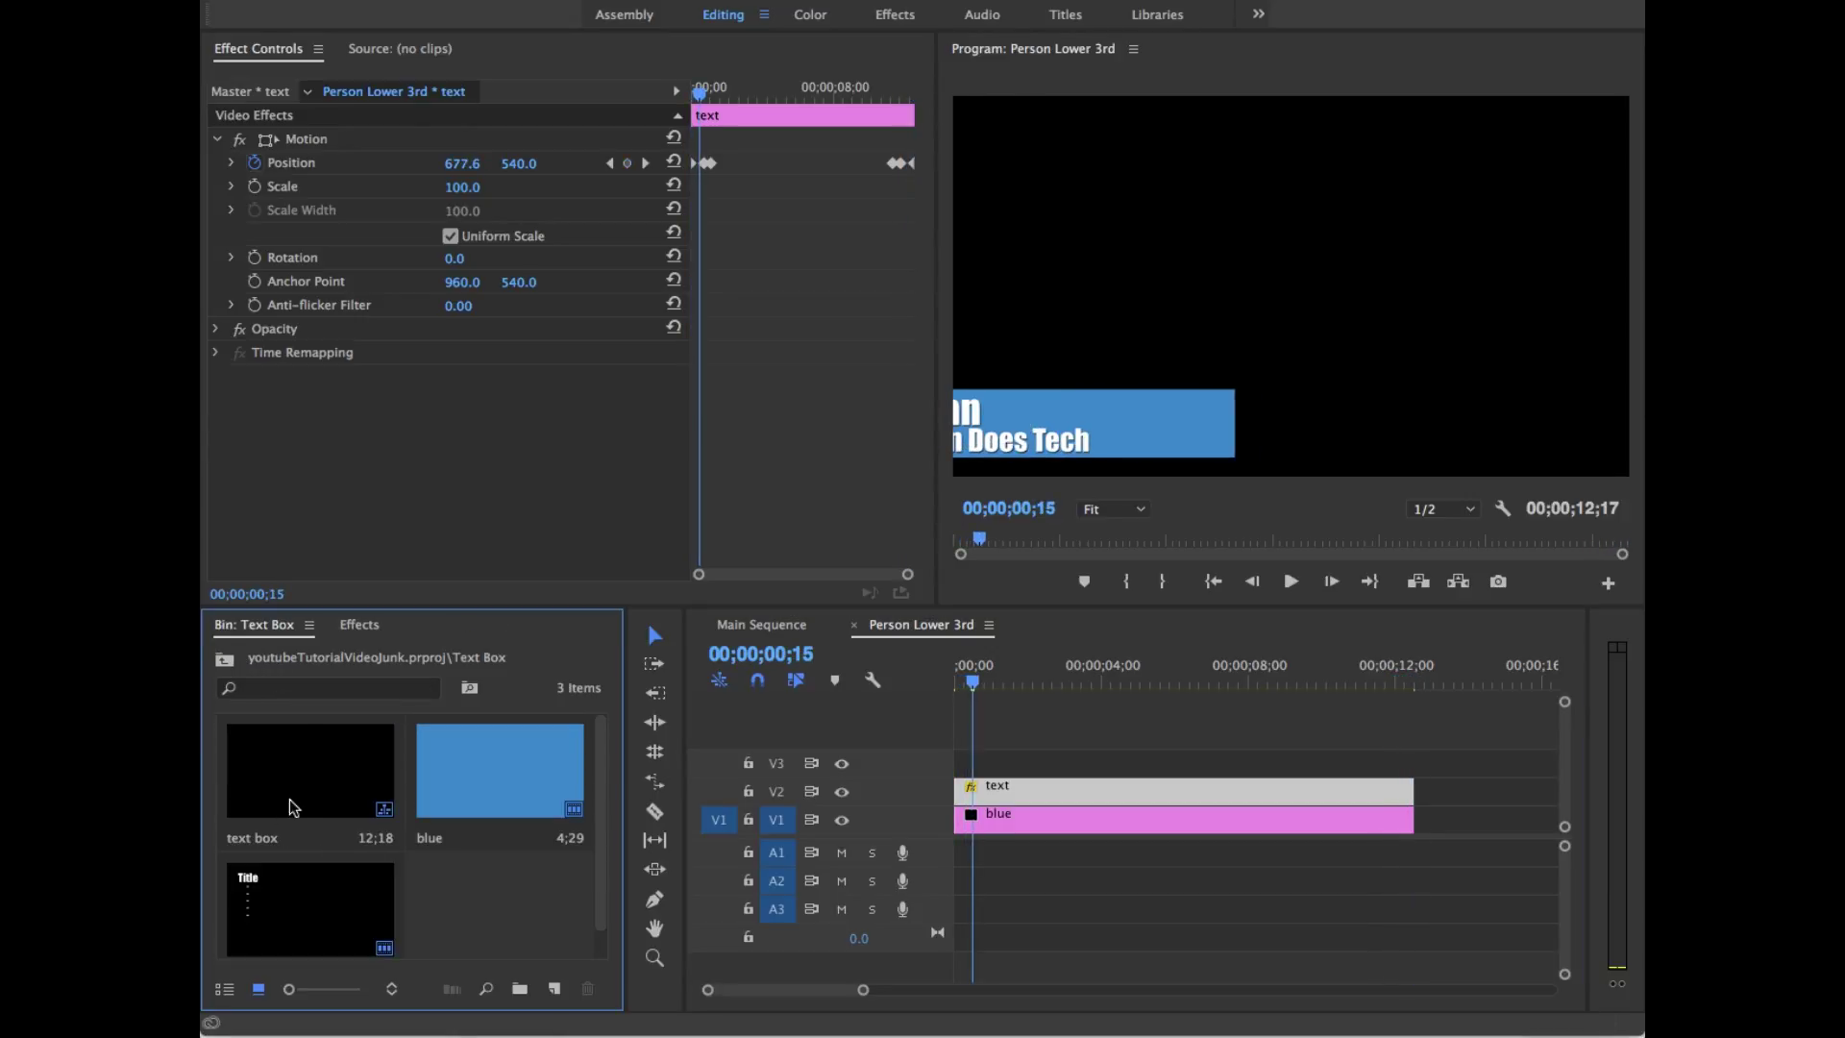
{"action": "double_click", "coordinate": [317, 799]}
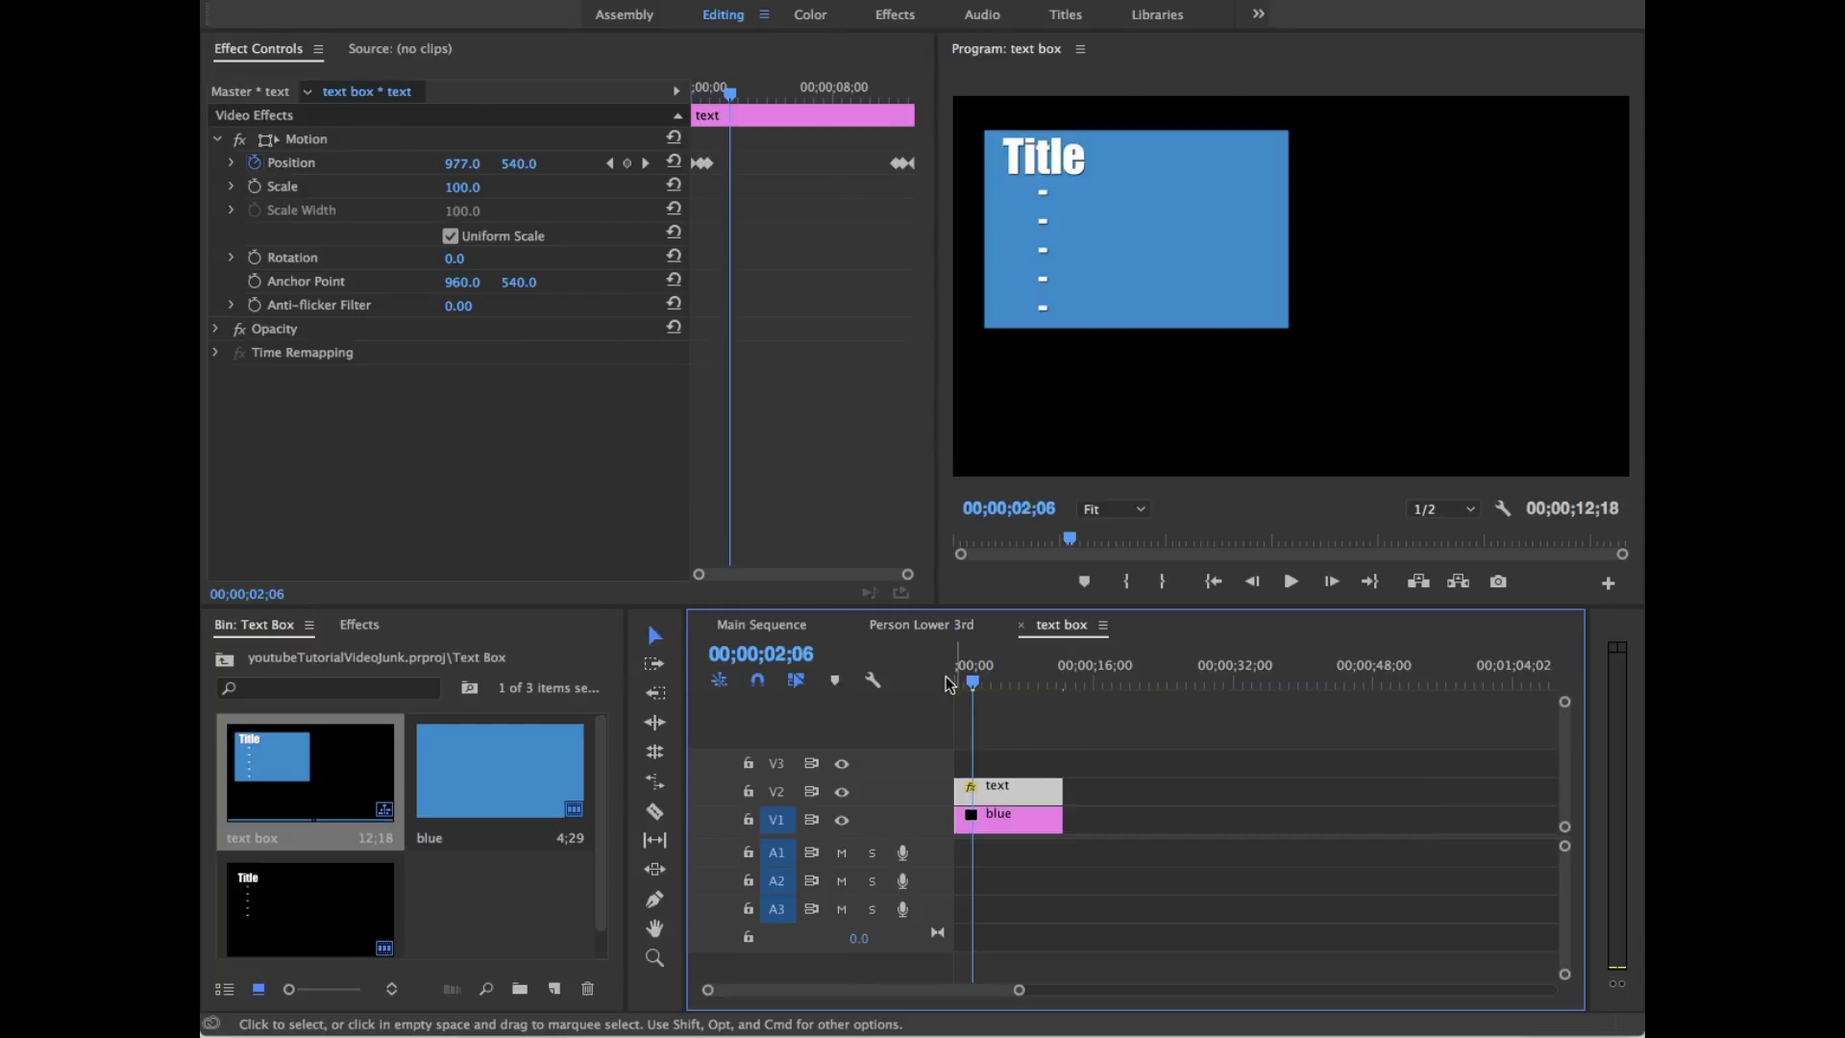
{"action": "left_click_drag", "start_coordinate": [976, 684], "coordinate": [956, 684]}
{"action": "key", "text": "space"}
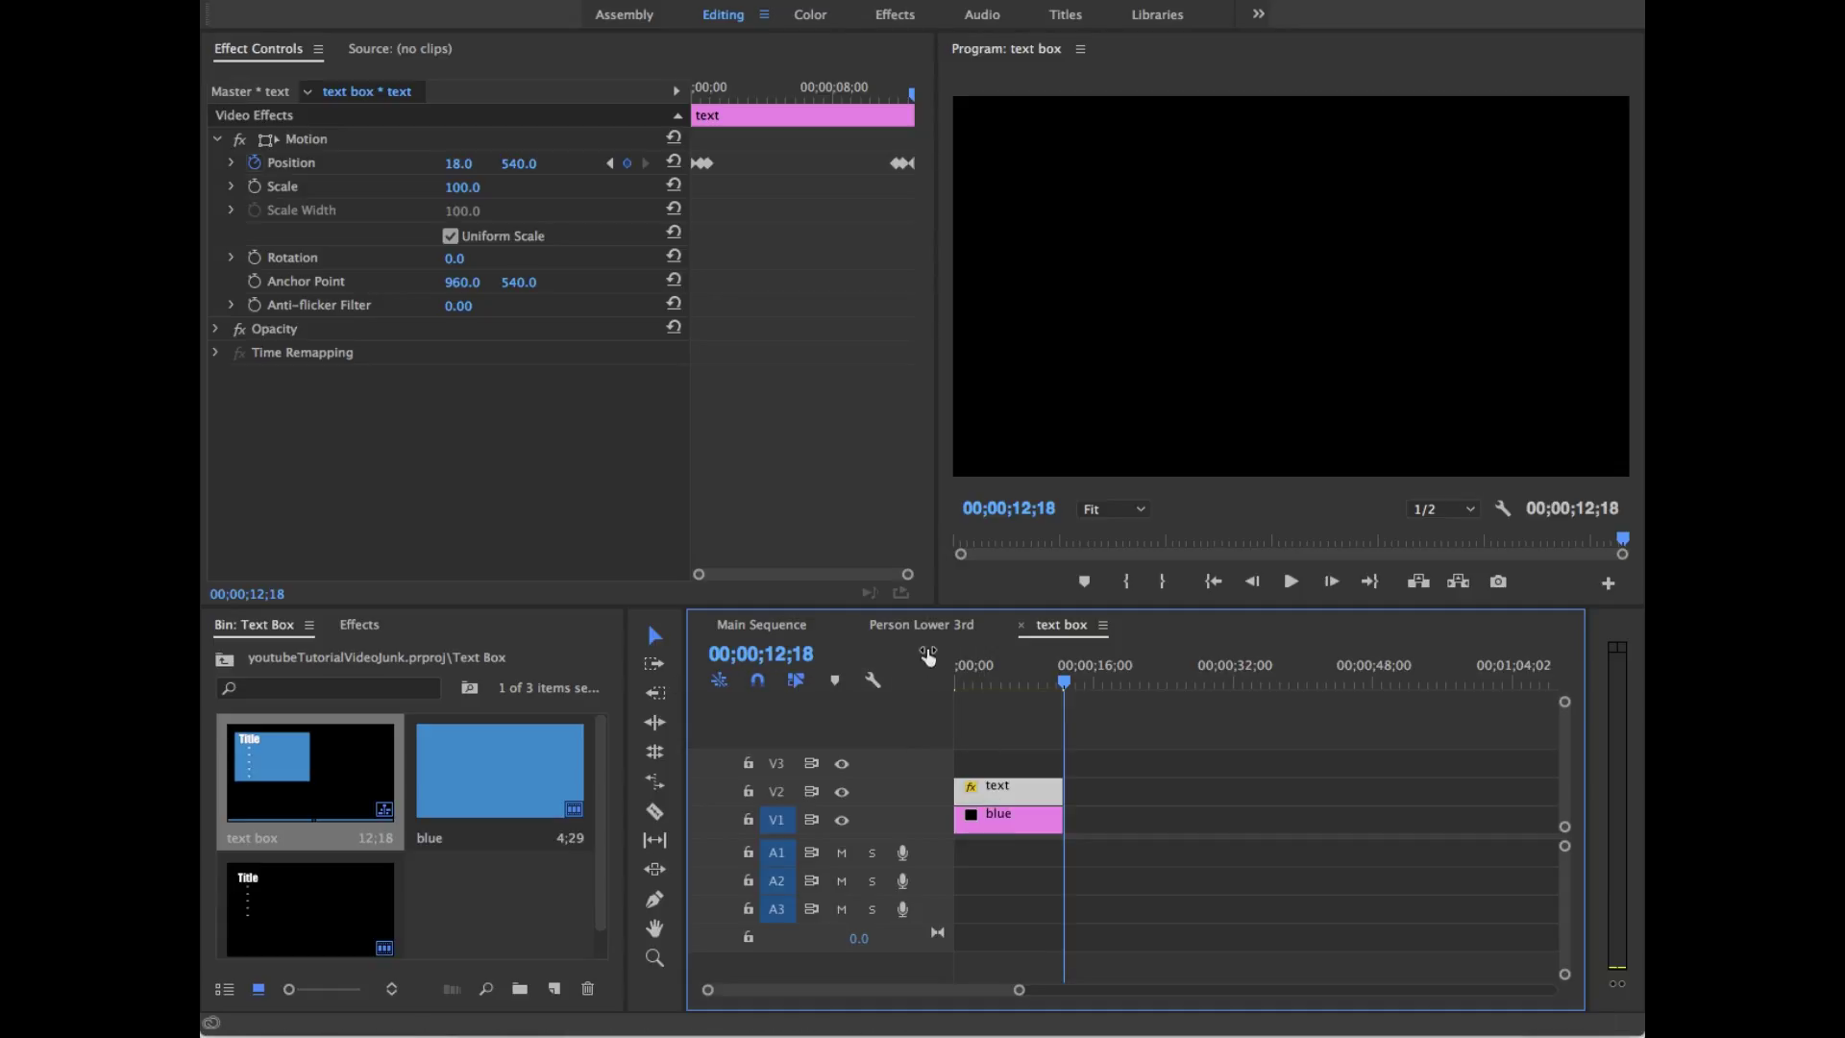
{"action": "left_click", "coordinate": [226, 660]}
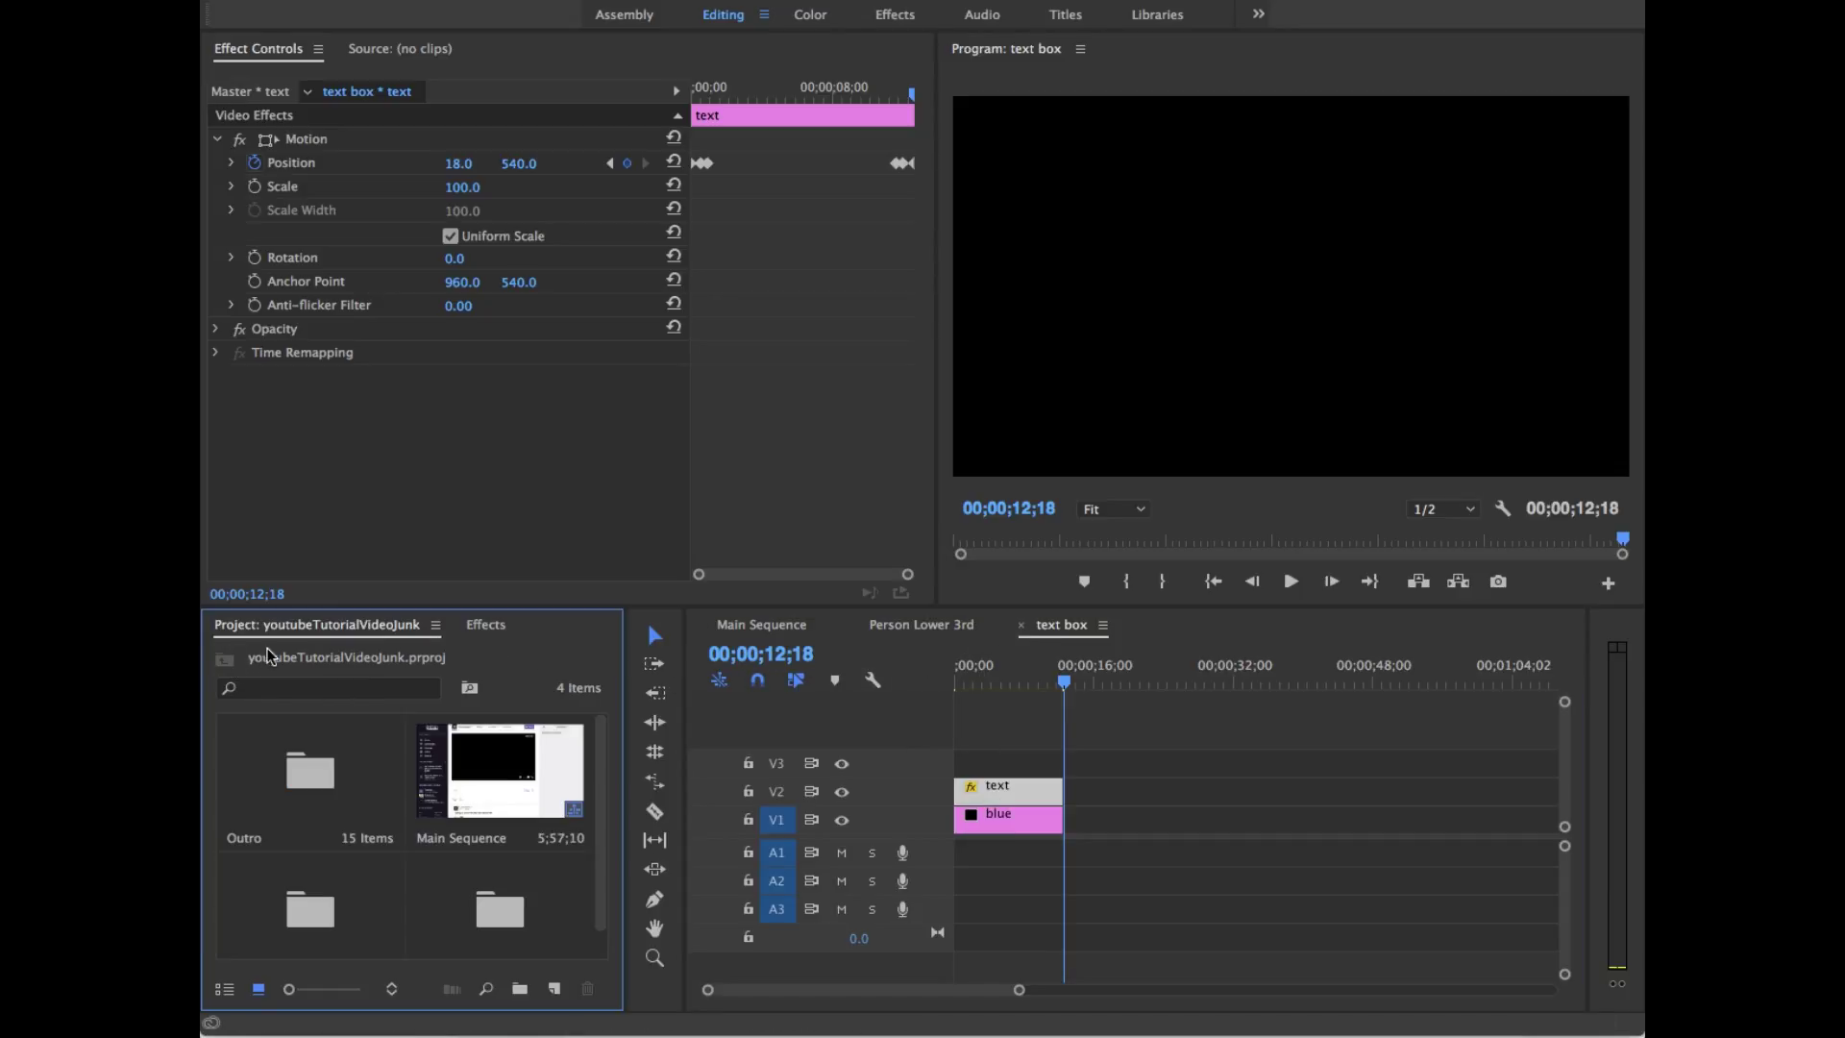
Step: Close the text box and Person Lower 3rd timeline tabs, leaving Main Sequence open
{"action": "left_click", "coordinate": [1025, 630]}
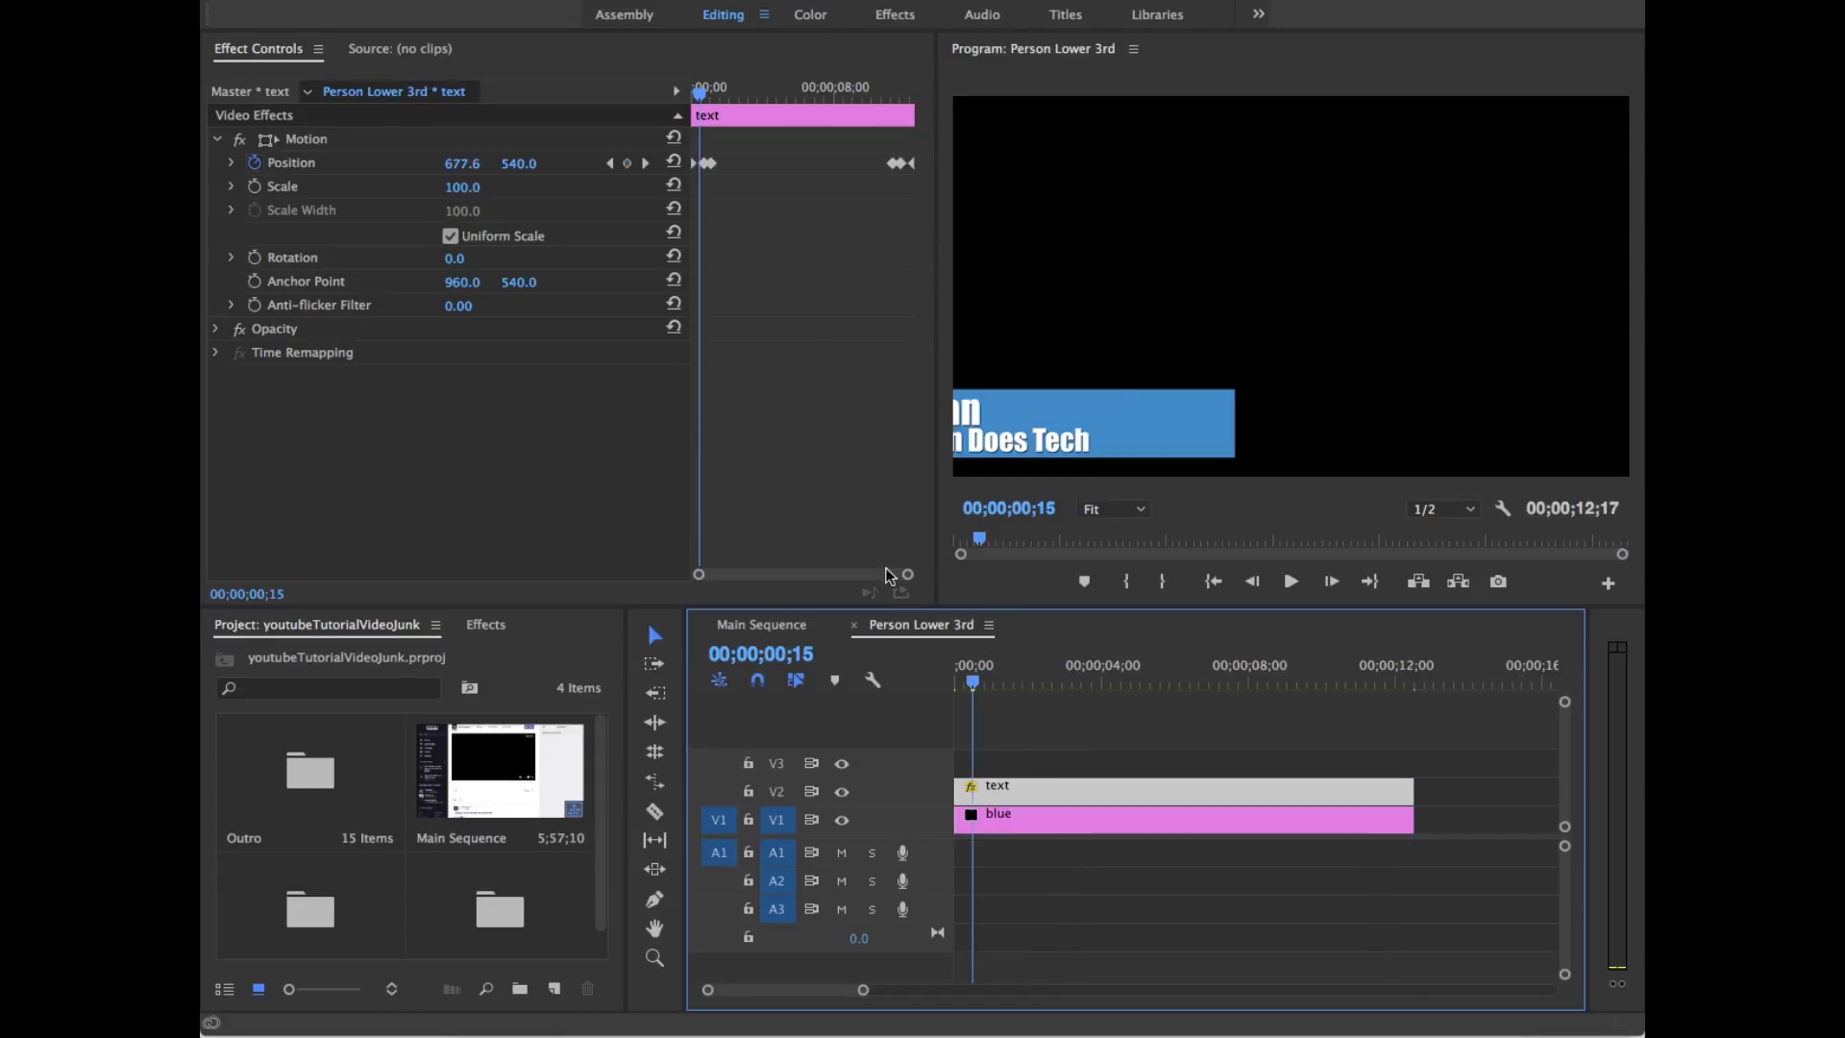
{"action": "left_click", "coordinate": [858, 627]}
{"action": "scroll", "coordinate": [1116, 692], "scroll_direction": "down", "scroll_amount": 5}
{"action": "scroll", "coordinate": [1112, 708], "scroll_direction": "up", "scroll_amount": 5}
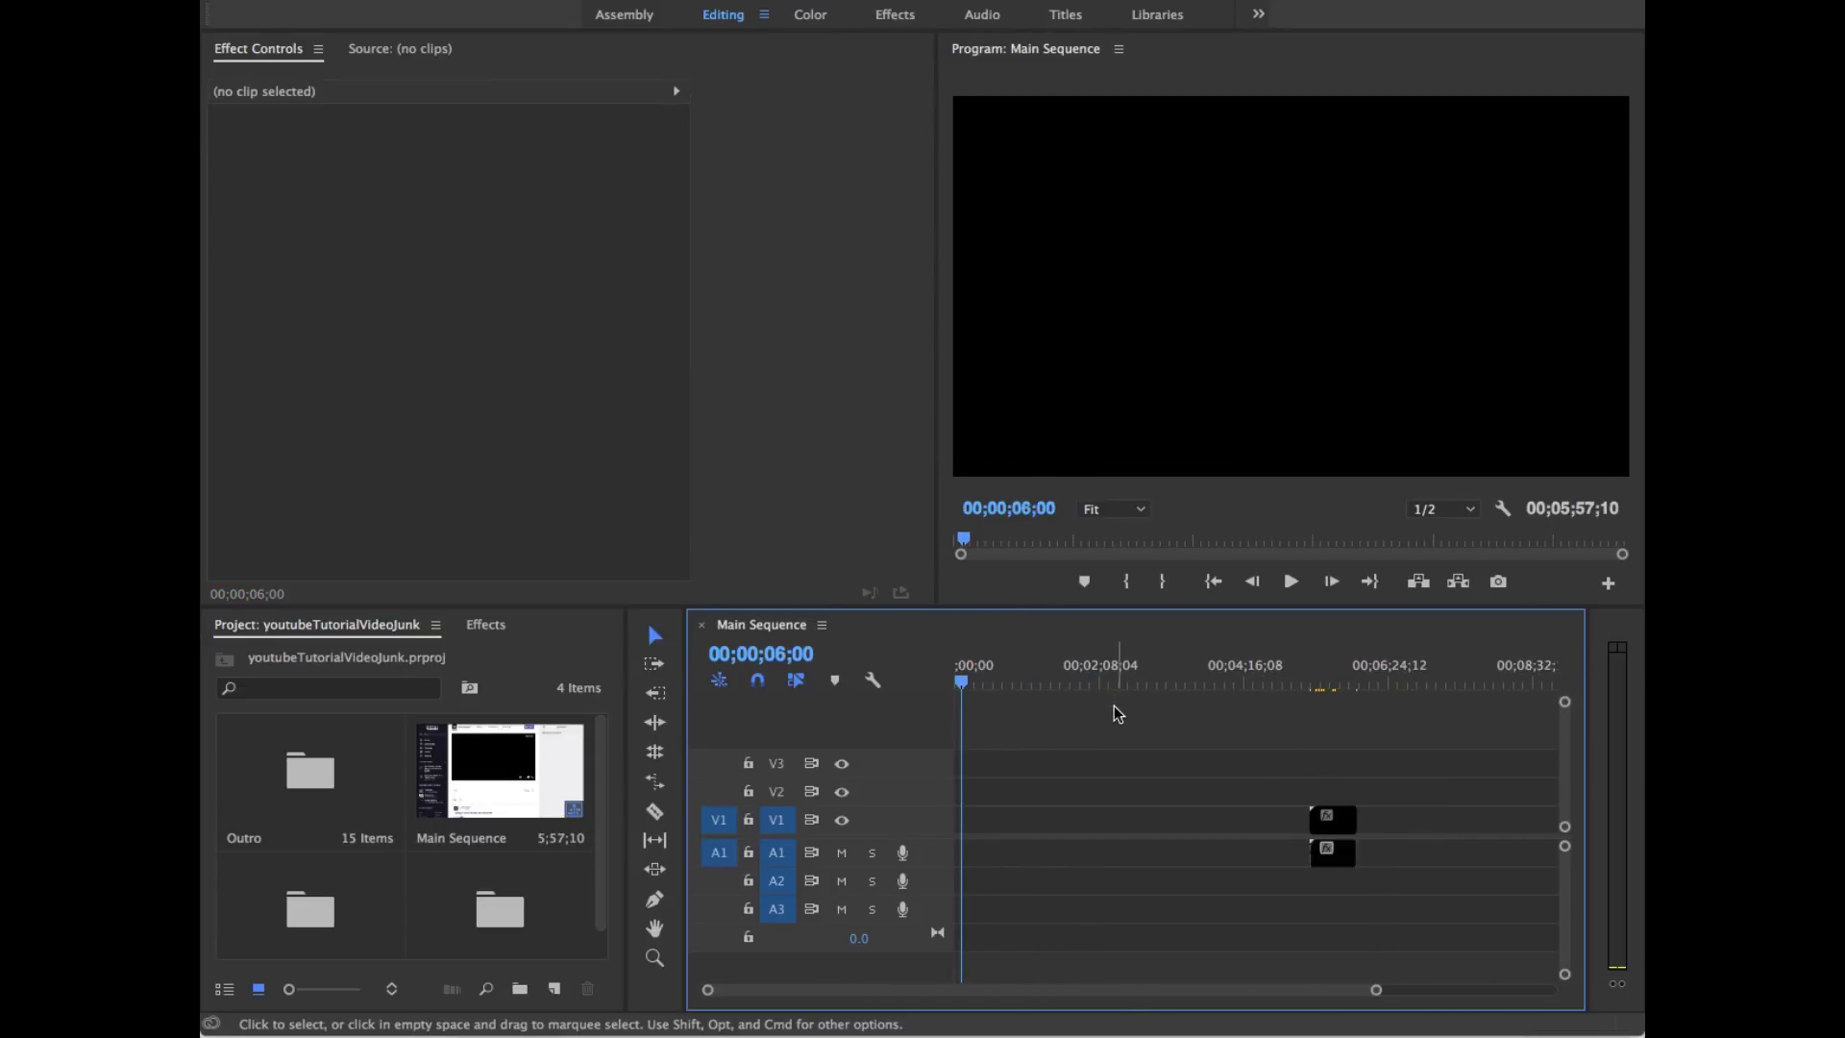
{"action": "scroll", "coordinate": [1173, 760], "scroll_direction": "down", "scroll_amount": 5}
{"action": "scroll", "coordinate": [1223, 796], "scroll_direction": "up", "scroll_amount": 5}
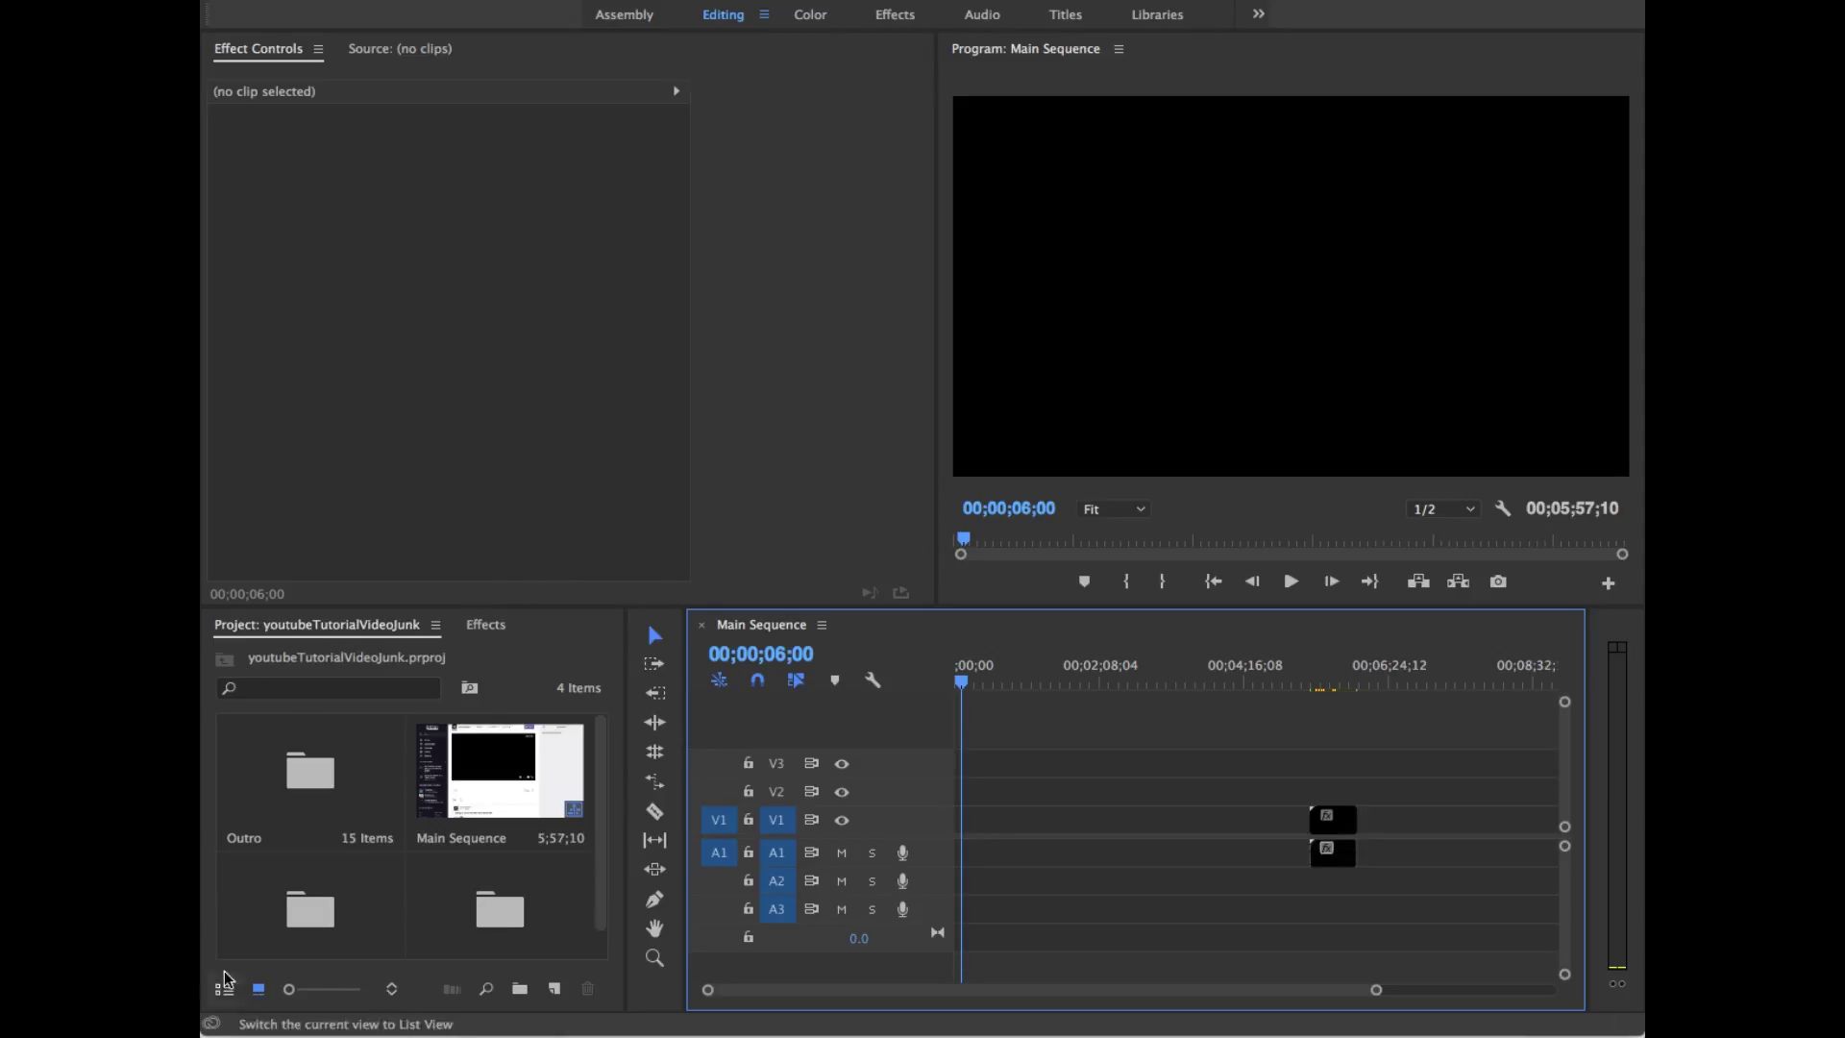
Step: Open the recent PremiereTEMPLATE.prproj project, saving changes to the tutorial project
{"action": "left_click", "coordinate": [428, 0]}
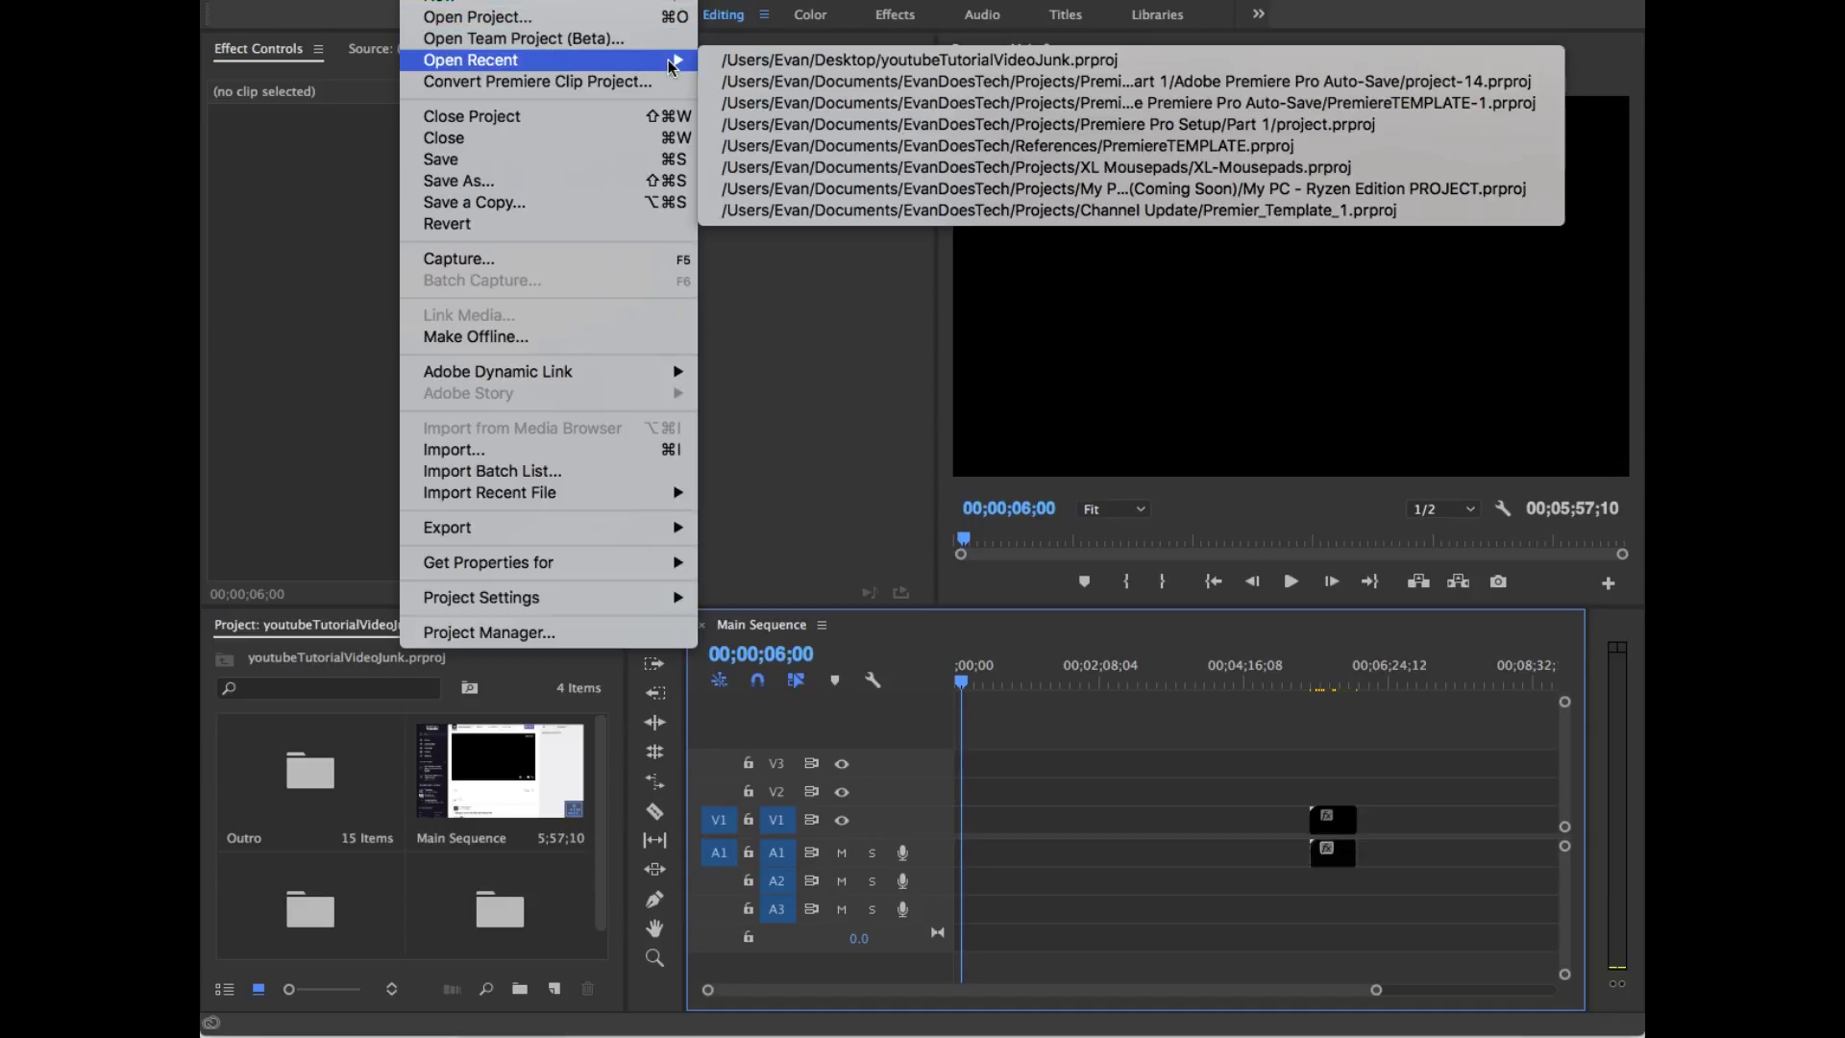
{"action": "mouse_move", "coordinate": [673, 62]}
{"action": "left_click", "coordinate": [848, 146]}
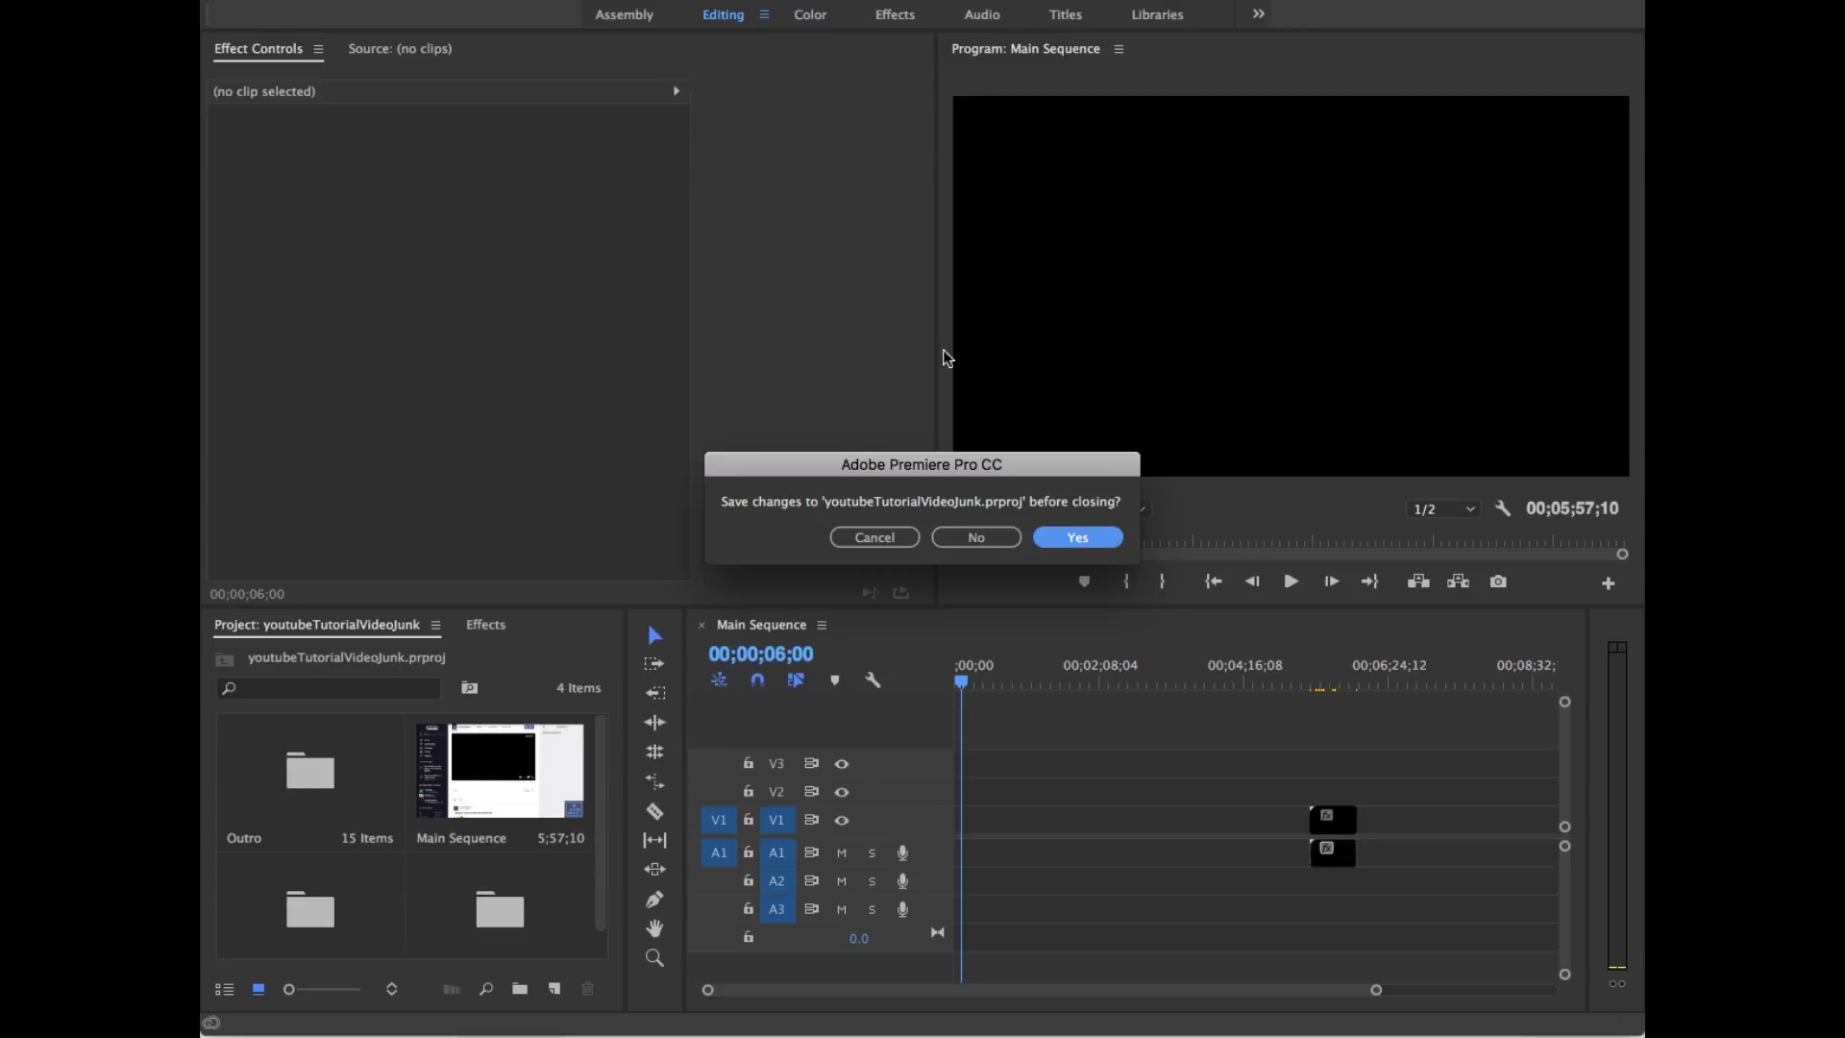
{"action": "left_click", "coordinate": [1078, 540]}
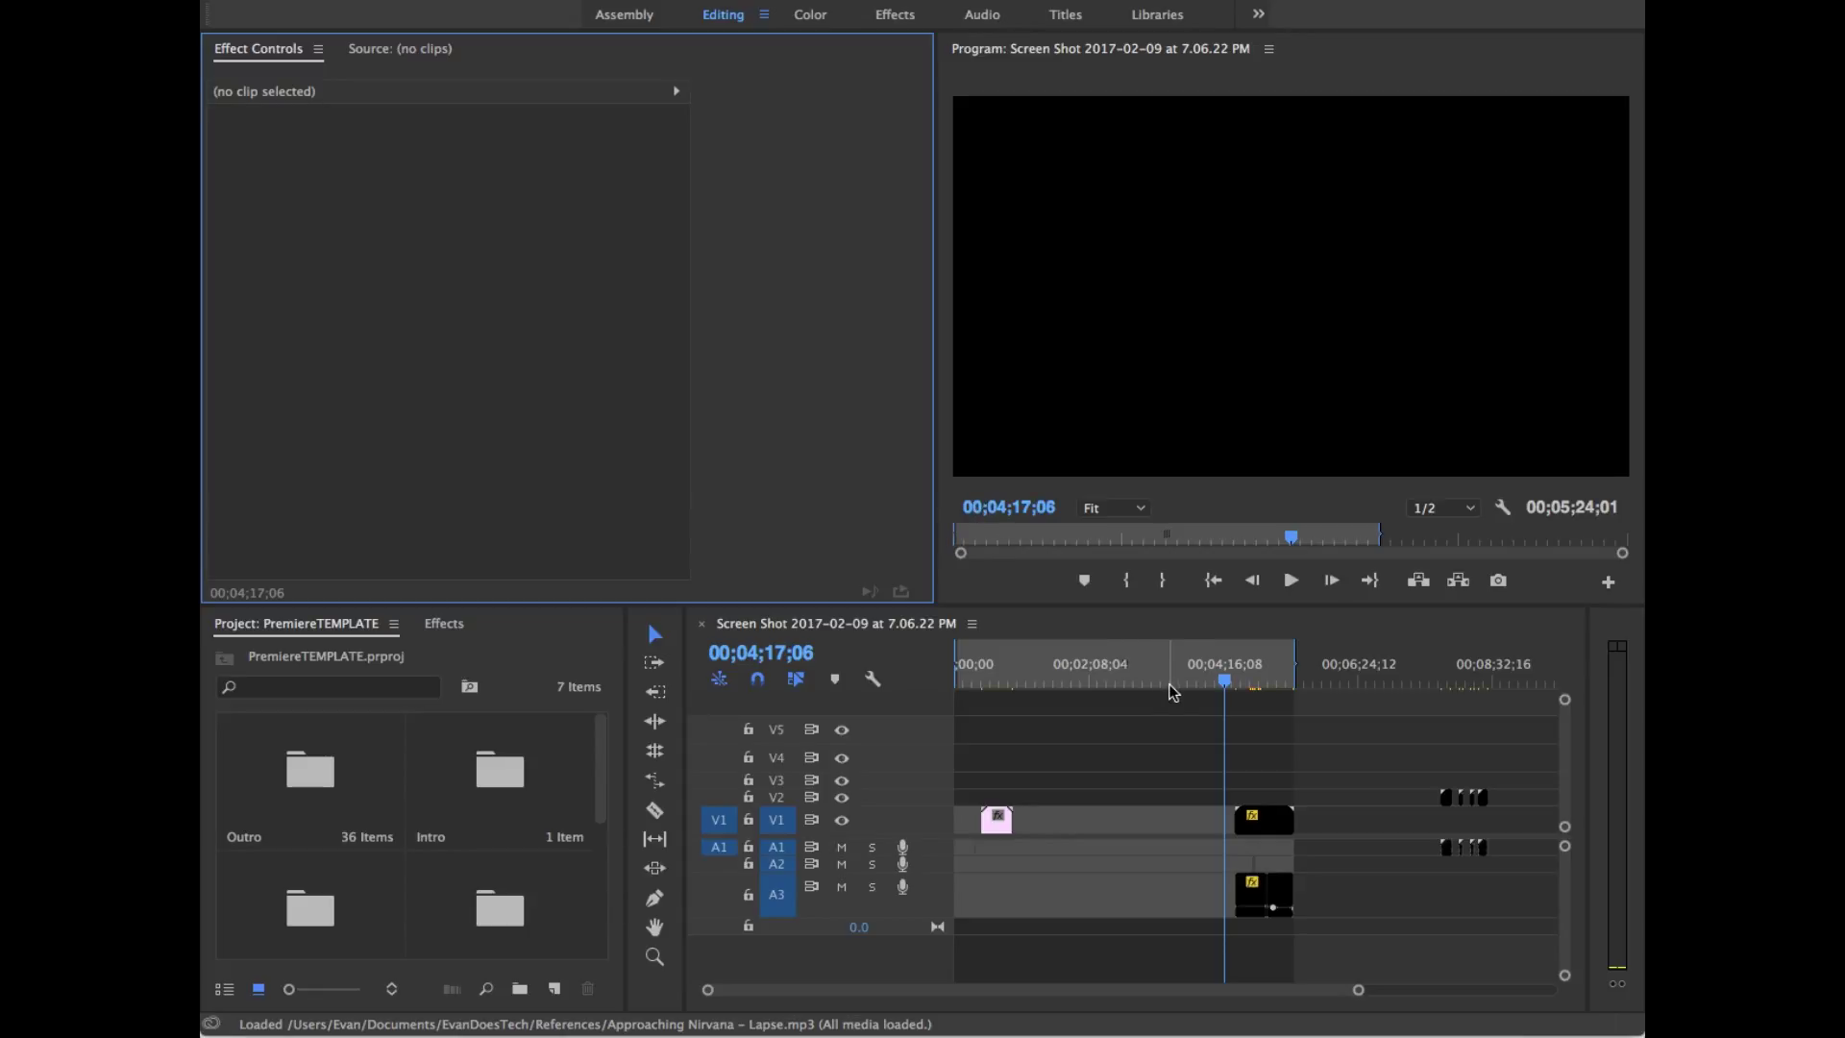
Step: Place the playhead at about 00;07;42 near the PremiereTEMPLATE sequence's end, ready for the outro
{"action": "left_click", "coordinate": [1437, 687]}
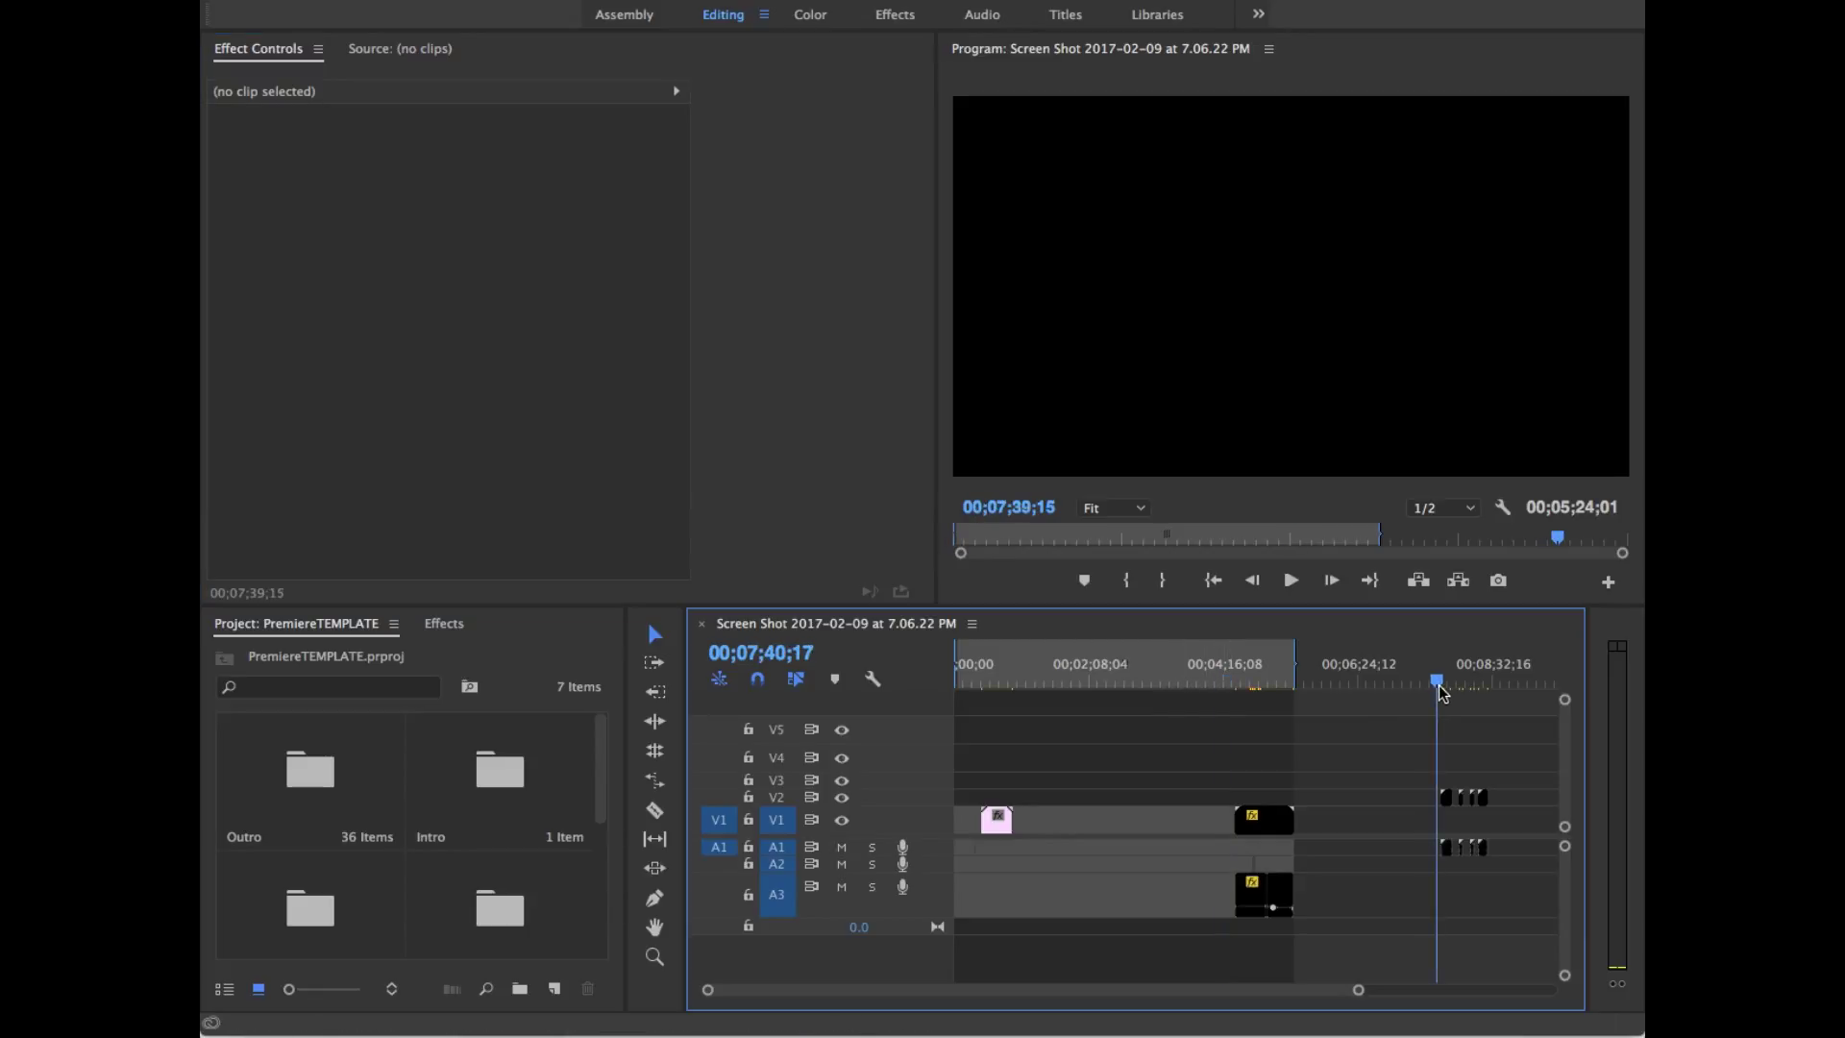
{"action": "left_click_drag", "start_coordinate": [1442, 692], "coordinate": [1440, 688]}
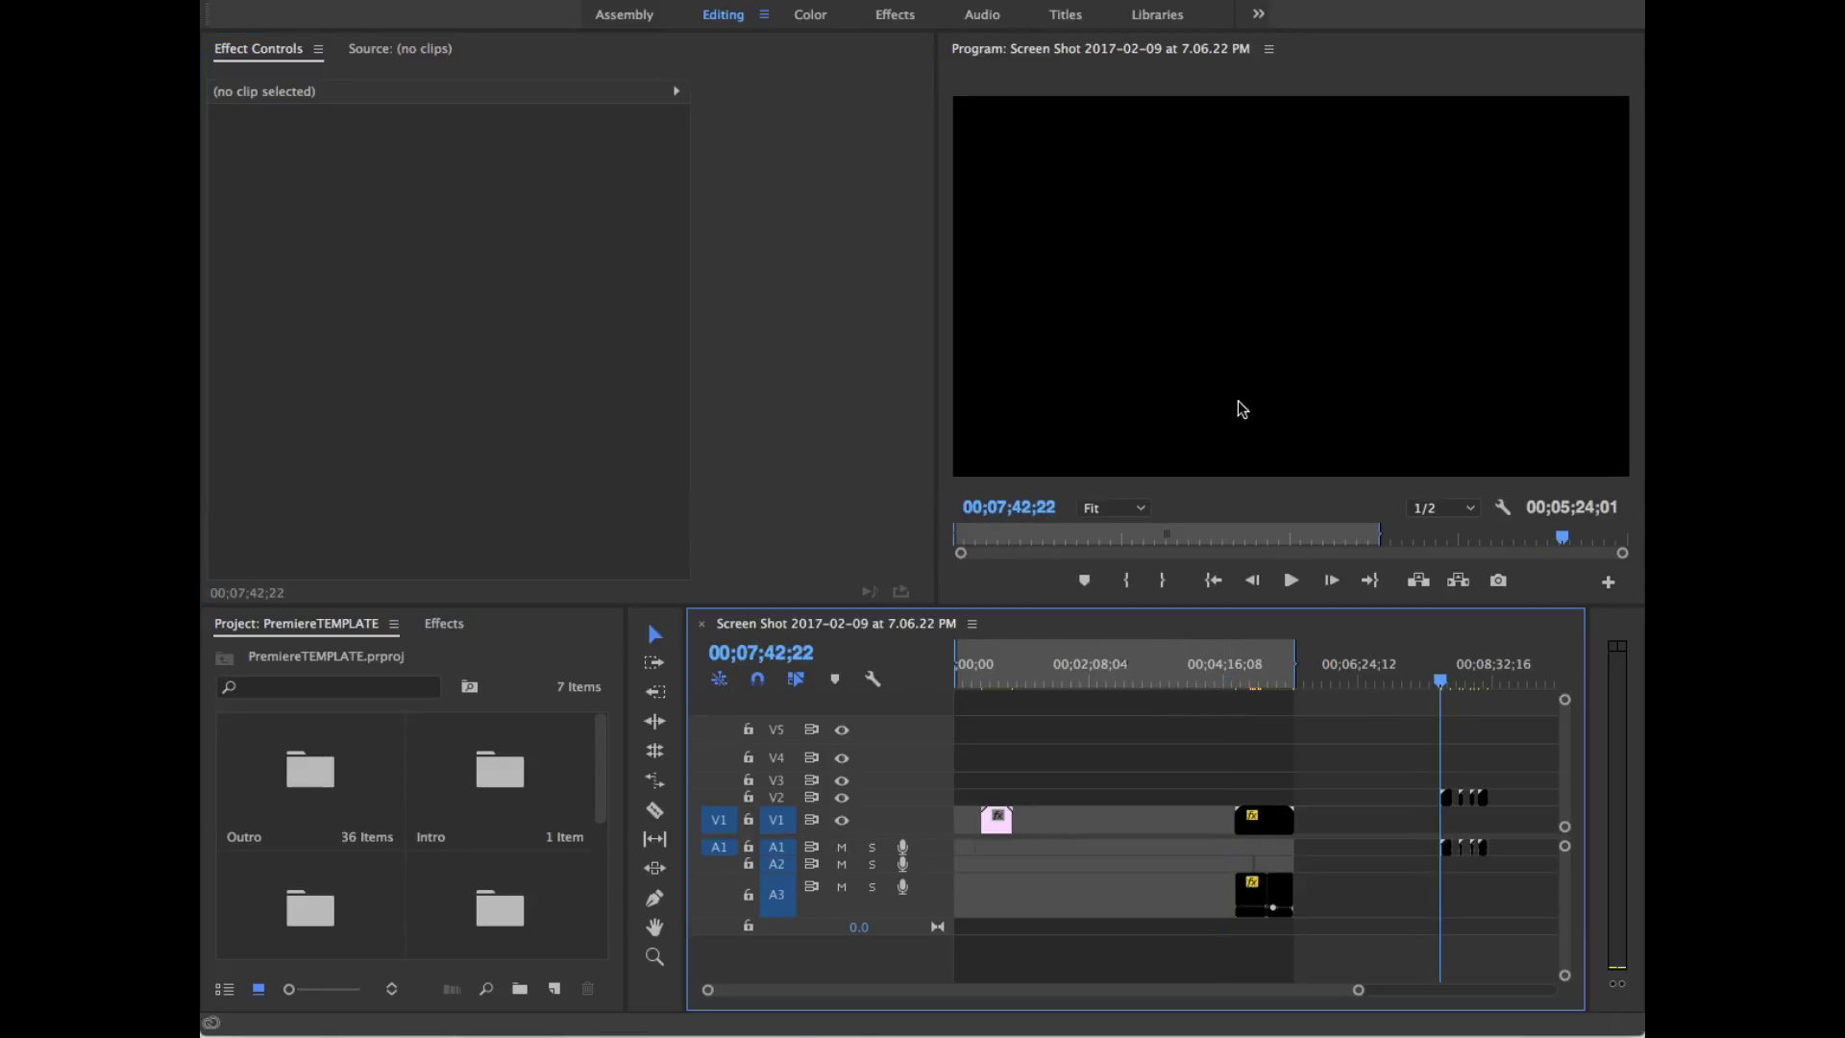